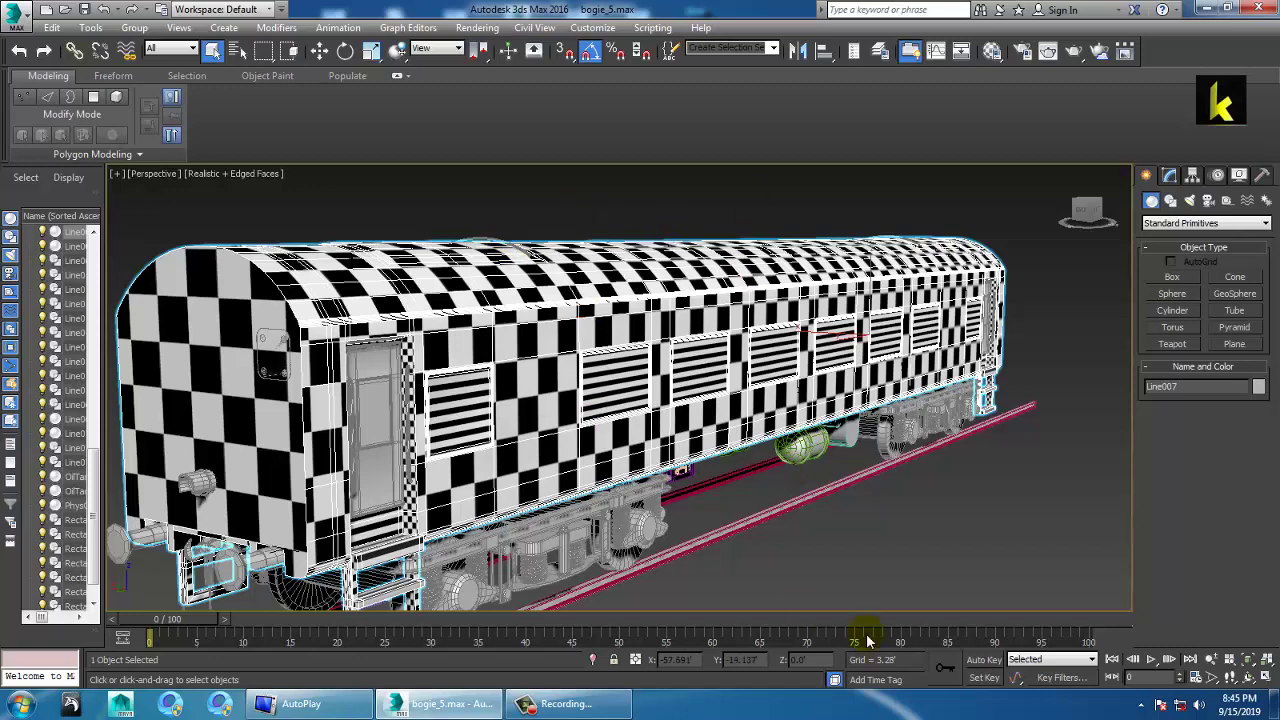
{"action": "left_click", "coordinate": [560, 704]}
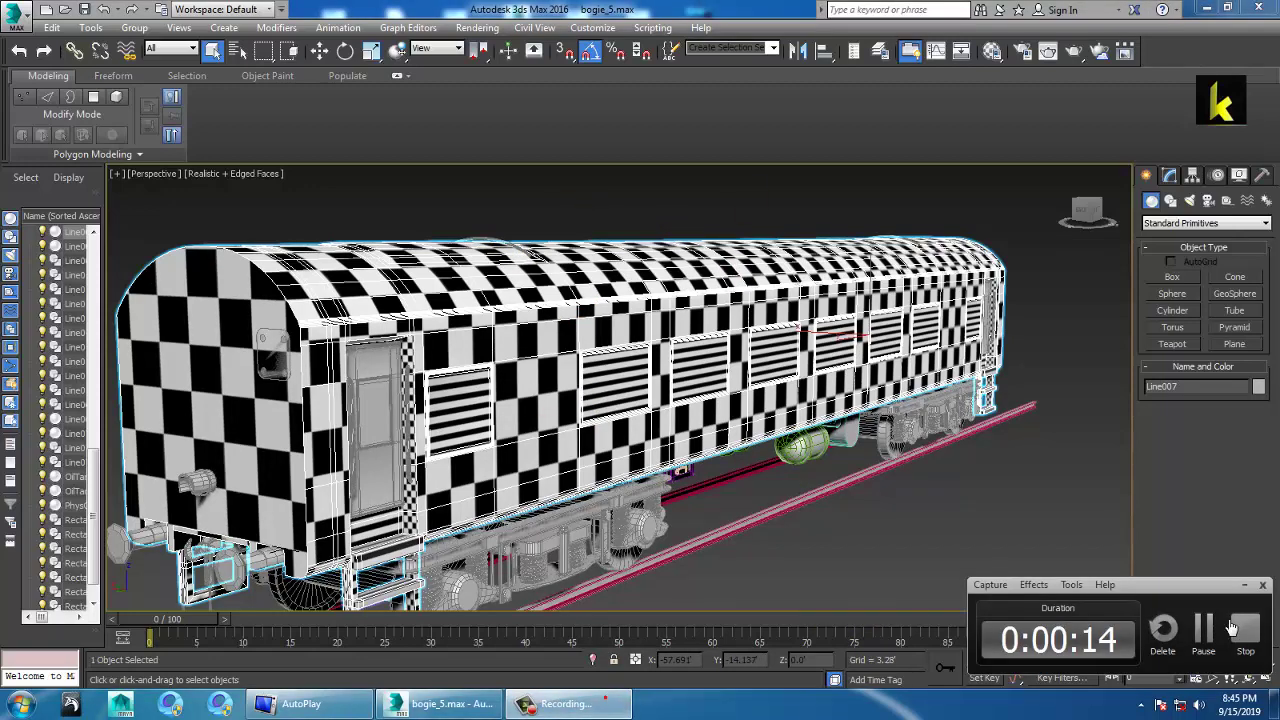
{"action": "left_click", "coordinate": [1243, 584]}
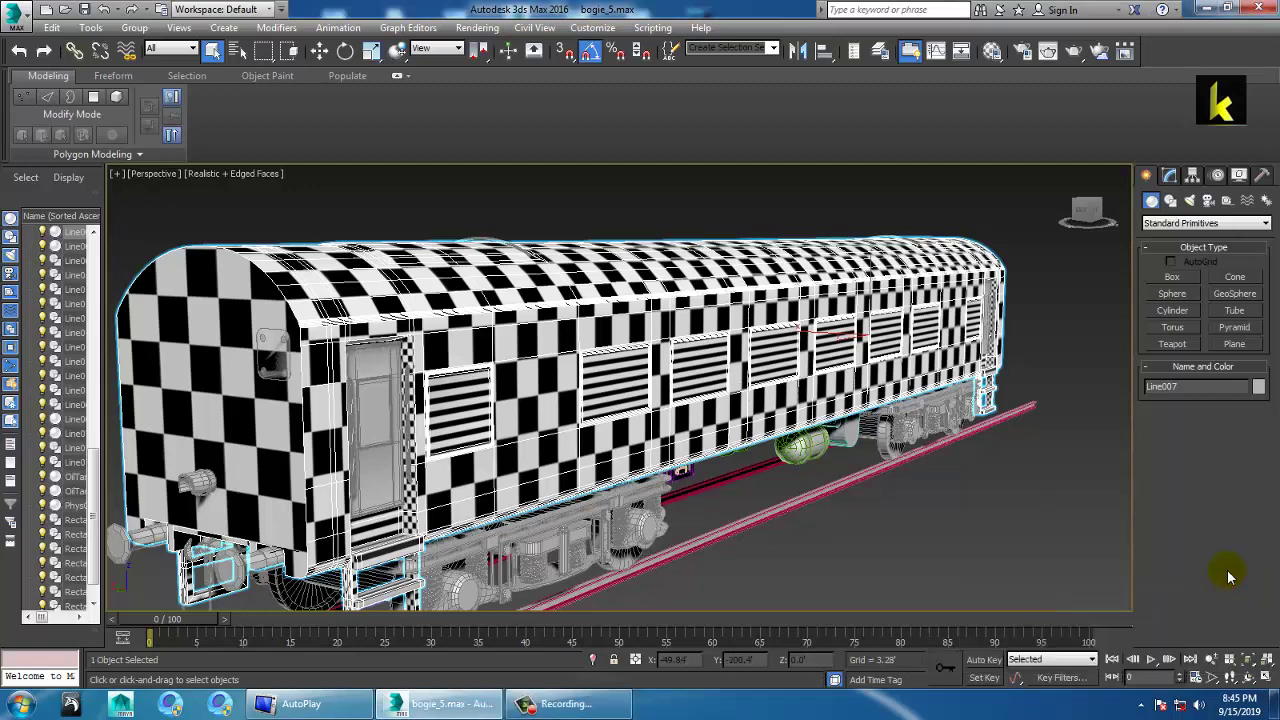
Open the coach body's Unwrap UVW layout in the UV editor and enlarge it to full screen
{"action": "left_click", "coordinate": [1169, 175]}
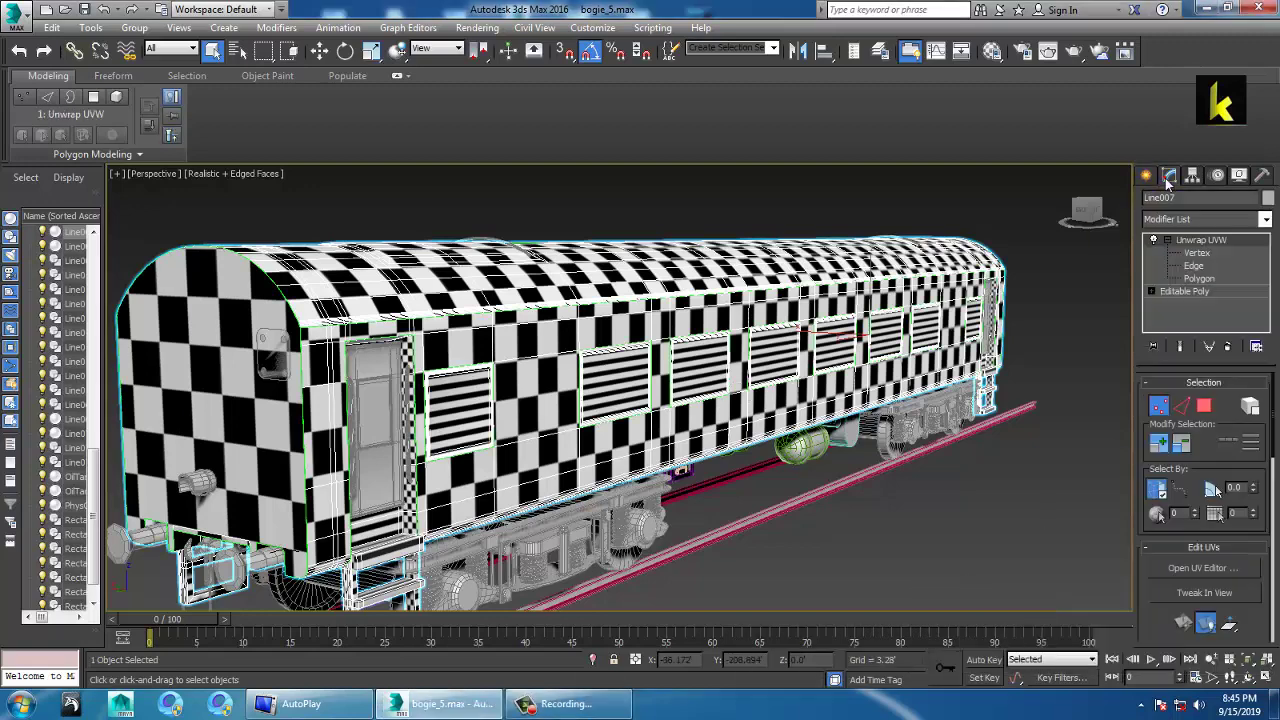
{"action": "left_click", "coordinate": [1212, 568]}
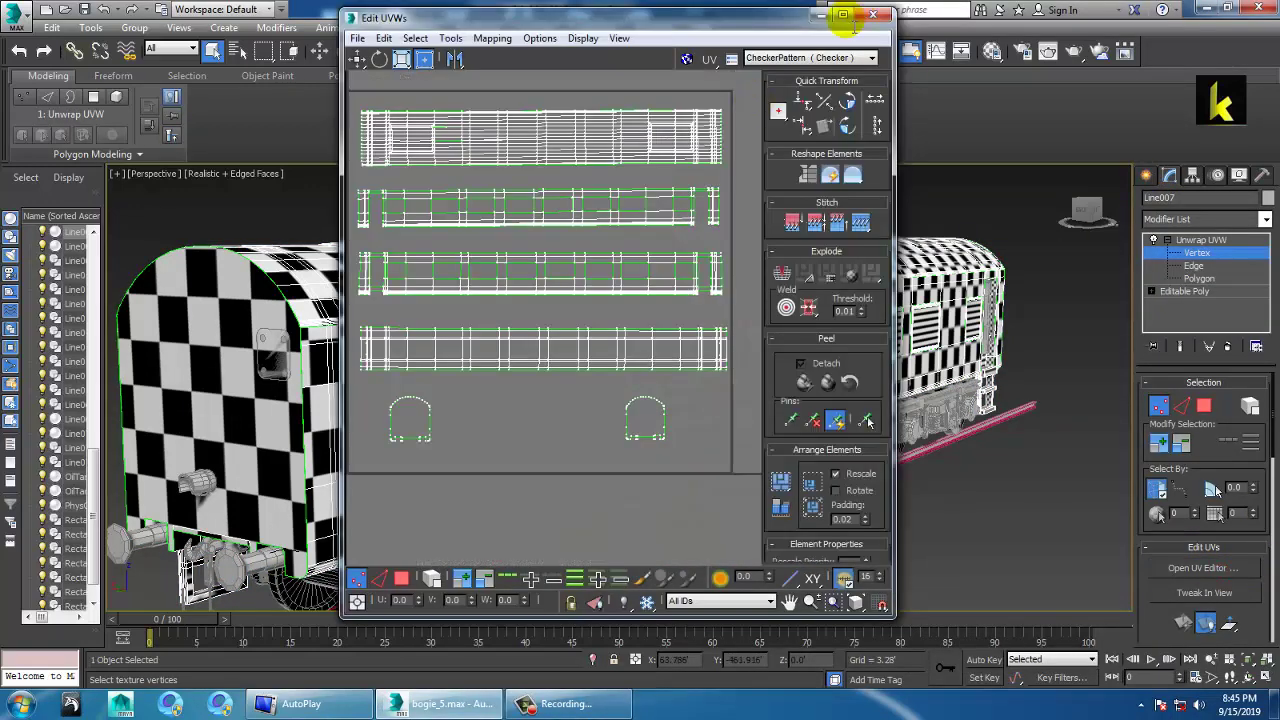
{"action": "left_click", "coordinate": [843, 15]}
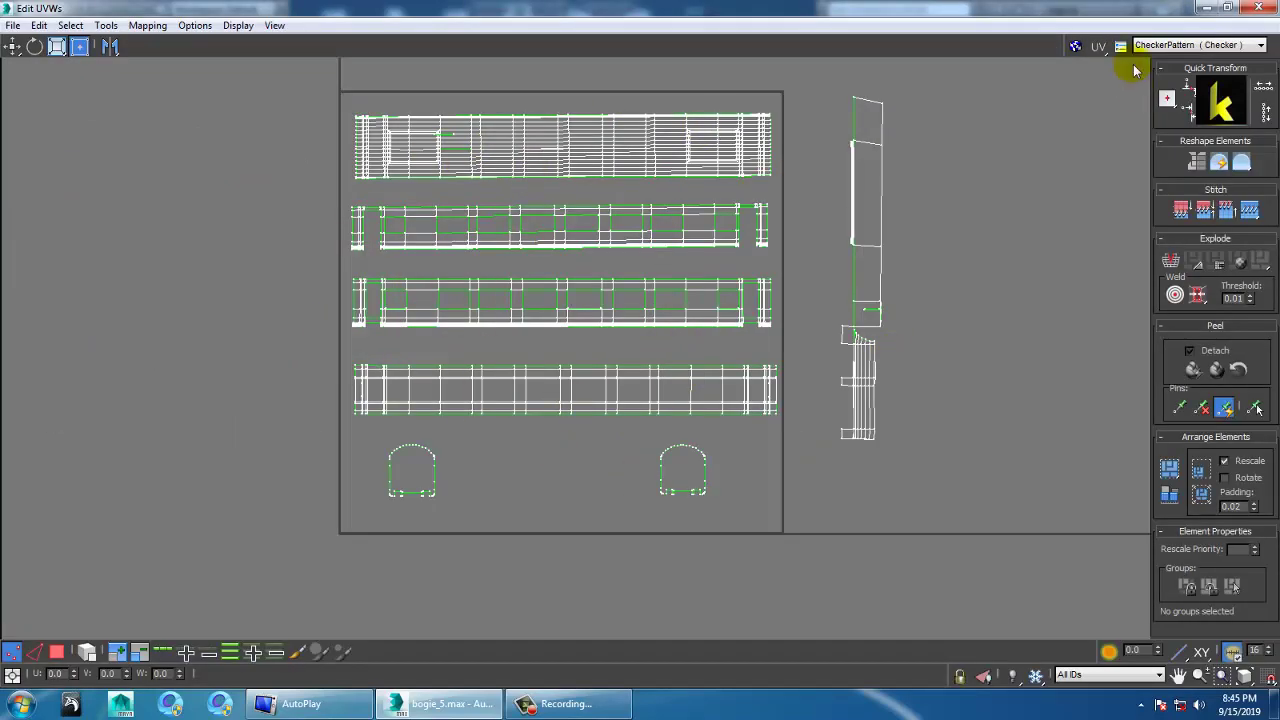
Switch to the desktop and open the bogie uvs folder inside the rail folder
{"action": "left_click", "coordinate": [1204, 8]}
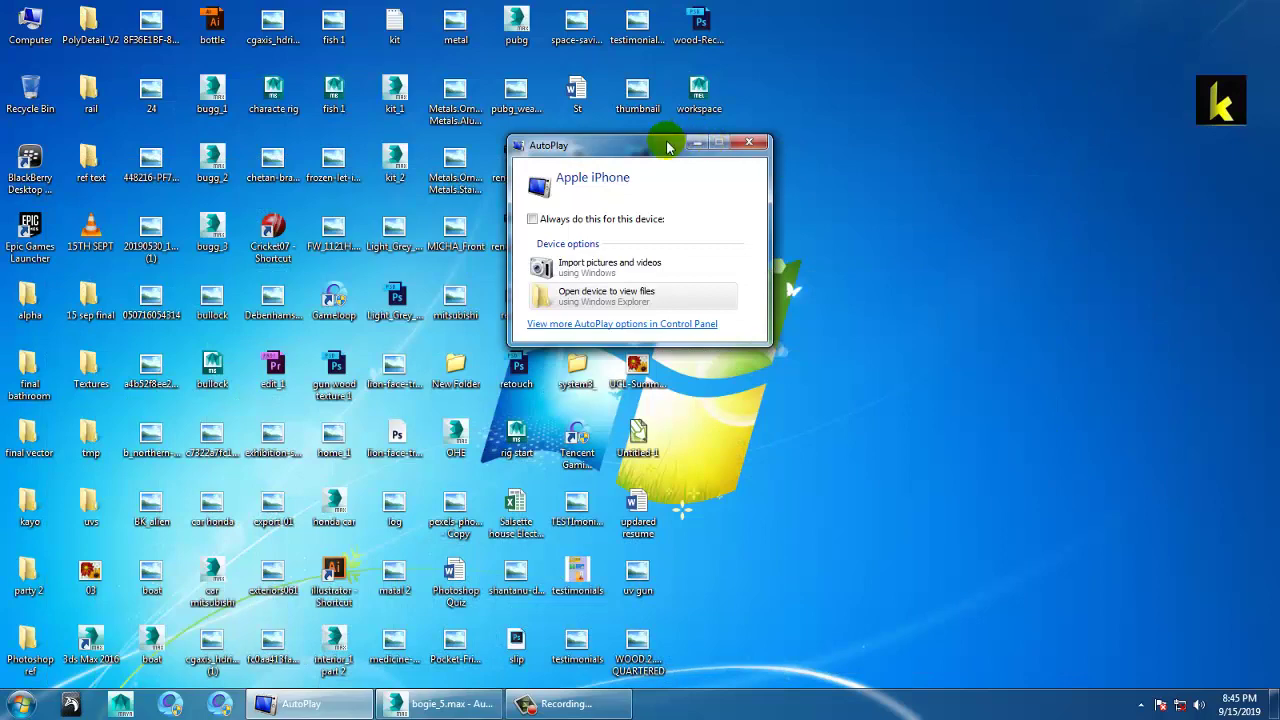
{"action": "left_click_drag", "start_coordinate": [616, 153], "coordinate": [1079, 175]}
{"action": "left_click", "coordinate": [648, 366]}
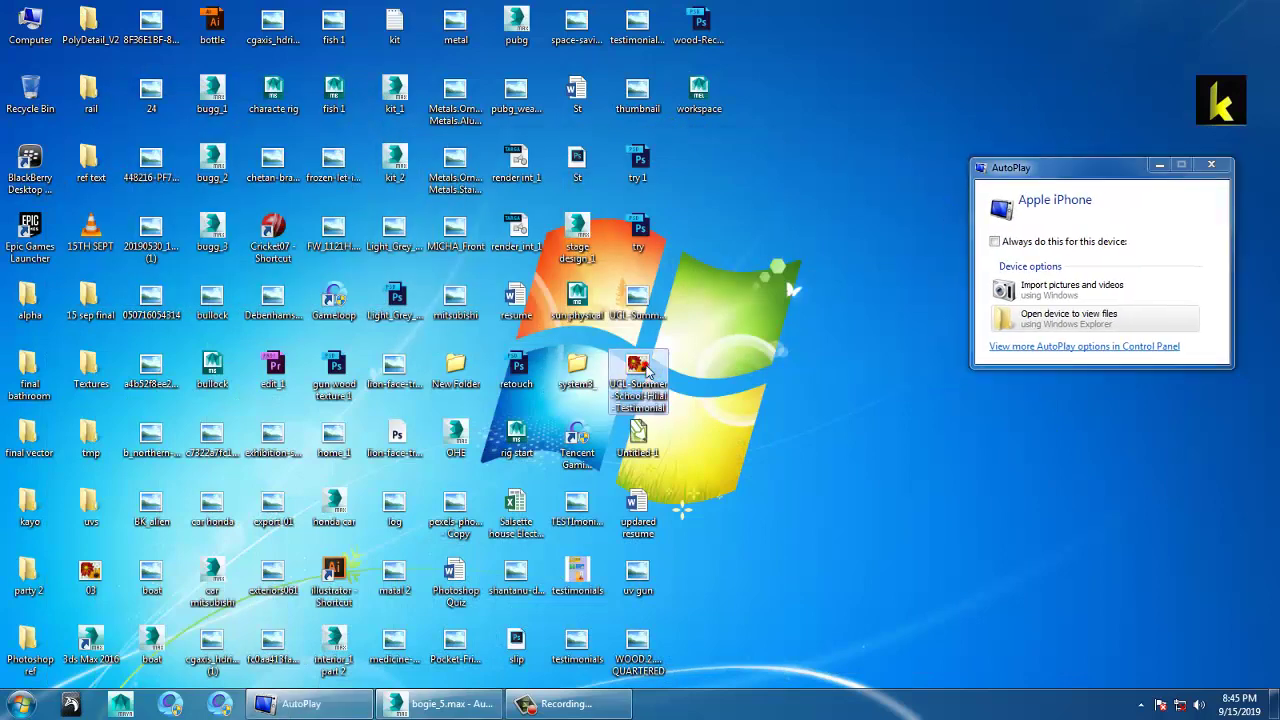
{"action": "key", "text": "r"}
{"action": "double_click", "coordinate": [91, 93]}
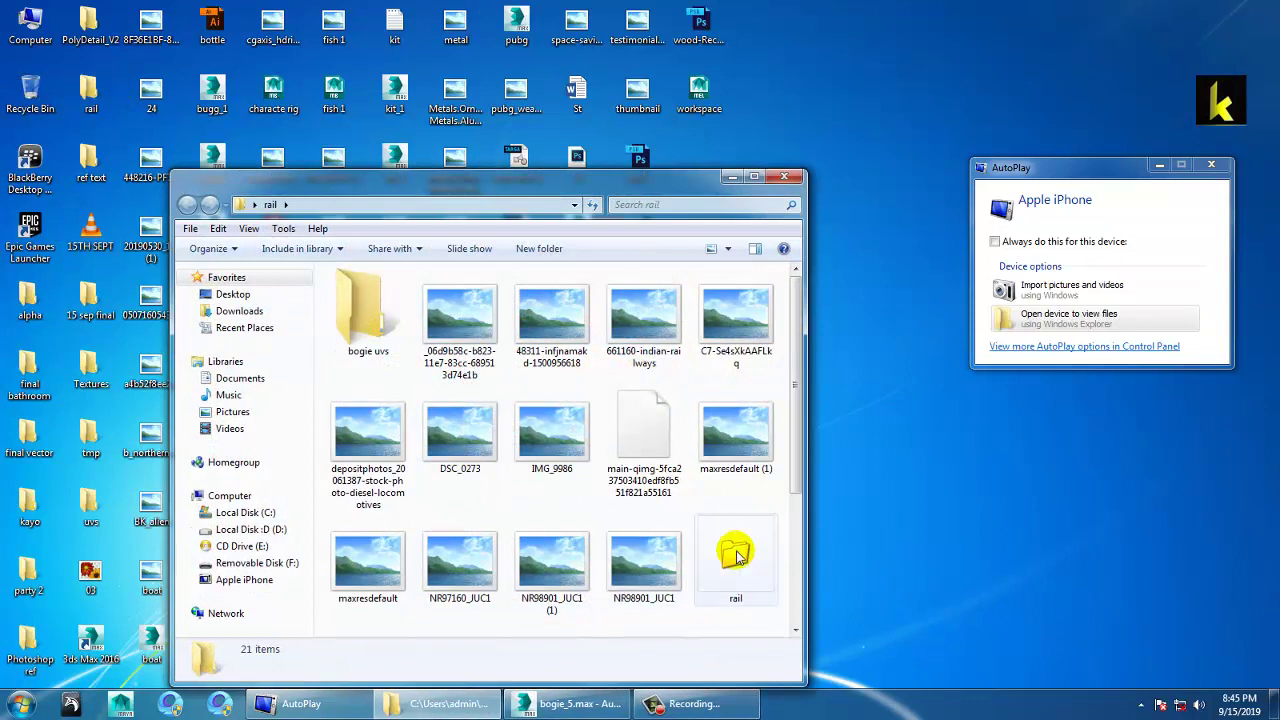
{"action": "double_click", "coordinate": [373, 300]}
Open the UVS 1 image with Adobe Photoshop CC 2015 and clear away the AutoPlay and folder windows
{"action": "left_click", "coordinate": [384, 312]}
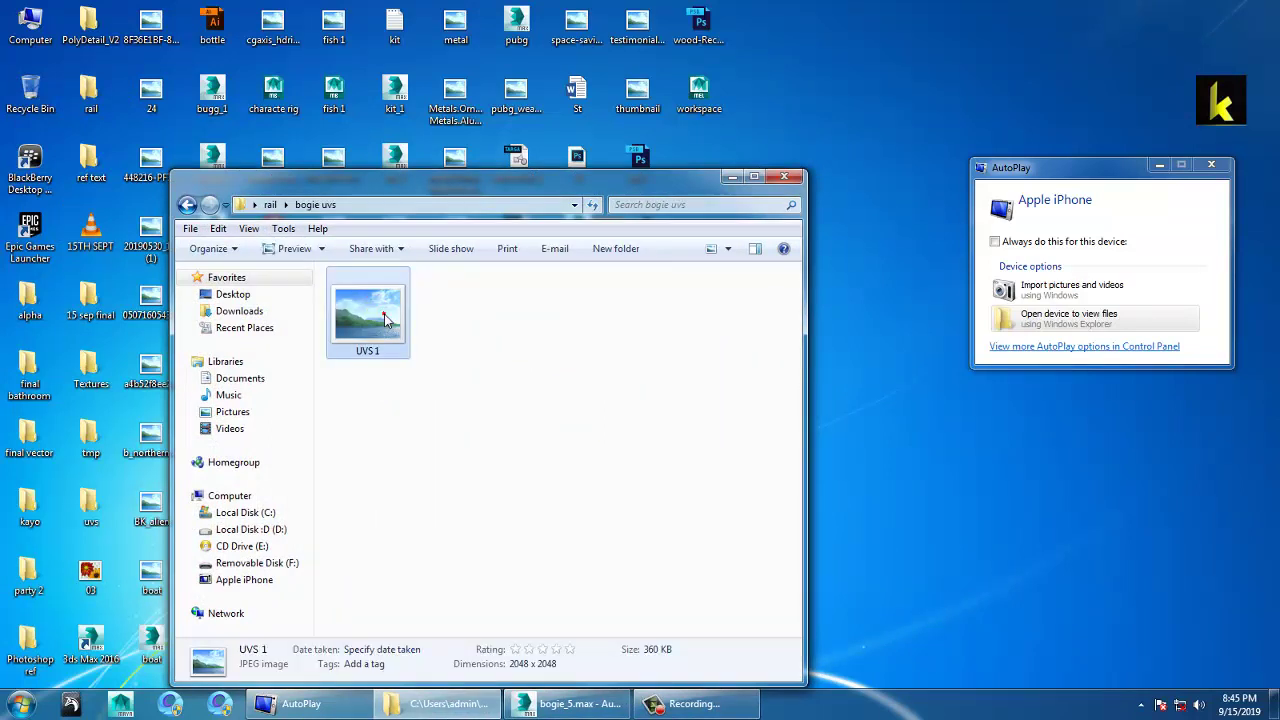
{"action": "right_click", "coordinate": [384, 312]}
{"action": "mouse_move", "coordinate": [530, 410]}
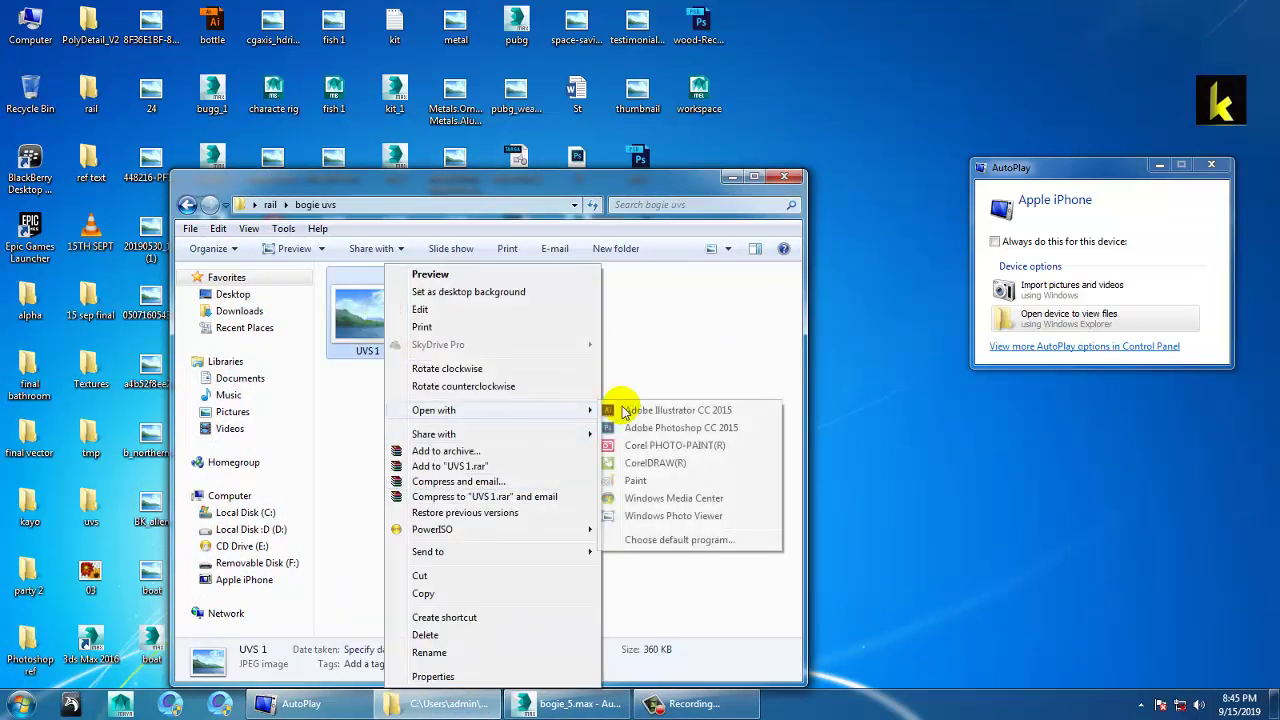
{"action": "left_click", "coordinate": [714, 430]}
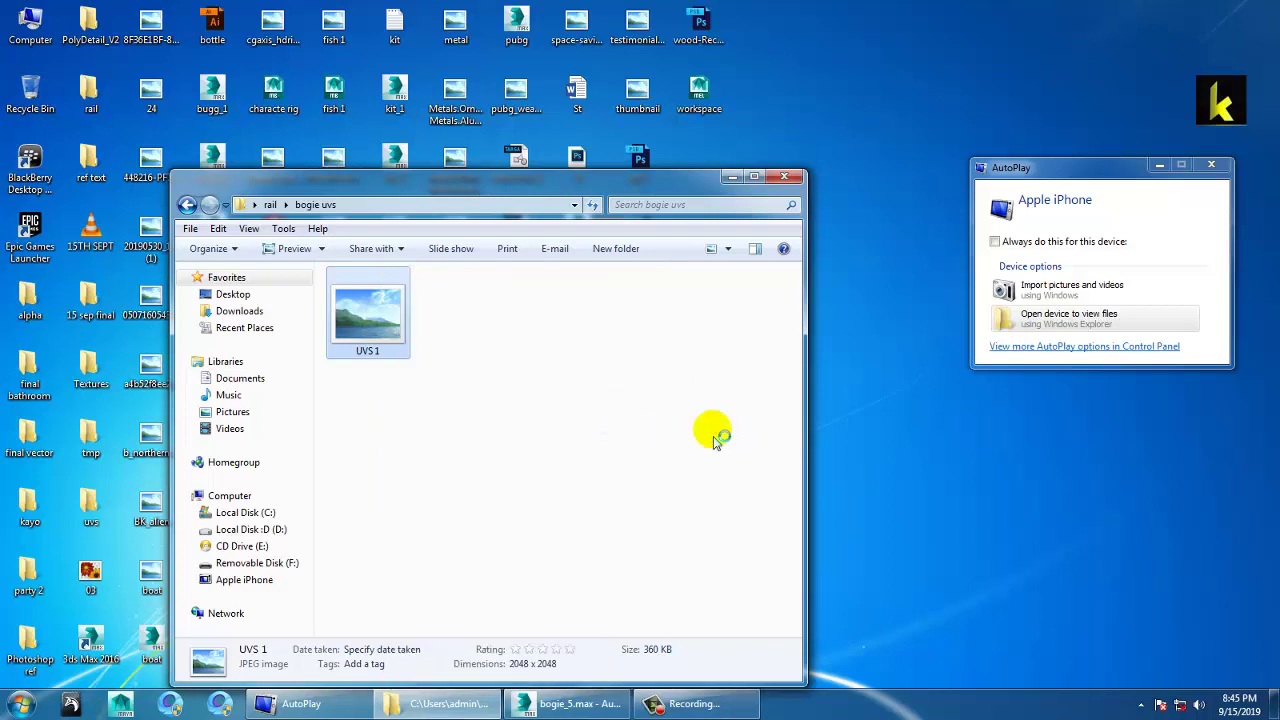
{"action": "left_click", "coordinate": [1211, 164]}
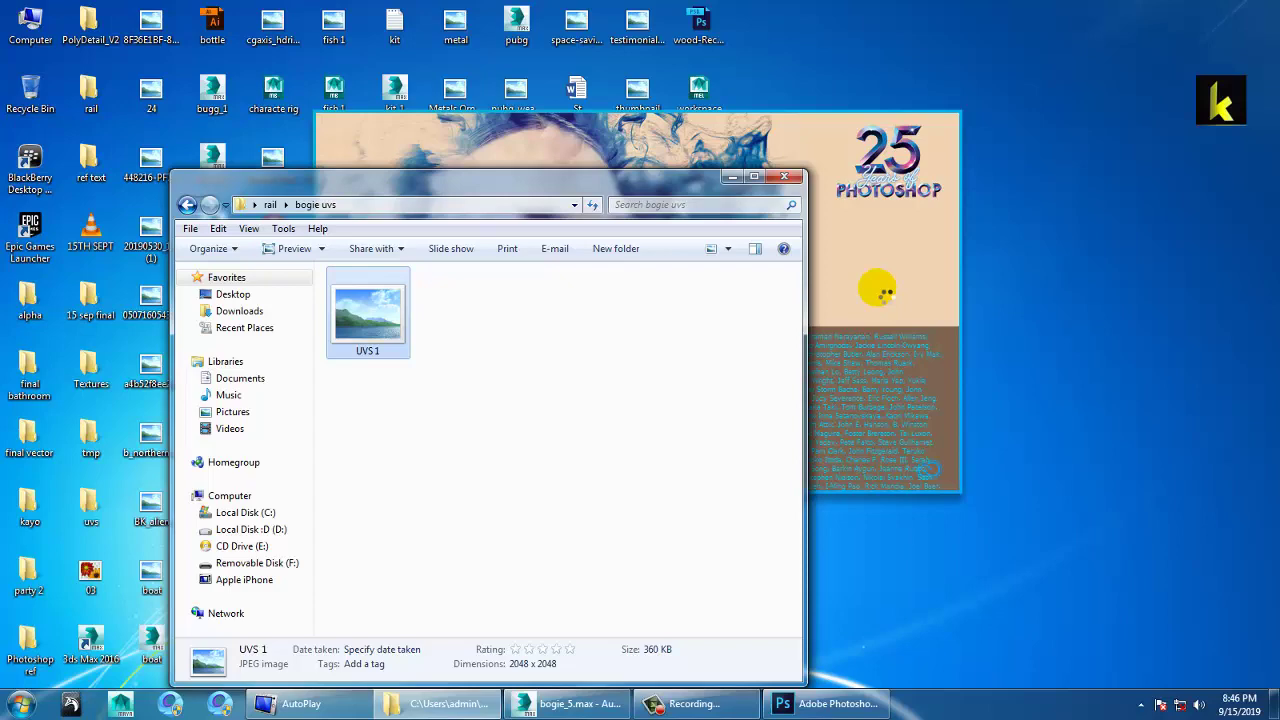
{"action": "left_click", "coordinate": [733, 177]}
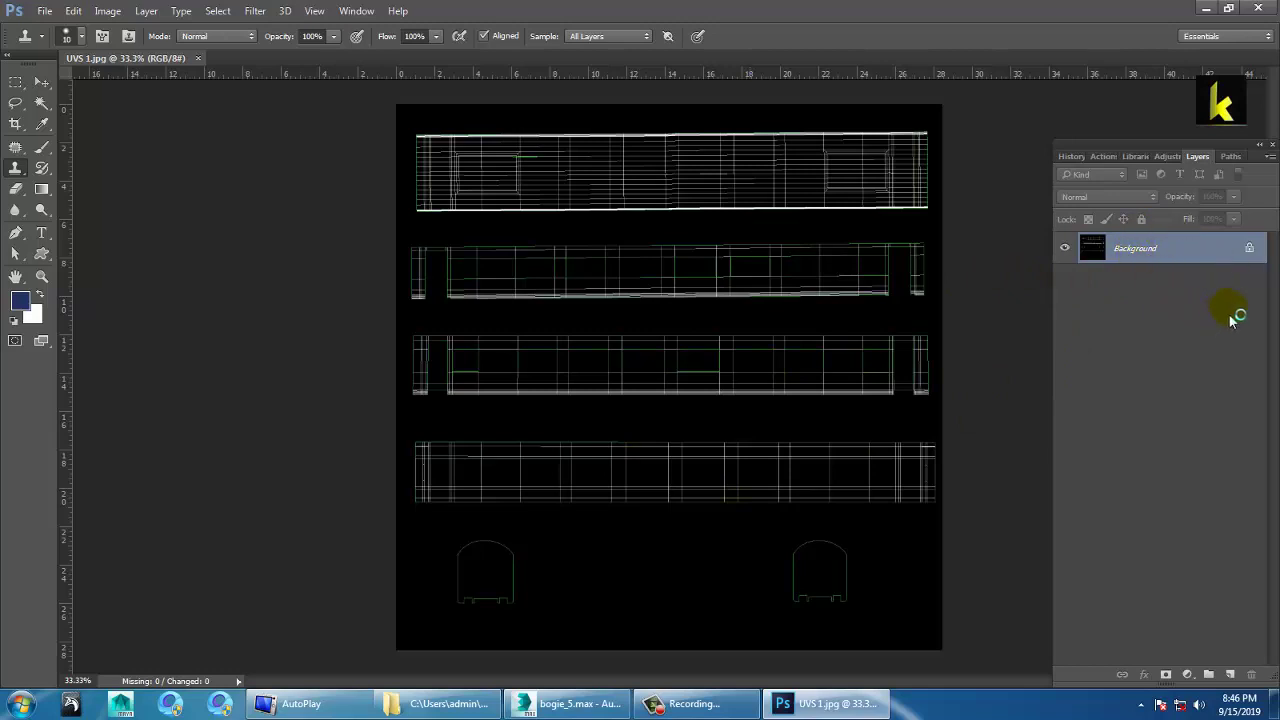
Convert the UV template's background into a regular layer and add an empty layer above it
{"action": "double_click", "coordinate": [1153, 256]}
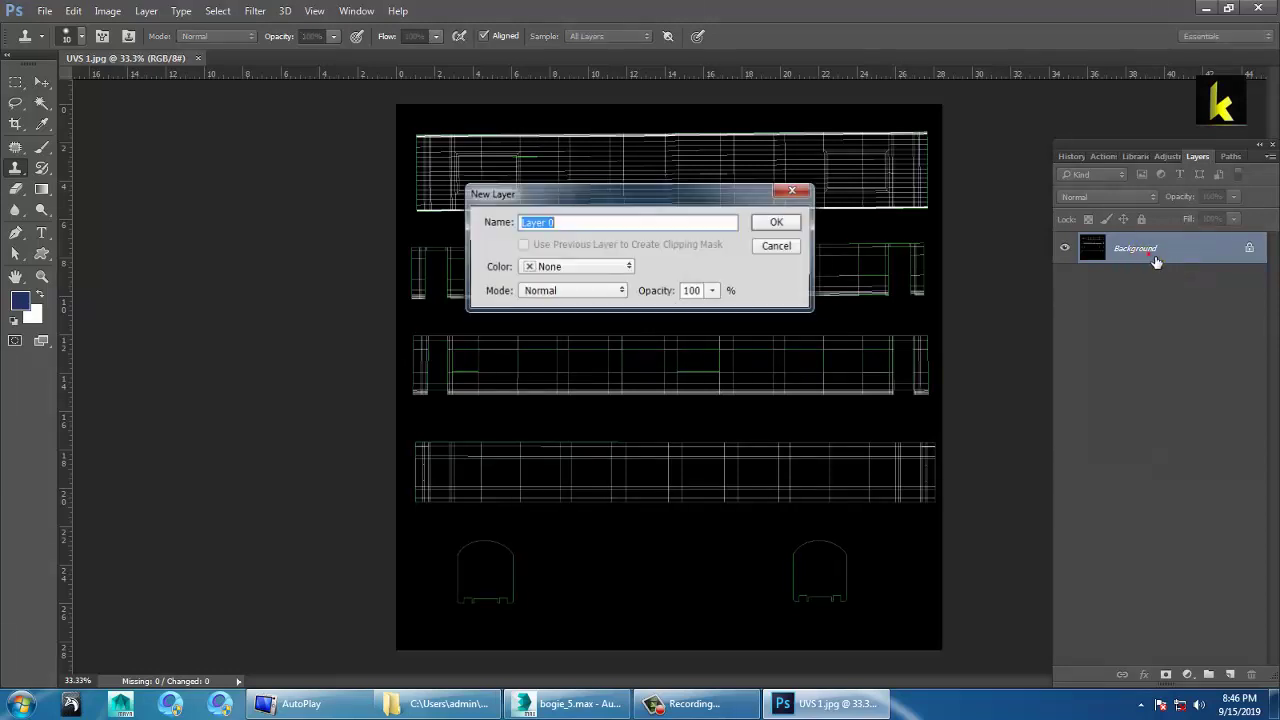
{"action": "left_click", "coordinate": [794, 218]}
{"action": "left_click", "coordinate": [1231, 676]}
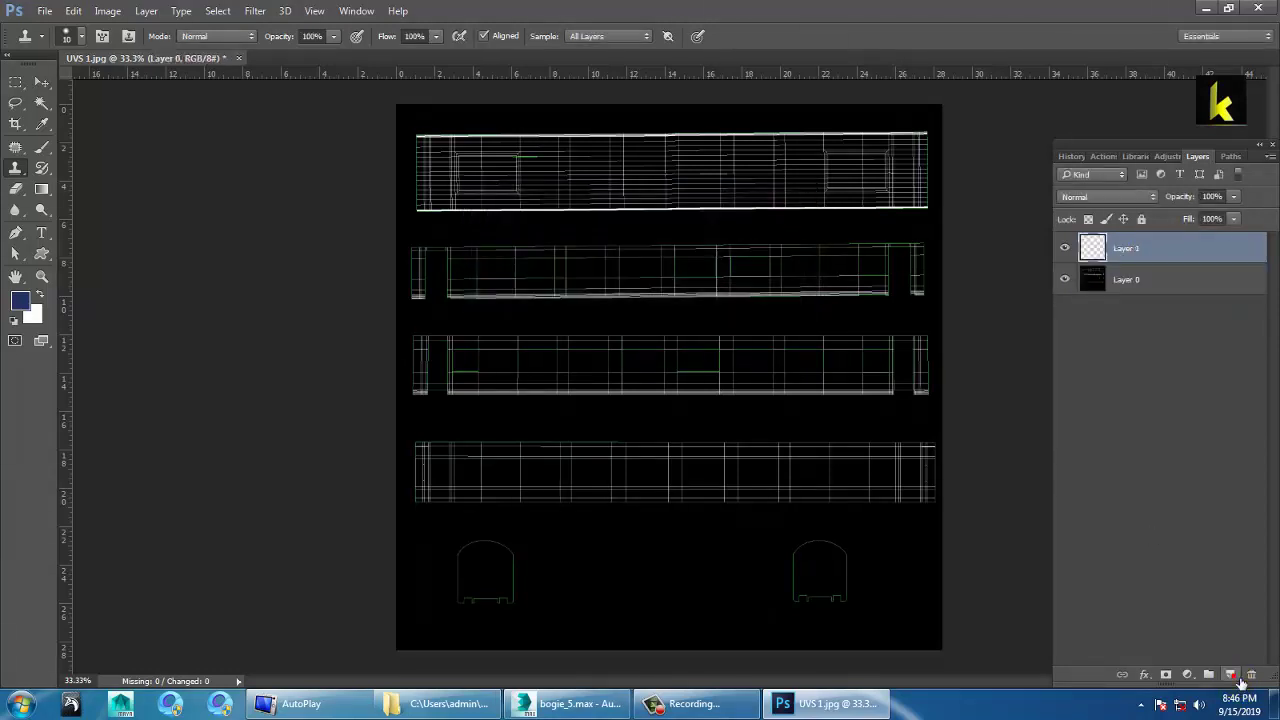
Fill the new layer with a dark golden yellow and set its blend mode to Screen
{"action": "left_click", "coordinate": [18, 302]}
{"action": "left_click", "coordinate": [1036, 235]}
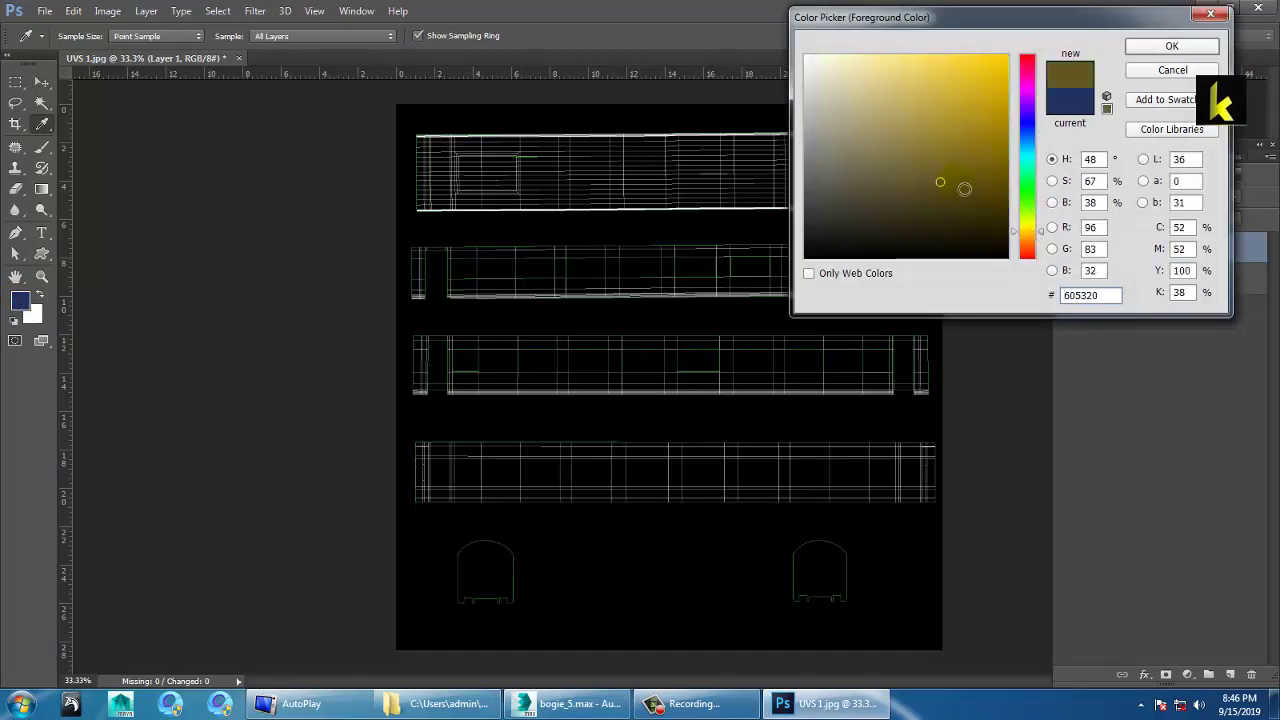
{"action": "left_click_drag", "start_coordinate": [963, 189], "coordinate": [986, 134]}
{"action": "left_click", "coordinate": [1168, 47]}
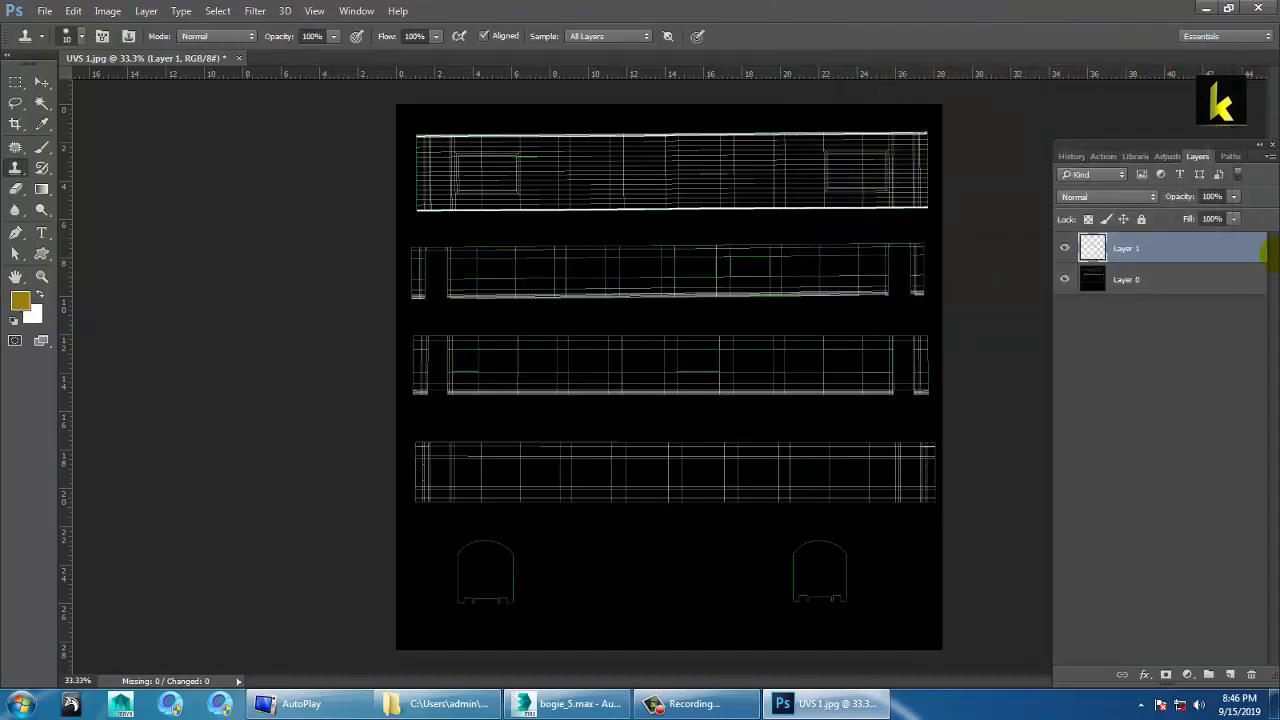
{"action": "key", "text": "alt+BackSpace"}
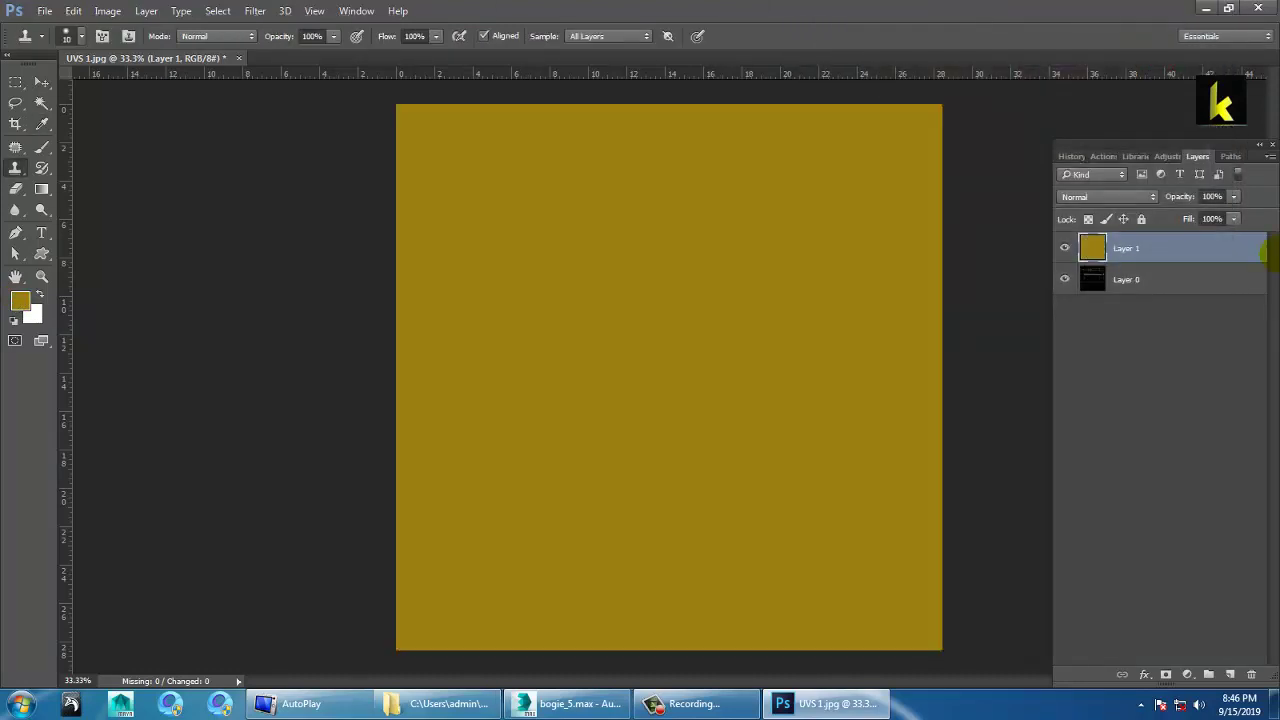
{"action": "left_click", "coordinate": [1122, 196]}
{"action": "left_click", "coordinate": [1108, 313]}
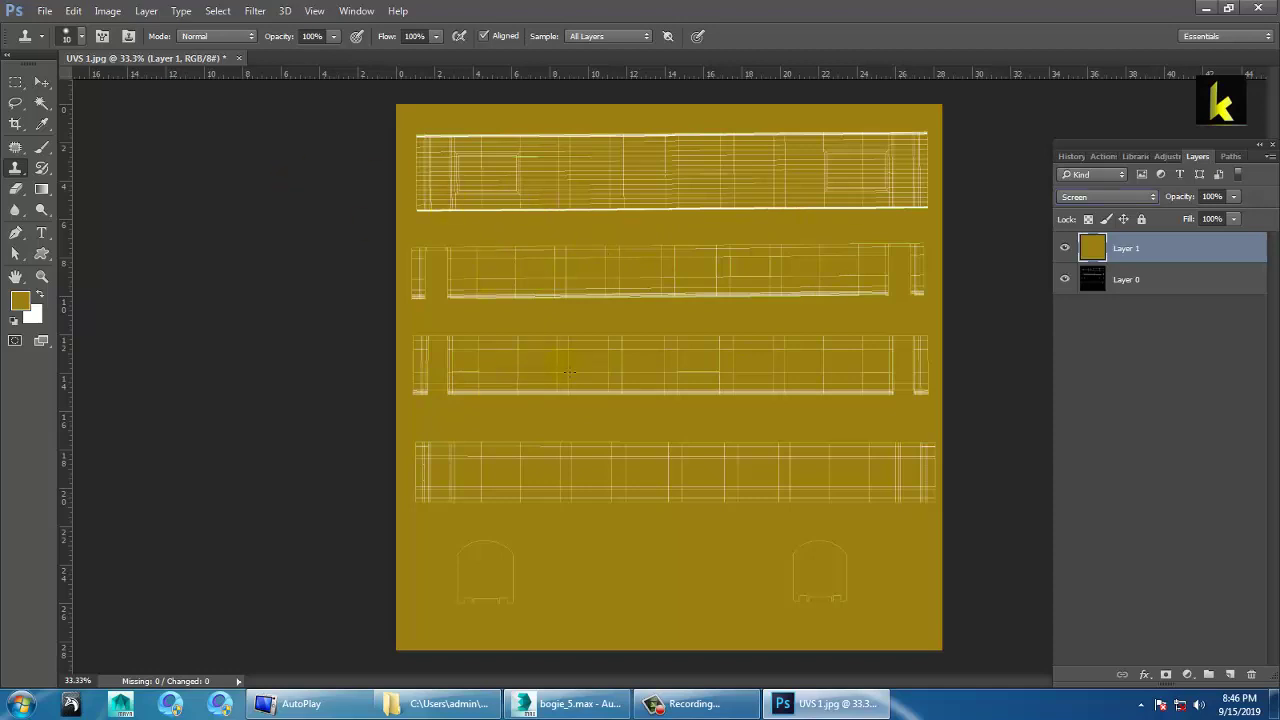
Start opening another image and browse to the rail folder on the Desktop
{"action": "left_click", "coordinate": [45, 11]}
{"action": "left_click", "coordinate": [80, 43]}
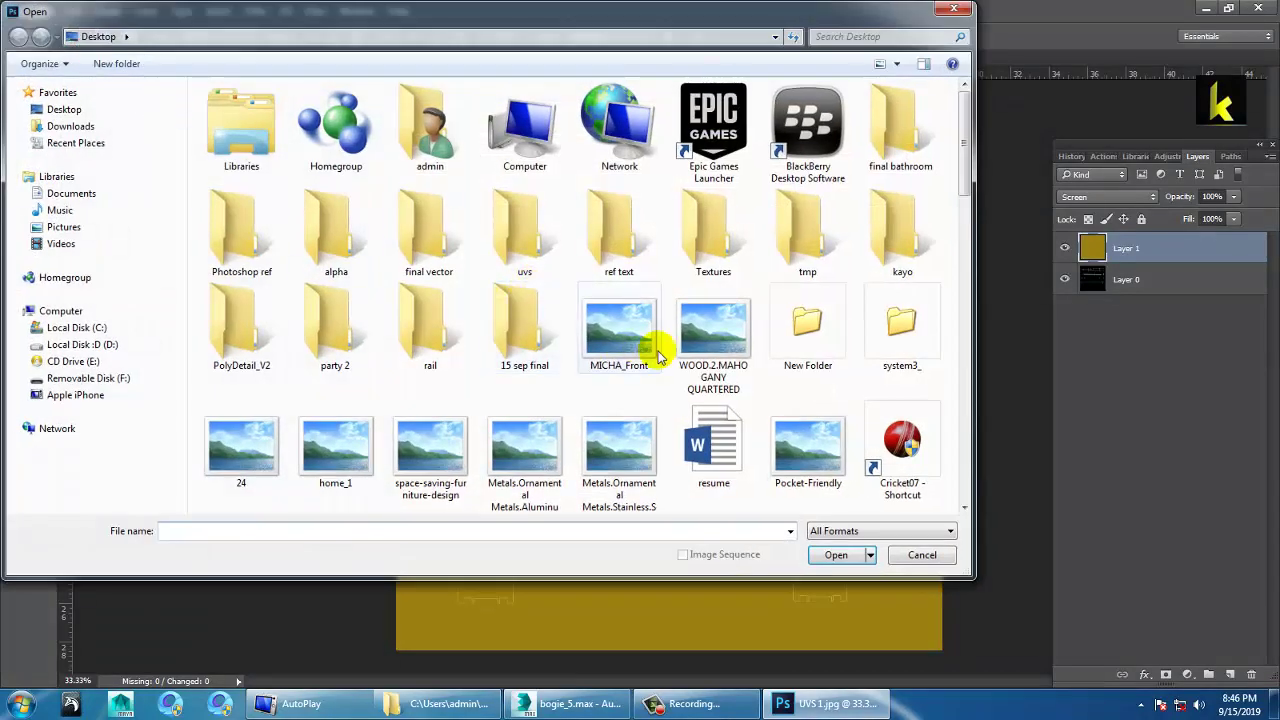
{"action": "left_click", "coordinate": [619, 230]}
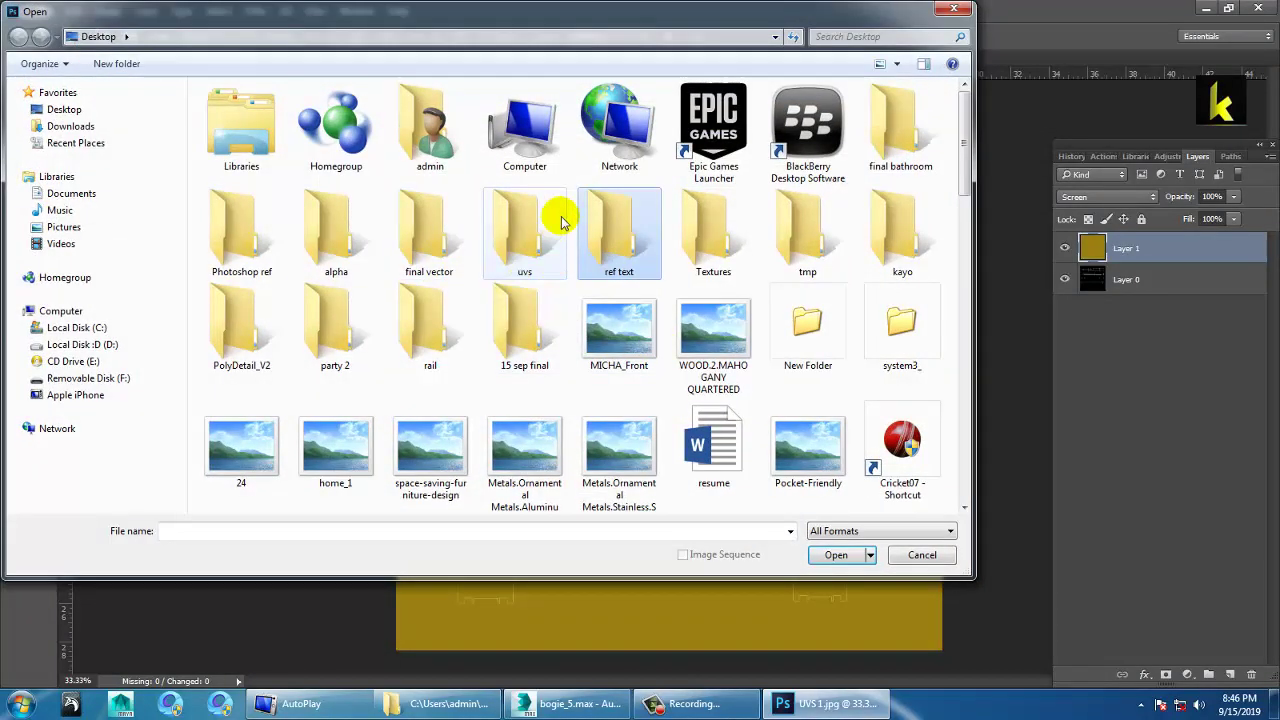
{"action": "left_click", "coordinate": [428, 335]}
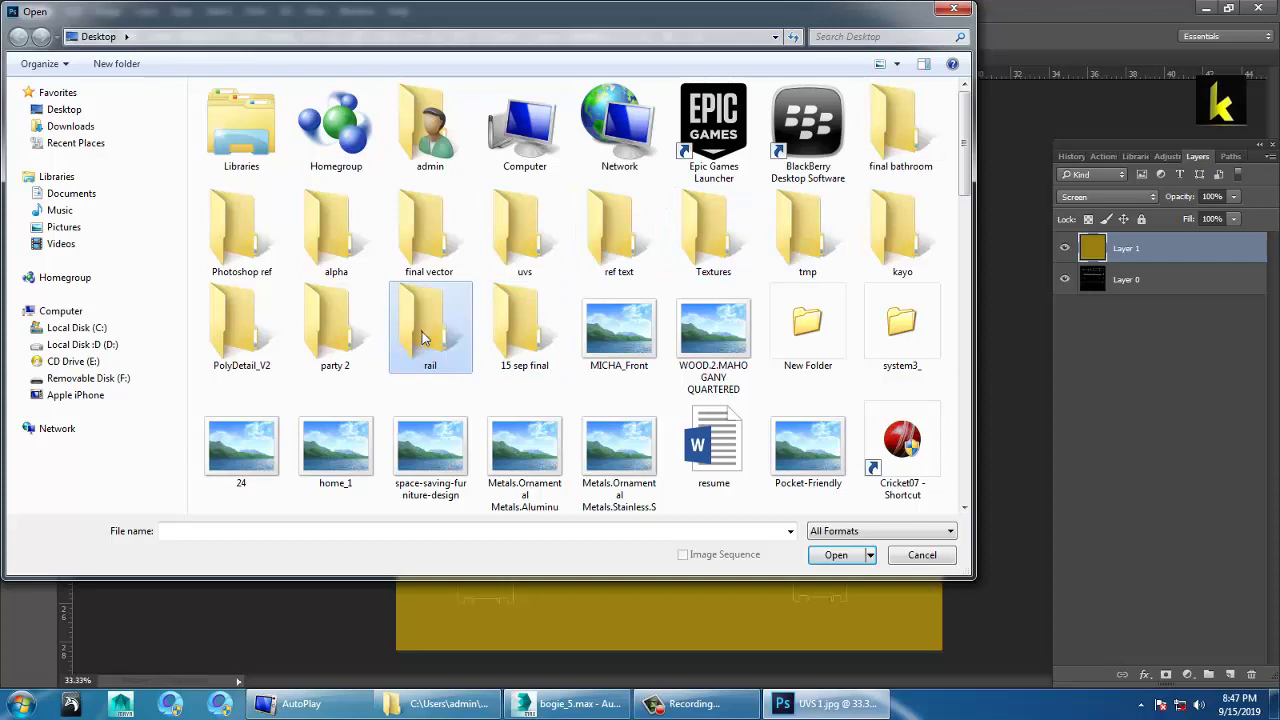
{"action": "double_click", "coordinate": [422, 338]}
{"action": "left_click", "coordinate": [337, 157]}
{"action": "left_click", "coordinate": [438, 133]}
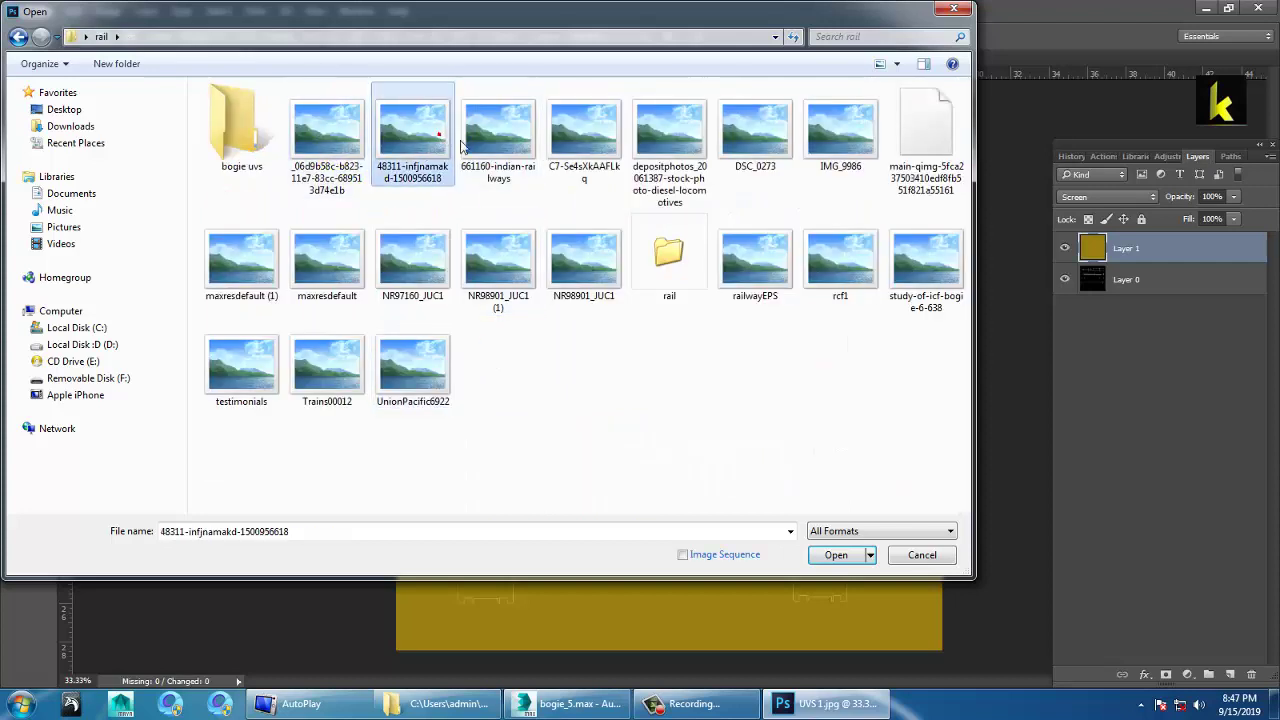
{"action": "right_click", "coordinate": [398, 122]}
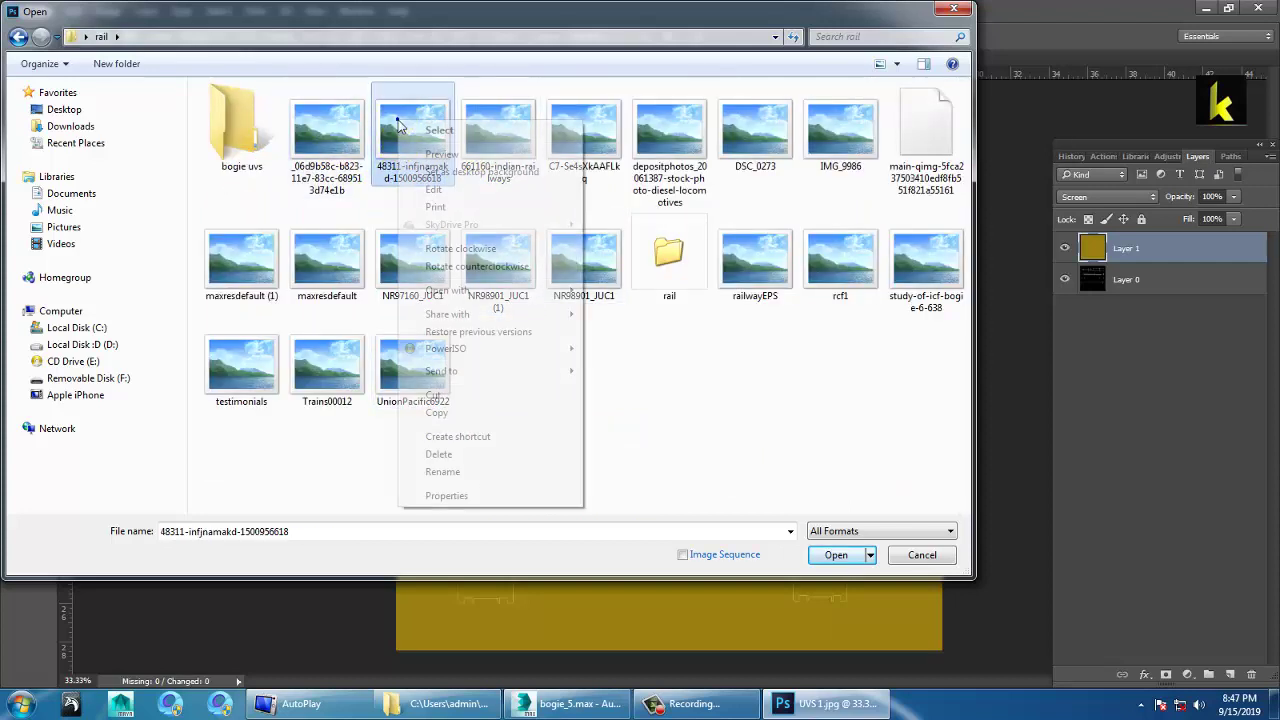
{"action": "left_click", "coordinate": [463, 154]}
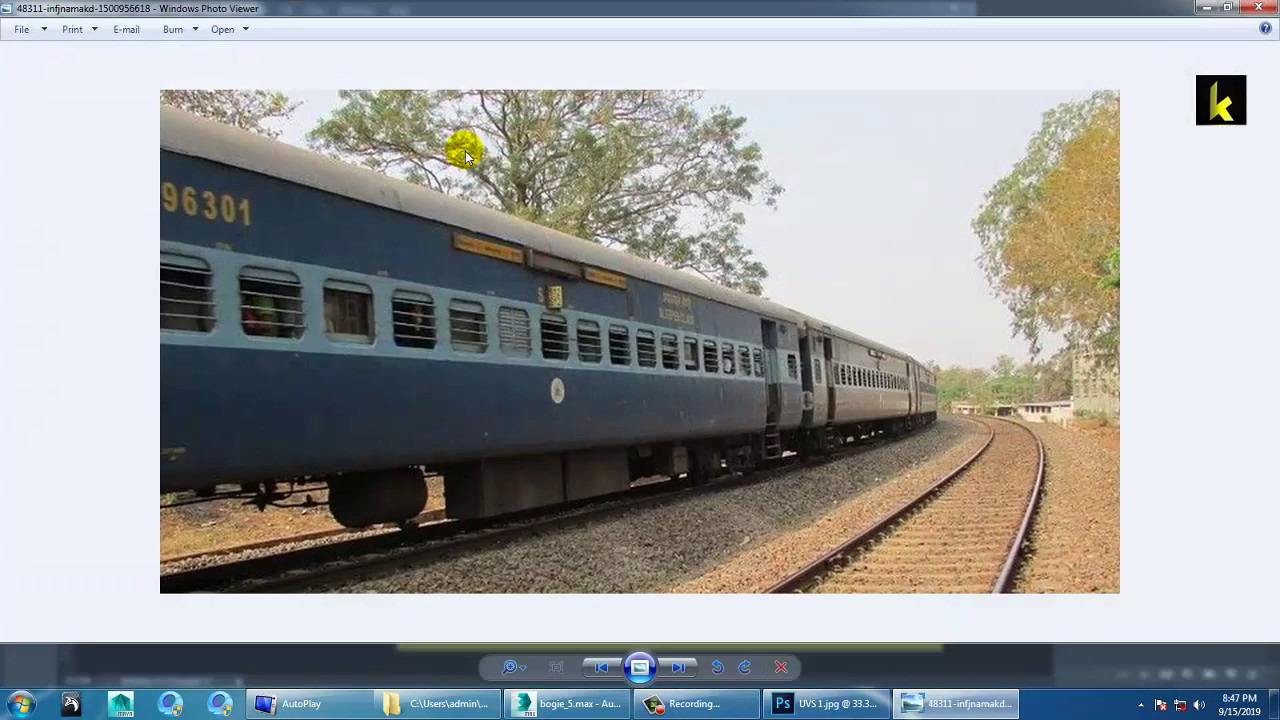
{"action": "key", "text": "Right"}
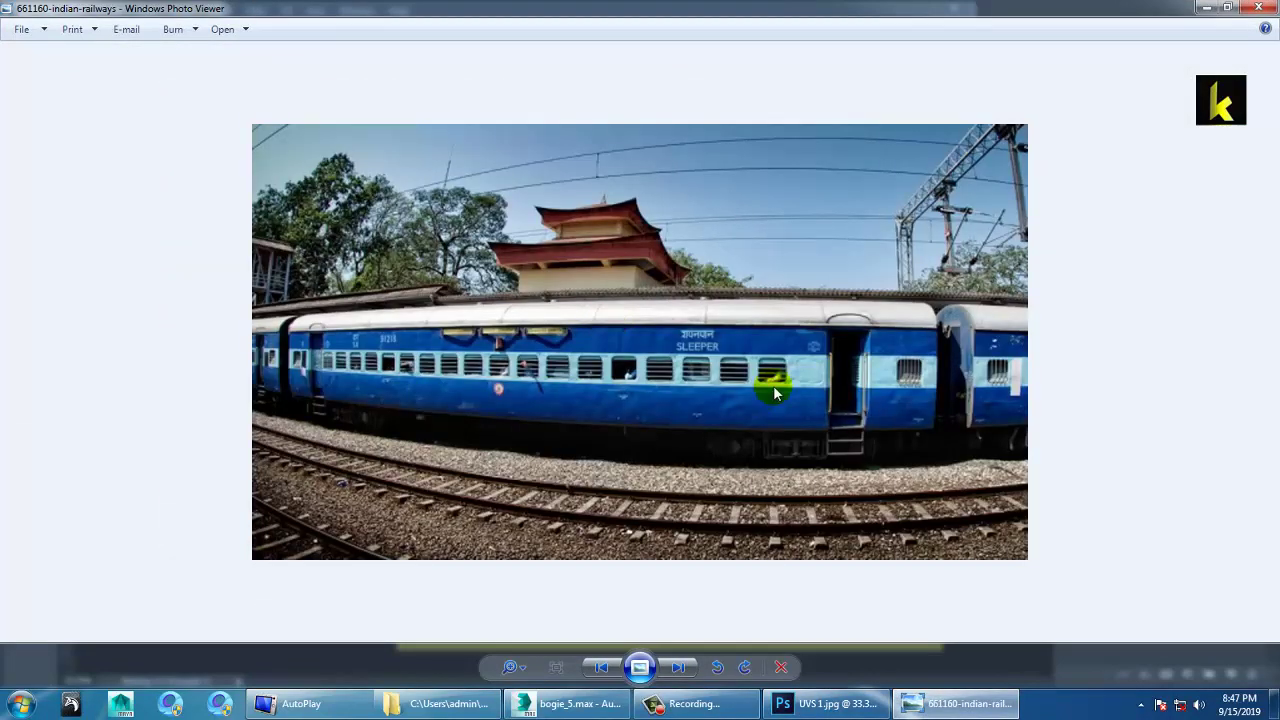
{"action": "left_click", "coordinate": [1271, 9]}
{"action": "left_click", "coordinate": [519, 145]}
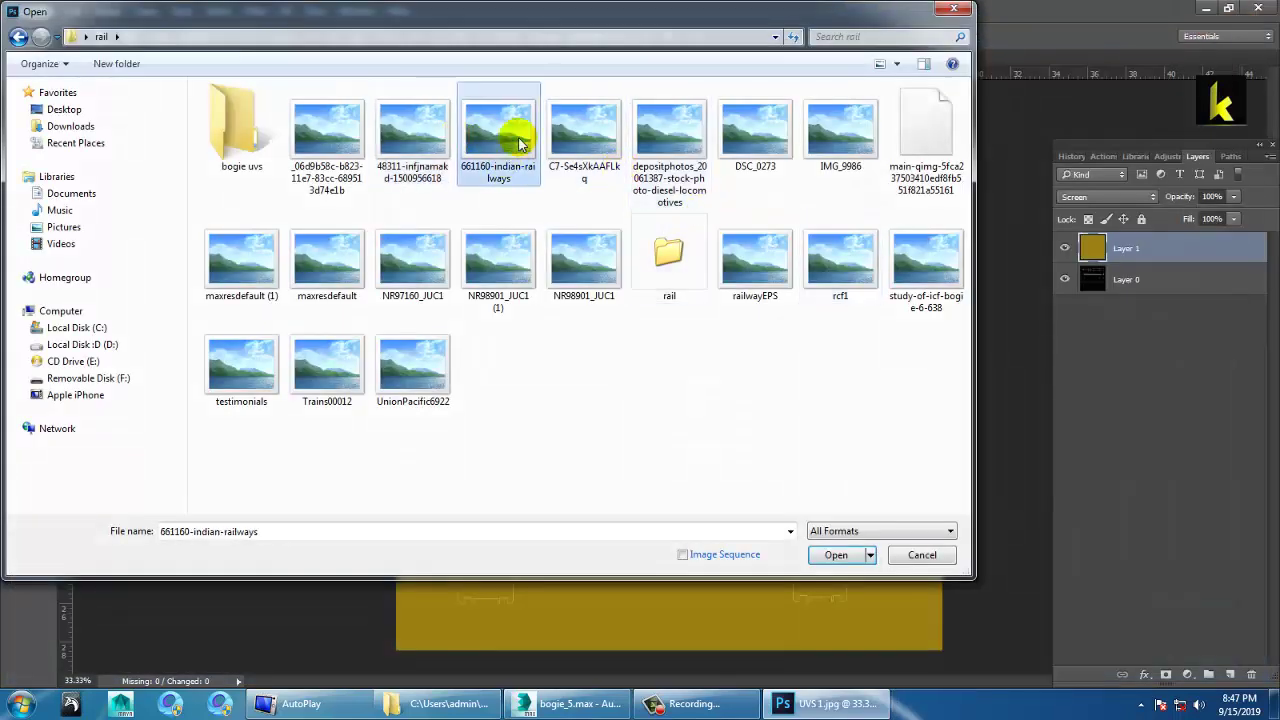
{"action": "double_click", "coordinate": [519, 145]}
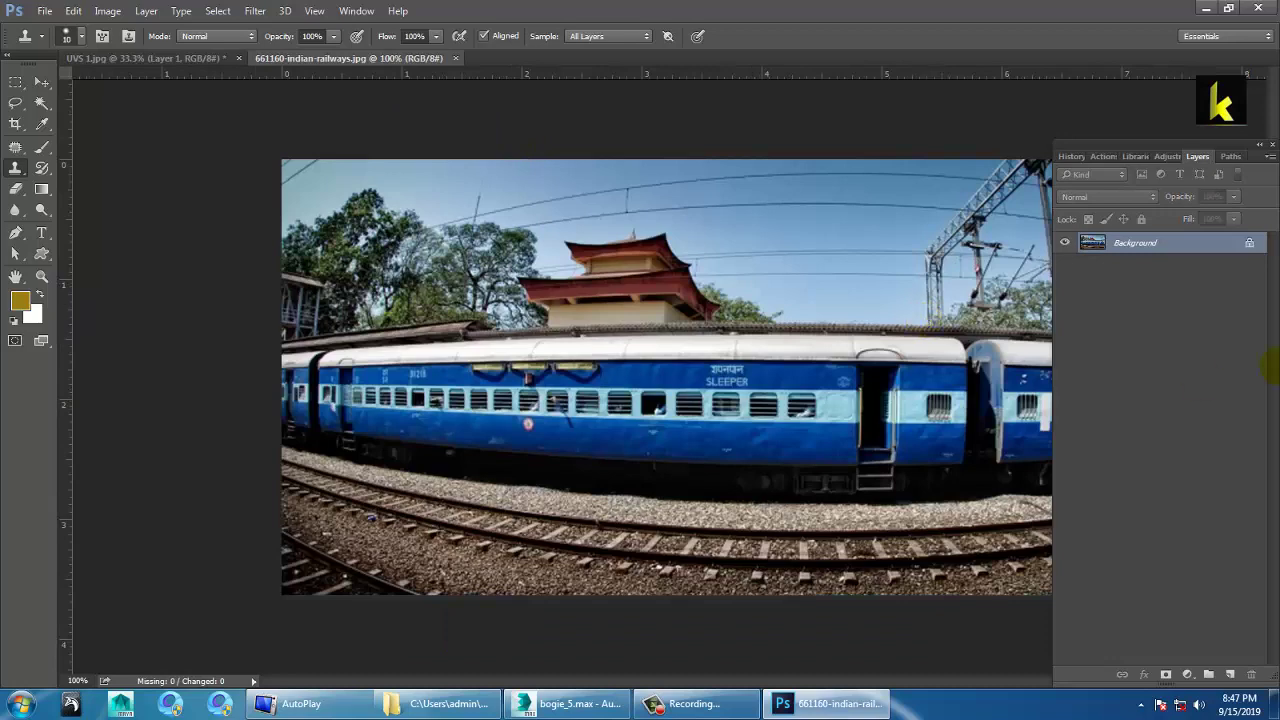
Start opening another image and preview UnionPacific6922 and the pictures before it in the rail folder
{"action": "left_click", "coordinate": [44, 11]}
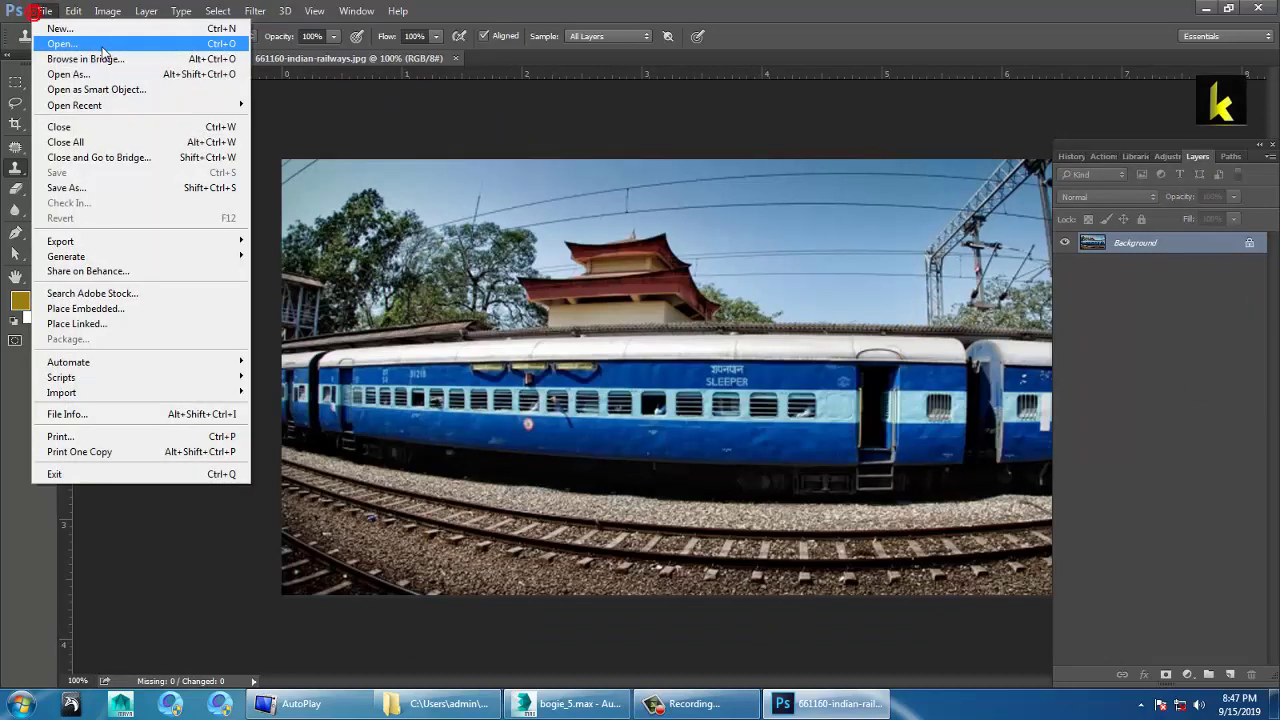
{"action": "left_click", "coordinate": [100, 45]}
{"action": "left_click", "coordinate": [430, 362]}
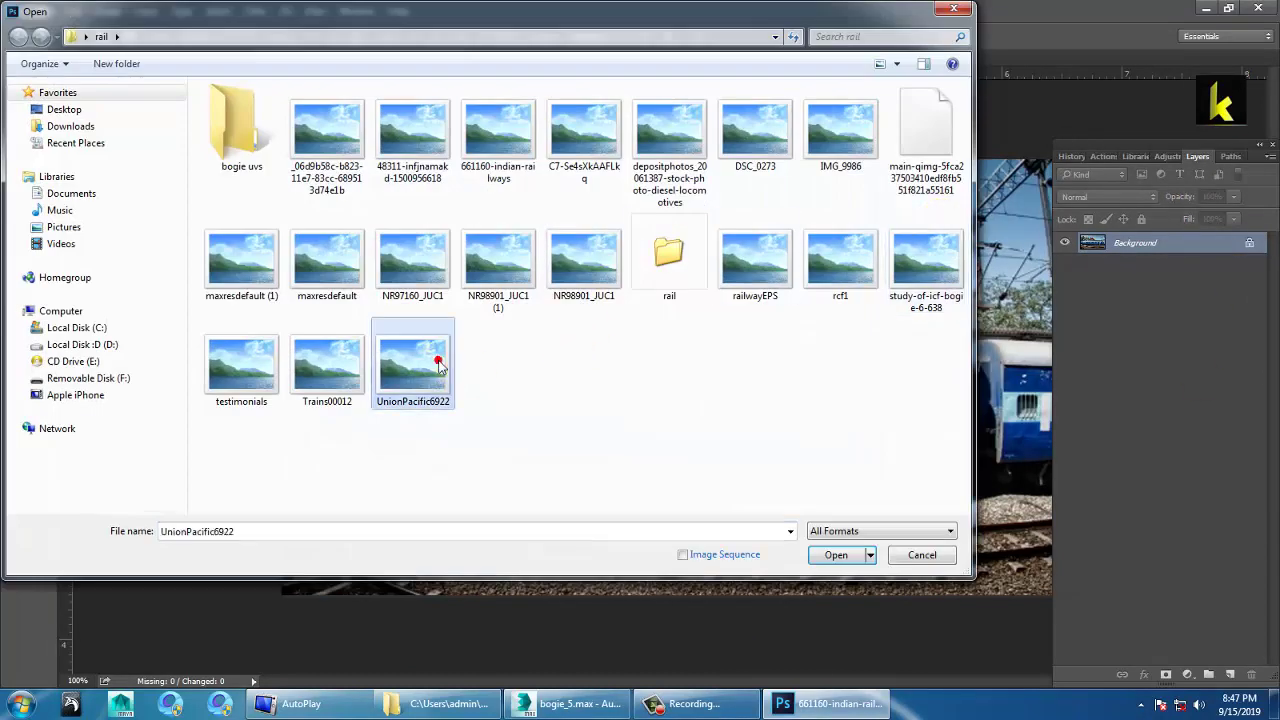
{"action": "right_click", "coordinate": [430, 365]}
{"action": "left_click", "coordinate": [472, 334]}
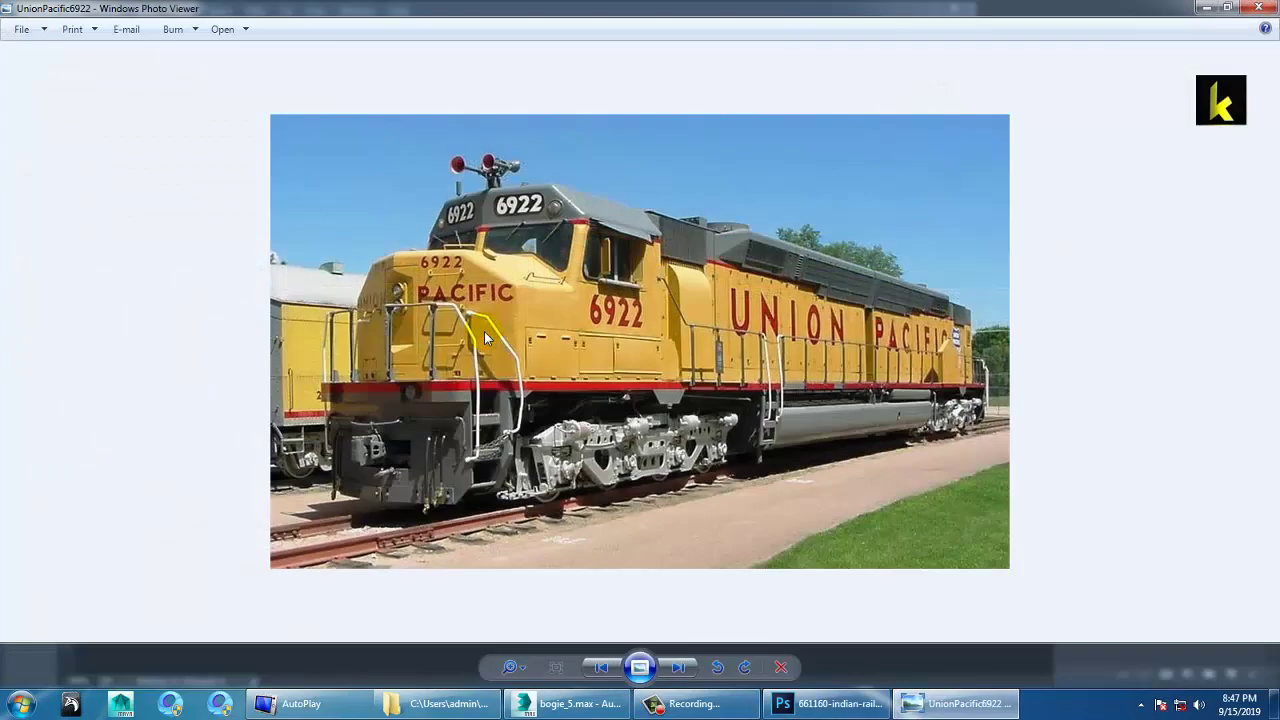
{"action": "key", "text": "Left"}
{"action": "key", "text": "Left"}
{"action": "key", "text": "Left"}
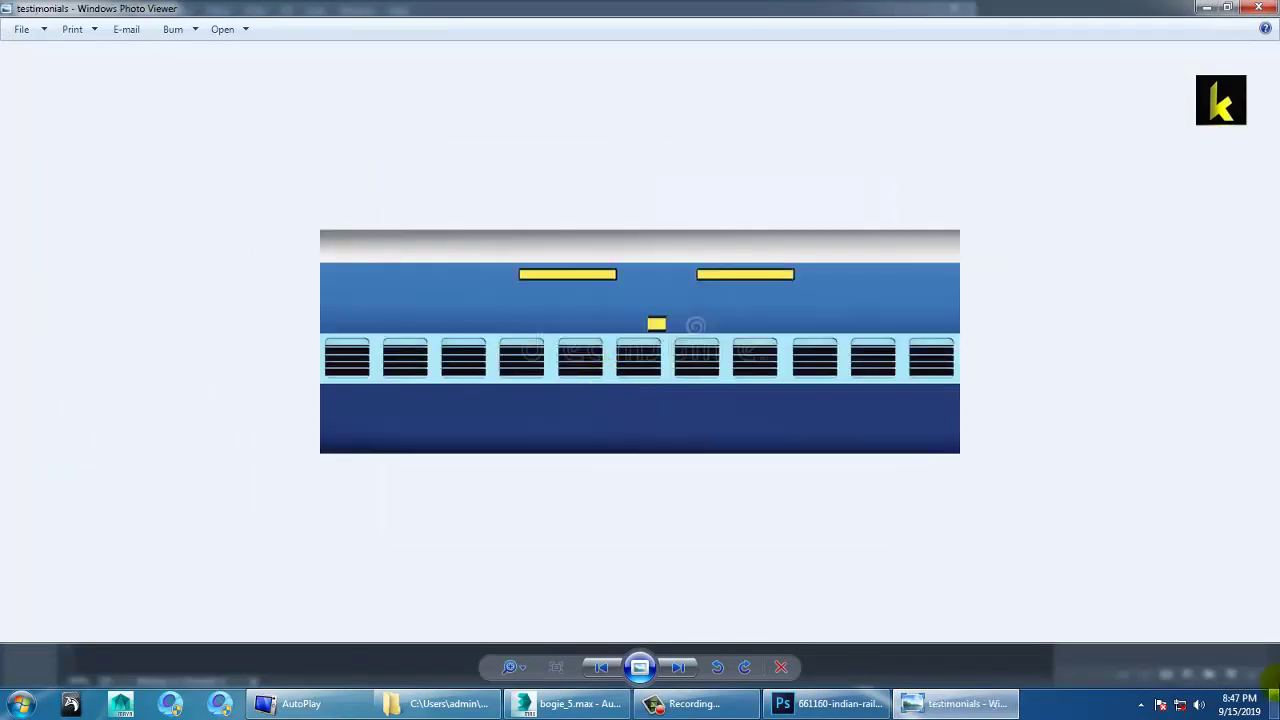
{"action": "left_click", "coordinate": [1262, 8]}
Open the testimonials image and convert its background into a regular layer
{"action": "double_click", "coordinate": [273, 376]}
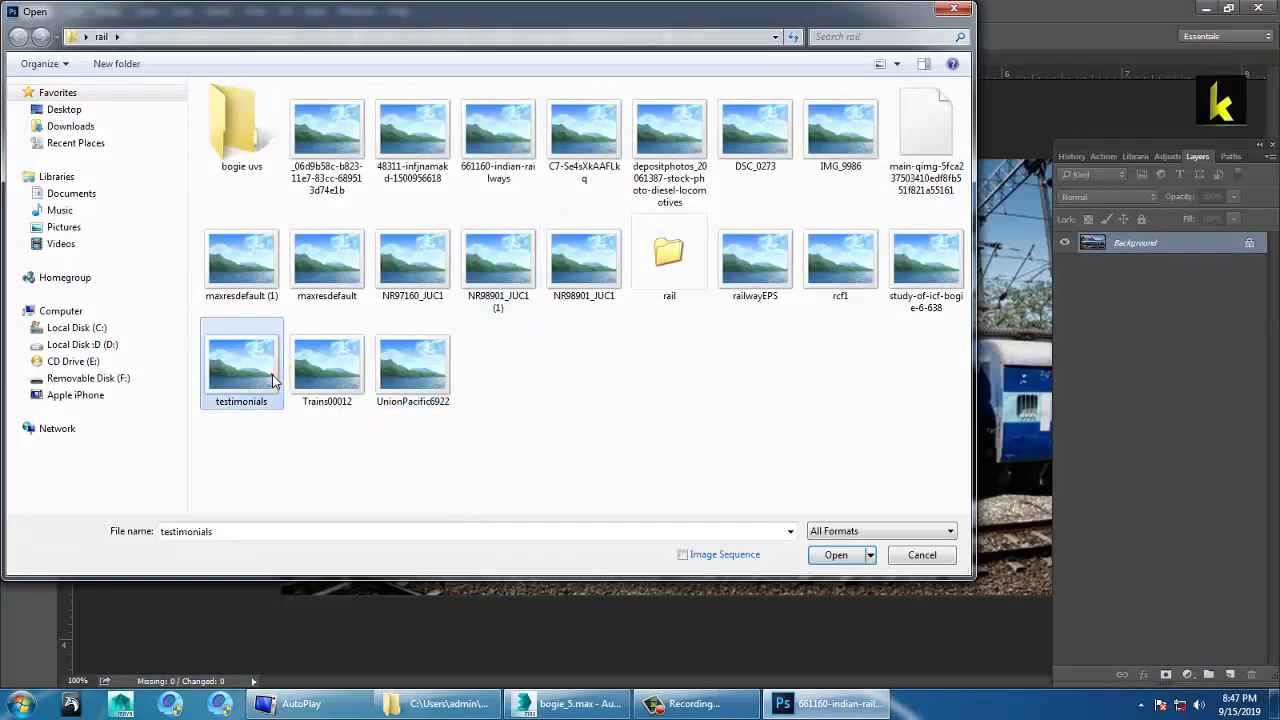
{"action": "double_click", "coordinate": [1130, 240]}
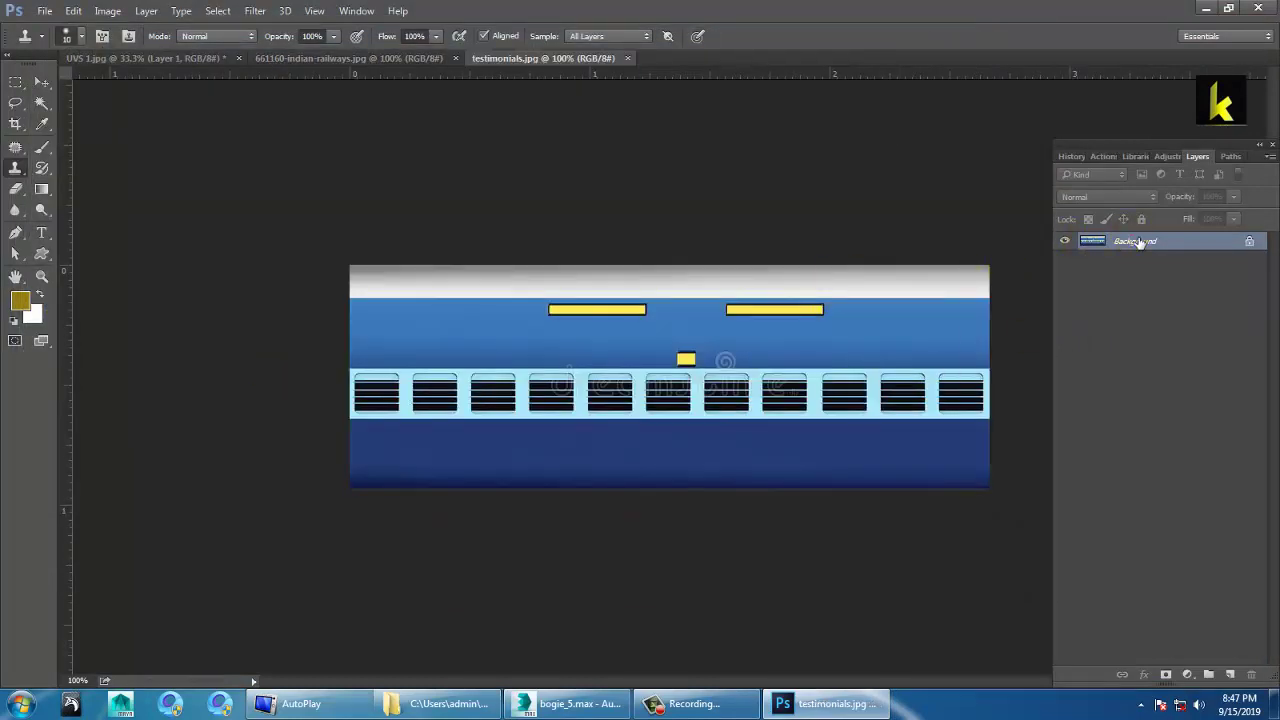
{"action": "left_click", "coordinate": [777, 221]}
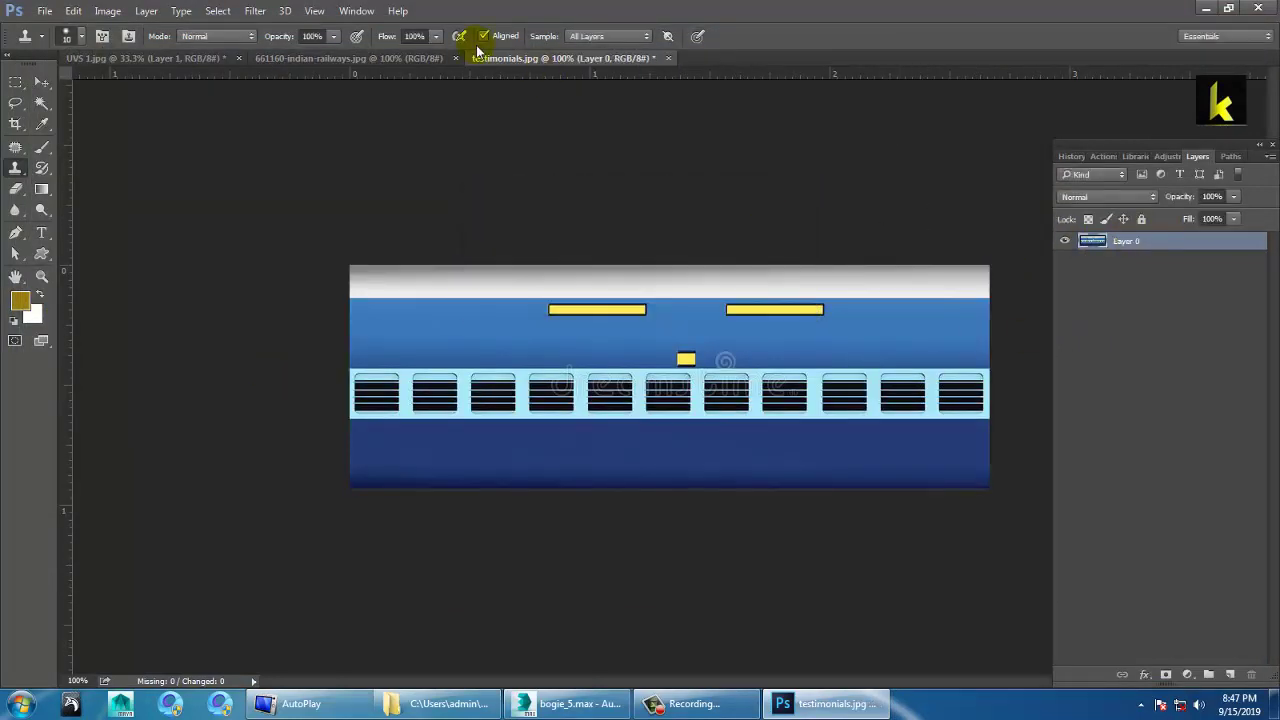
Float the testimonials and 661160-indian-railways images as separate windows over the UVS 1 template
{"action": "left_click_drag", "start_coordinate": [497, 62], "coordinate": [328, 291]}
{"action": "left_click", "coordinate": [171, 58]}
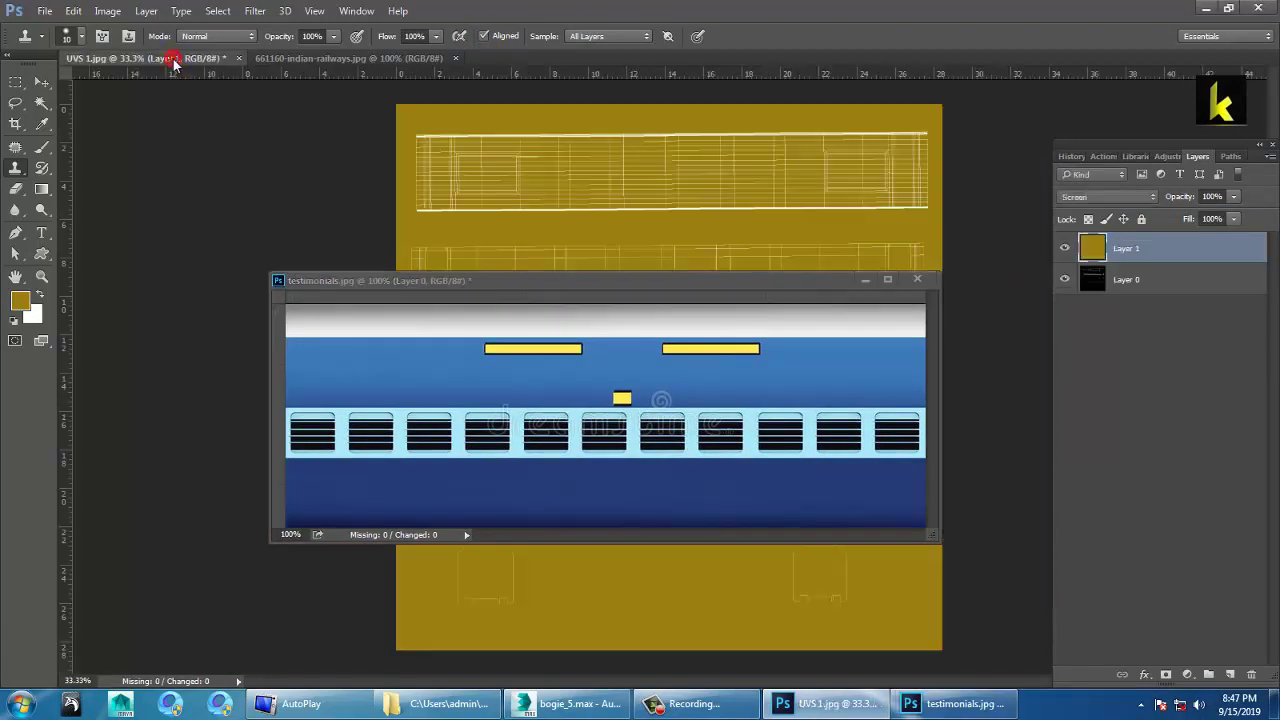
{"action": "left_click_drag", "start_coordinate": [434, 285], "coordinate": [524, 457]}
{"action": "left_click", "coordinate": [308, 58]}
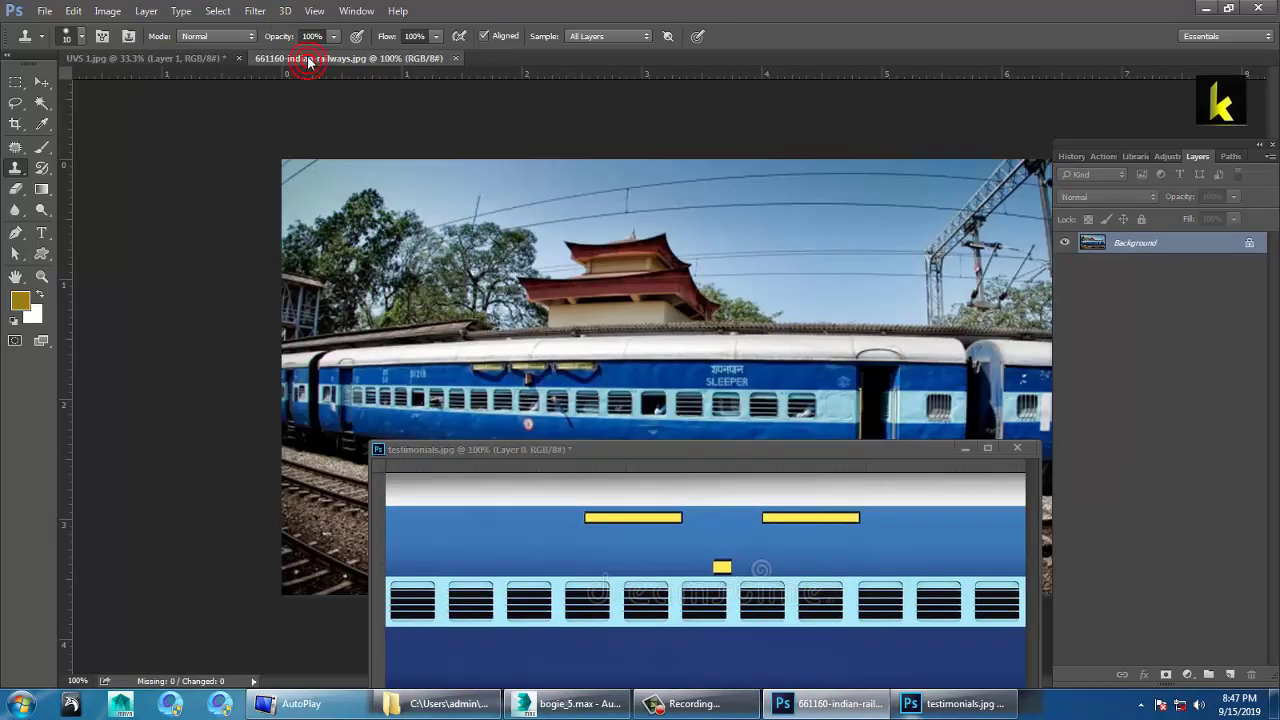
{"action": "left_click_drag", "start_coordinate": [308, 58], "coordinate": [861, 317]}
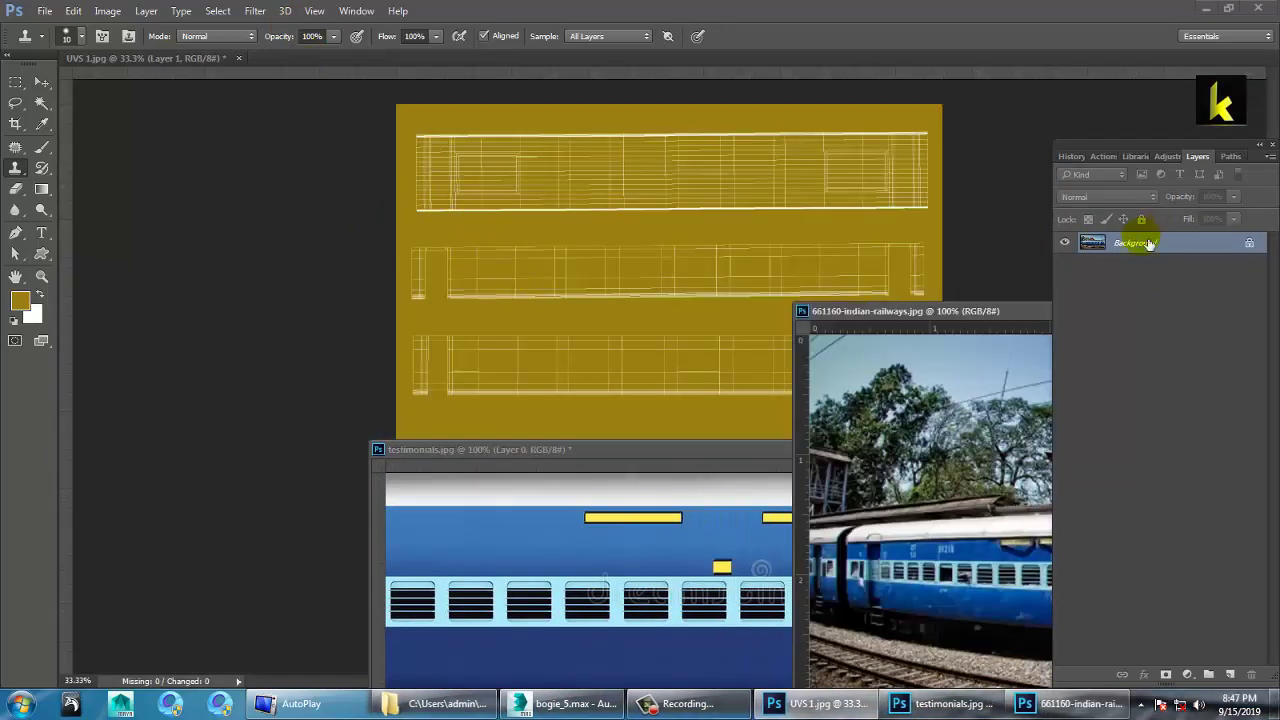
{"action": "left_click", "coordinate": [366, 184]}
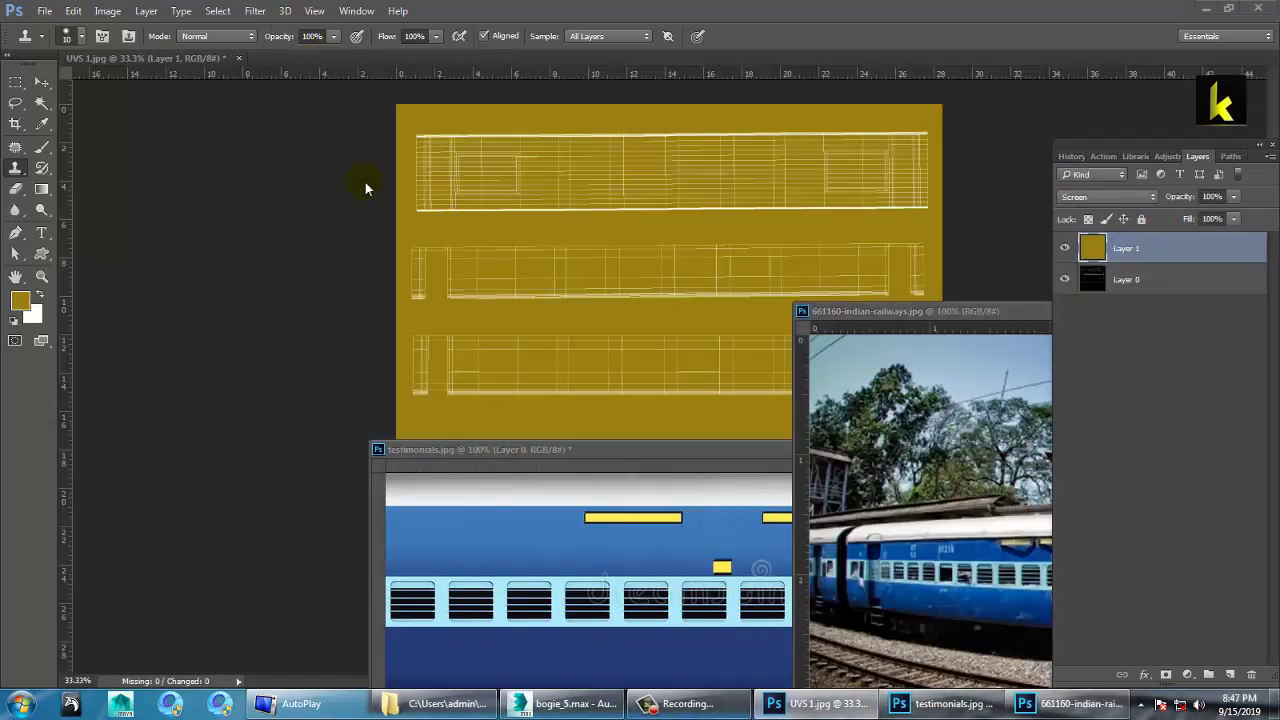
Add an empty layer to UVS 1 and place the 661160-indian-railways window, enlarged to 200%, over the template's lower part
{"action": "left_click", "coordinate": [1231, 676]}
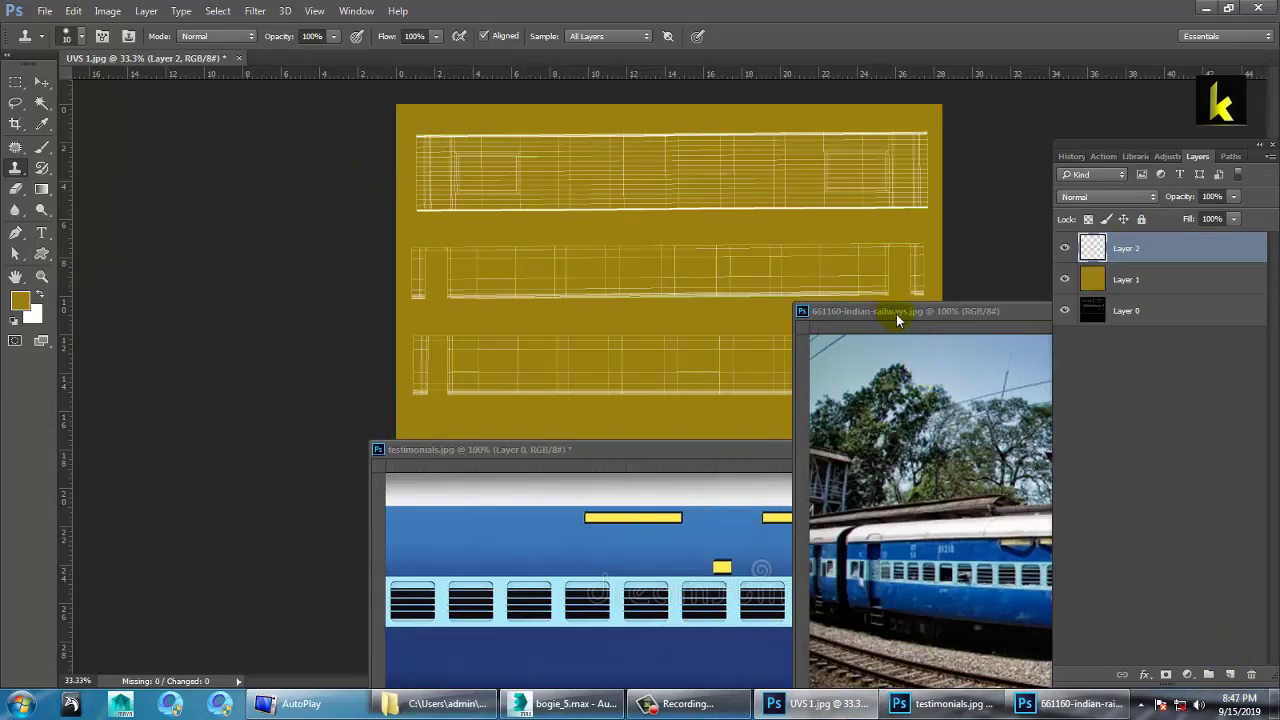
{"action": "left_click_drag", "start_coordinate": [897, 320], "coordinate": [349, 383]}
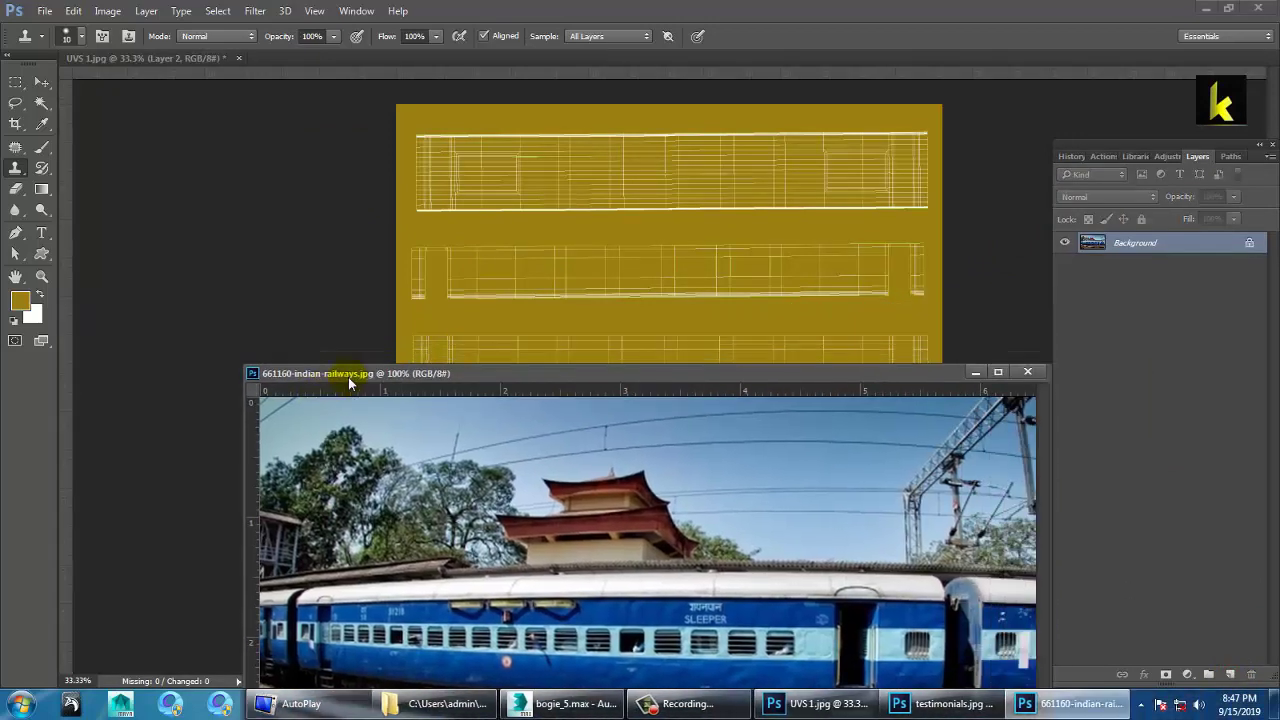
{"action": "key", "text": "ctrl+plus"}
{"action": "left_click", "coordinate": [424, 245]}
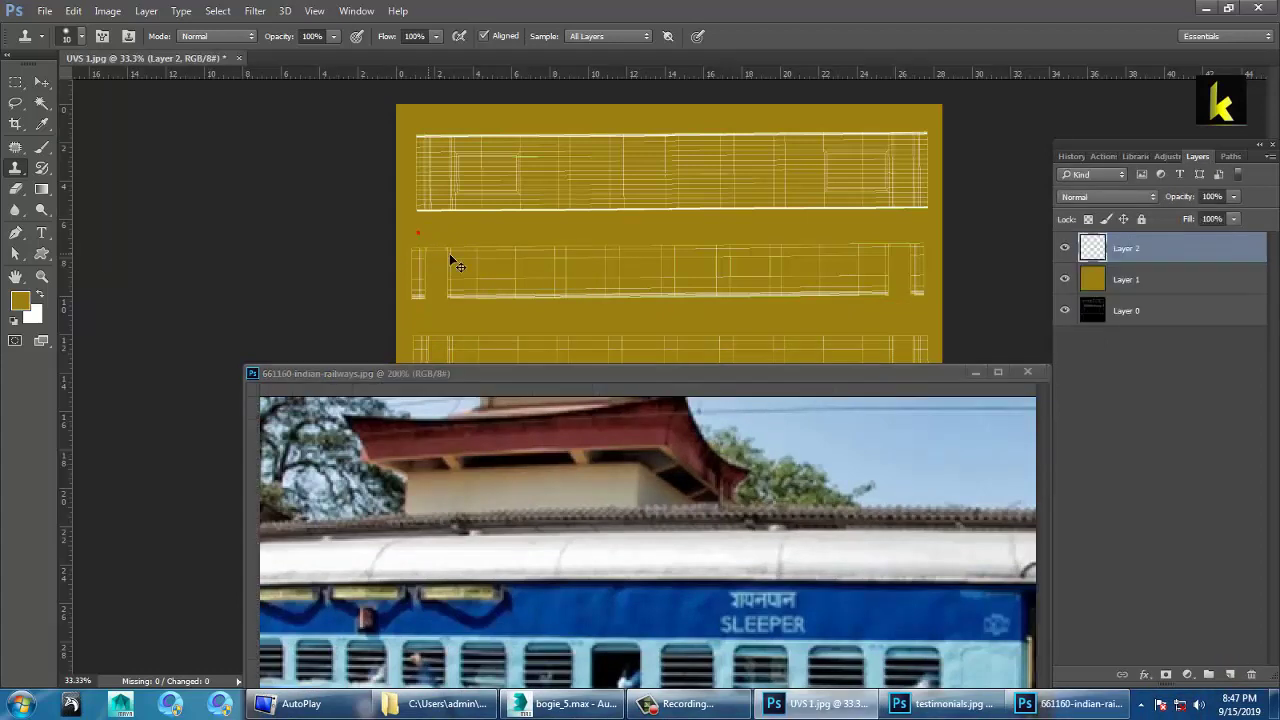
{"action": "key", "text": "ctrl+plus"}
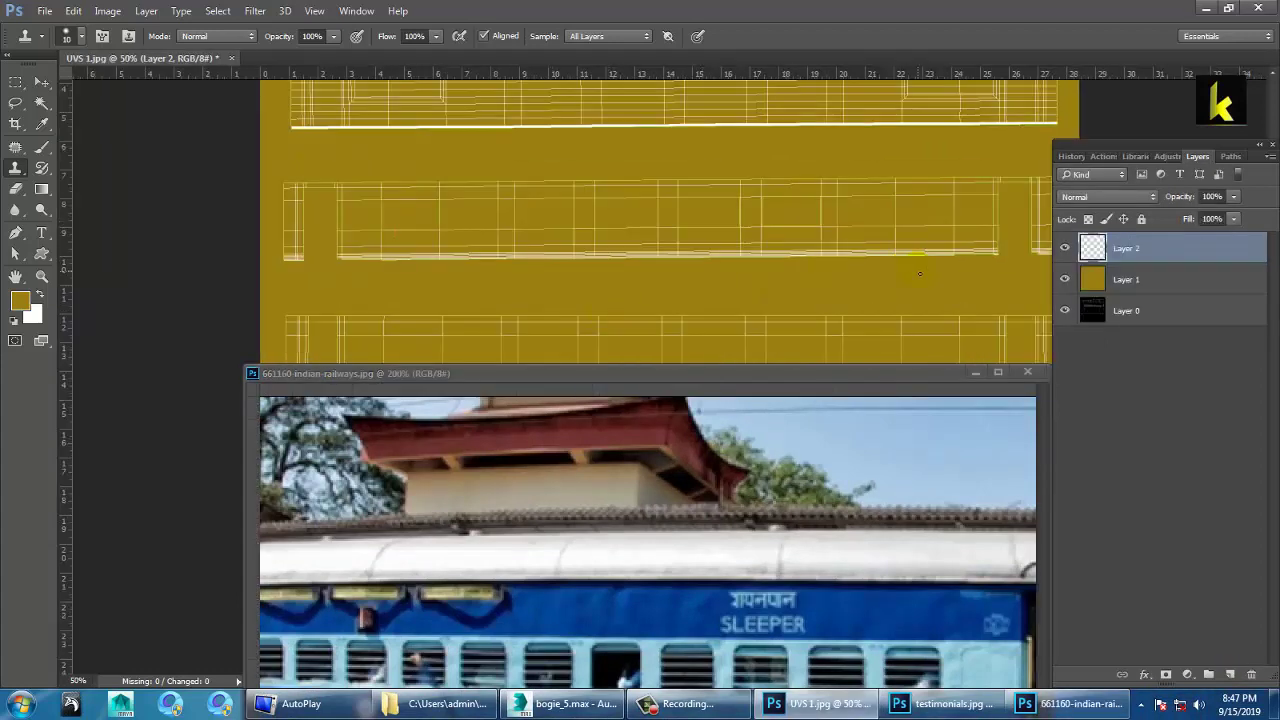
{"action": "left_click_drag", "start_coordinate": [871, 310], "coordinate": [813, 139]}
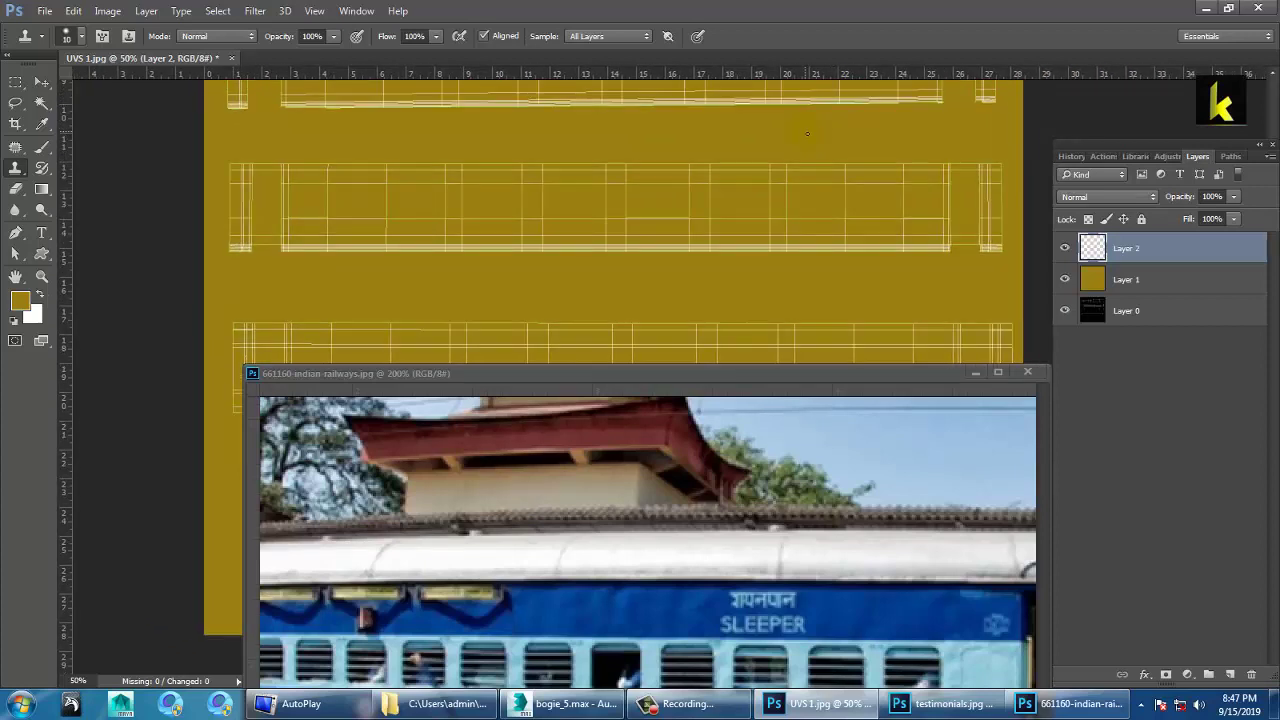
Select a full-width band across the upper part of the third UV strip using an additive Rectangular Marquee with 0 px feather
{"action": "left_click", "coordinate": [15, 81]}
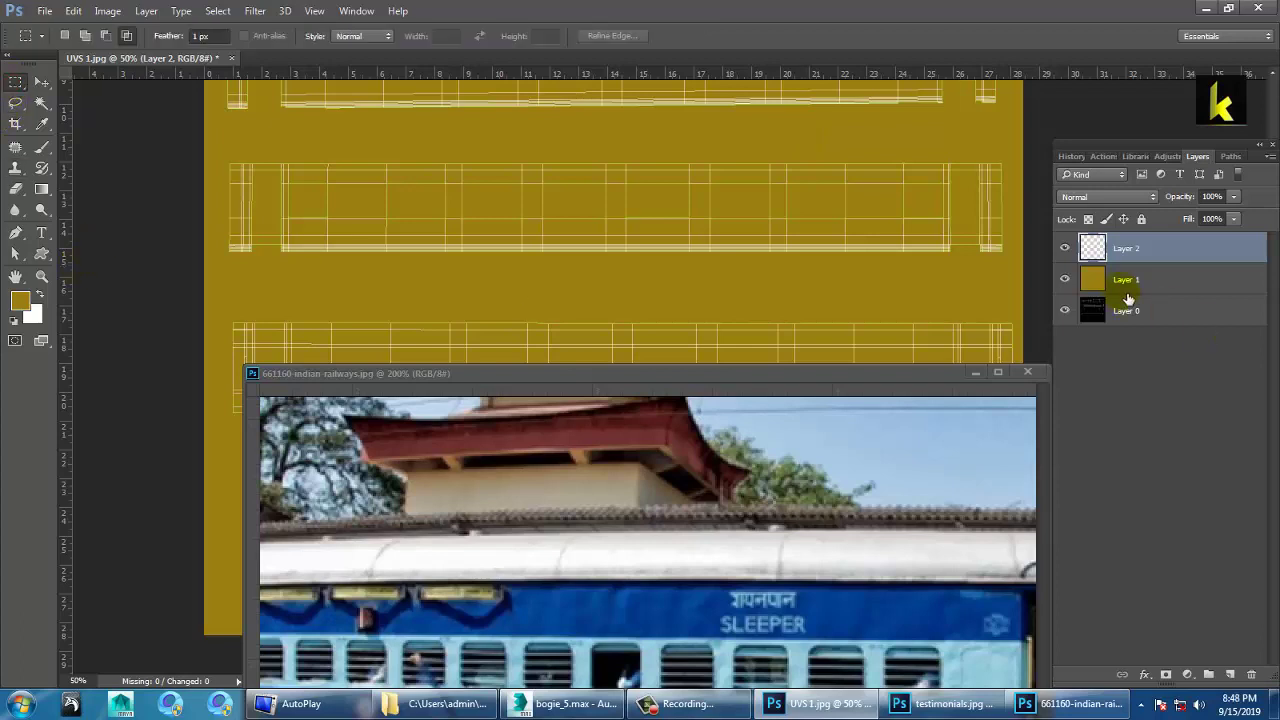
{"action": "left_click_drag", "start_coordinate": [220, 143], "coordinate": [1026, 189]}
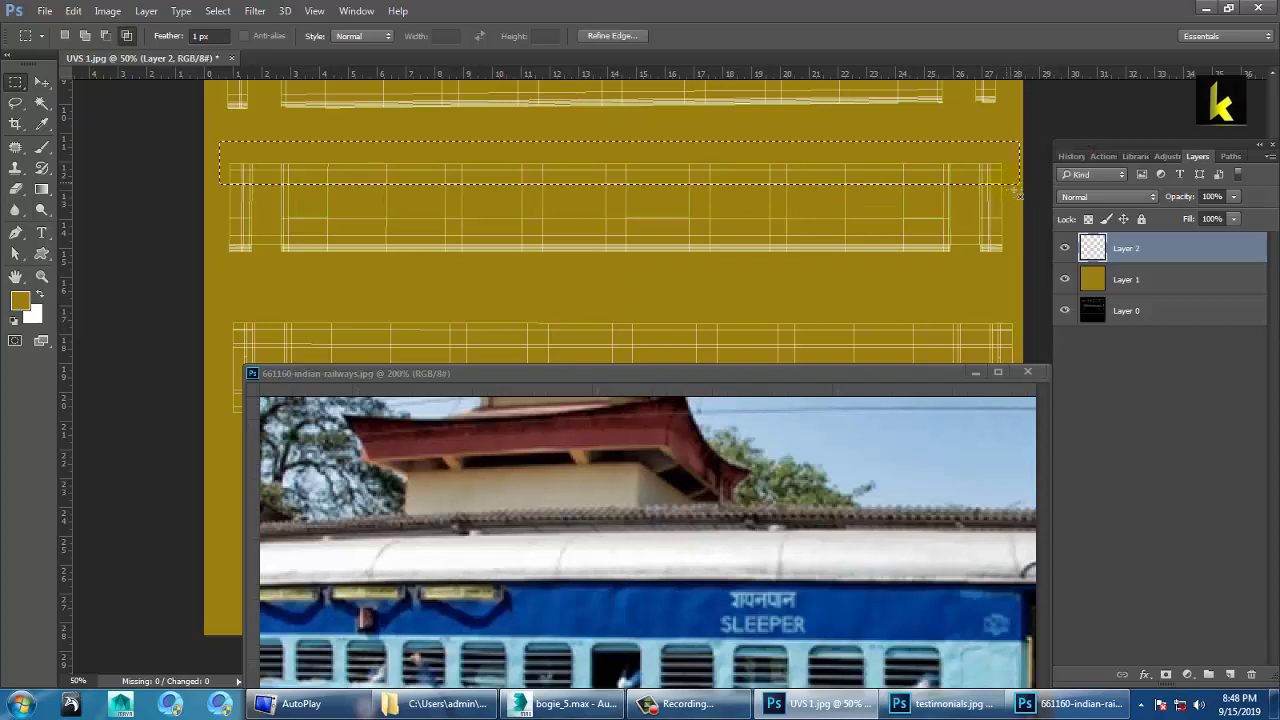
{"action": "key", "text": "ctrl+d"}
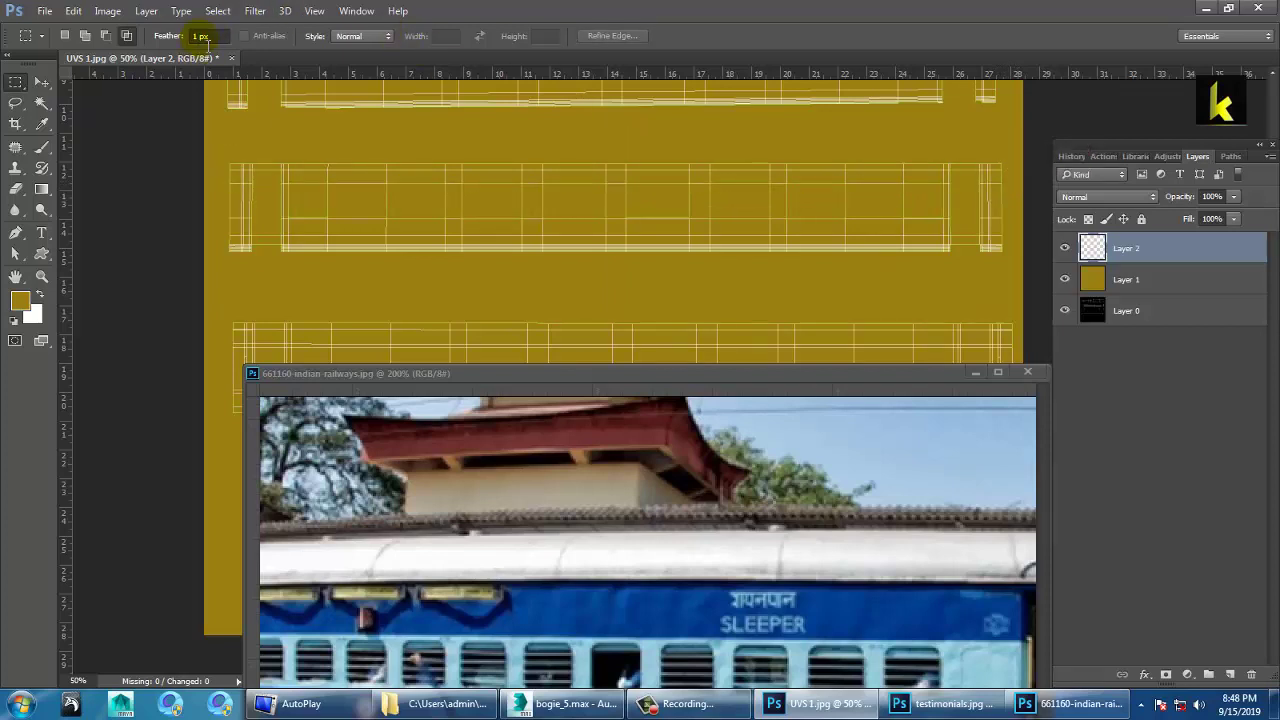
{"action": "left_click_drag", "start_coordinate": [215, 37], "coordinate": [129, 16]}
{"action": "type", "text": "0"}
{"action": "key", "text": "Return"}
{"action": "left_click", "coordinate": [84, 36]}
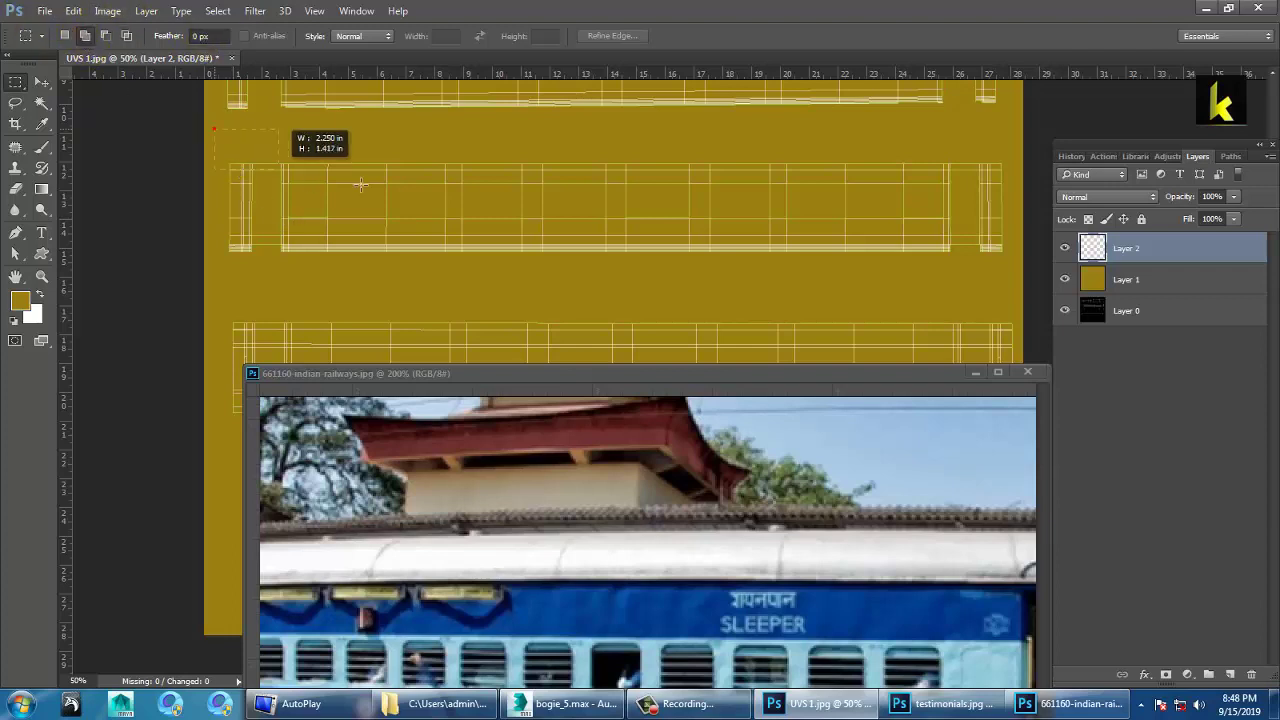
{"action": "left_click_drag", "start_coordinate": [853, 181], "coordinate": [1019, 193]}
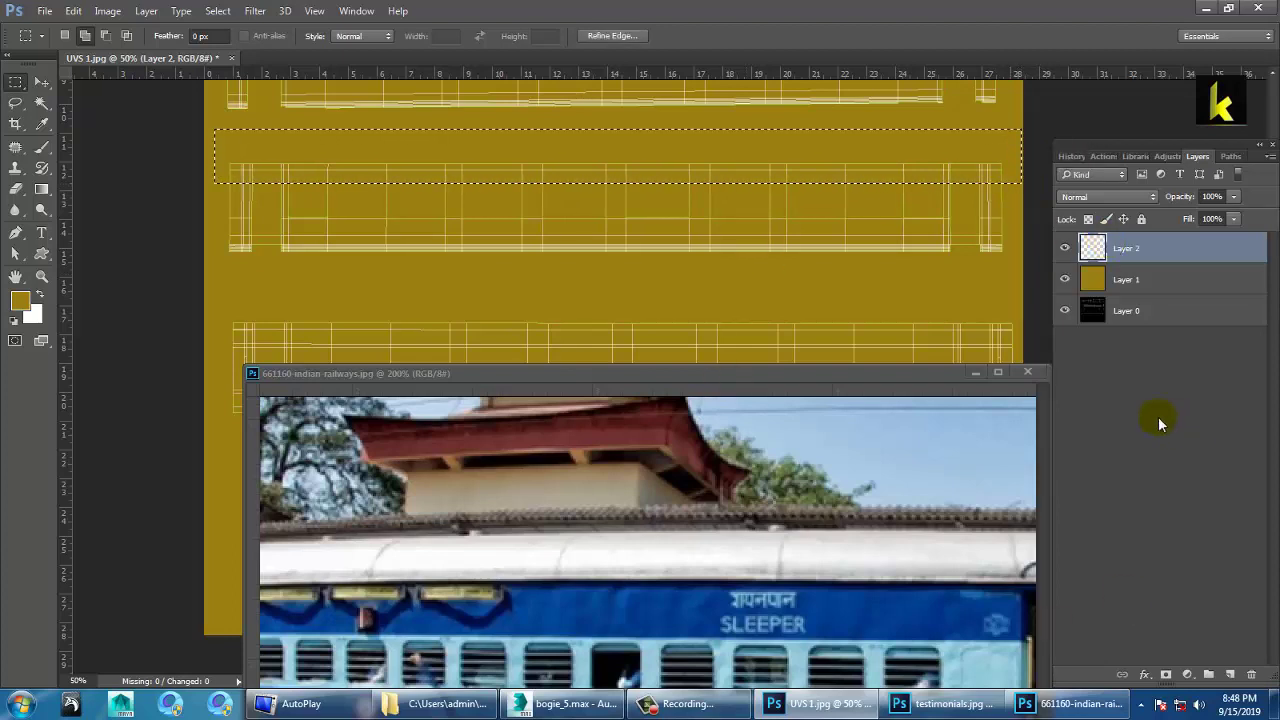
Rename Layer 2 as top and fill its selected band with the dark blue sampled from the photographed coach
{"action": "double_click", "coordinate": [1127, 248]}
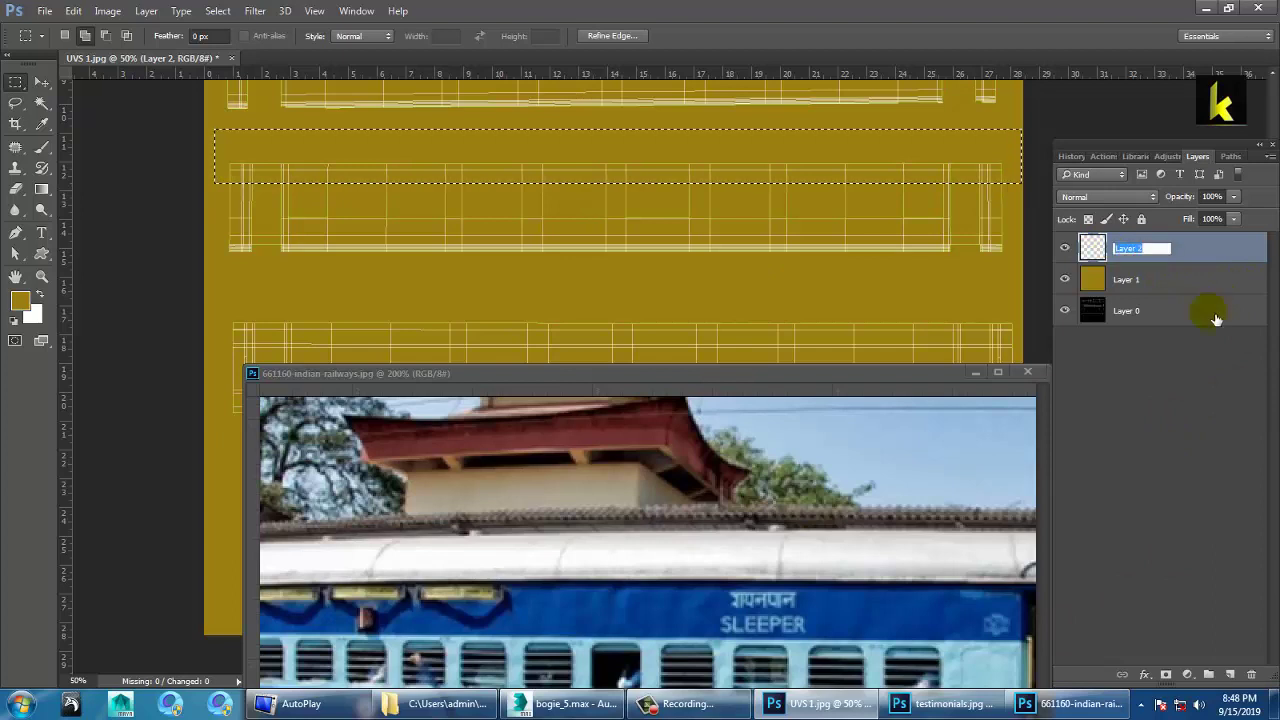
{"action": "type", "text": "top"}
{"action": "key", "text": "Return"}
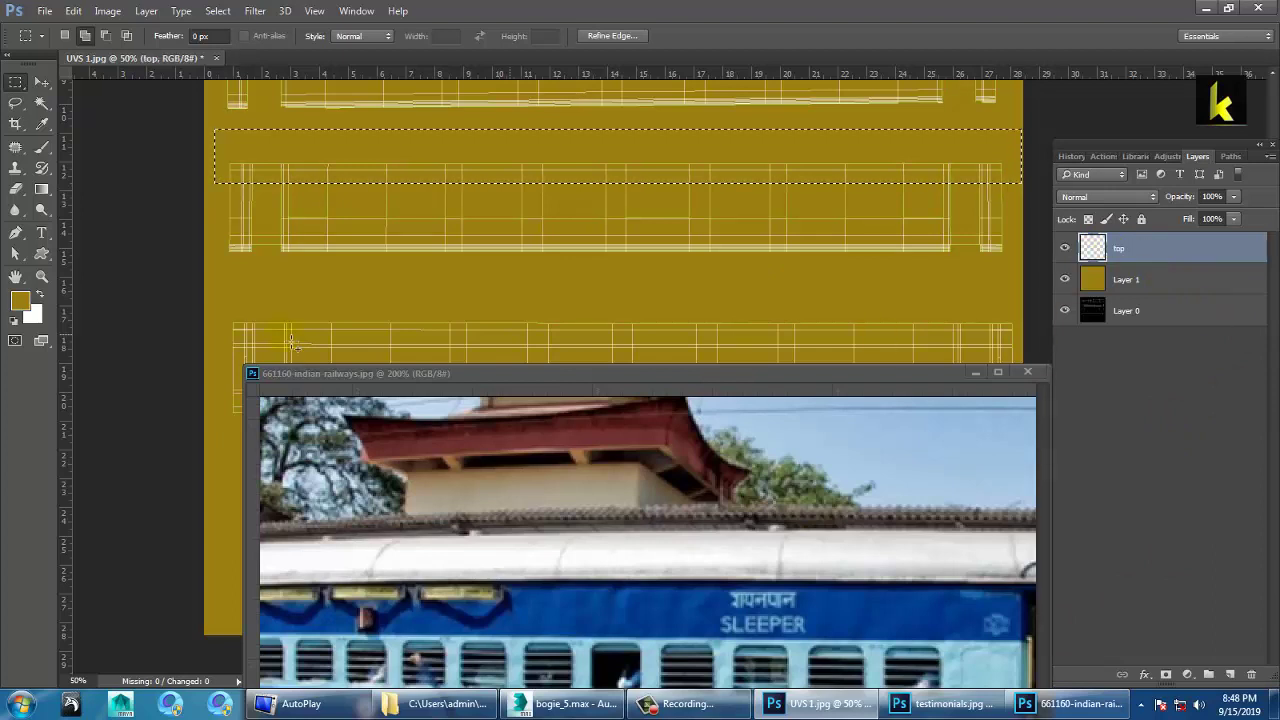
{"action": "left_click", "coordinate": [41, 123]}
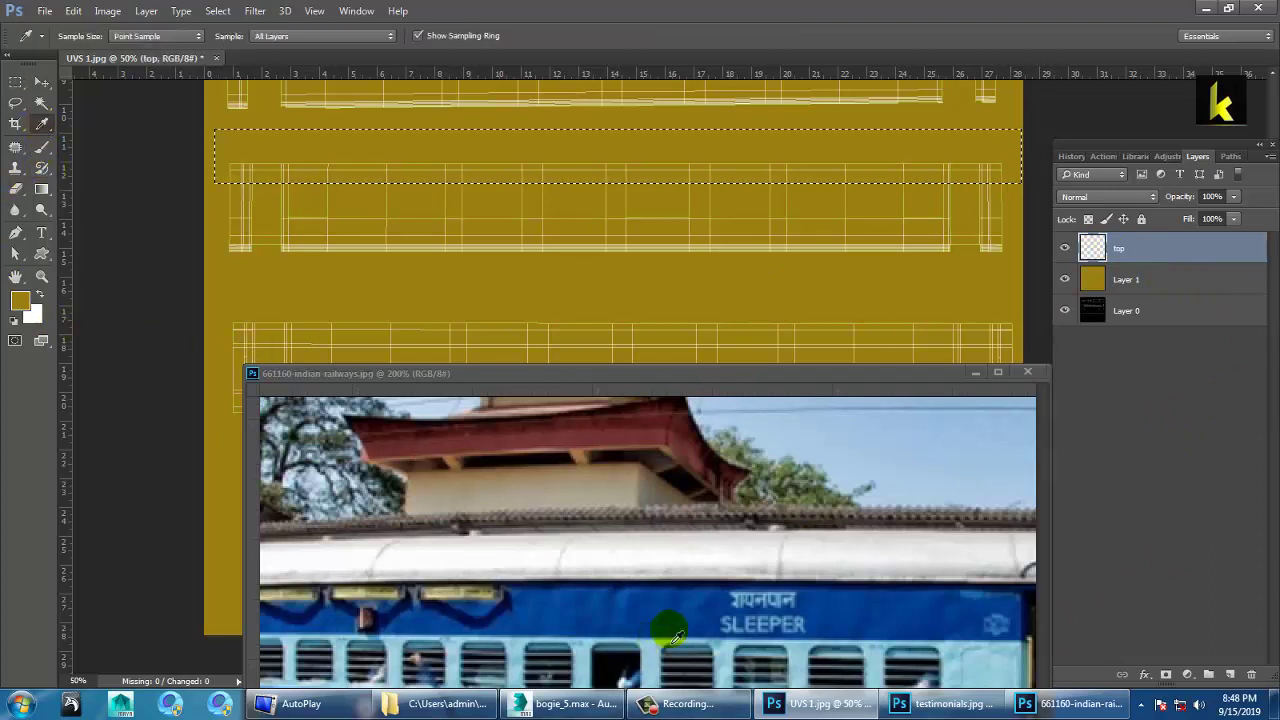
{"action": "left_click", "coordinate": [697, 606]}
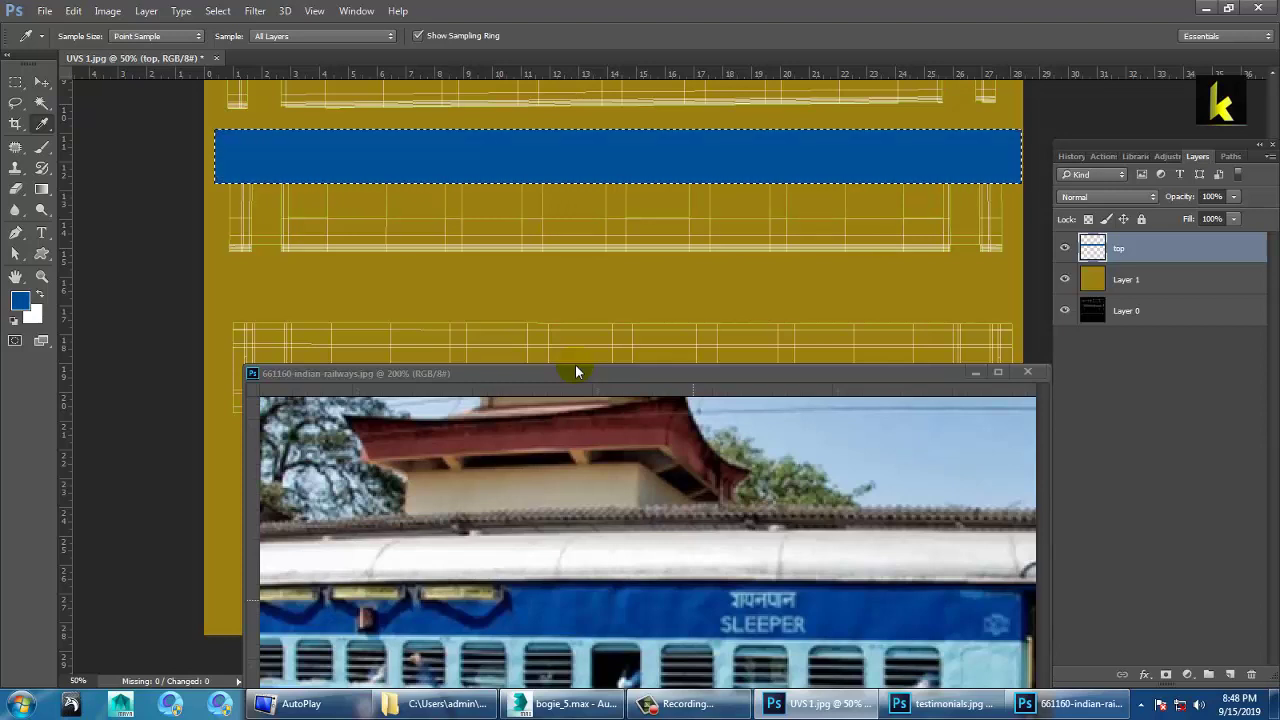
{"action": "key", "text": "ctrl+d"}
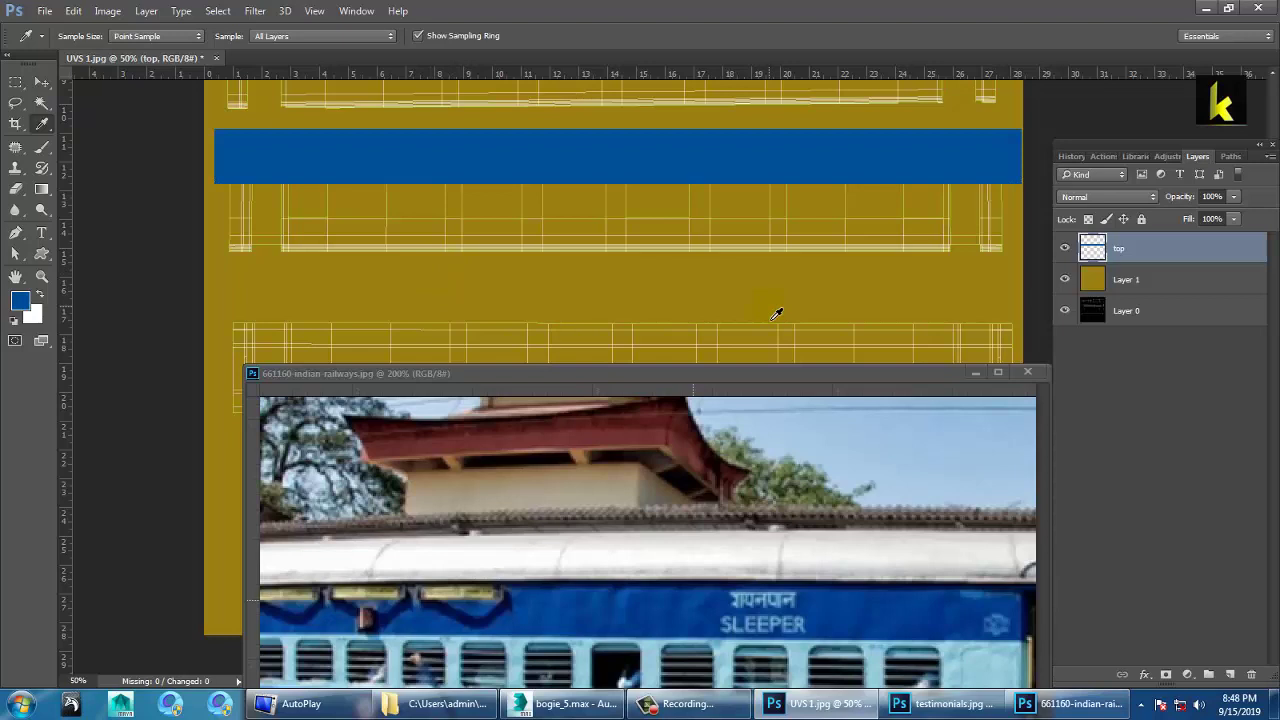
Add a new layer and select a band about 28.1 by 1.3 in directly beneath the dark blue stripe
{"action": "left_click", "coordinate": [900, 411]}
{"action": "left_click", "coordinate": [1229, 673]}
{"action": "left_click", "coordinate": [15, 81]}
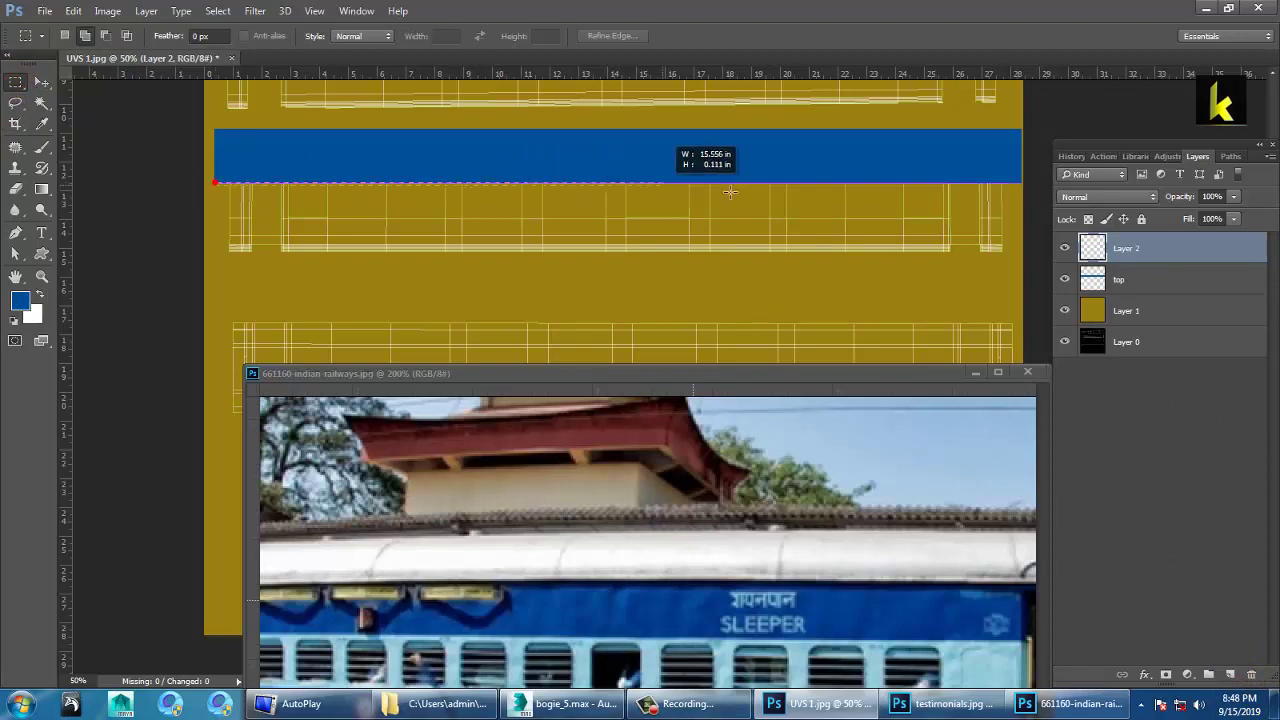
{"action": "left_click_drag", "start_coordinate": [730, 192], "coordinate": [1037, 226]}
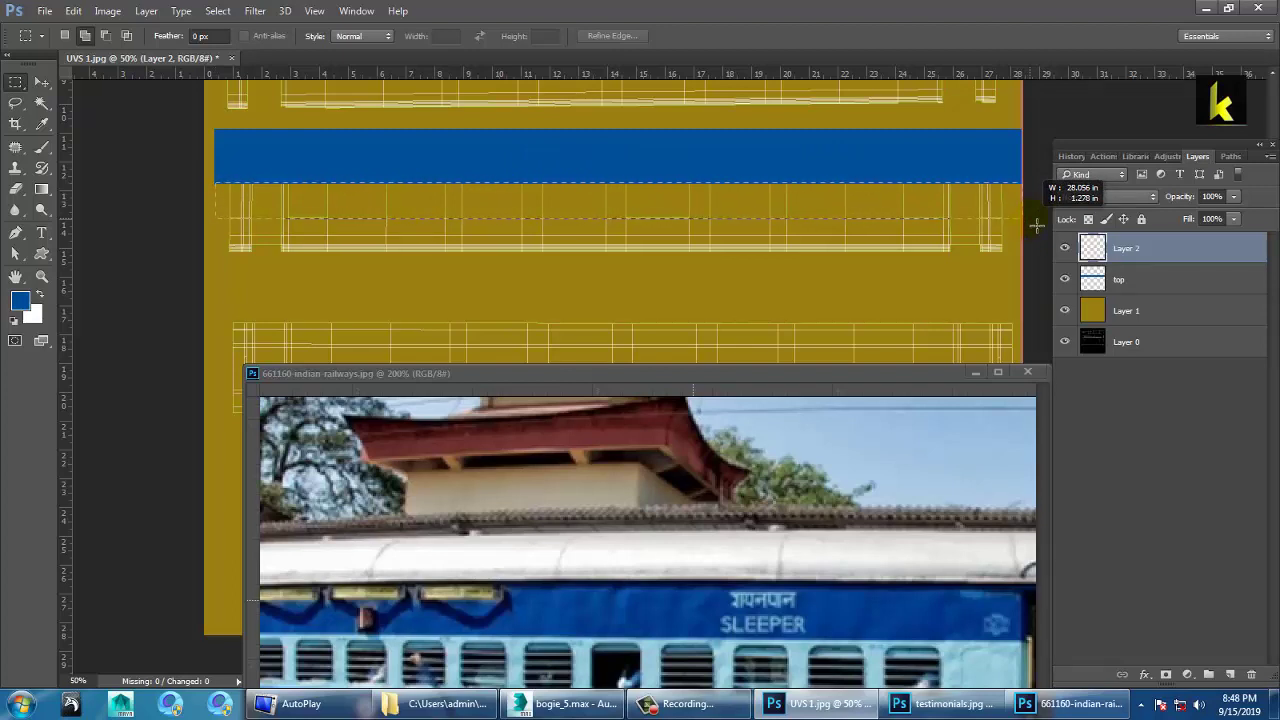
{"action": "left_click_drag", "start_coordinate": [1038, 226], "coordinate": [1038, 226]}
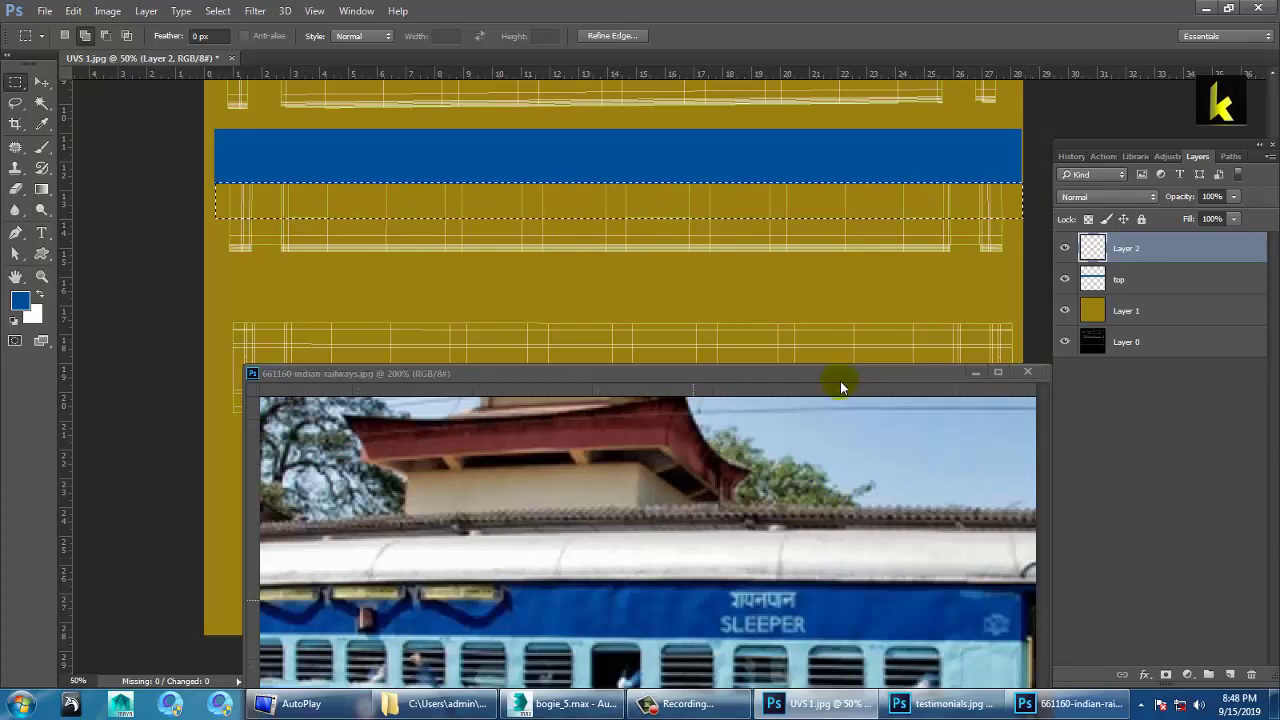
Move the train photo window slightly upward and rename the new layer in UVS 1 as mid
{"action": "left_click_drag", "start_coordinate": [843, 377], "coordinate": [831, 349]}
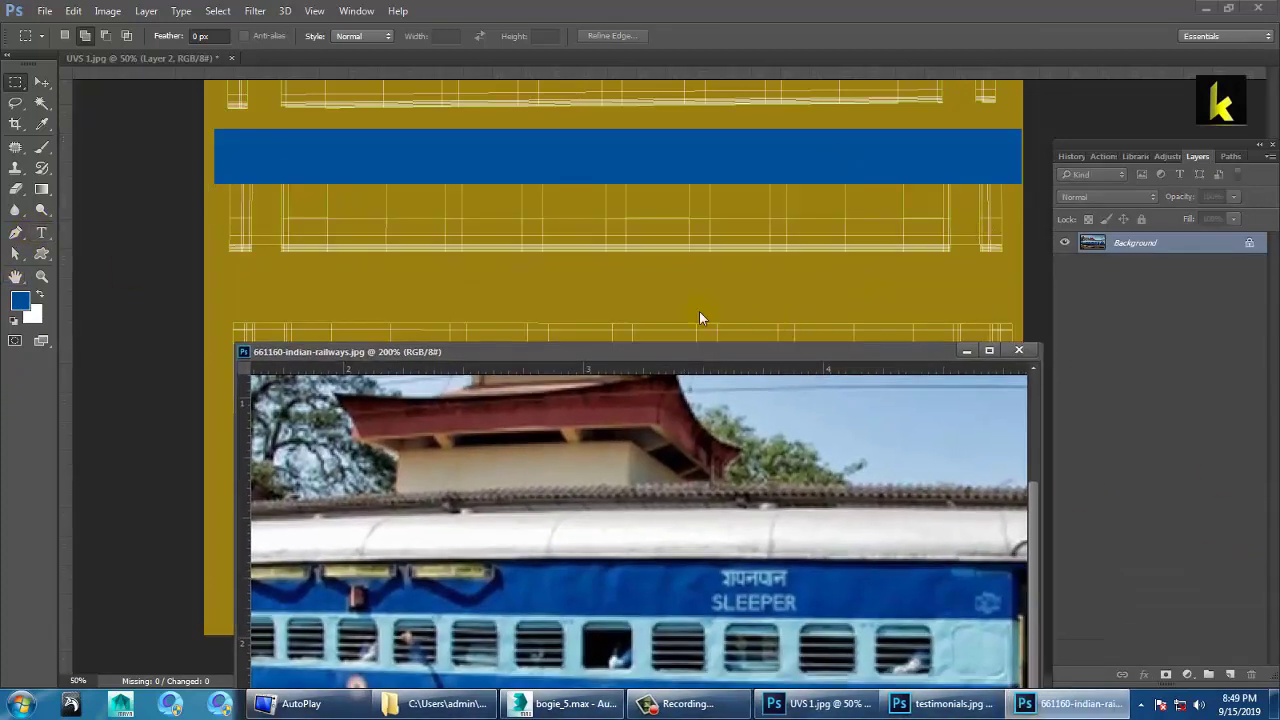
{"action": "left_click", "coordinate": [126, 230]}
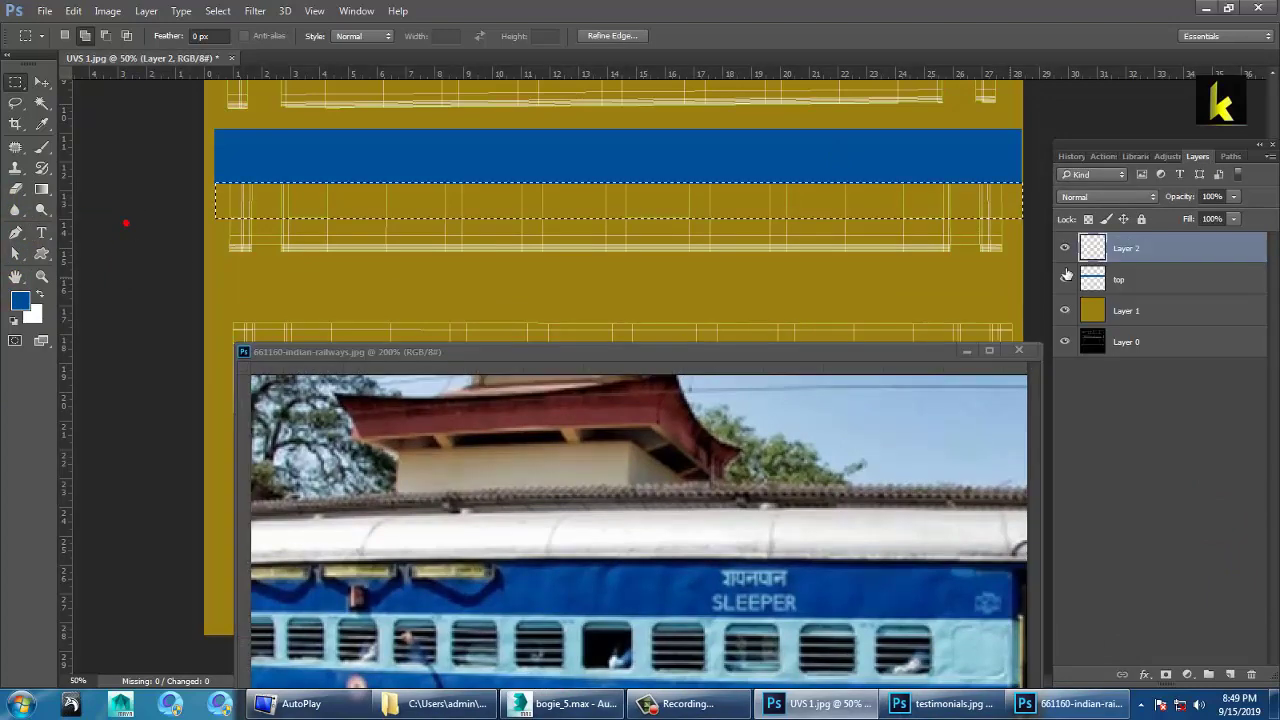
{"action": "double_click", "coordinate": [1127, 249]}
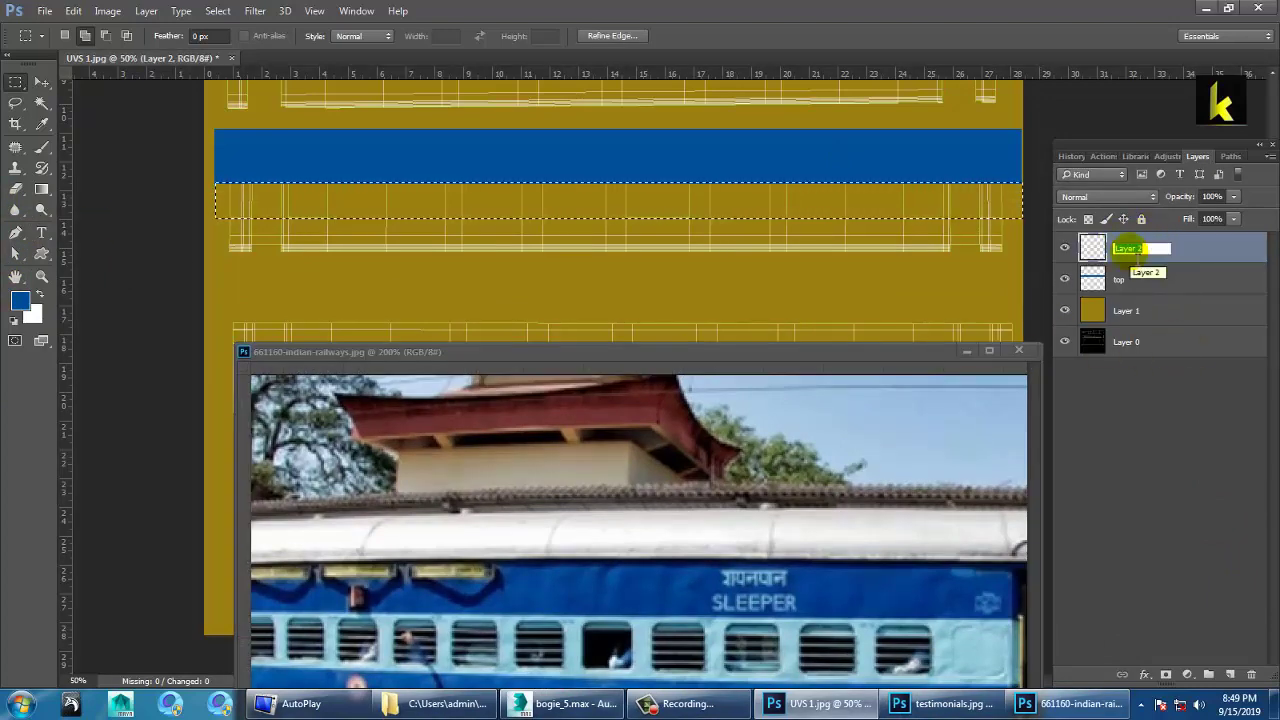
{"action": "type", "text": "mid"}
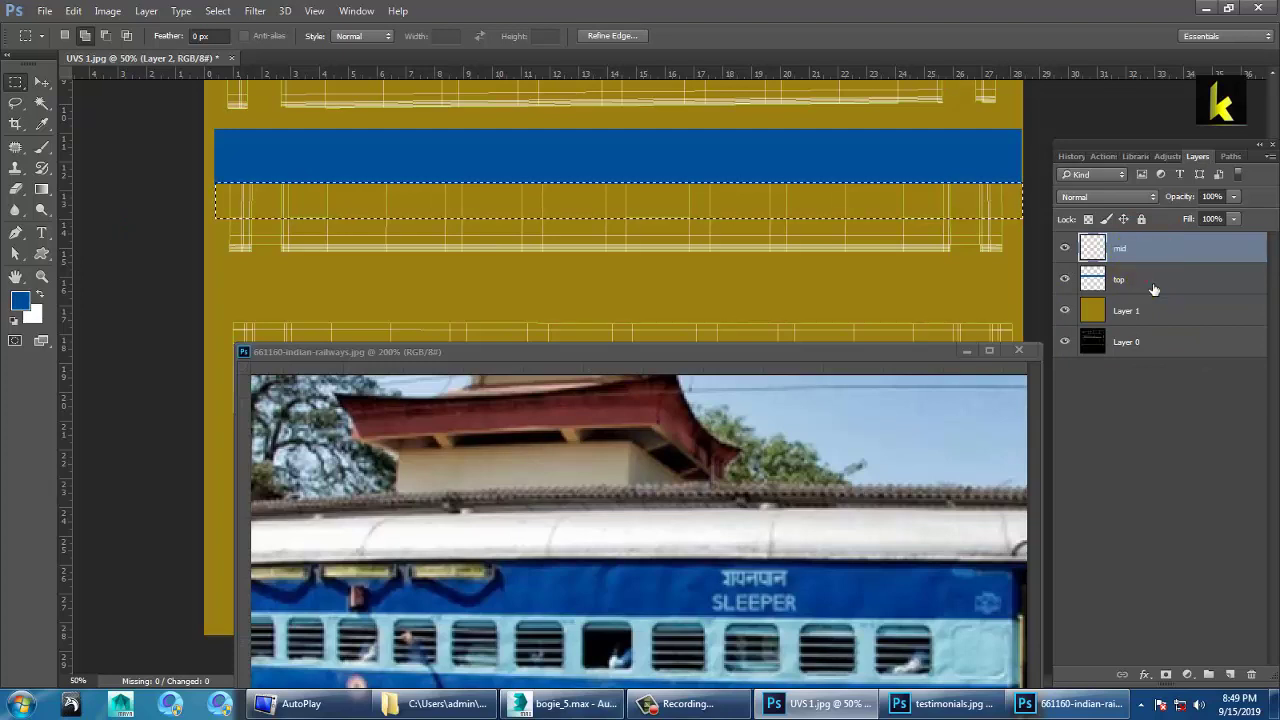
{"action": "key", "text": "Return"}
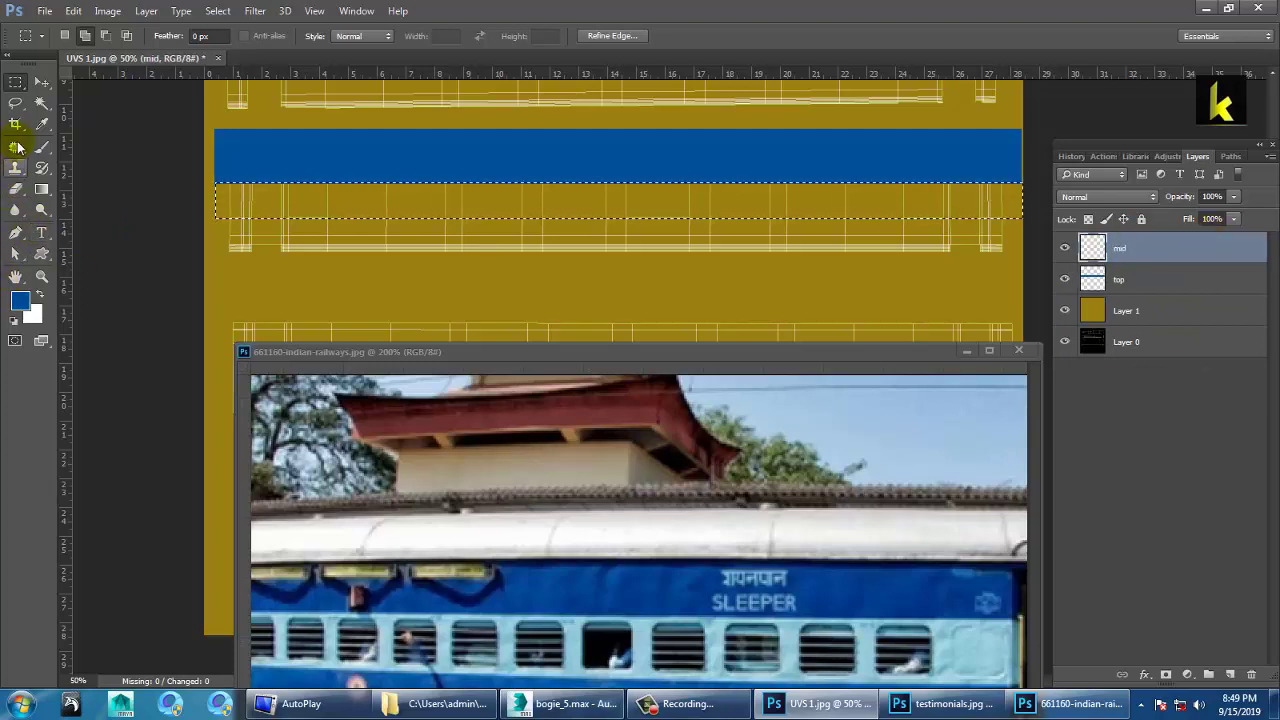
Fill the selected band on the mid layer with the light blue sampled from the coach's window stripe, and clear the selection
{"action": "left_click", "coordinate": [41, 123]}
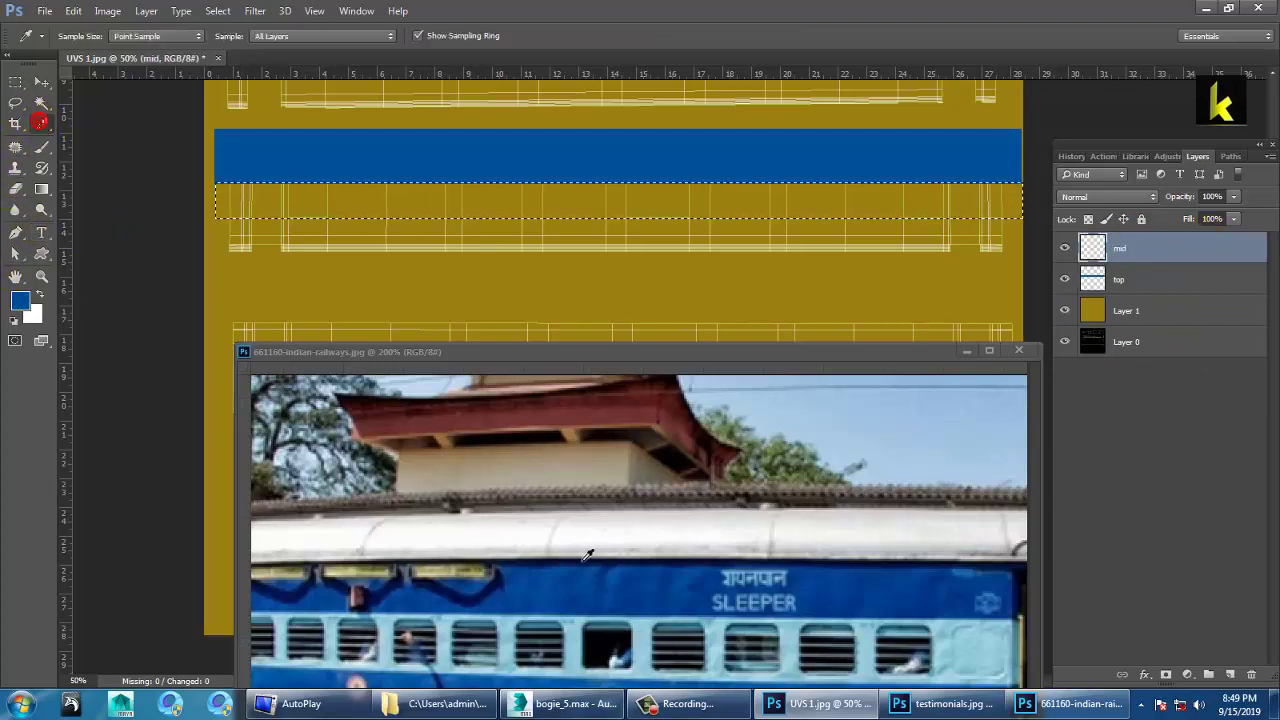
{"action": "left_click", "coordinate": [643, 662]}
{"action": "left_click", "coordinate": [1195, 260]}
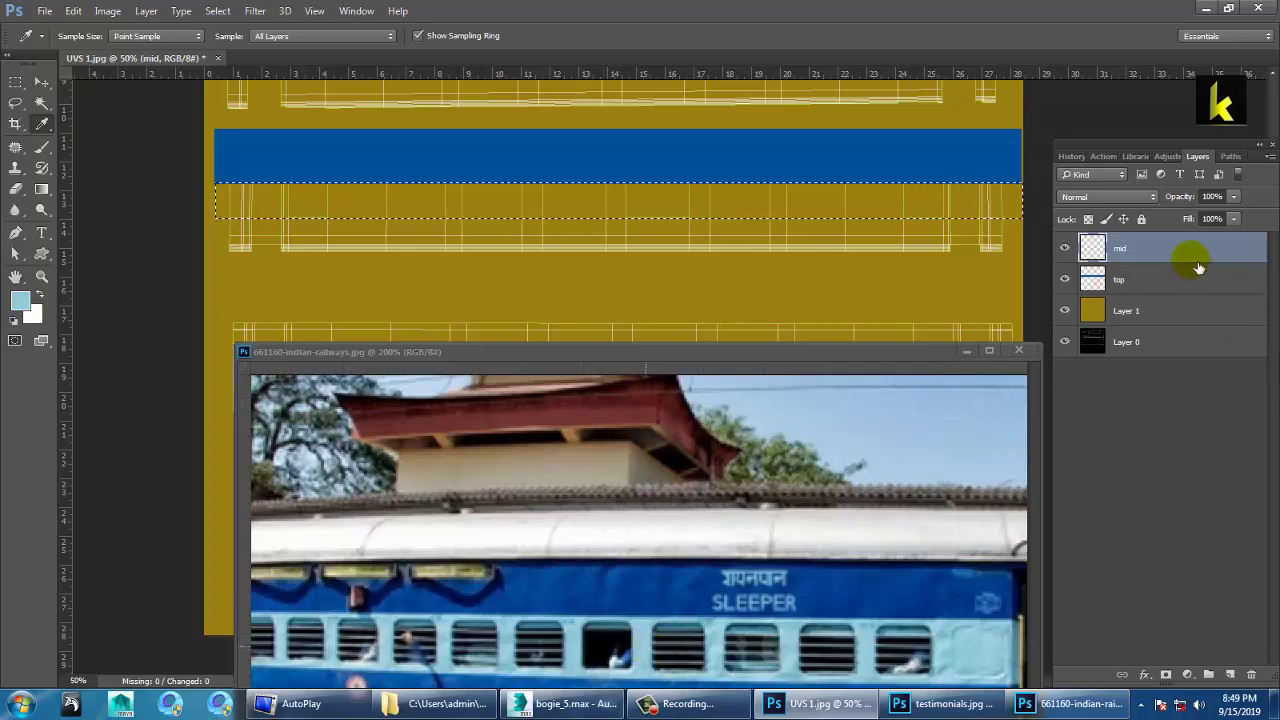
{"action": "key", "text": "alt+BackSpace"}
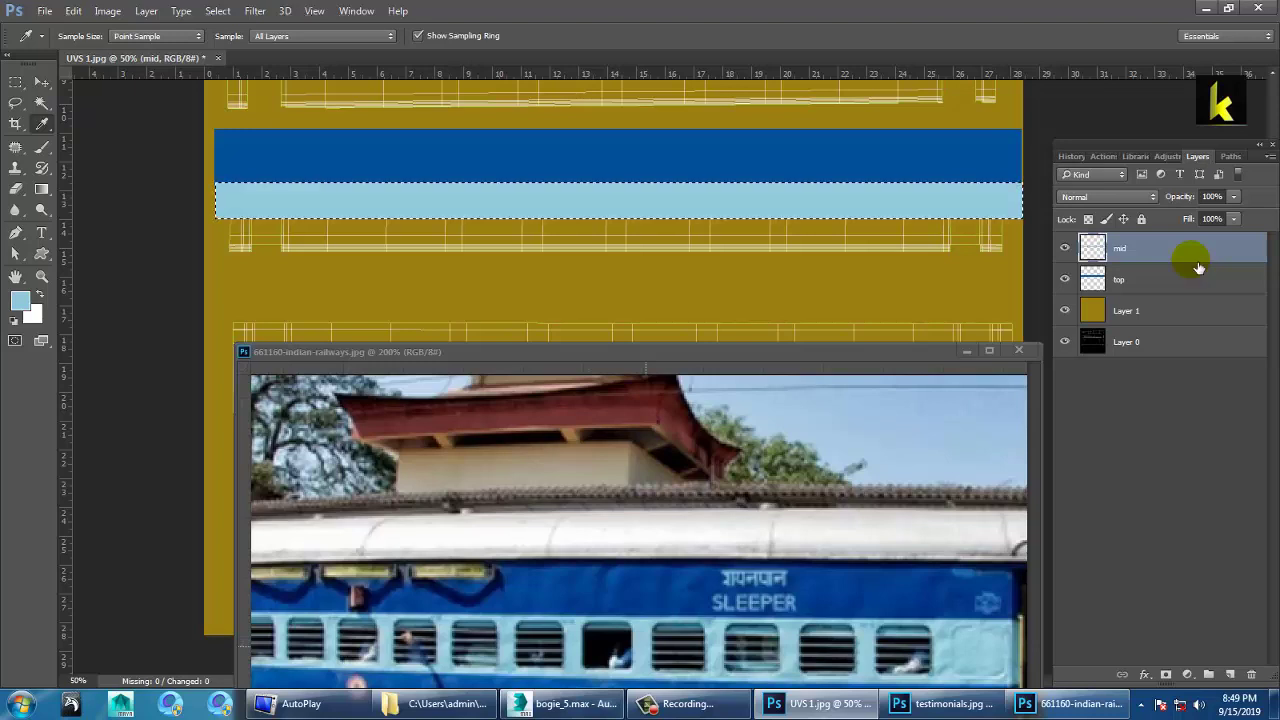
{"action": "key", "text": "ctrl+d"}
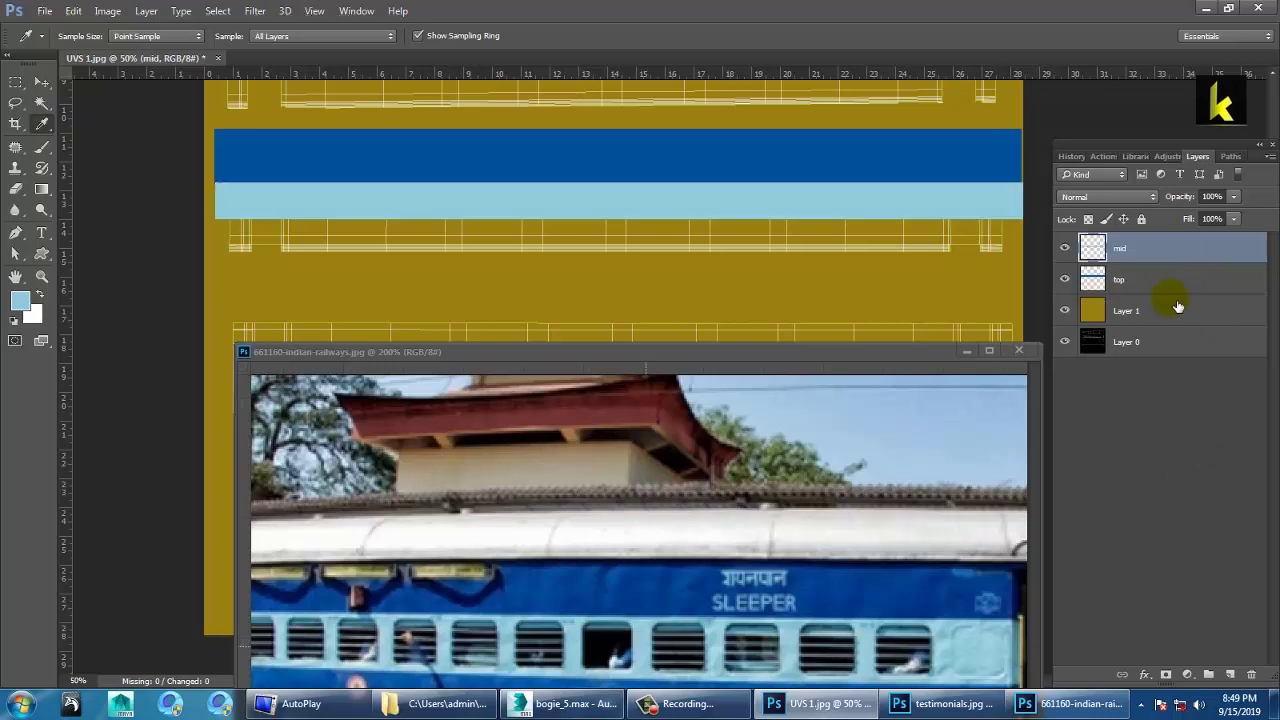
Add a new layer above mid named bott, and move the train photo window slightly up
{"action": "left_click", "coordinate": [1229, 675]}
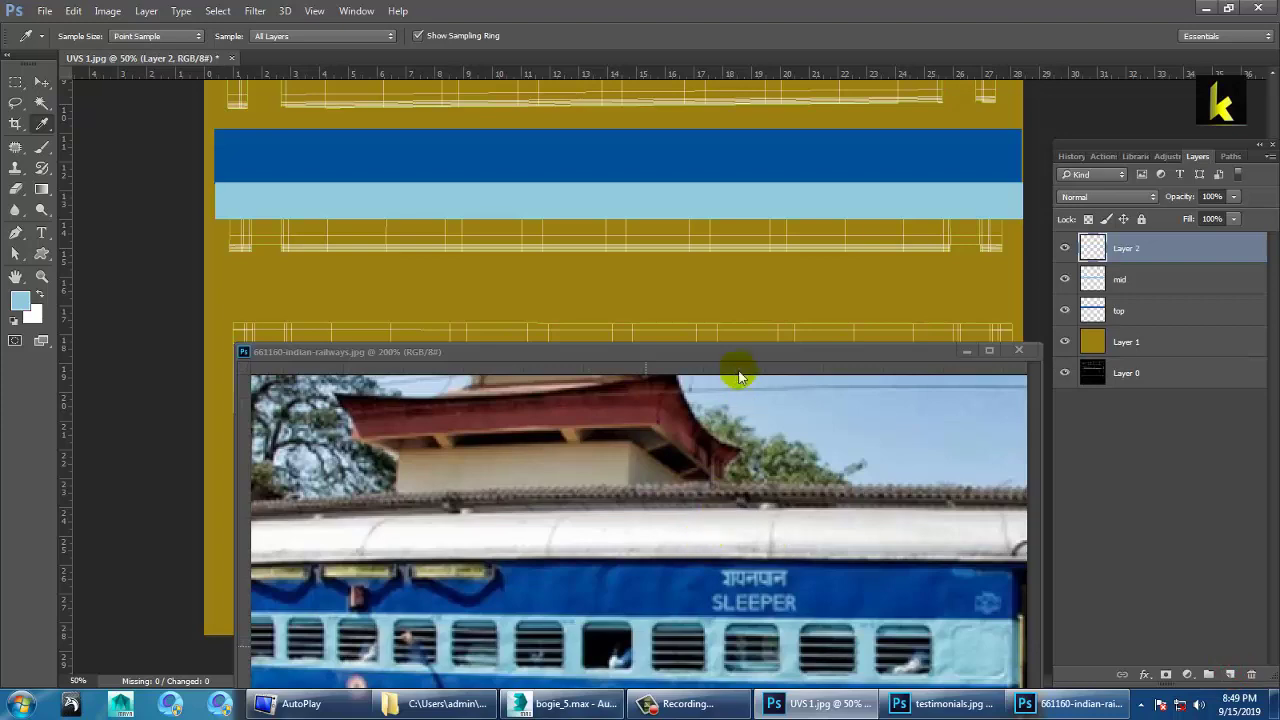
{"action": "mouse_move", "coordinate": [737, 371]}
{"action": "left_mouse_down"}
{"action": "mouse_move", "coordinate": [742, 300]}
{"action": "mouse_move", "coordinate": [735, 346]}
{"action": "left_mouse_up"}
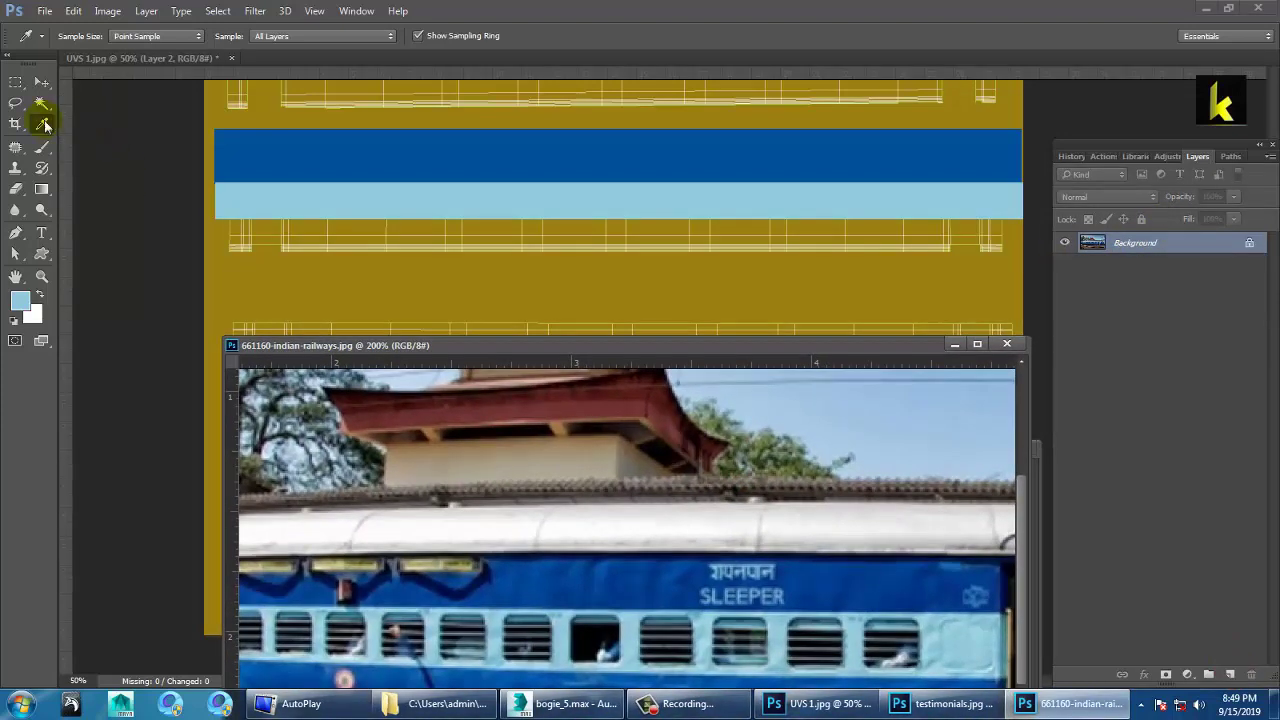
{"action": "left_click", "coordinate": [42, 82]}
{"action": "left_click", "coordinate": [1132, 252]}
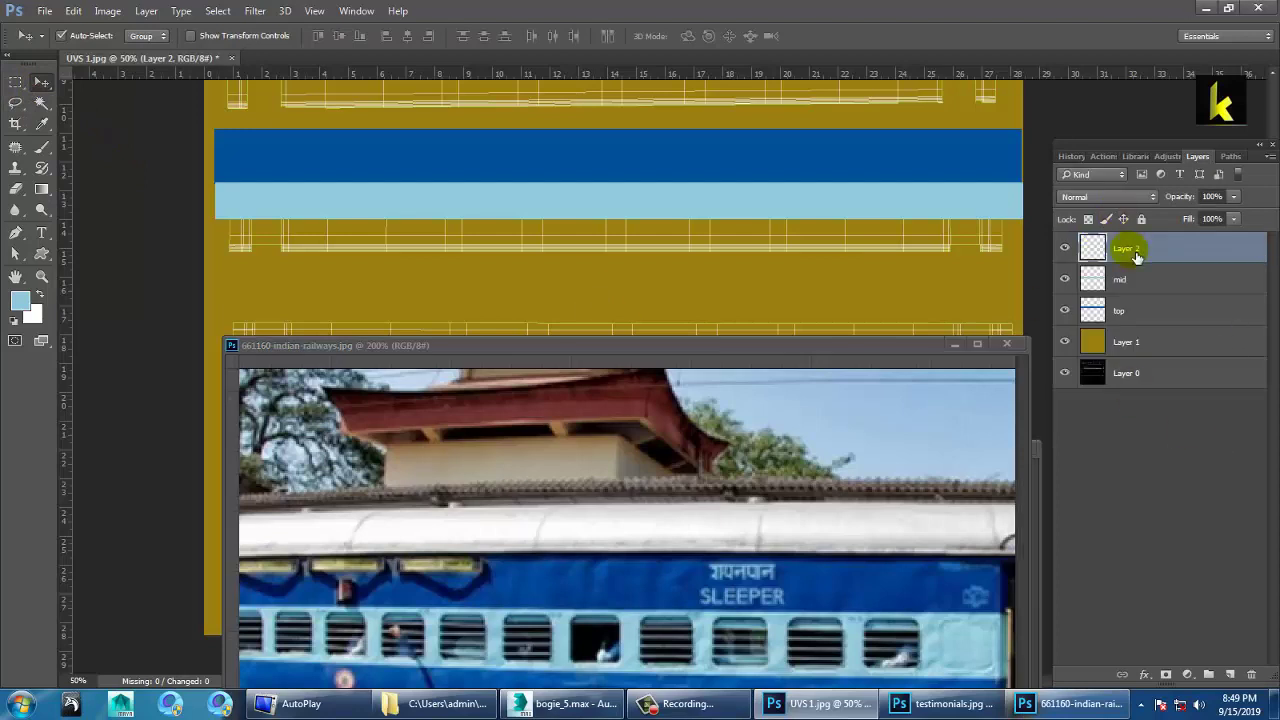
{"action": "double_click", "coordinate": [1130, 250]}
{"action": "type", "text": "bott"}
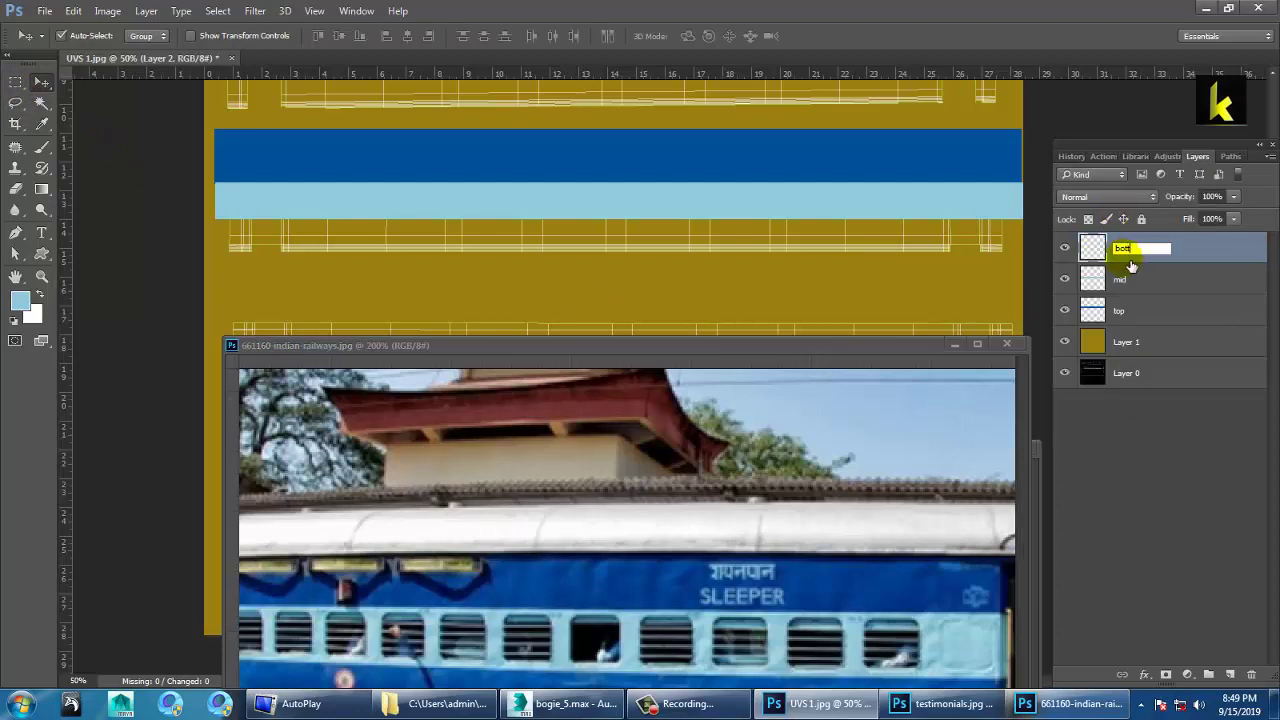
{"action": "key", "text": "Return"}
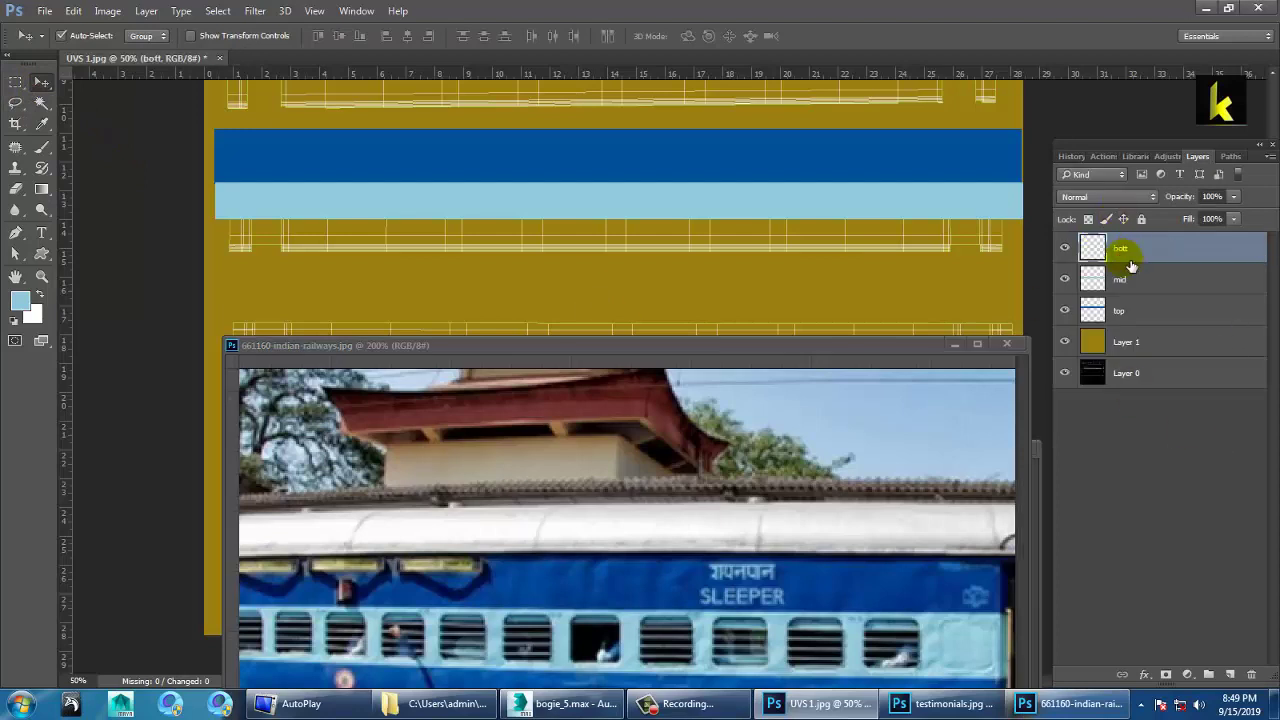
Fill a band about 28.3 by 1.7 in directly beneath the light blue stripe with the top stripe's dark blue, and clear the selection
{"action": "left_click", "coordinate": [15, 86]}
{"action": "left_click_drag", "start_coordinate": [215, 276], "coordinate": [1064, 224]}
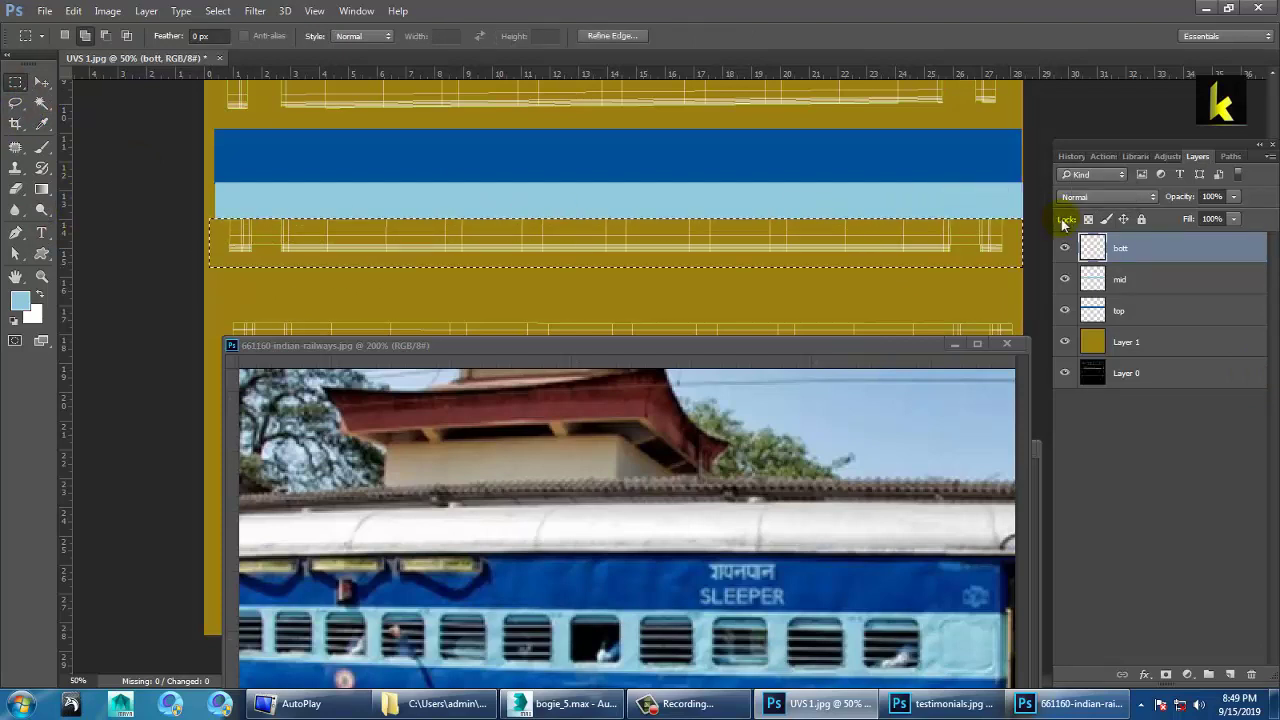
{"action": "left_click", "coordinate": [42, 123]}
{"action": "left_click", "coordinate": [460, 146]}
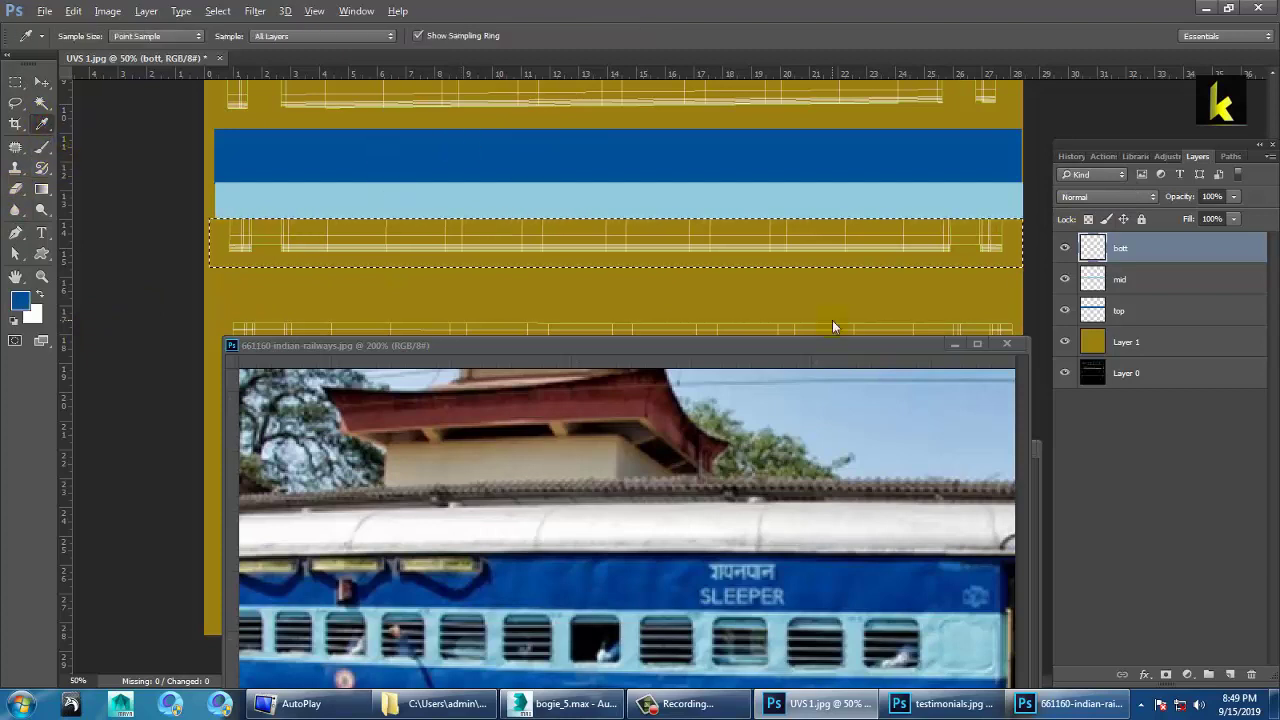
{"action": "key", "text": "alt+BackSpace"}
{"action": "key", "text": "ctrl+d"}
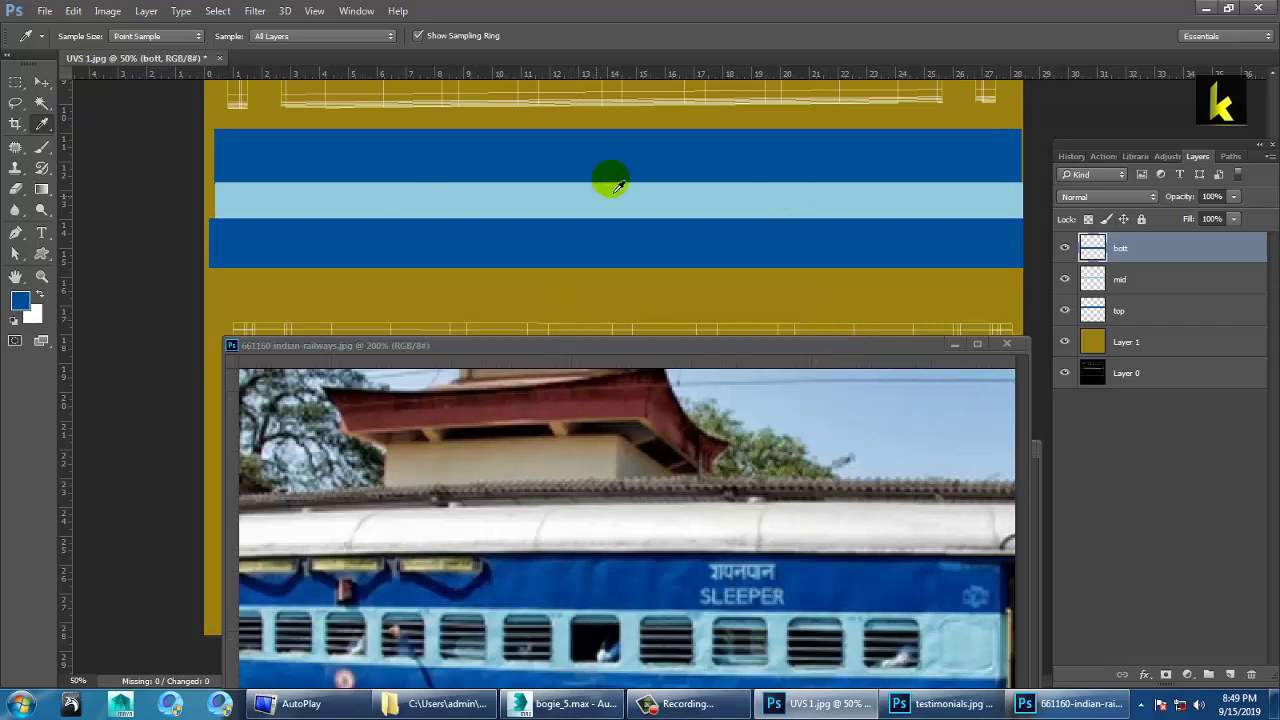
Add a new layer above bott and place the testimonials.jpg reference window below the painted stripes
{"action": "left_click", "coordinate": [38, 82]}
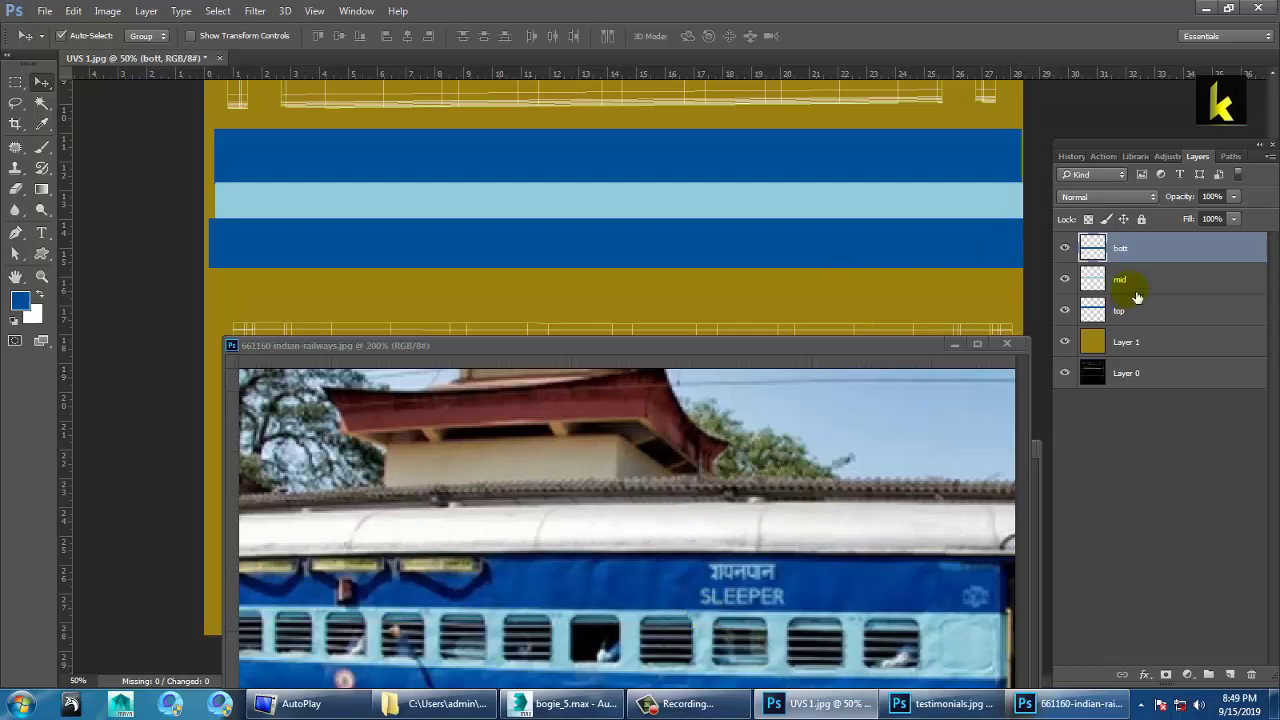
{"action": "left_click", "coordinate": [1230, 675]}
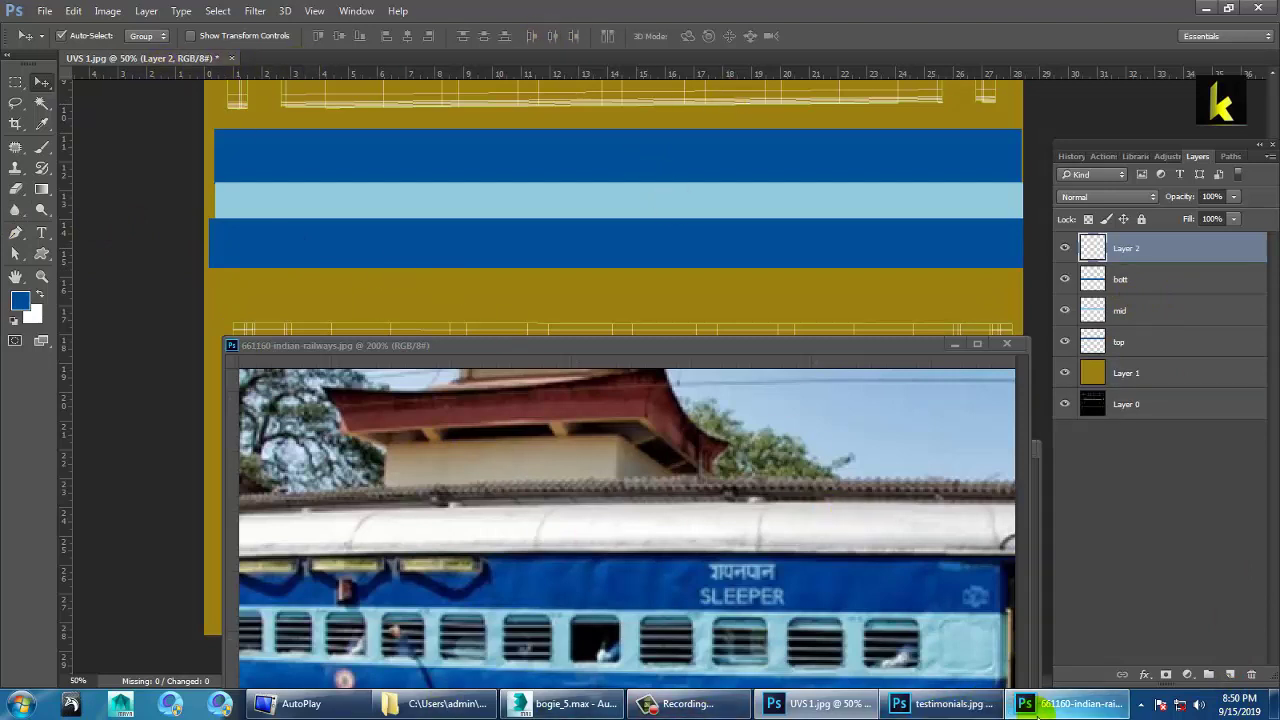
{"action": "left_click", "coordinate": [910, 704]}
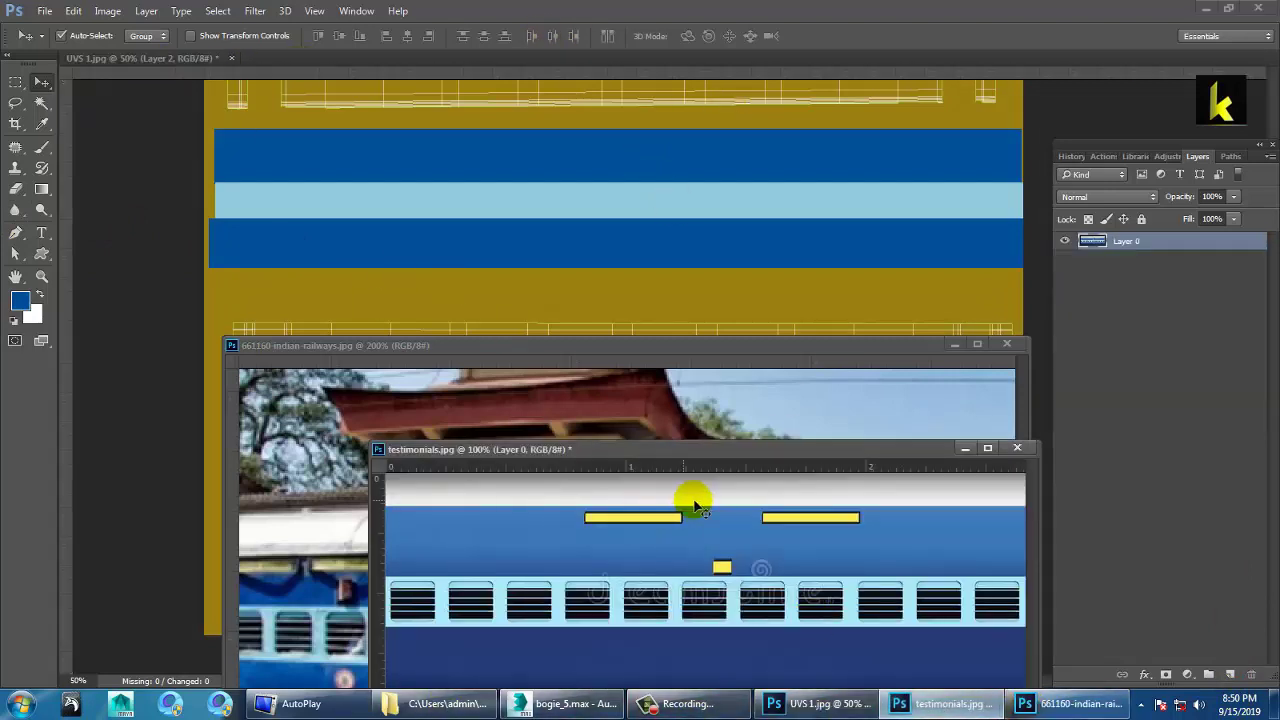
{"action": "left_click_drag", "start_coordinate": [750, 446], "coordinate": [515, 328]}
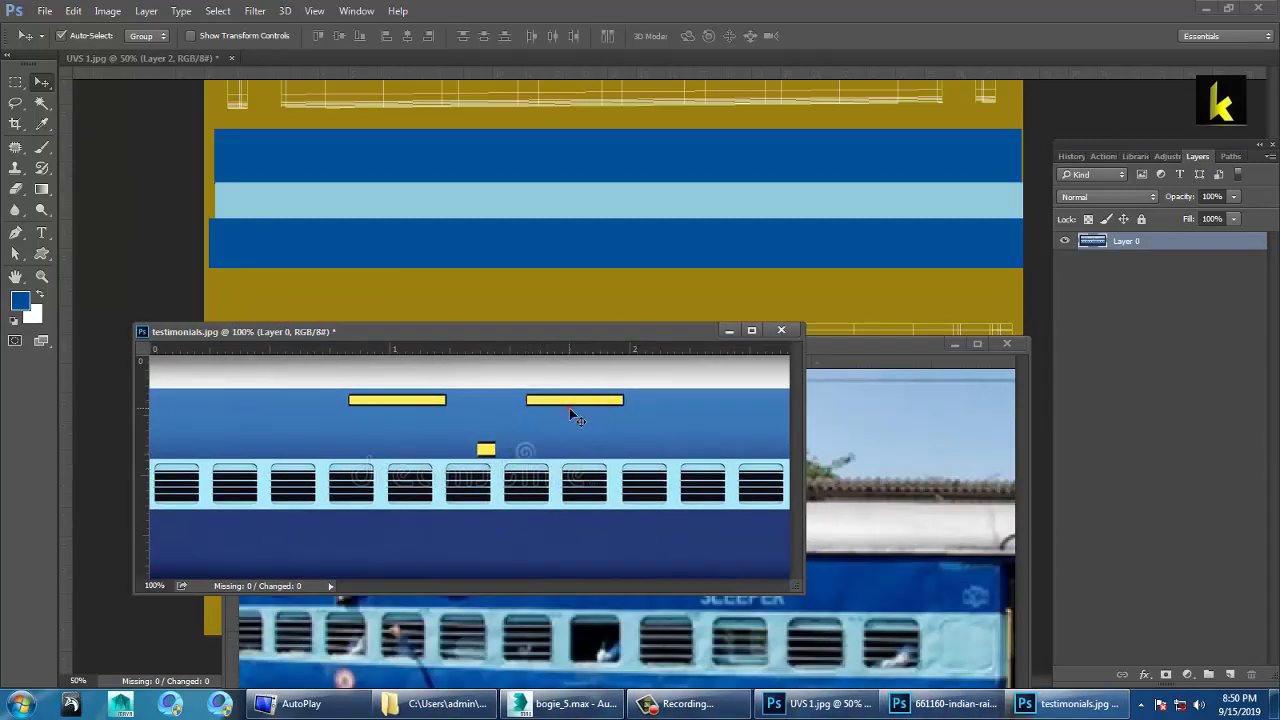
{"action": "key", "text": "ctrl+plus"}
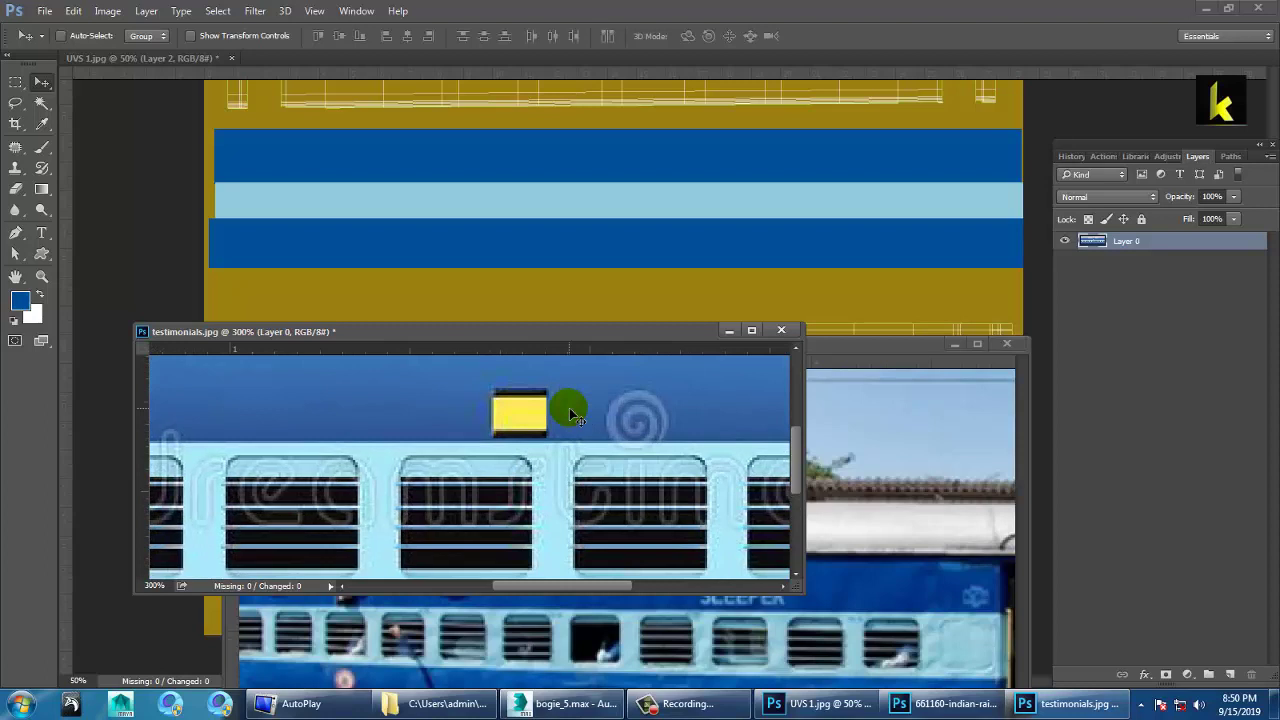
{"action": "key", "text": "ctrl+minus"}
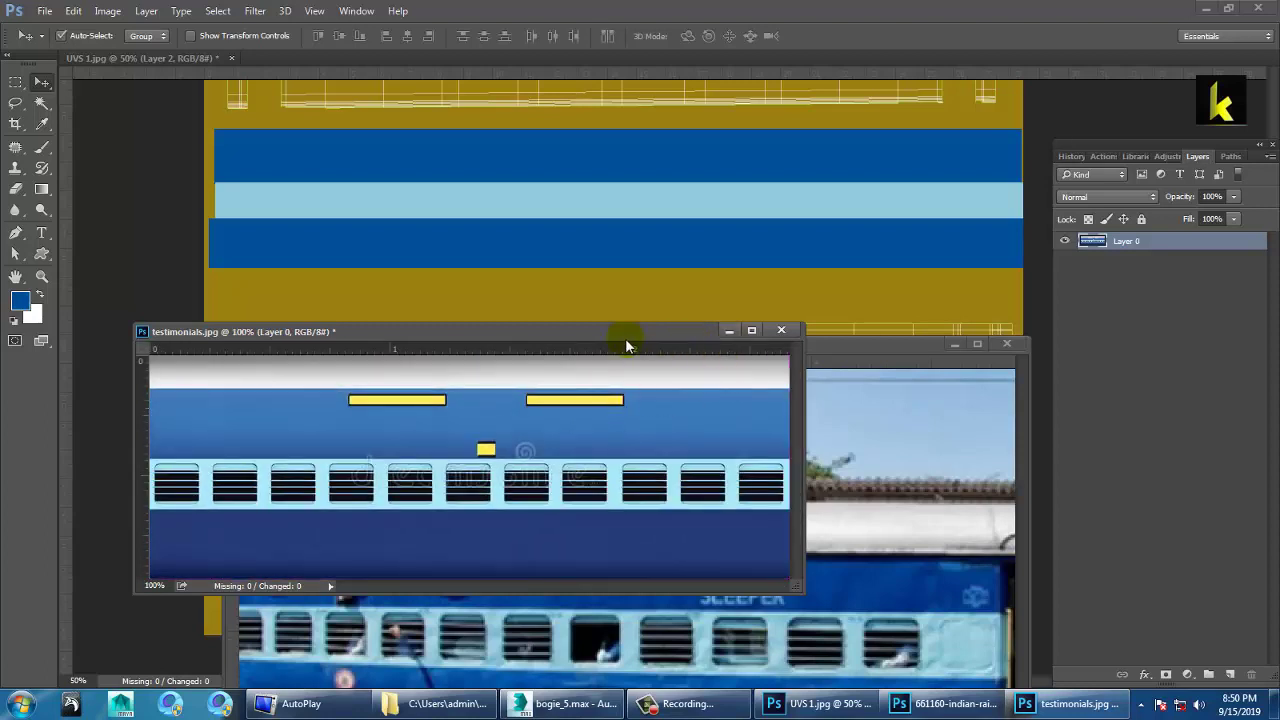
{"action": "left_click_drag", "start_coordinate": [700, 341], "coordinate": [769, 493]}
{"action": "left_click", "coordinate": [742, 220]}
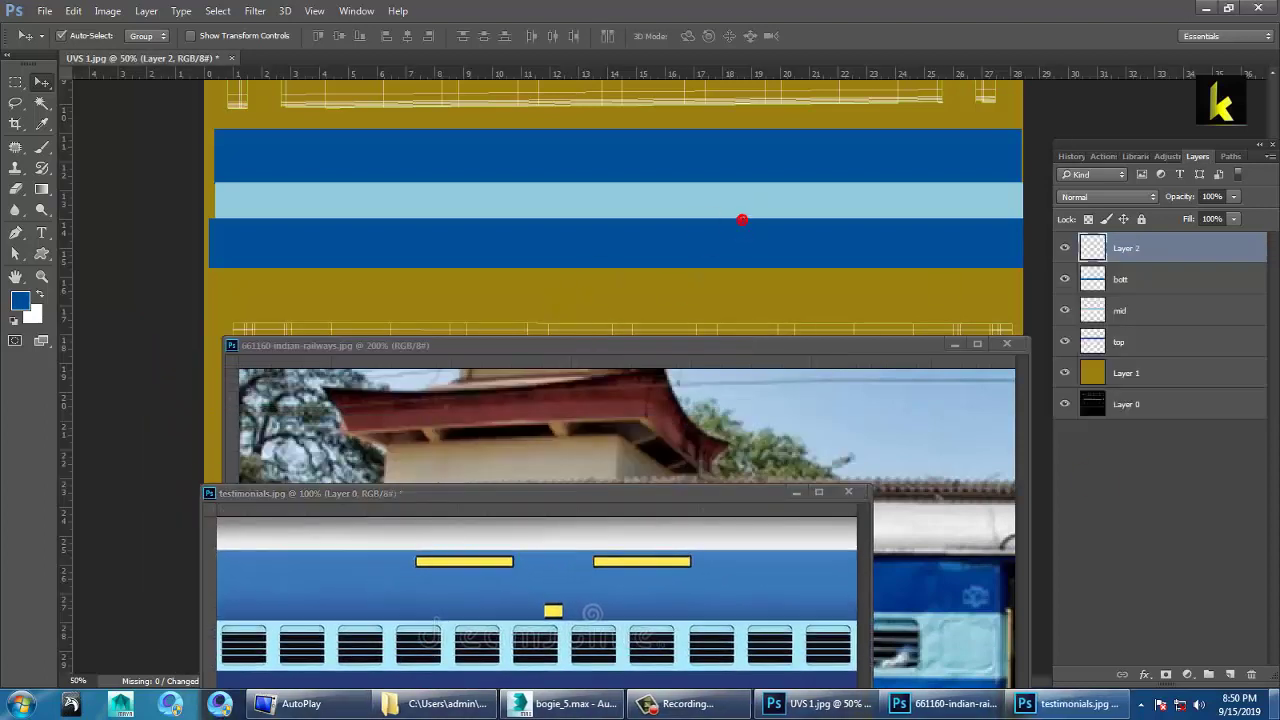
Add another layer, then on Layer 2 select a strip about 4.5 by 0.4 in near the right end of the top stripe
{"action": "left_click", "coordinate": [1231, 675]}
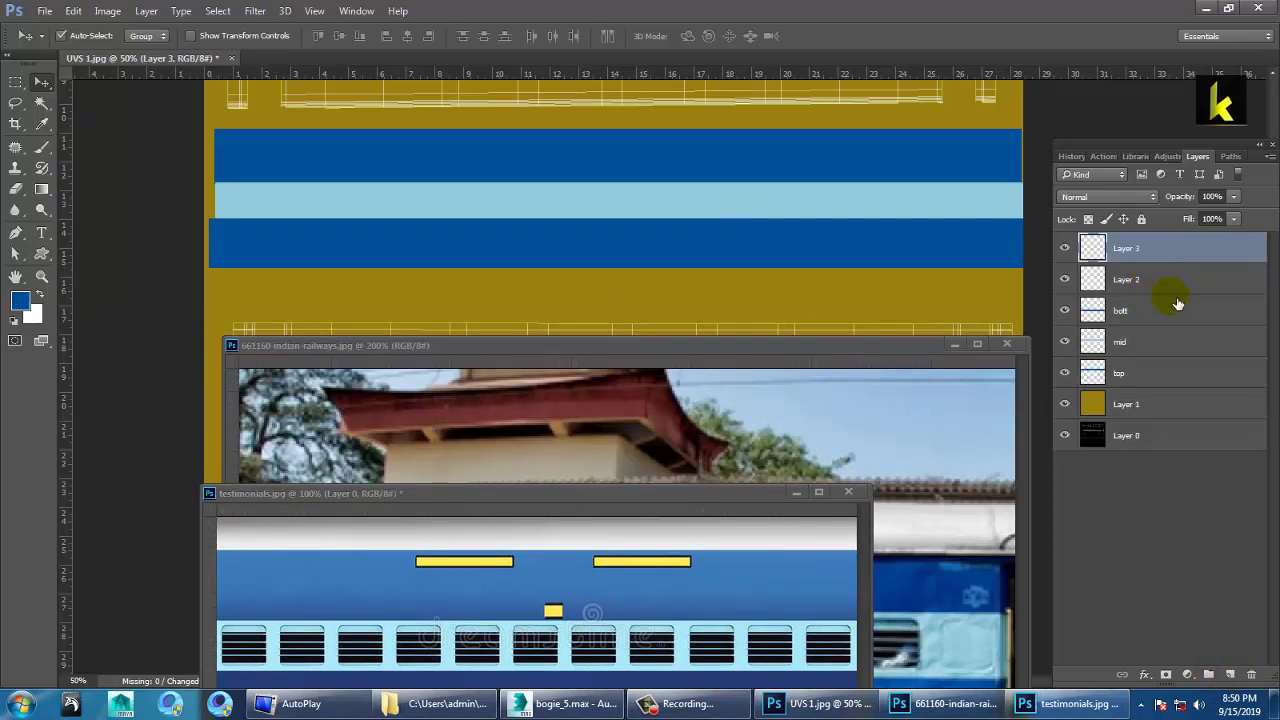
{"action": "left_click", "coordinate": [1128, 279]}
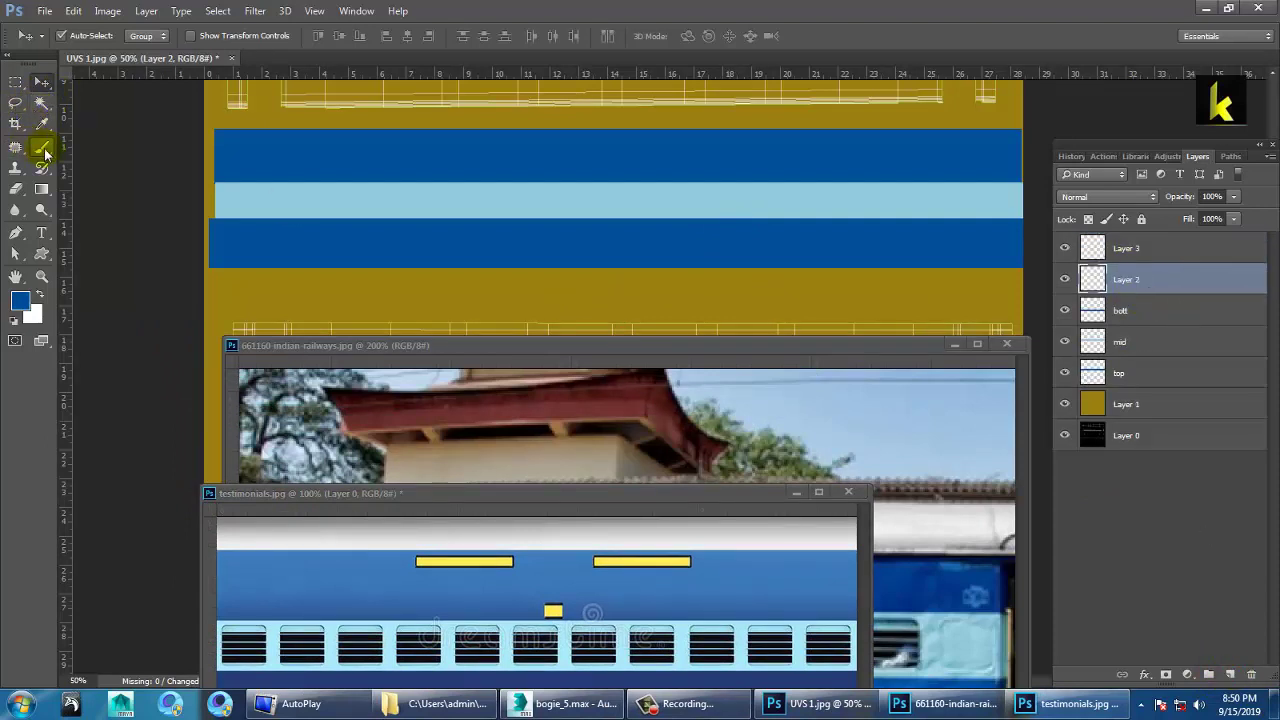
{"action": "left_click", "coordinate": [15, 81]}
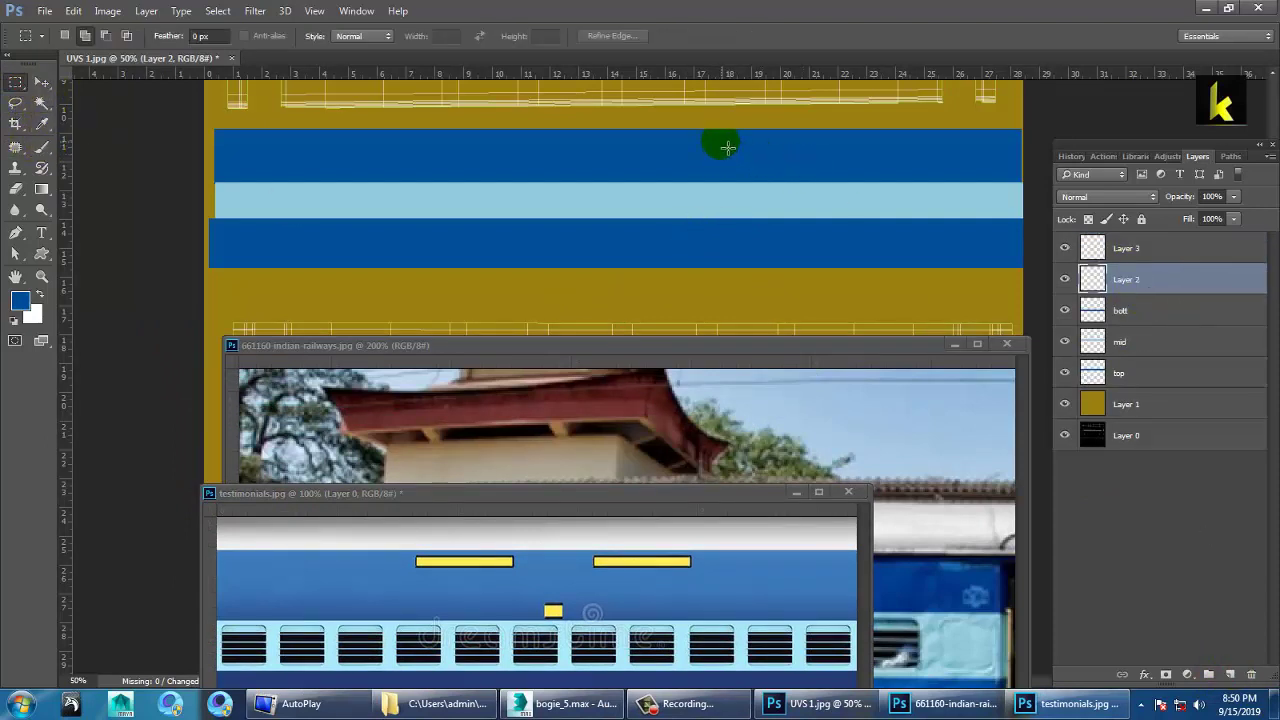
{"action": "left_click_drag", "start_coordinate": [720, 139], "coordinate": [850, 151]}
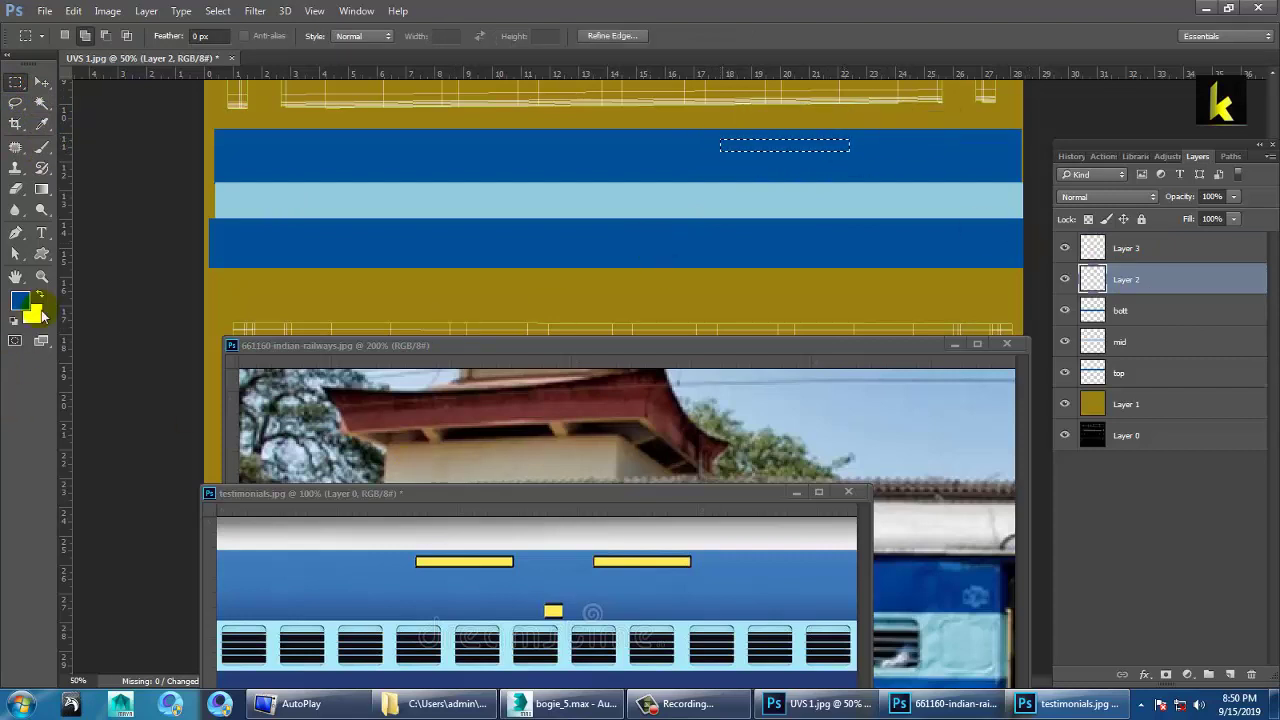
Fill the selected strip with the yellow sampled from testimonials.jpg, and place a copy near the left end of the top stripe
{"action": "left_click", "coordinate": [41, 123]}
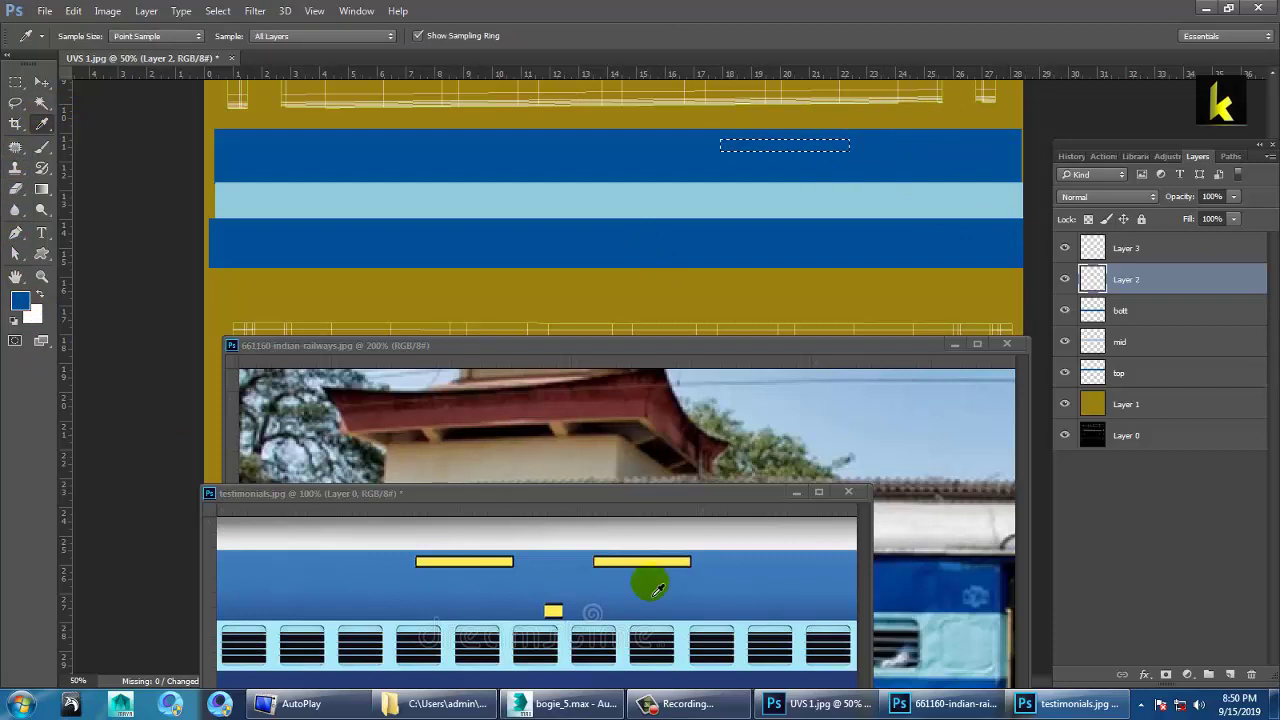
{"action": "left_click", "coordinate": [655, 568]}
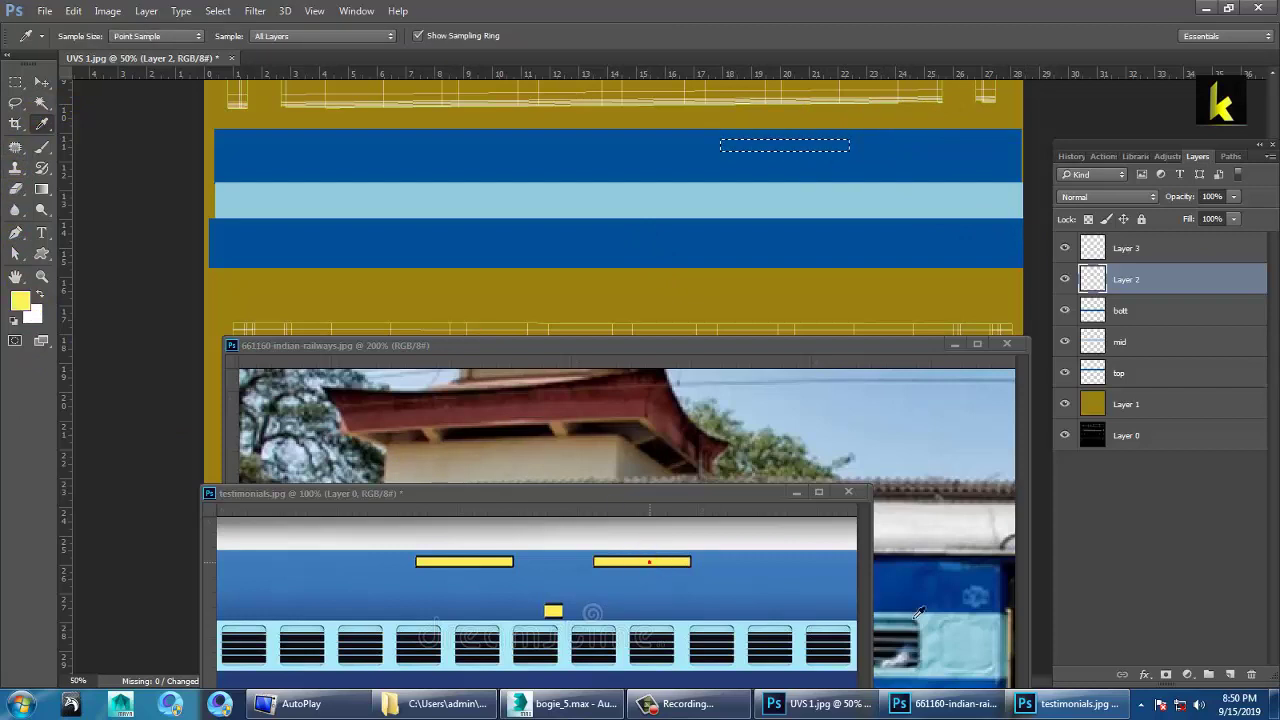
{"action": "left_click", "coordinate": [918, 612]}
{"action": "key", "text": "alt+BackSpace"}
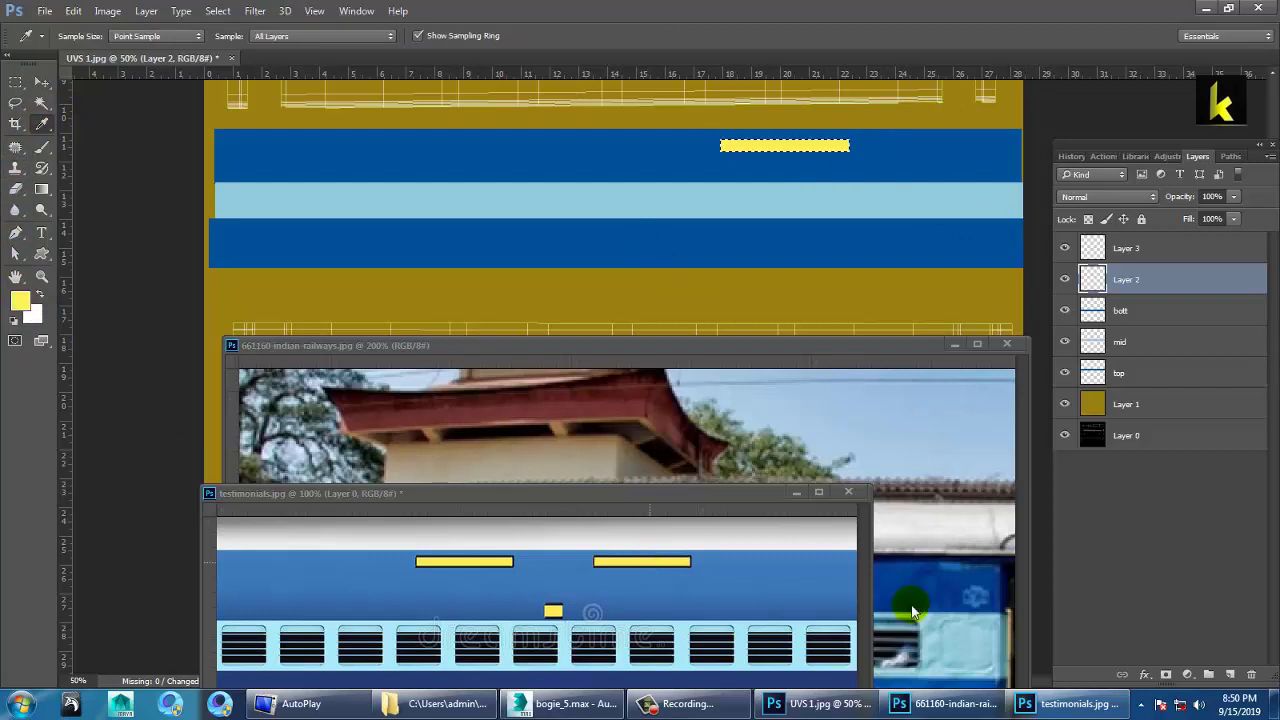
{"action": "left_click", "coordinate": [43, 81]}
{"action": "left_click_drag", "start_coordinate": [784, 148], "coordinate": [335, 149]}
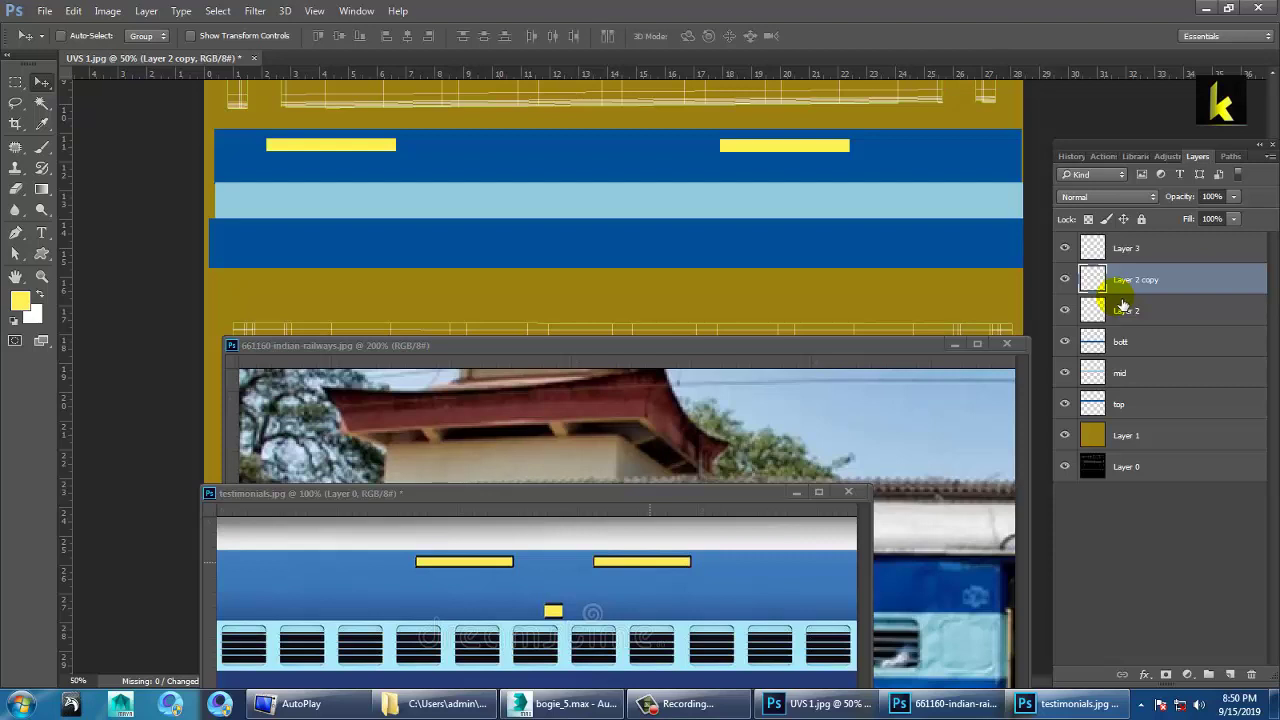
Duplicate the left yellow strip's layer beneath the original and load the duplicate's outline as a selection
{"action": "key", "text": "ctrl+j"}
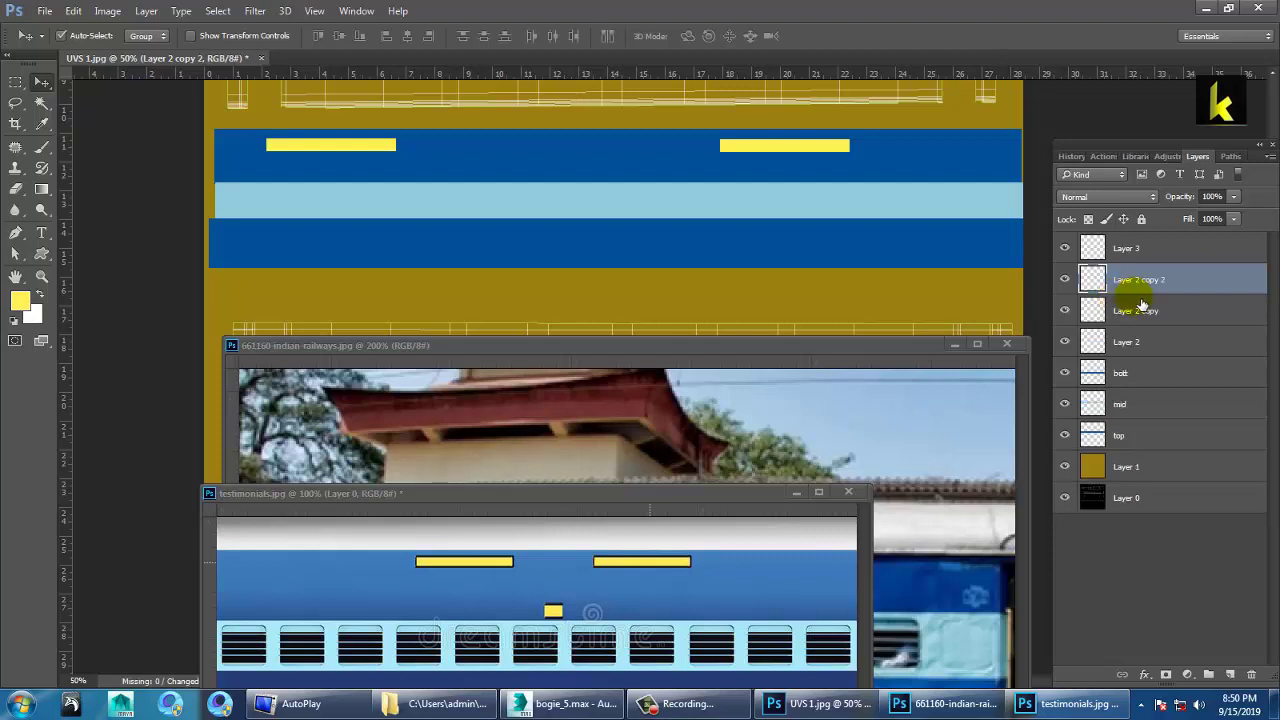
{"action": "left_click_drag", "start_coordinate": [1132, 284], "coordinate": [1155, 340]}
{"action": "left_click", "coordinate": [1095, 314], "text": "ctrl"}
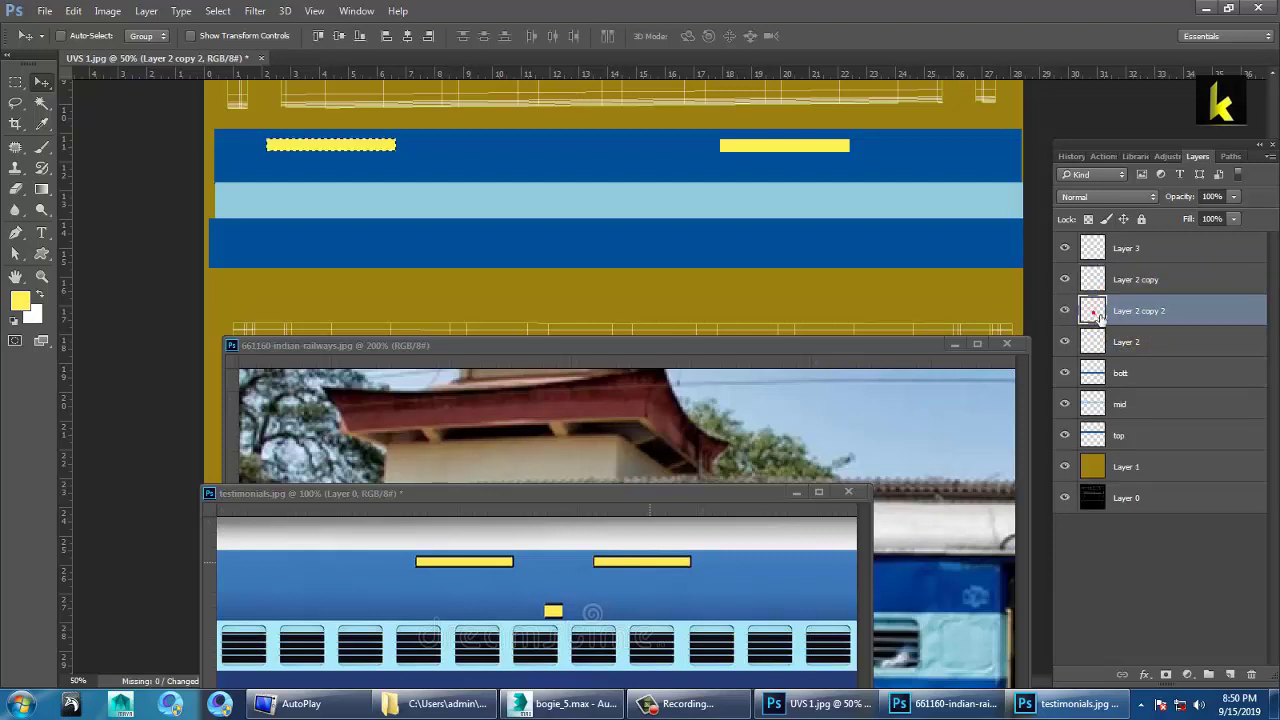
Stretch the duplicate strip to 150% height and fill it with black (000000) as a border behind the yellow strip
{"action": "left_click", "coordinate": [28, 300]}
{"action": "type", "text": "000000"}
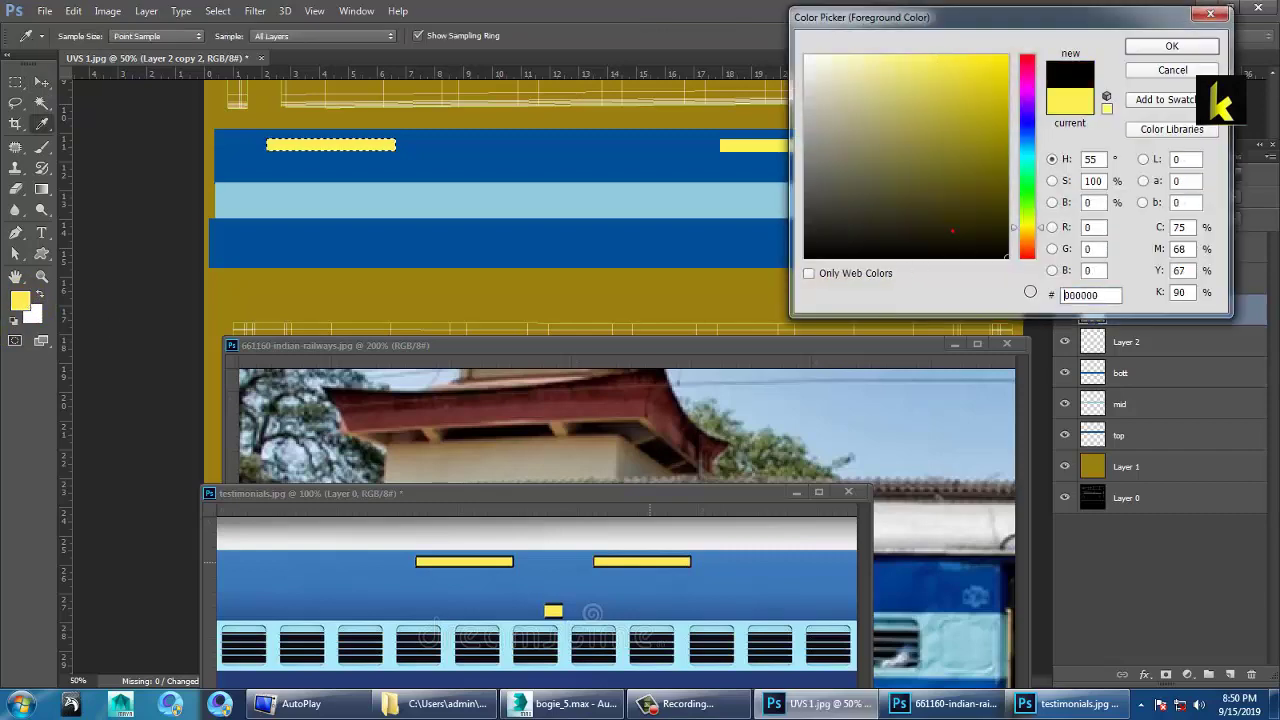
{"action": "left_click", "coordinate": [1166, 47]}
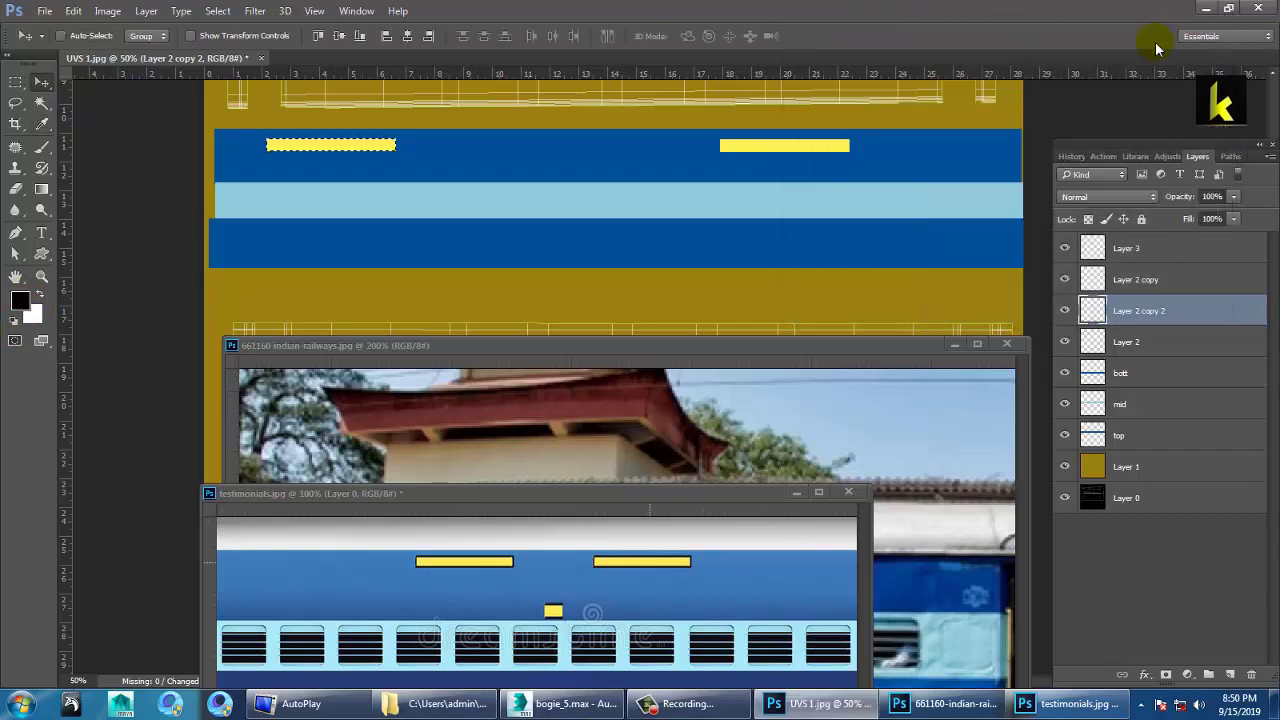
{"action": "key", "text": "ctrl+t"}
{"action": "left_click", "coordinate": [322, 163]}
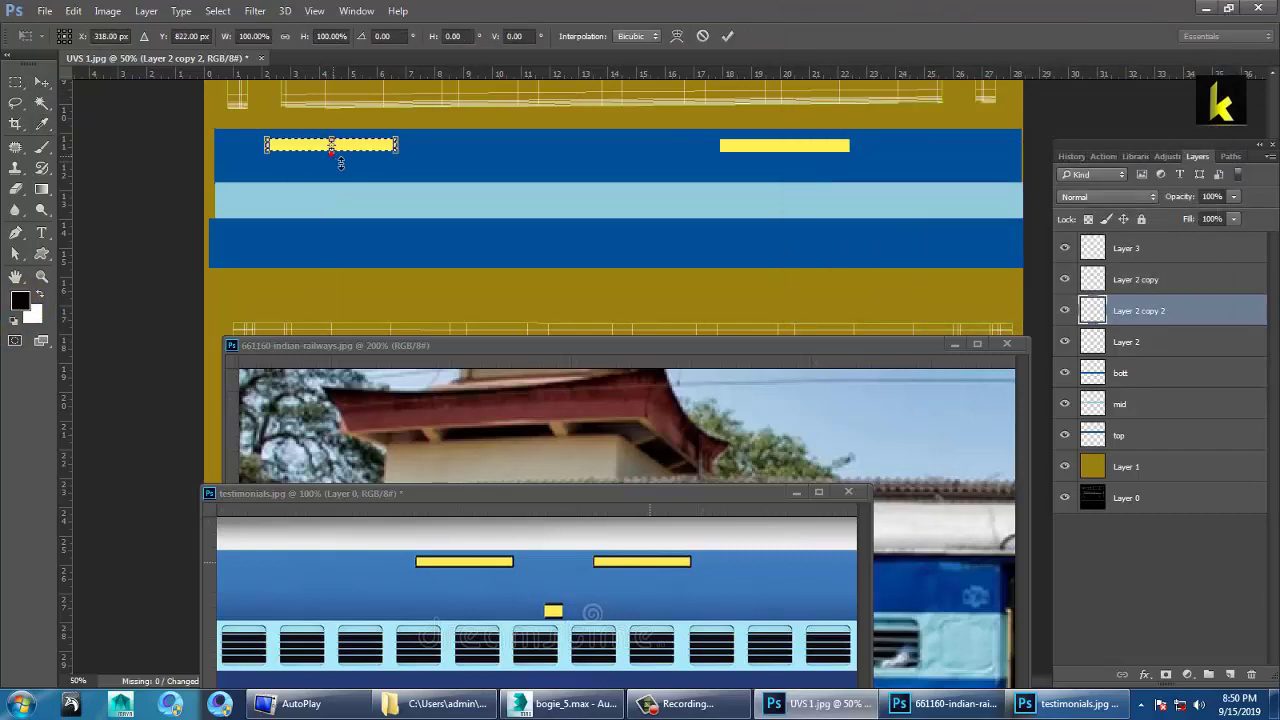
{"action": "left_click_drag", "start_coordinate": [341, 163], "coordinate": [339, 164]}
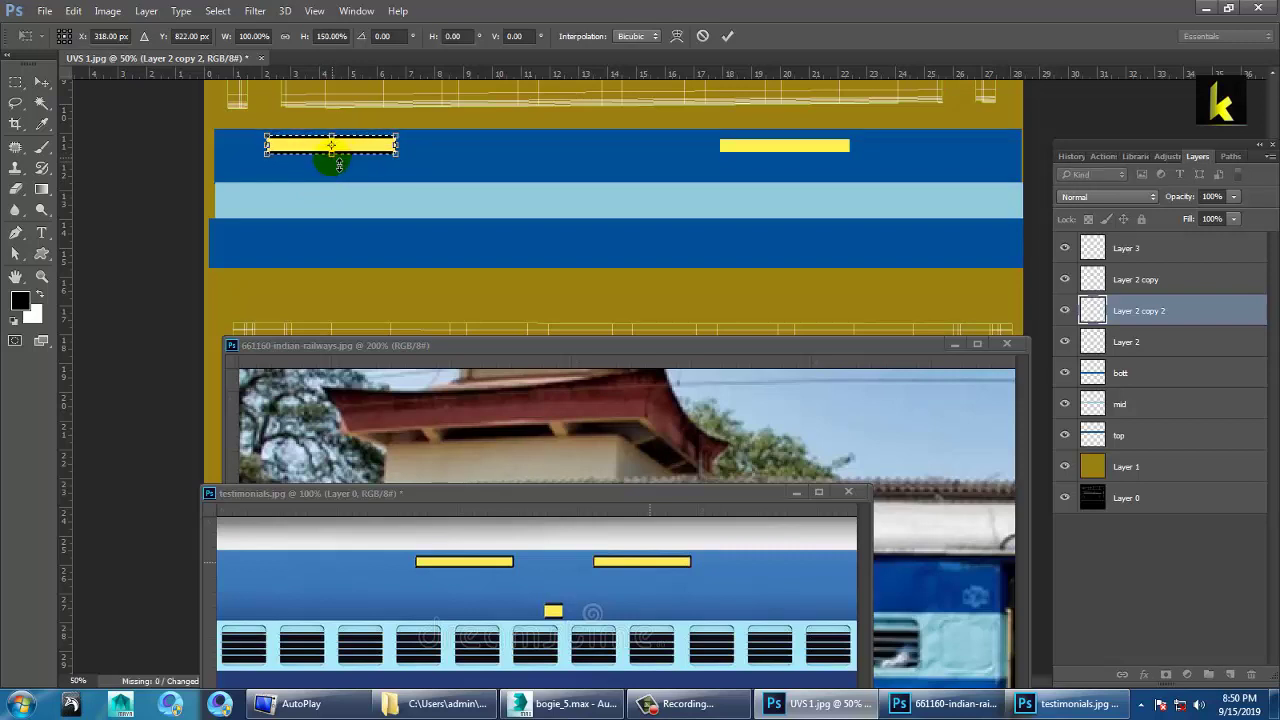
{"action": "key", "text": "Return"}
{"action": "key", "text": "ctrl+d"}
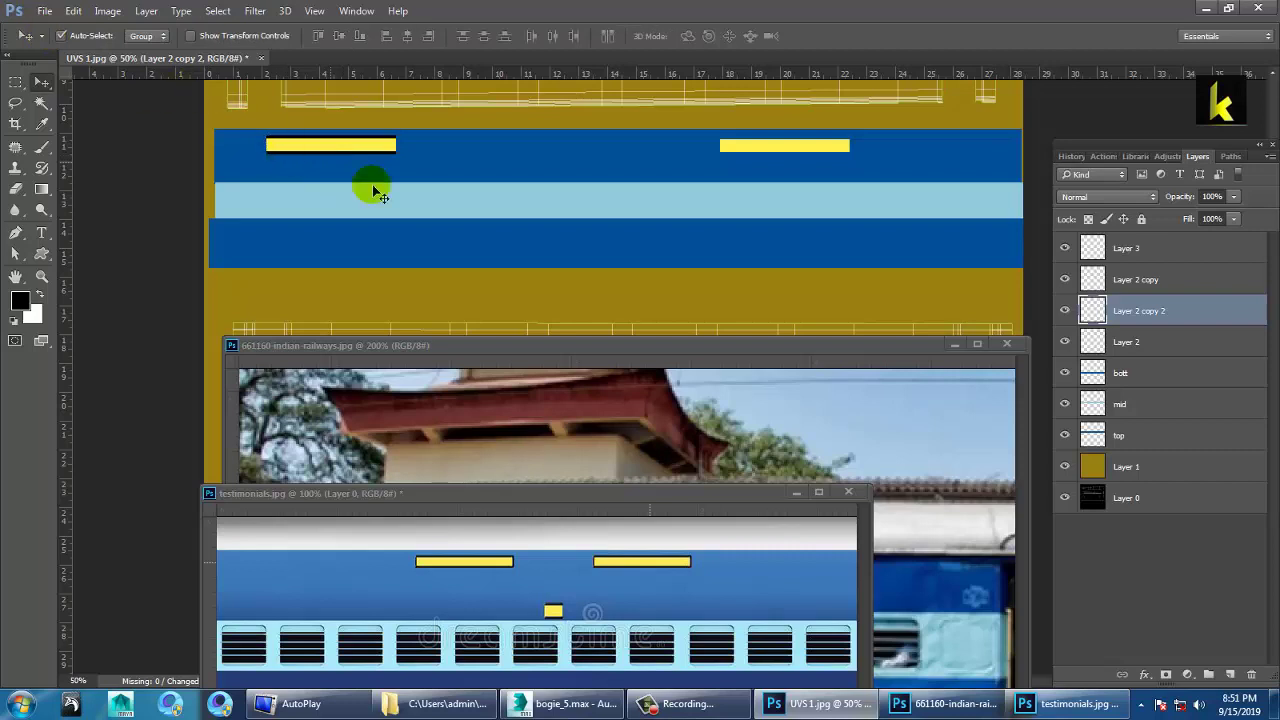
Duplicate the black backing strip on Layer 2 copy 2 and shift the copy sideways along the top stripe
{"action": "left_click_drag", "start_coordinate": [314, 147], "coordinate": [768, 146]}
{"action": "left_click", "coordinate": [1150, 341]}
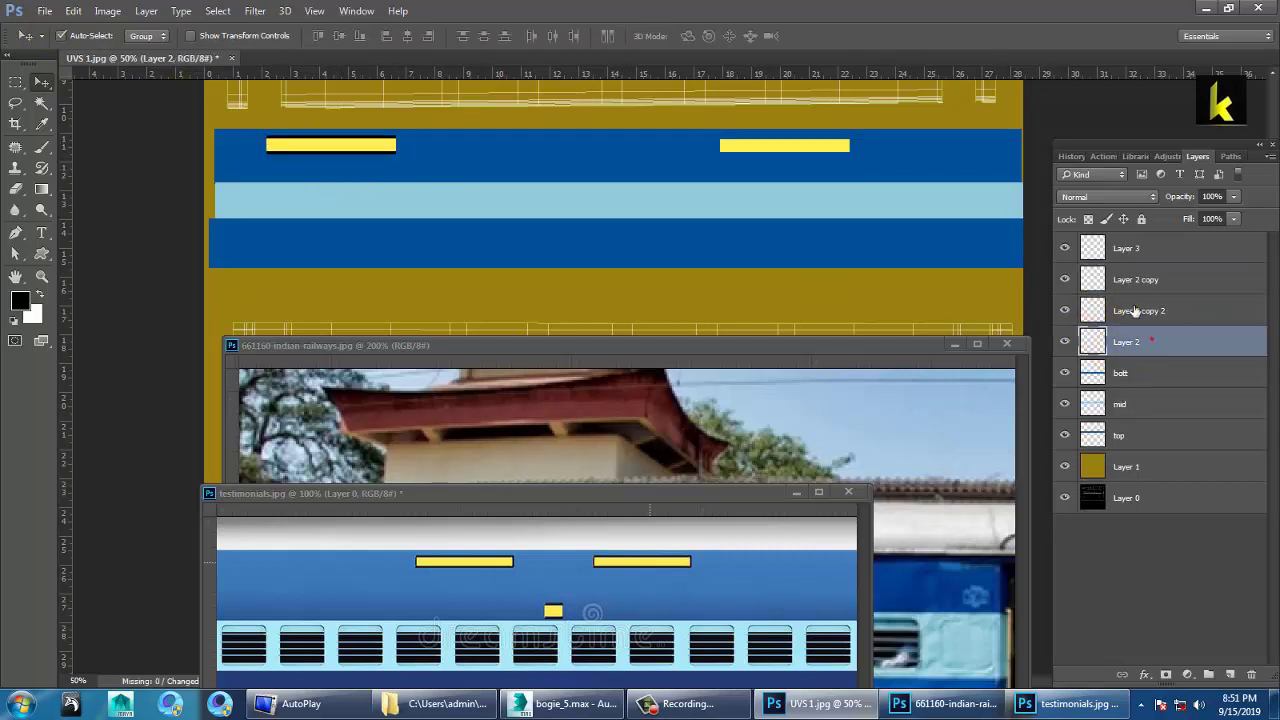
{"action": "left_click", "coordinate": [1136, 311]}
{"action": "left_click", "coordinate": [1072, 316]}
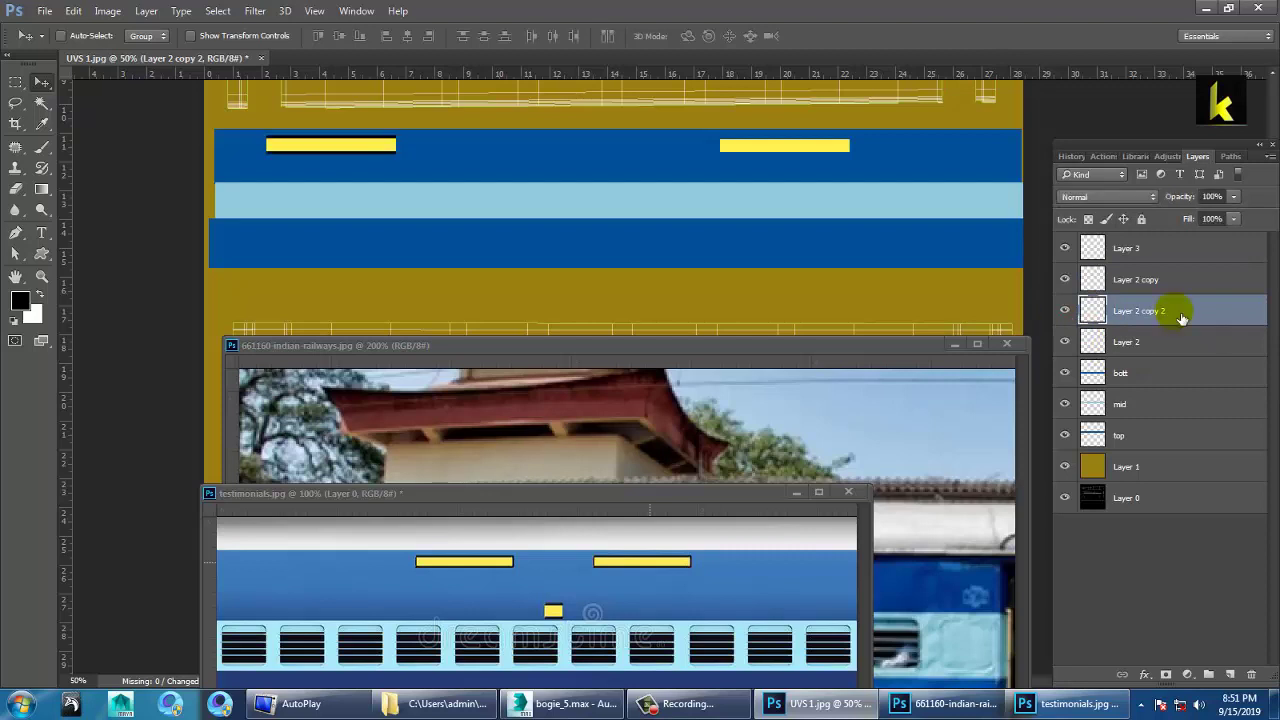
{"action": "key", "text": "ctrl+j"}
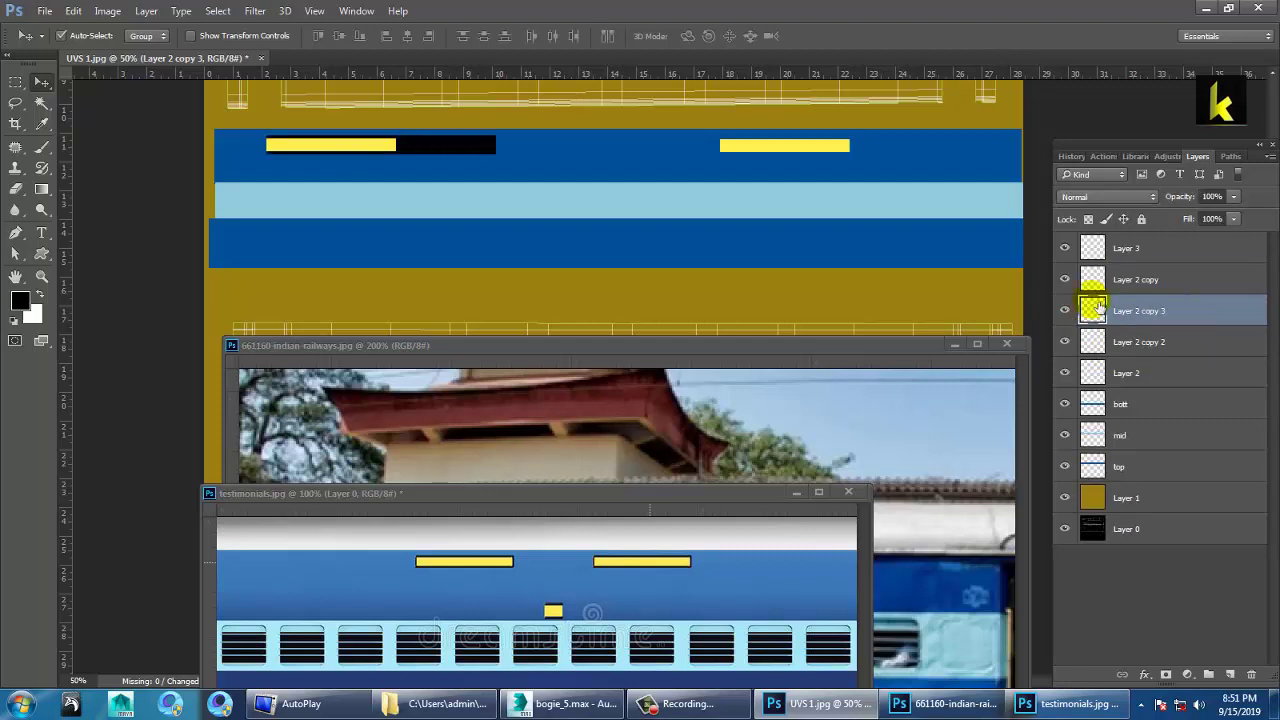
Set Auto-Select to Layer and move the black copy onto the right yellow strip
{"action": "left_click", "coordinate": [156, 36]}
{"action": "left_click", "coordinate": [140, 60]}
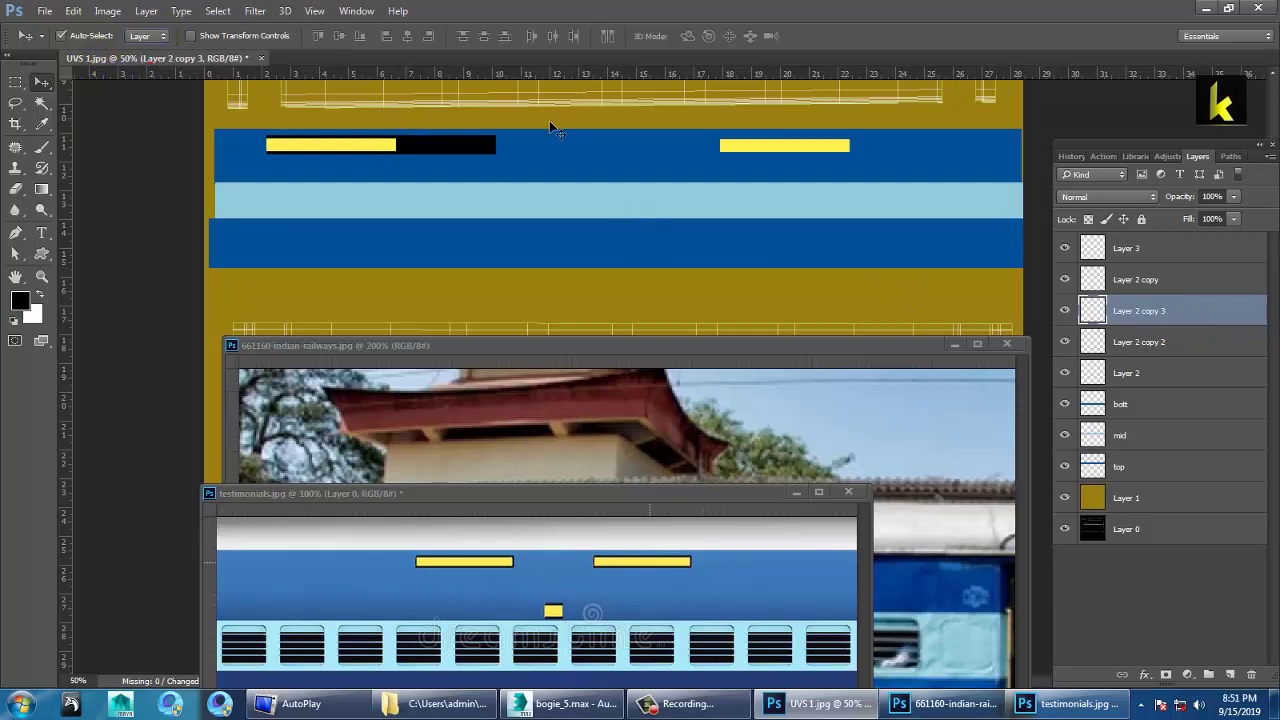
{"action": "left_click_drag", "start_coordinate": [470, 150], "coordinate": [822, 148]}
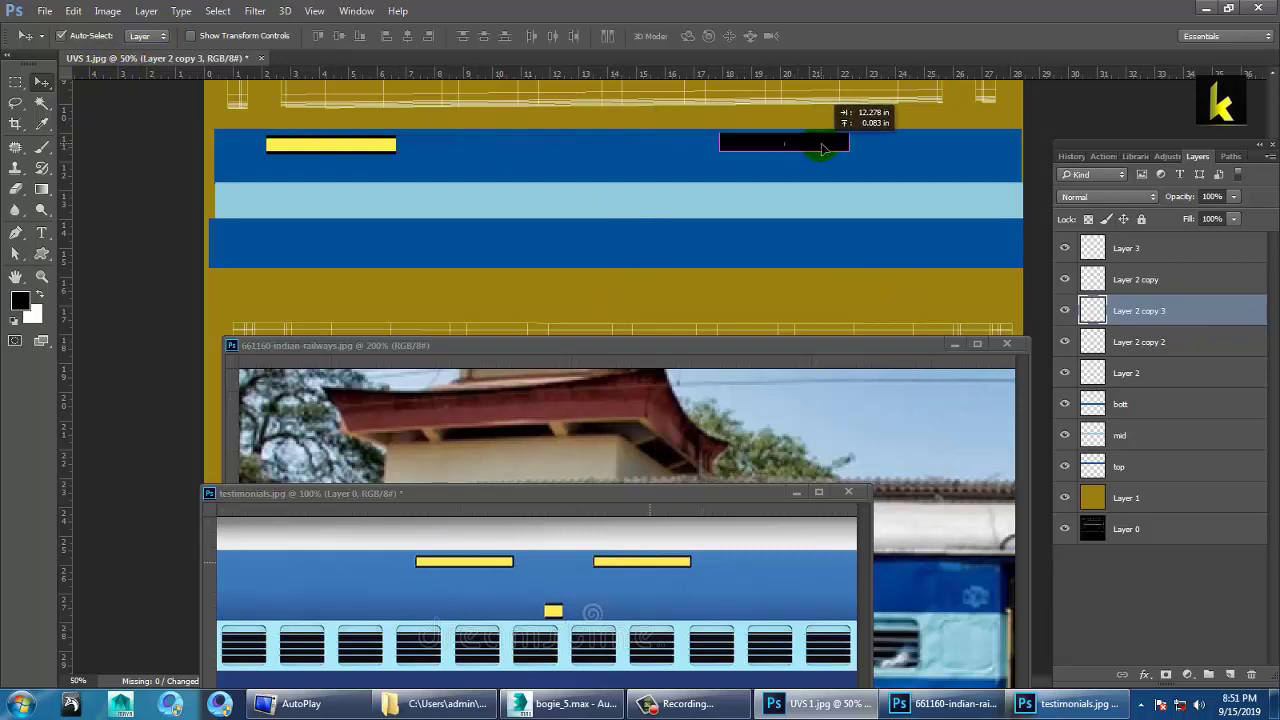
Move Layer 2 copy 3 directly above the bott layer, and group all layers from Layer 3 down to Layer 0
{"action": "left_click_drag", "start_coordinate": [1152, 308], "coordinate": [1164, 402]}
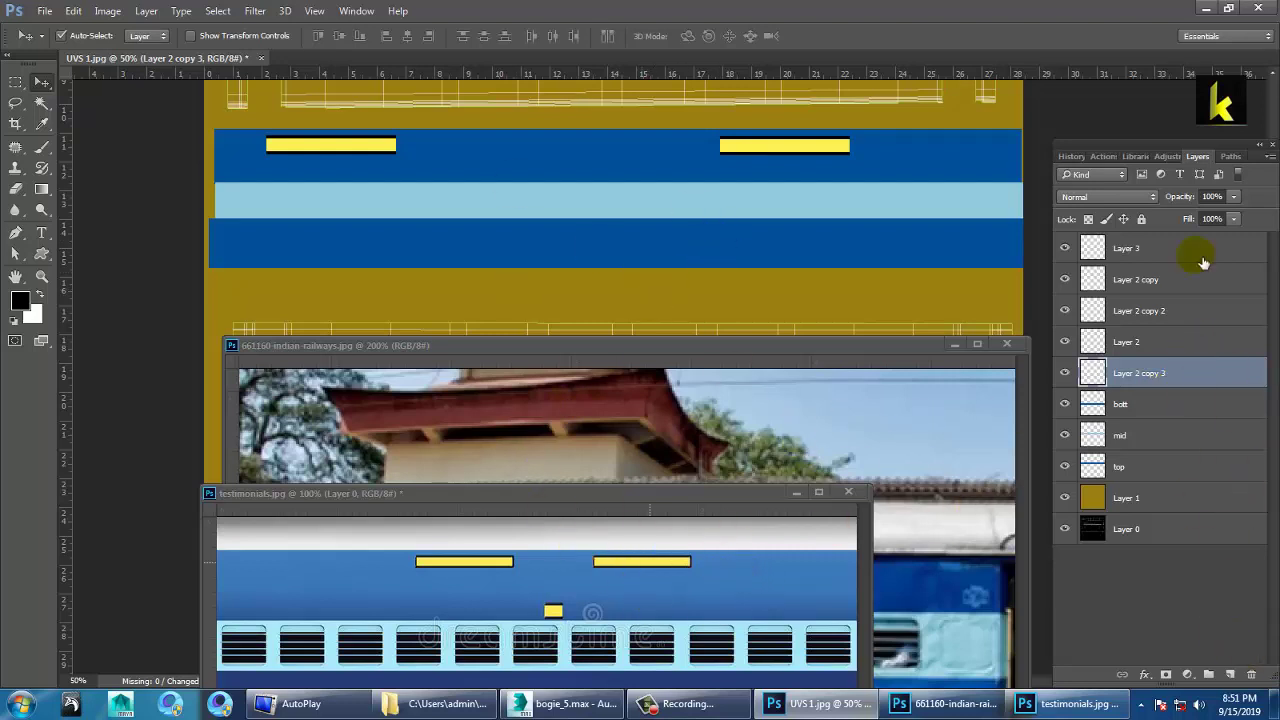
{"action": "left_click", "coordinate": [1148, 252]}
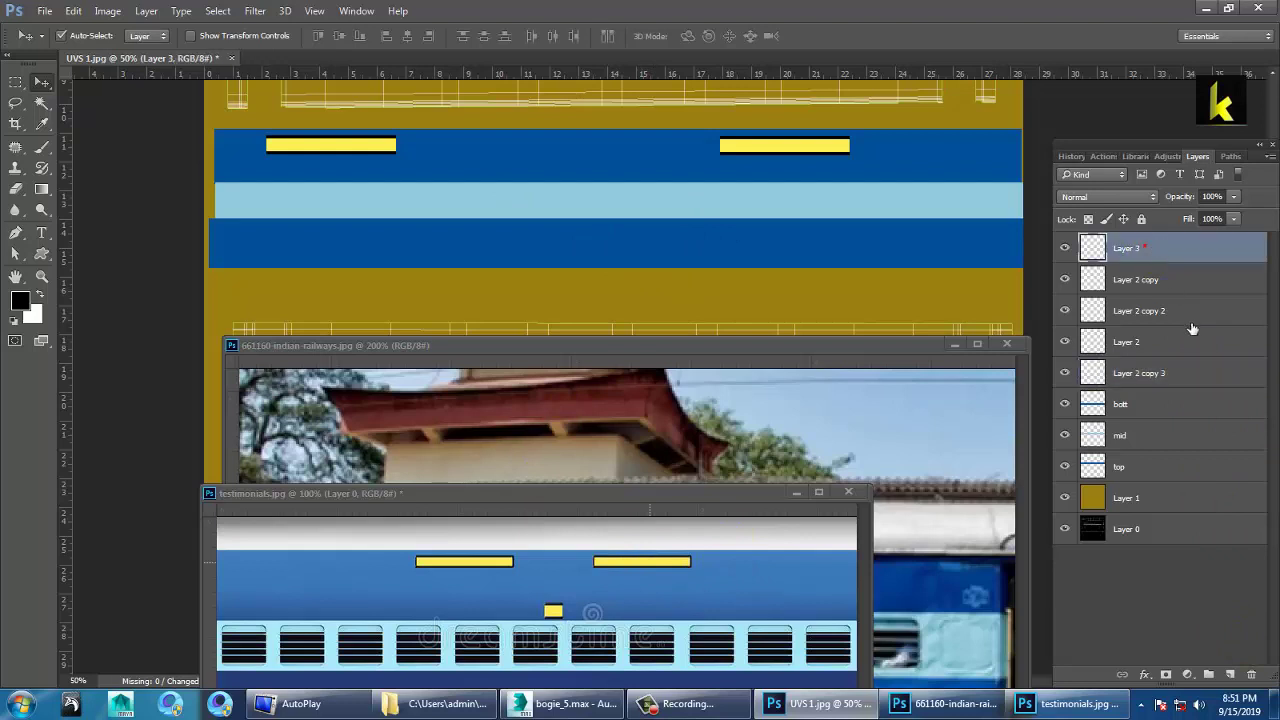
{"action": "left_click", "coordinate": [1151, 541], "text": "shift"}
{"action": "key", "text": "ctrl+g"}
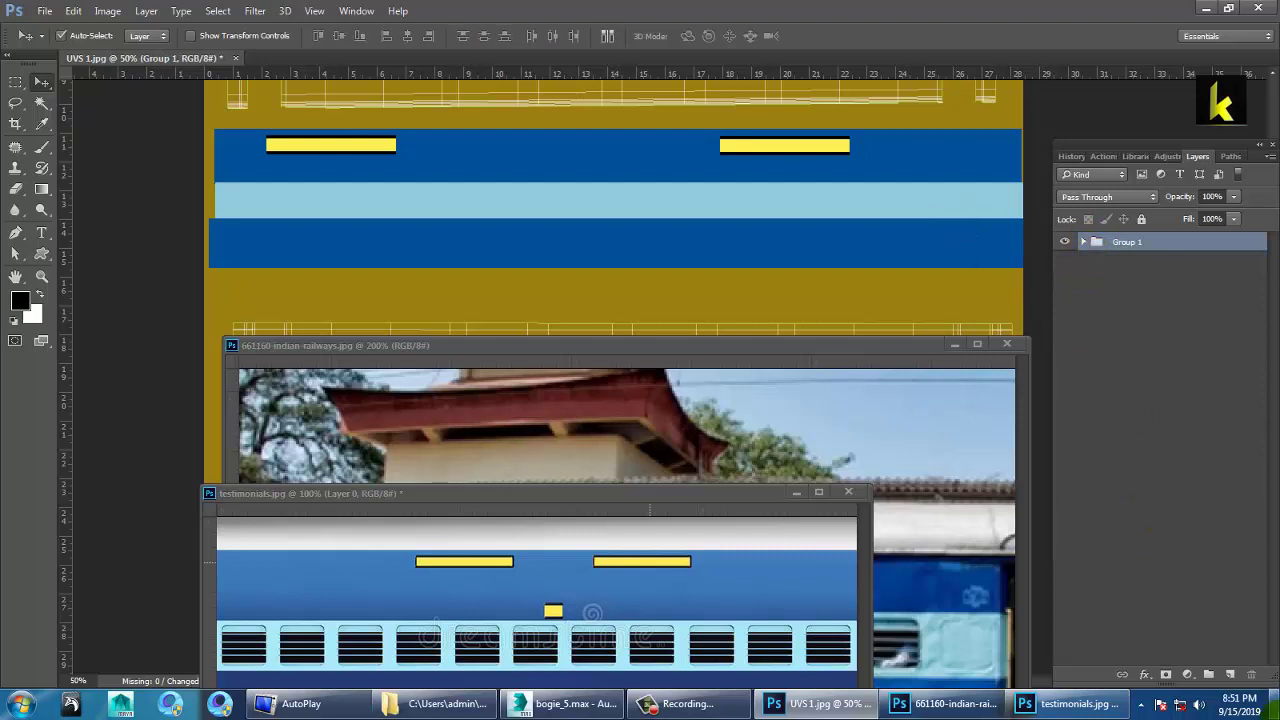
{"action": "left_click", "coordinate": [1083, 242]}
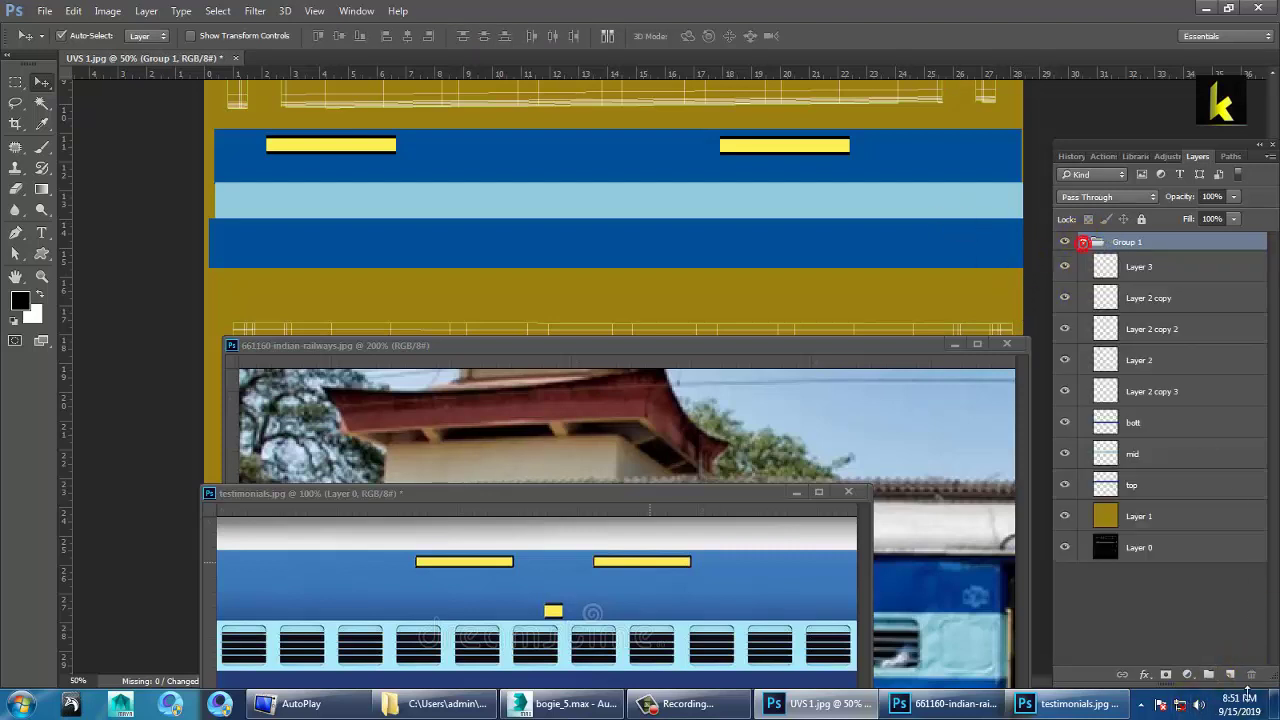
On a new layer in Group 1, select a small square midway between the strips and fill it with the strips' sampled yellow
{"action": "left_click", "coordinate": [1230, 675]}
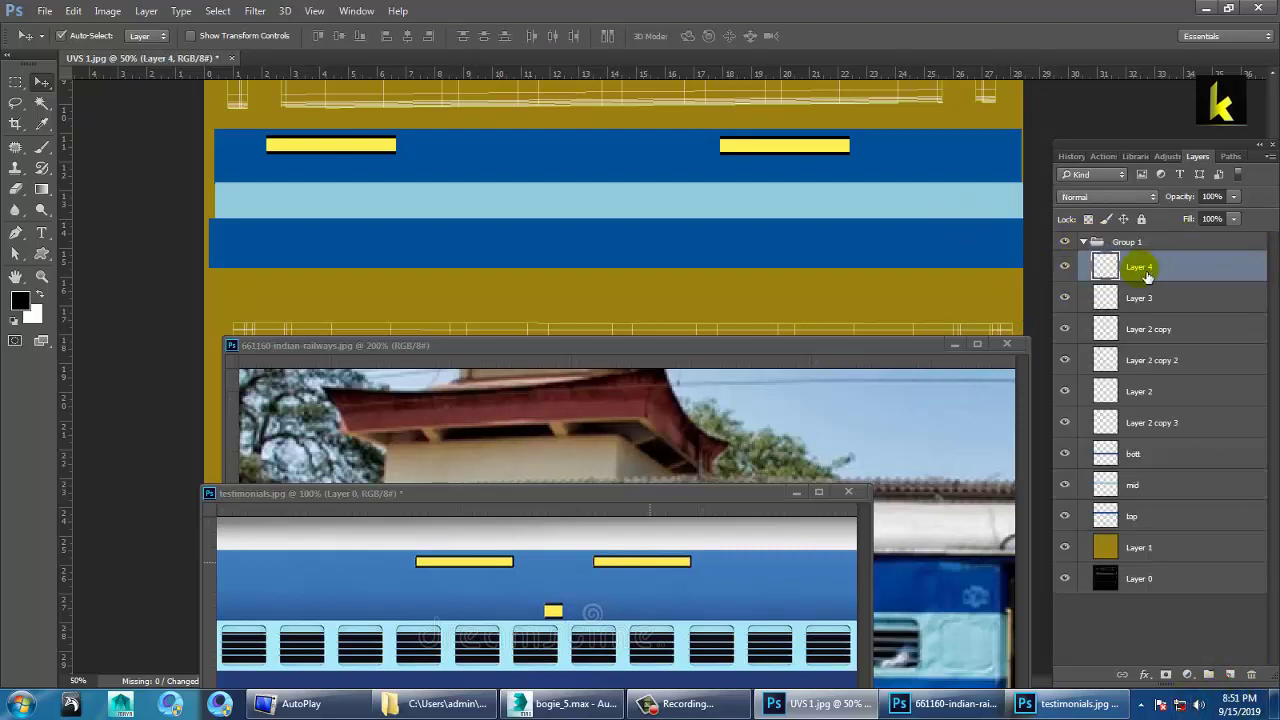
{"action": "left_click", "coordinate": [15, 81]}
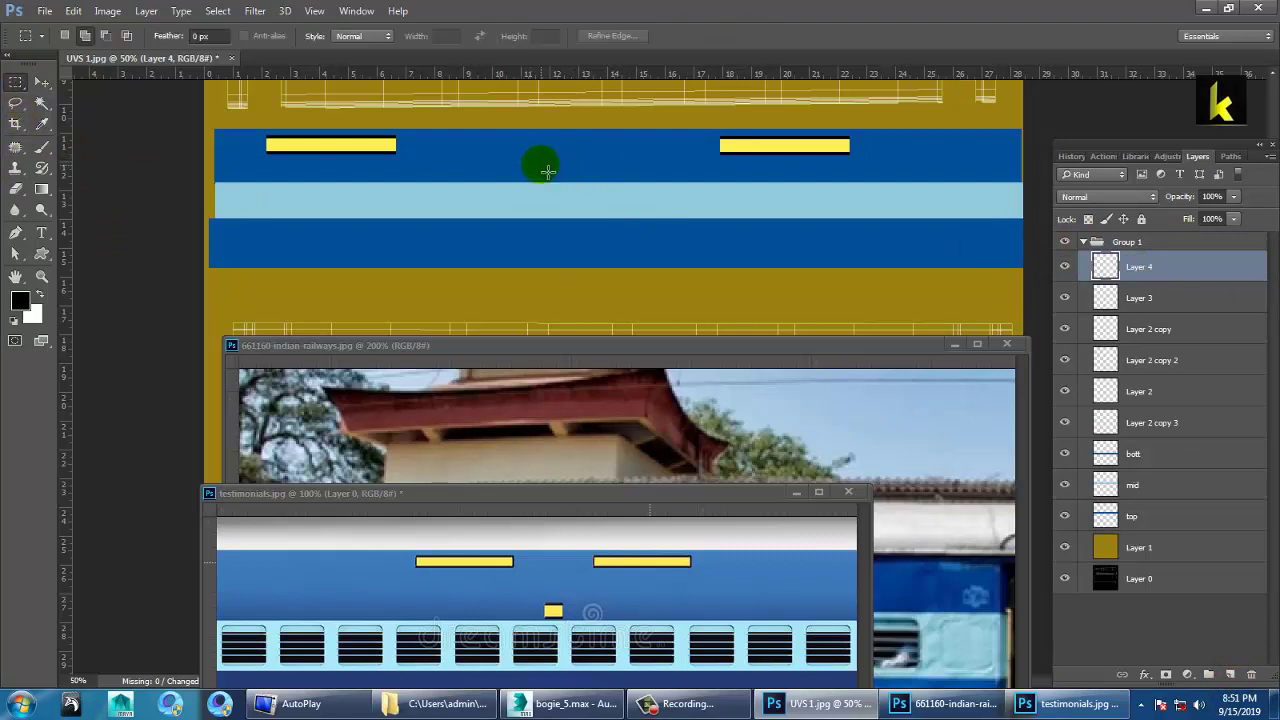
{"action": "left_click_drag", "start_coordinate": [548, 172], "coordinate": [556, 180]}
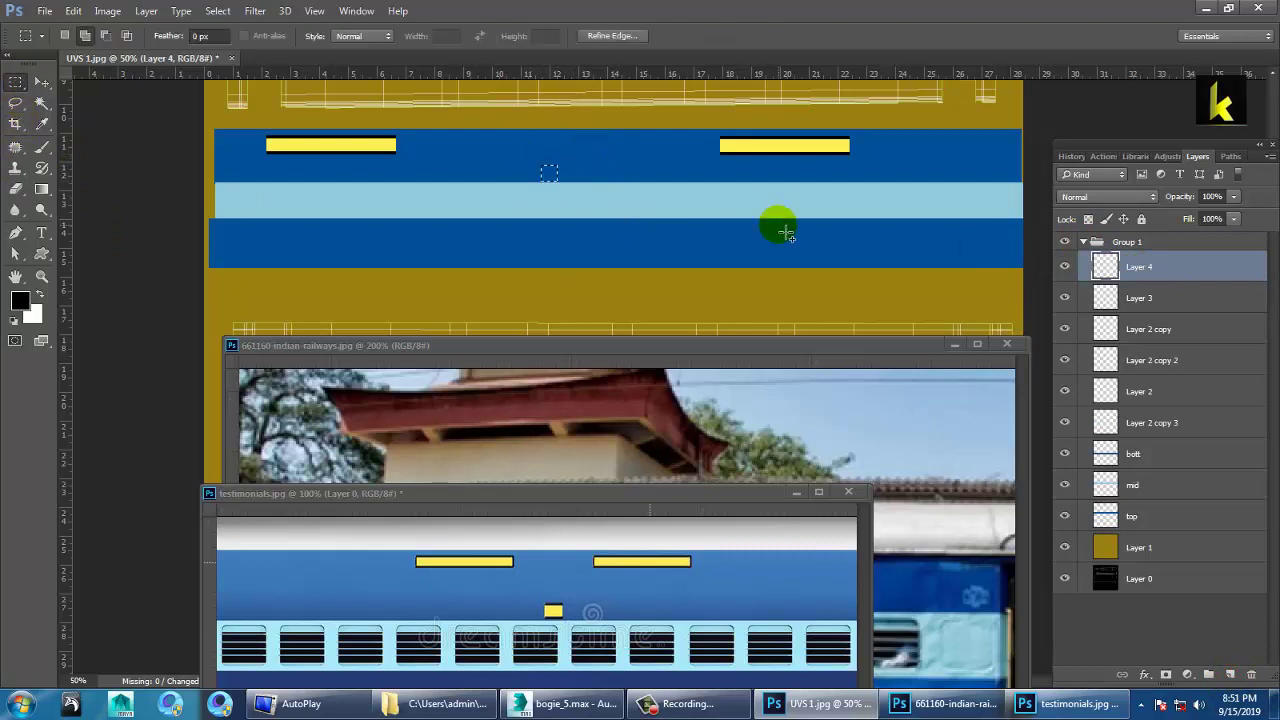
{"action": "left_click", "coordinate": [41, 123]}
{"action": "left_click", "coordinate": [363, 147]}
{"action": "left_click", "coordinate": [726, 258]}
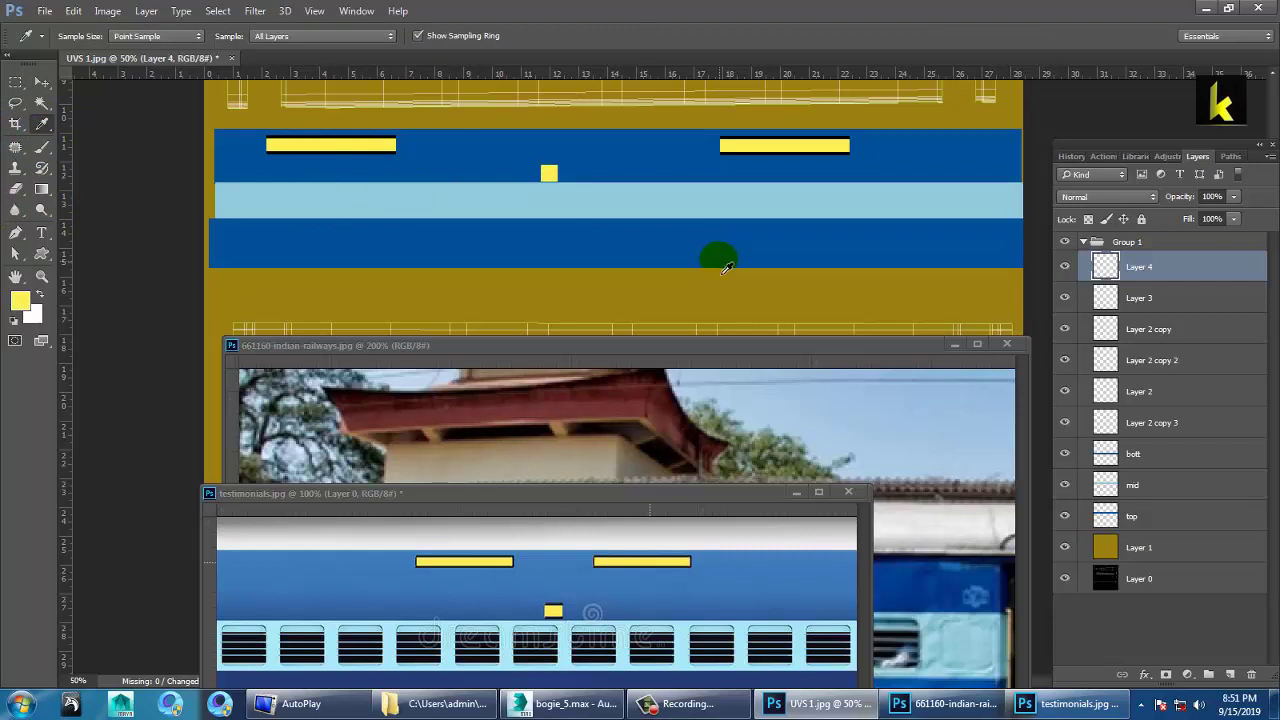
Duplicate the yellow square's layer, place the copy beneath Layer 3, and scale the copy slightly larger than the original
{"action": "left_click", "coordinate": [41, 81]}
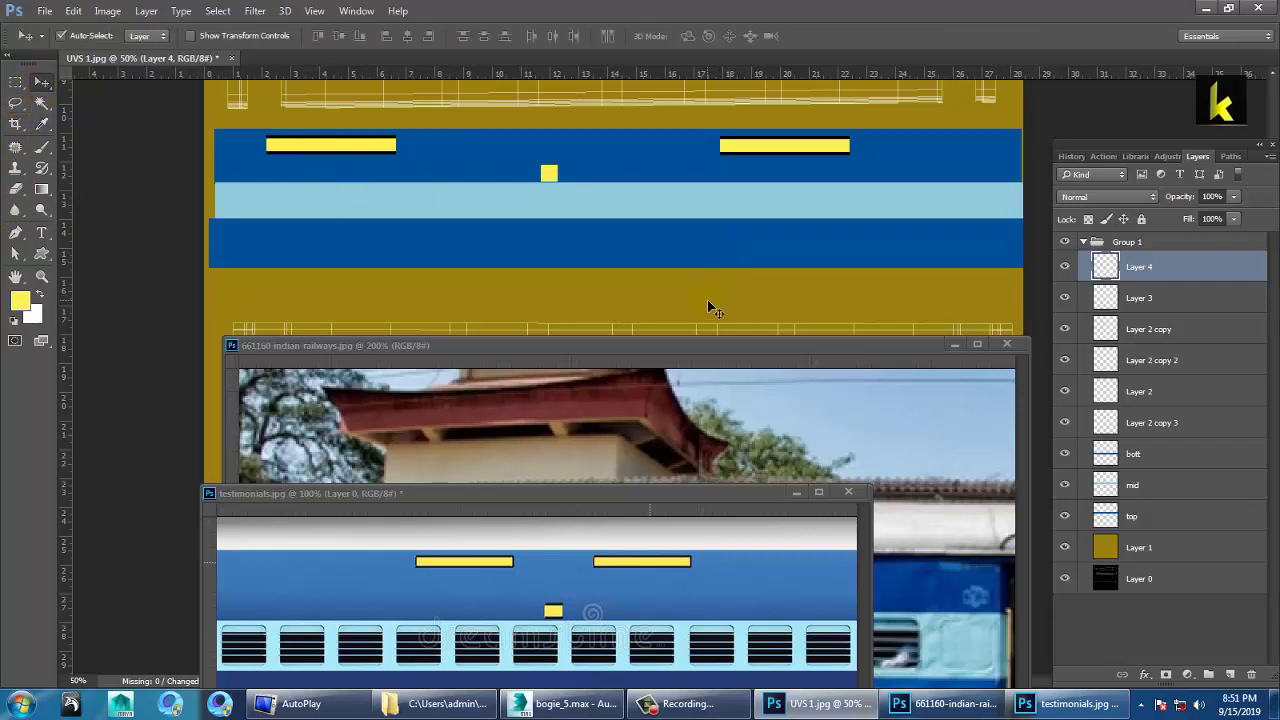
{"action": "key", "text": "ctrl+plus"}
{"action": "left_click_drag", "start_coordinate": [691, 207], "coordinate": [717, 226]}
{"action": "left_click", "coordinate": [600, 183]}
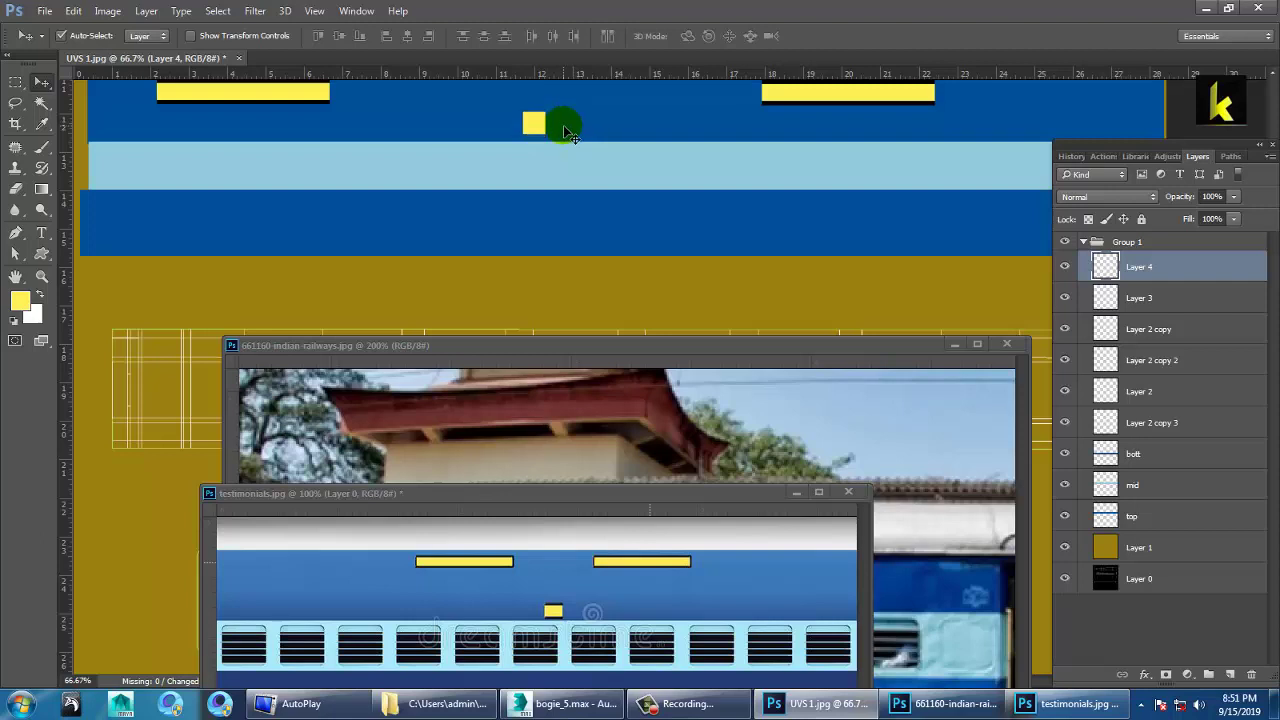
{"action": "key", "text": "ctrl+j"}
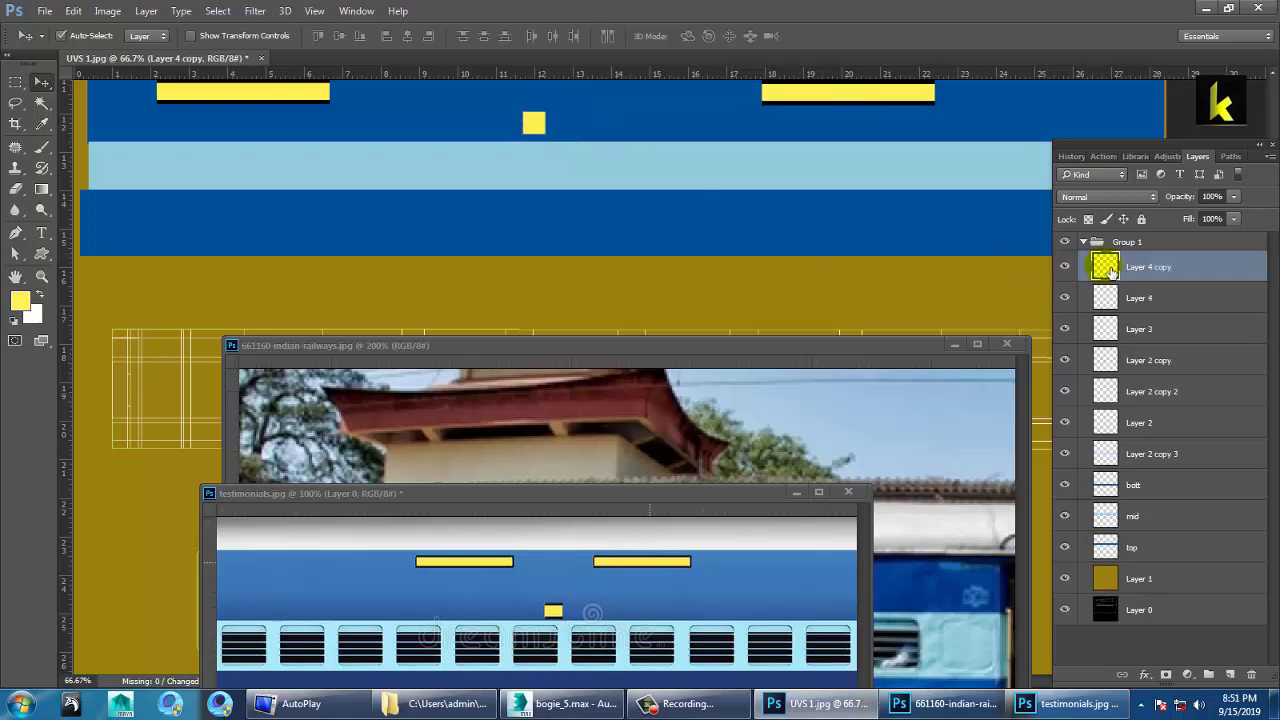
{"action": "left_click_drag", "start_coordinate": [1110, 270], "coordinate": [1163, 328]}
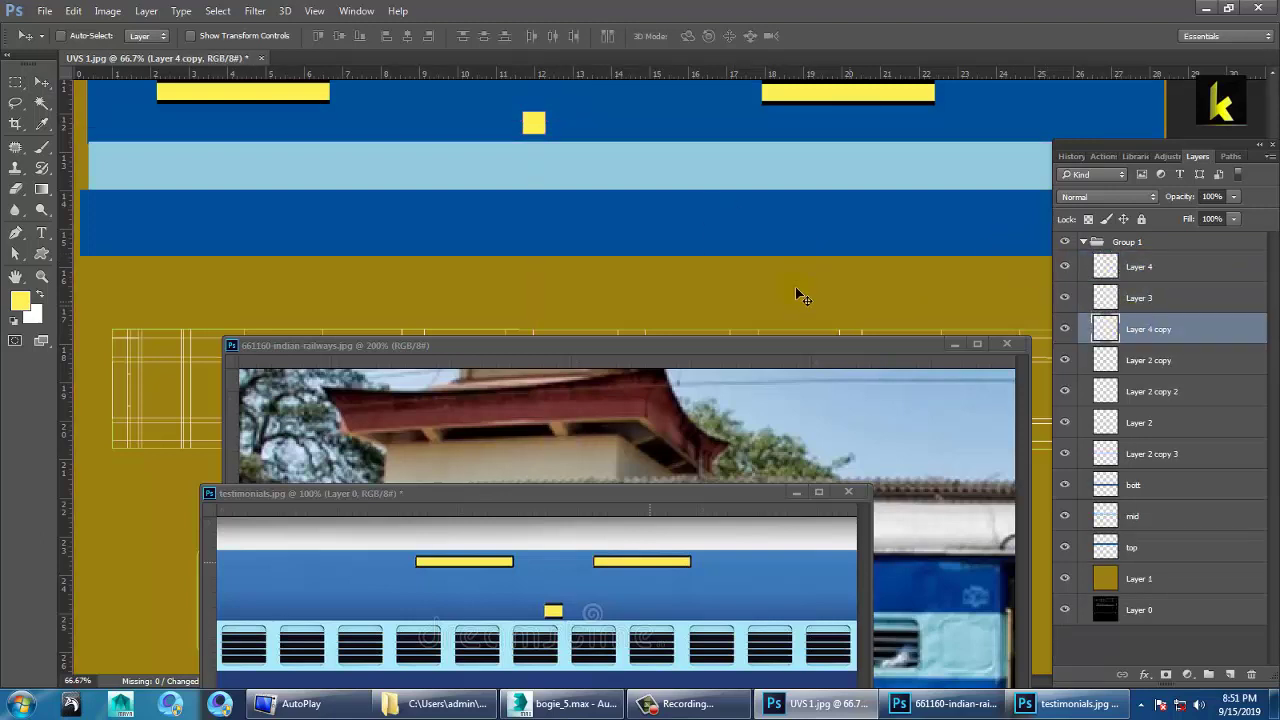
{"action": "key", "text": "ctrl+t"}
{"action": "mouse_move", "coordinate": [548, 136]}
{"action": "left_mouse_down"}
{"action": "mouse_move", "coordinate": [560, 145]}
{"action": "mouse_move", "coordinate": [543, 134]}
{"action": "left_mouse_up"}
{"action": "key", "text": "Return"}
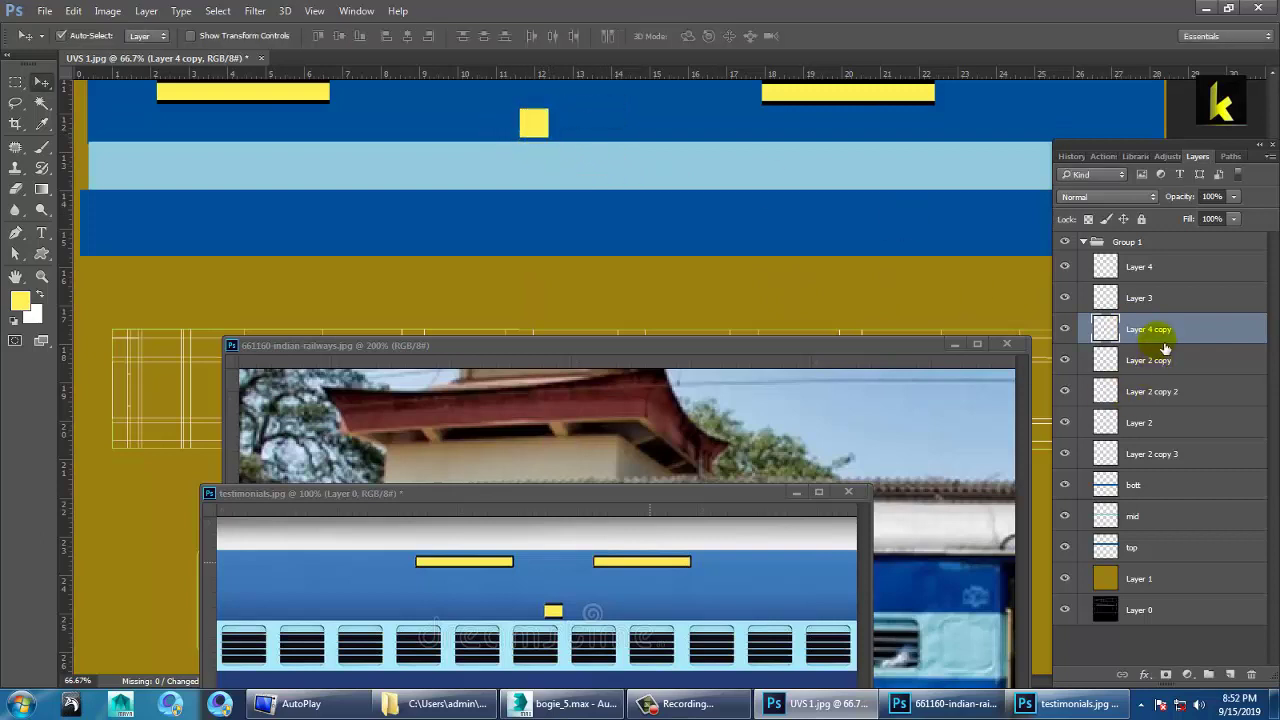
Load the outline of Layer 4 copy as a selection and fill it with black (000000) as a border behind the yellow square
{"action": "left_click", "coordinate": [1104, 329], "text": "ctrl"}
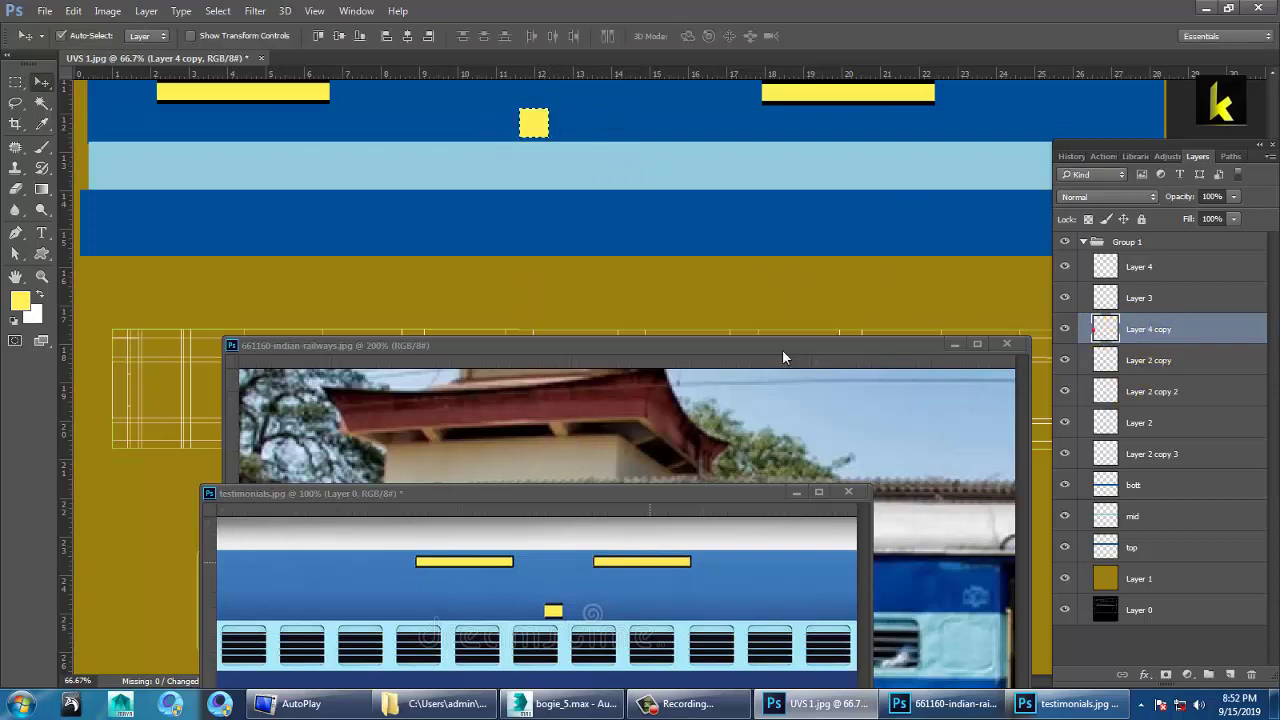
{"action": "left_click", "coordinate": [21, 300]}
{"action": "type", "text": "000000"}
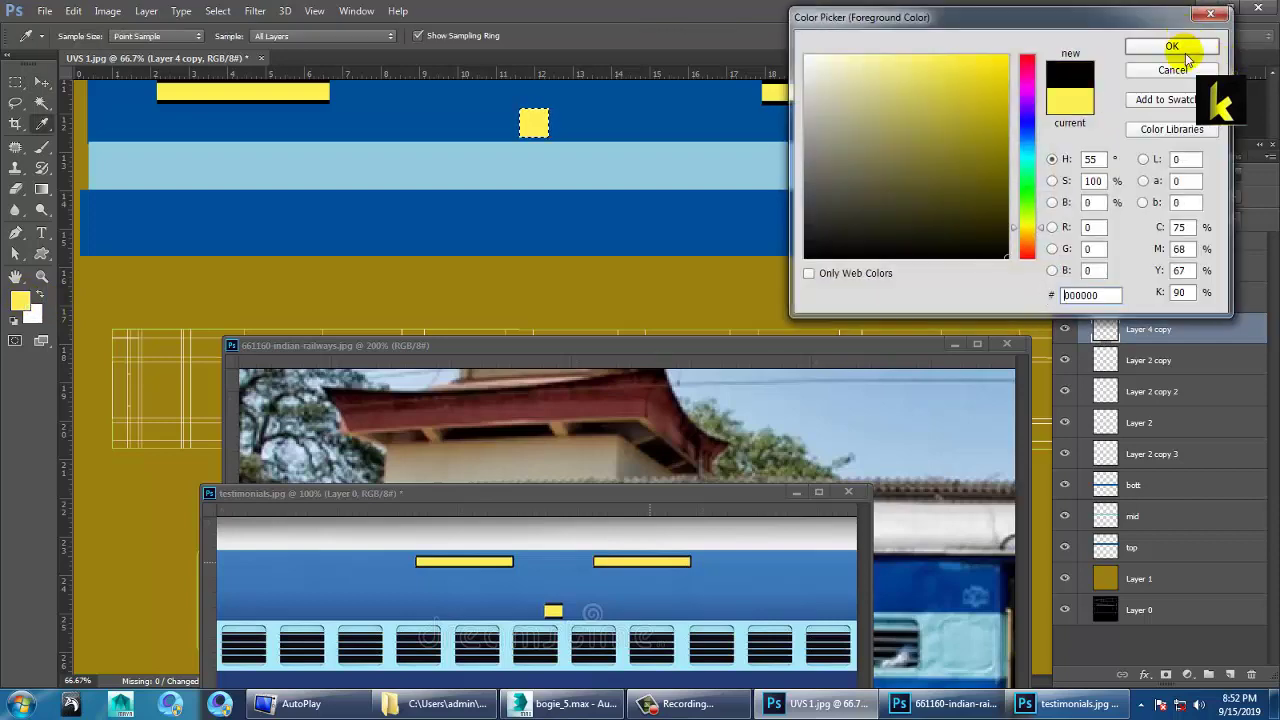
{"action": "left_click", "coordinate": [1186, 53]}
{"action": "key", "text": "v"}
{"action": "left_click", "coordinate": [36, 105]}
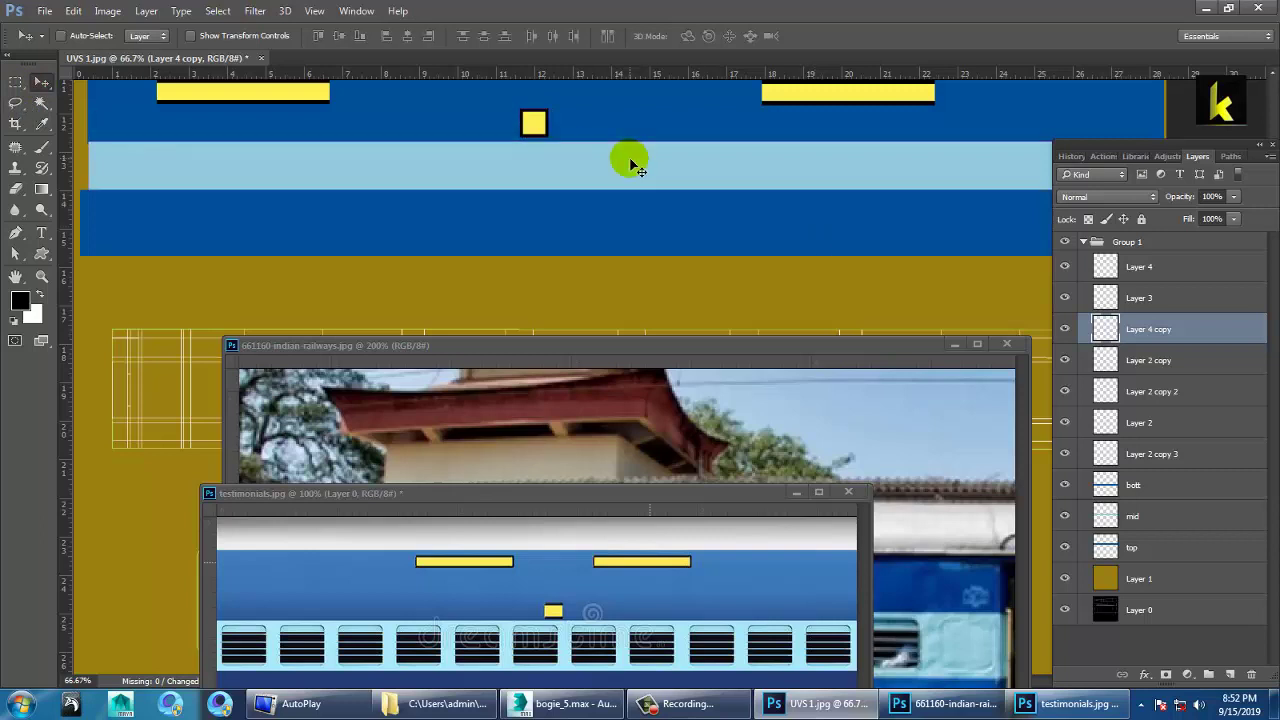
Try to stretch the black backing square slightly in height with Free Transform
{"action": "key", "text": "ctrl+t"}
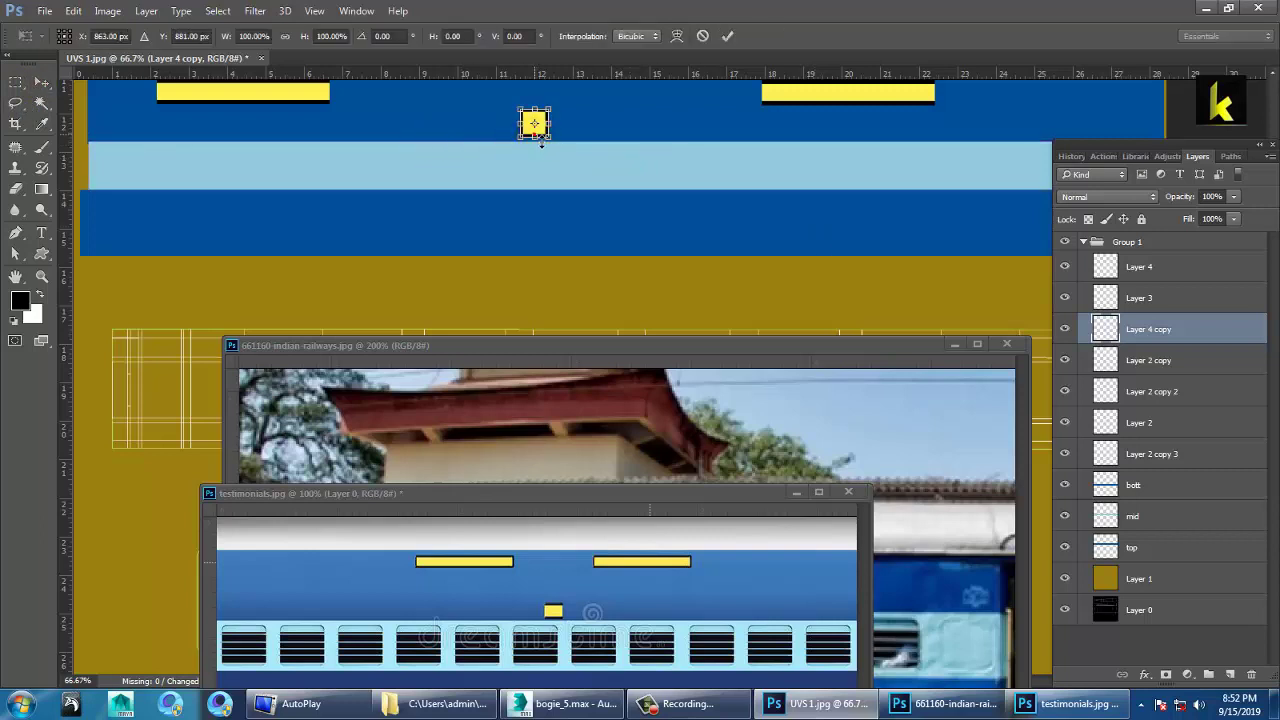
{"action": "left_click_drag", "start_coordinate": [541, 143], "coordinate": [541, 140]}
{"action": "key", "text": "Return"}
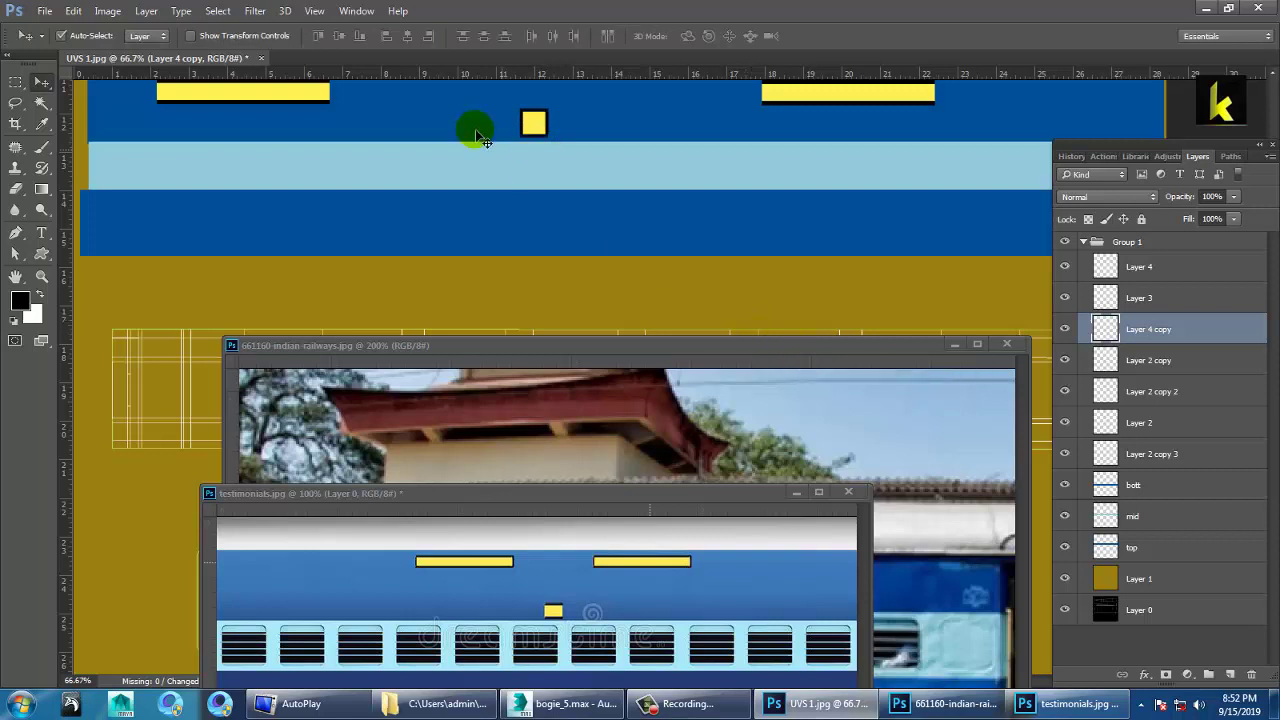
{"action": "key", "text": "ctrl+z"}
Narrow the black backing square to about 77.78% width so it borders the yellow square only above and below
{"action": "key", "text": "ctrl+plus"}
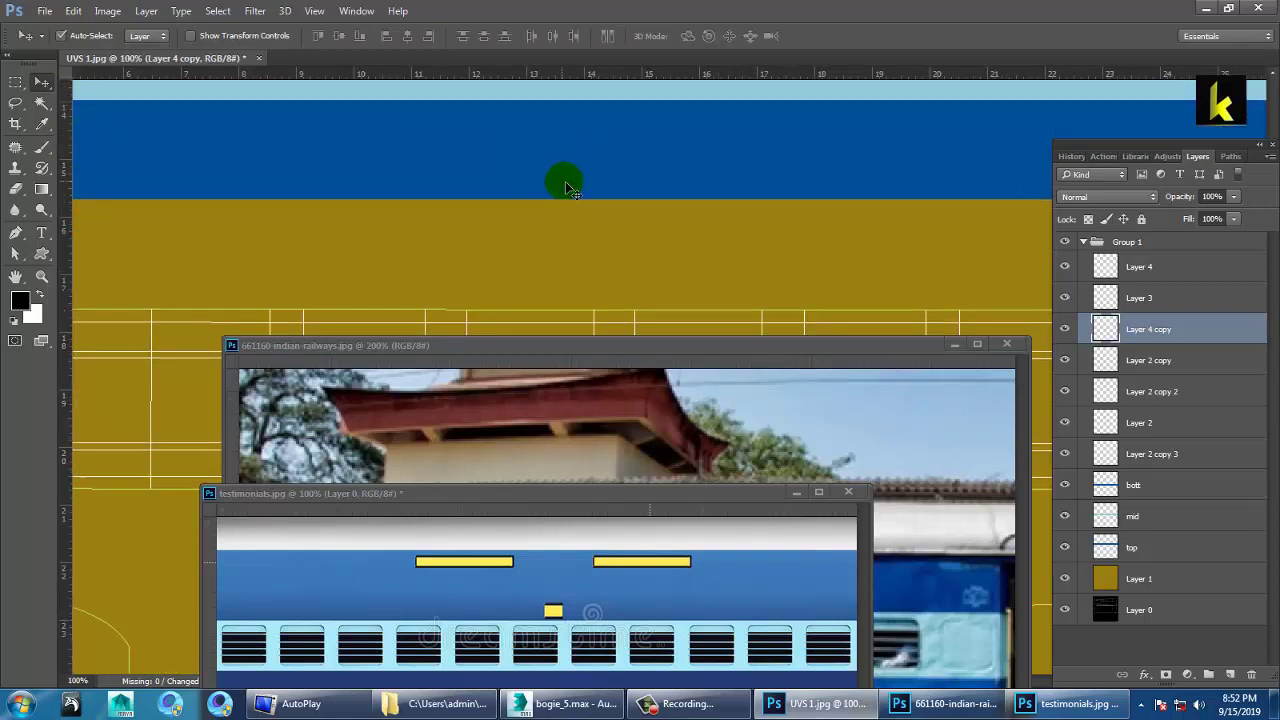
{"action": "left_click_drag", "start_coordinate": [617, 186], "coordinate": [717, 317]}
{"action": "key", "text": "ctrl+t"}
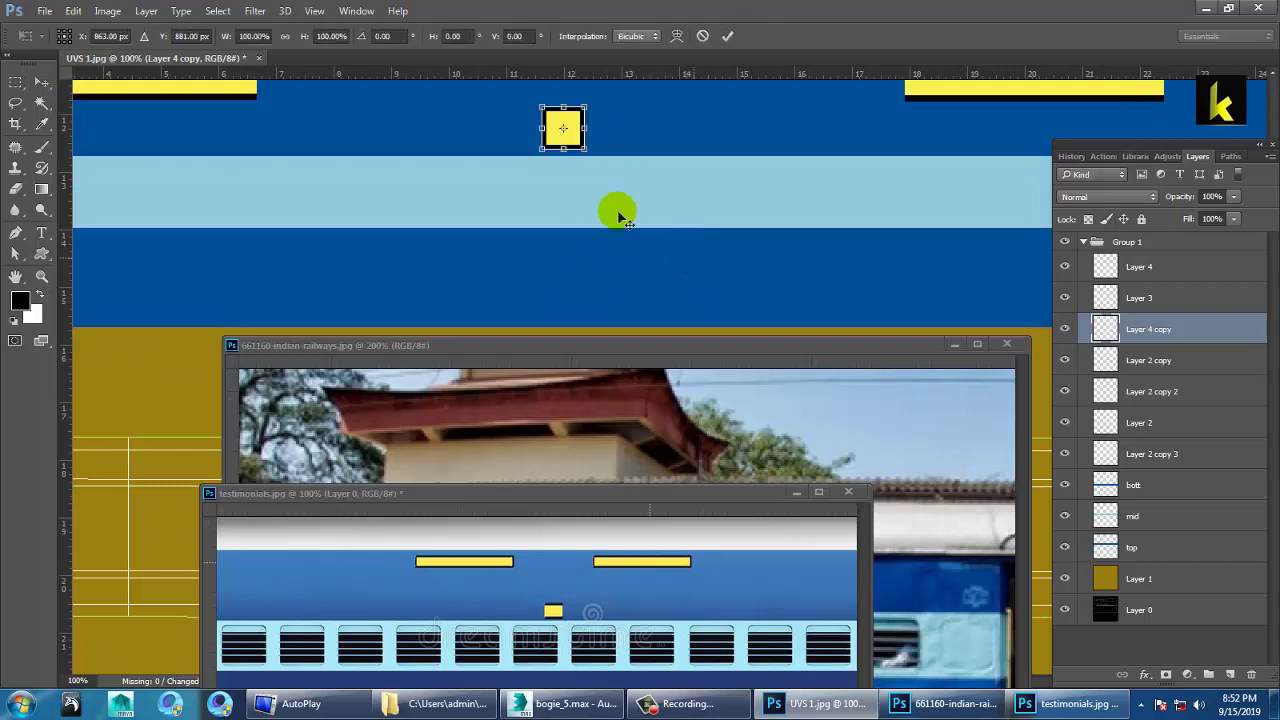
{"action": "left_click_drag", "start_coordinate": [590, 136], "coordinate": [580, 144]}
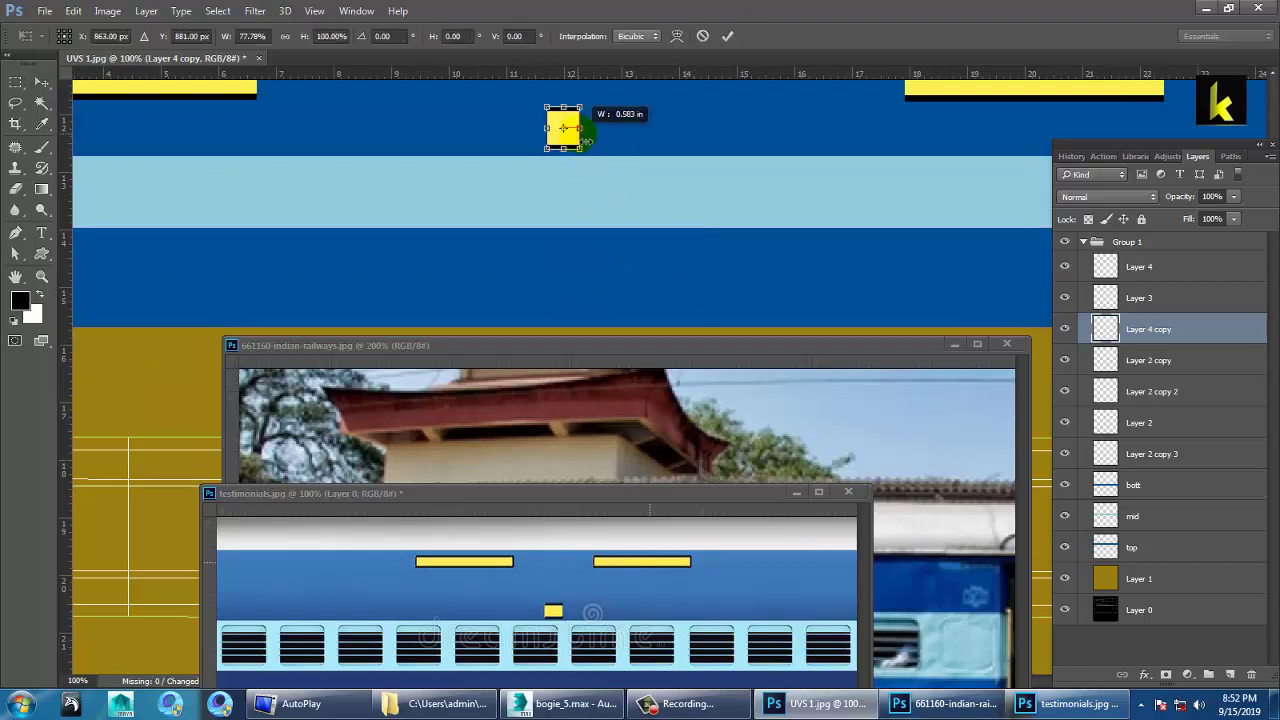
{"action": "key", "text": "Return"}
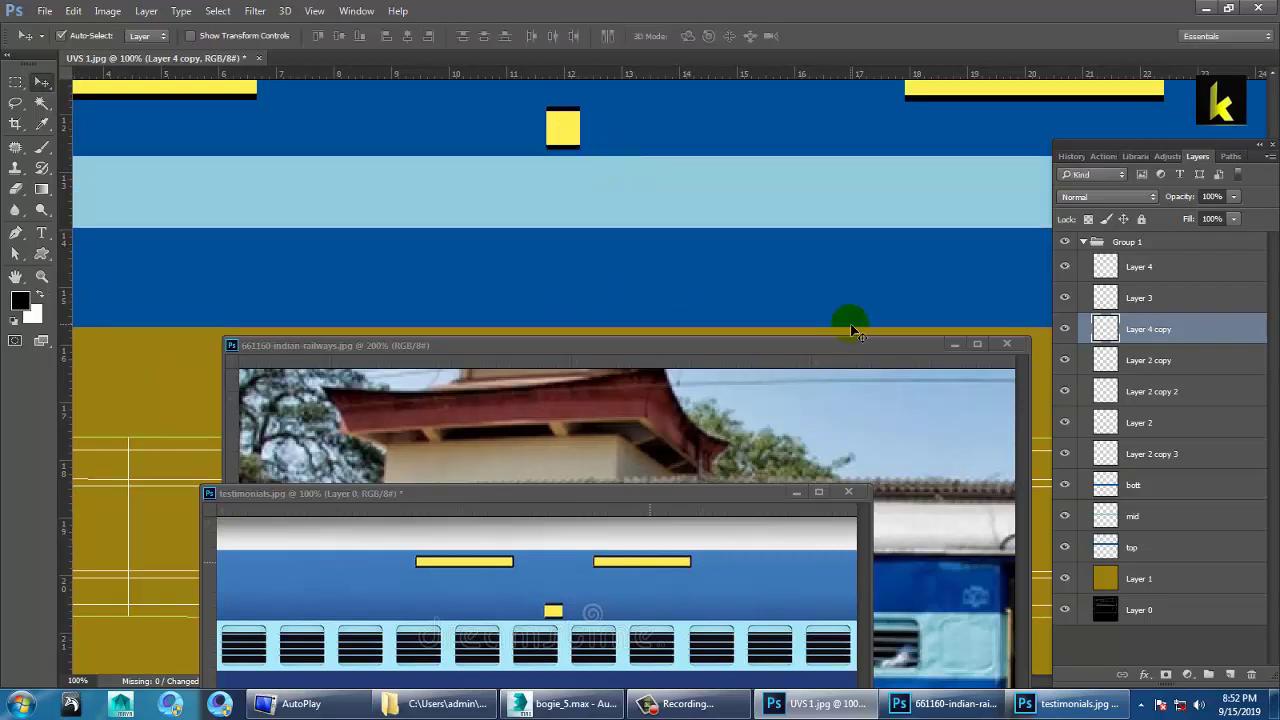
{"action": "key", "text": "ctrl+minus"}
{"action": "key", "text": "ctrl+minus"}
{"action": "key", "text": "ctrl+plus"}
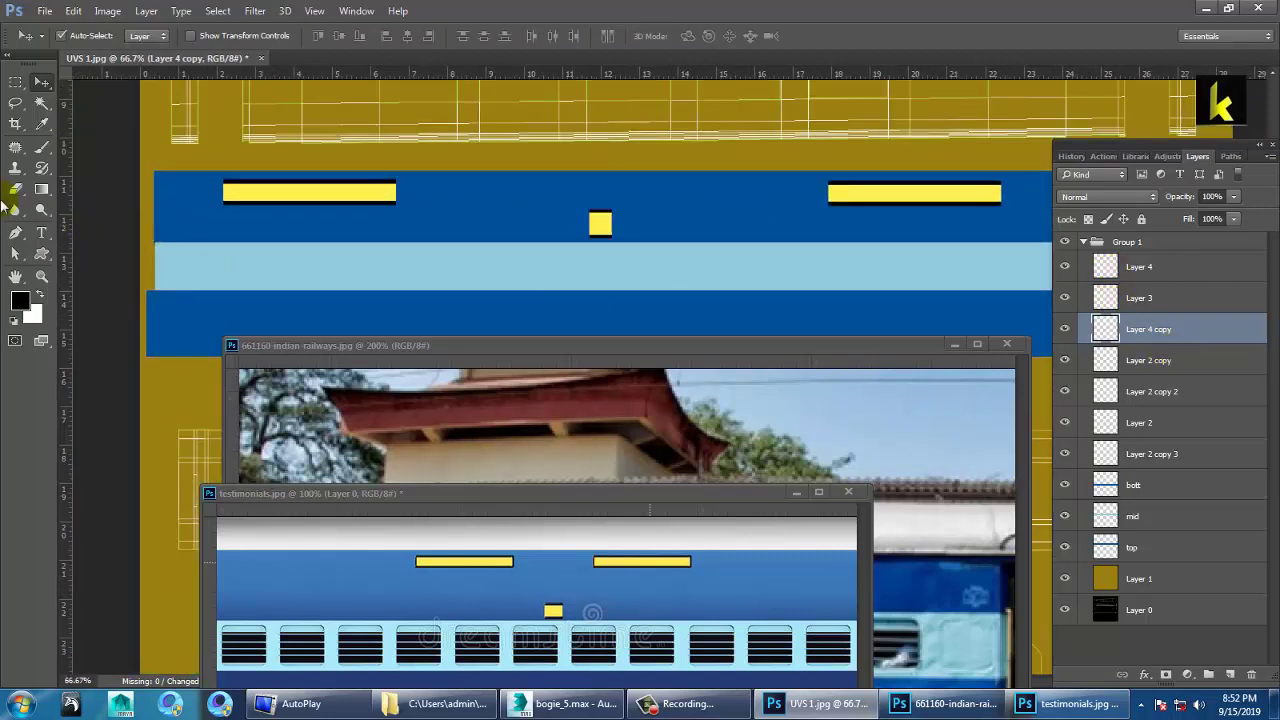
Add the text "Express" on the upper blue band beside the yellow square, using Arial Regular at 110 pt
{"action": "key", "text": "t"}
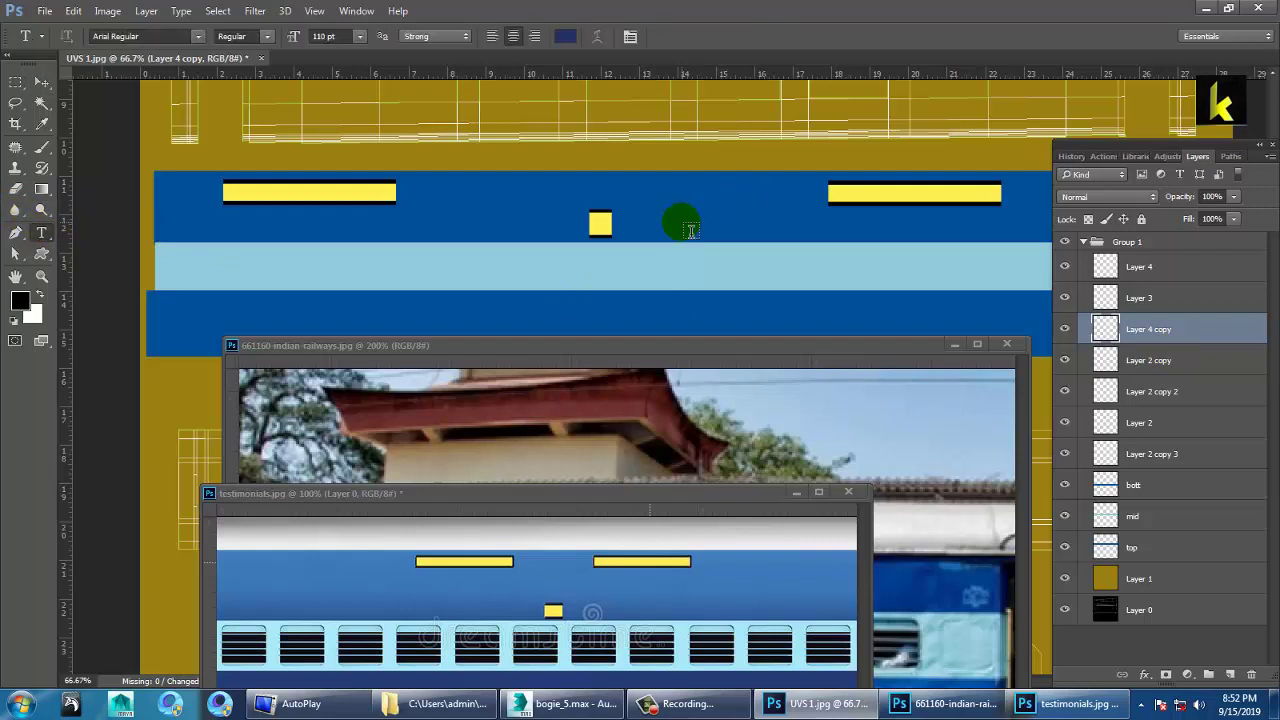
{"action": "left_click", "coordinate": [690, 230]}
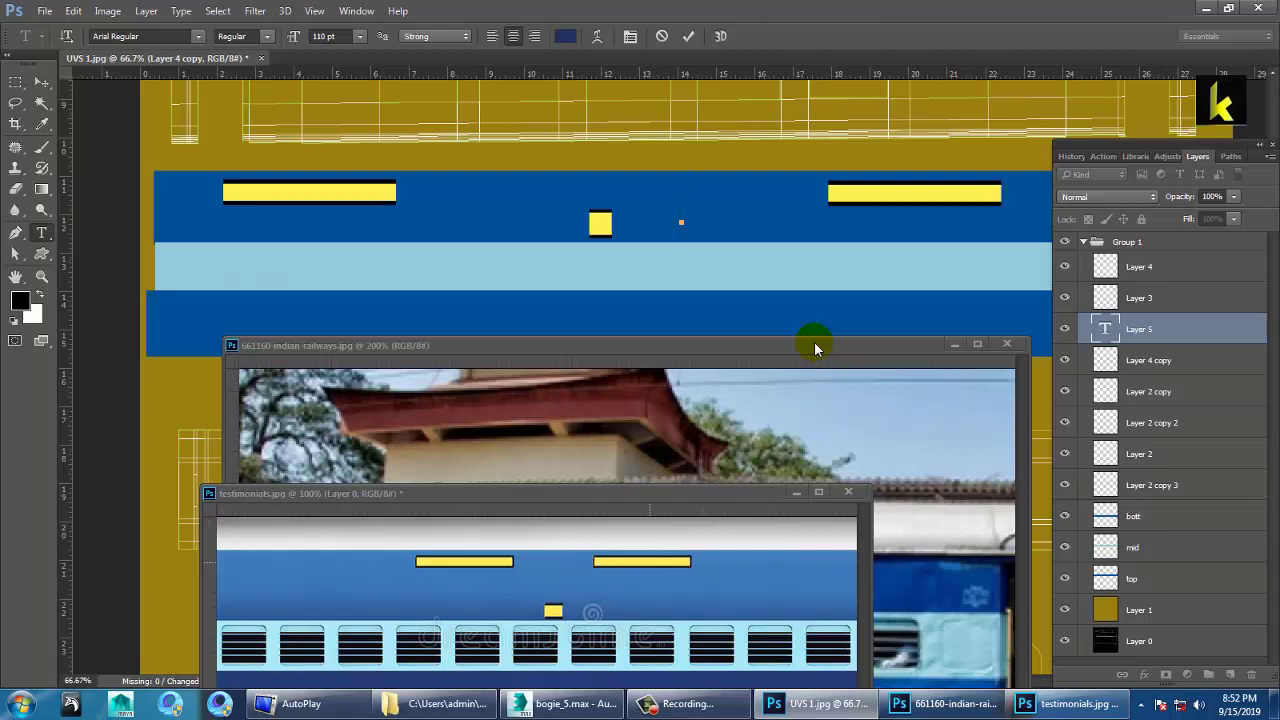
{"action": "type", "text": "Express"}
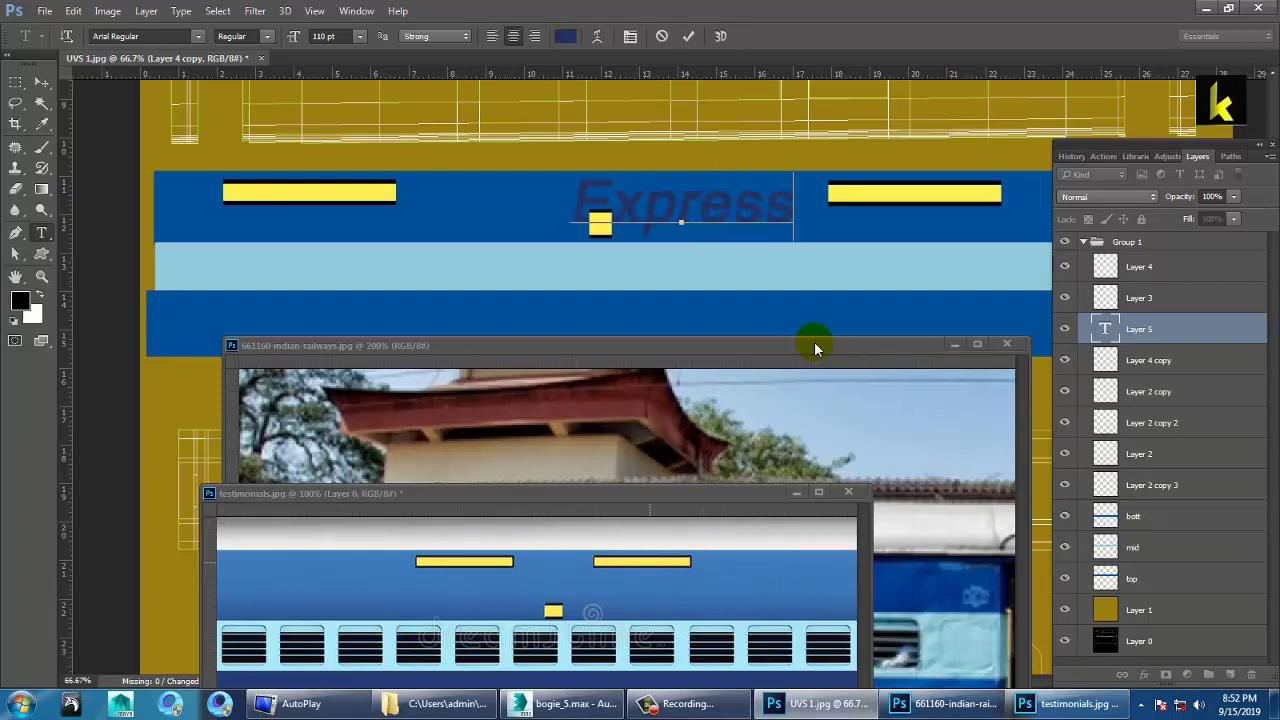
Select the whole "Express" text and set its color to black (000000)
{"action": "key", "text": "ctrl"}
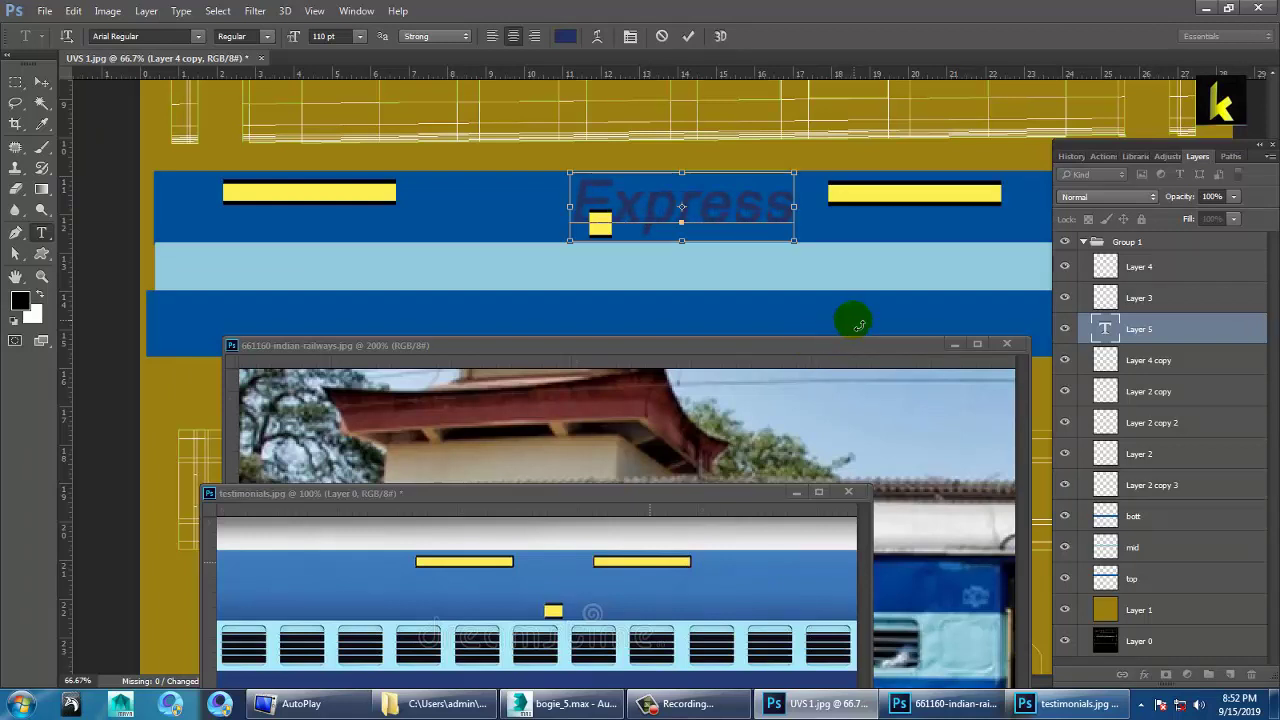
{"action": "key", "text": "ctrl+a"}
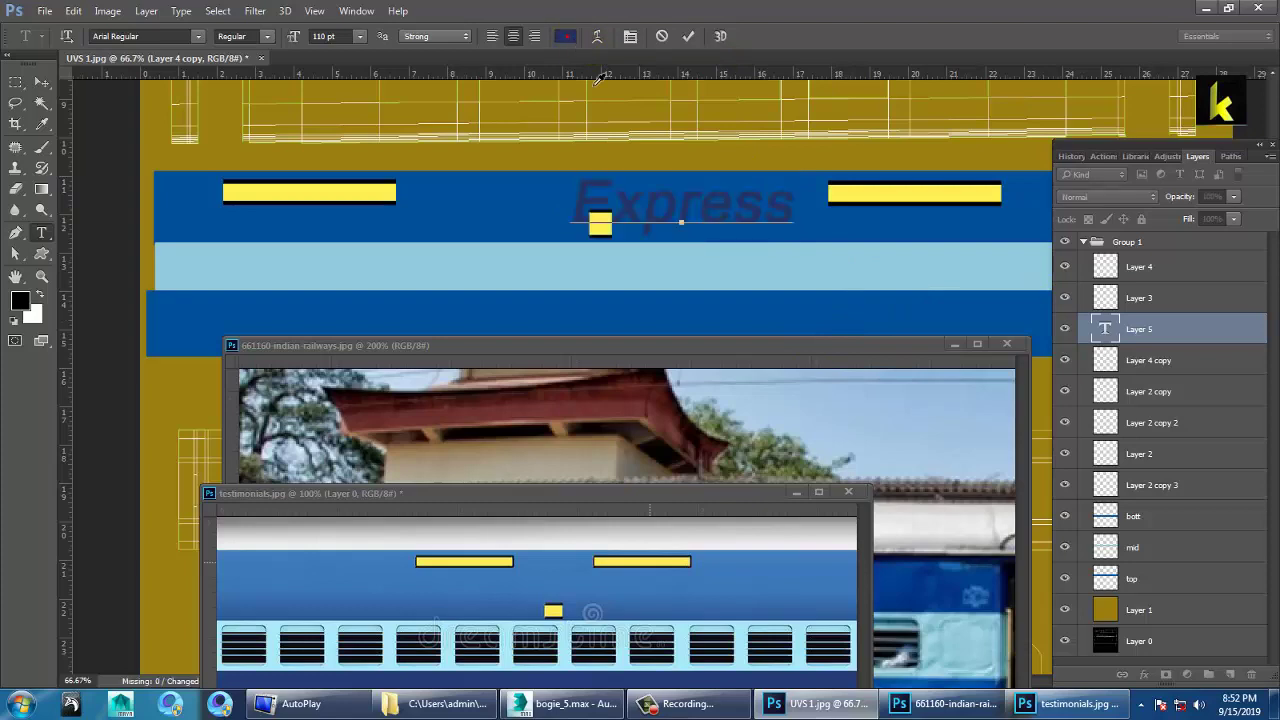
{"action": "left_click", "coordinate": [565, 36]}
{"action": "type", "text": "000000"}
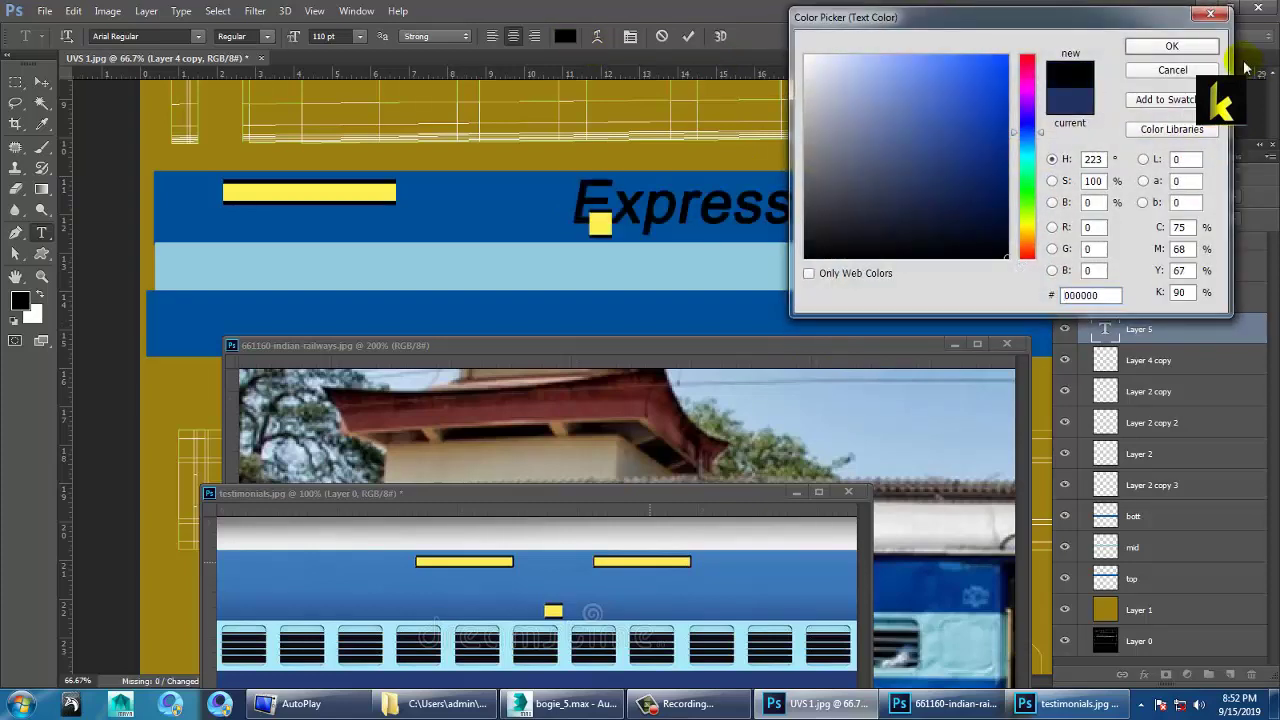
{"action": "left_click", "coordinate": [1184, 46]}
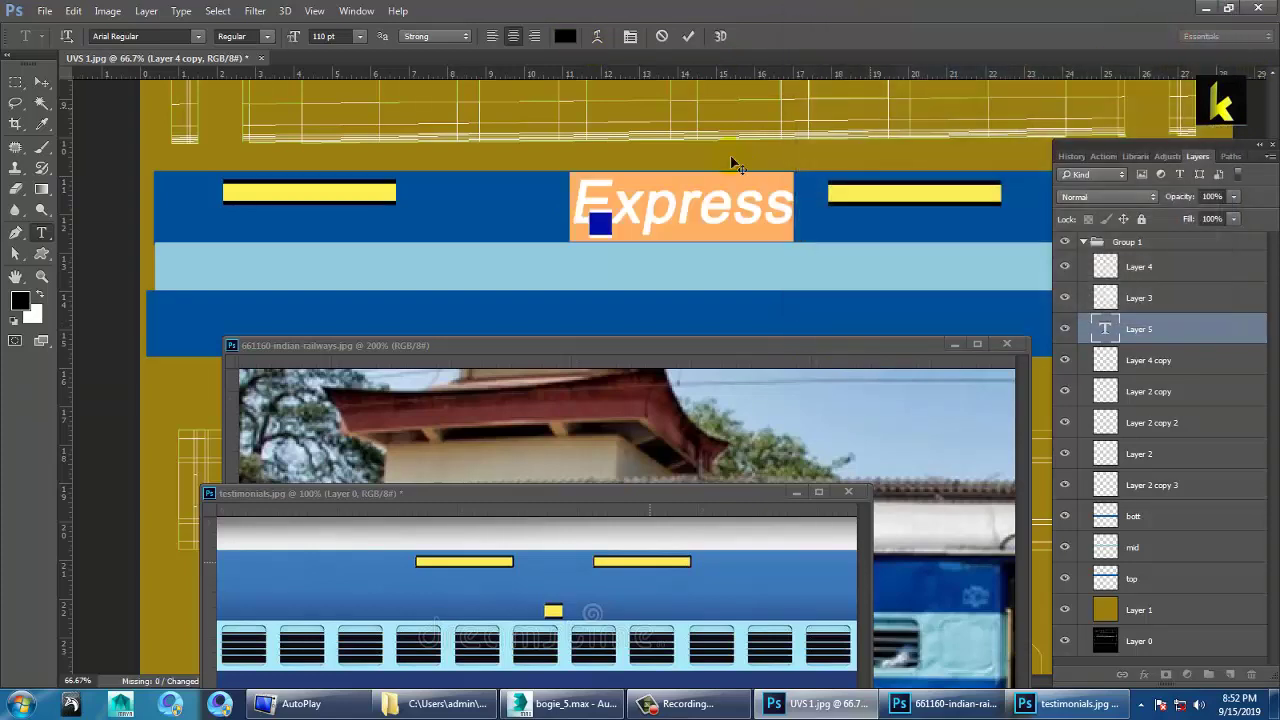
Try out different typefaces on the selected "Express" text and settle on Adobe Caslon Pro in the Regular style
{"action": "left_click", "coordinate": [266, 39]}
{"action": "left_click", "coordinate": [200, 42]}
{"action": "left_click", "coordinate": [177, 38]}
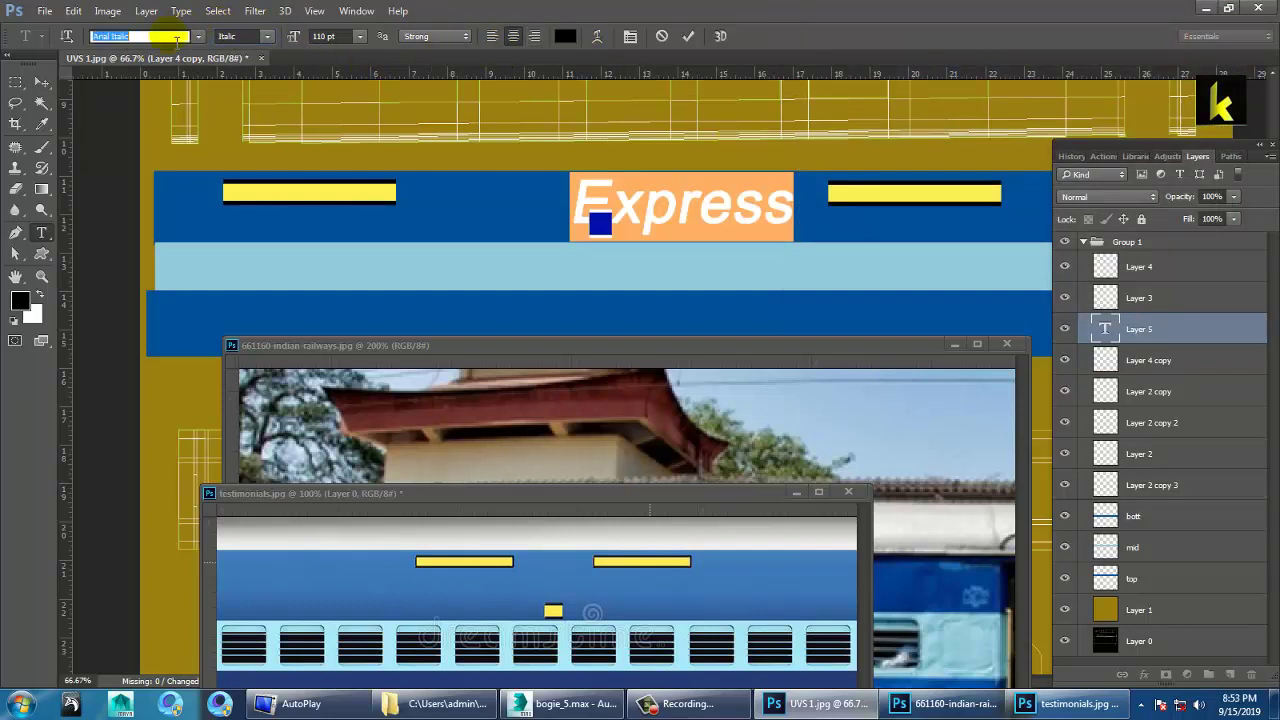
{"action": "key", "text": "Down"}
{"action": "key", "text": "Down"}
{"action": "key", "text": "Down"}
{"action": "key", "text": "Down"}
{"action": "key", "text": "Down"}
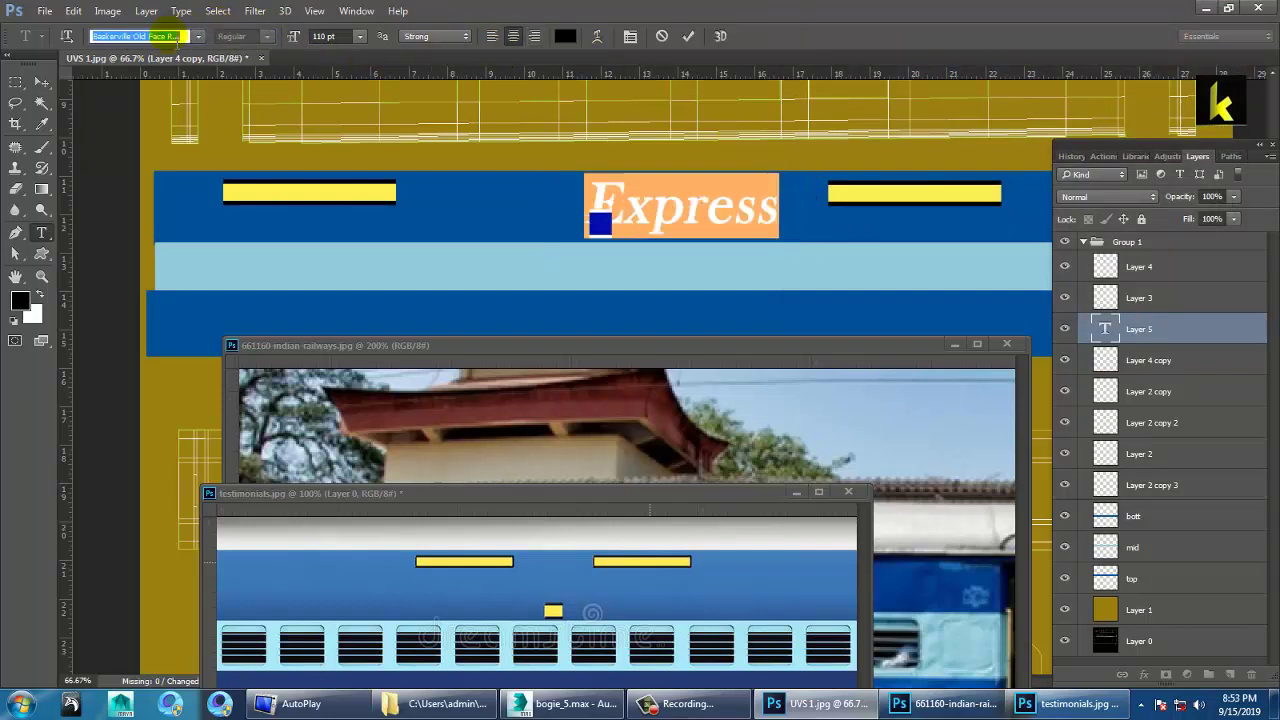
{"action": "key", "text": "Down"}
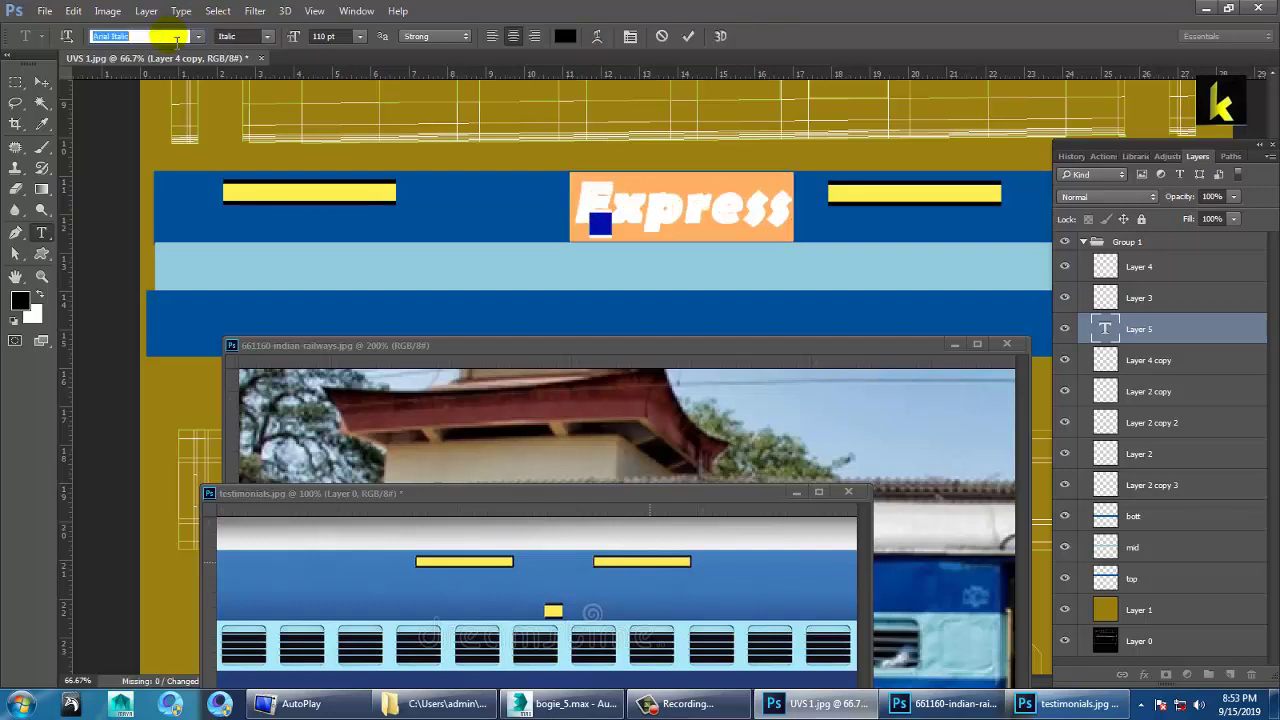
{"action": "key", "text": "Down"}
{"action": "key", "text": "Down"}
{"action": "key", "text": "Down"}
{"action": "key", "text": "Down"}
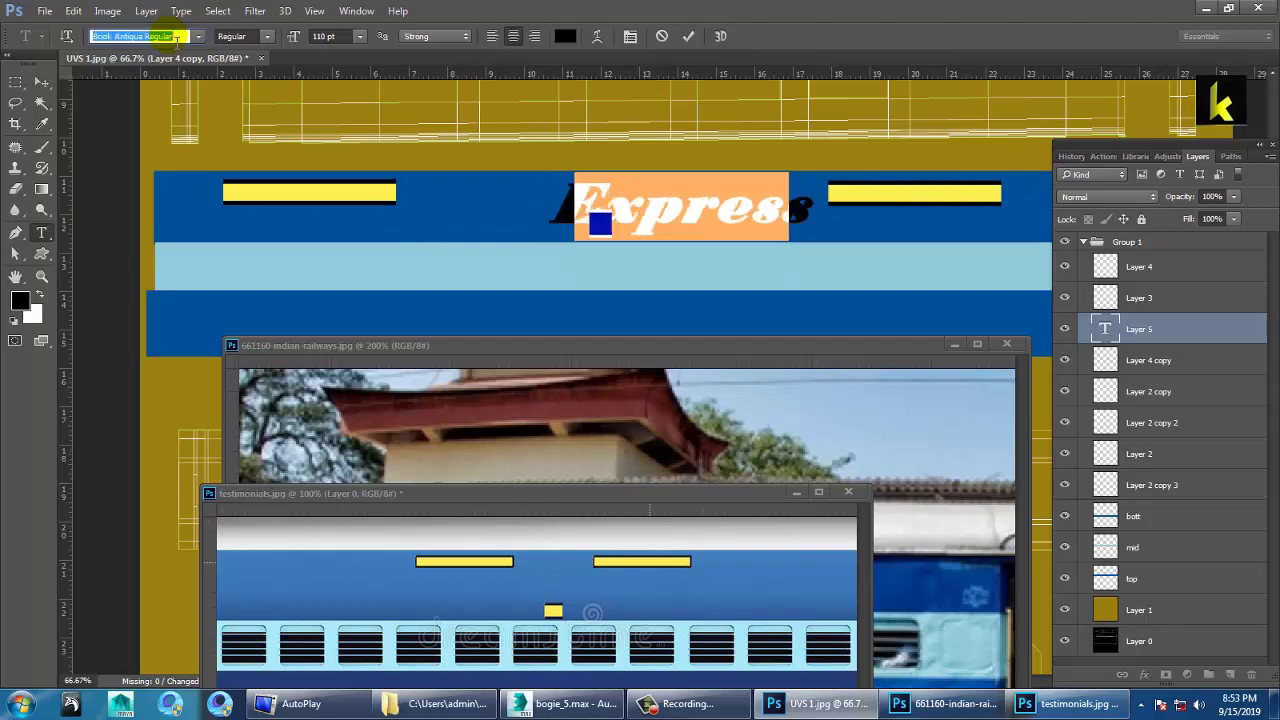
{"action": "key", "text": "Down"}
{"action": "key", "text": "Down"}
{"action": "key", "text": "Down"}
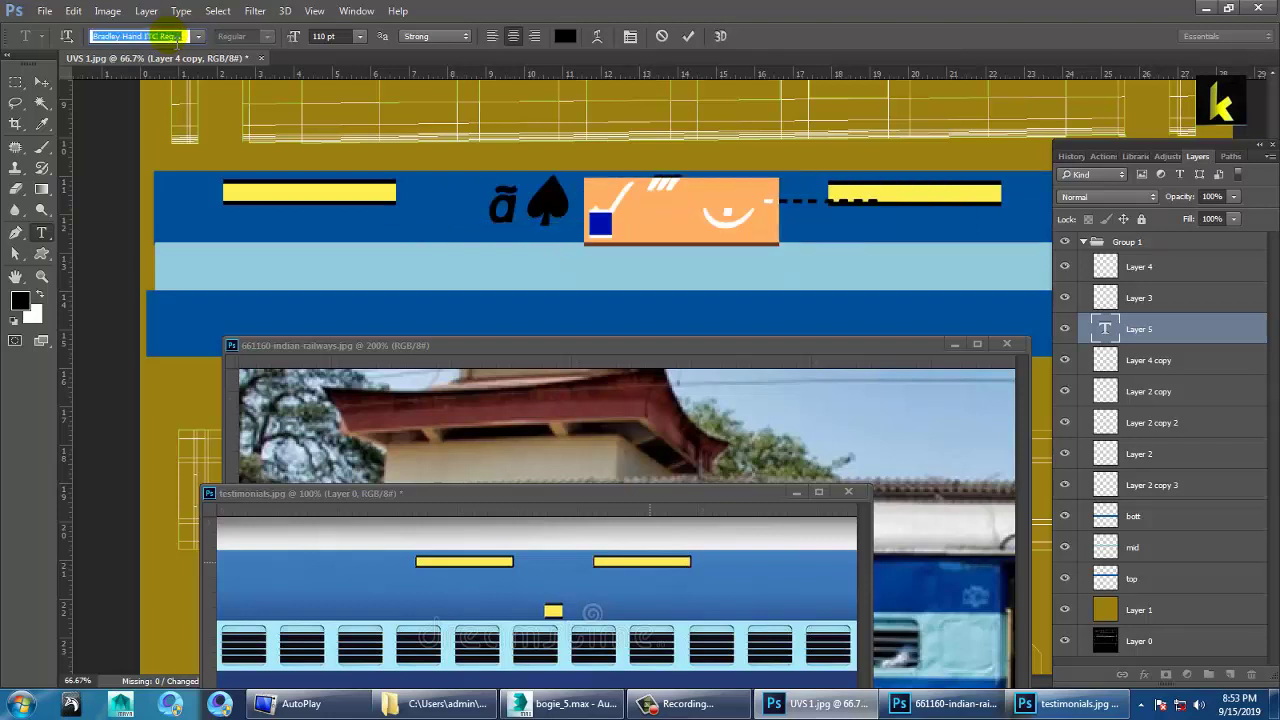
{"action": "key", "text": "Down"}
{"action": "key", "text": "Down"}
{"action": "key", "text": "Down"}
{"action": "key", "text": "Down"}
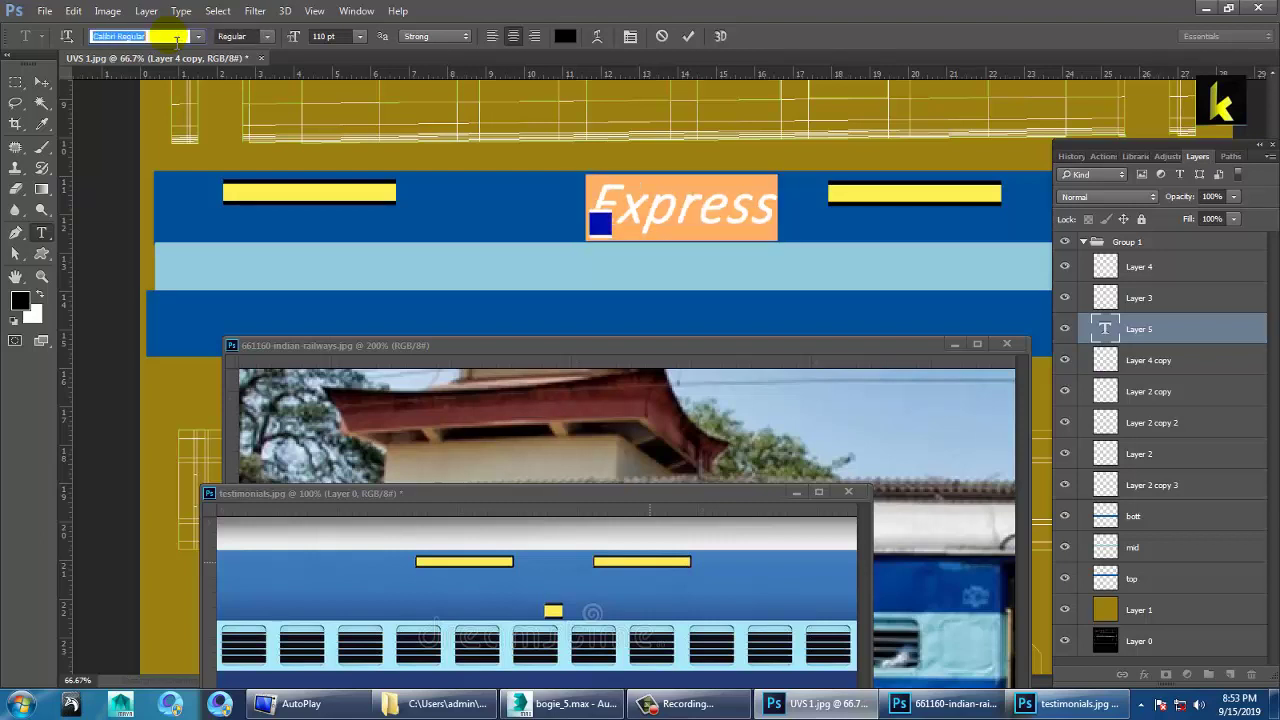
{"action": "key", "text": "Down"}
{"action": "key", "text": "Down"}
{"action": "key", "text": "Down"}
{"action": "key", "text": "Down"}
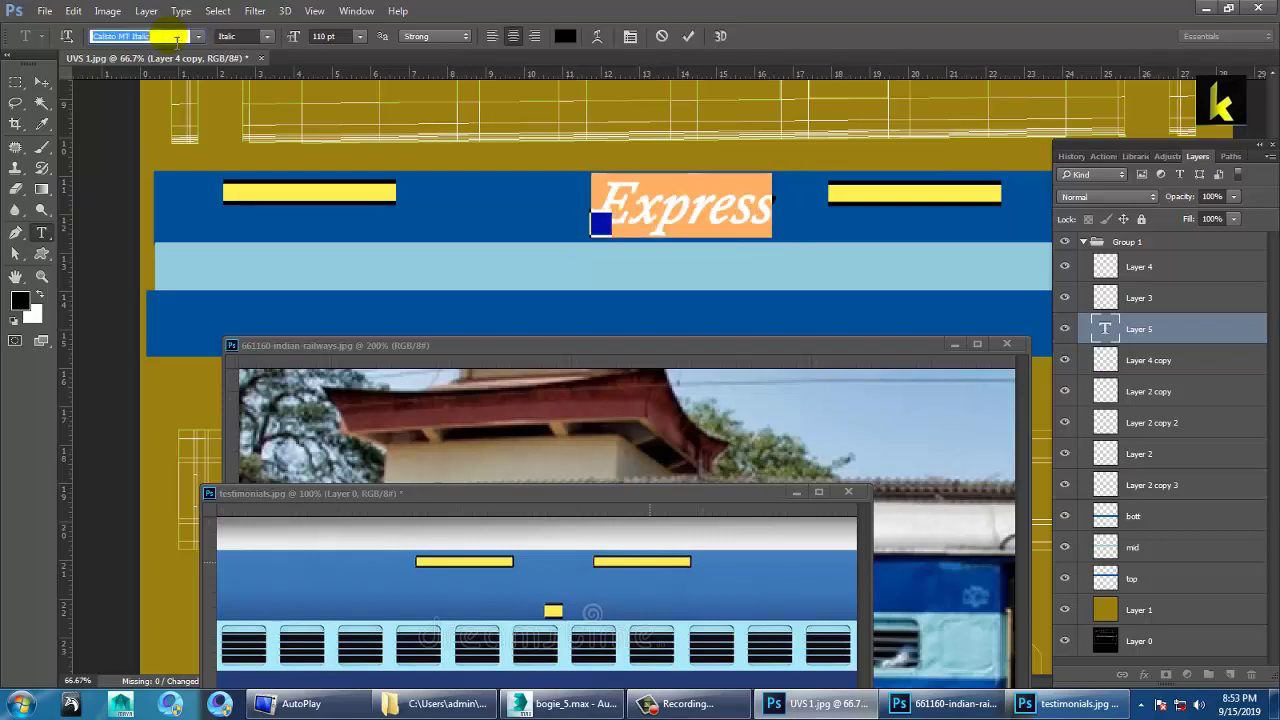
{"action": "key", "text": "Down"}
{"action": "key", "text": "Down"}
{"action": "key", "text": "Down"}
{"action": "key", "text": "Down"}
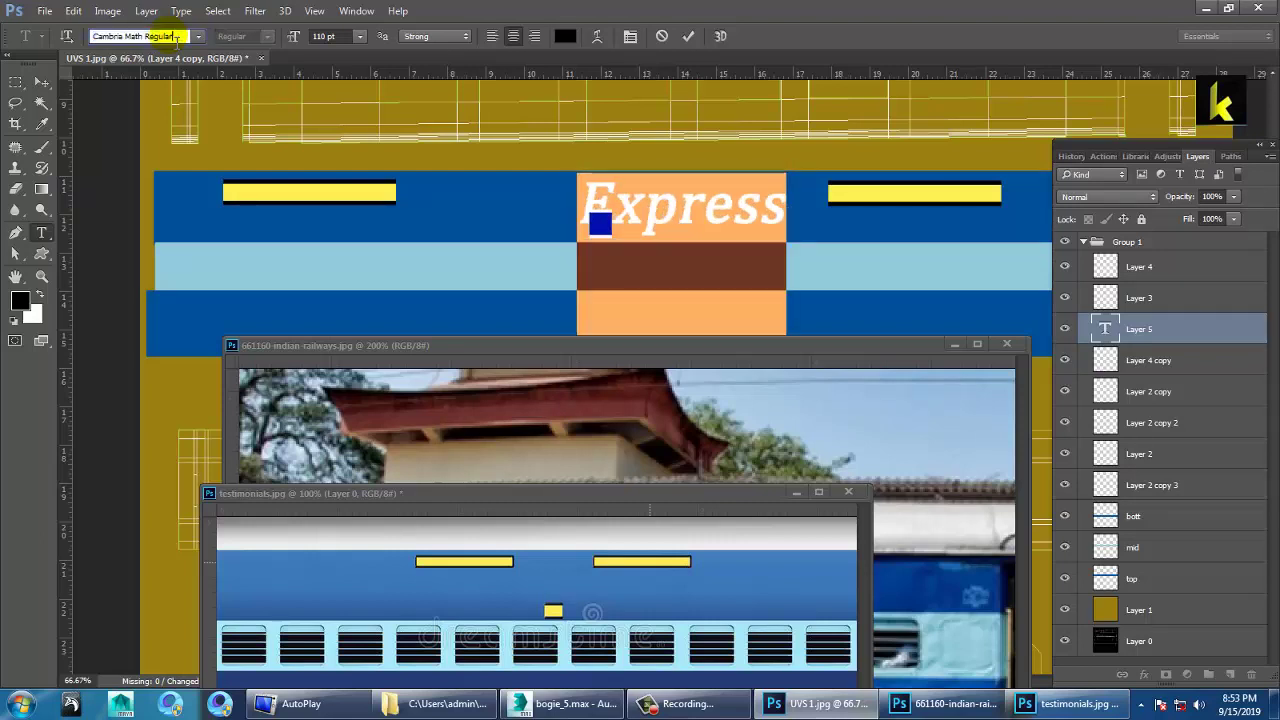
{"action": "key", "text": "Down"}
{"action": "key", "text": "Down"}
{"action": "key", "text": "Down"}
{"action": "key", "text": "Down"}
{"action": "key", "text": "Down"}
{"action": "key", "text": "Down"}
{"action": "key", "text": "Down"}
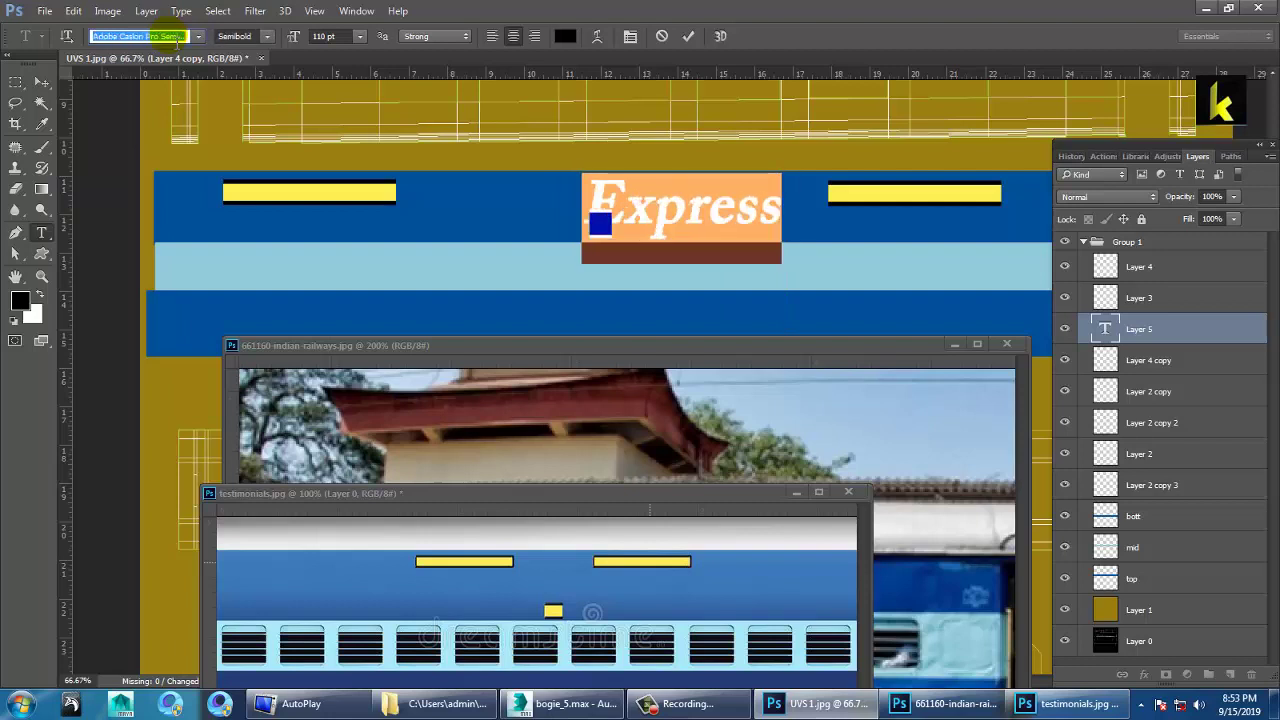
{"action": "key", "text": "Down"}
{"action": "key", "text": "Down"}
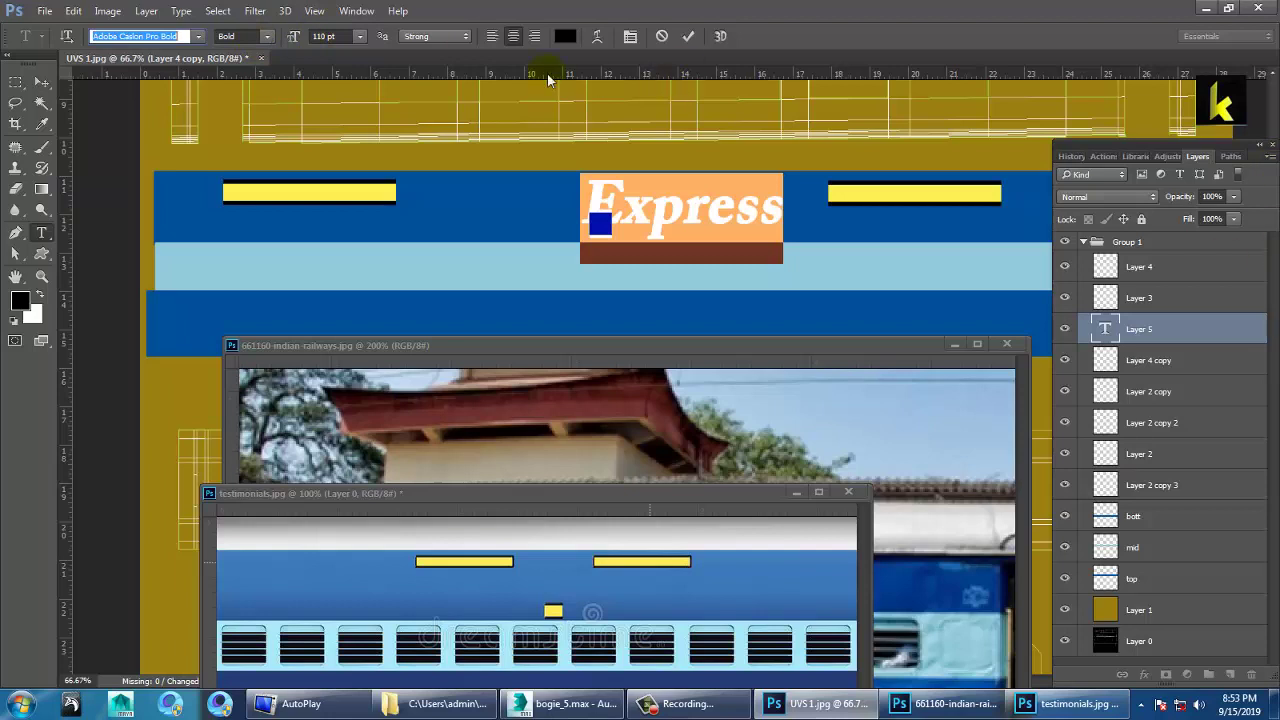
{"action": "left_click", "coordinate": [268, 37]}
{"action": "left_click", "coordinate": [262, 49]}
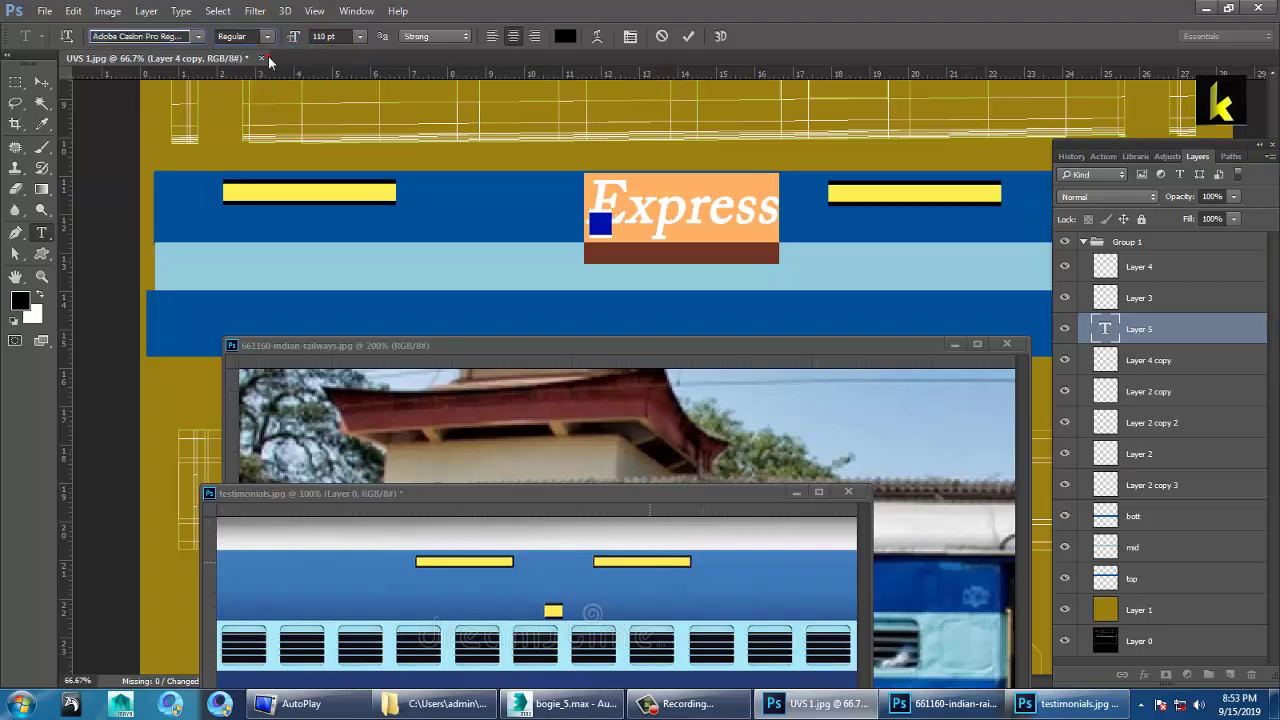
{"action": "left_click", "coordinate": [186, 37]}
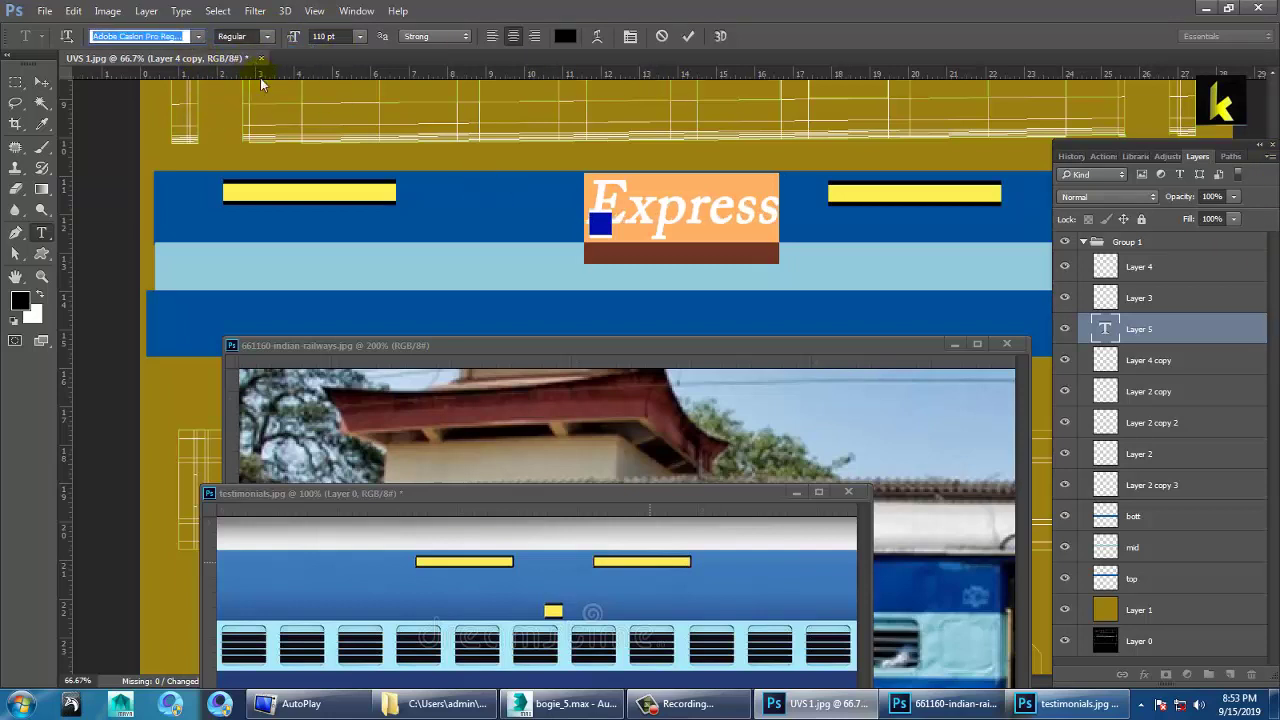
Scale the "Express" text down with Free Transform, fit it onto one yellow name plate, and place a copy on the other plate
{"action": "left_click", "coordinate": [42, 82]}
{"action": "left_click", "coordinate": [537, 206]}
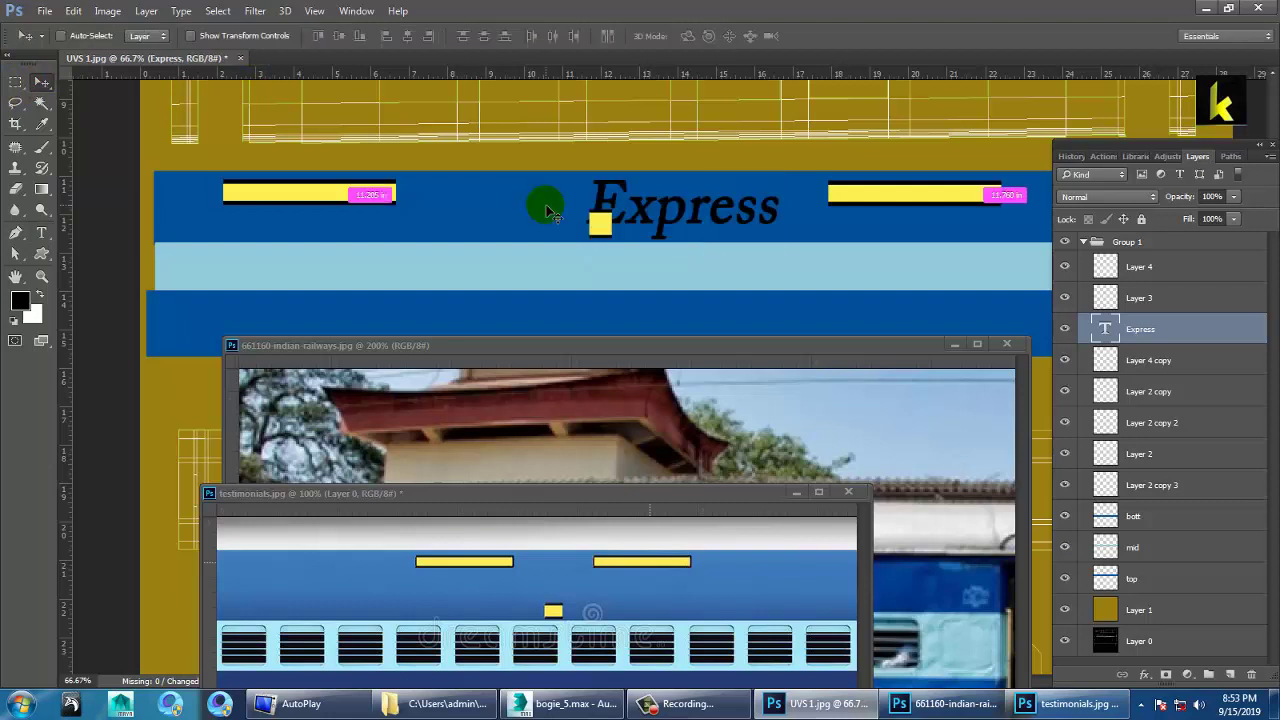
{"action": "key", "text": "ctrl+t"}
{"action": "left_click_drag", "start_coordinate": [779, 262], "coordinate": [264, 192]}
{"action": "key", "text": "Return"}
{"action": "key", "text": "ctrl+t"}
{"action": "key", "text": "Return"}
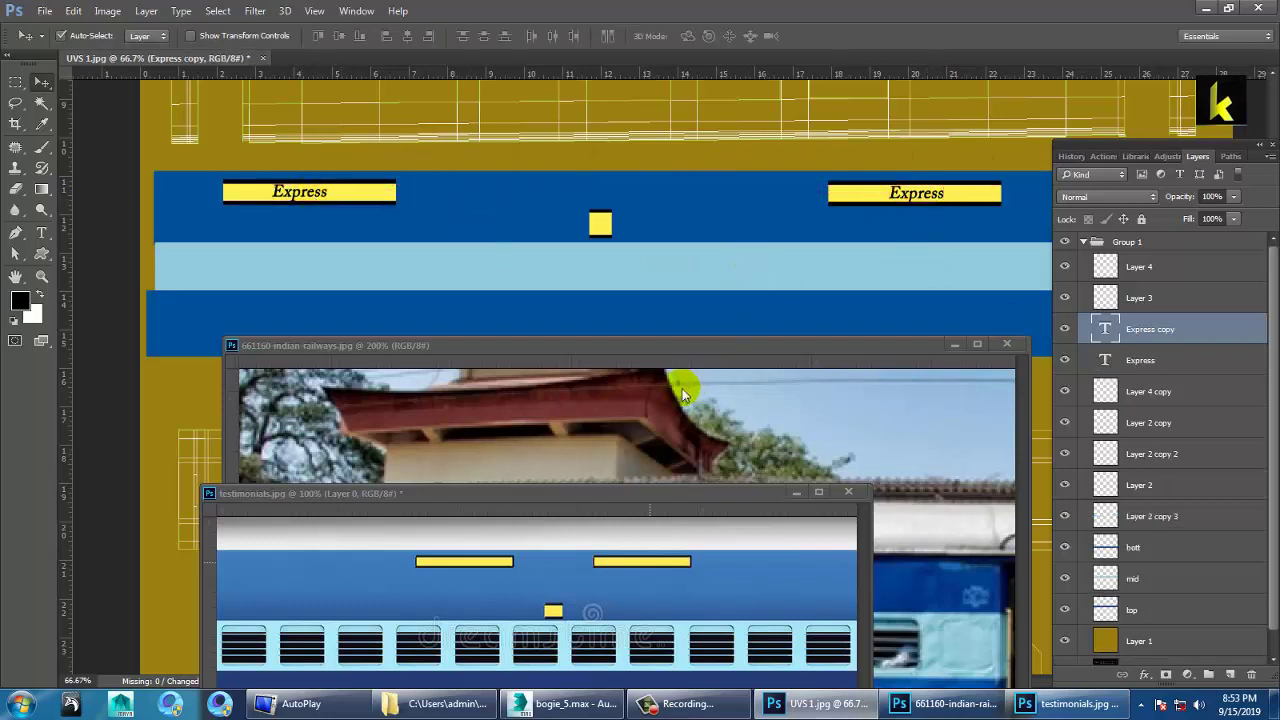
Check the sleeper coach photo 661160-indian-railways.jpg, minimize it and return to the UVS 1.jpg document
{"action": "left_click_drag", "start_coordinate": [657, 361], "coordinate": [656, 168]}
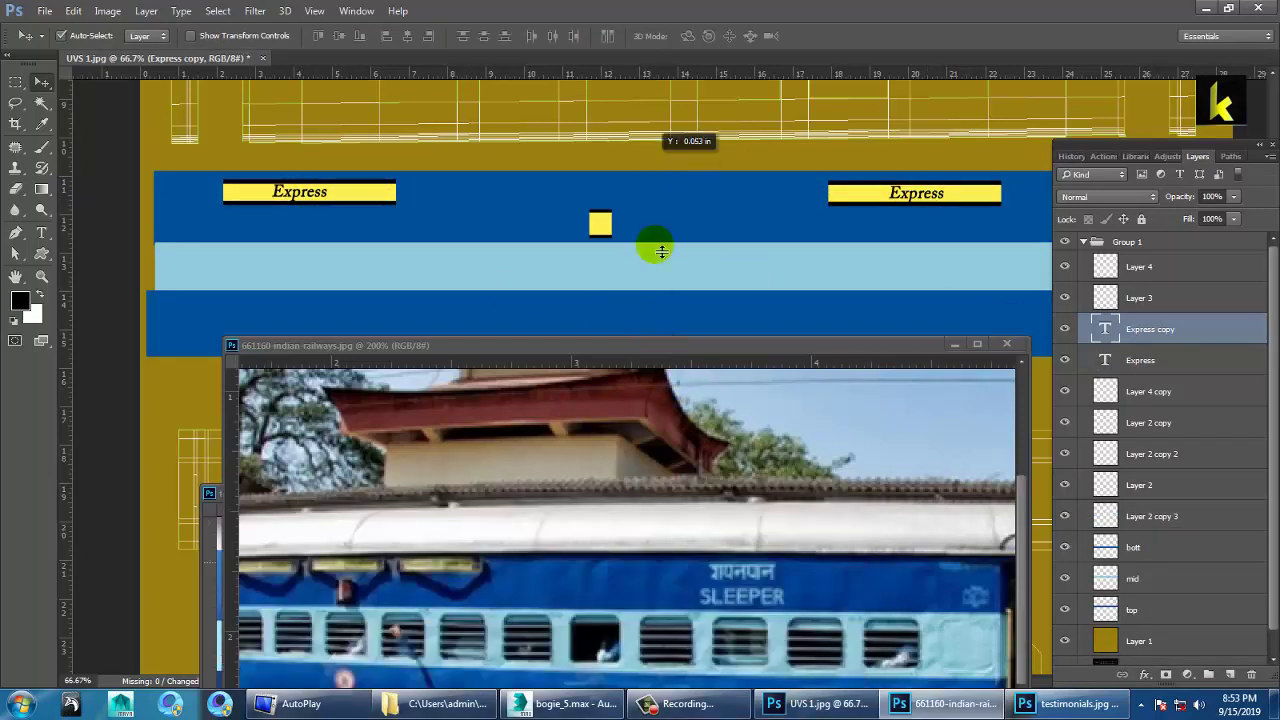
{"action": "left_click_drag", "start_coordinate": [686, 345], "coordinate": [639, 377]}
{"action": "left_click", "coordinate": [909, 376]}
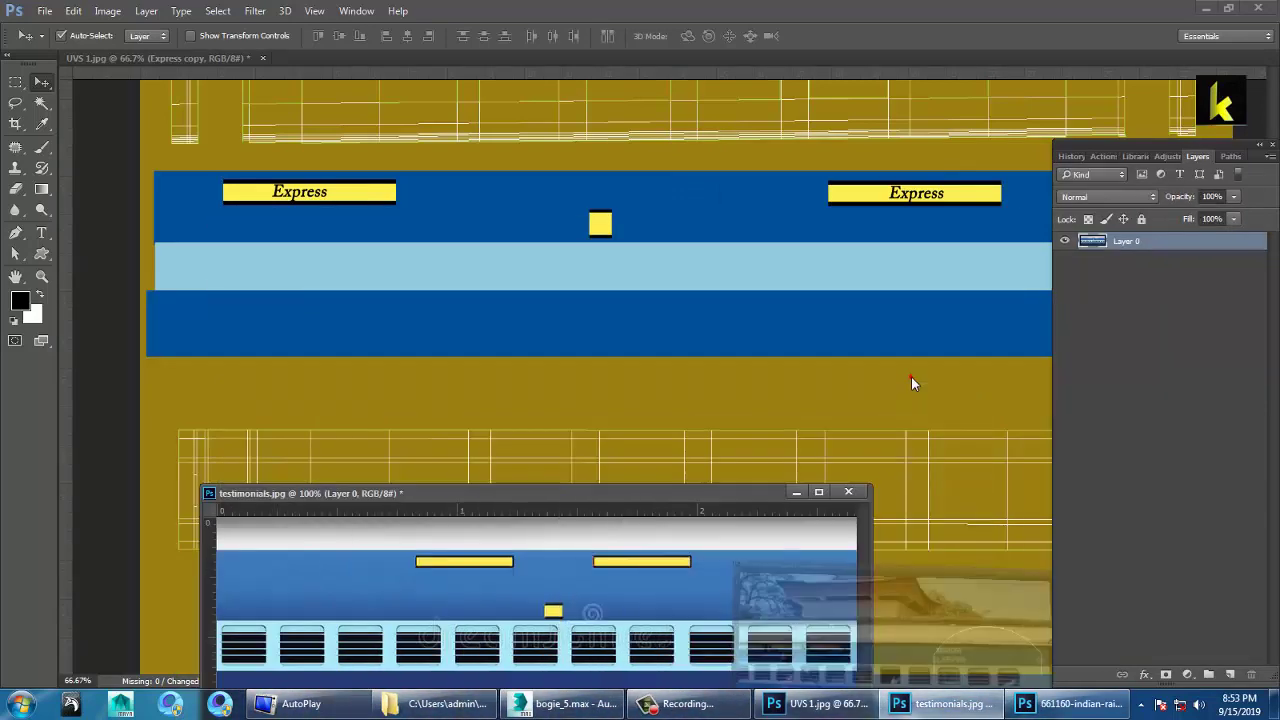
{"action": "left_click", "coordinate": [736, 226]}
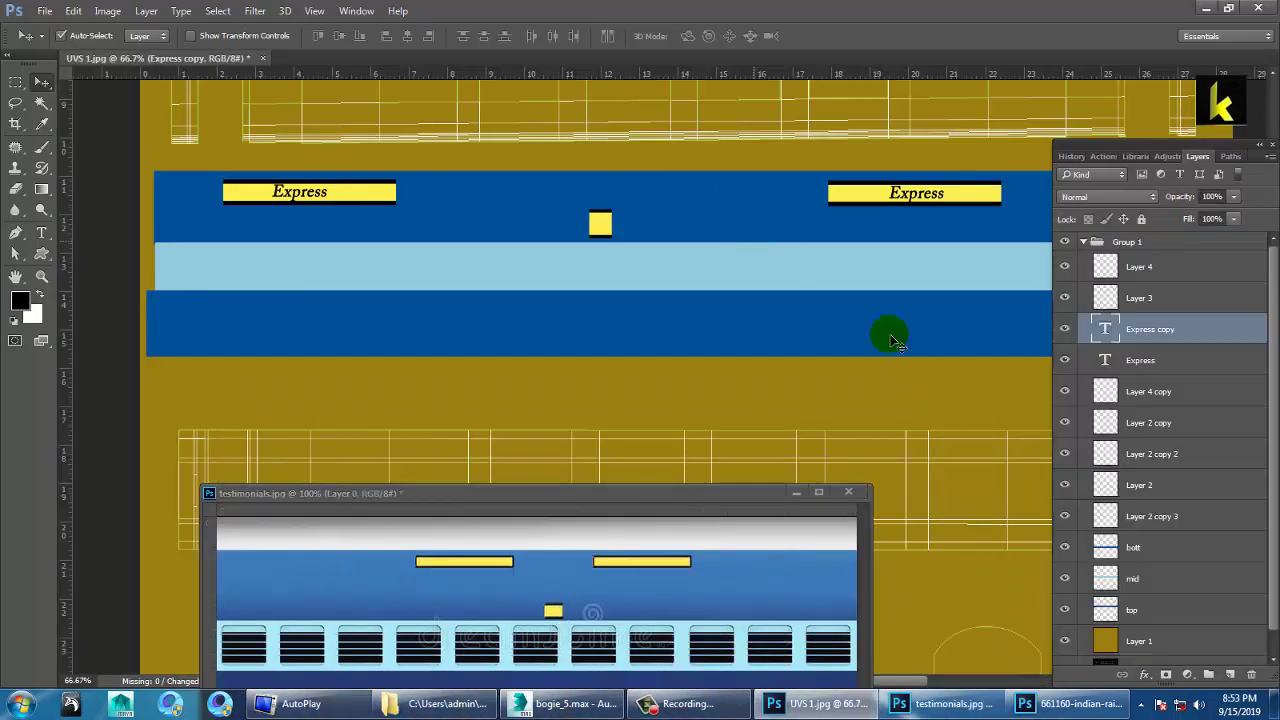
Apply the Add Noise filter to the upper blue band's layer "top" with an amount of 1.51% and Uniform distribution
{"action": "left_click", "coordinate": [716, 196]}
{"action": "left_click", "coordinate": [1064, 587]}
{"action": "left_click", "coordinate": [1064, 587]}
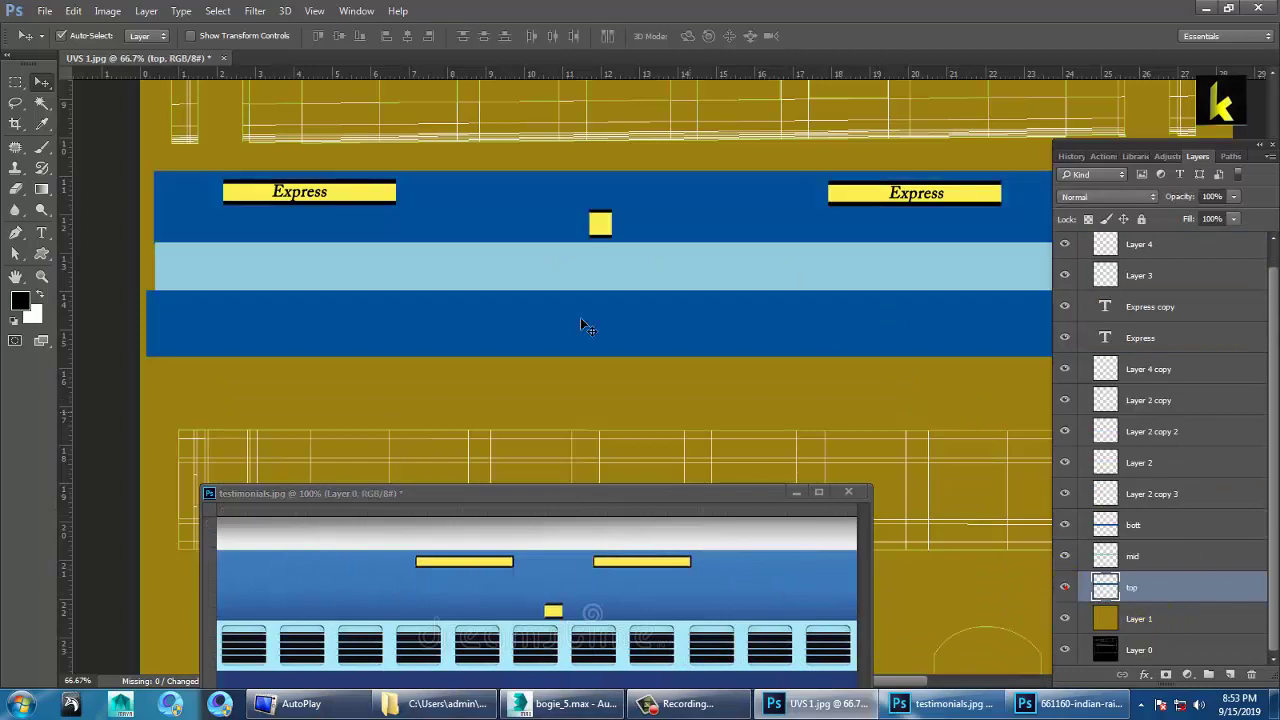
{"action": "left_click", "coordinate": [255, 11]}
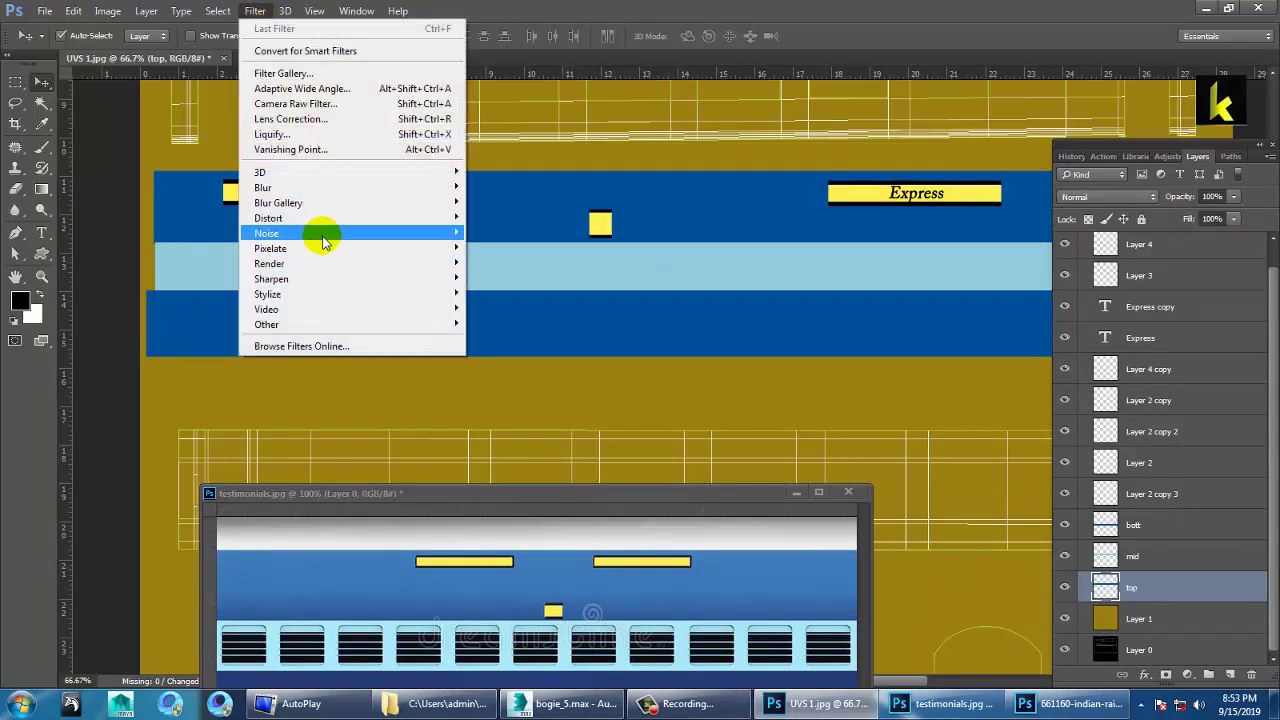
{"action": "mouse_move", "coordinate": [323, 233]}
{"action": "left_click", "coordinate": [535, 236]}
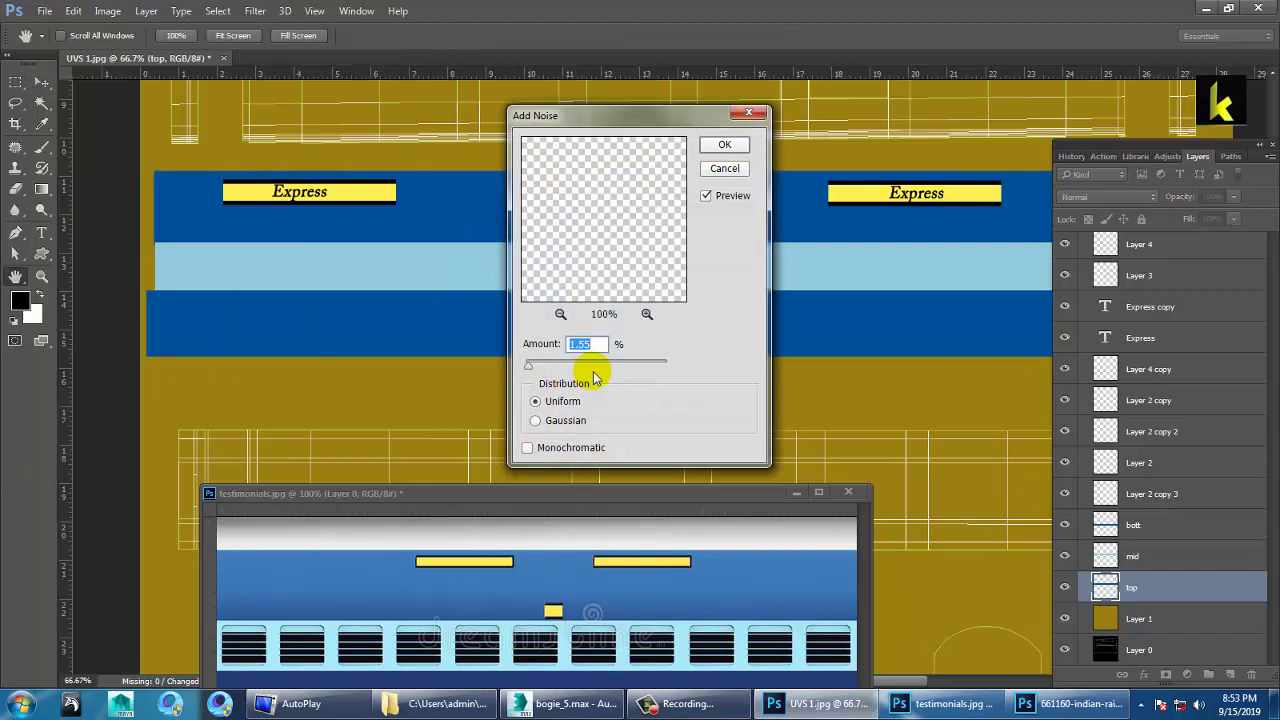
{"action": "left_click_drag", "start_coordinate": [527, 364], "coordinate": [530, 371]}
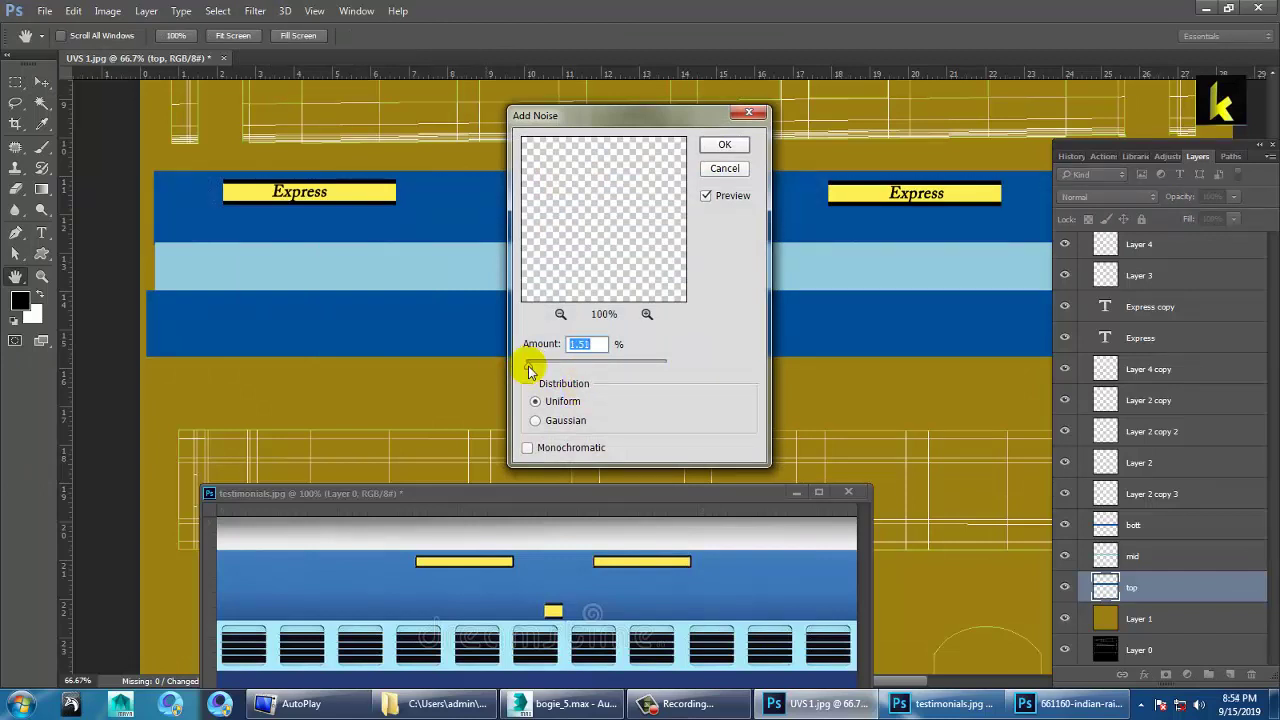
{"action": "left_click", "coordinate": [724, 144]}
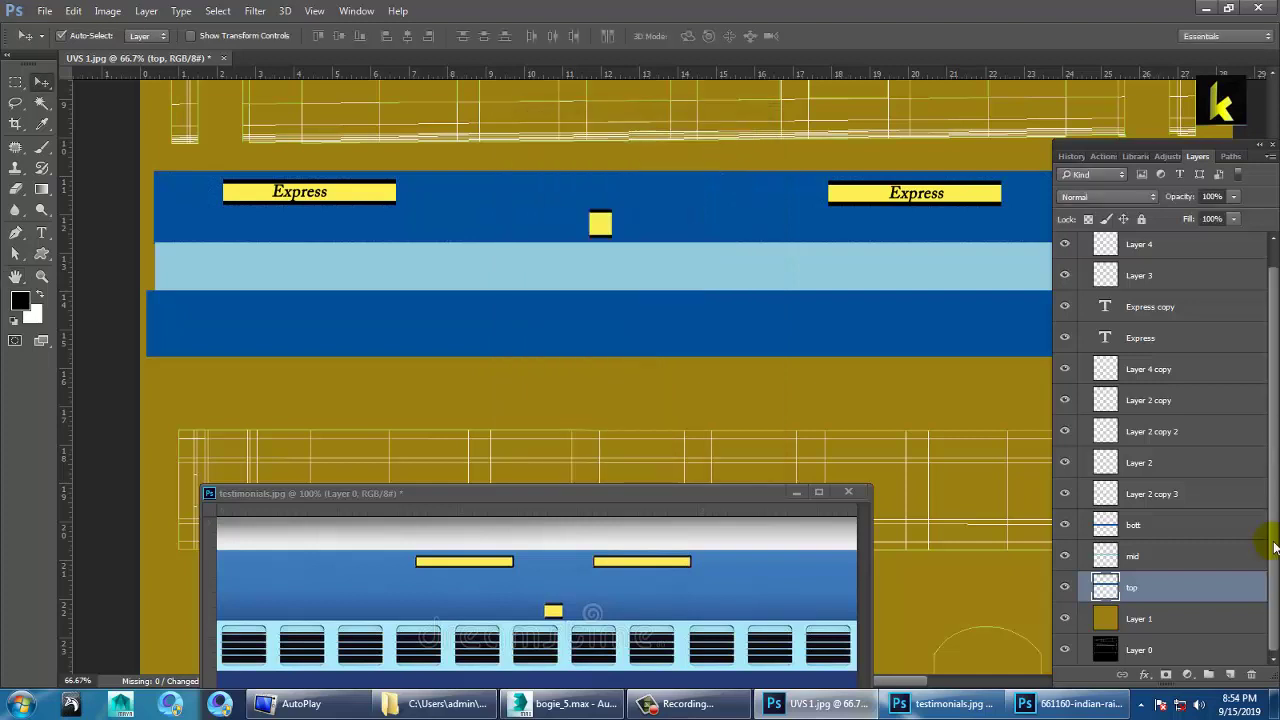
{"action": "left_click", "coordinate": [1156, 536]}
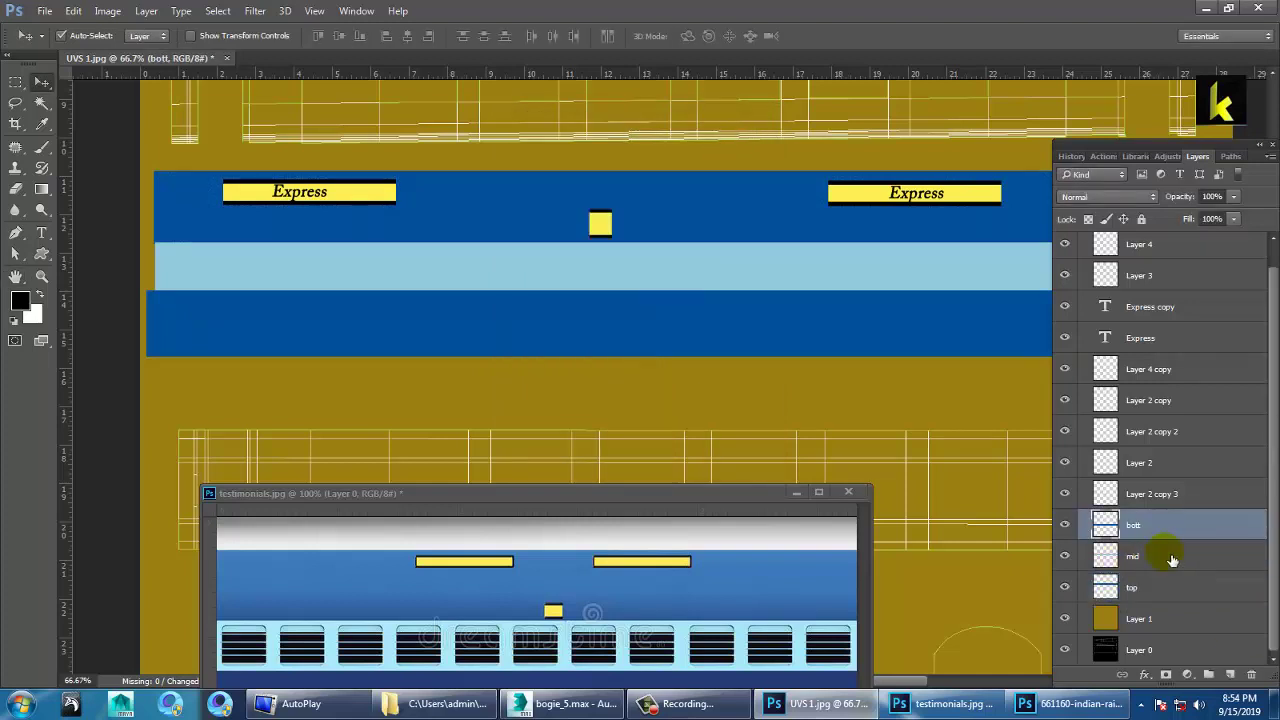
{"action": "left_click", "coordinate": [1166, 552], "text": "ctrl"}
{"action": "left_click", "coordinate": [254, 11]}
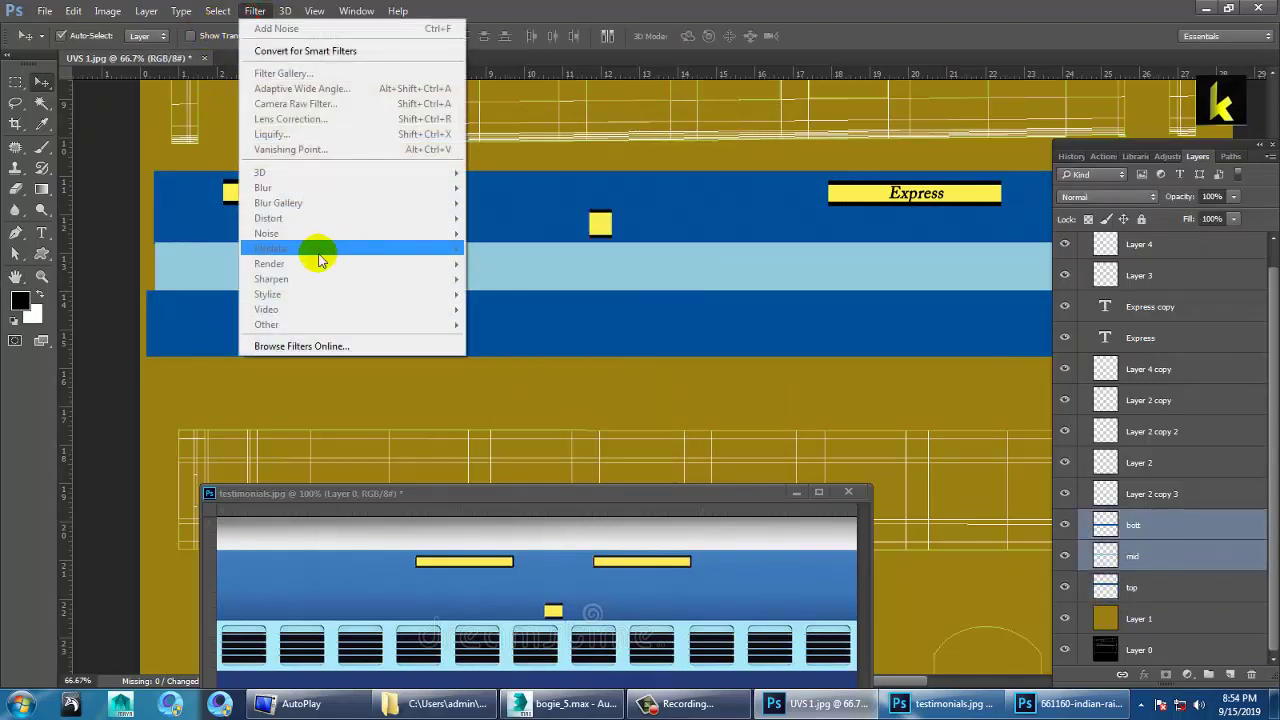
Apply the Add Noise filter to the light blue band's layer "mid" at 1.51% with Uniform distribution
{"action": "left_click", "coordinate": [1176, 557]}
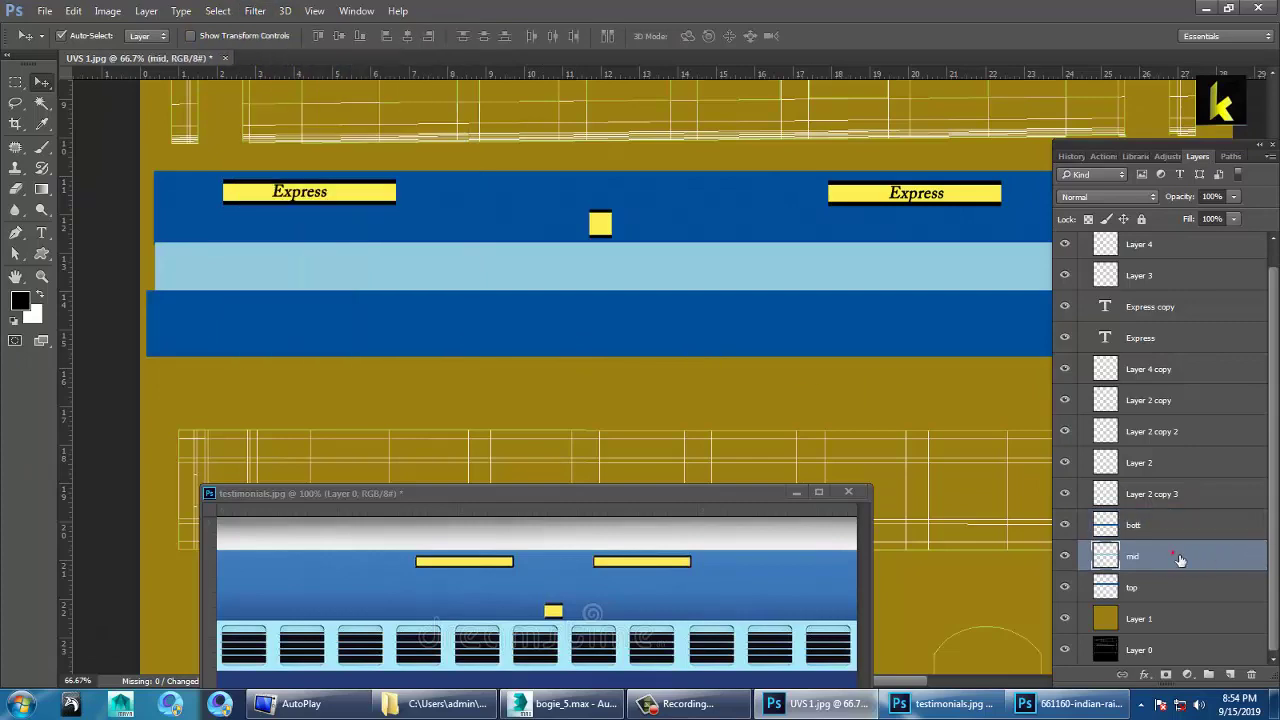
{"action": "left_click", "coordinate": [254, 11]}
{"action": "mouse_move", "coordinate": [363, 231]}
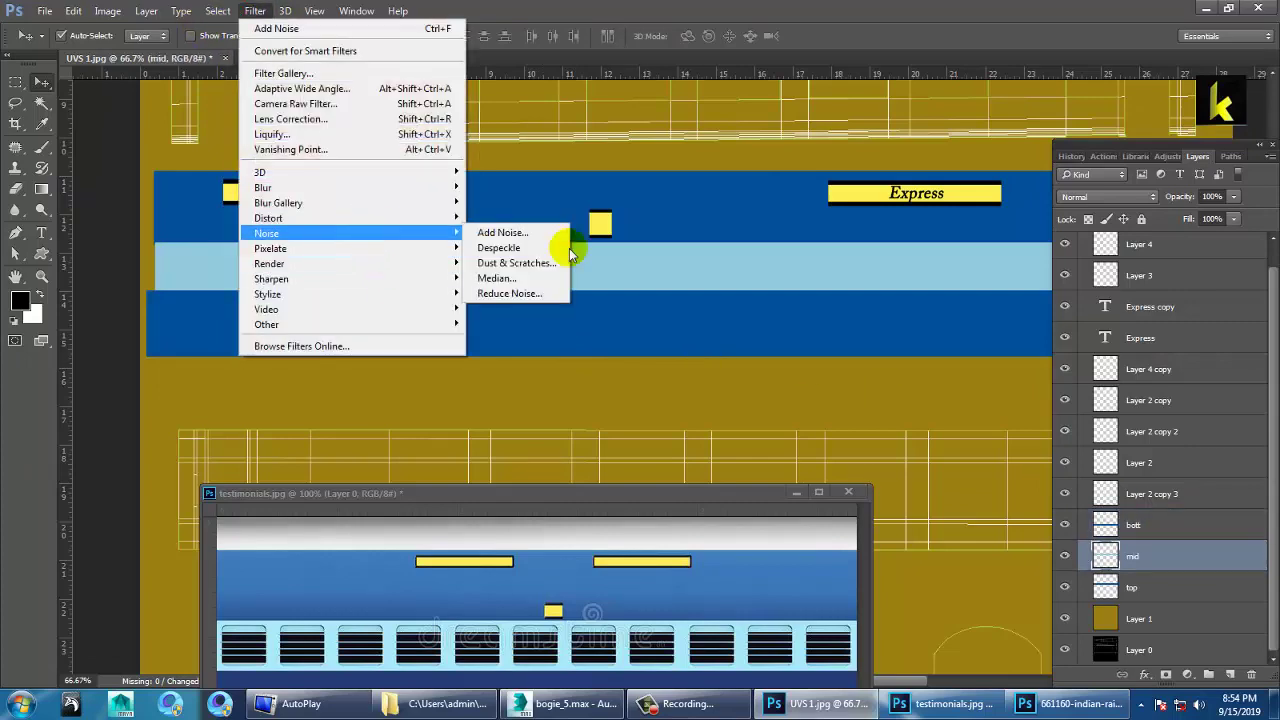
{"action": "left_click", "coordinate": [500, 232]}
{"action": "left_click", "coordinate": [742, 156]}
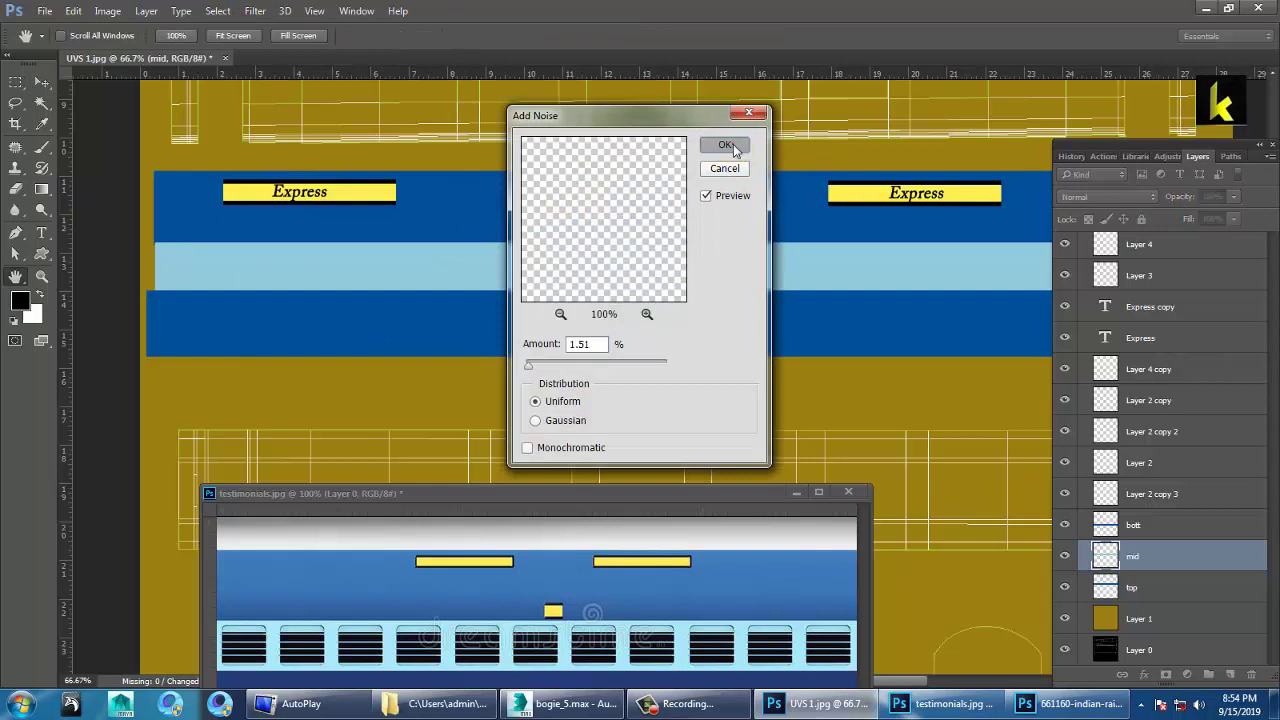
{"action": "key", "text": "v"}
Apply the Add Noise filter to the lower blue band's layer "bott" at 1.51% with Uniform distribution
{"action": "left_click", "coordinate": [859, 350]}
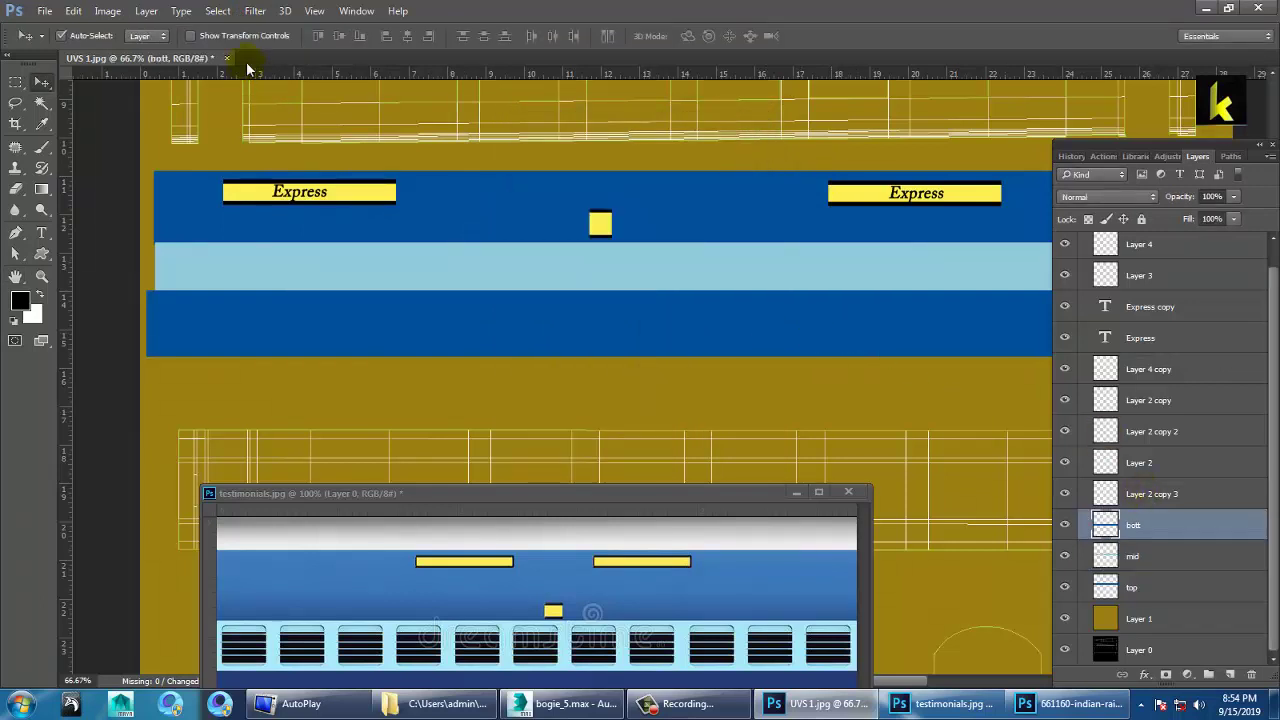
{"action": "left_click", "coordinate": [254, 11]}
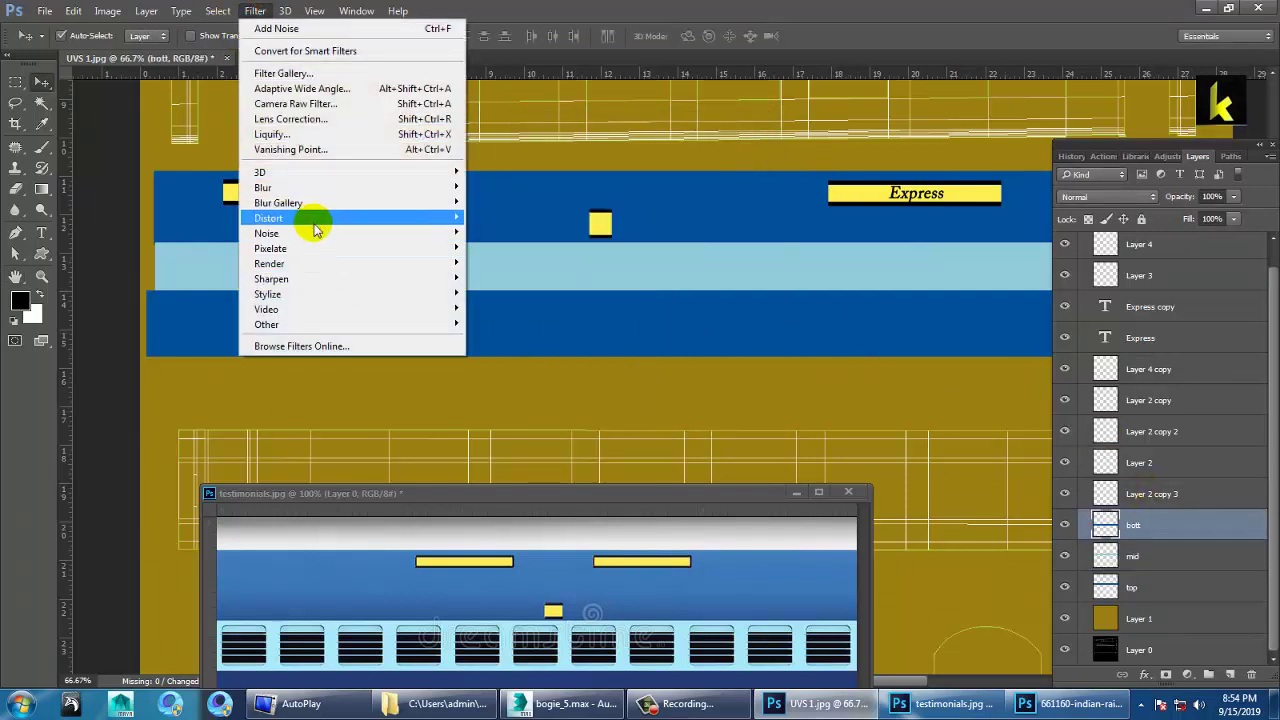
{"action": "mouse_move", "coordinate": [366, 232]}
{"action": "left_click", "coordinate": [494, 234]}
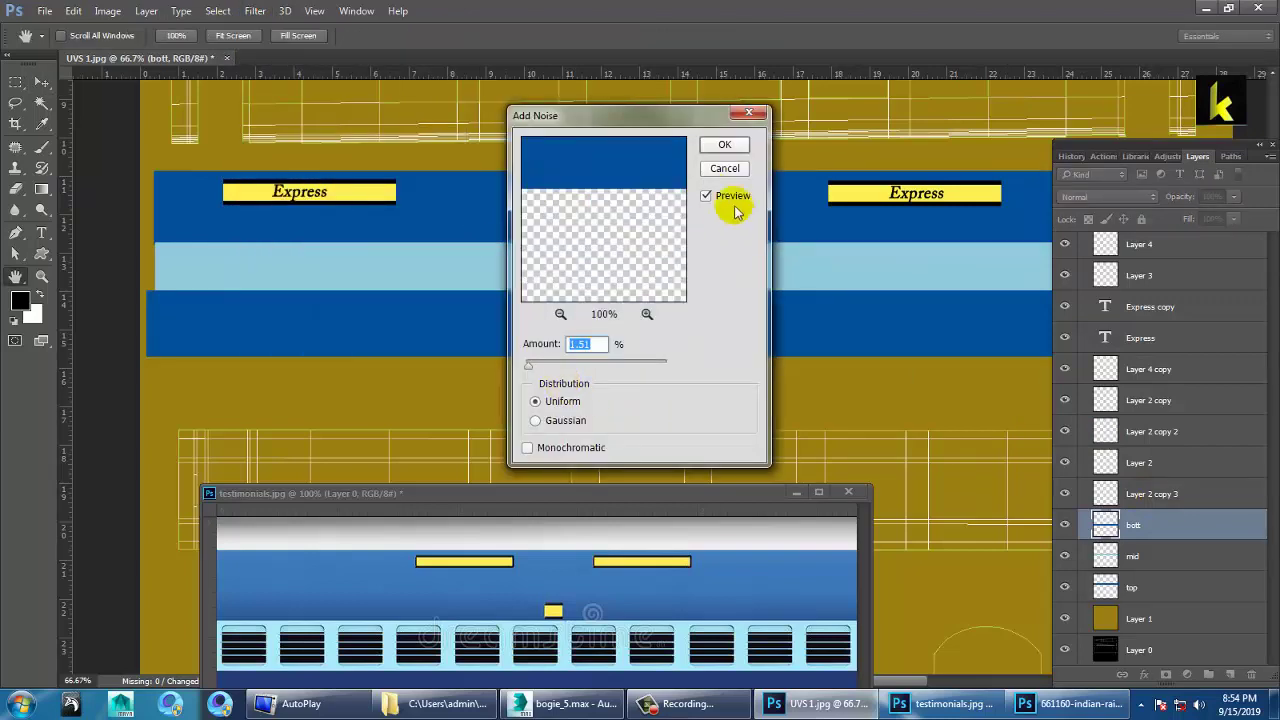
{"action": "left_click", "coordinate": [724, 144]}
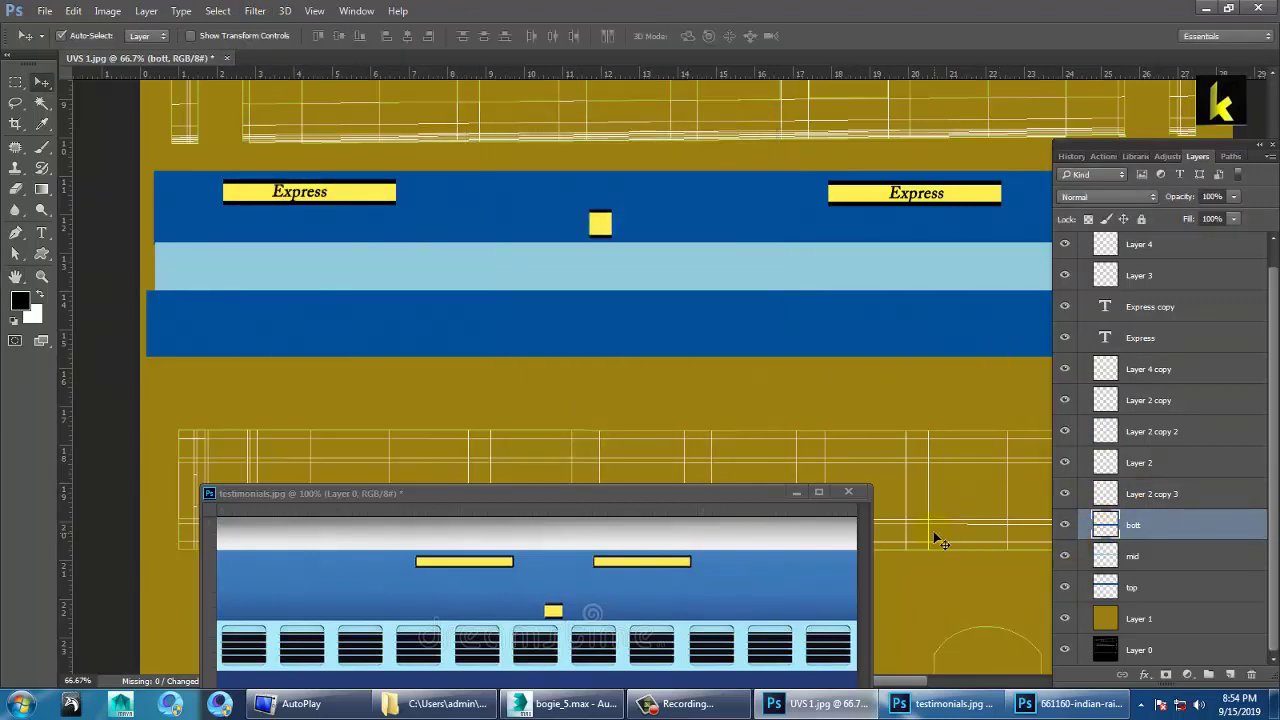
Hide the UV wireframe on Layer 0 and the ochre background on Layer 1, leaving the coach artwork on transparency
{"action": "key", "text": "ctrl+minus"}
{"action": "key", "text": "ctrl+minus"}
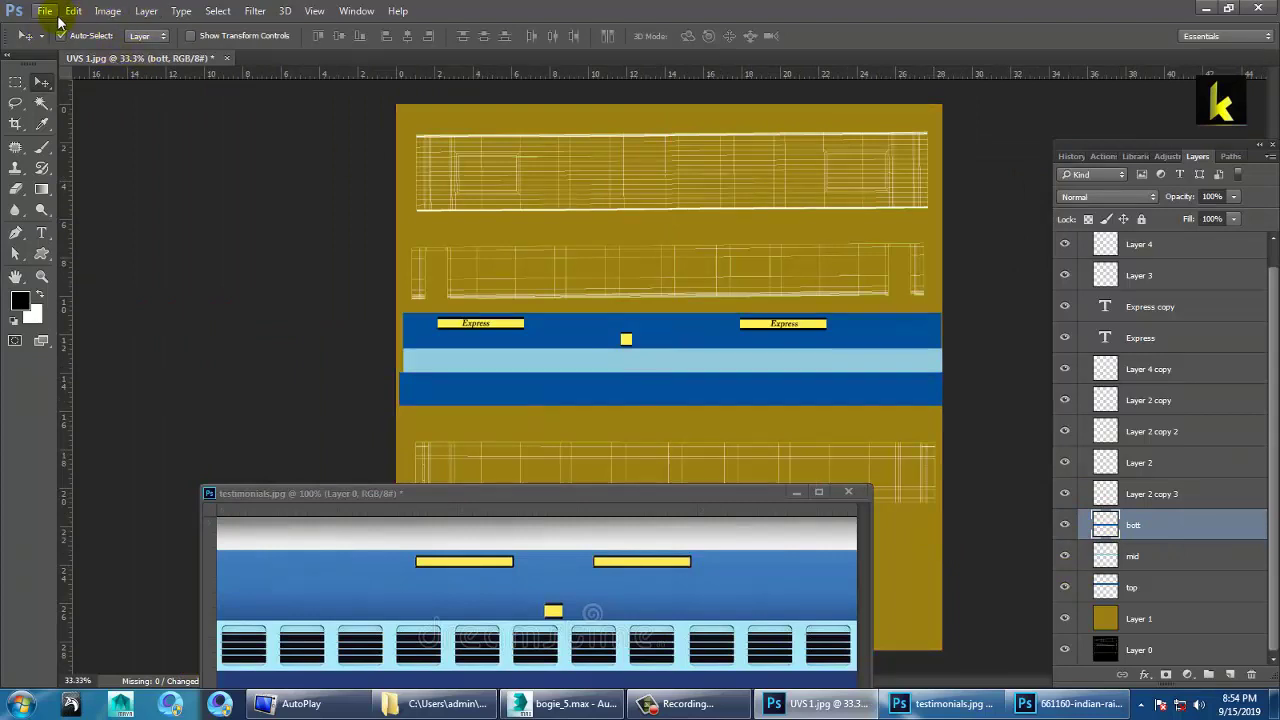
{"action": "left_click", "coordinate": [44, 12]}
{"action": "left_click", "coordinate": [1064, 649]}
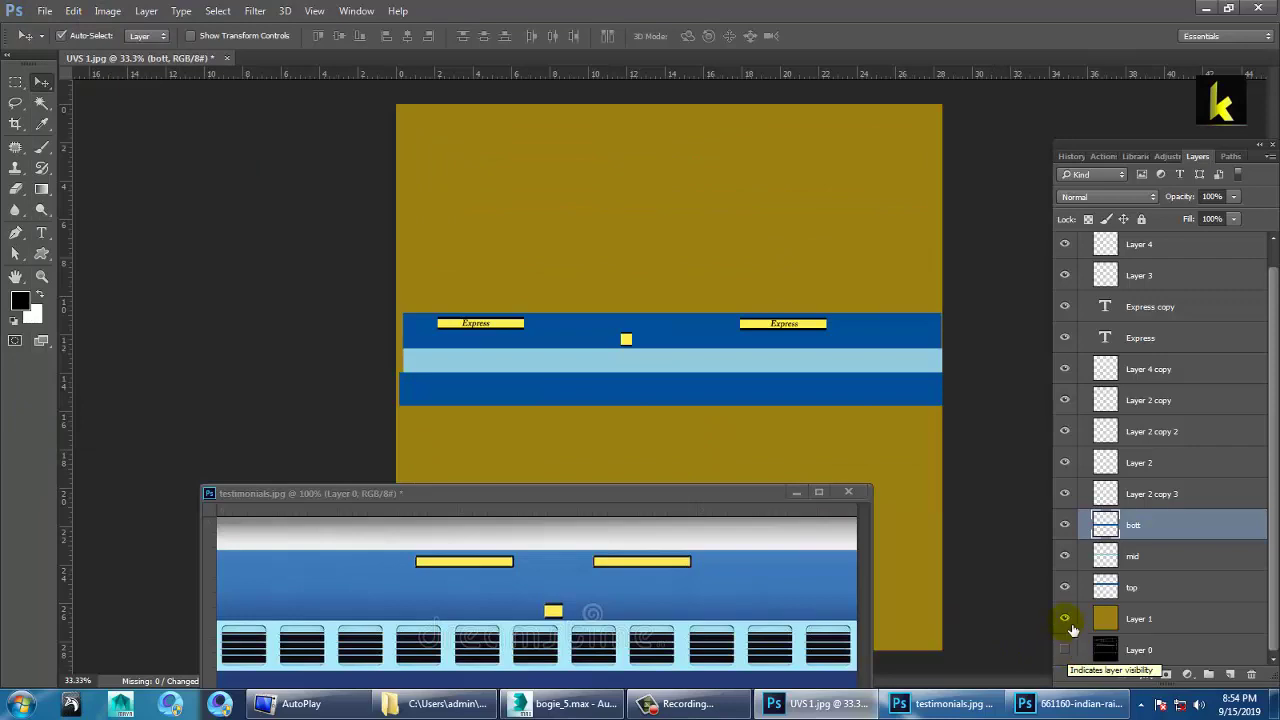
{"action": "left_click", "coordinate": [1068, 620]}
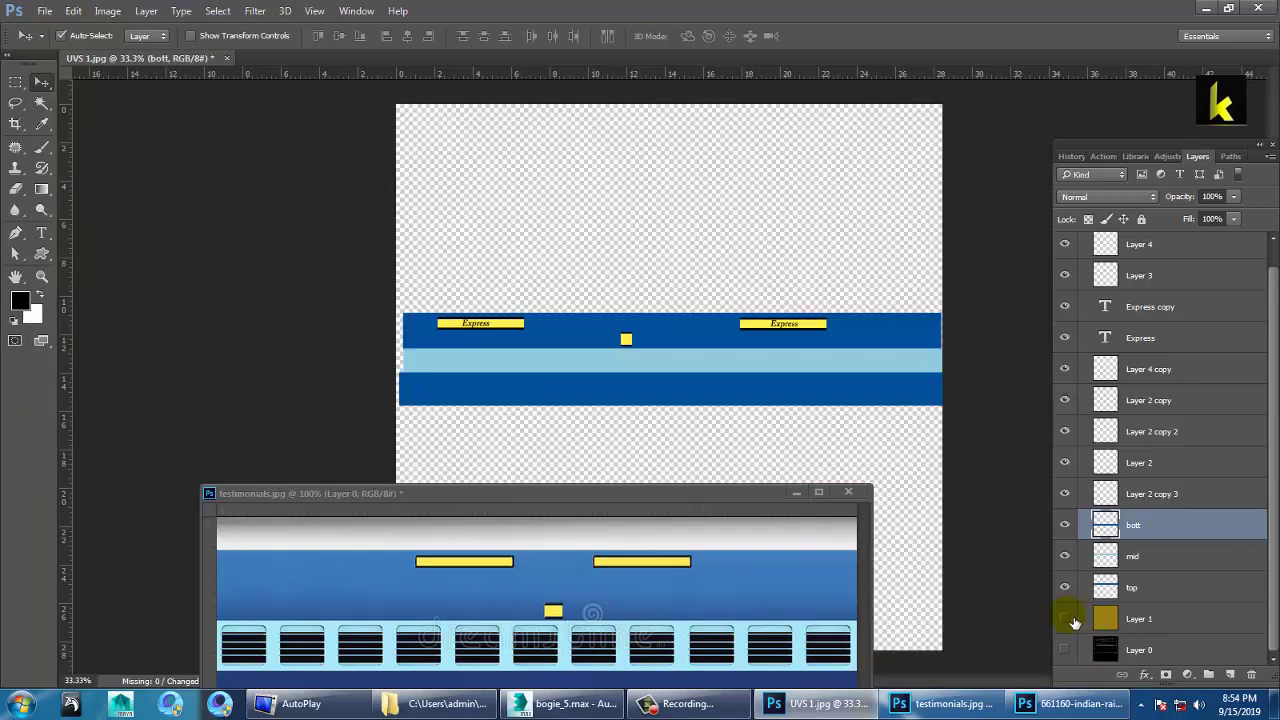
Show the UV wireframe on Layer 0 and the ochre background on Layer 1 again
{"action": "left_click", "coordinate": [43, 12]}
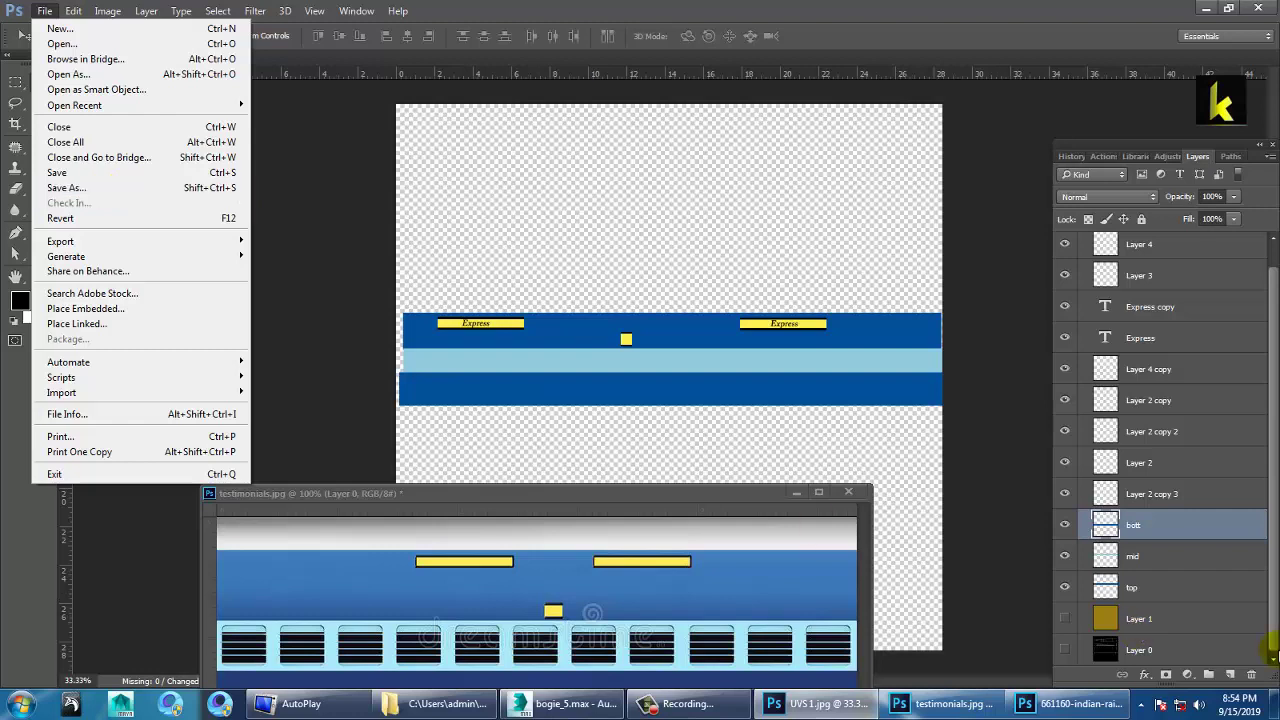
{"action": "left_click", "coordinate": [1127, 640]}
{"action": "left_click", "coordinate": [1135, 648]}
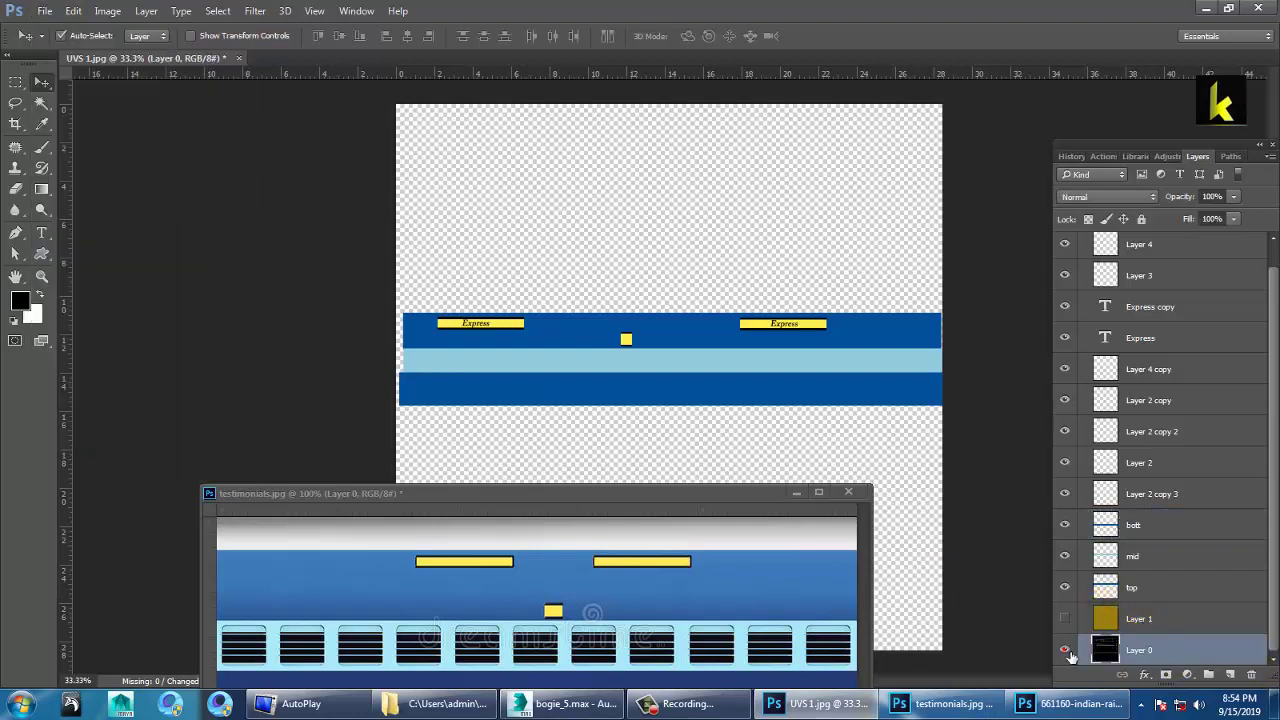
{"action": "left_click", "coordinate": [1065, 650]}
{"action": "left_click", "coordinate": [1065, 619]}
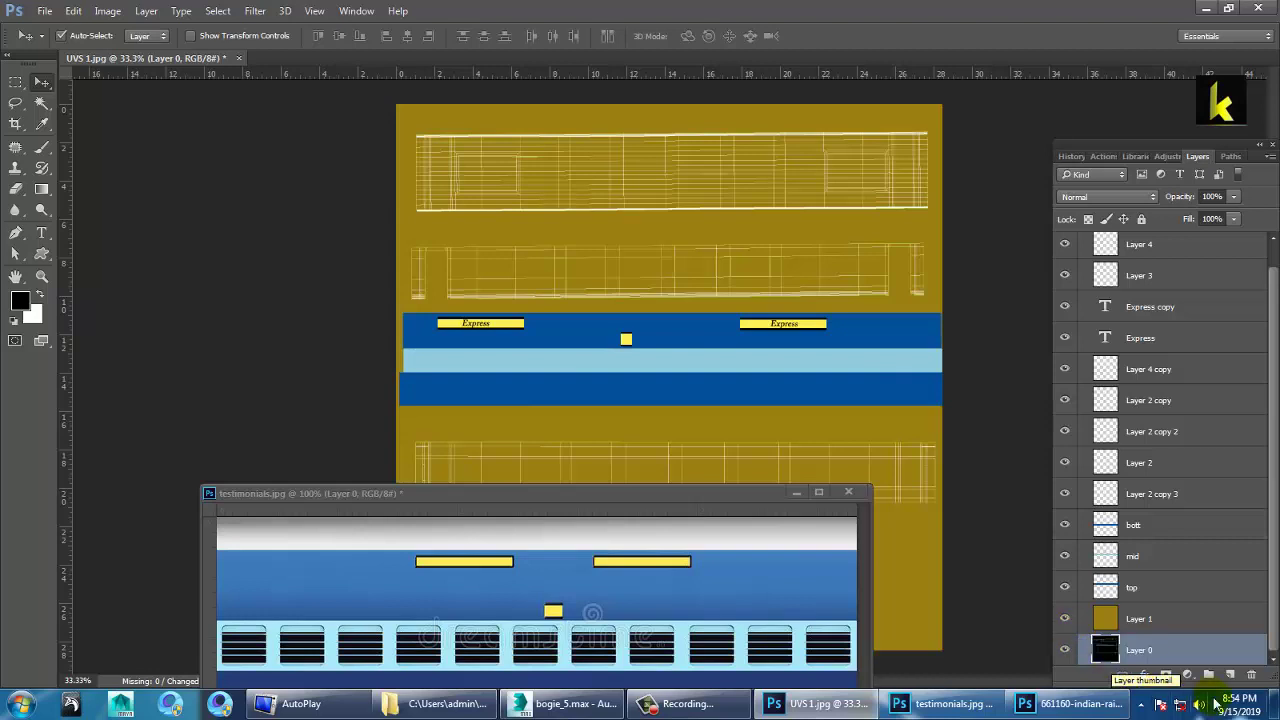
Toggle the visibility of the "top" and "mid" bands to check how they cover the UV wireframe
{"action": "left_click", "coordinate": [1065, 588]}
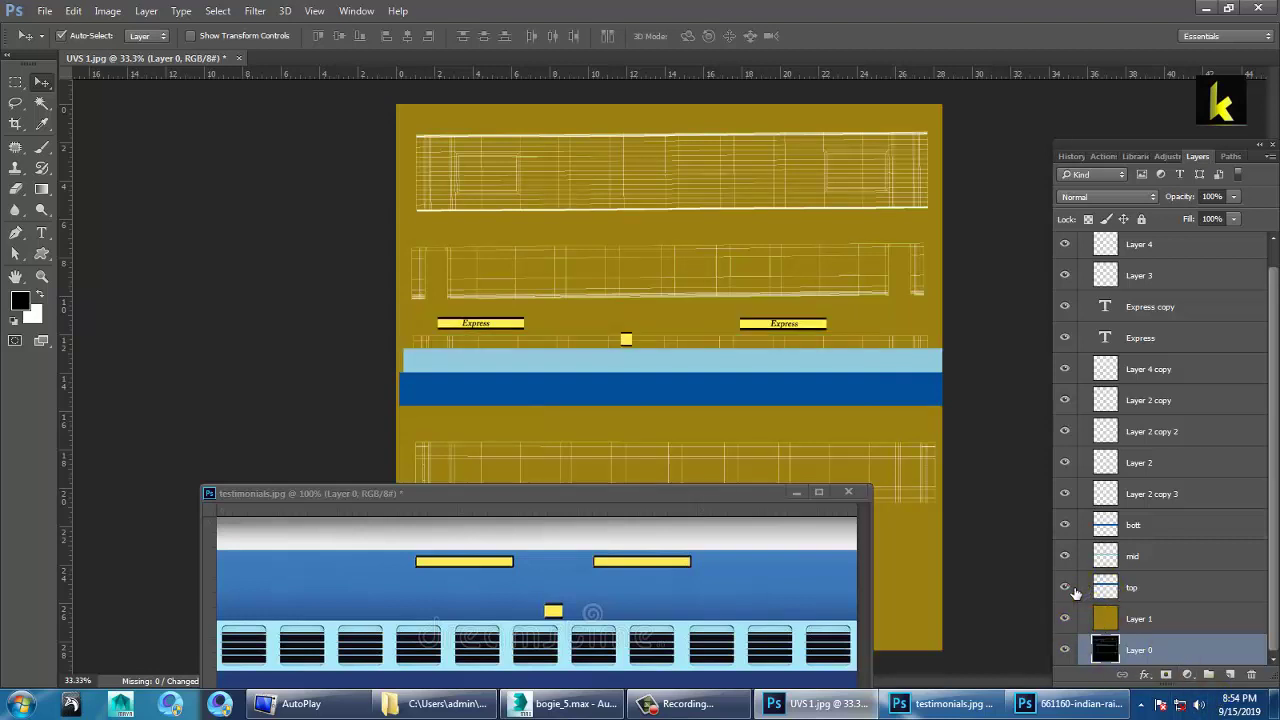
{"action": "left_click", "coordinate": [1065, 556]}
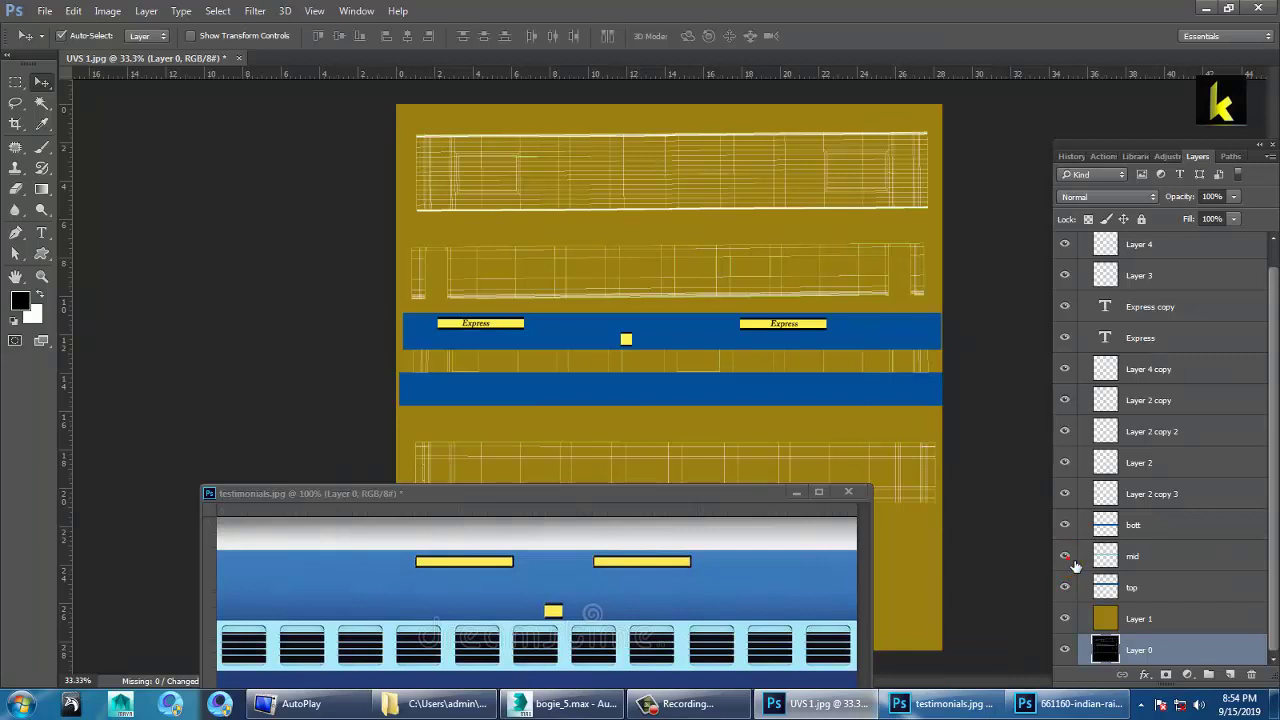
{"action": "left_click", "coordinate": [1068, 558]}
{"action": "left_click", "coordinate": [1068, 558]}
{"action": "left_click", "coordinate": [1068, 558]}
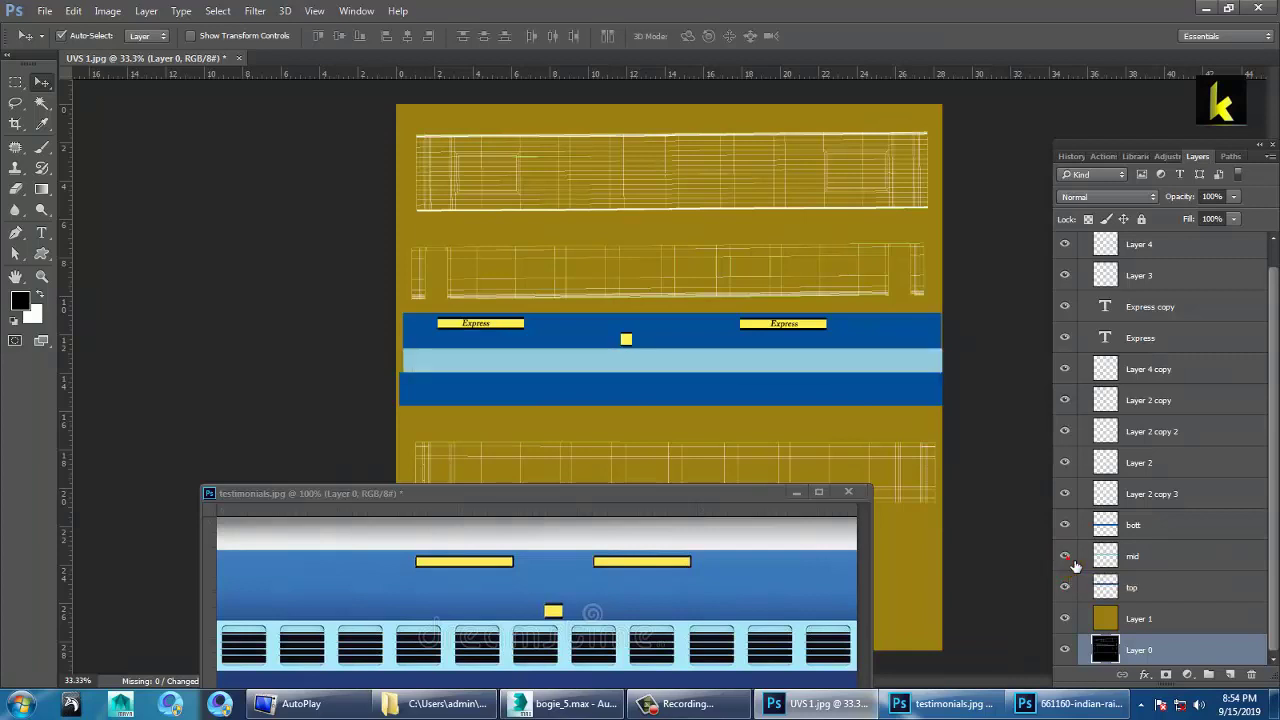
Hide the Layer 0 wireframe and save the artwork as the Photoshop file "texture 1 boggie" in the bogie uvs folder
{"action": "left_click", "coordinate": [1096, 648]}
{"action": "left_click", "coordinate": [1066, 652]}
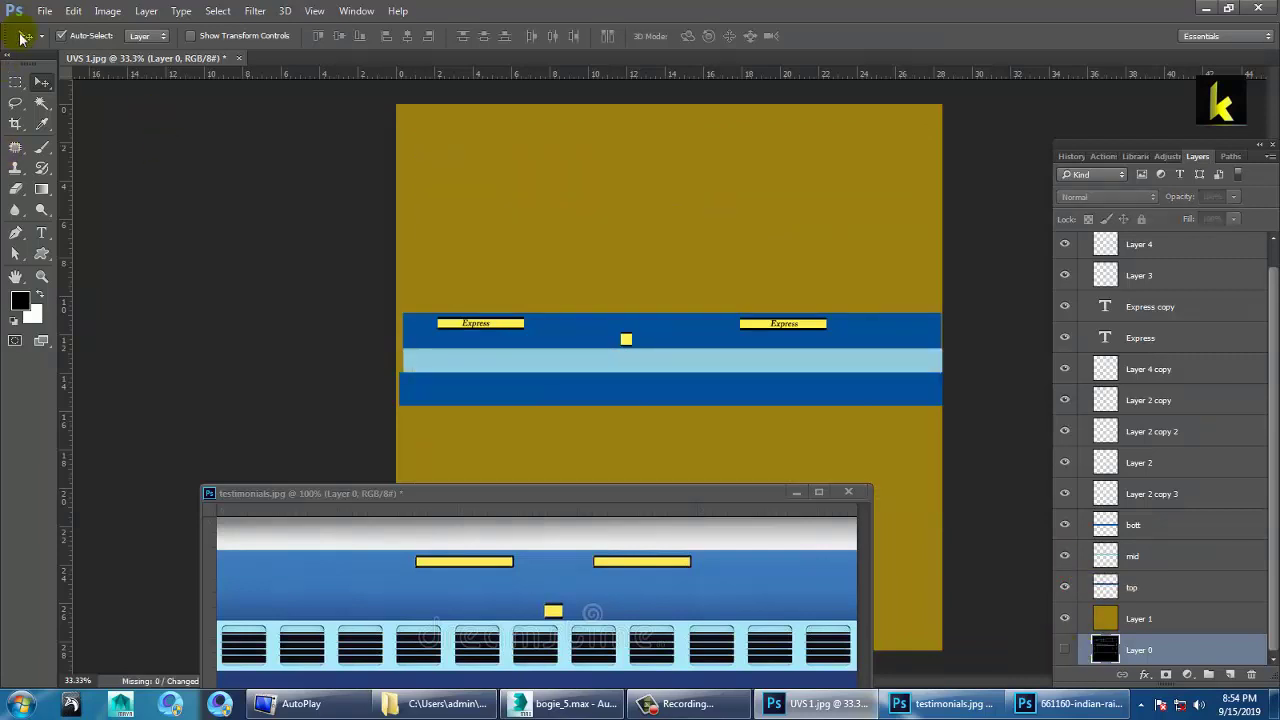
{"action": "left_click", "coordinate": [45, 11]}
{"action": "left_click", "coordinate": [102, 186]}
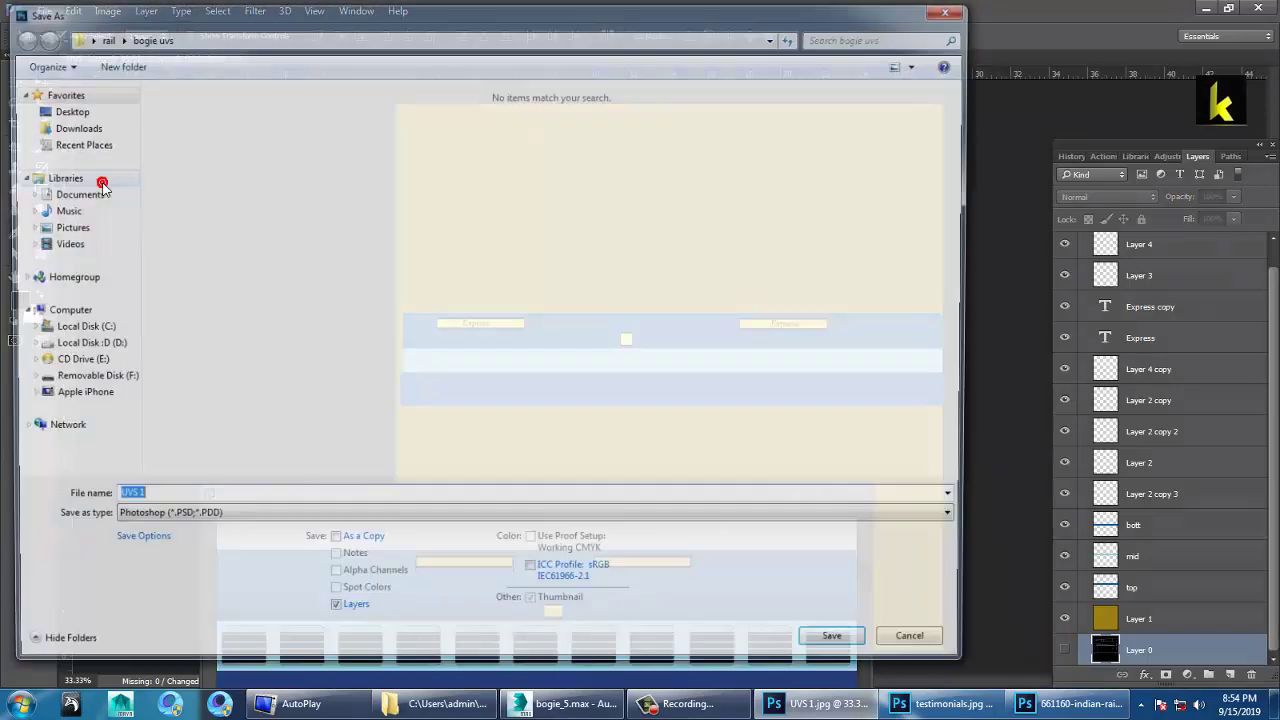
{"action": "left_click_drag", "start_coordinate": [192, 501], "coordinate": [49, 503]}
{"action": "type", "text": "texture1 boggie"}
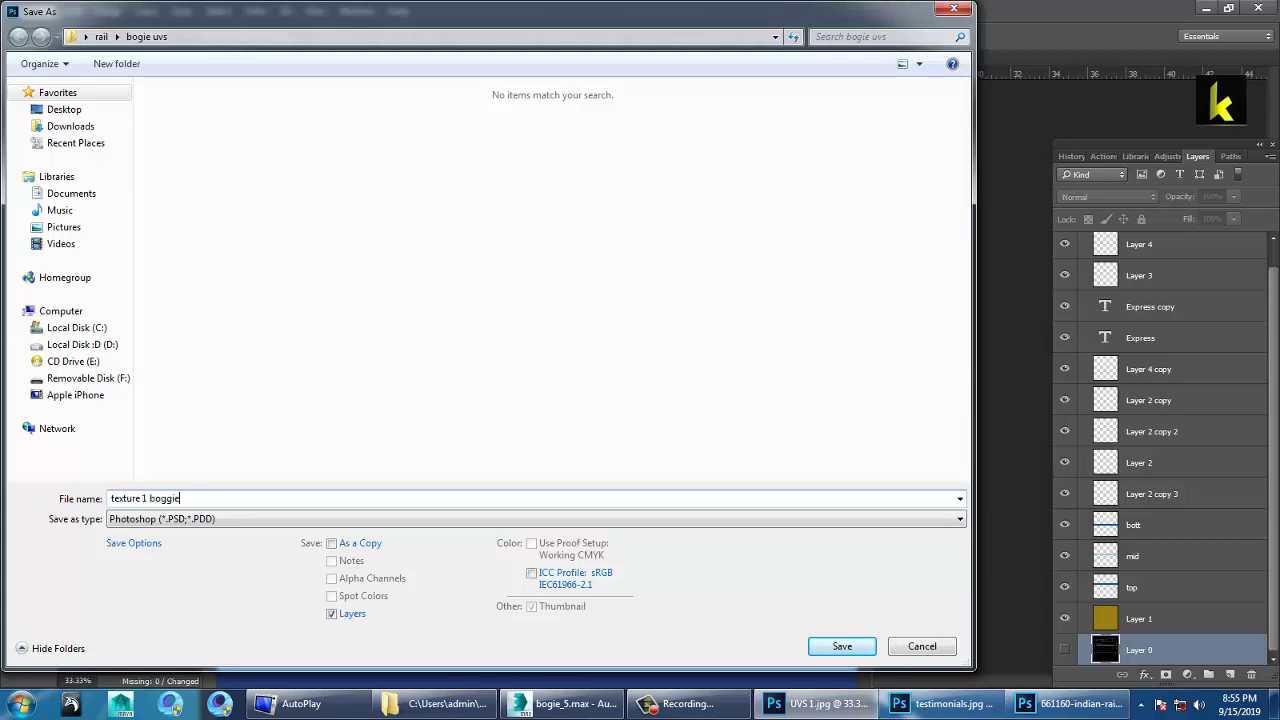
{"action": "left_click", "coordinate": [843, 647]}
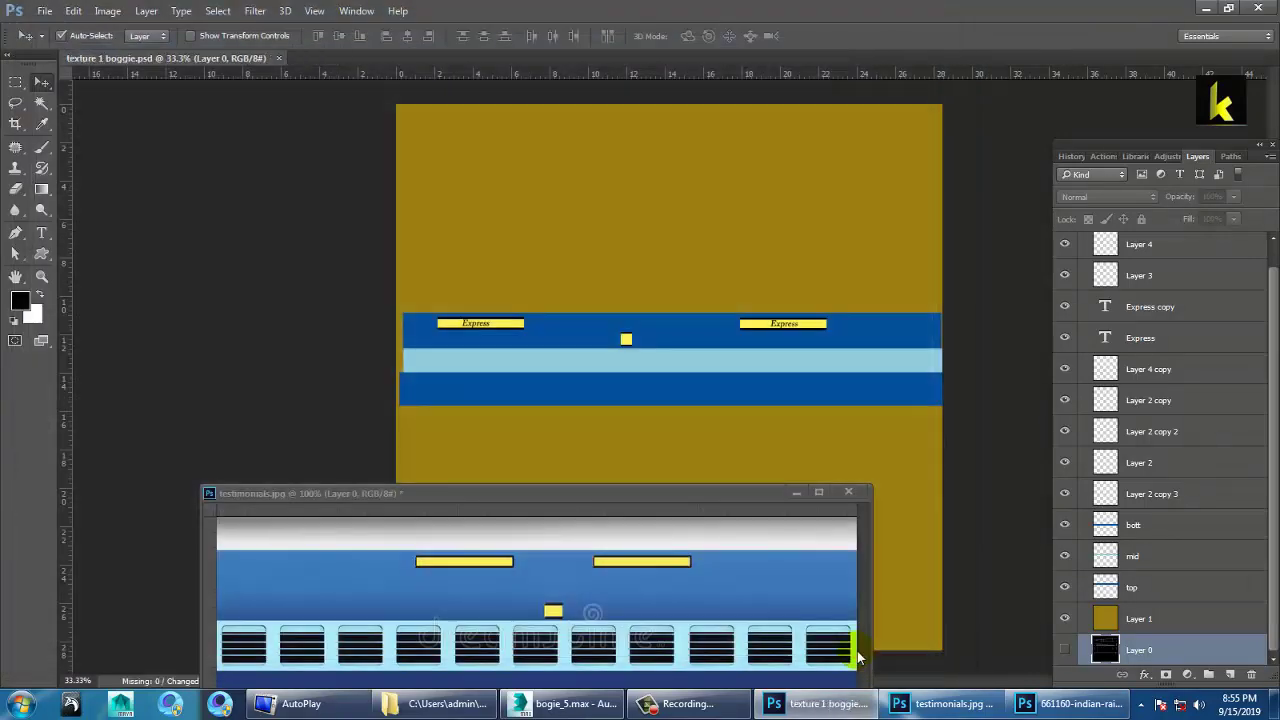
Switch to the bogie_5.max scene in 3ds Max and minimise the UV editor to expose the coach model
{"action": "left_click", "coordinate": [1208, 11]}
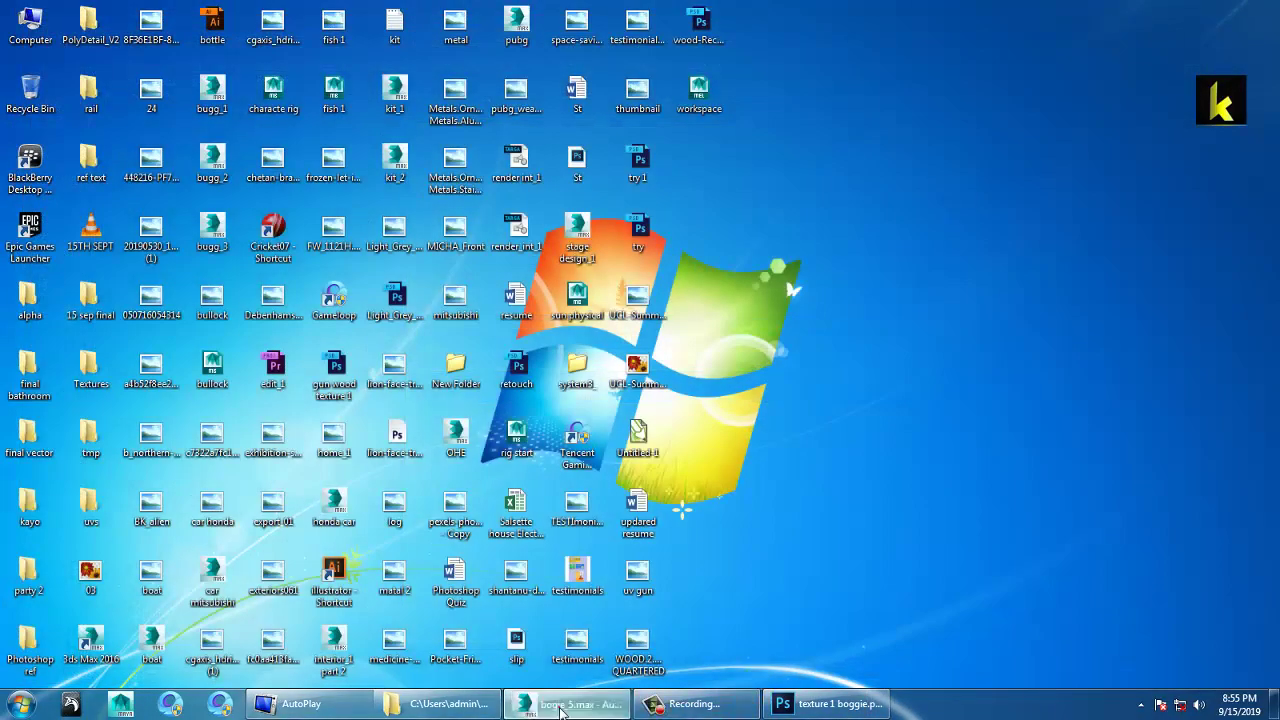
{"action": "left_click", "coordinate": [560, 710]}
{"action": "left_click", "coordinate": [1205, 10]}
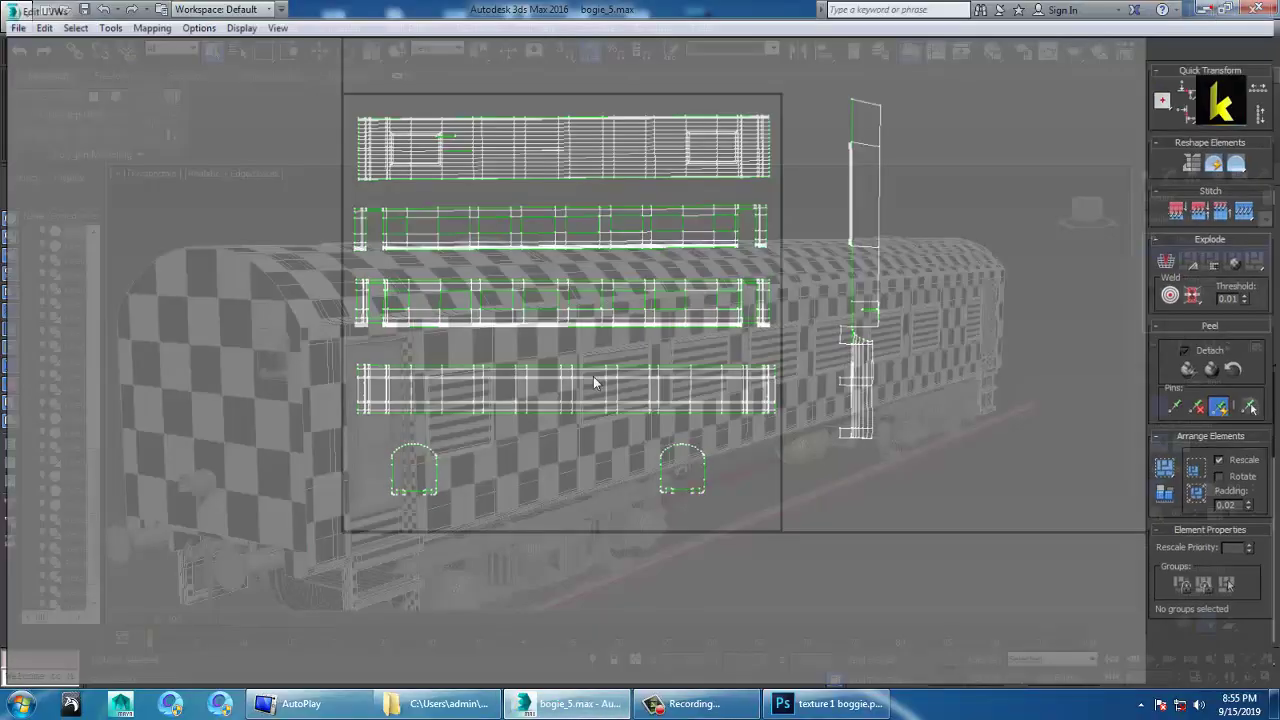
{"action": "left_click", "coordinate": [1210, 240]}
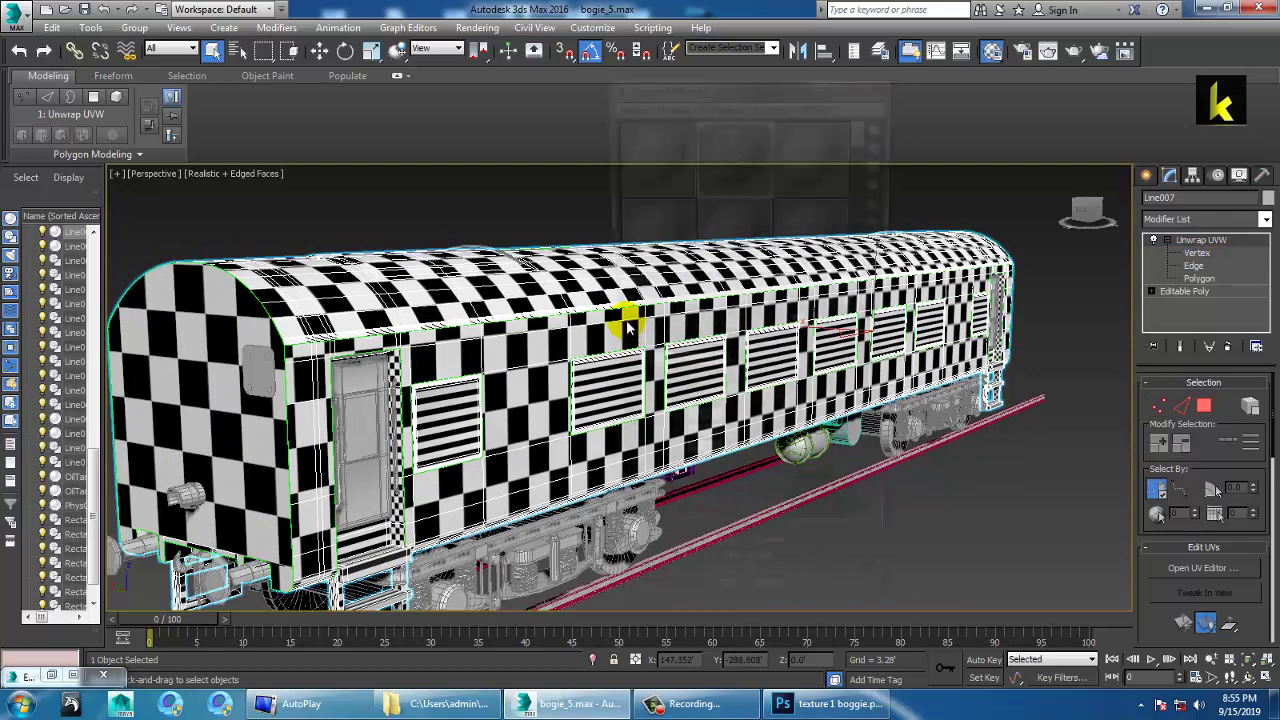
{"action": "key", "text": "m"}
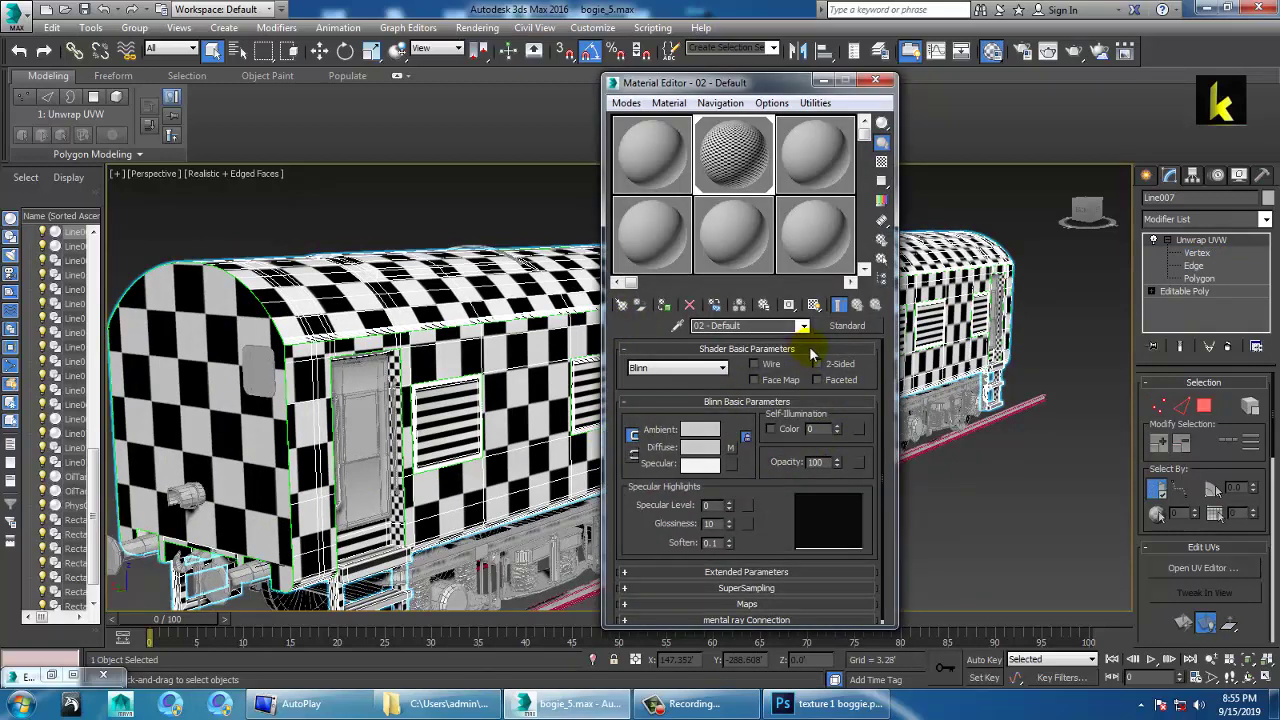
{"action": "left_click", "coordinate": [804, 152]}
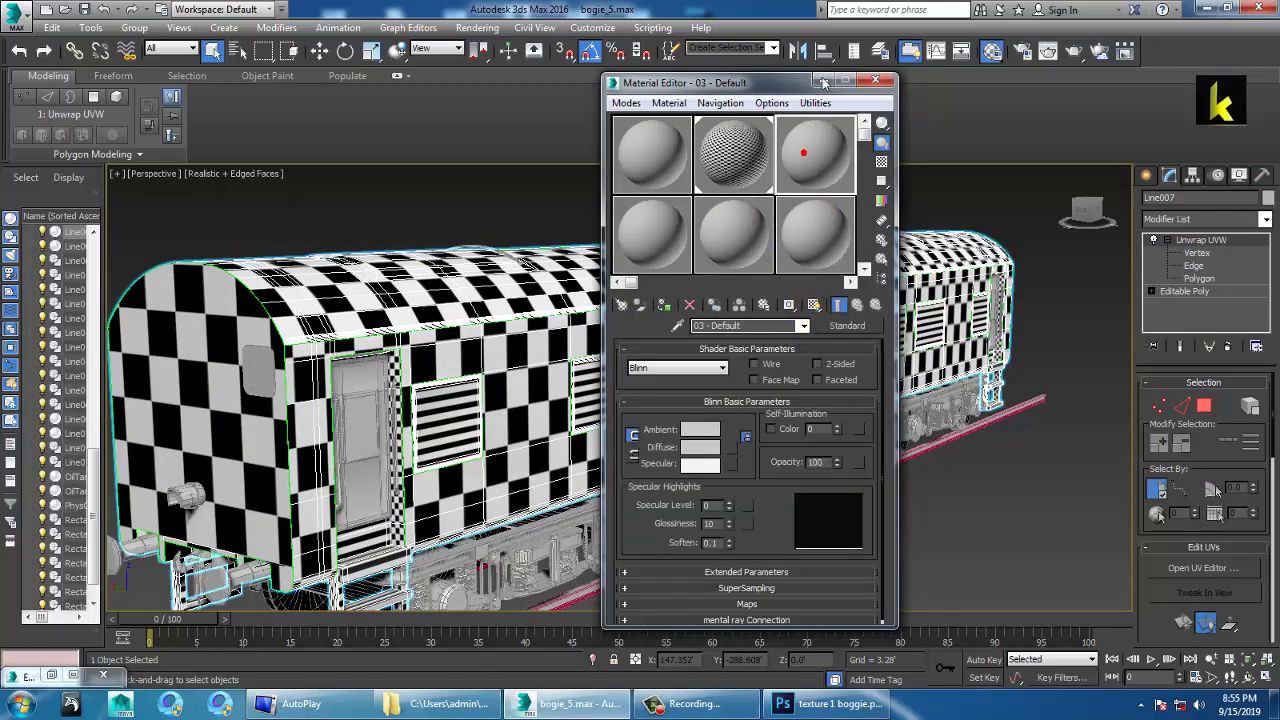
{"action": "left_click", "coordinate": [823, 81]}
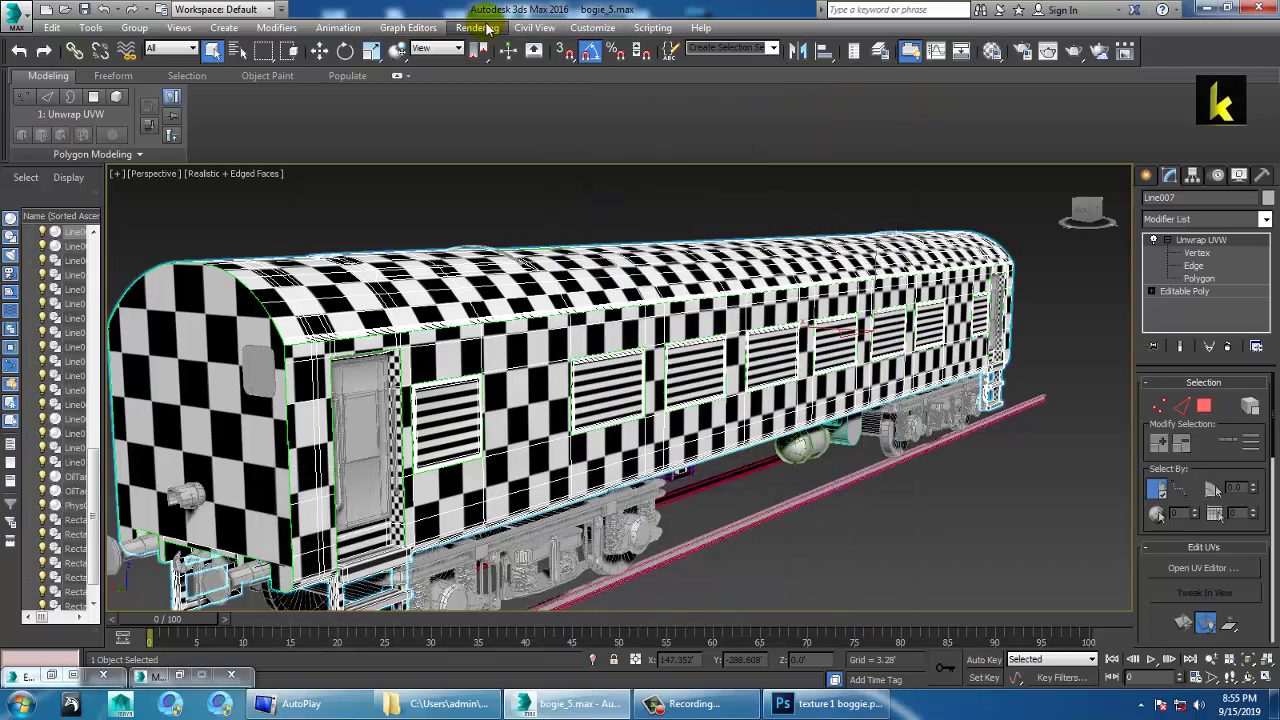
Set the production renderer to V-Ray Adv 3.30.05 in the render setup
{"action": "left_click", "coordinate": [480, 28]}
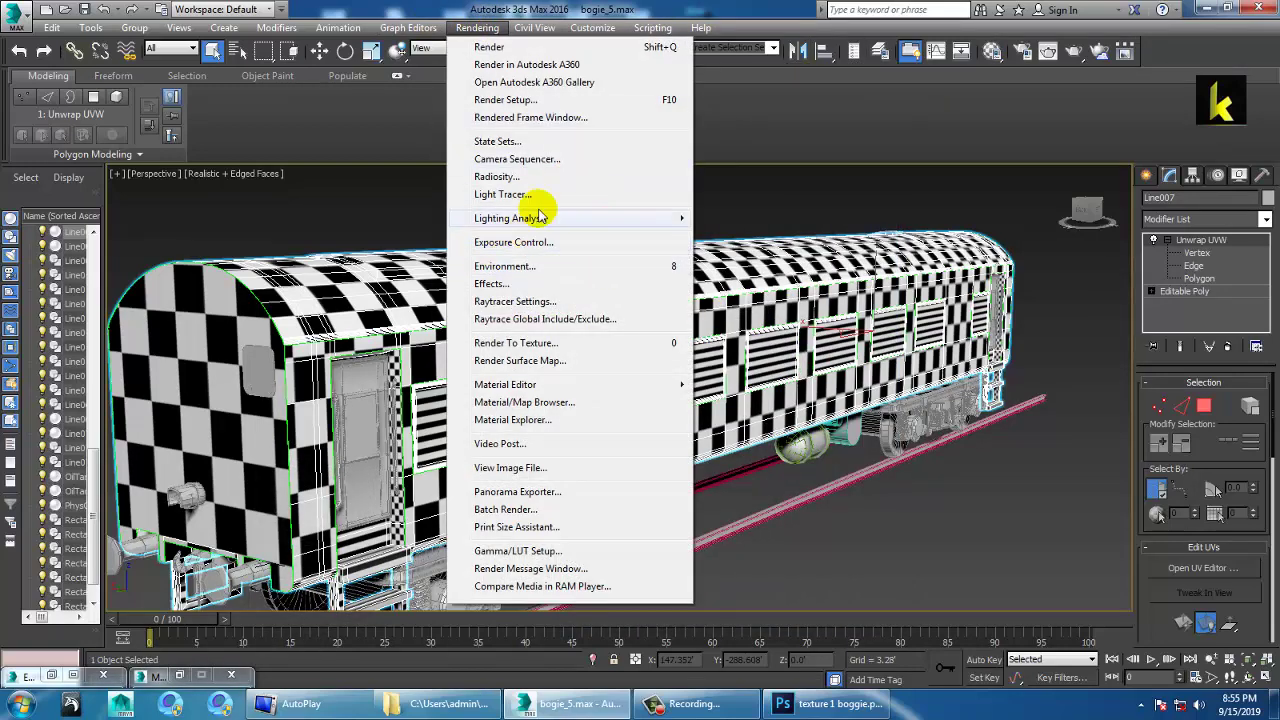
{"action": "left_click", "coordinate": [529, 103]}
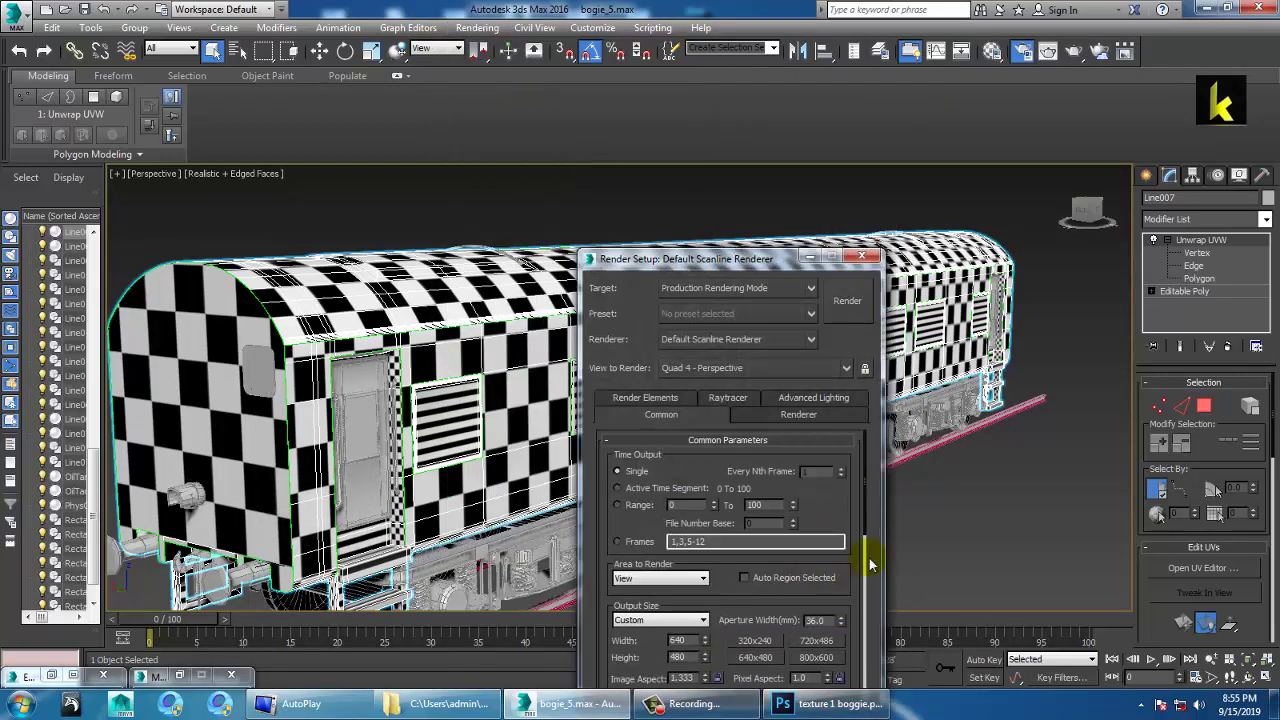
{"action": "left_click", "coordinate": [763, 340]}
{"action": "left_click", "coordinate": [735, 452]}
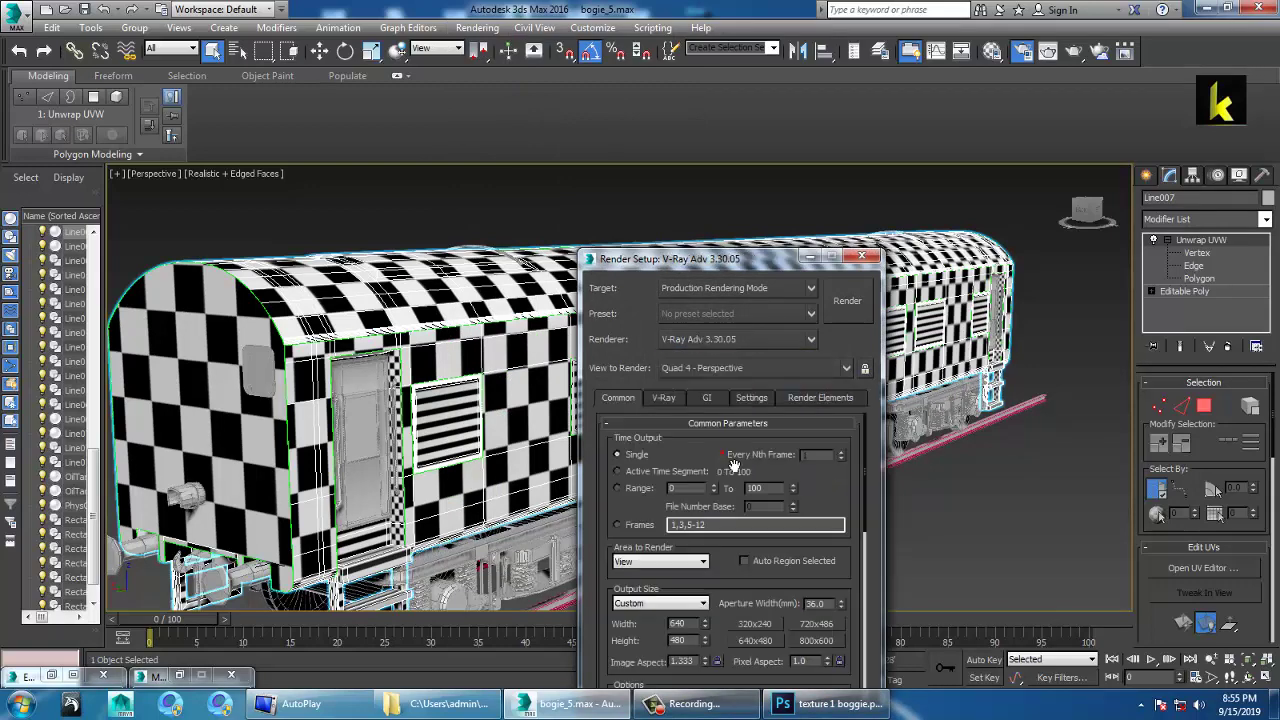
{"action": "left_click", "coordinate": [862, 257]}
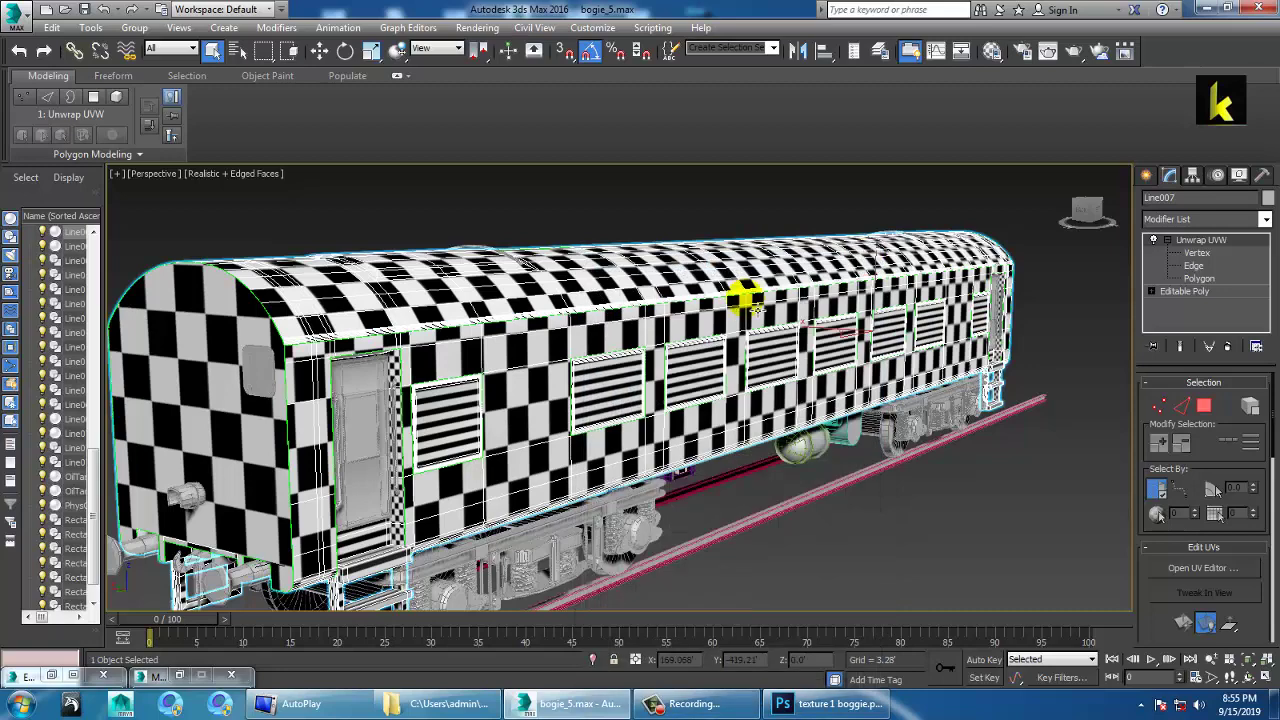
Change the material 07 - Default from Standard to VRayMtl in the Material Editor
{"action": "key", "text": "m"}
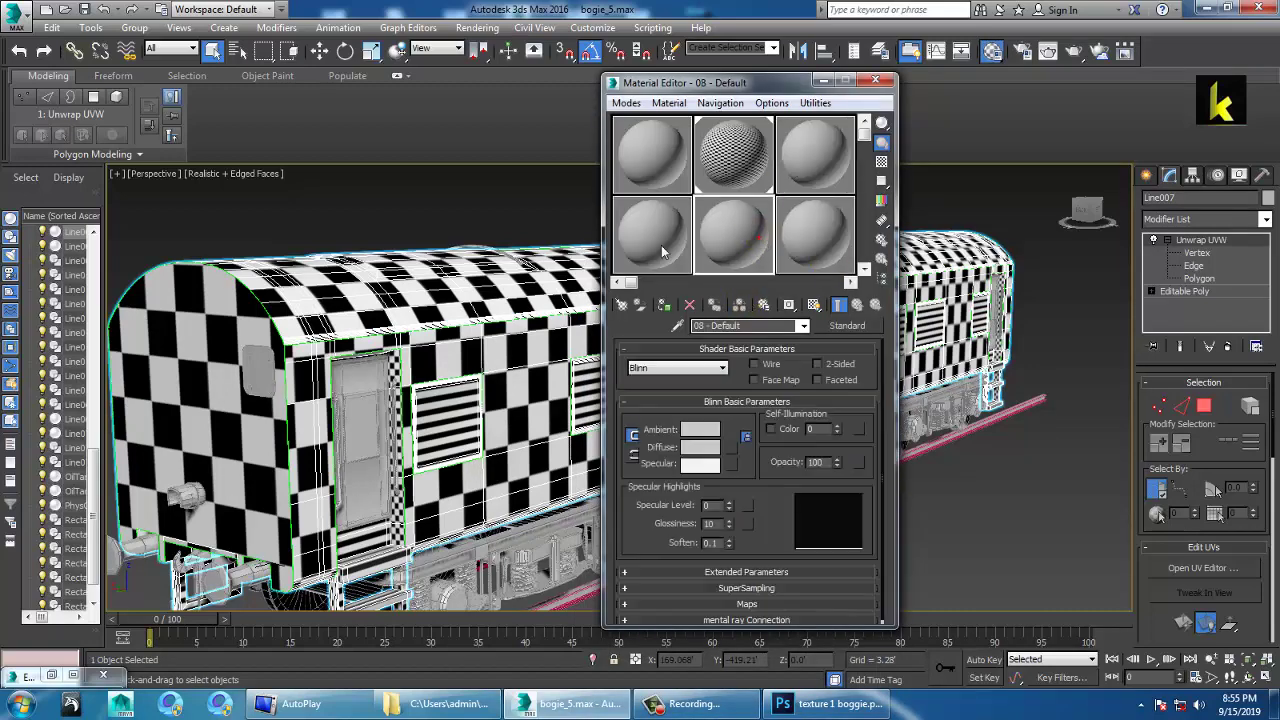
{"action": "left_click", "coordinate": [850, 326]}
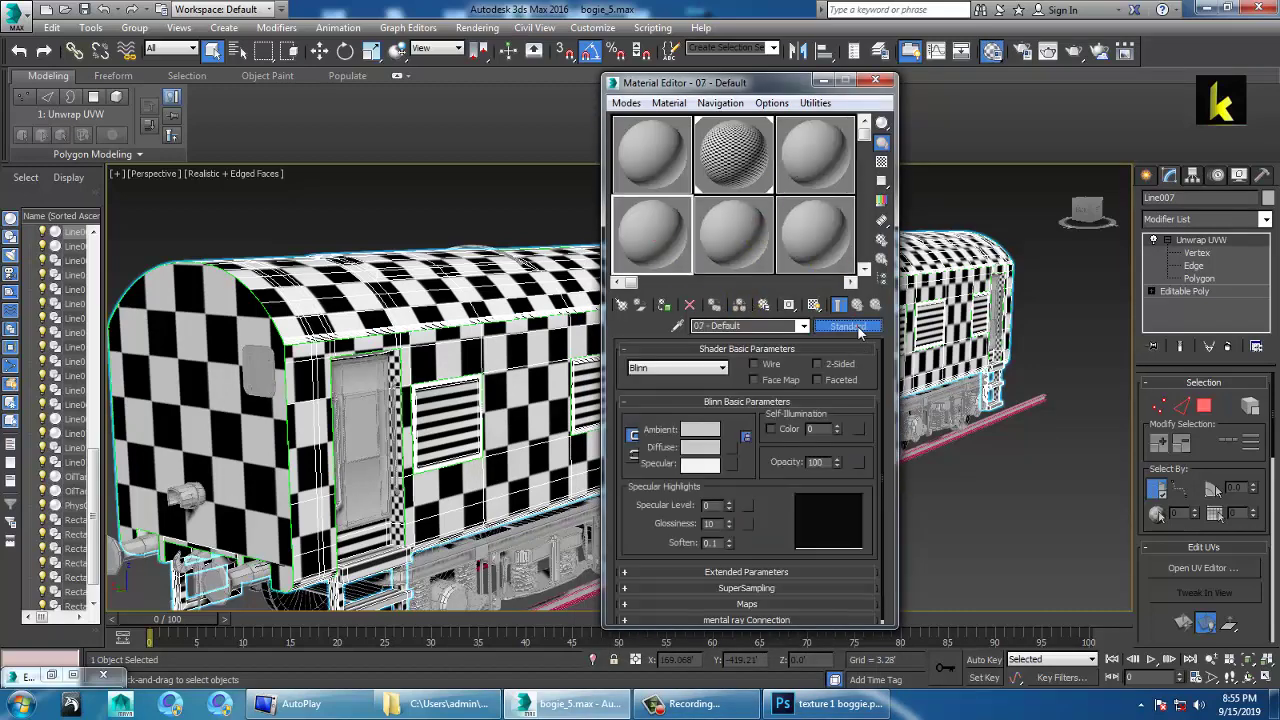
{"action": "scroll", "coordinate": [520, 545], "scroll_direction": "down", "scroll_amount": 2}
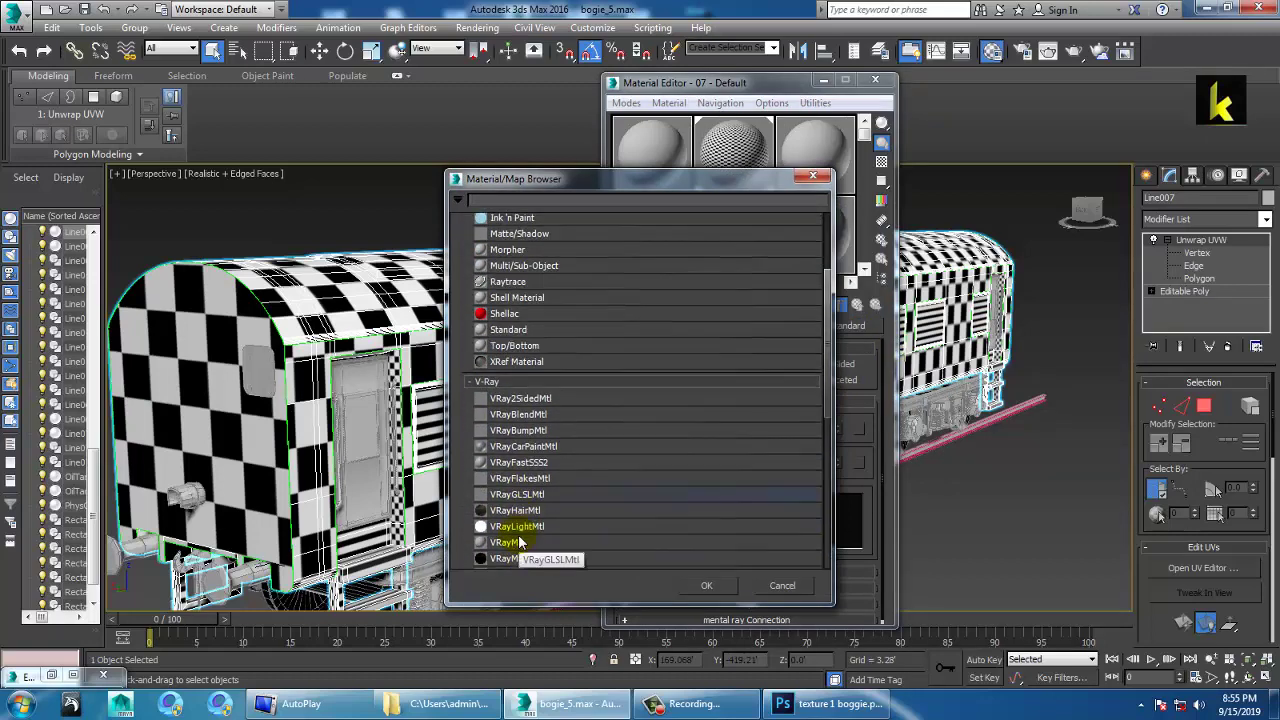
{"action": "double_click", "coordinate": [500, 506]}
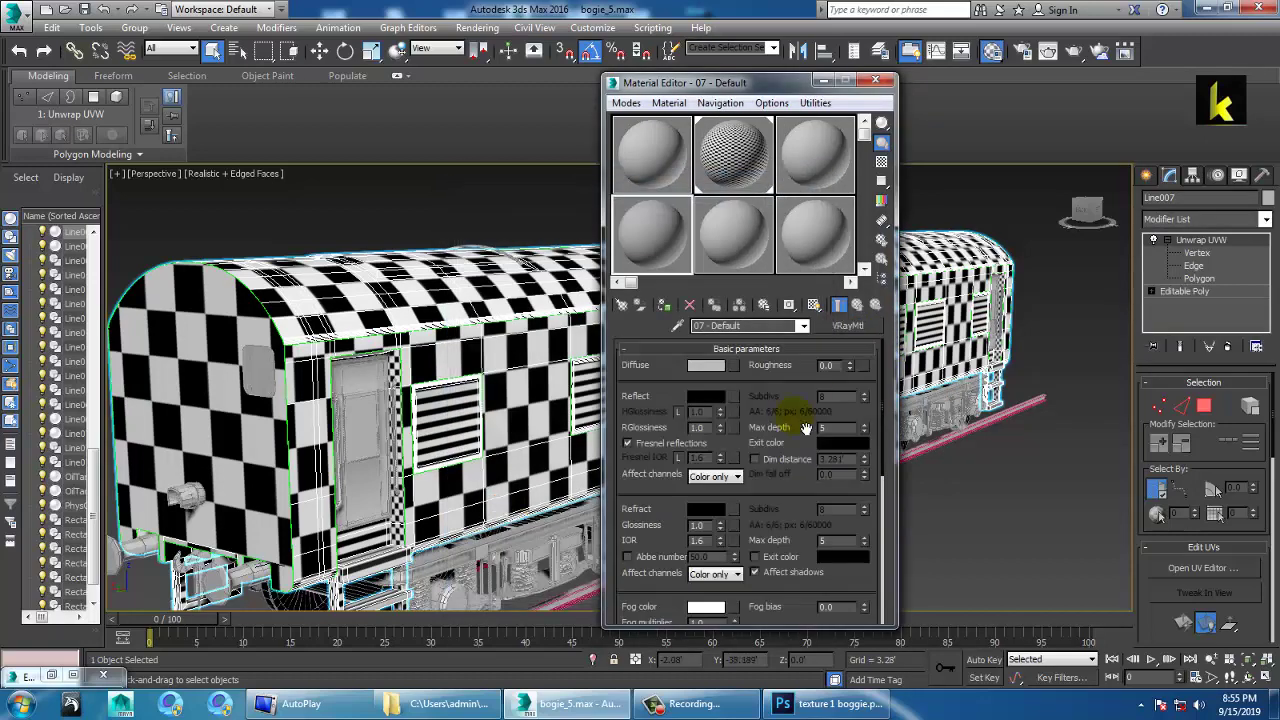
Load "texture 1 boggie" from the Desktop's rail > bogie uvs folder as a Bitmap in the VRayMtl's diffuse map
{"action": "left_click", "coordinate": [735, 365]}
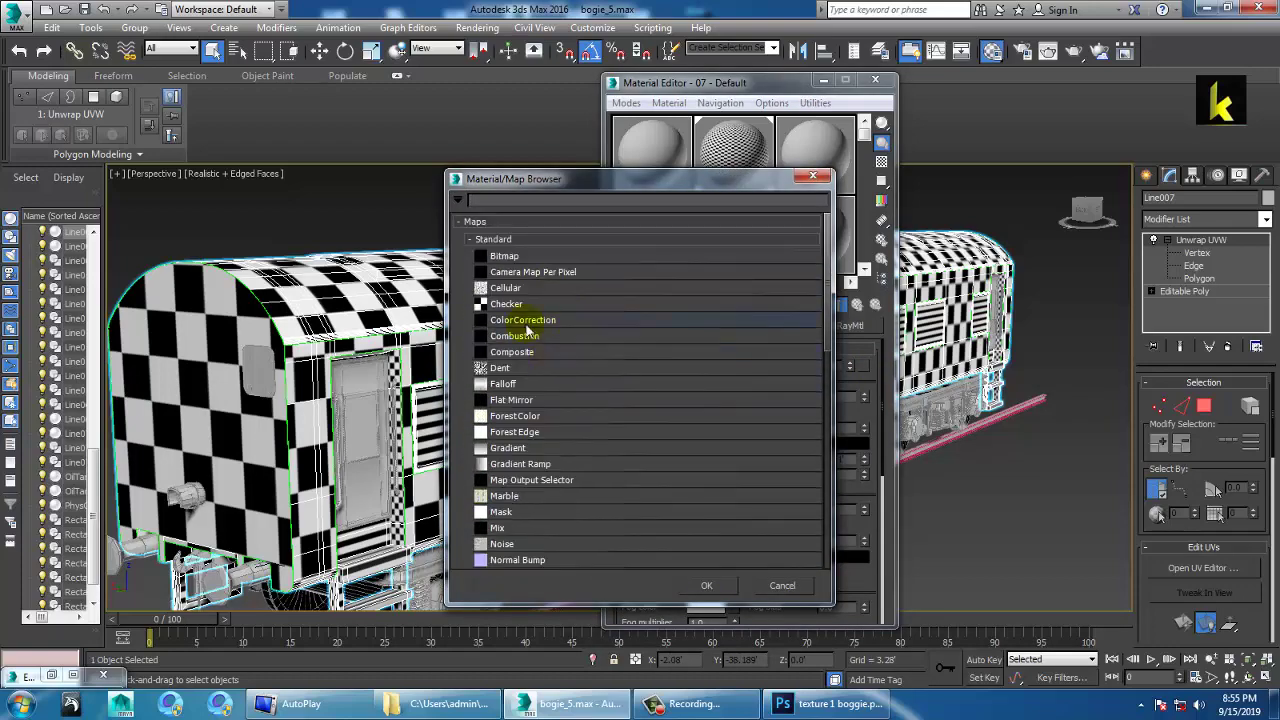
{"action": "double_click", "coordinate": [510, 263]}
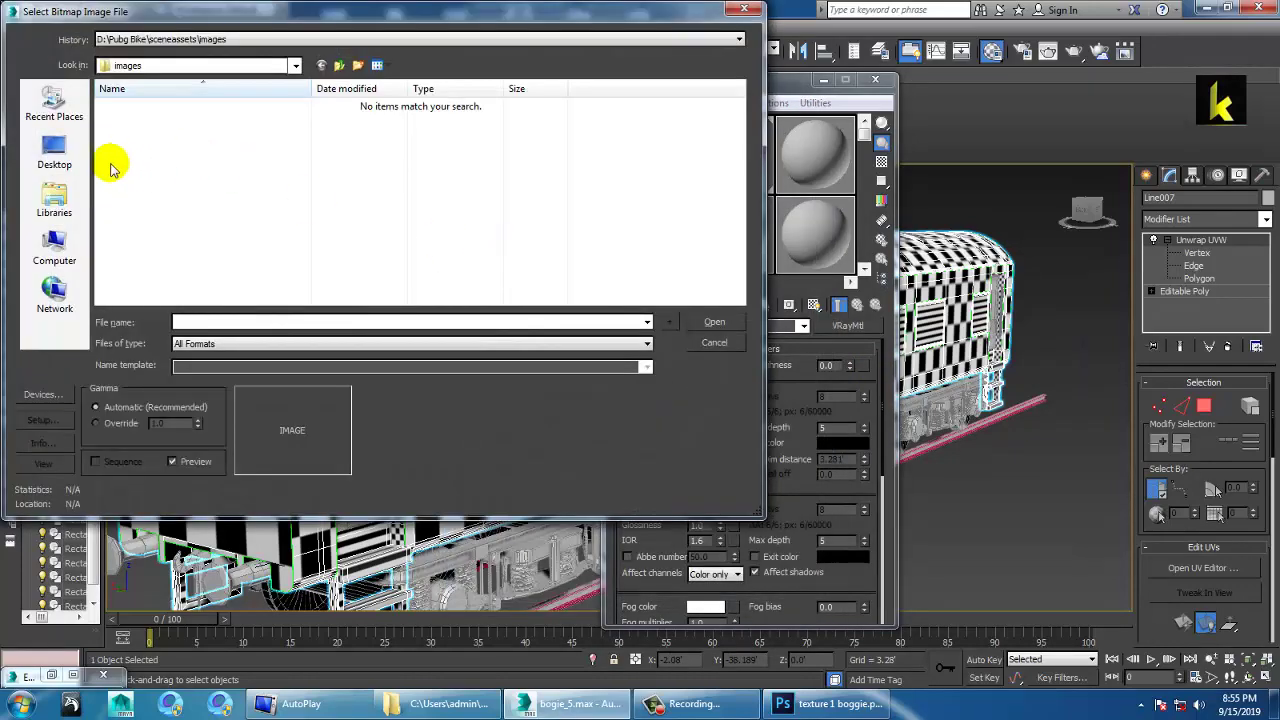
{"action": "left_click", "coordinate": [60, 150]}
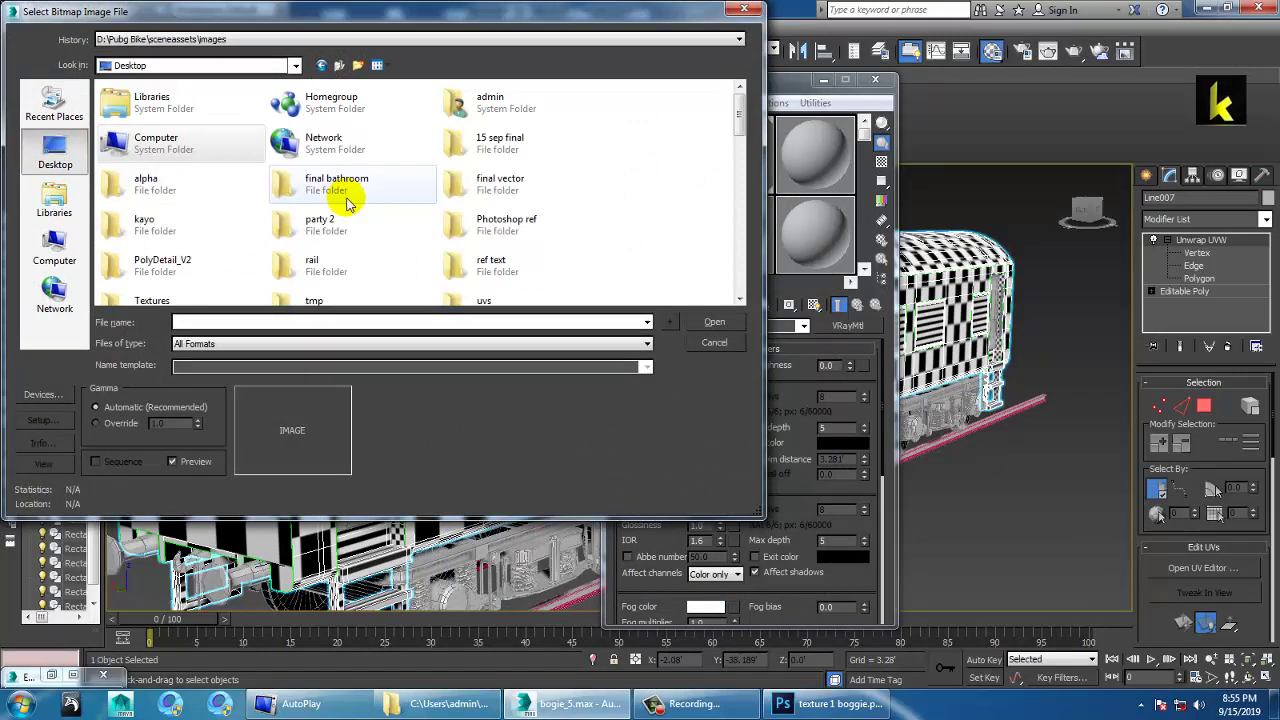
{"action": "double_click", "coordinate": [300, 253]}
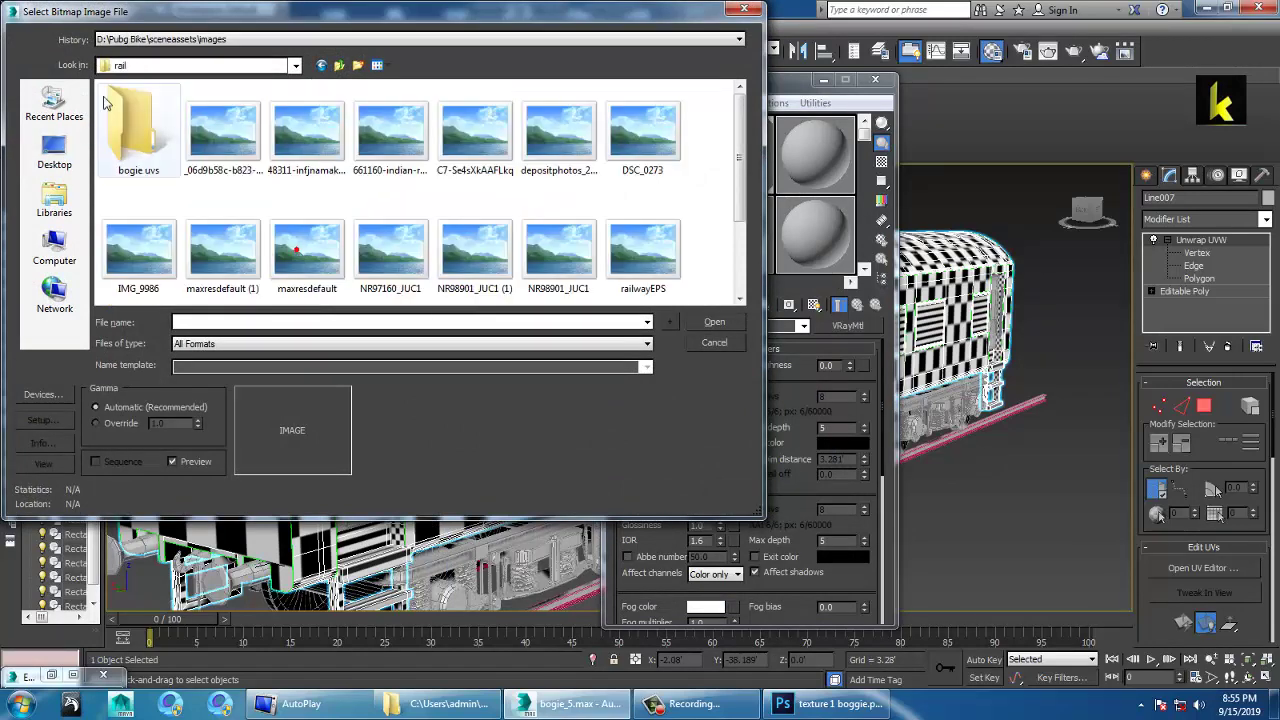
{"action": "double_click", "coordinate": [153, 128]}
{"action": "double_click", "coordinate": [138, 130]}
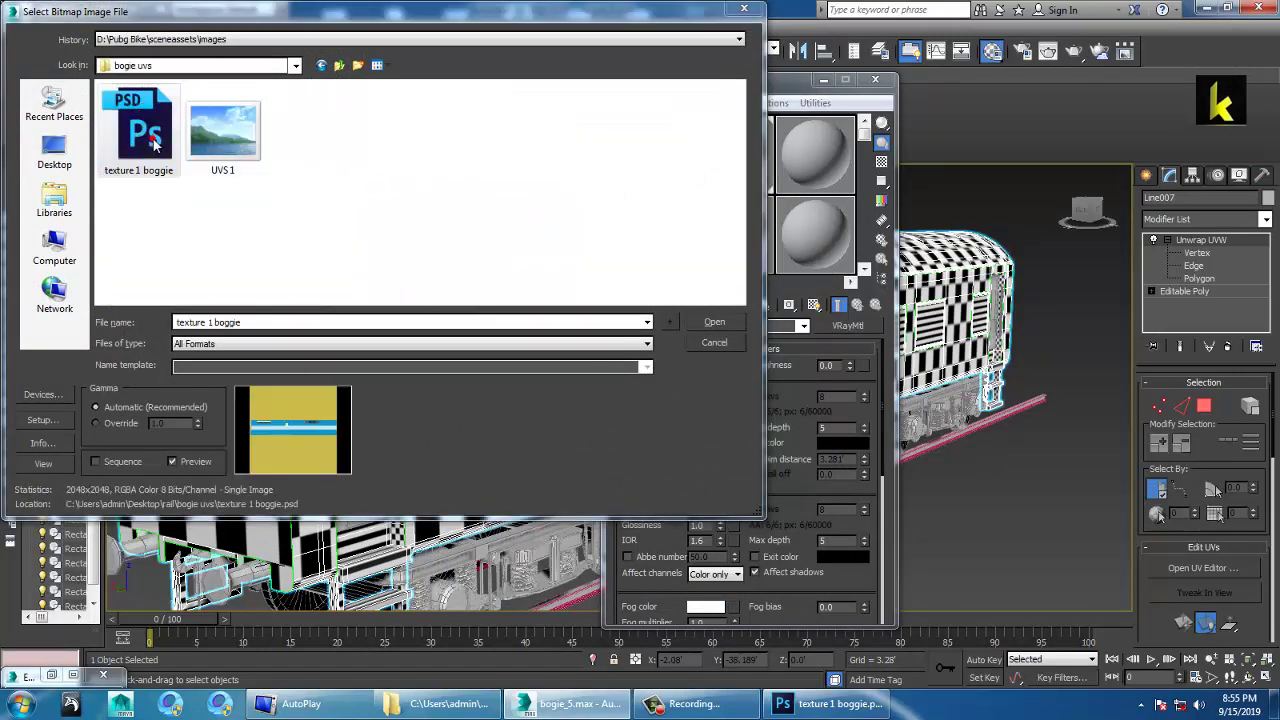
{"action": "left_click", "coordinate": [323, 393]}
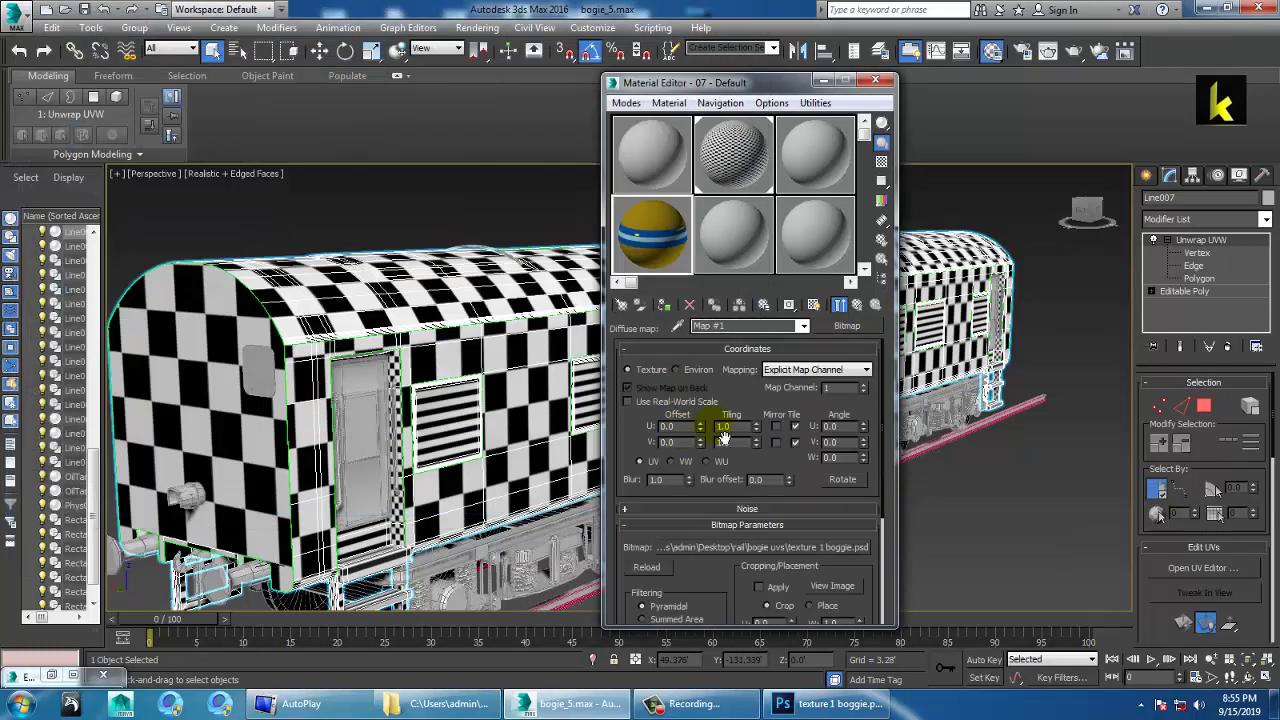
Assign the textured material to the coach body, display its map in the viewport and inspect the bands along the sides
{"action": "left_click", "coordinate": [665, 306]}
{"action": "left_click", "coordinate": [813, 306]}
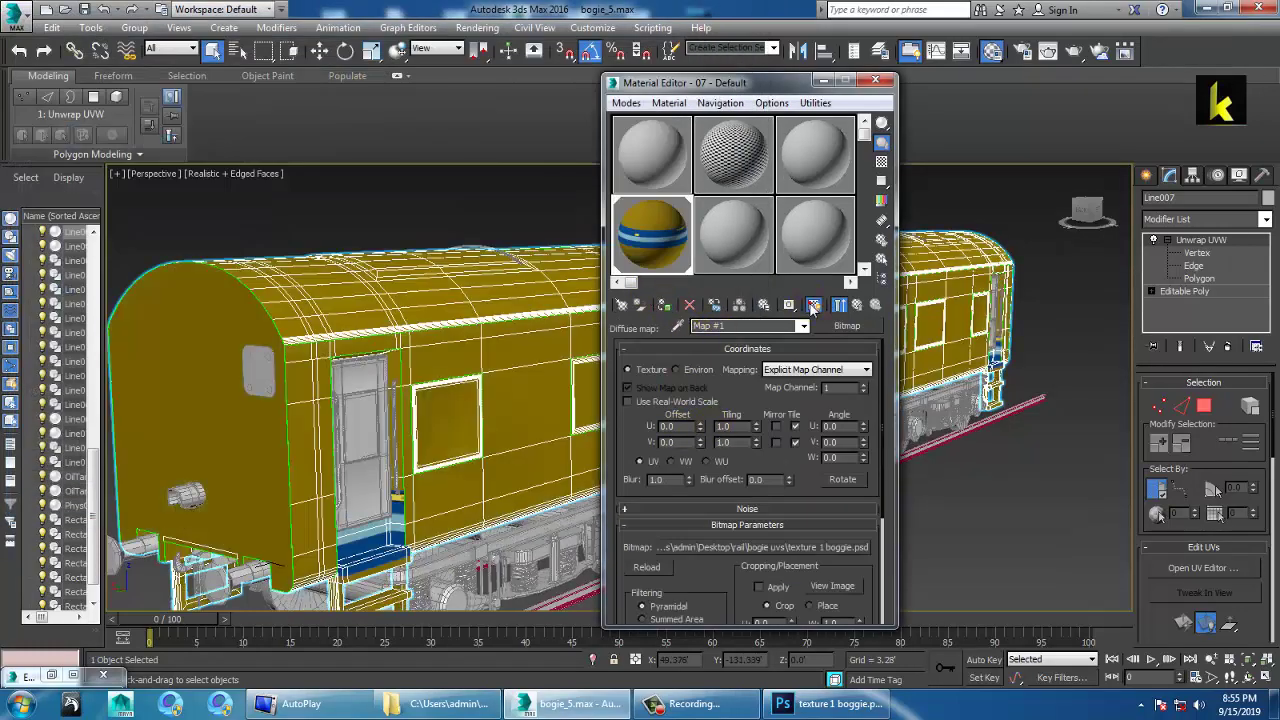
{"action": "left_click", "coordinate": [823, 80]}
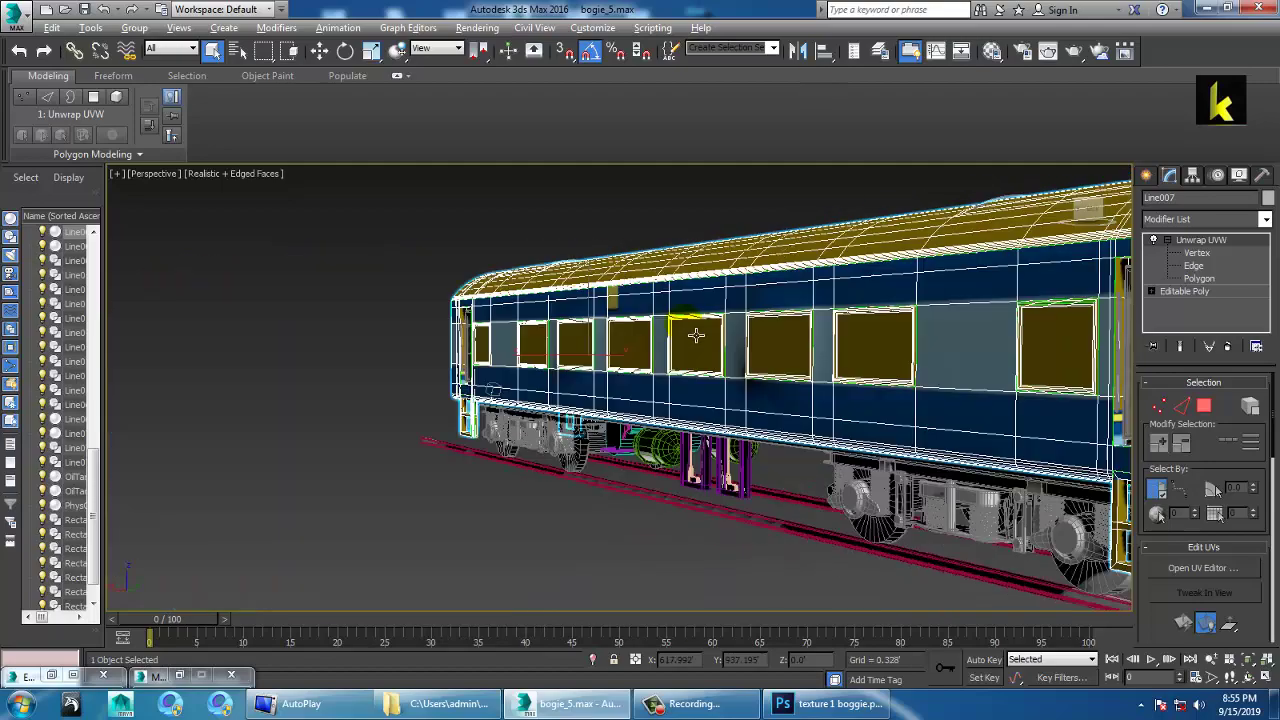
{"action": "left_click_drag", "start_coordinate": [696, 335], "coordinate": [808, 351]}
{"action": "left_click_drag", "start_coordinate": [620, 325], "coordinate": [668, 357]}
{"action": "left_click_drag", "start_coordinate": [500, 330], "coordinate": [697, 327]}
{"action": "left_click", "coordinate": [1205, 253]}
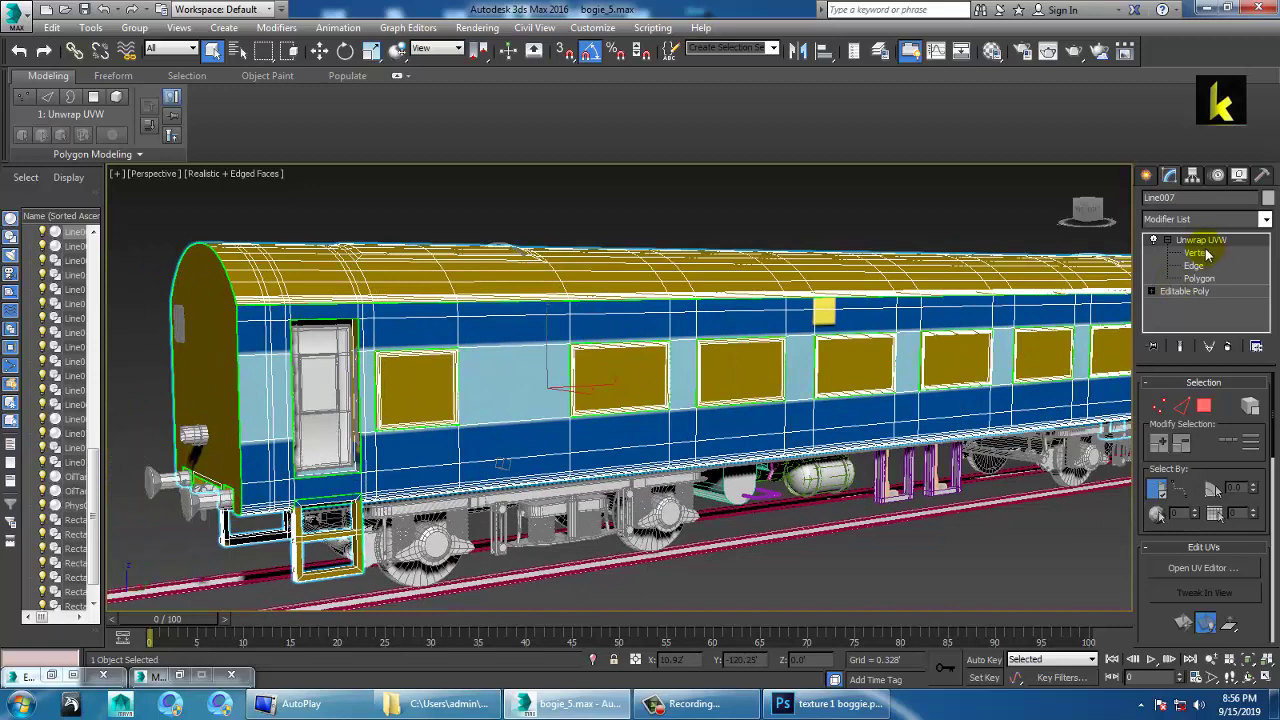
Switch back to texture 1 boggie.psd in Photoshop and show the UV wireframe on Layer 0
{"action": "left_click", "coordinate": [862, 706]}
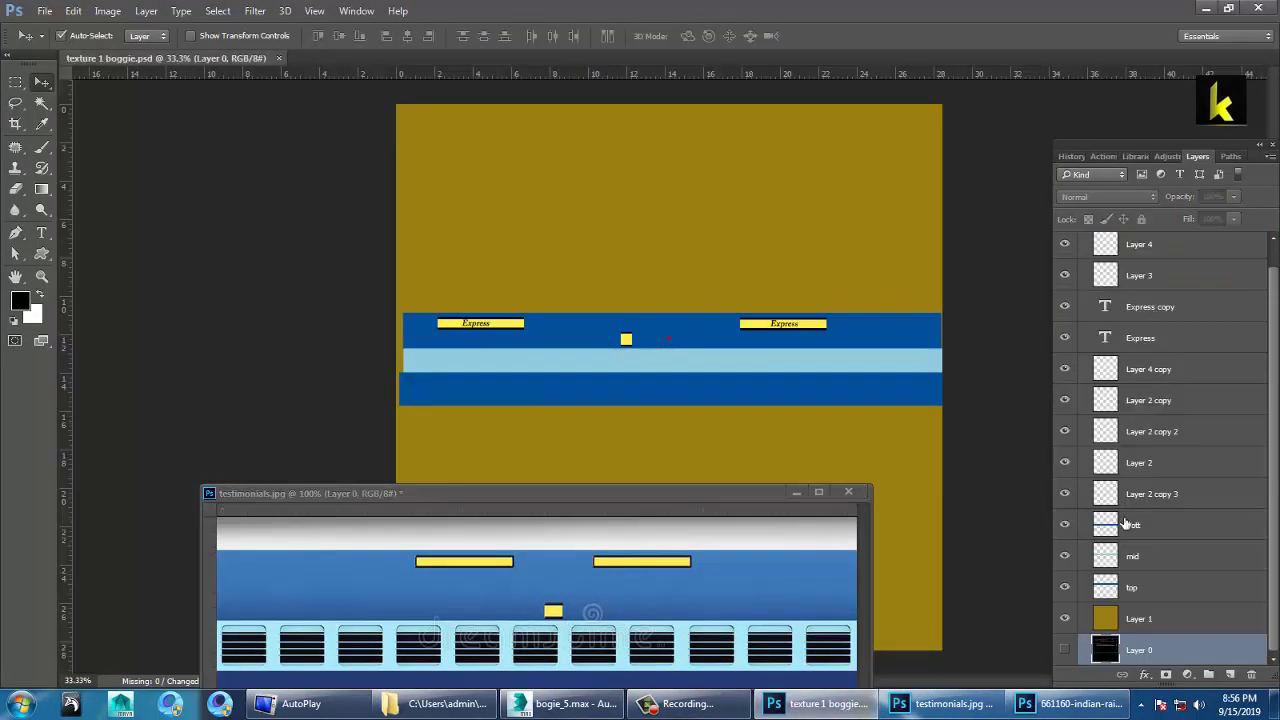
{"action": "left_click", "coordinate": [1065, 650]}
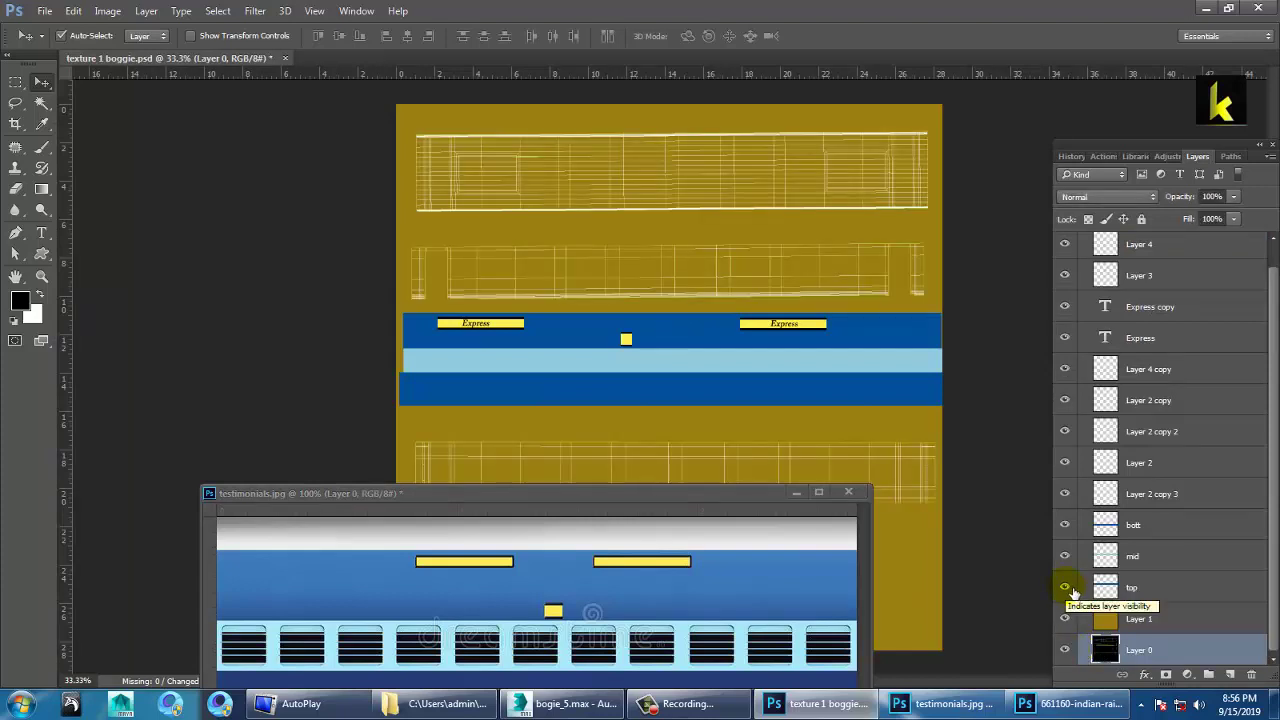
Hide the top layer to expose the UV wireframe under the dark blue upper band
{"action": "left_click", "coordinate": [1065, 588]}
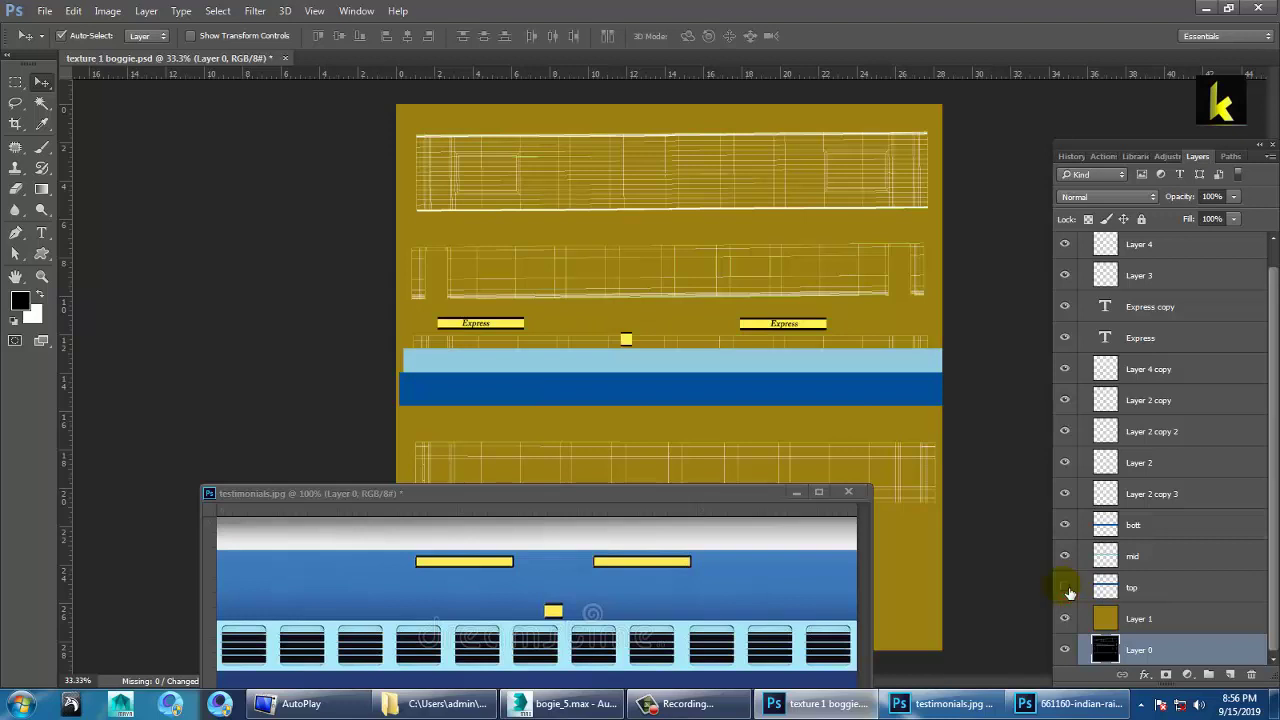
{"action": "left_click", "coordinate": [1065, 588]}
{"action": "left_click", "coordinate": [1065, 588]}
Toggle the visibility of Layer 2 copy, Layer 2 copy 2 and Layer 2 to identify which parts of the Express plates they hold
{"action": "key", "text": "ctrl+plus"}
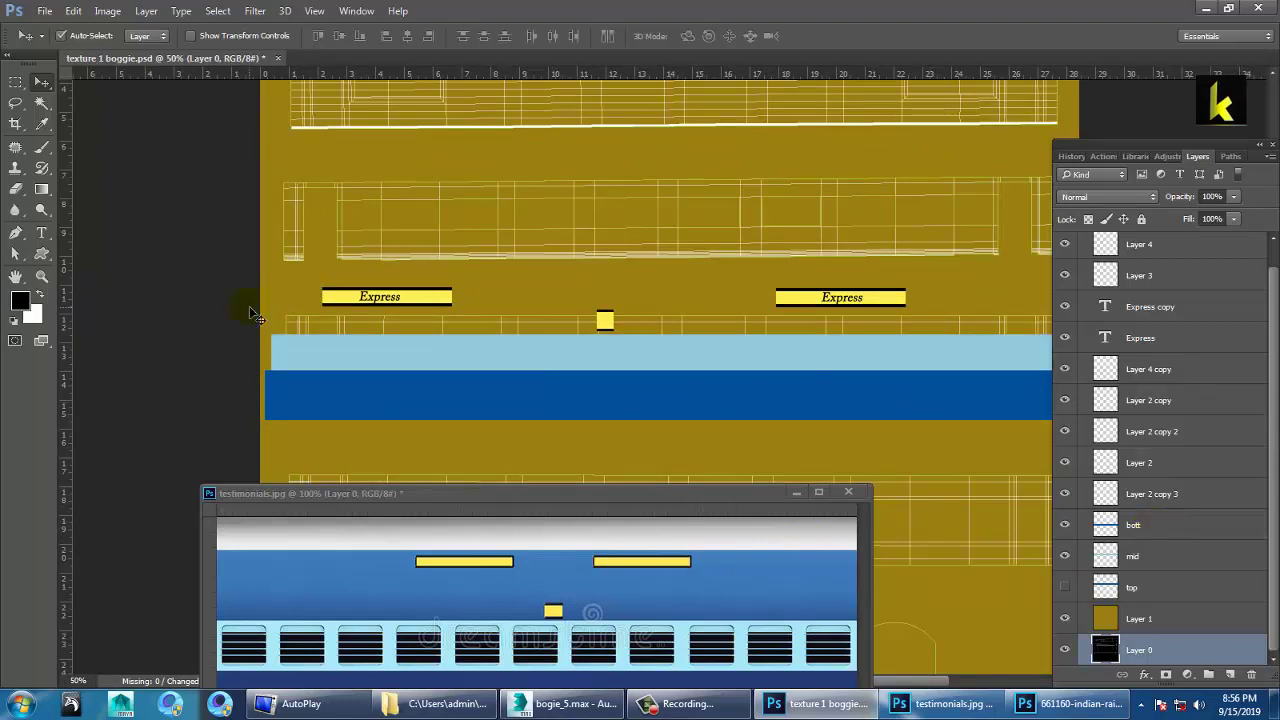
{"action": "left_click", "coordinate": [405, 298]}
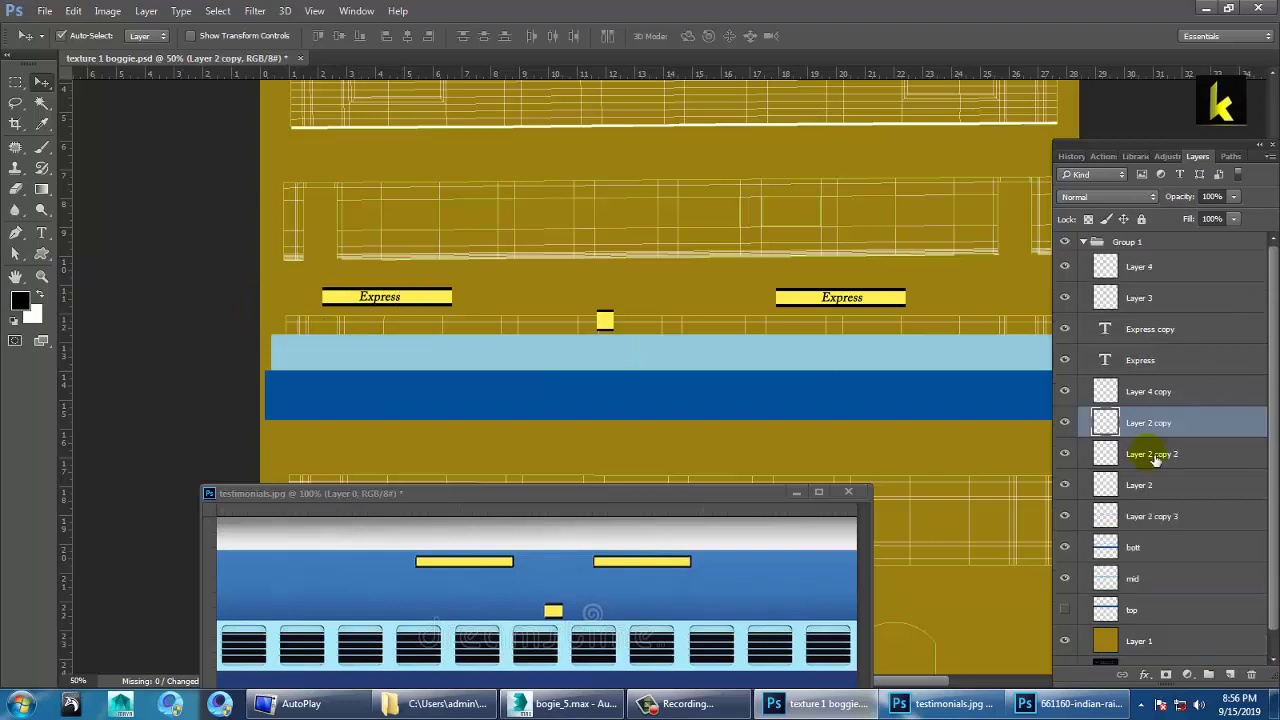
{"action": "left_click", "coordinate": [1065, 423]}
{"action": "left_click", "coordinate": [1065, 423]}
{"action": "left_click", "coordinate": [1069, 425]}
{"action": "left_click", "coordinate": [1164, 460]}
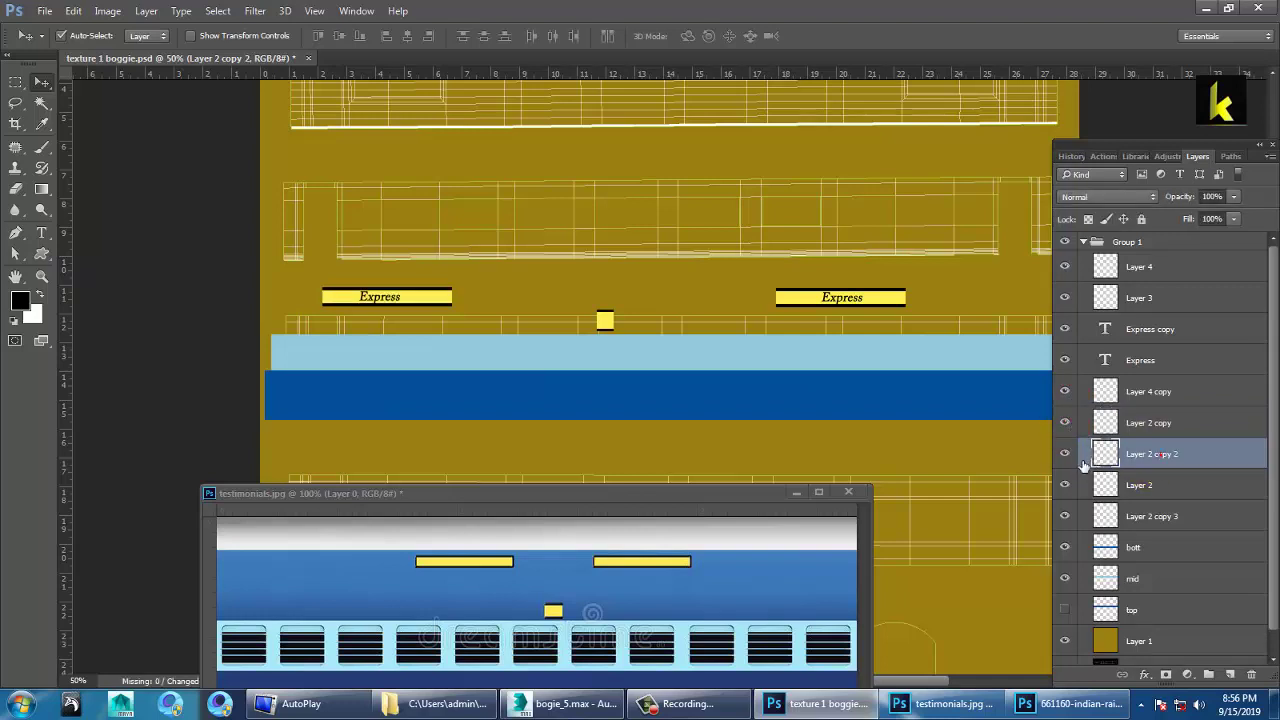
{"action": "left_click", "coordinate": [1073, 459]}
{"action": "left_click", "coordinate": [1065, 454]}
{"action": "left_click", "coordinate": [1066, 485]}
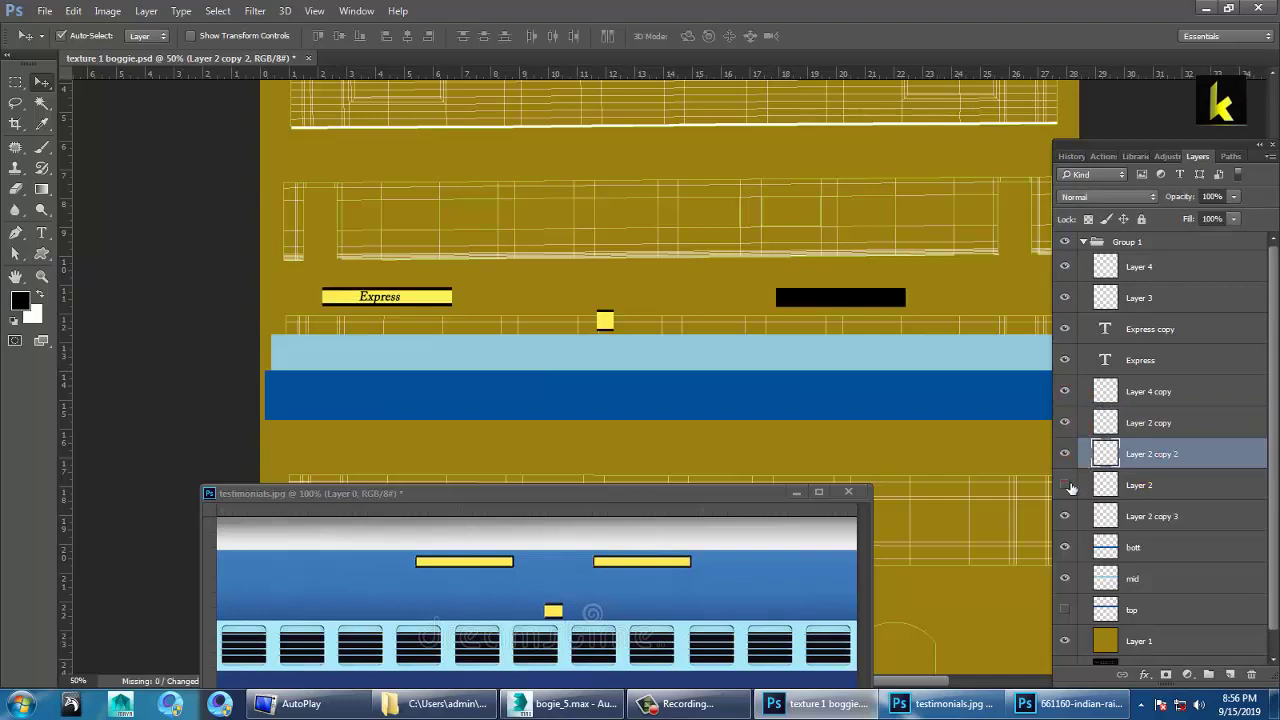
{"action": "left_click", "coordinate": [1066, 485]}
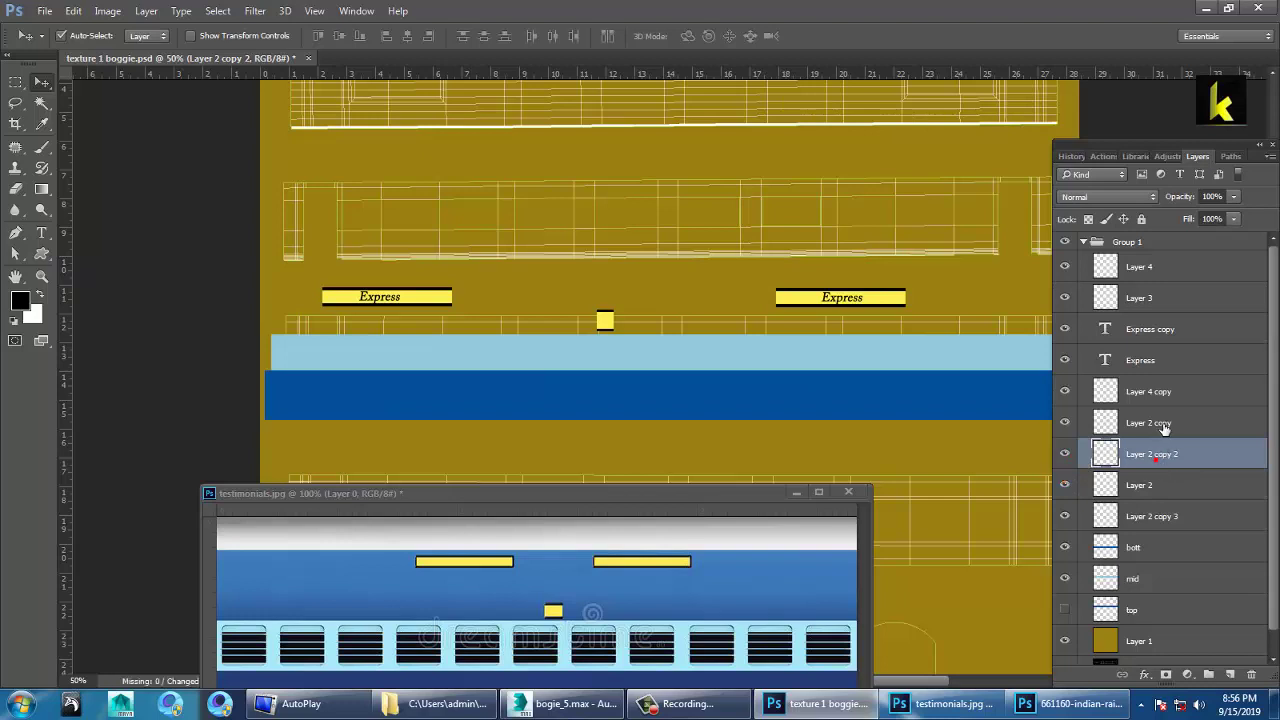
Scale down the two layers of the yellow-and-black Express plate near the start of the strip and place it just above the light blue band
{"action": "left_click", "coordinate": [1164, 427], "text": "shift"}
{"action": "key", "text": "ctrl+t"}
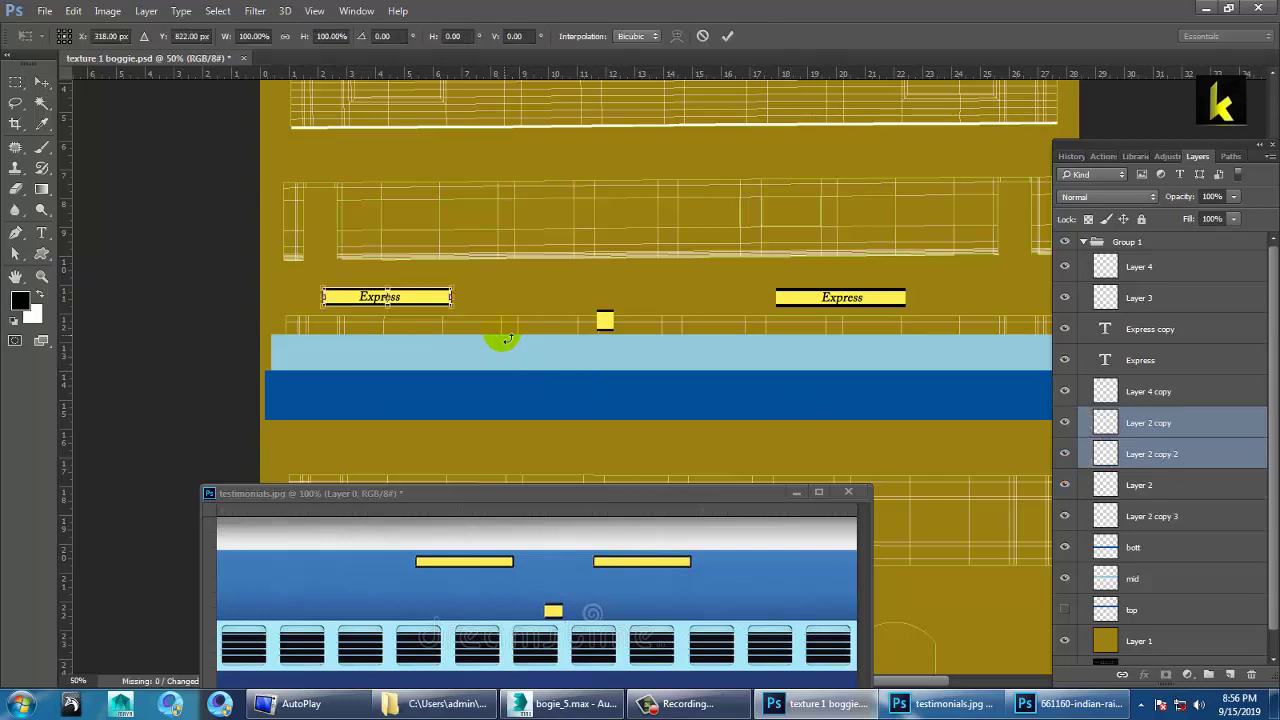
{"action": "mouse_move", "coordinate": [455, 314]}
{"action": "left_mouse_down"}
{"action": "mouse_move", "coordinate": [403, 310]}
{"action": "mouse_move", "coordinate": [433, 311]}
{"action": "mouse_move", "coordinate": [433, 331]}
{"action": "mouse_move", "coordinate": [450, 333]}
{"action": "mouse_move", "coordinate": [434, 328]}
{"action": "left_mouse_up"}
{"action": "key", "text": "Return"}
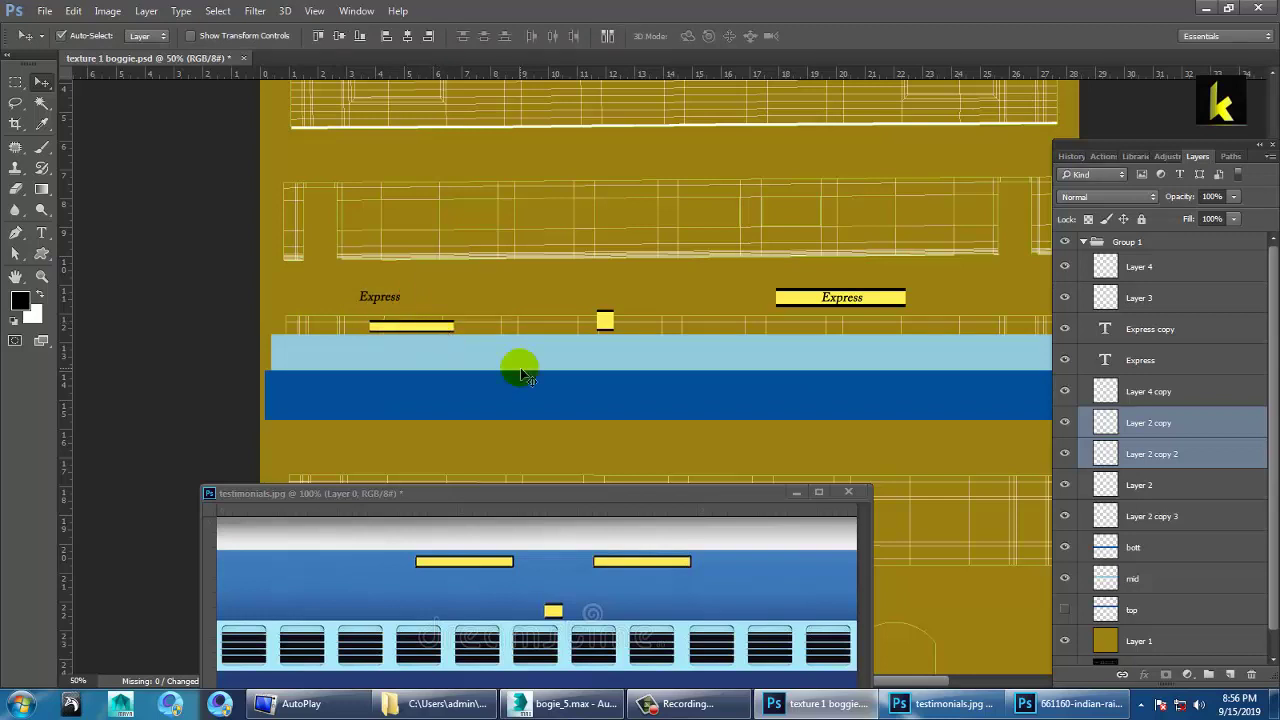
Scale the first Express text to about 75% and place it centred on the reduced yellow plate
{"action": "left_click", "coordinate": [397, 309]}
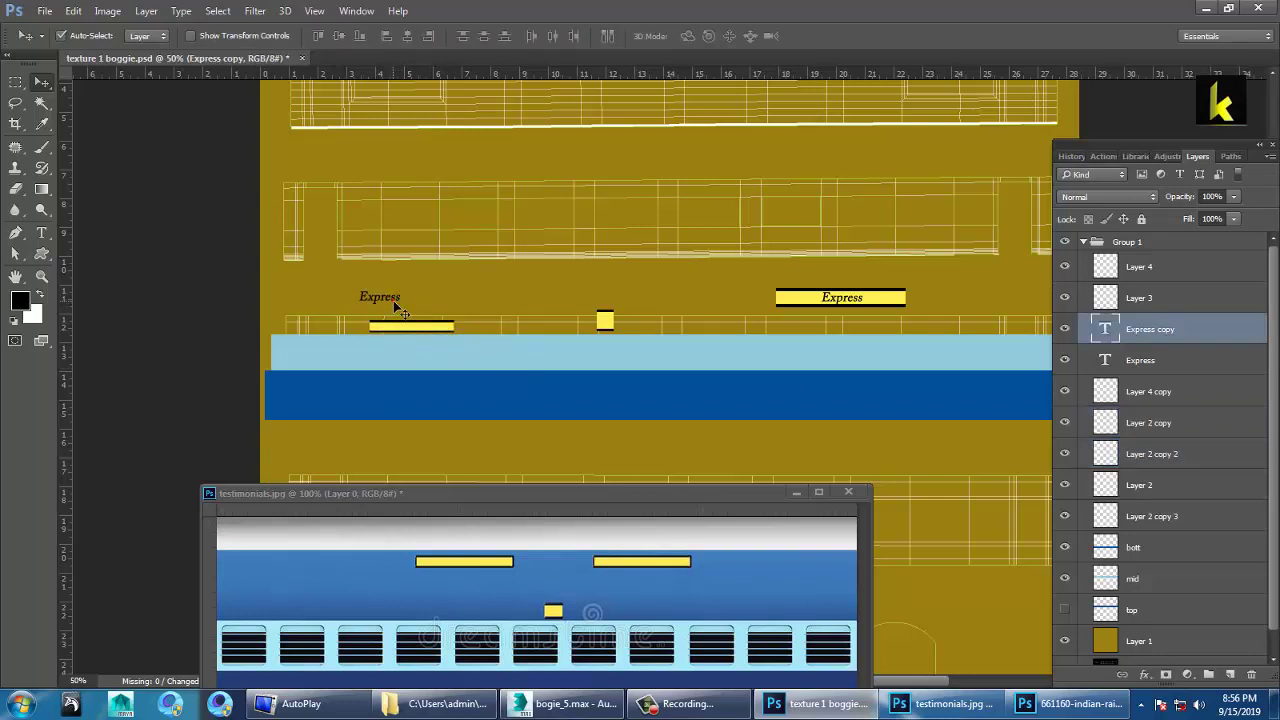
{"action": "key", "text": "ctrl+t"}
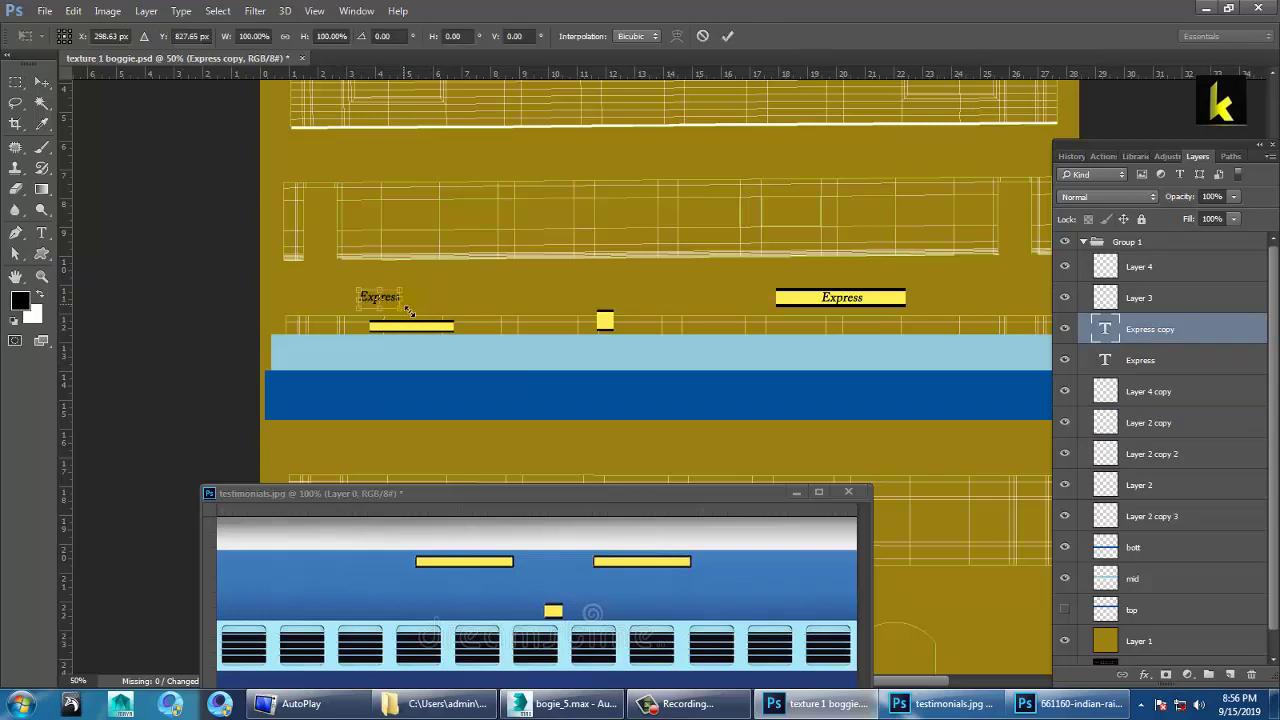
{"action": "left_click_drag", "start_coordinate": [399, 307], "coordinate": [390, 301]}
{"action": "key", "text": "ctrl+plus"}
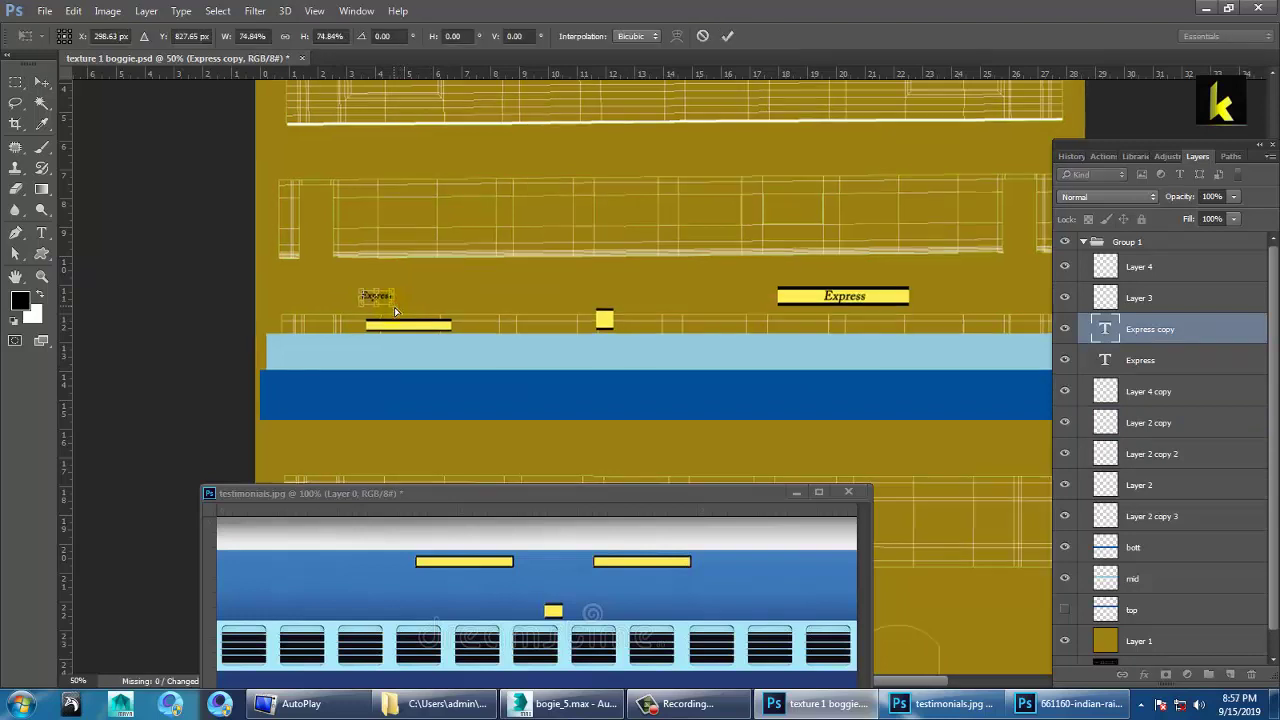
{"action": "key", "text": "Return"}
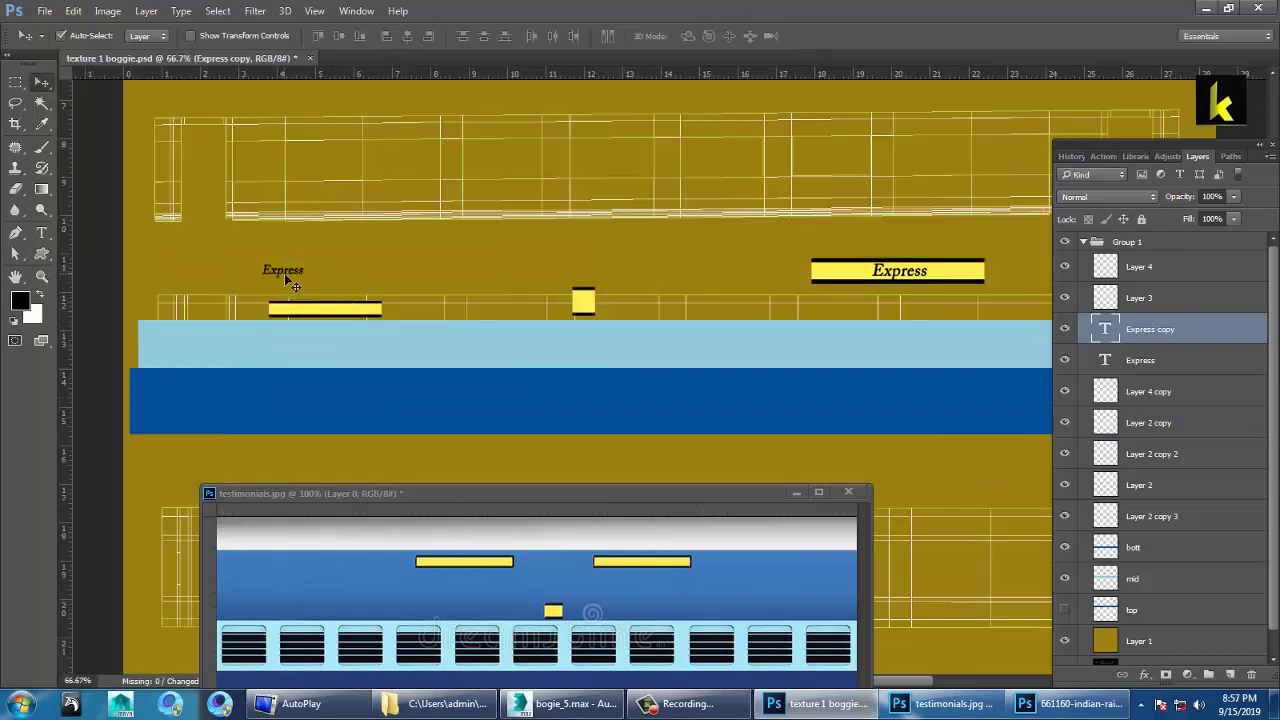
{"action": "left_click_drag", "start_coordinate": [285, 283], "coordinate": [343, 323]}
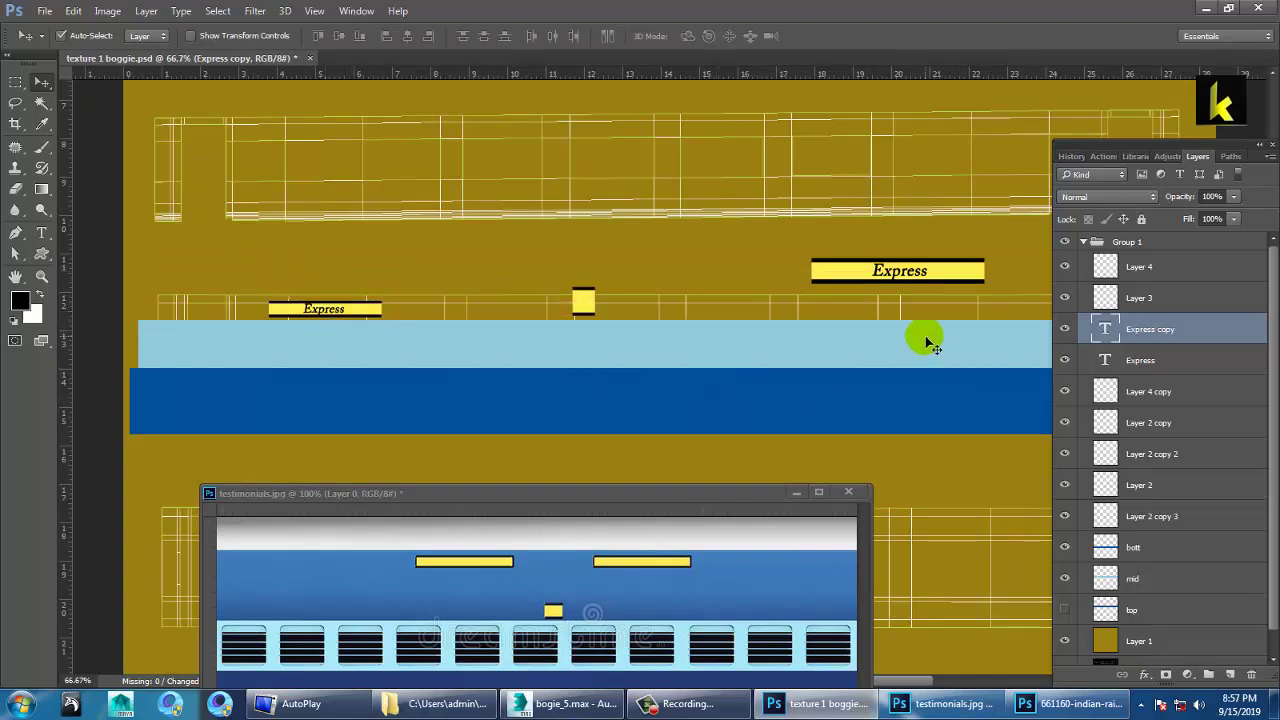
Delete the oversized second Express plate, removing Layer 2, the Express text layer and Layer 2 copy 3
{"action": "left_click", "coordinate": [1234, 462]}
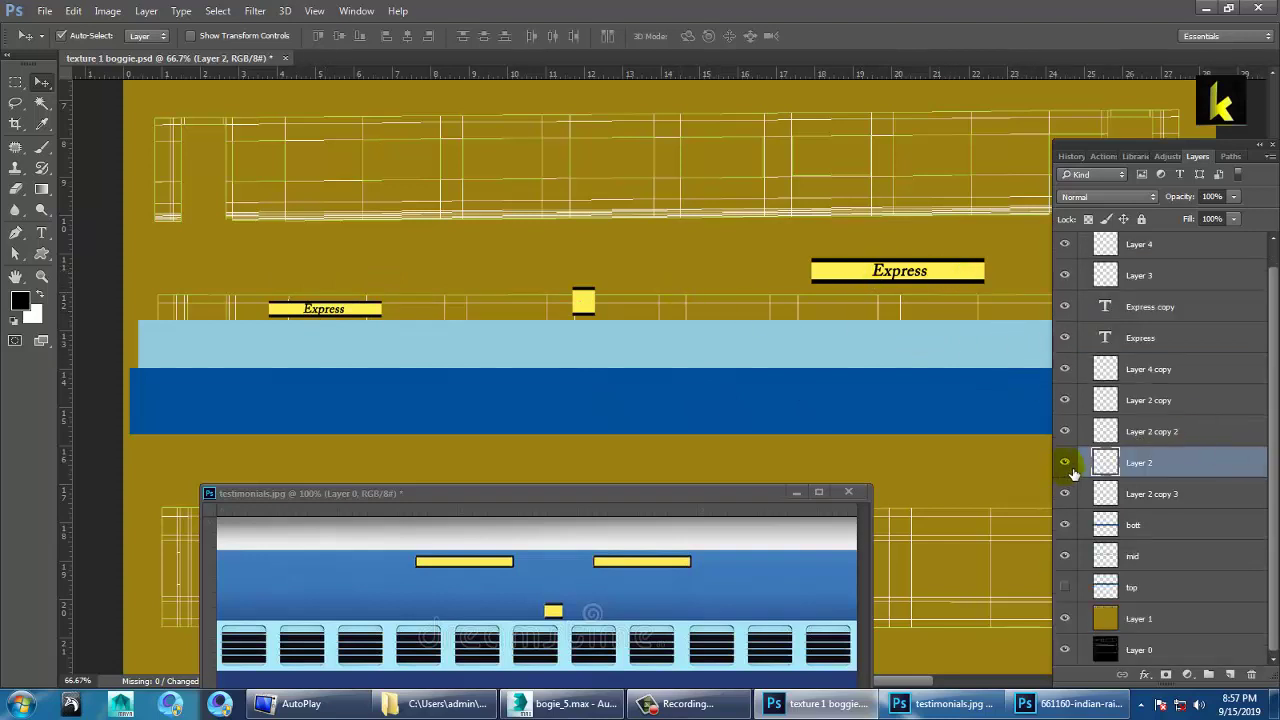
{"action": "left_click", "coordinate": [1251, 675]}
{"action": "left_click", "coordinate": [610, 264]}
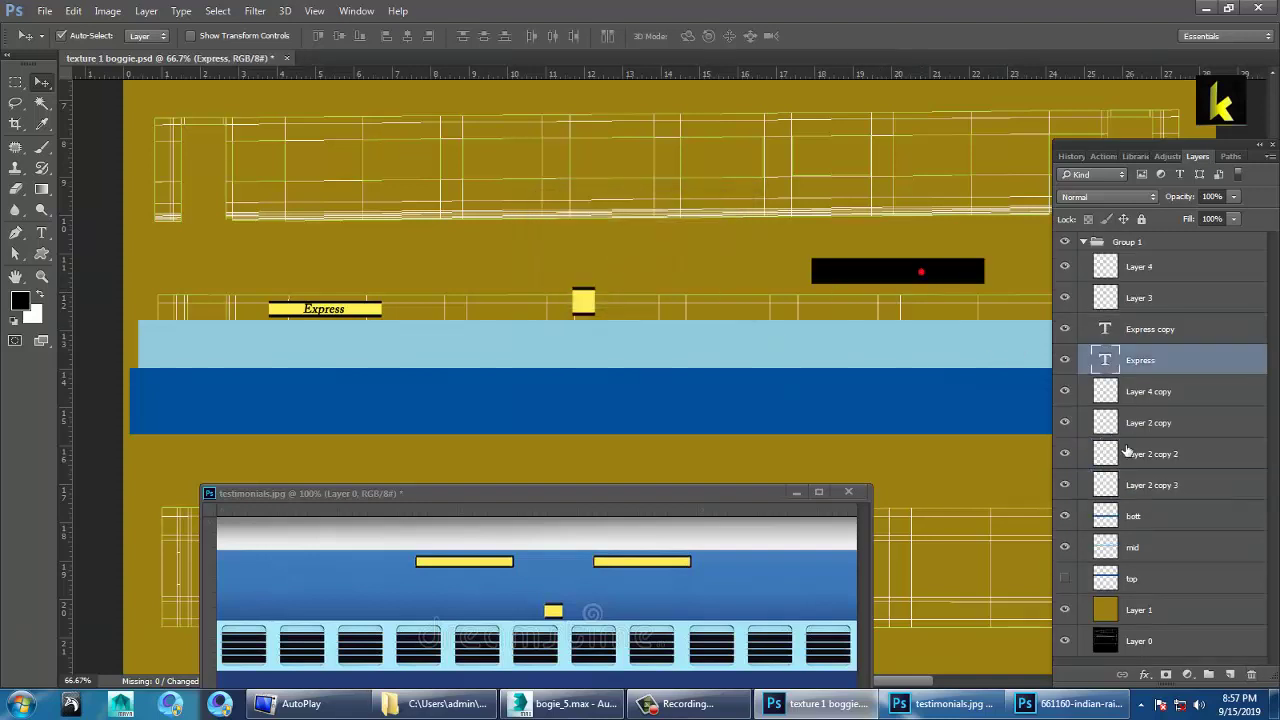
{"action": "left_click", "coordinate": [1251, 675]}
{"action": "left_click", "coordinate": [610, 265]}
{"action": "left_click", "coordinate": [953, 296]}
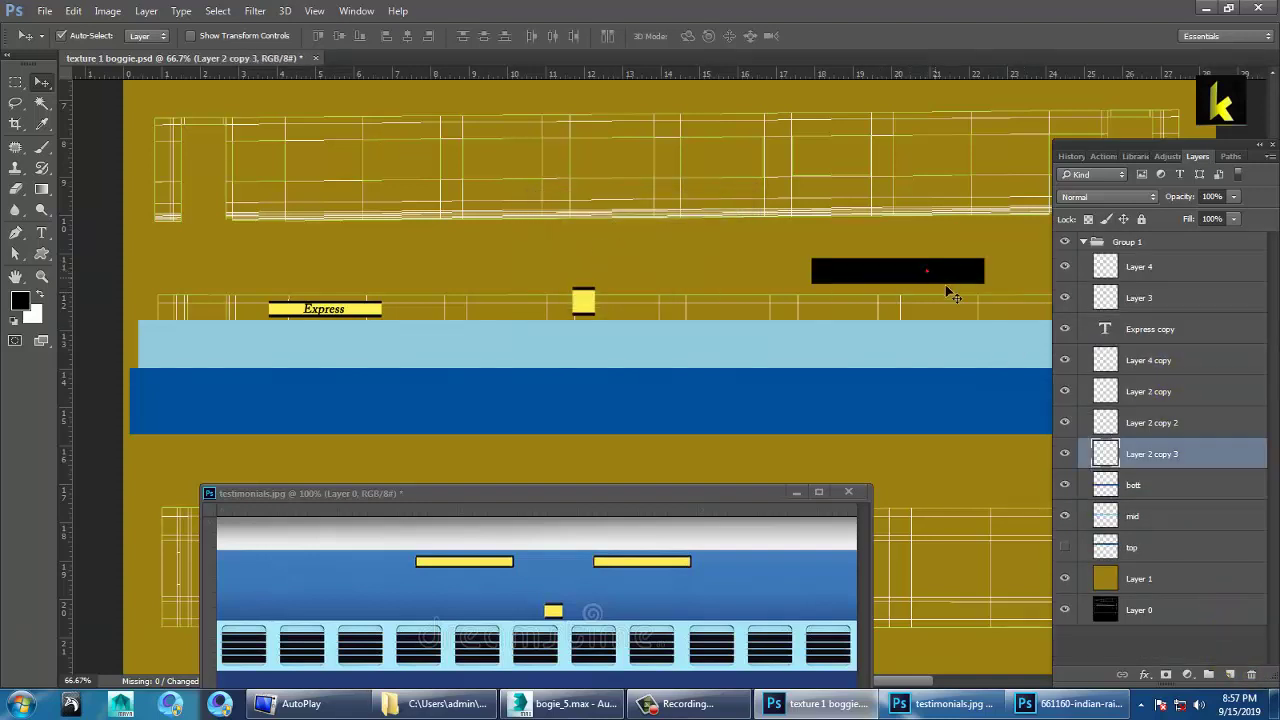
{"action": "left_click", "coordinate": [1251, 675]}
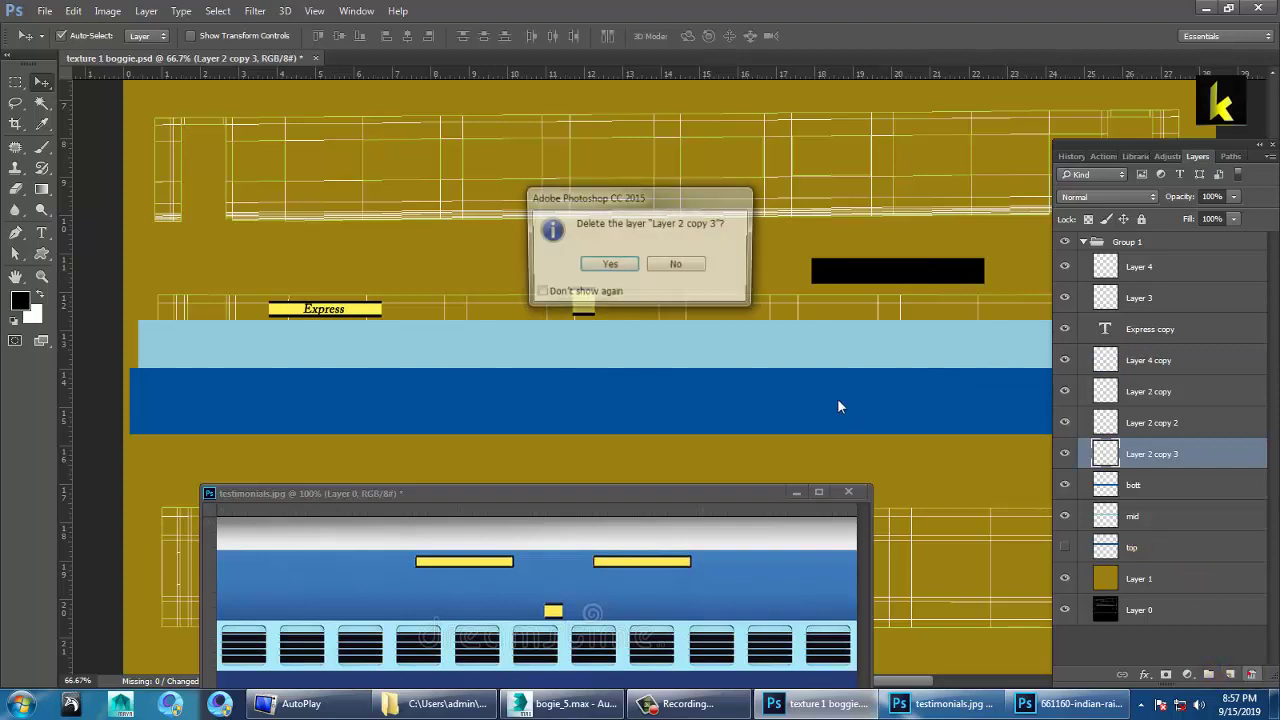
{"action": "left_click", "coordinate": [621, 270]}
Duplicate the reduced yellow plate and its Express text to the far end of the same strip, keeping them level with the originals
{"action": "left_click", "coordinate": [355, 325]}
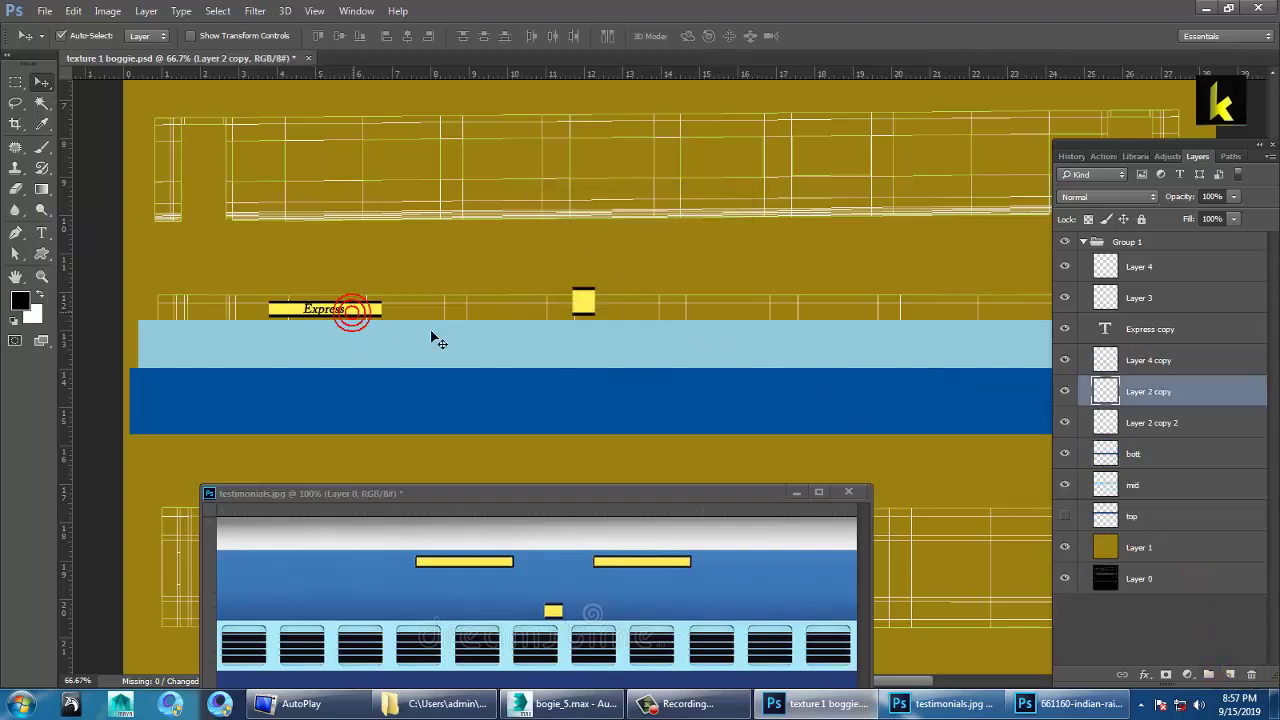
{"action": "left_click", "coordinate": [1172, 424], "text": "ctrl"}
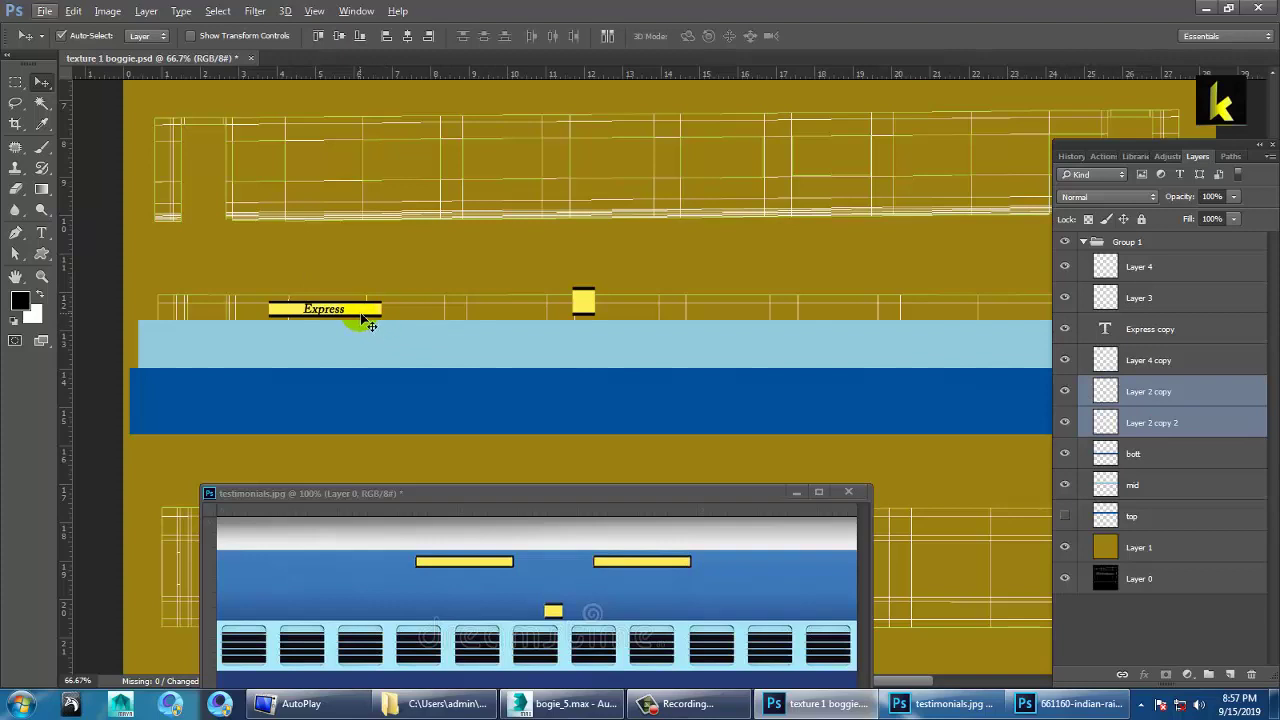
{"action": "left_click_drag", "start_coordinate": [366, 313], "coordinate": [921, 312]}
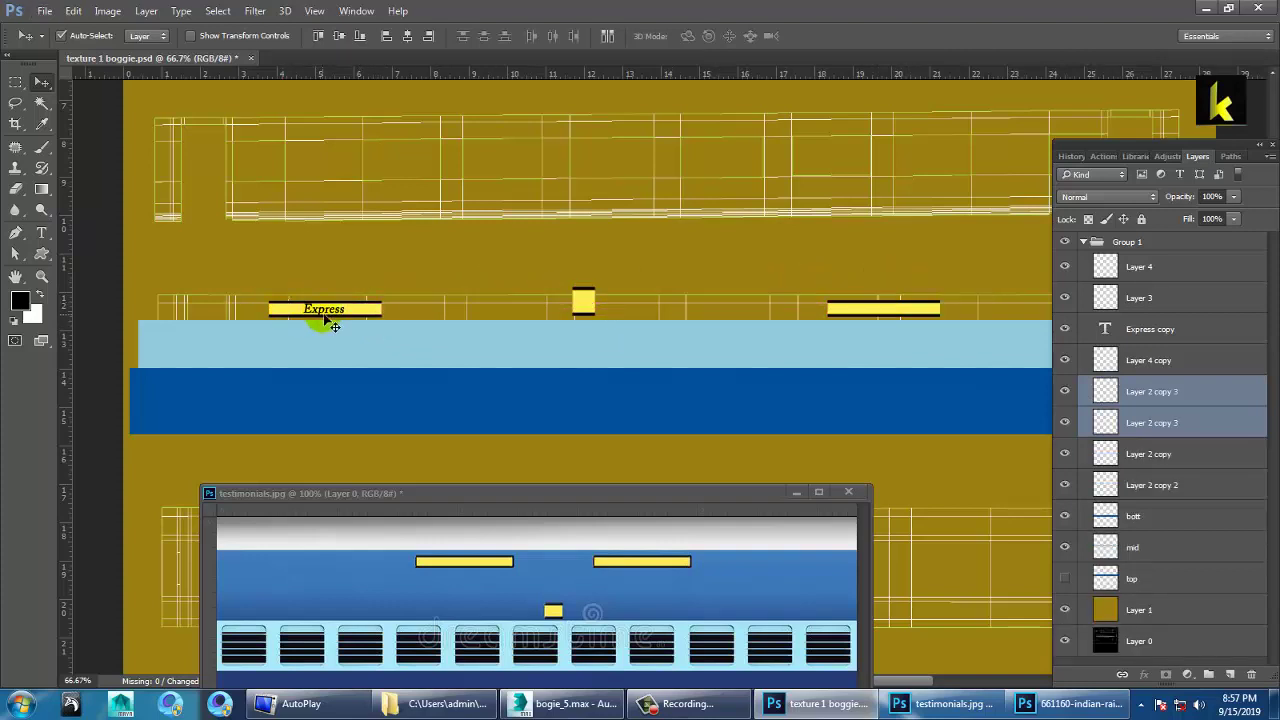
{"action": "left_click_drag", "start_coordinate": [335, 325], "coordinate": [891, 318]}
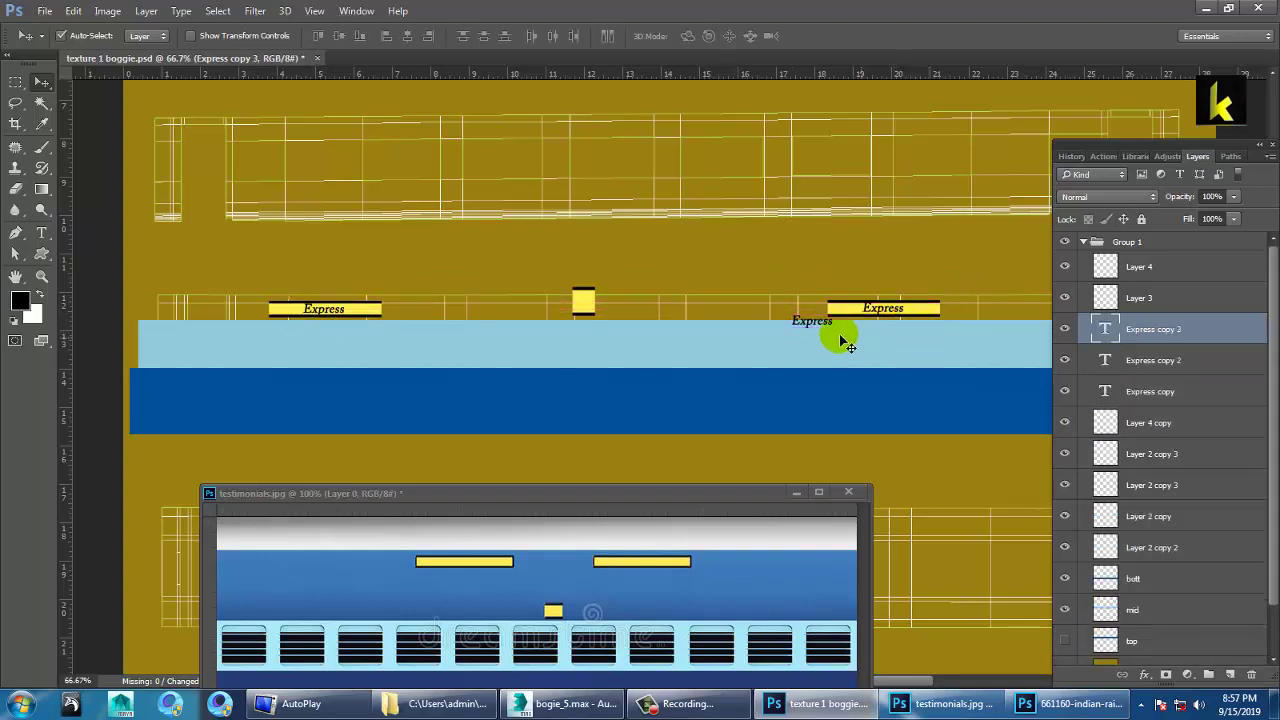
Delete the stray Express text layer beside the duplicated plate
{"action": "left_click", "coordinate": [809, 328]}
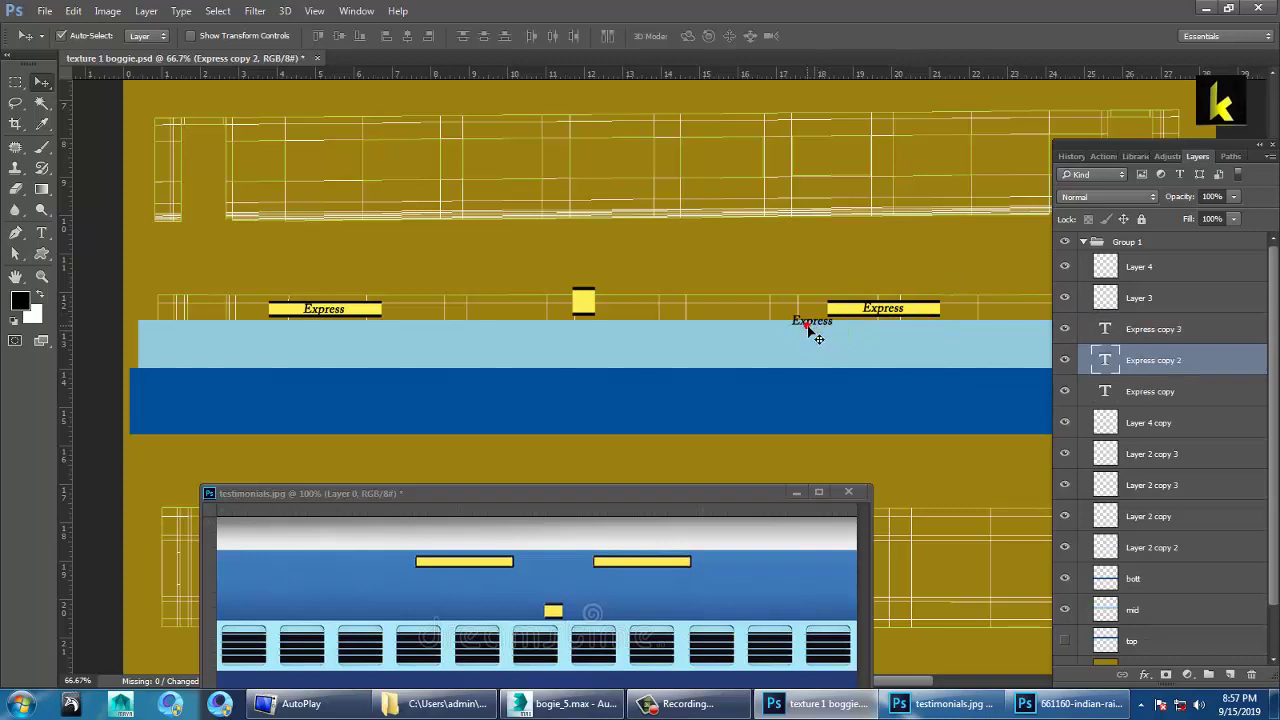
{"action": "left_click", "coordinate": [1250, 675]}
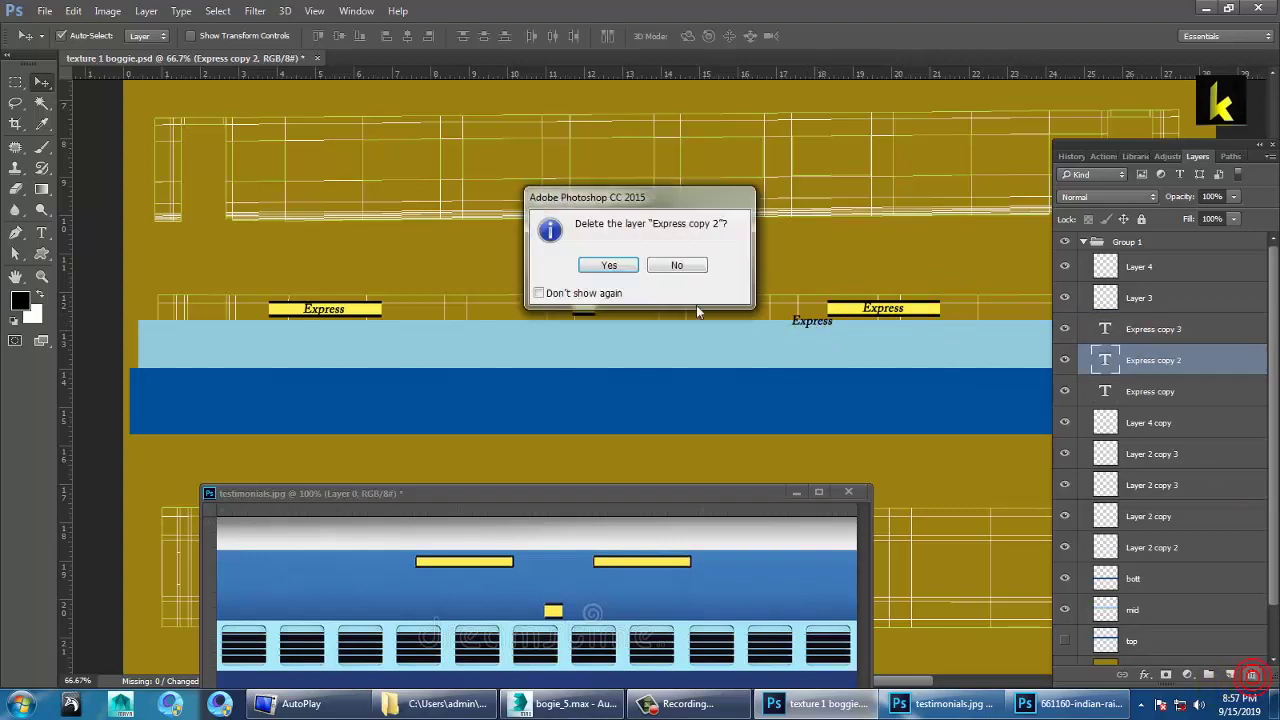
{"action": "left_click", "coordinate": [598, 265]}
{"action": "left_click", "coordinate": [590, 306]}
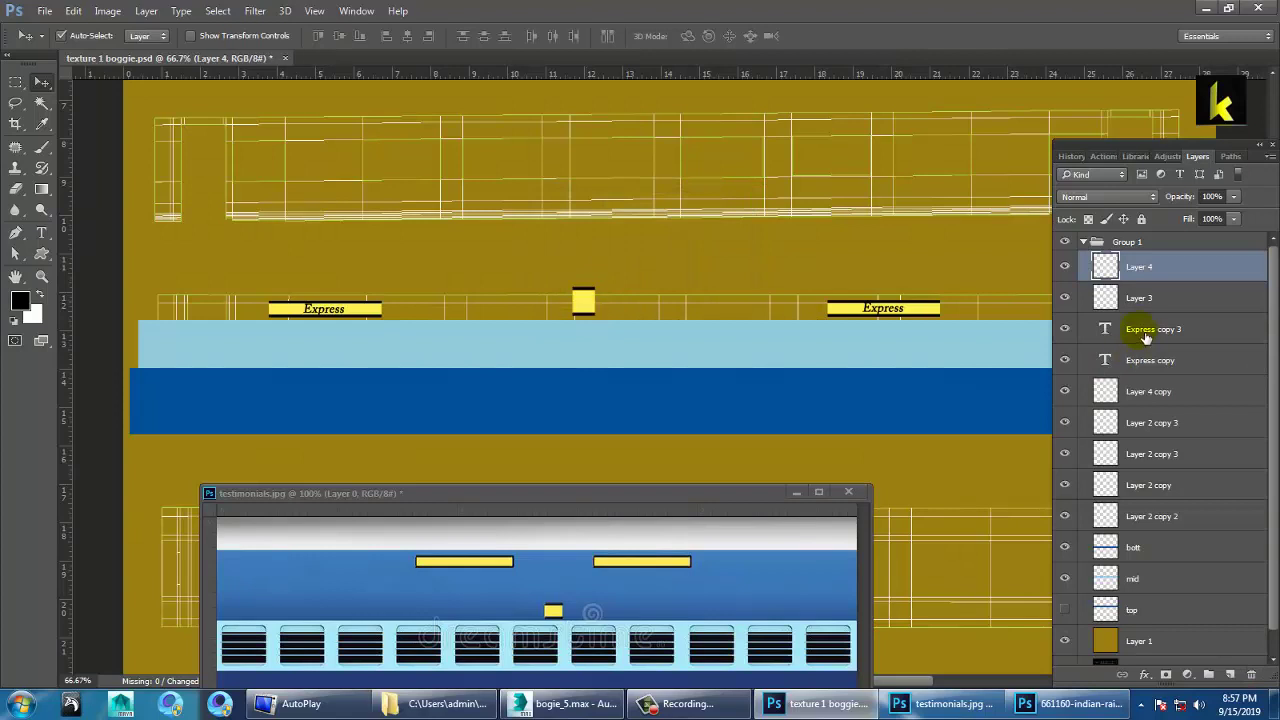
{"action": "left_click", "coordinate": [1130, 299], "text": "shift"}
{"action": "key", "text": "ctrl+t"}
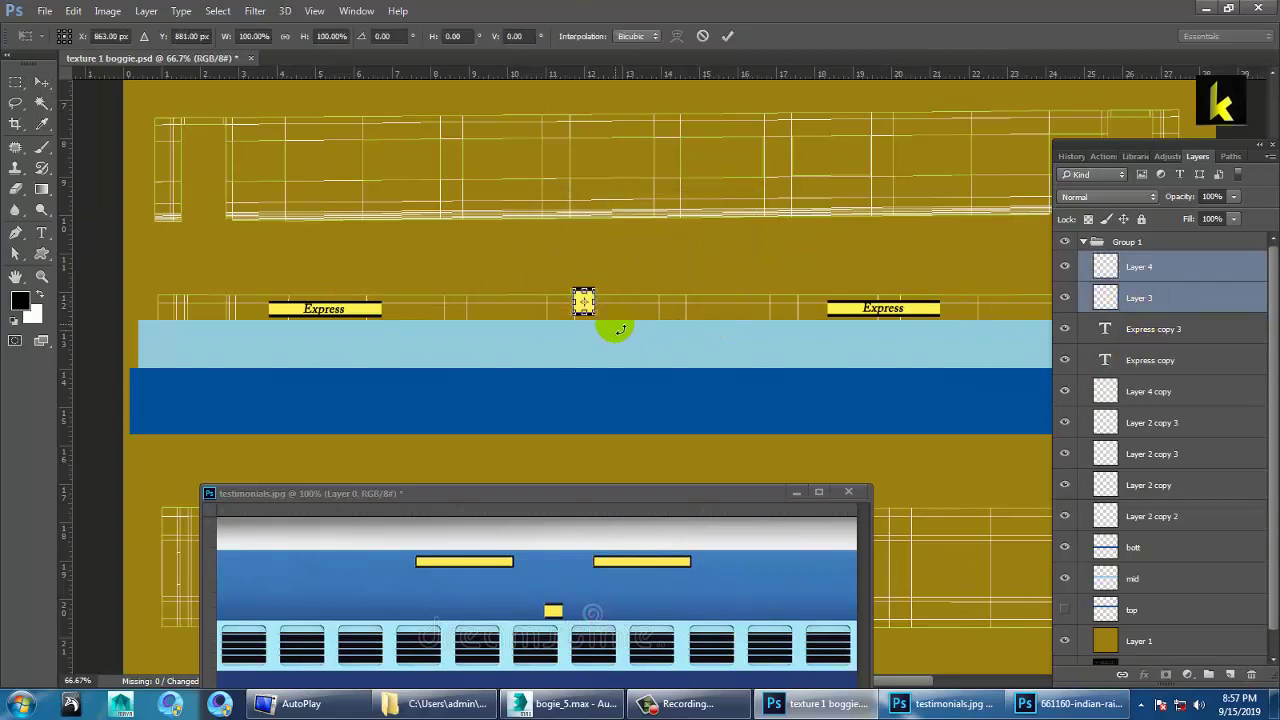
{"action": "key", "text": "Escape"}
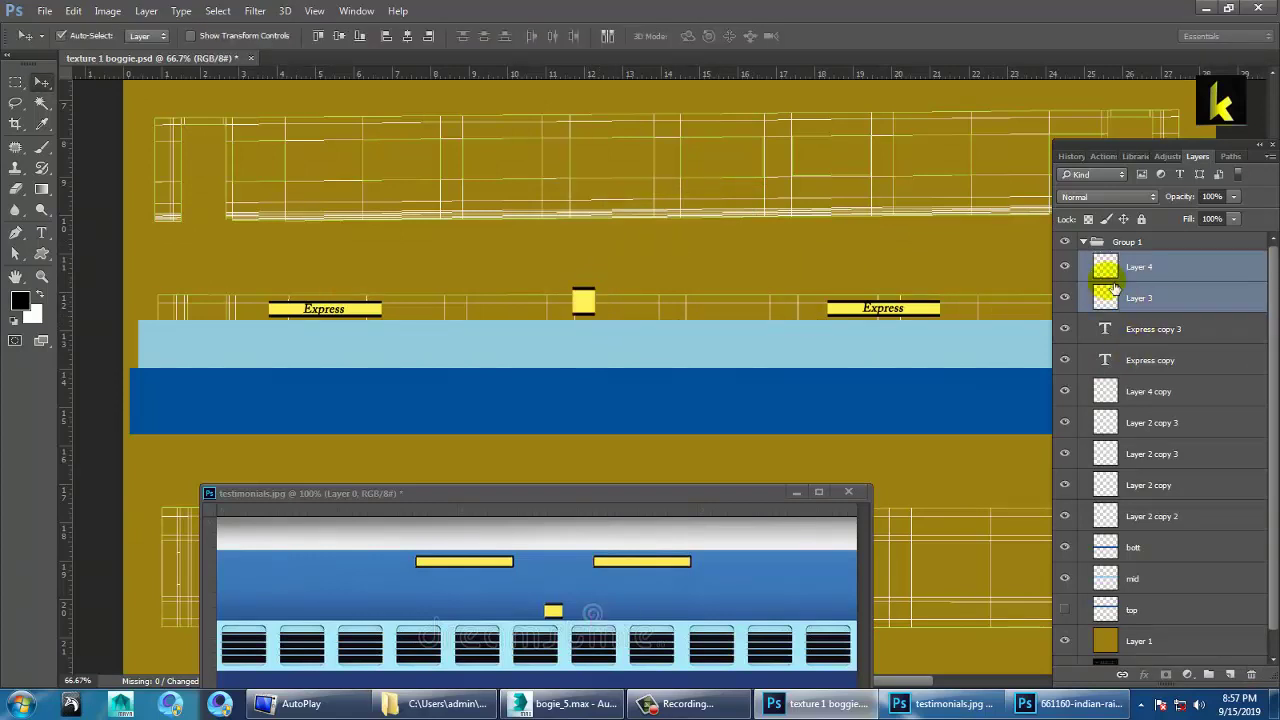
{"action": "left_click", "coordinate": [1065, 299]}
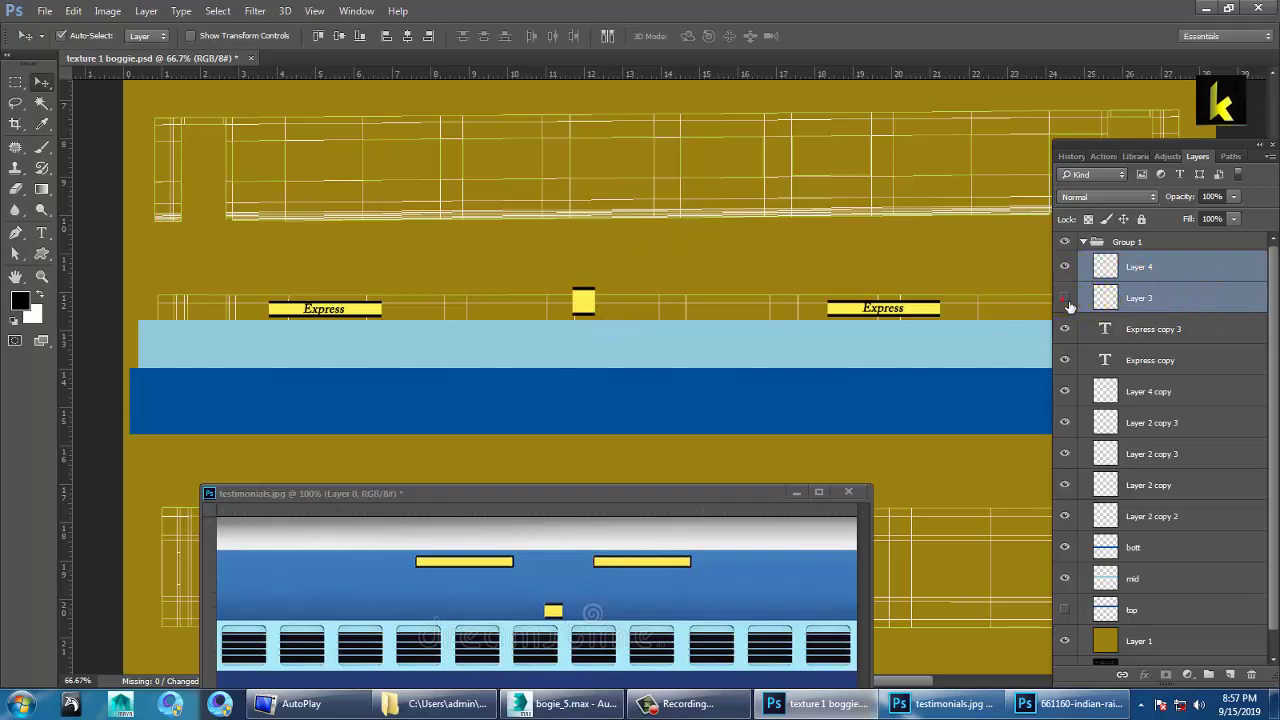
{"action": "left_click", "coordinate": [1066, 276]}
{"action": "left_click", "coordinate": [1066, 276]}
Move Layer 4 copy directly below Layer 4 in the layer stack
{"action": "left_click", "coordinate": [1160, 268]}
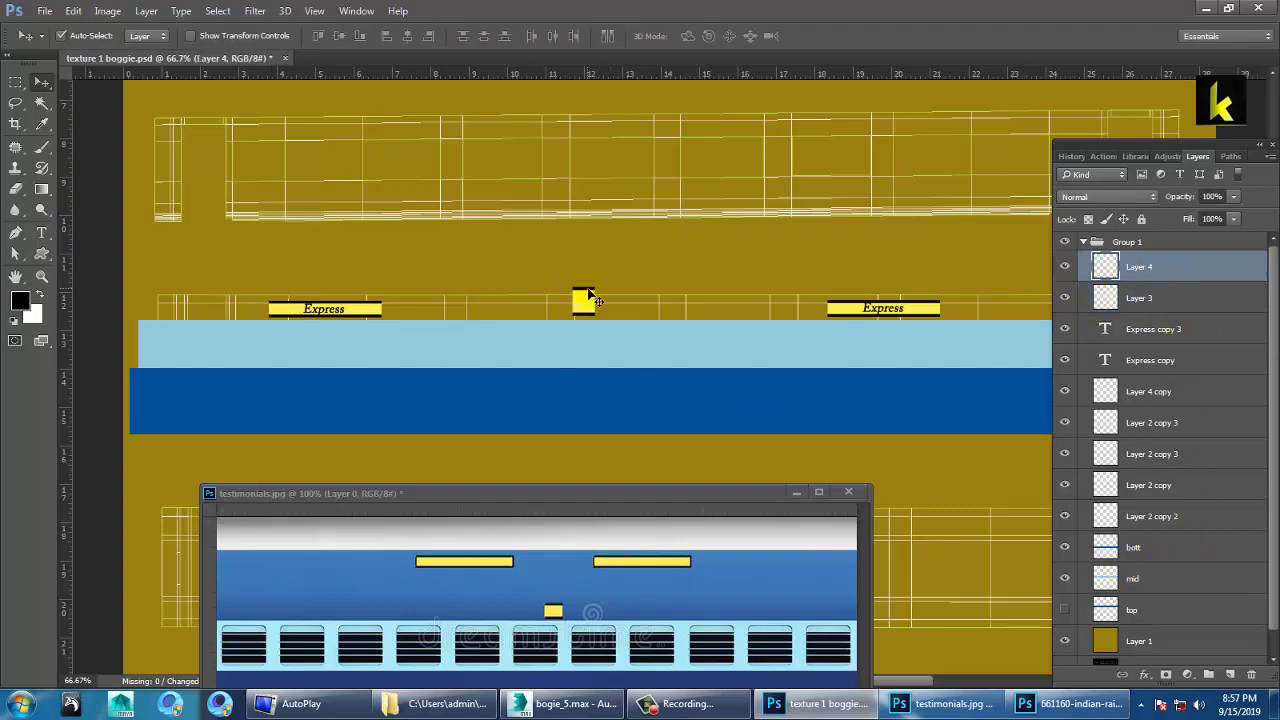
{"action": "left_click", "coordinate": [588, 297]}
{"action": "left_click_drag", "start_coordinate": [1172, 392], "coordinate": [1166, 292]}
Scale Layer 4 and Layer 4 copy together to about 62% and align the small yellow square with the Express plates
{"action": "left_click", "coordinate": [1150, 279], "text": "shift"}
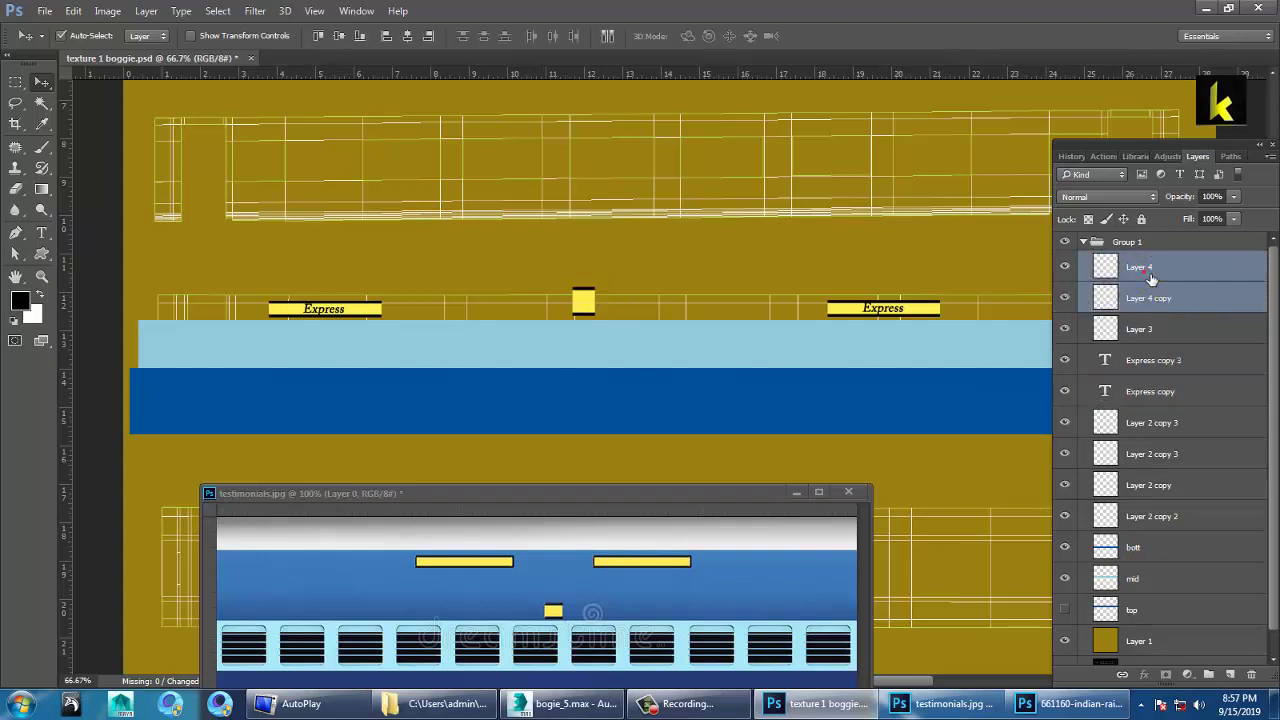
{"action": "key", "text": "ctrl+t"}
{"action": "left_click_drag", "start_coordinate": [602, 328], "coordinate": [583, 320]}
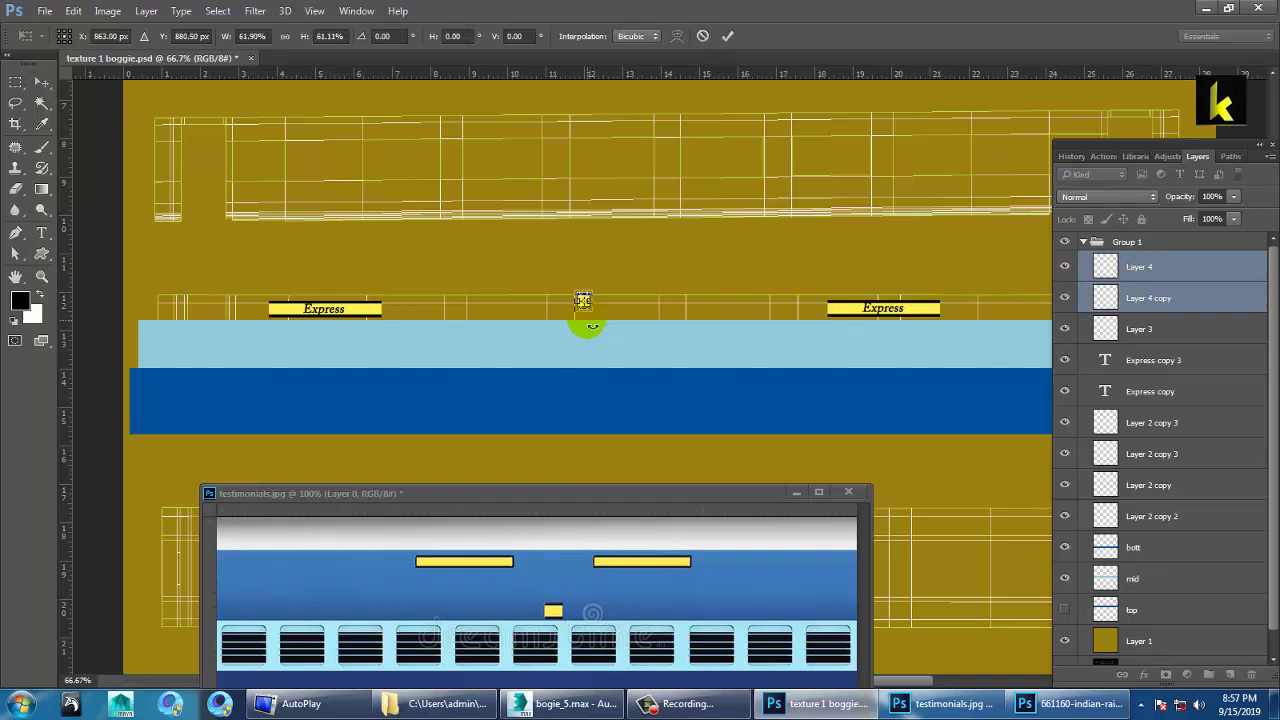
{"action": "key", "text": "Return"}
{"action": "key", "text": "ctrl+plus"}
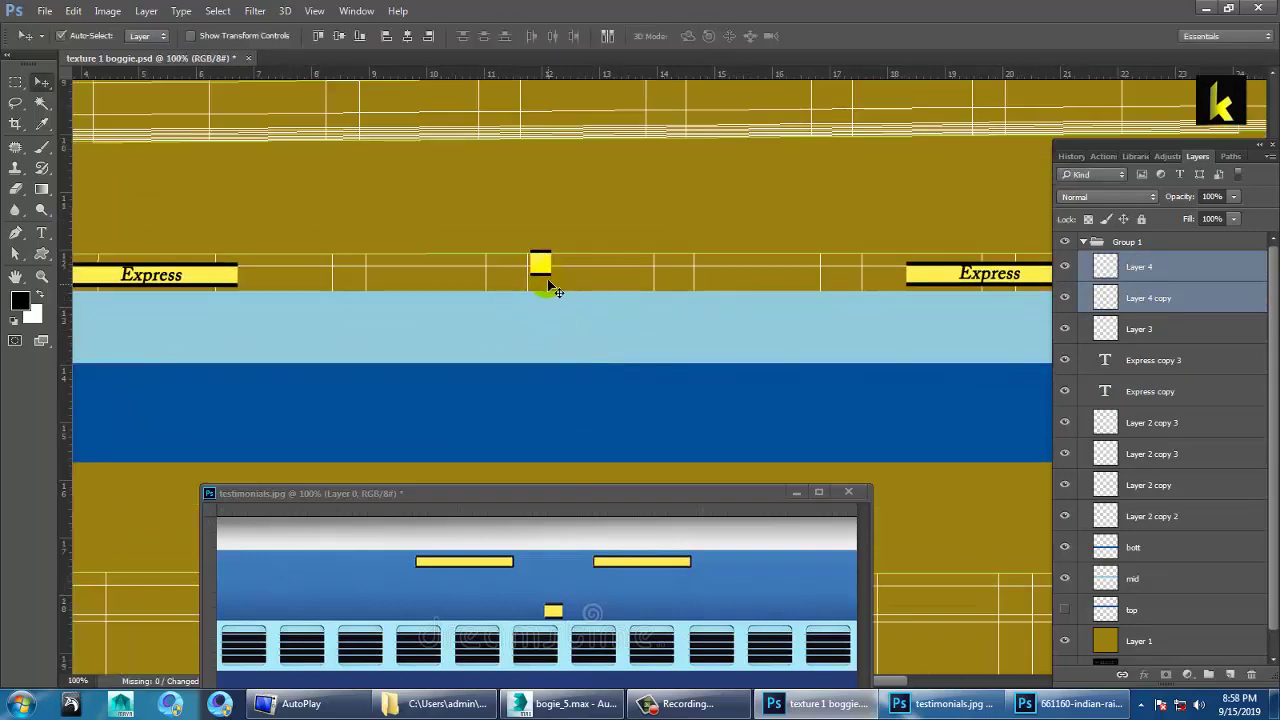
{"action": "left_click_drag", "start_coordinate": [544, 270], "coordinate": [555, 282]}
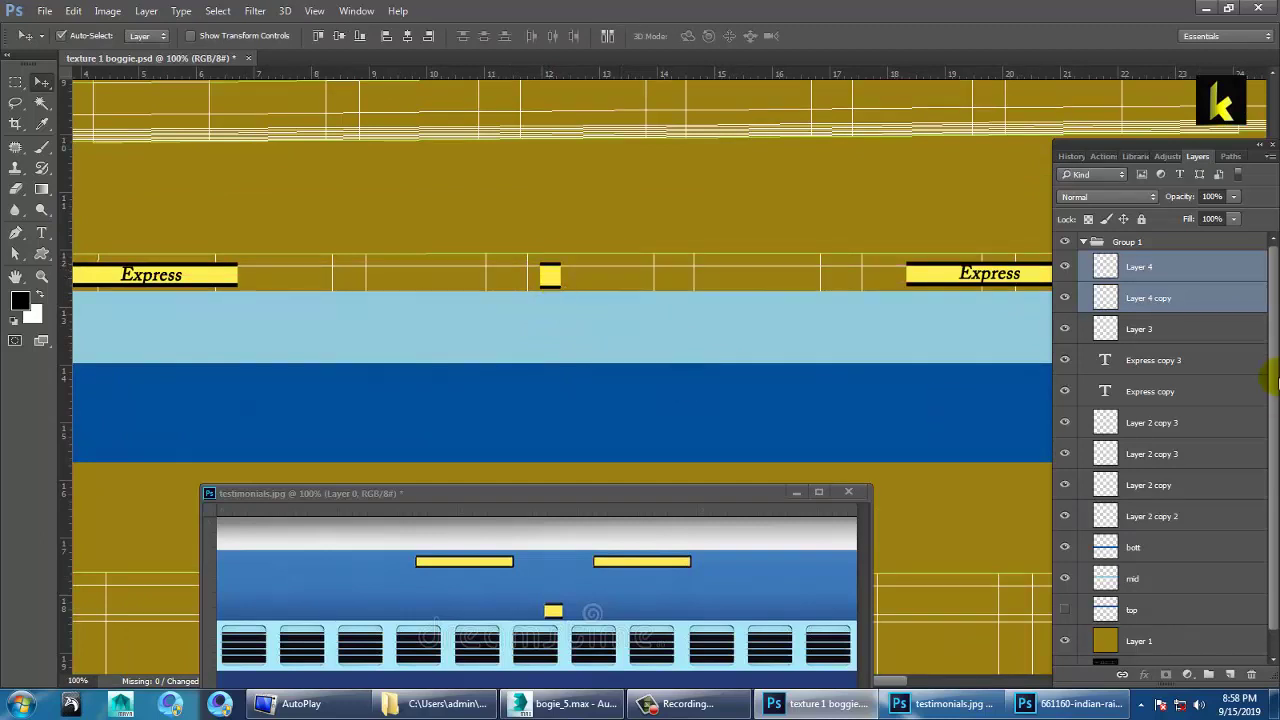
Show the top layer's dark blue band and hide the Layer 0 wireframe
{"action": "left_click", "coordinate": [1065, 610]}
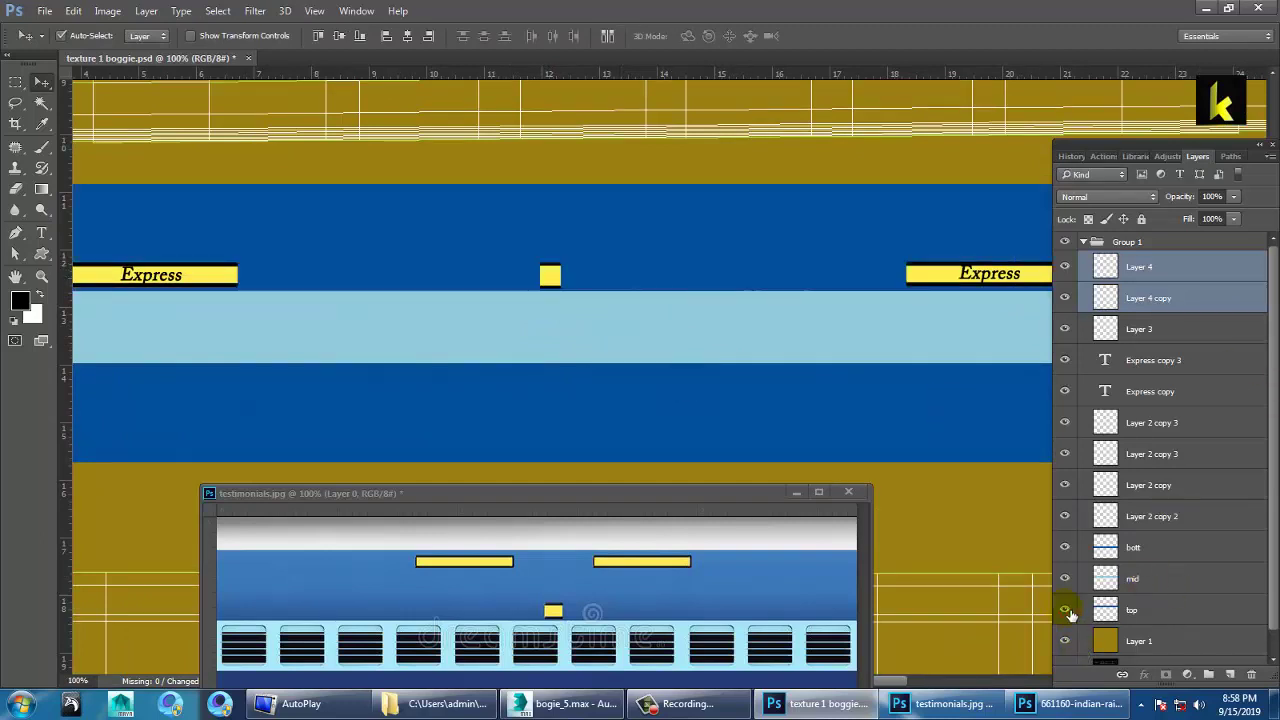
{"action": "left_click", "coordinate": [44, 11]}
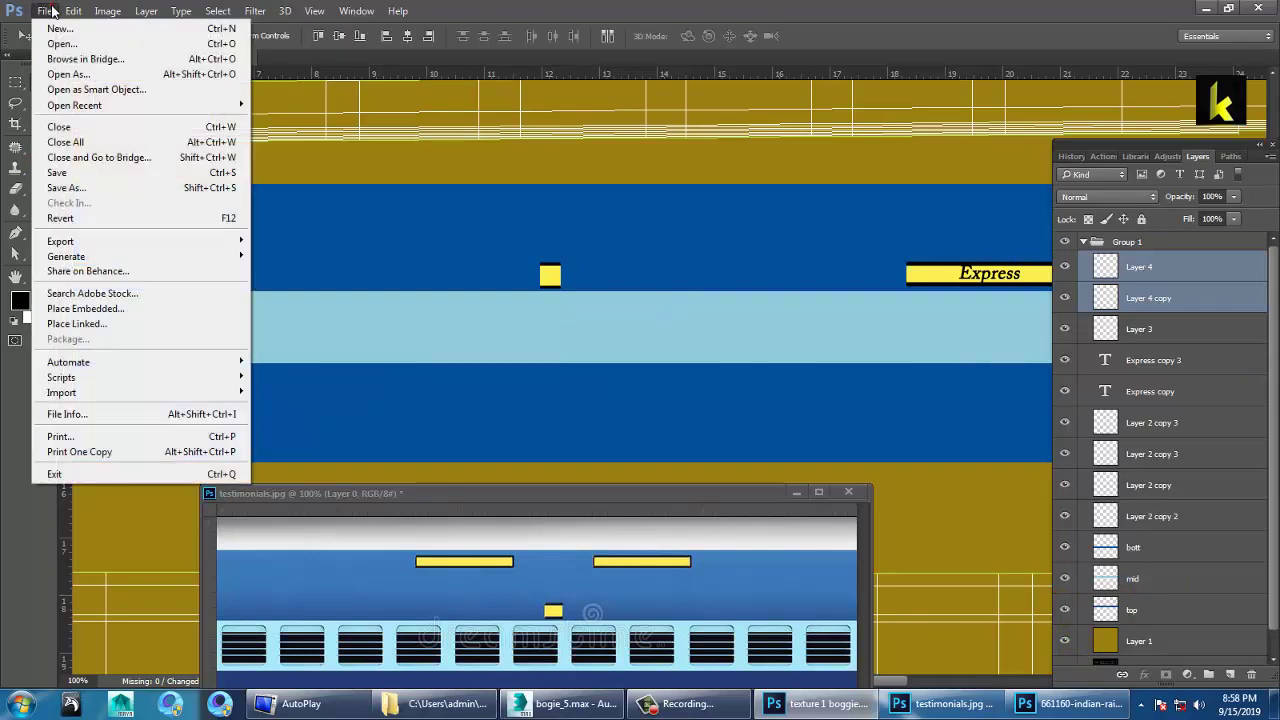
{"action": "left_click", "coordinate": [1143, 547]}
{"action": "scroll", "coordinate": [1228, 551], "scroll_direction": "down", "scroll_amount": 1}
{"action": "left_click", "coordinate": [1065, 650]}
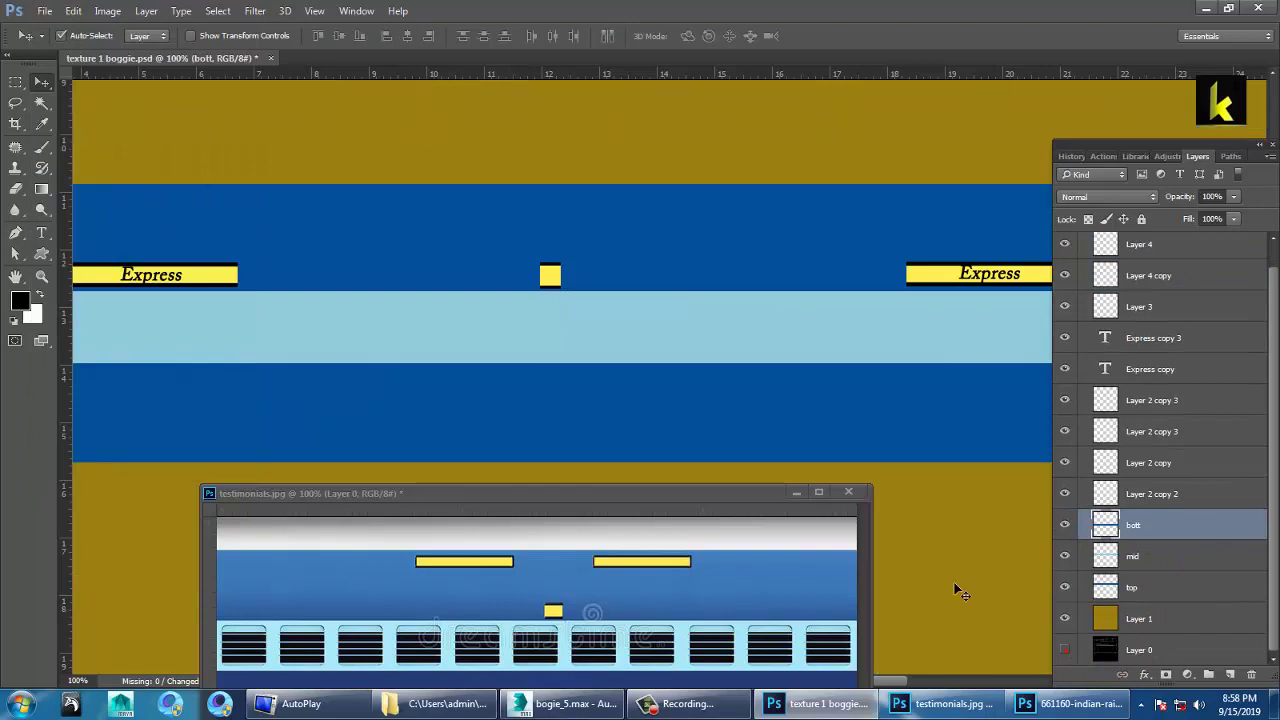
{"action": "left_click", "coordinate": [42, 12]}
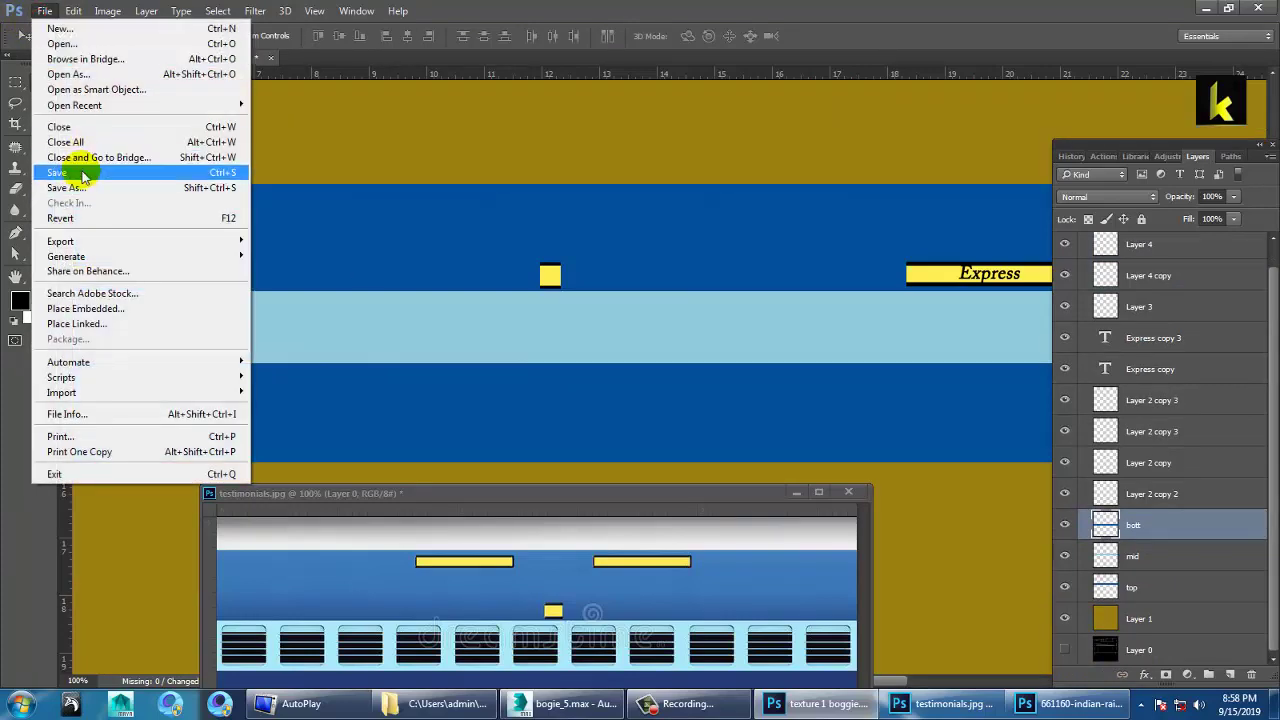
{"action": "left_click", "coordinate": [80, 167]}
{"action": "left_click", "coordinate": [687, 276]}
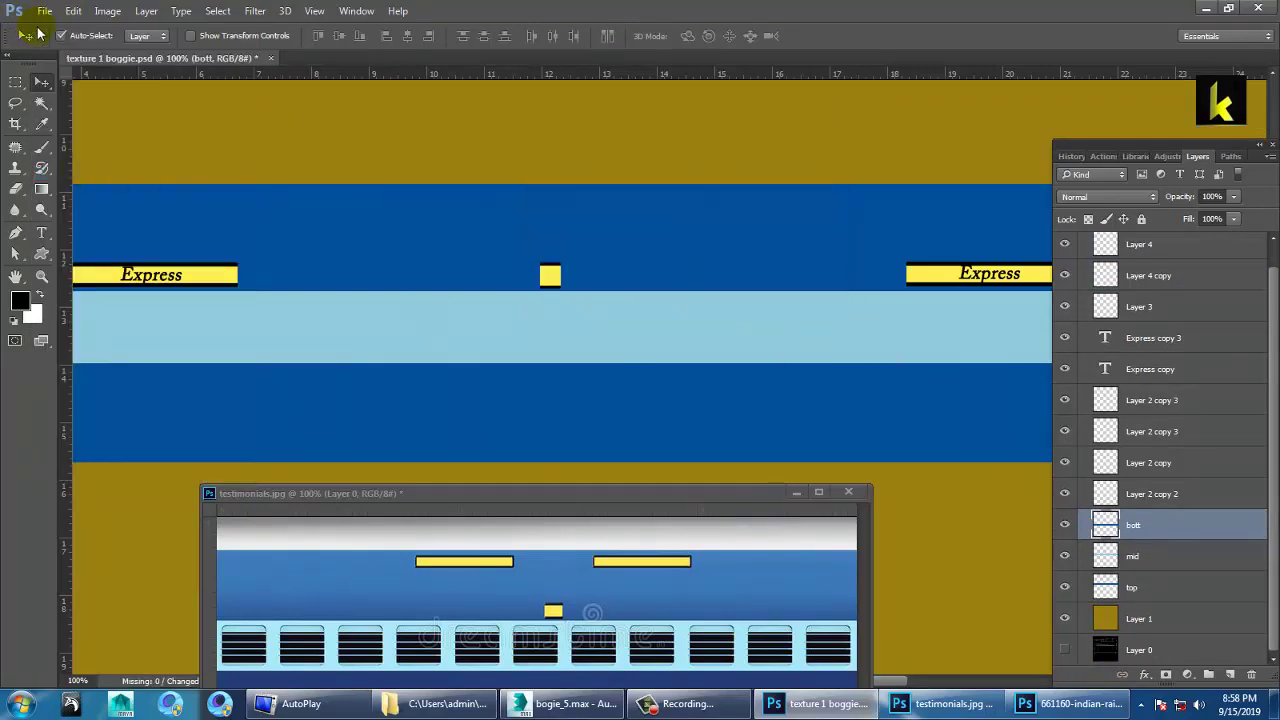
Save the document as a Photoshop file named texture 2 boggie in the bogie uvs folder
{"action": "left_click", "coordinate": [44, 11]}
{"action": "left_click", "coordinate": [115, 187]}
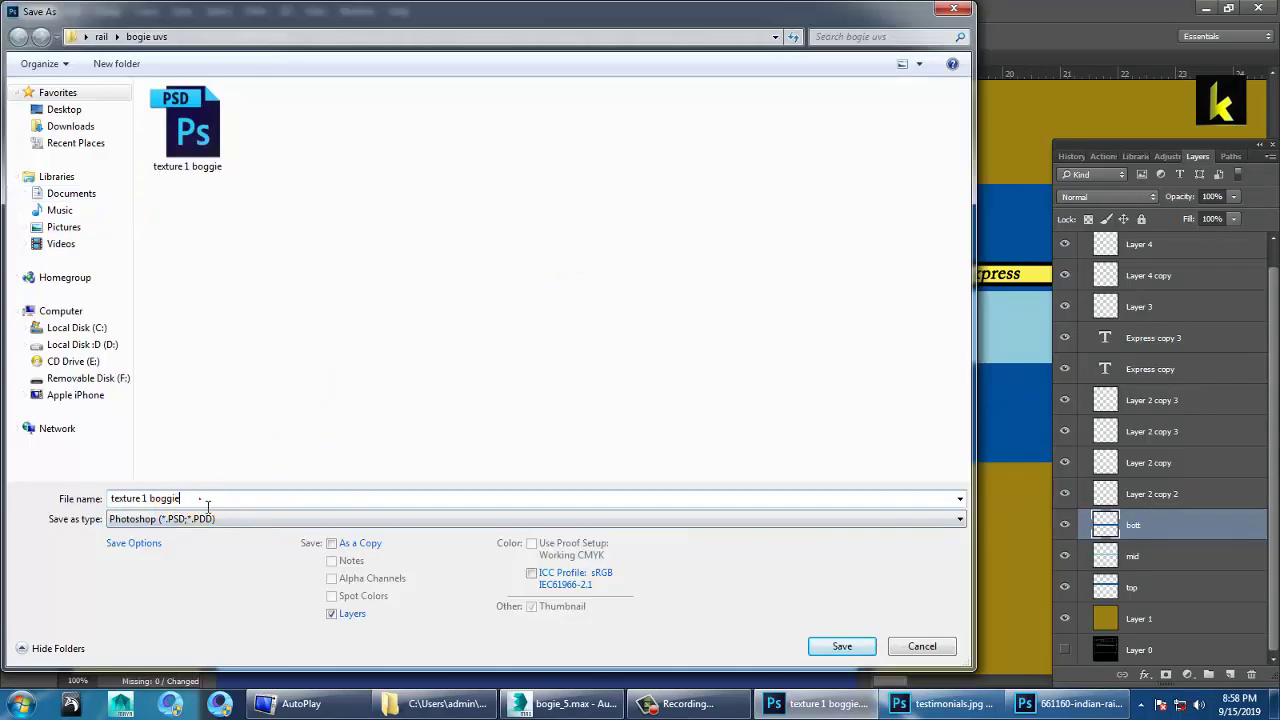
{"action": "left_click_drag", "start_coordinate": [200, 498], "coordinate": [146, 505]}
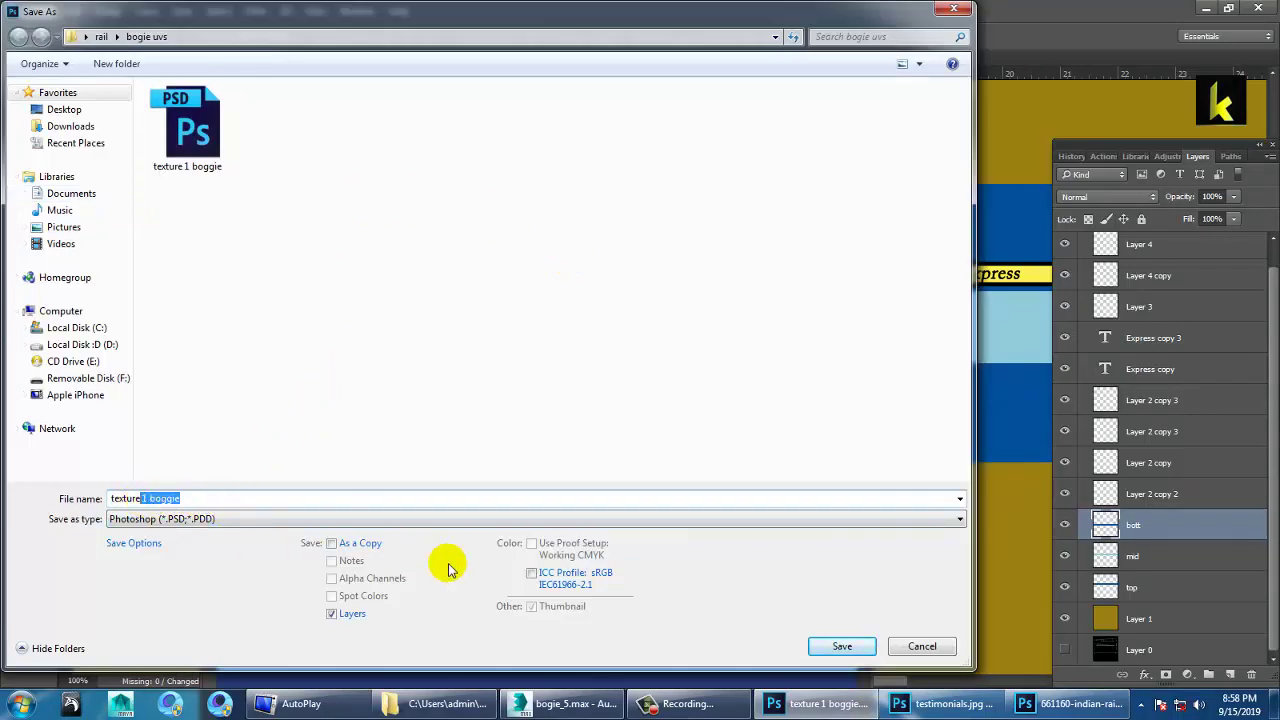
{"action": "key", "text": "BackSpace"}
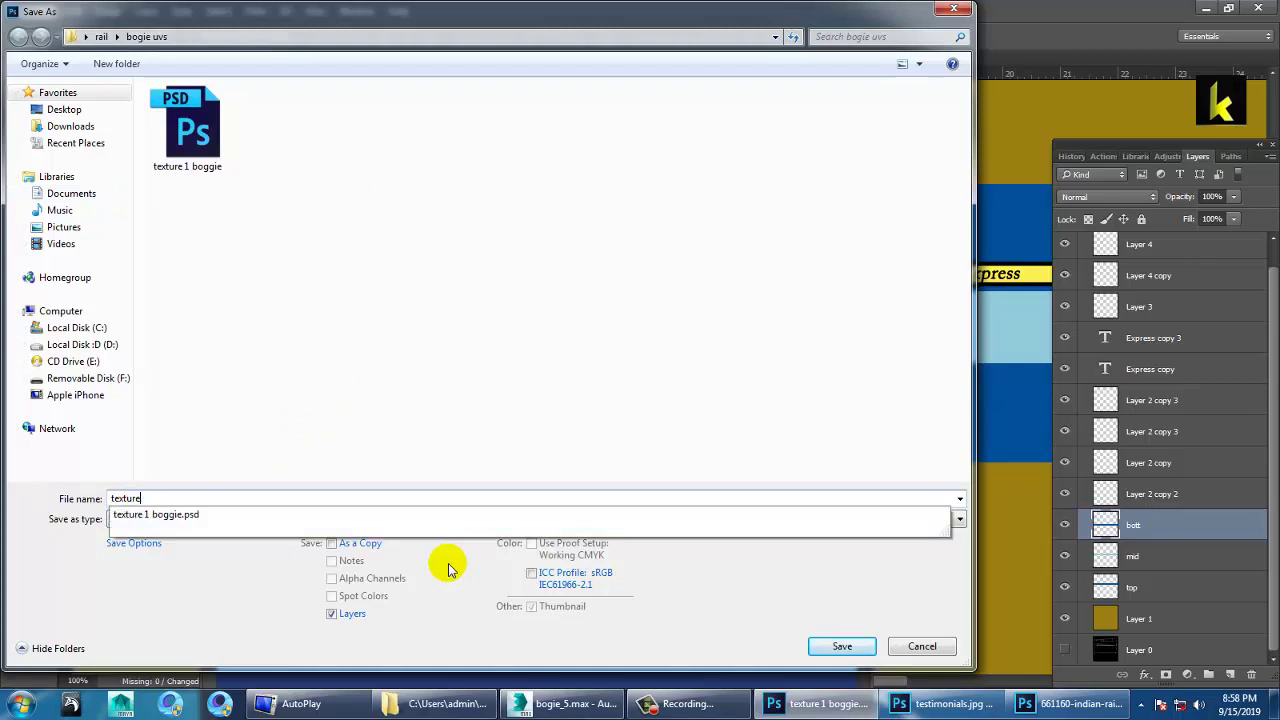
{"action": "type", "text": "2 boggie"}
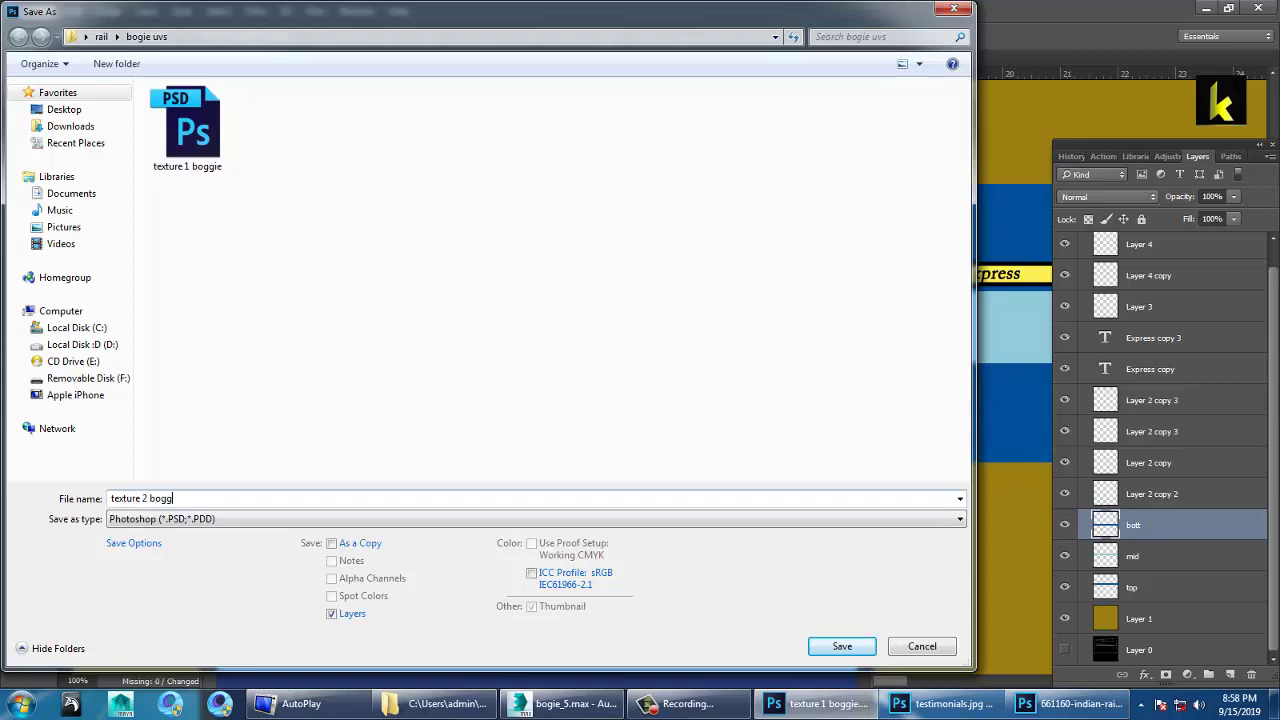
{"action": "left_click", "coordinate": [842, 648]}
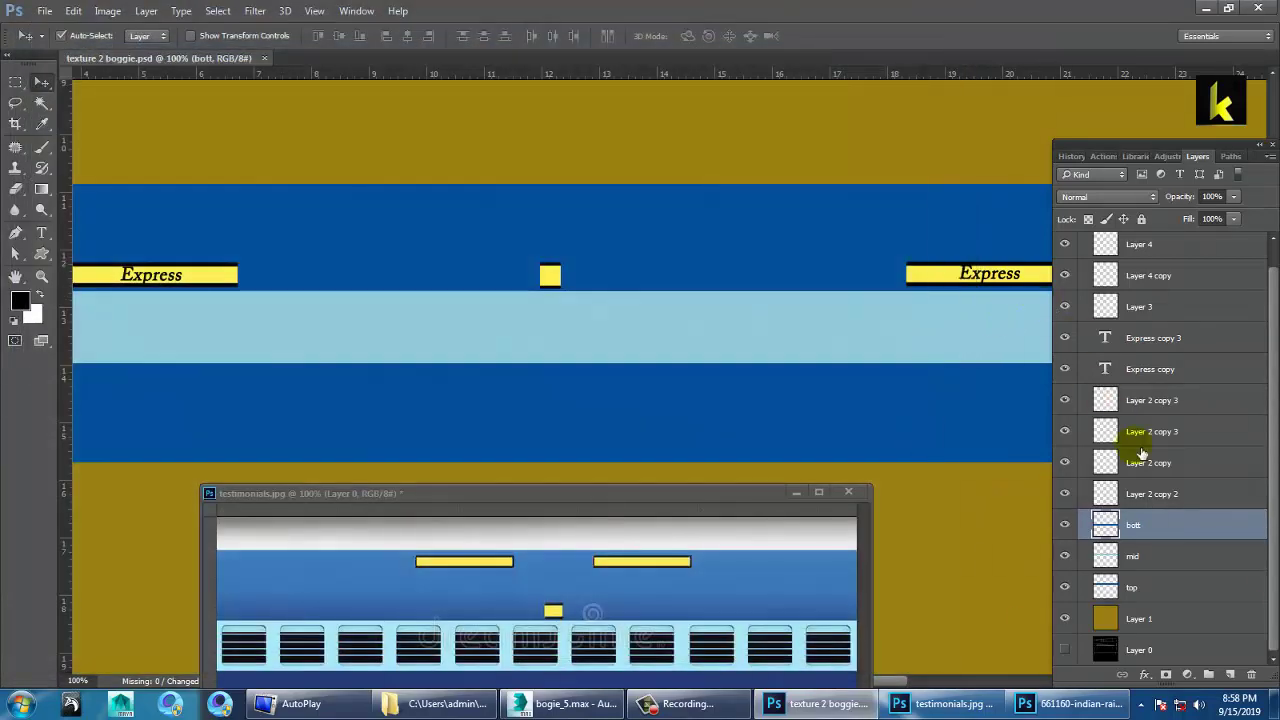
Switch to 3ds Max and replace the coach material's diffuse bitmap with texture 2 boggie.psd, using collapsed layers
{"action": "left_click", "coordinate": [562, 703]}
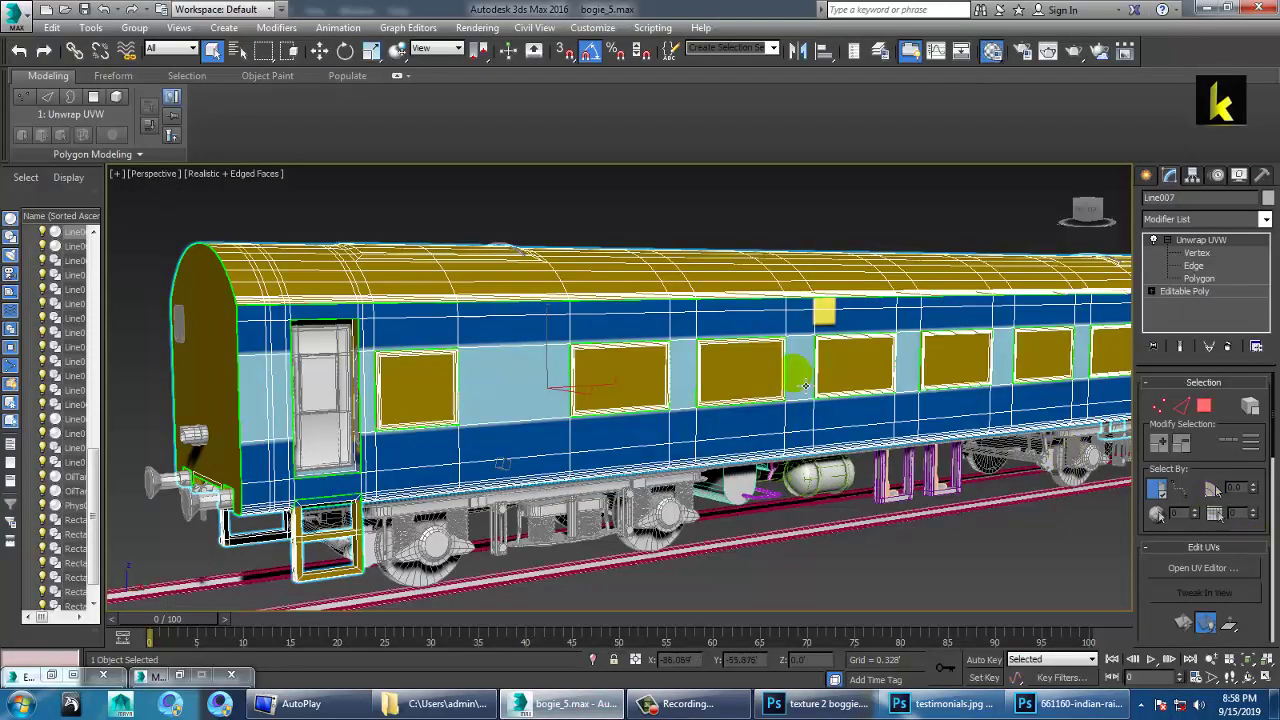
{"action": "key", "text": "m"}
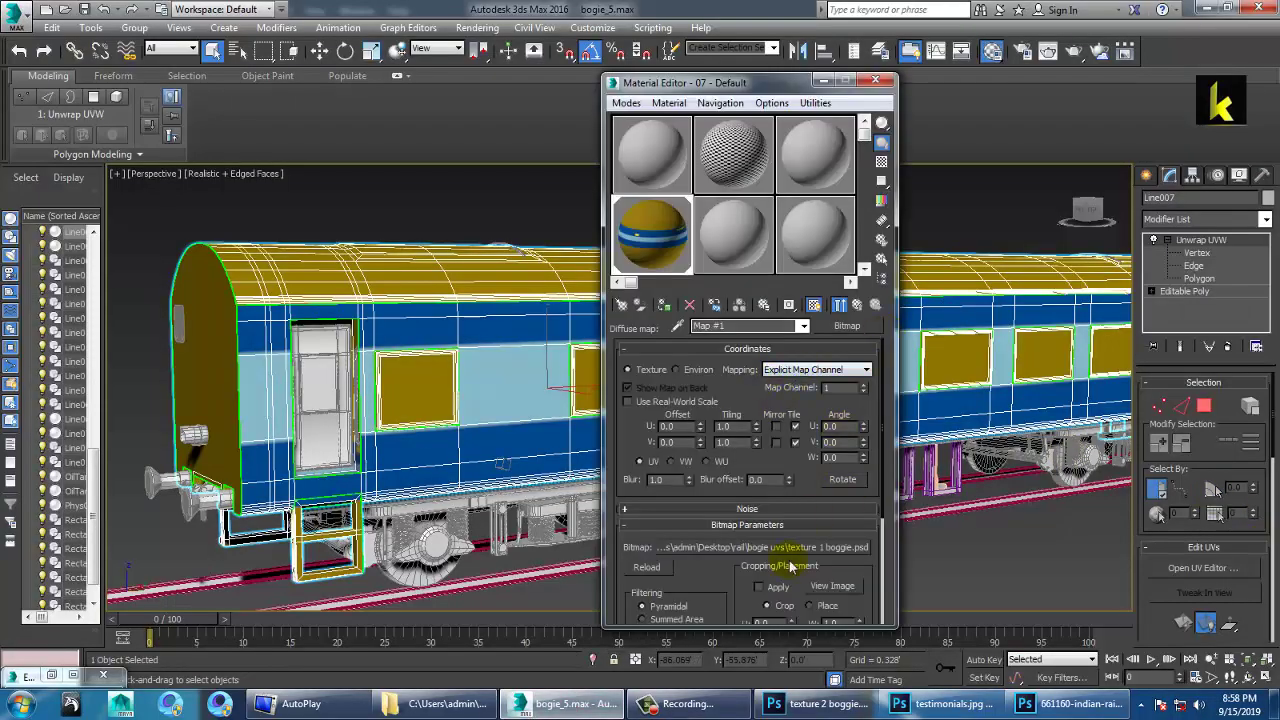
{"action": "left_click", "coordinate": [762, 548]}
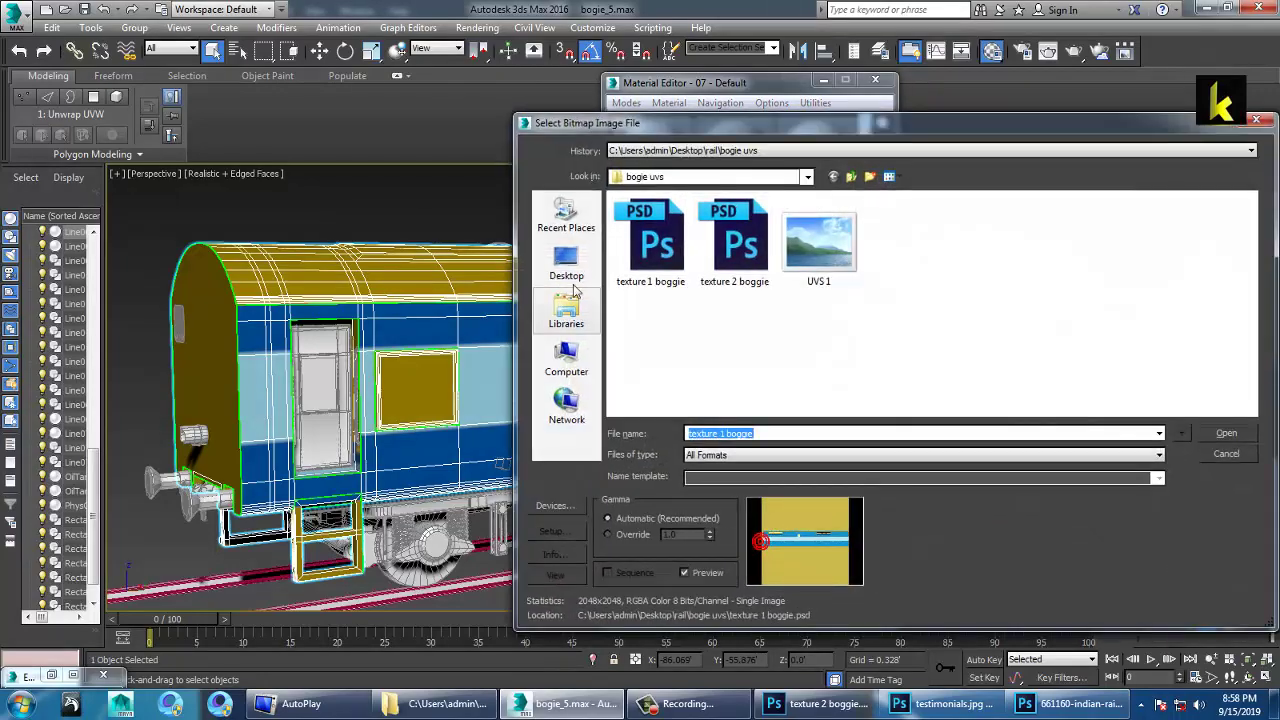
{"action": "double_click", "coordinate": [757, 258]}
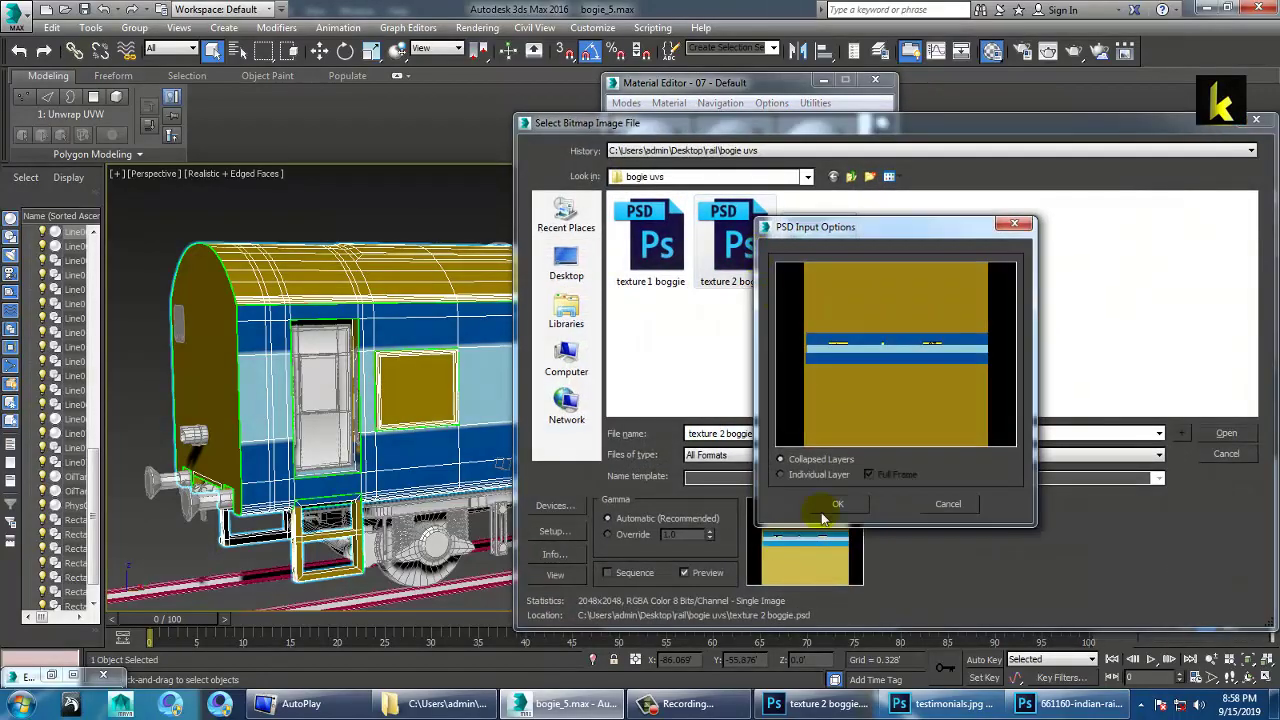
{"action": "left_click", "coordinate": [840, 496]}
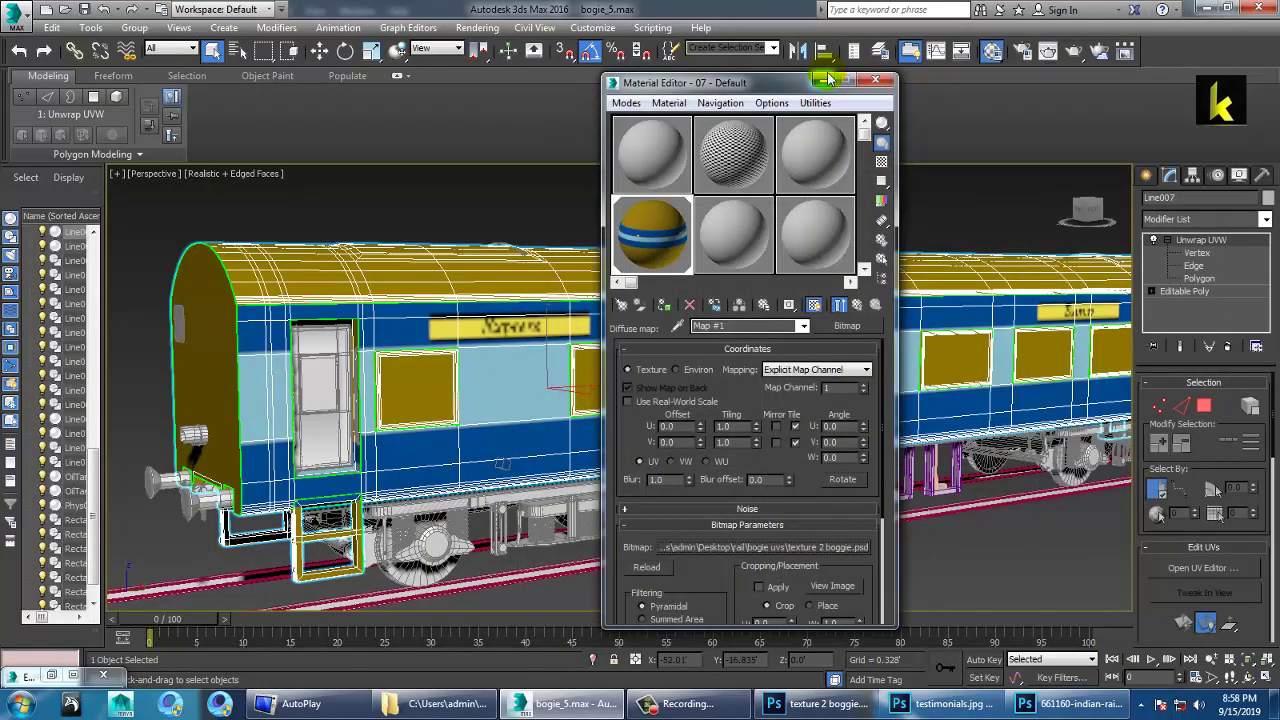
{"action": "left_click", "coordinate": [876, 81]}
Render a close view of the coach side to check the Express plate, and close the frame buffer
{"action": "scroll", "coordinate": [554, 368], "scroll_direction": "up", "scroll_amount": 2}
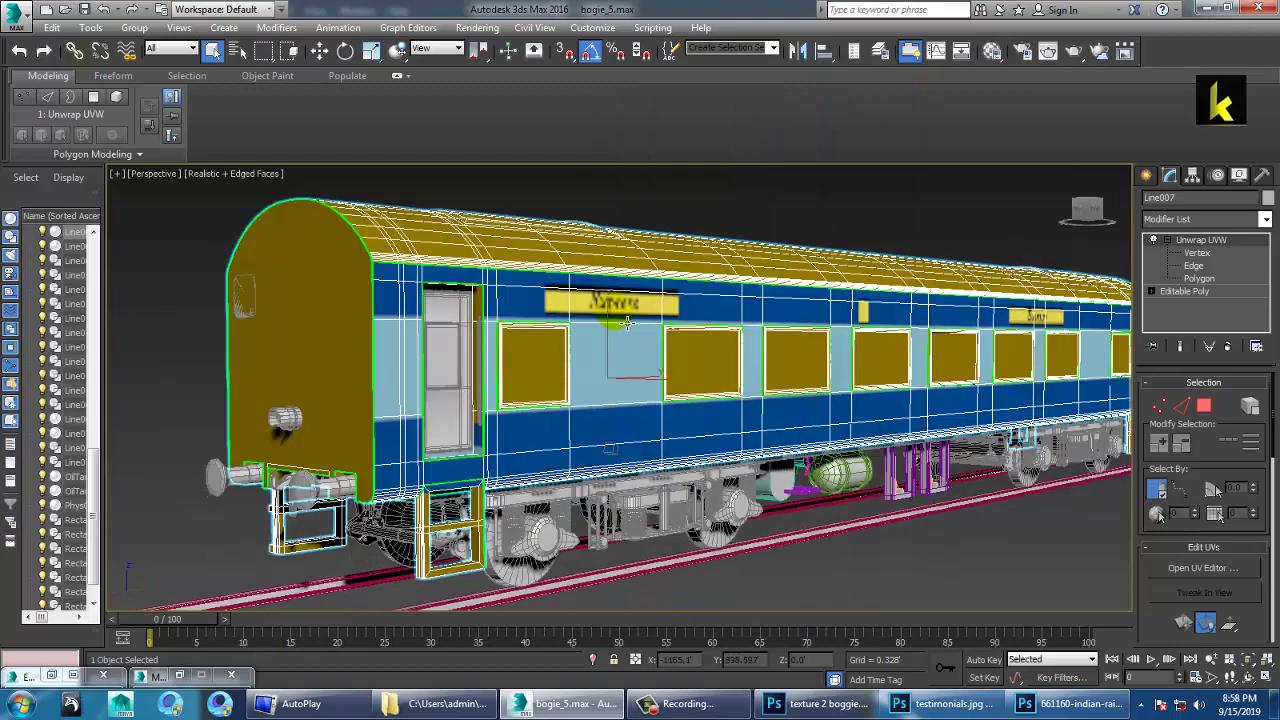
{"action": "scroll", "coordinate": [627, 322], "scroll_direction": "up", "scroll_amount": 2}
{"action": "scroll", "coordinate": [640, 325], "scroll_direction": "up", "scroll_amount": 2}
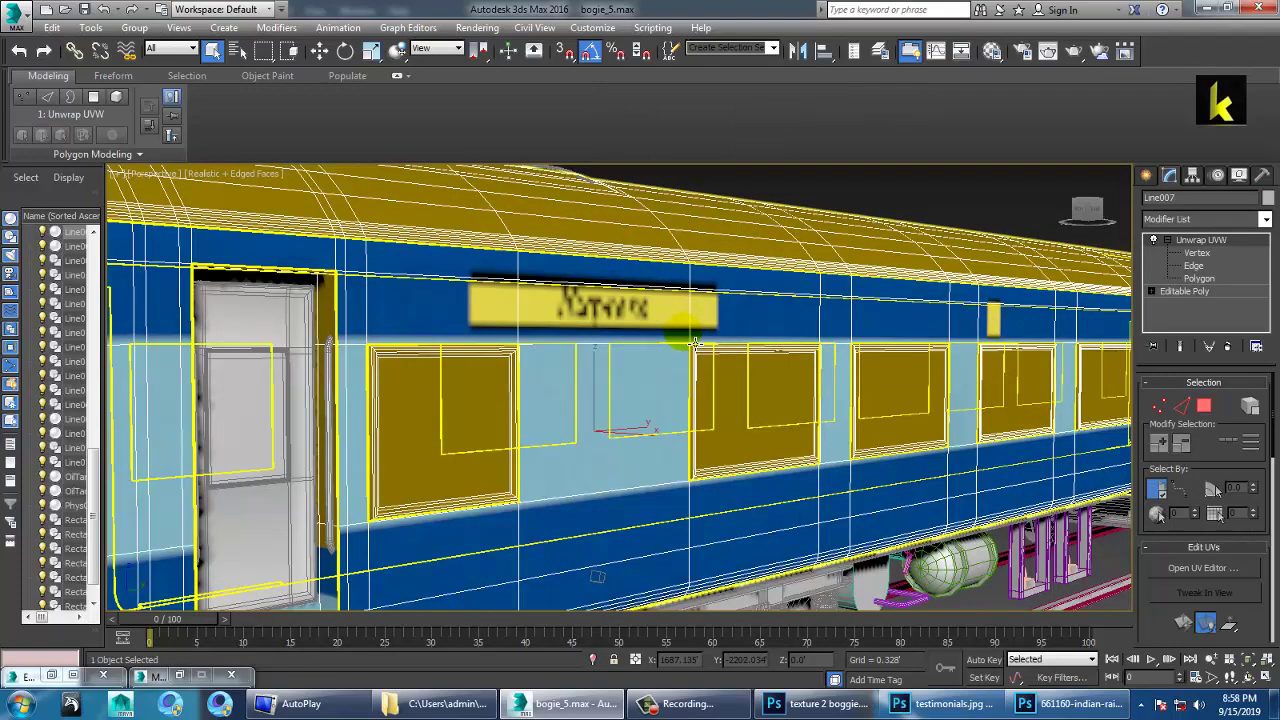
{"action": "key", "text": "shift+q"}
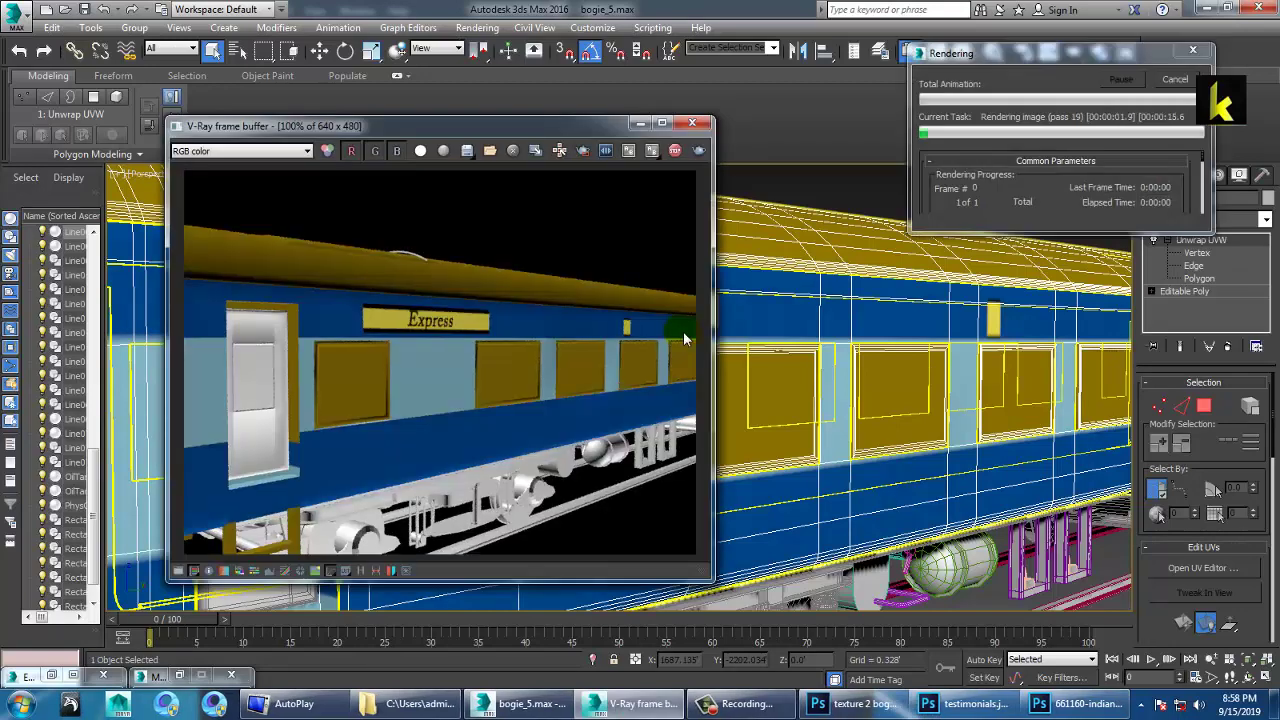
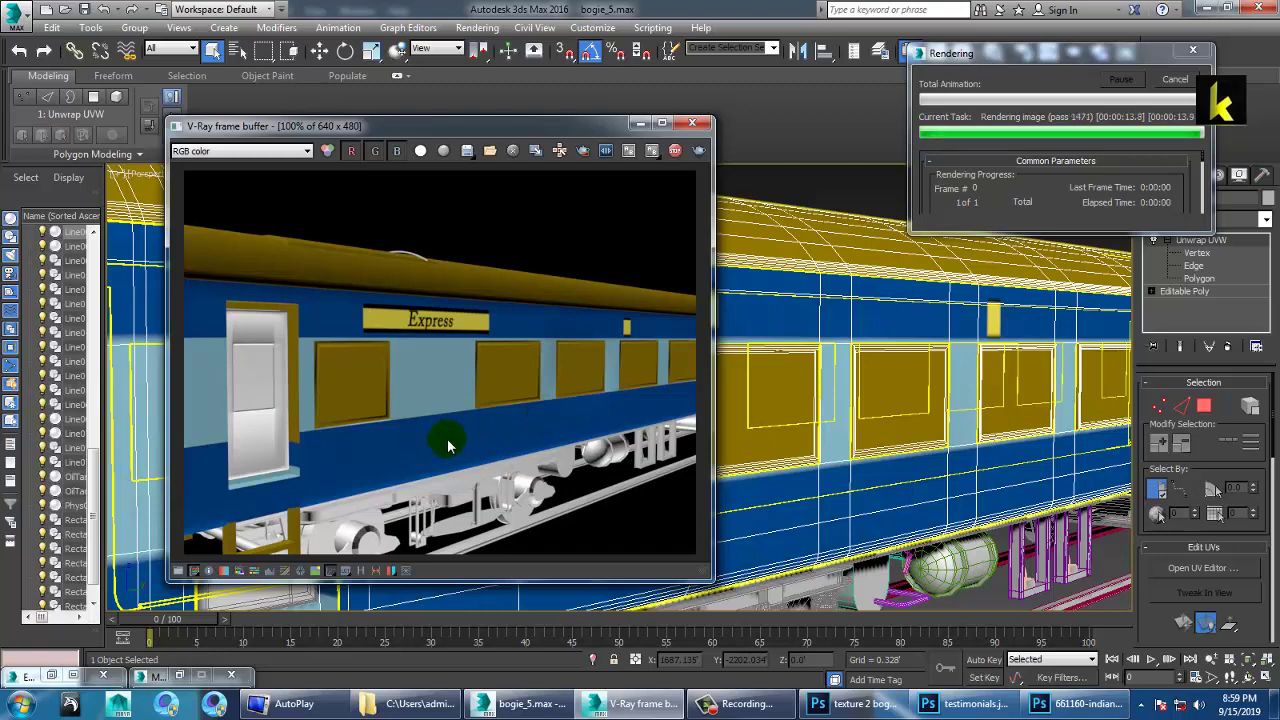
{"action": "left_click", "coordinate": [675, 150]}
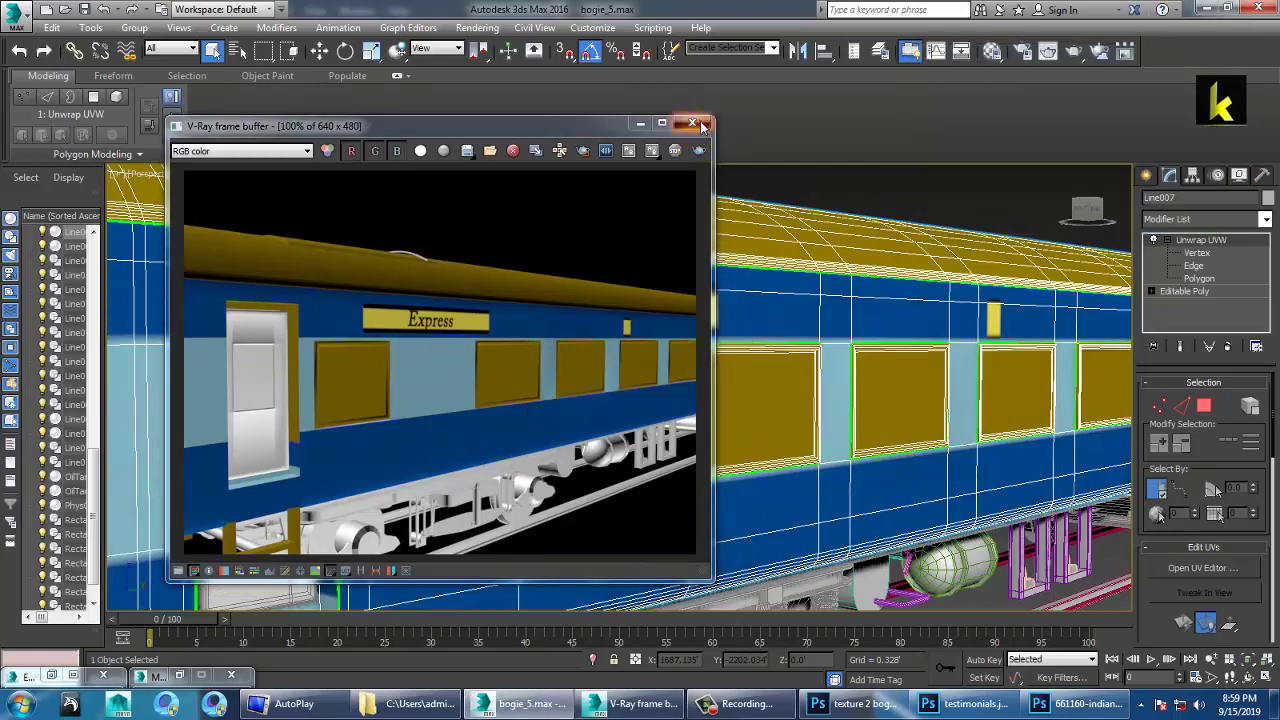
{"action": "left_click", "coordinate": [692, 122]}
Enable the bitmap proxy system in Asset Tracking for the coach scene
{"action": "scroll", "coordinate": [855, 435], "scroll_direction": "down", "scroll_amount": 6}
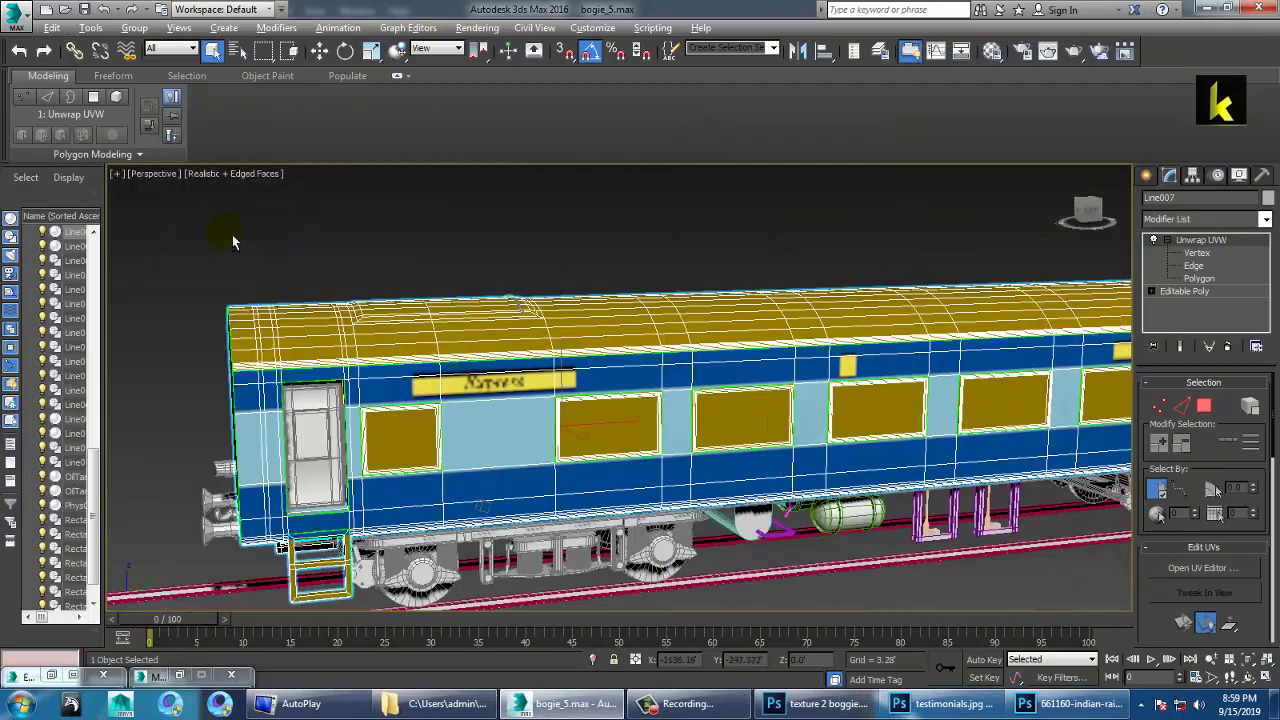
{"action": "left_click_drag", "start_coordinate": [818, 372], "coordinate": [613, 331]}
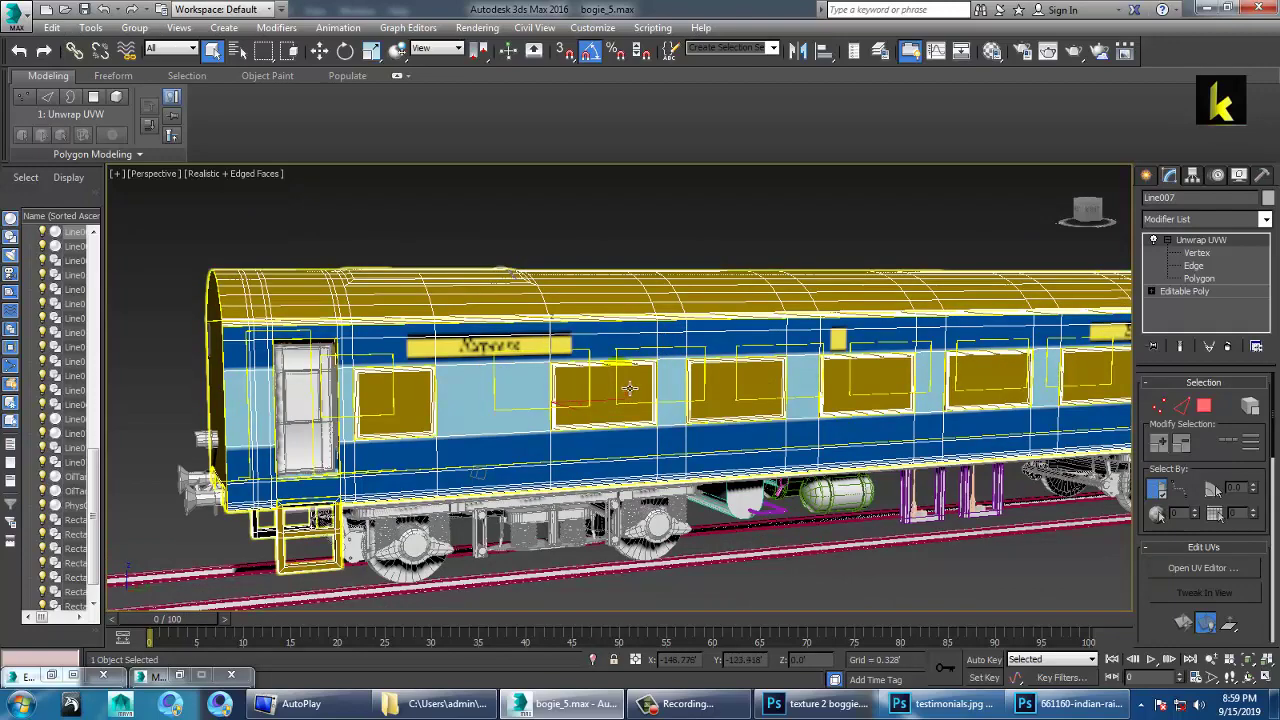
{"action": "left_click_drag", "start_coordinate": [630, 388], "coordinate": [703, 384]}
{"action": "scroll", "coordinate": [692, 398], "scroll_direction": "up", "scroll_amount": 3}
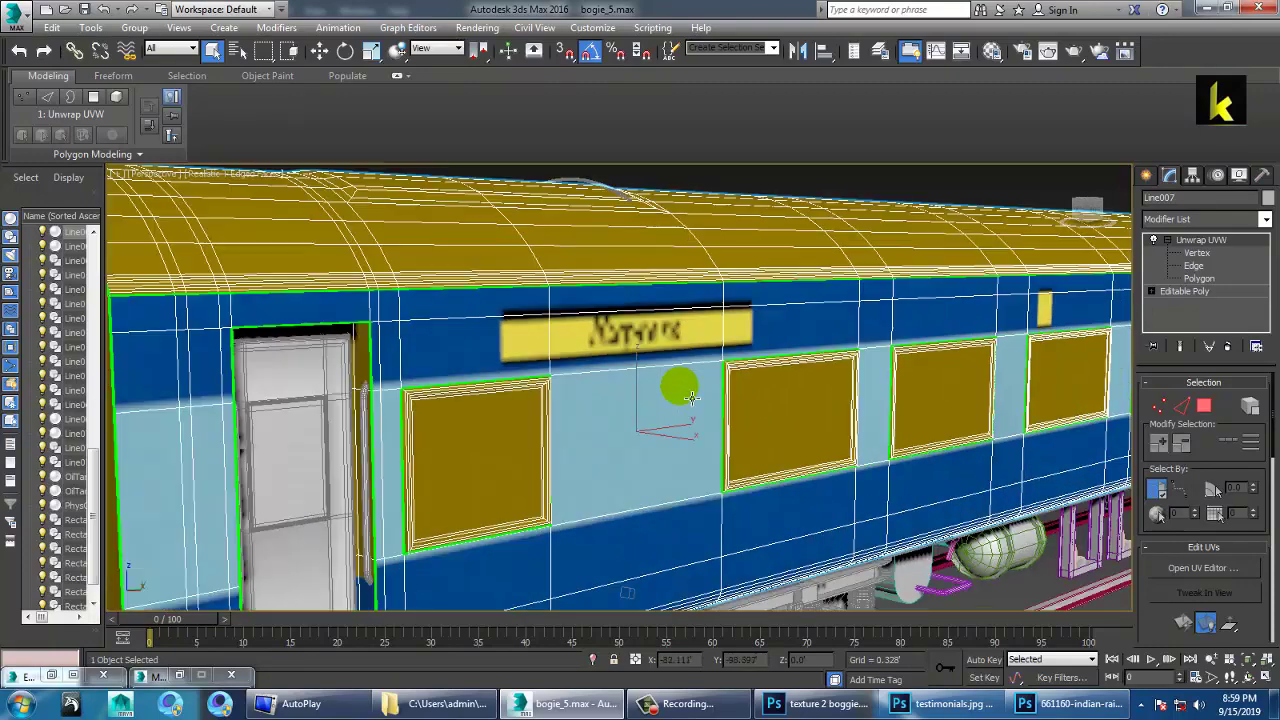
{"action": "scroll", "coordinate": [651, 380], "scroll_direction": "up", "scroll_amount": 2}
{"action": "scroll", "coordinate": [823, 314], "scroll_direction": "up", "scroll_amount": 2}
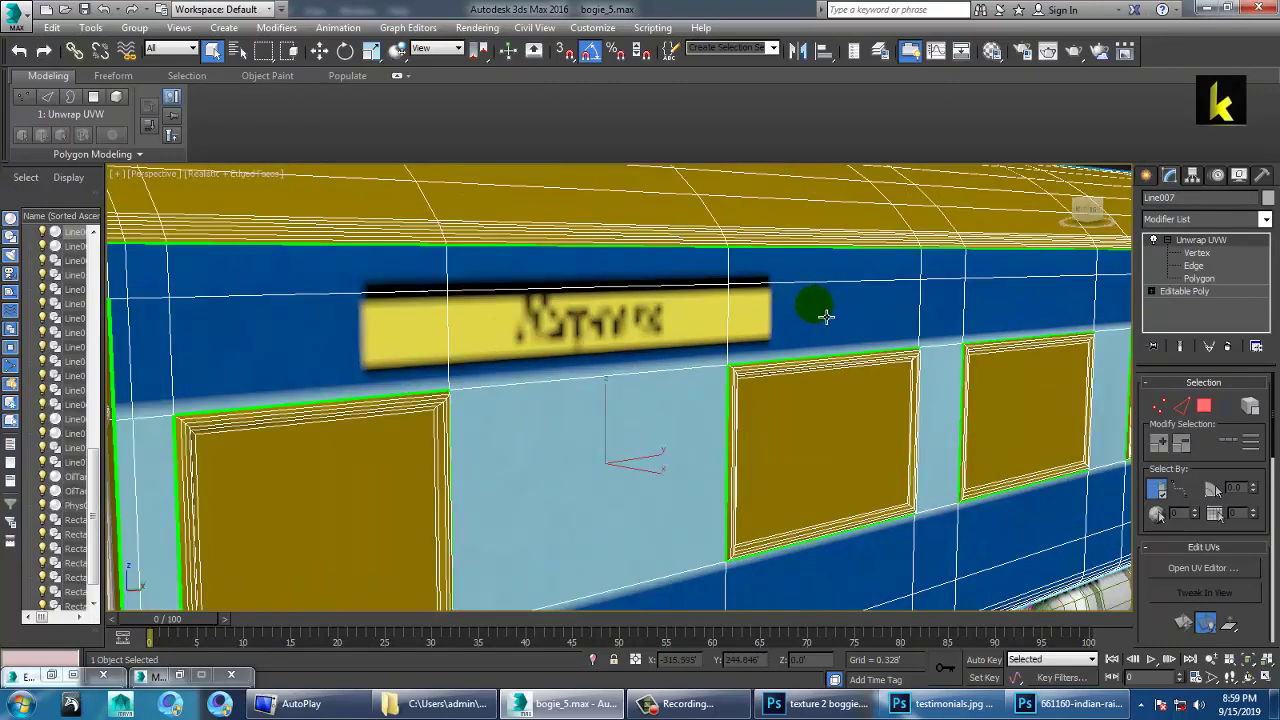
{"action": "scroll", "coordinate": [825, 316], "scroll_direction": "down", "scroll_amount": 2}
{"action": "key", "text": "shift+t"}
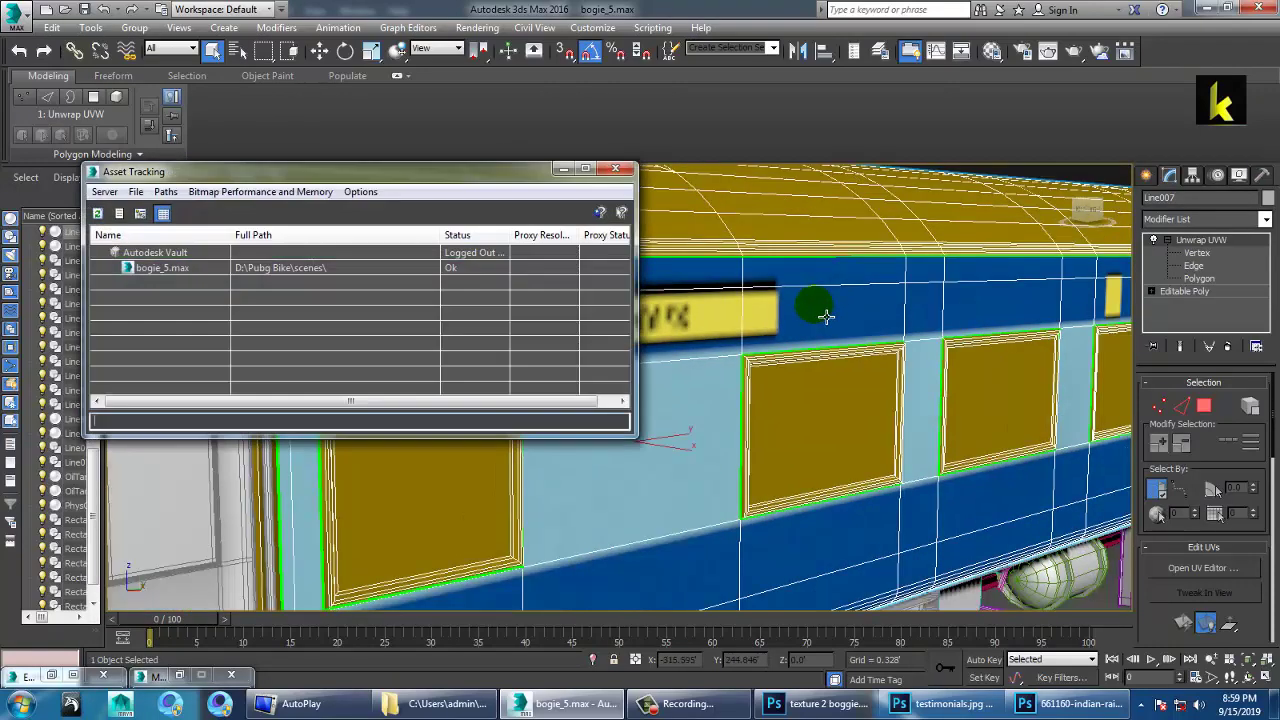
{"action": "left_click", "coordinate": [247, 193]}
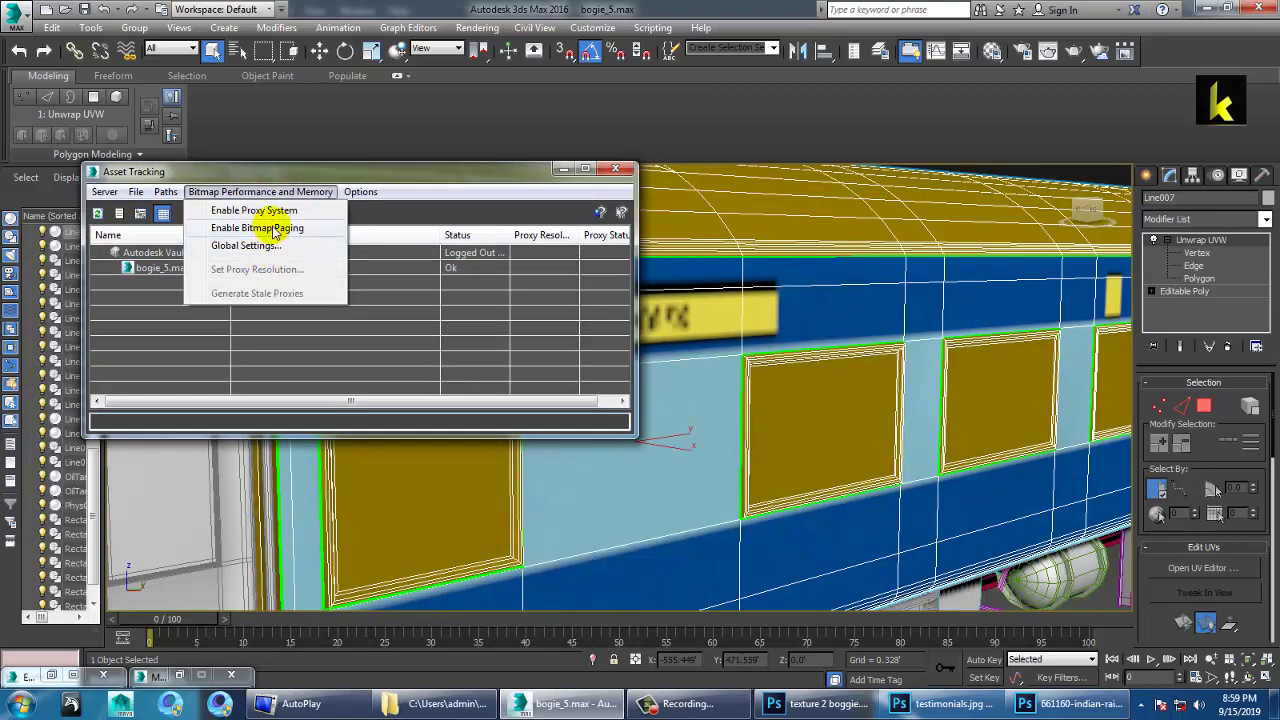
{"action": "left_click", "coordinate": [272, 212]}
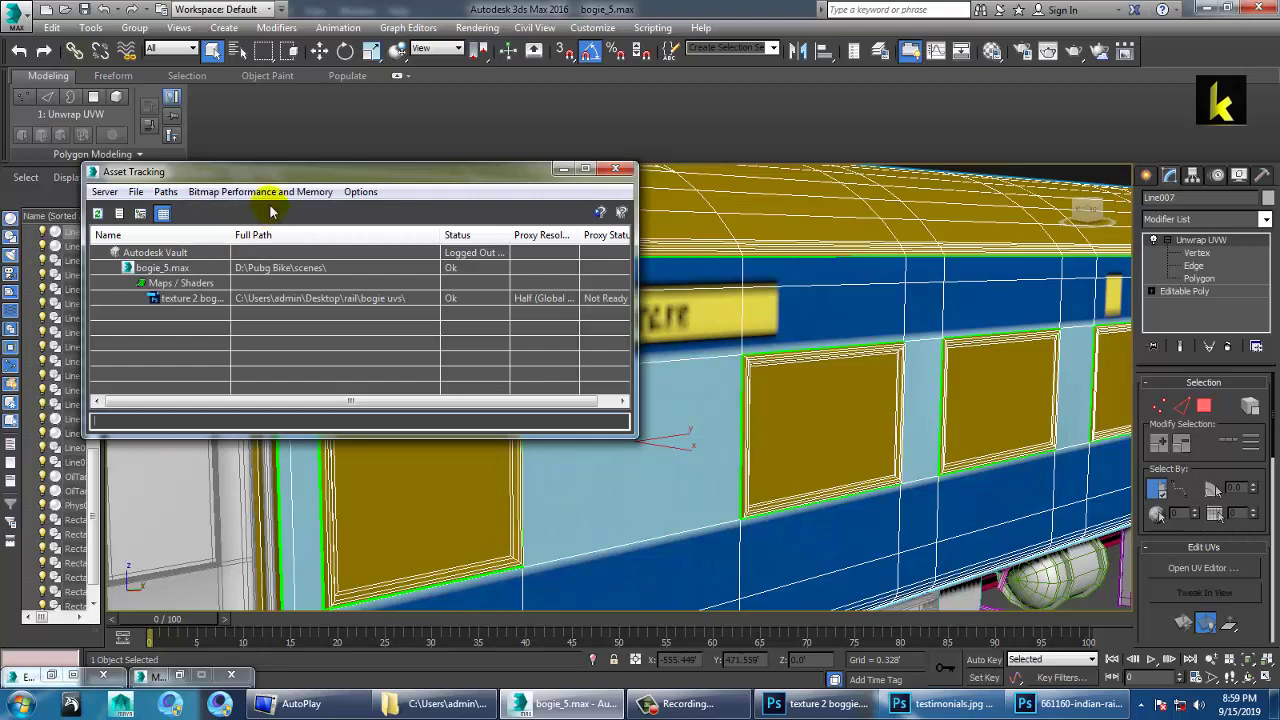
Set the global proxy downscale to Full with a size threshold of about 6278 pixels and generate the proxies now
{"action": "left_click", "coordinate": [262, 191]}
{"action": "left_click", "coordinate": [270, 248]}
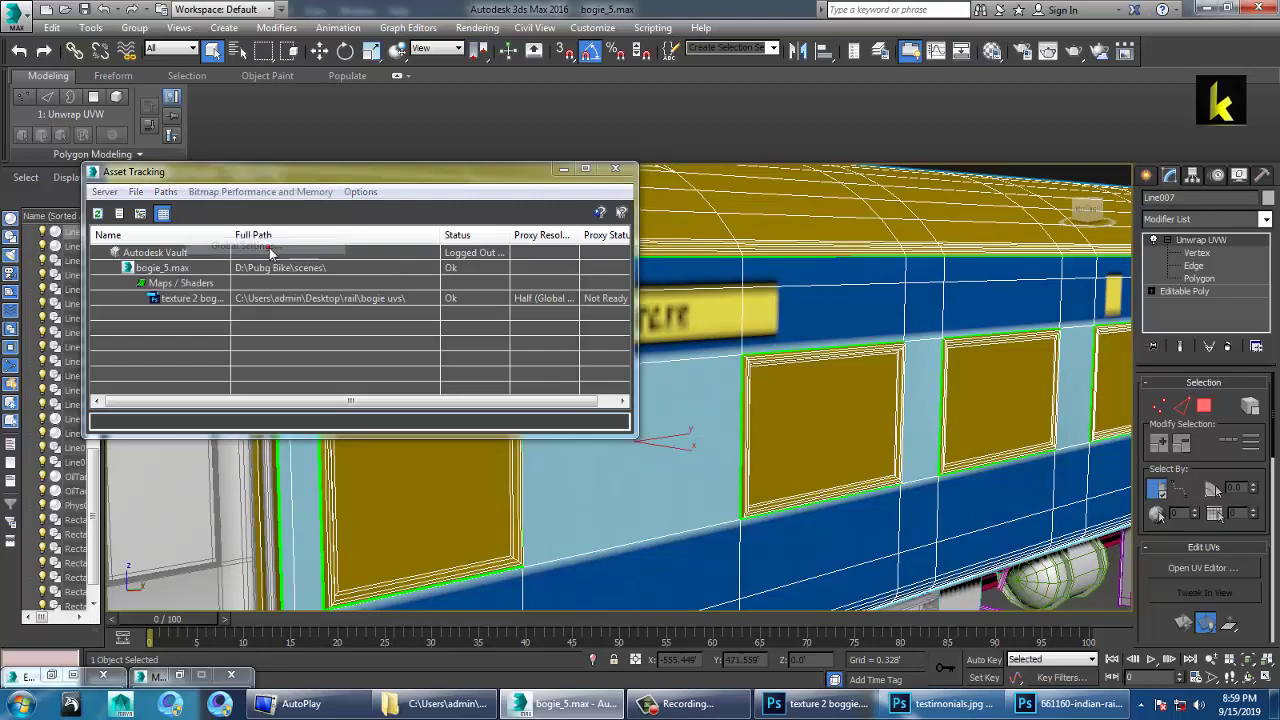
{"action": "left_click", "coordinate": [252, 310]}
{"action": "left_click", "coordinate": [247, 323]}
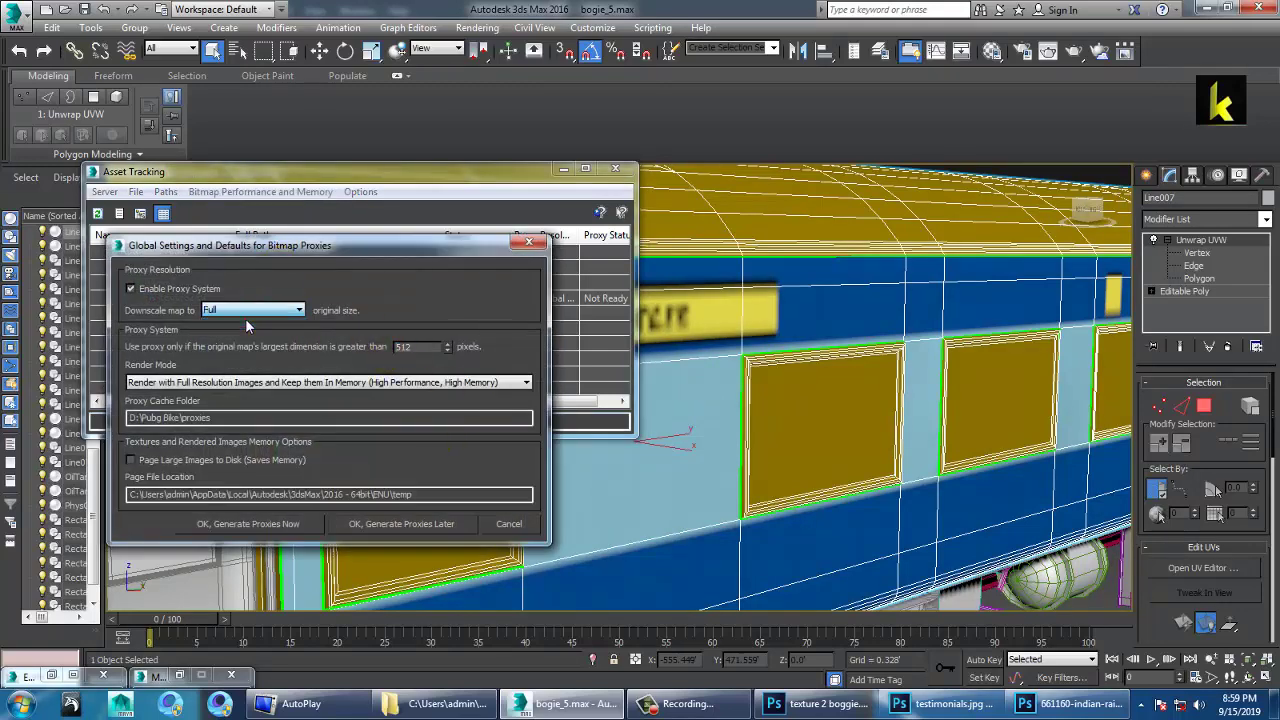
{"action": "left_click_drag", "start_coordinate": [988, 106], "coordinate": [988, 80]}
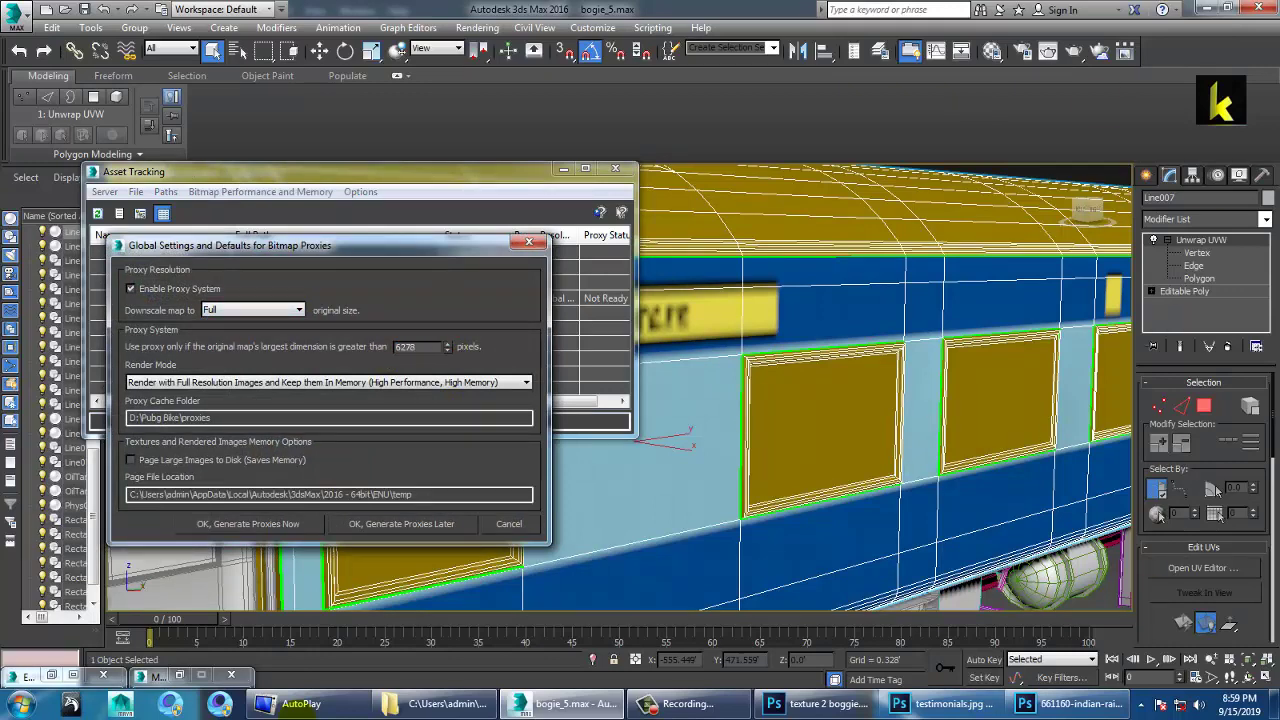
{"action": "left_click", "coordinate": [250, 524]}
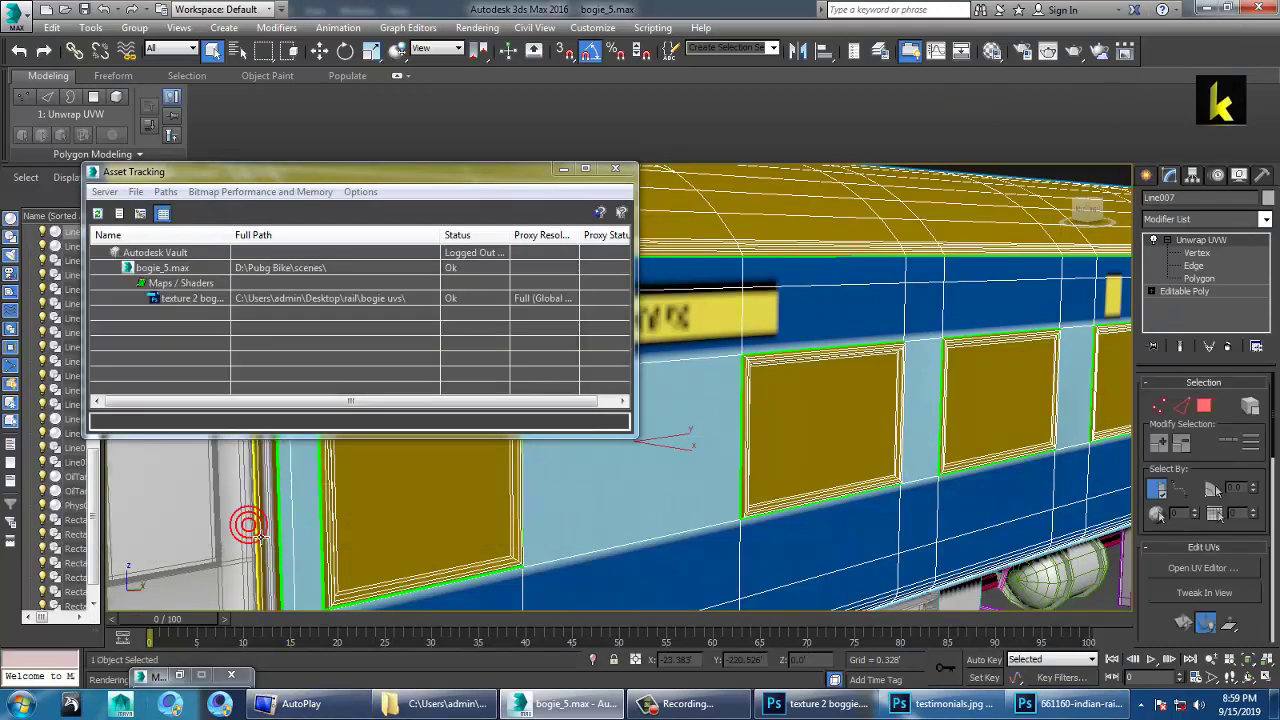
{"action": "left_click", "coordinate": [616, 170]}
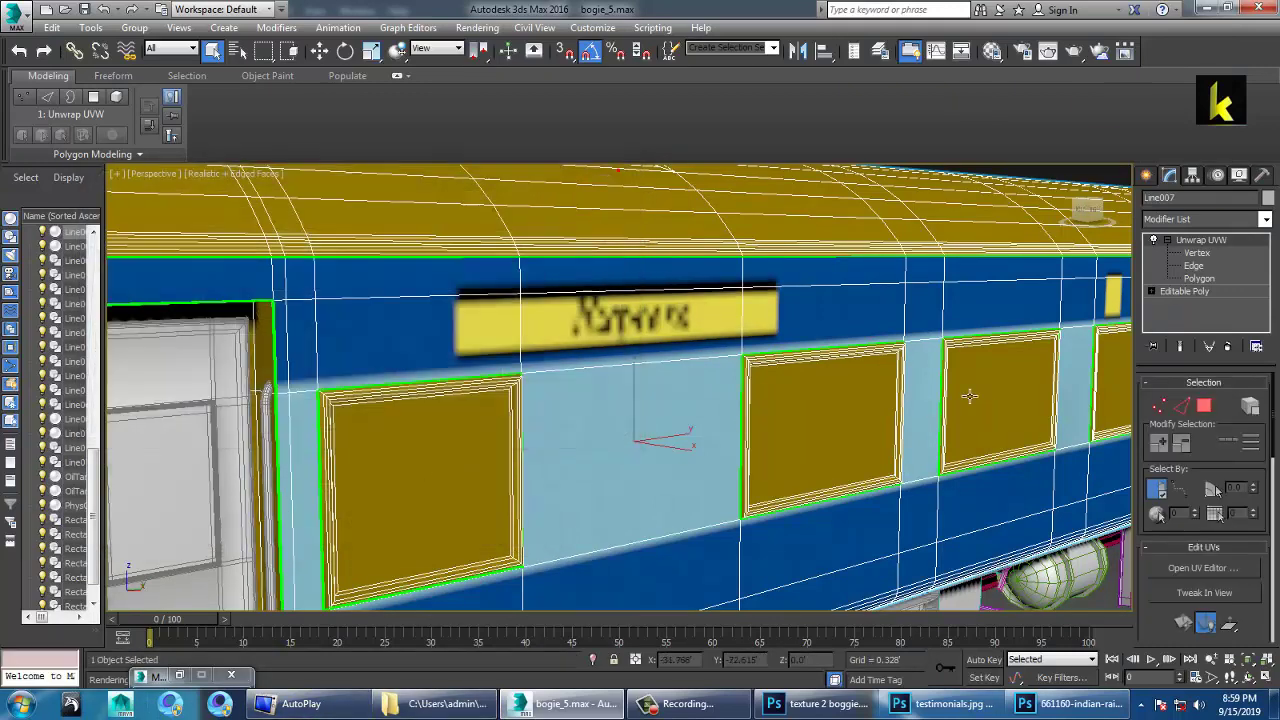
Check both sides of the coach, return to the texture 2 boggie document in Photoshop and minimize the testimonials.jpg reference
{"action": "scroll", "coordinate": [813, 393], "scroll_direction": "down", "scroll_amount": 5}
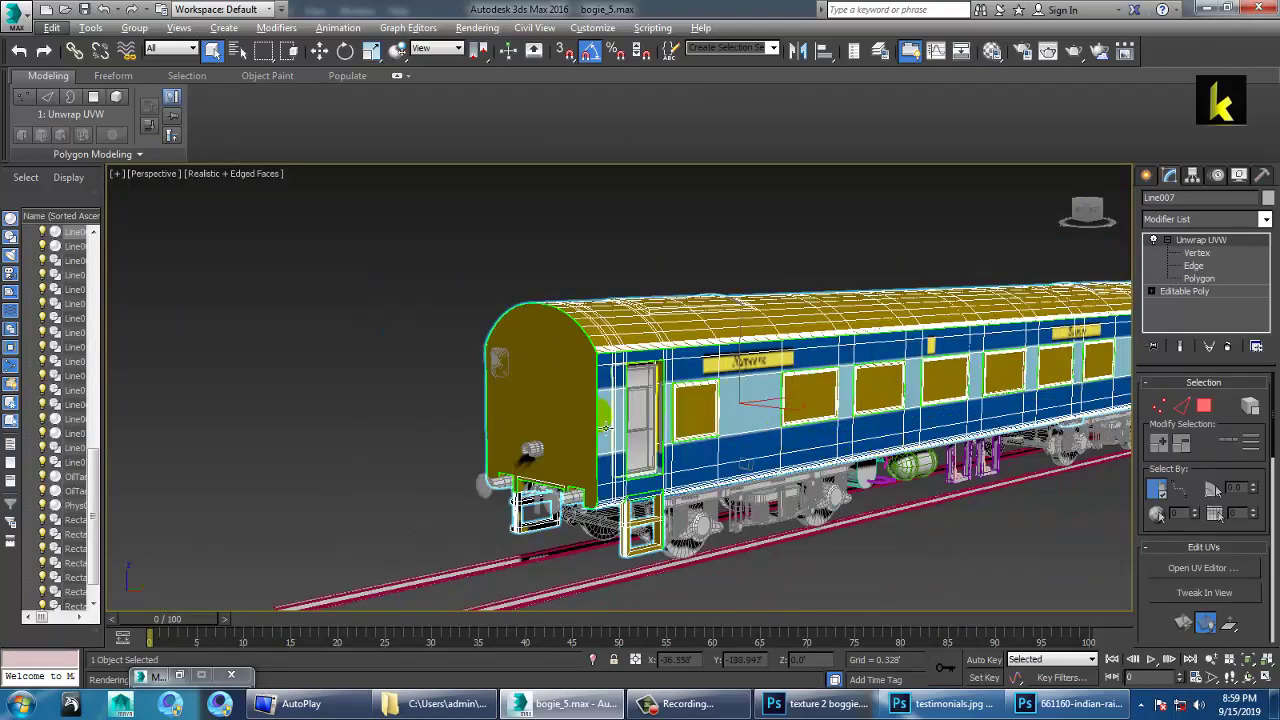
{"action": "left_click_drag", "start_coordinate": [878, 418], "coordinate": [688, 425]}
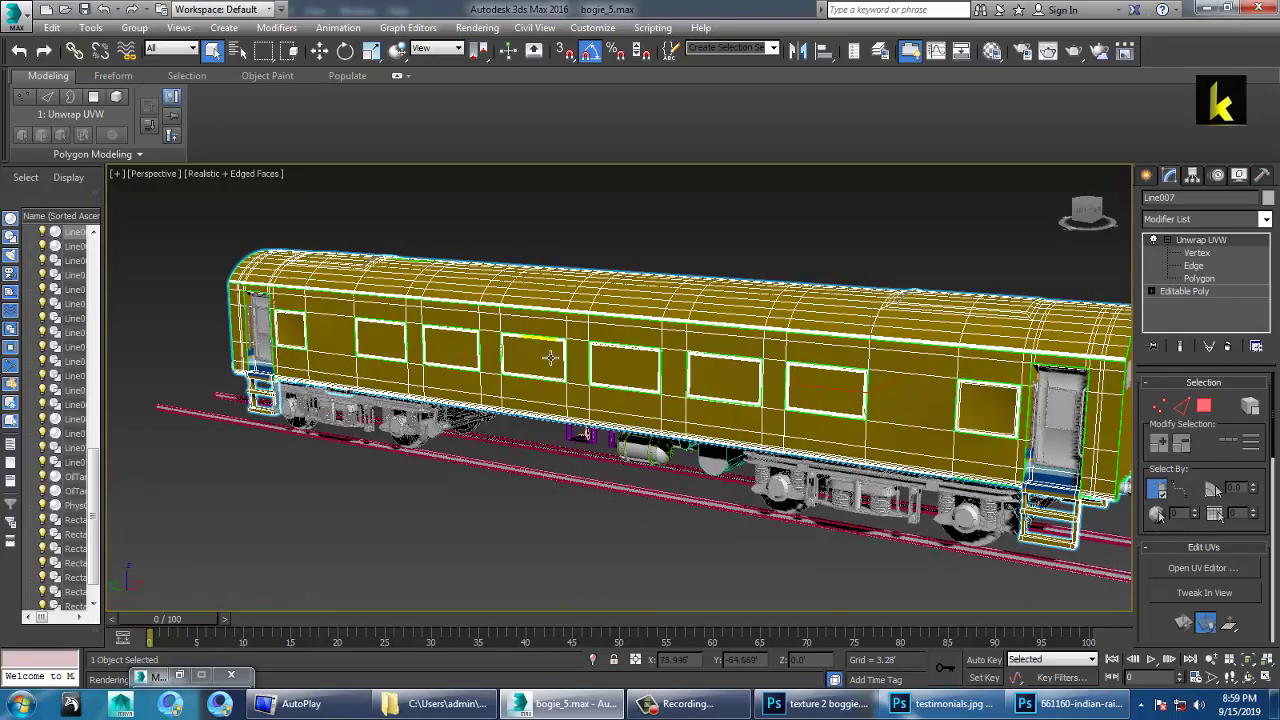
{"action": "left_click_drag", "start_coordinate": [551, 357], "coordinate": [691, 441]}
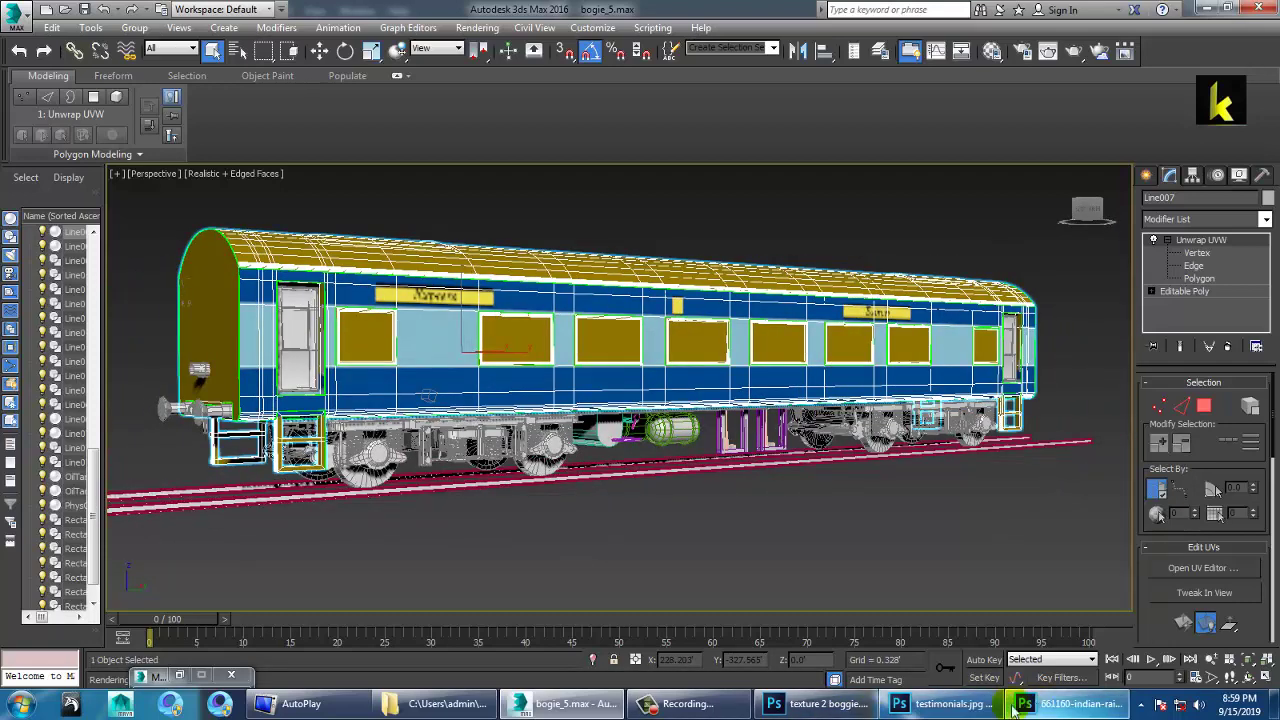
{"action": "left_click", "coordinate": [818, 707]}
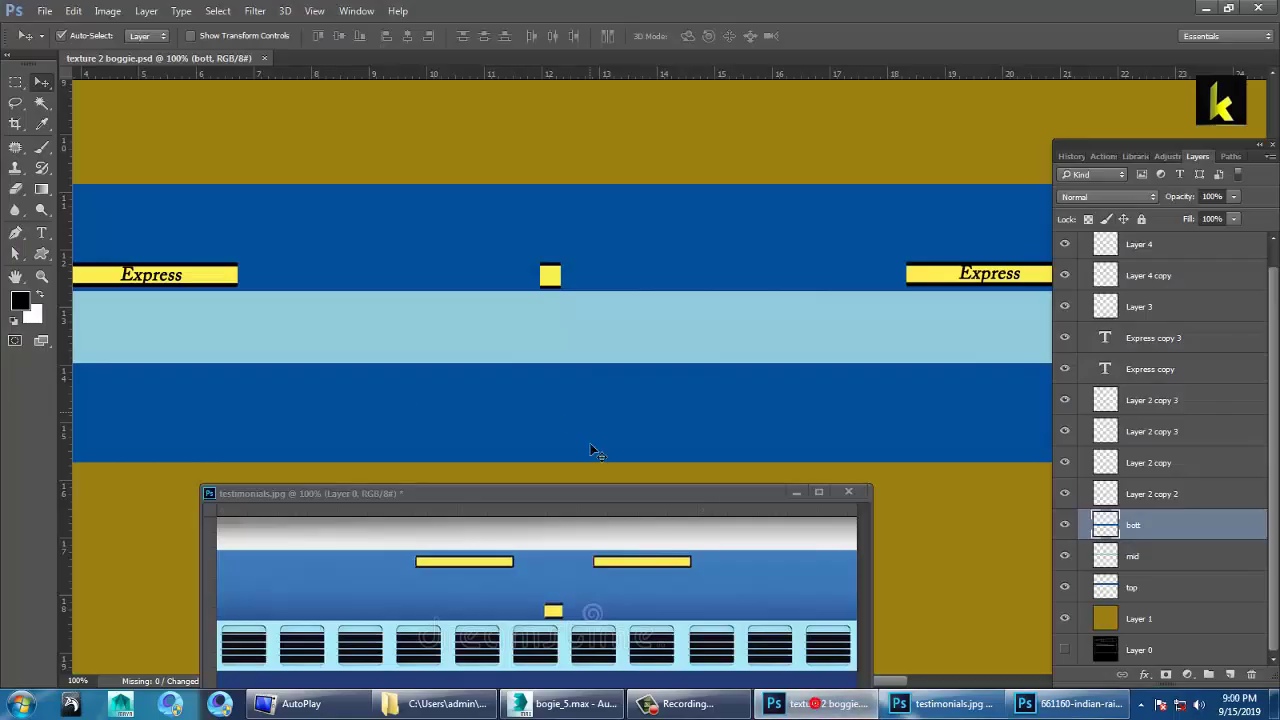
{"action": "left_click", "coordinate": [797, 494]}
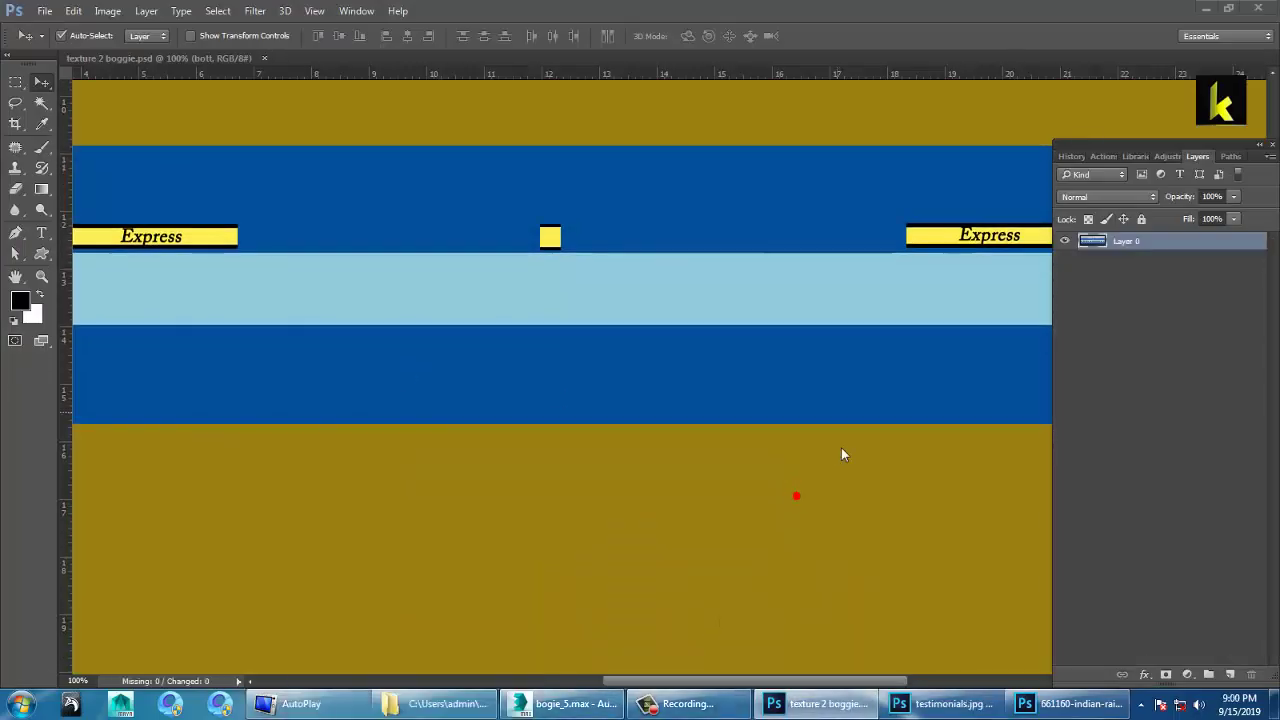
Show the Layer 0 UV wireframe and select the gold background layer, Layer 1
{"action": "scroll", "coordinate": [841, 452], "scroll_direction": "down", "scroll_amount": 3}
{"action": "left_click", "coordinate": [838, 472]}
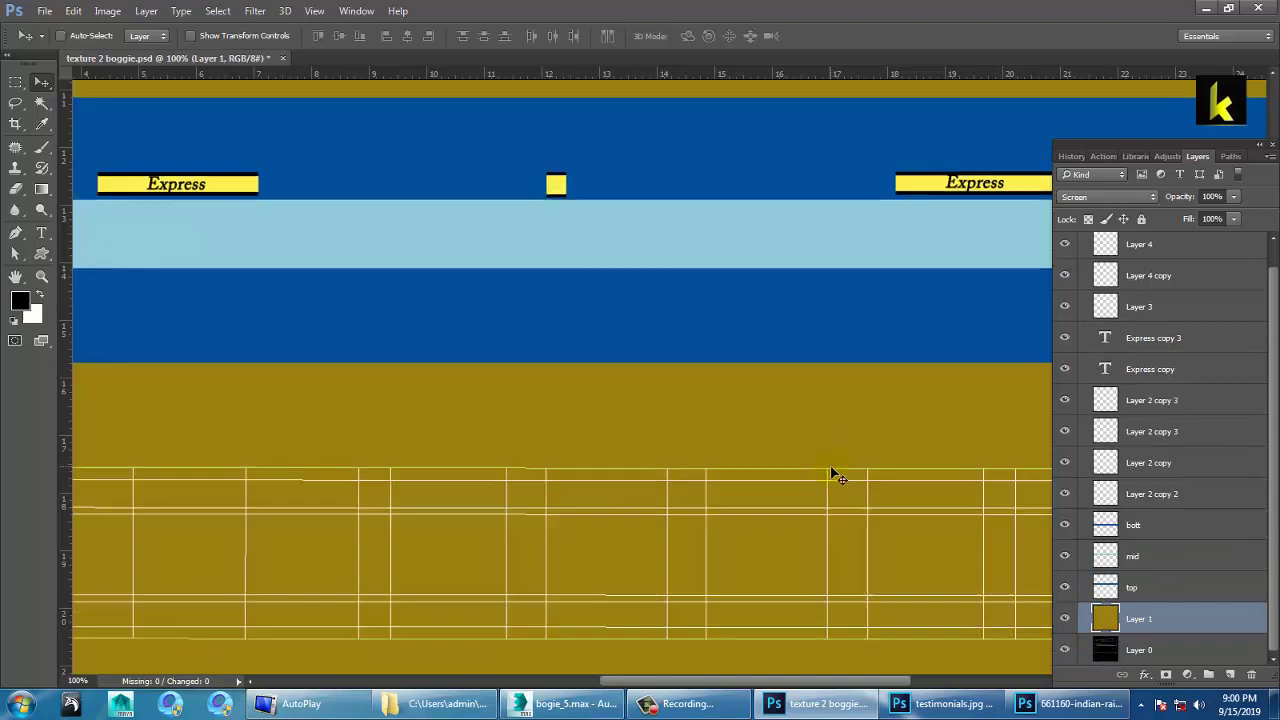
{"action": "key", "text": "ctrl+minus"}
{"action": "left_click", "coordinate": [860, 347]}
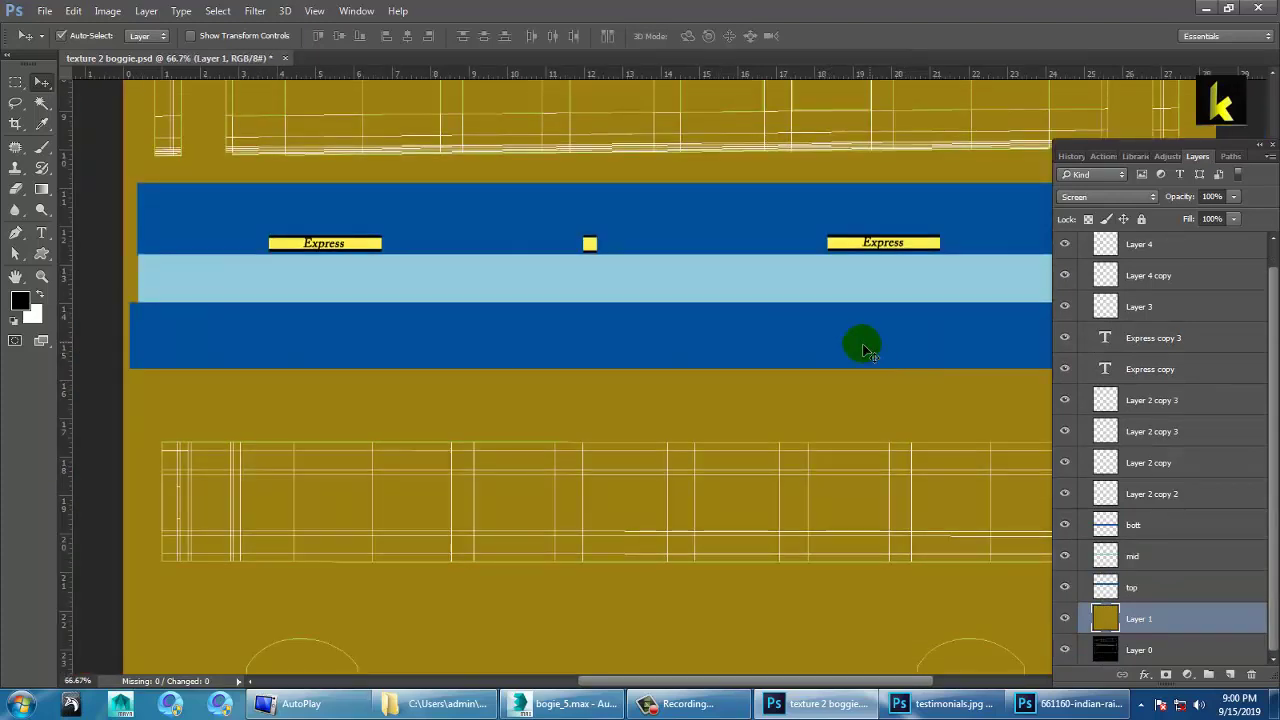
{"action": "key", "text": "ctrl+minus"}
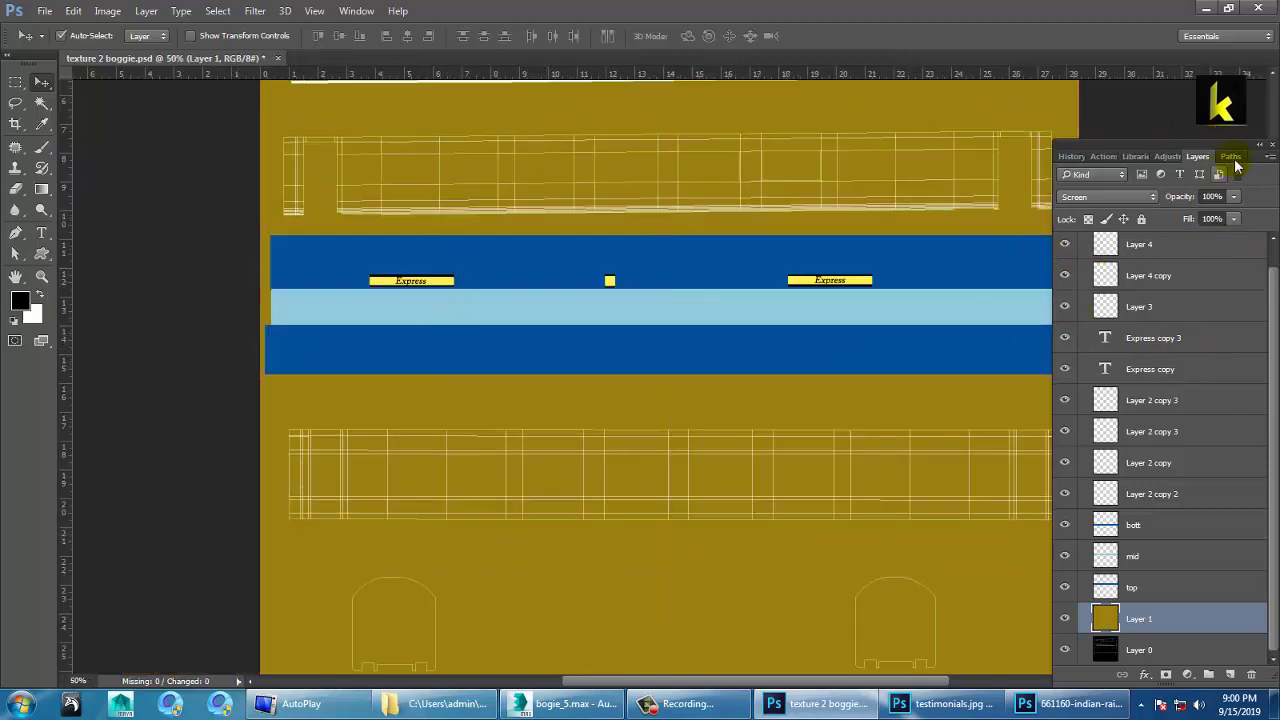
Duplicate the top dark blue band and place the copy over the upper edge of the upper side wireframe
{"action": "left_click_drag", "start_coordinate": [1230, 152], "coordinate": [1040, 488]}
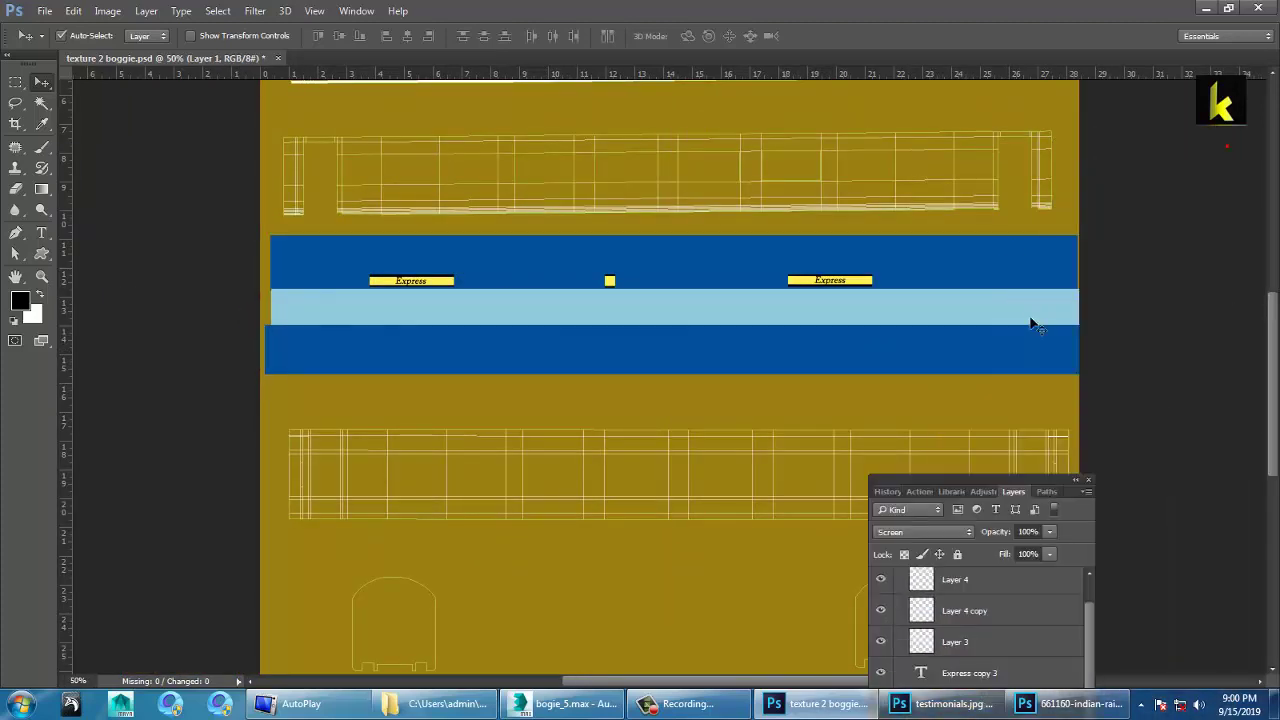
{"action": "left_click", "coordinate": [987, 287]}
{"action": "left_click_drag", "start_coordinate": [962, 276], "coordinate": [955, 141]}
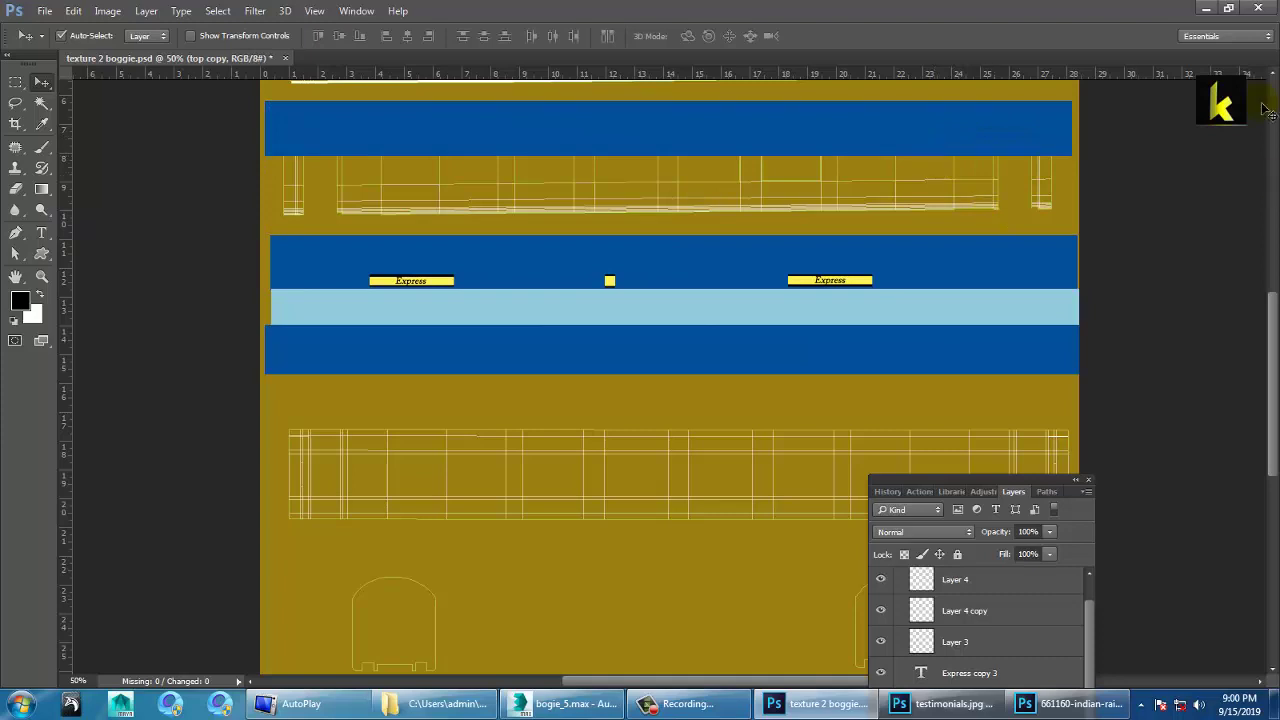
At 78% opacity, distort the top copy band's lower-right corner upward along the sloped wireframe, and restore the layer to 100% opacity
{"action": "left_click_drag", "start_coordinate": [997, 482], "coordinate": [1145, 190]}
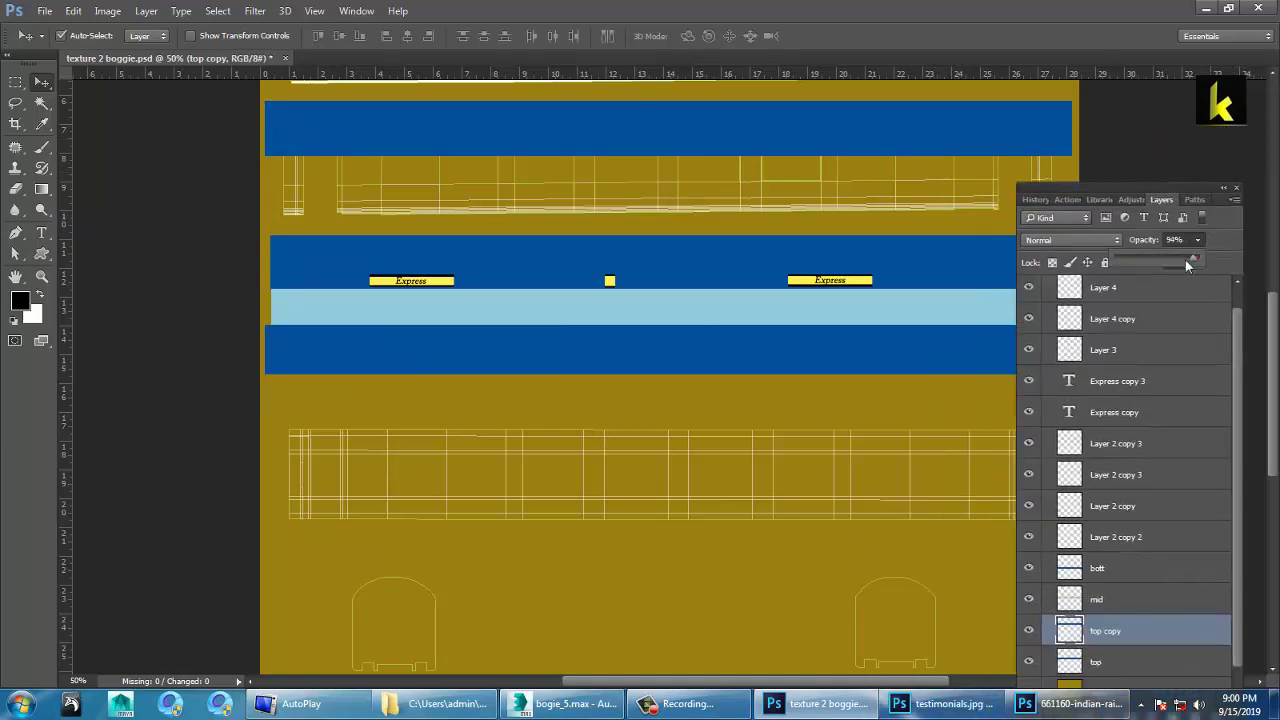
{"action": "mouse_move", "coordinate": [1187, 264]}
{"action": "left_mouse_down"}
{"action": "mouse_move", "coordinate": [1164, 257]}
{"action": "mouse_move", "coordinate": [1180, 258]}
{"action": "left_mouse_up"}
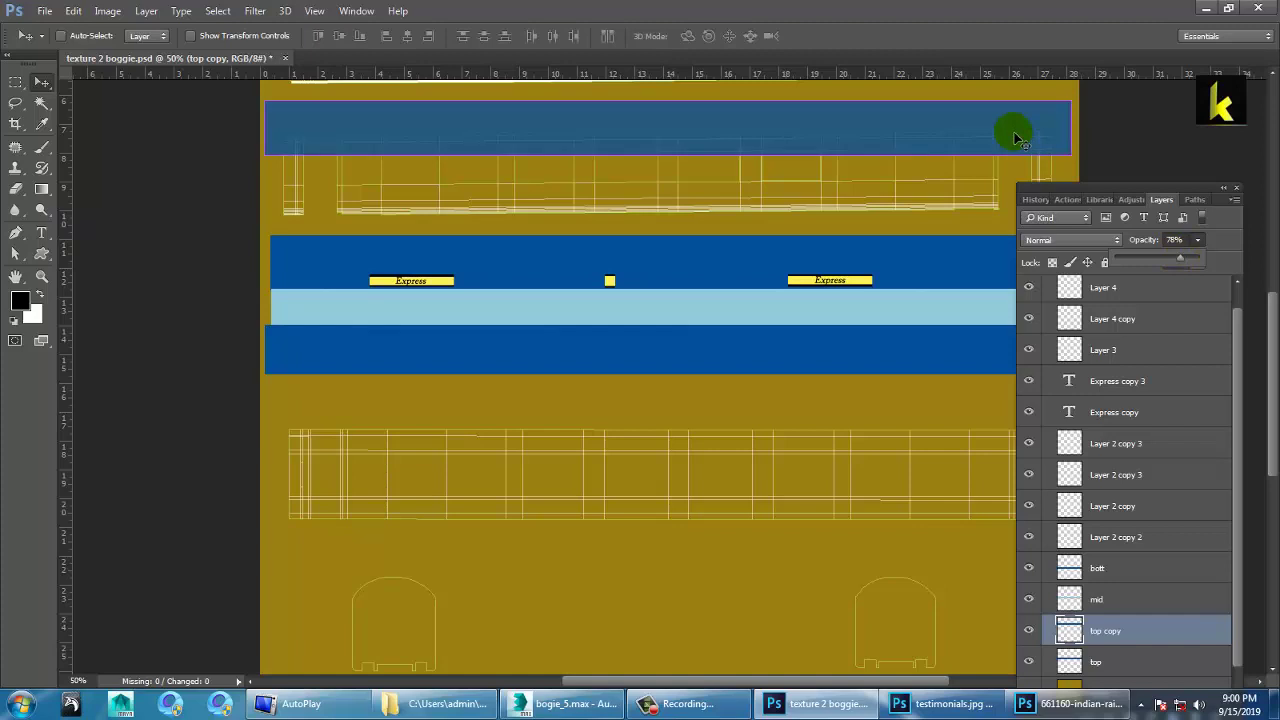
{"action": "key", "text": "ctrl+t"}
{"action": "right_click", "coordinate": [948, 120]}
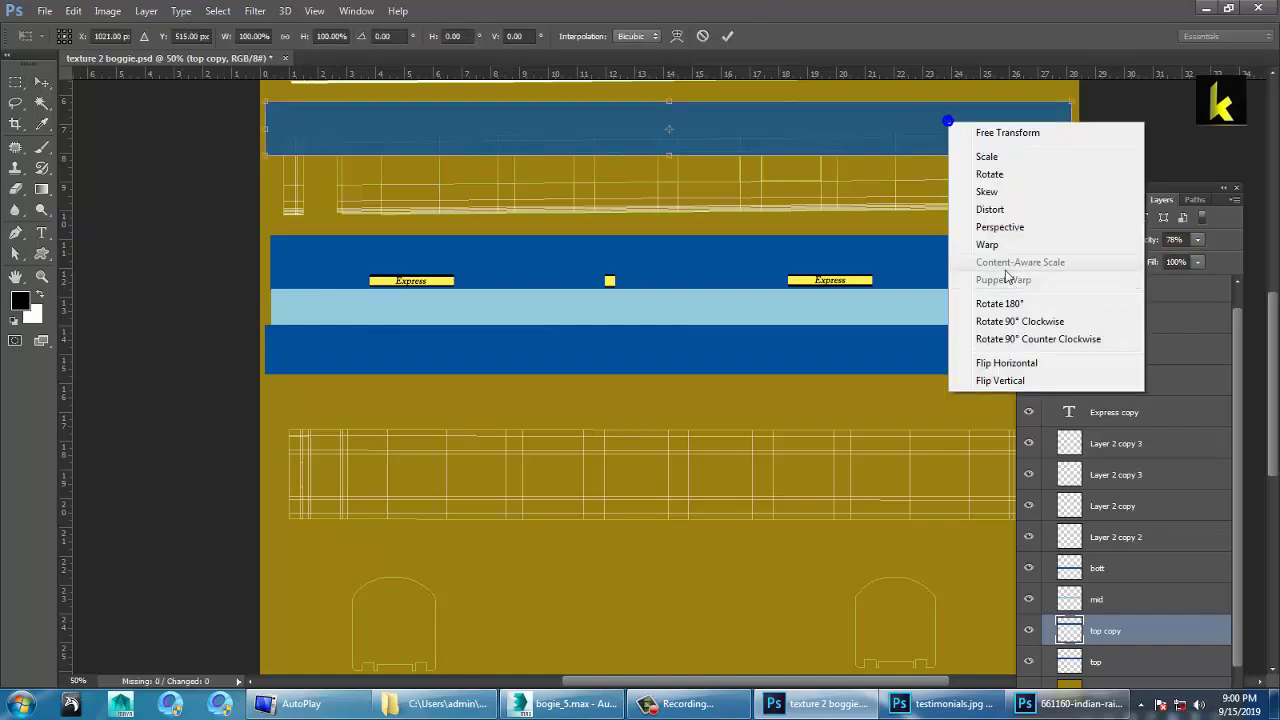
{"action": "left_click", "coordinate": [1006, 208]}
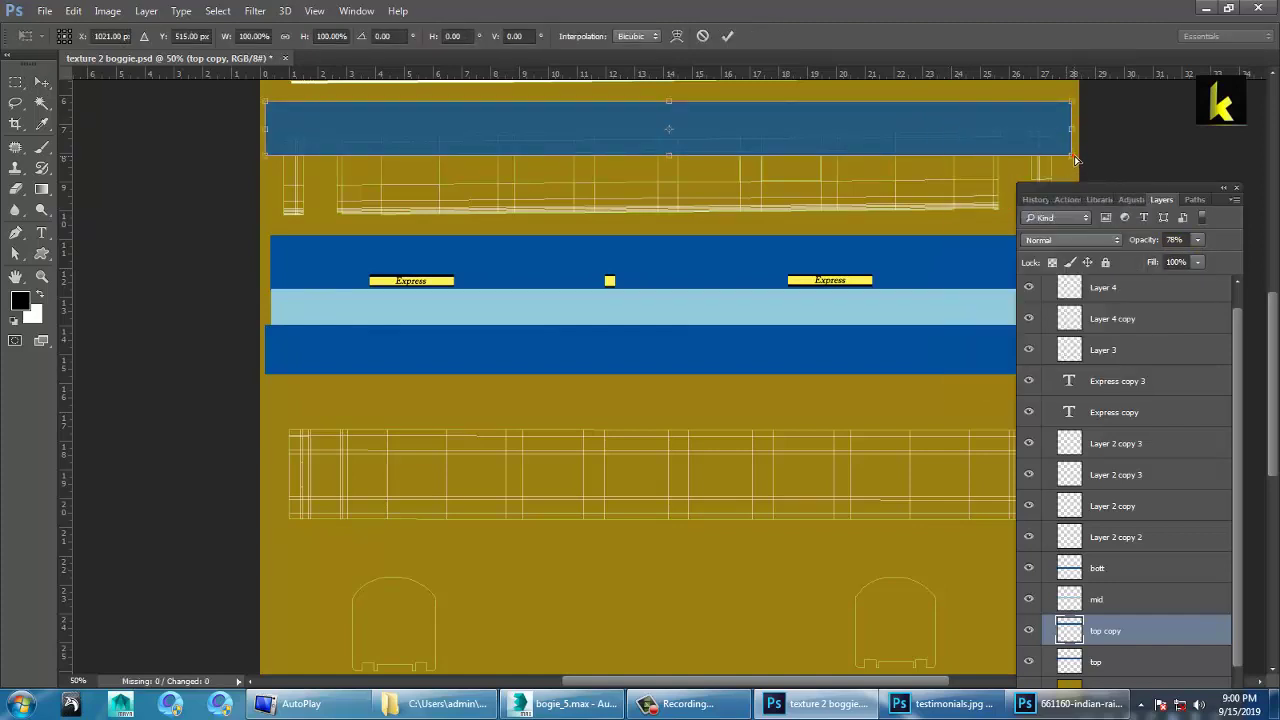
{"action": "left_click_drag", "start_coordinate": [1075, 157], "coordinate": [1071, 148]}
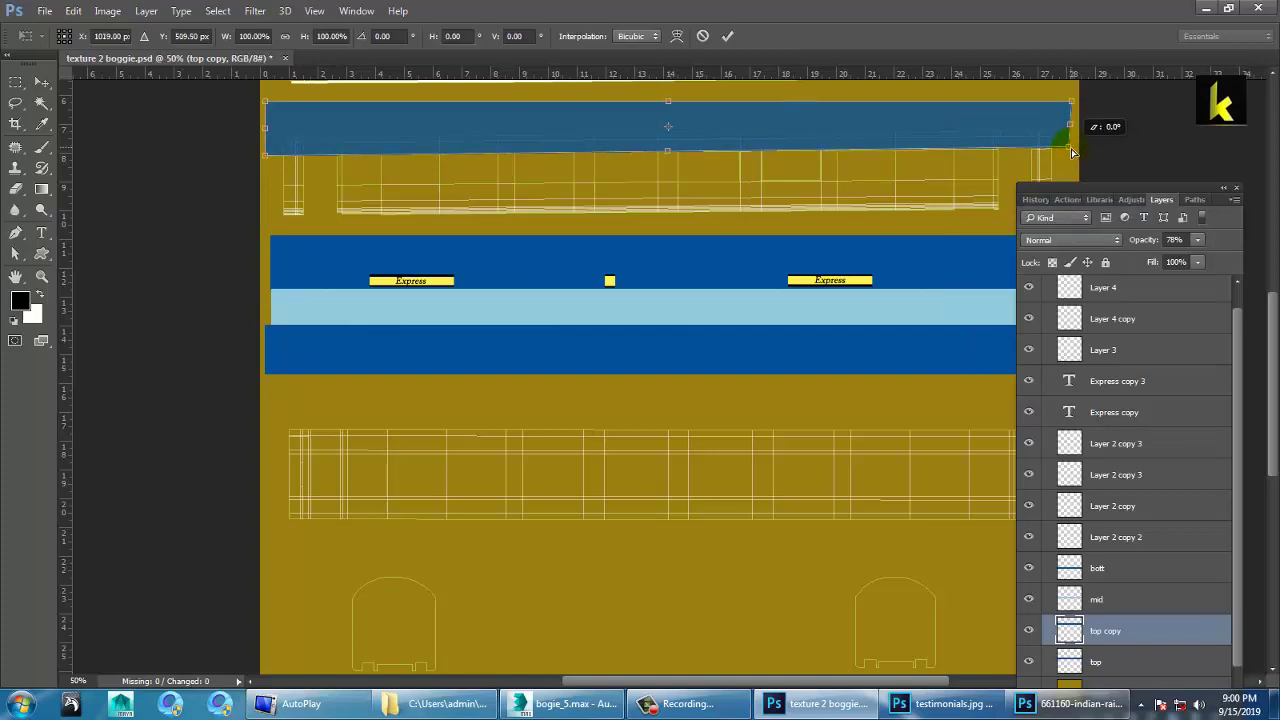
{"action": "left_click_drag", "start_coordinate": [1071, 148], "coordinate": [1069, 154]}
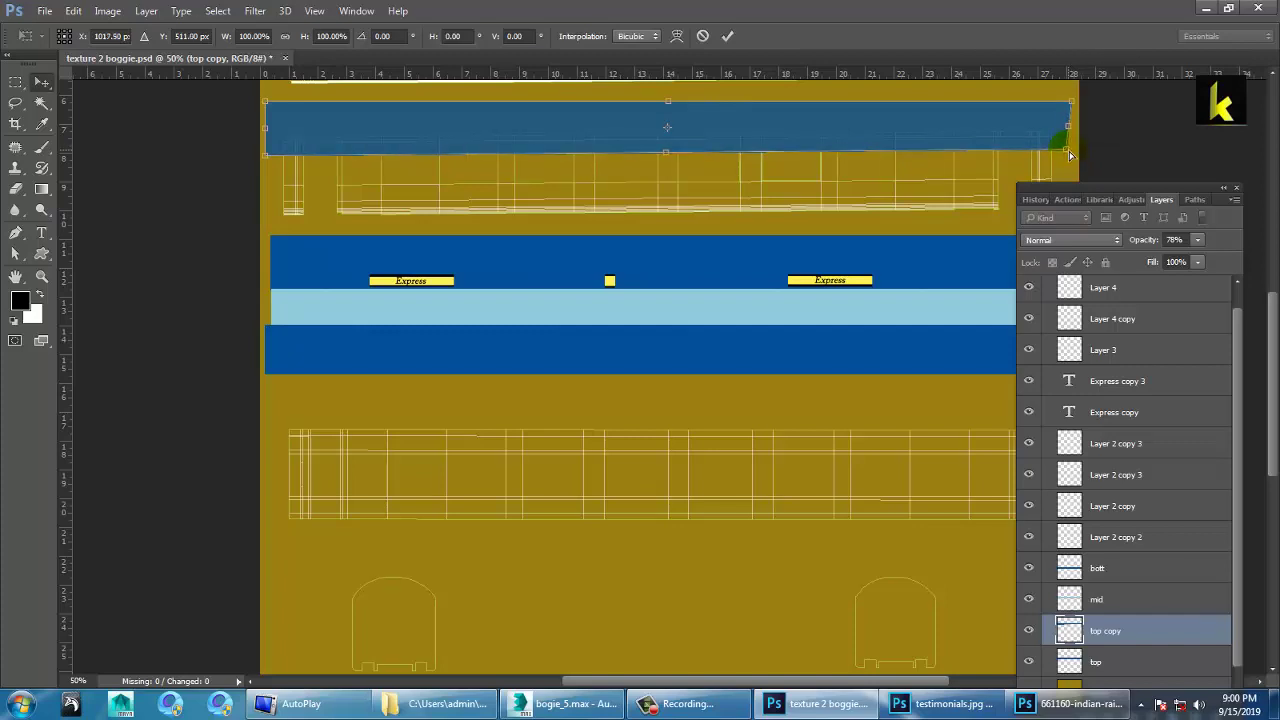
{"action": "key", "text": "Return"}
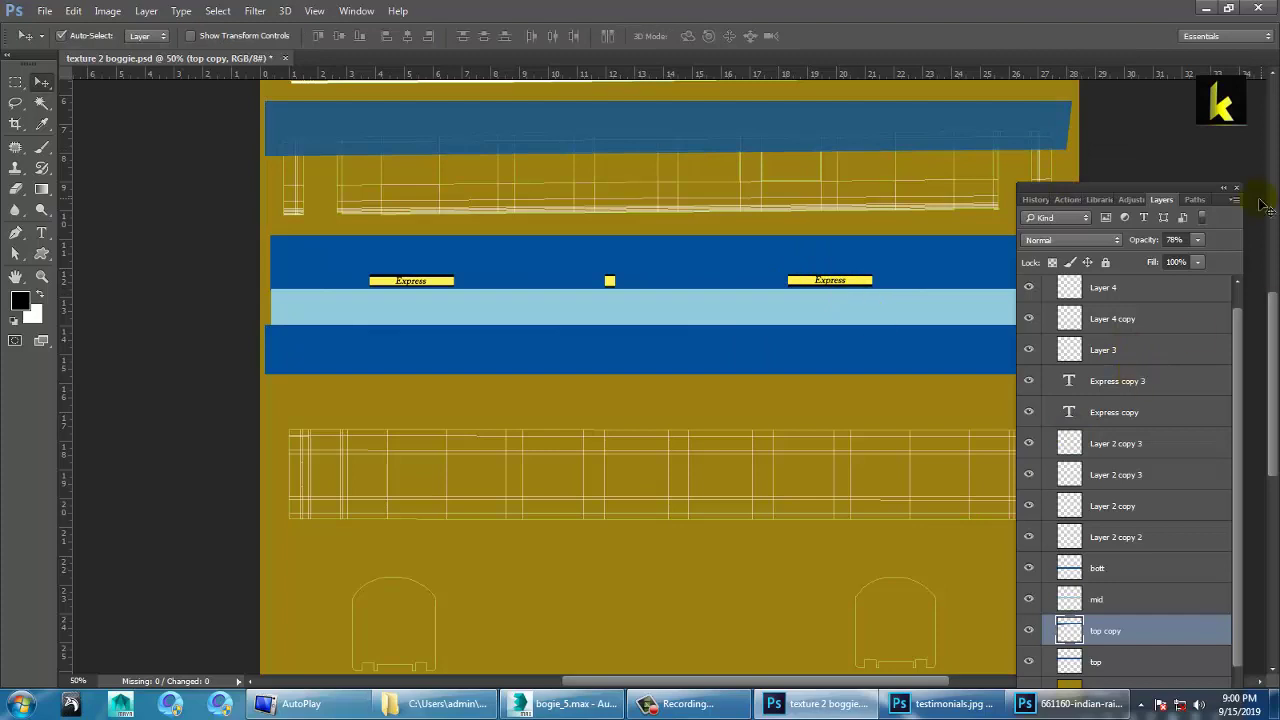
{"action": "left_click", "coordinate": [1197, 241]}
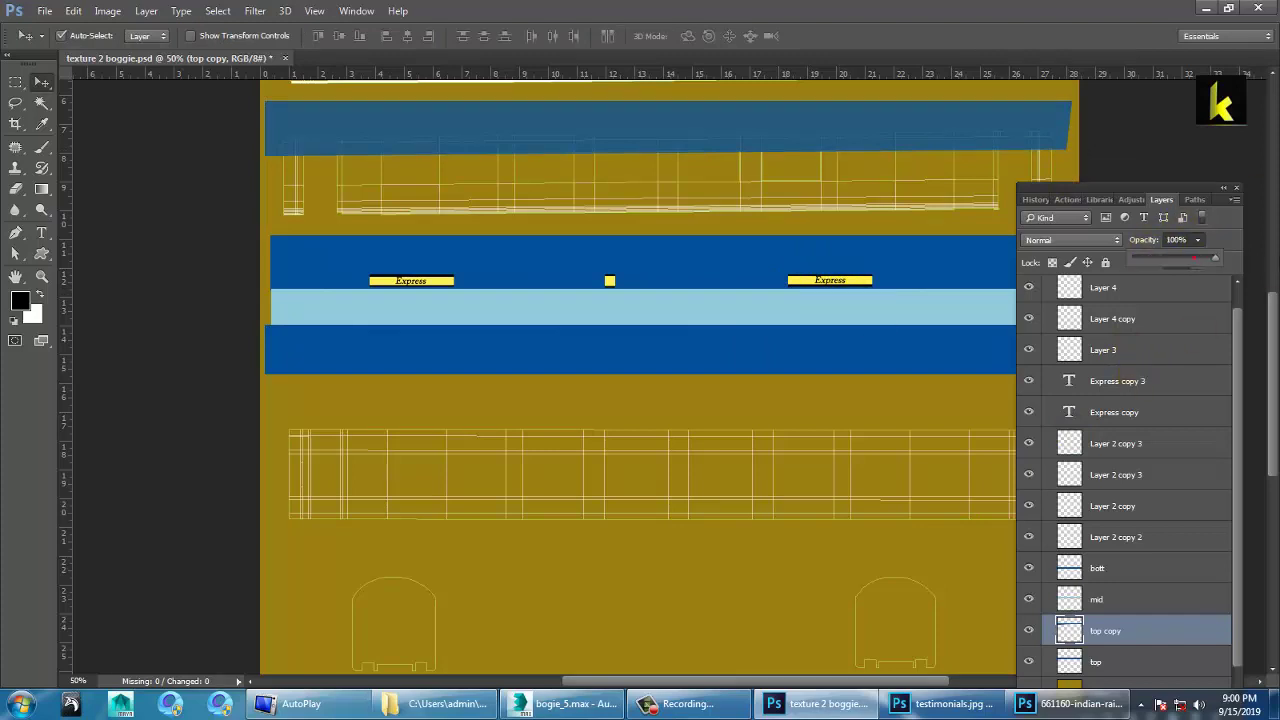
Duplicate the light blue mid band directly beneath the top copy band and lower the copy's opacity to 36%
{"action": "left_click", "coordinate": [1106, 600]}
{"action": "left_click_drag", "start_coordinate": [707, 313], "coordinate": [700, 182]}
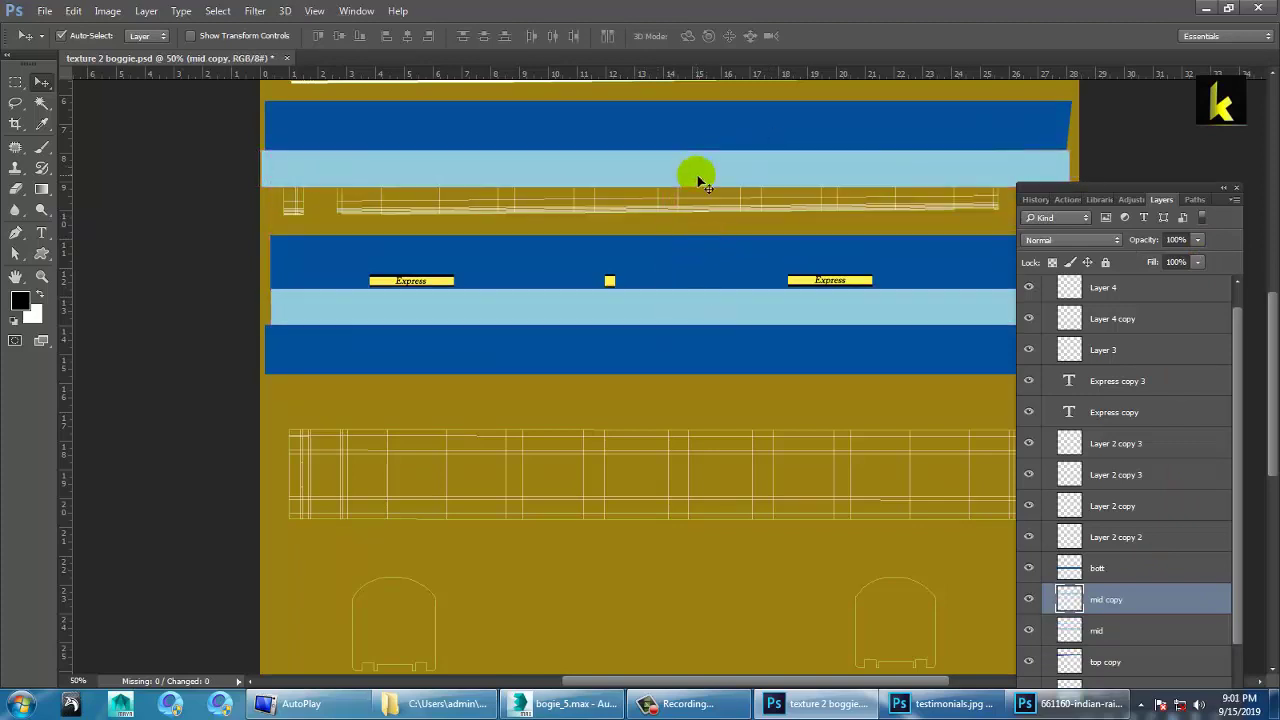
{"action": "left_click", "coordinate": [1198, 241]}
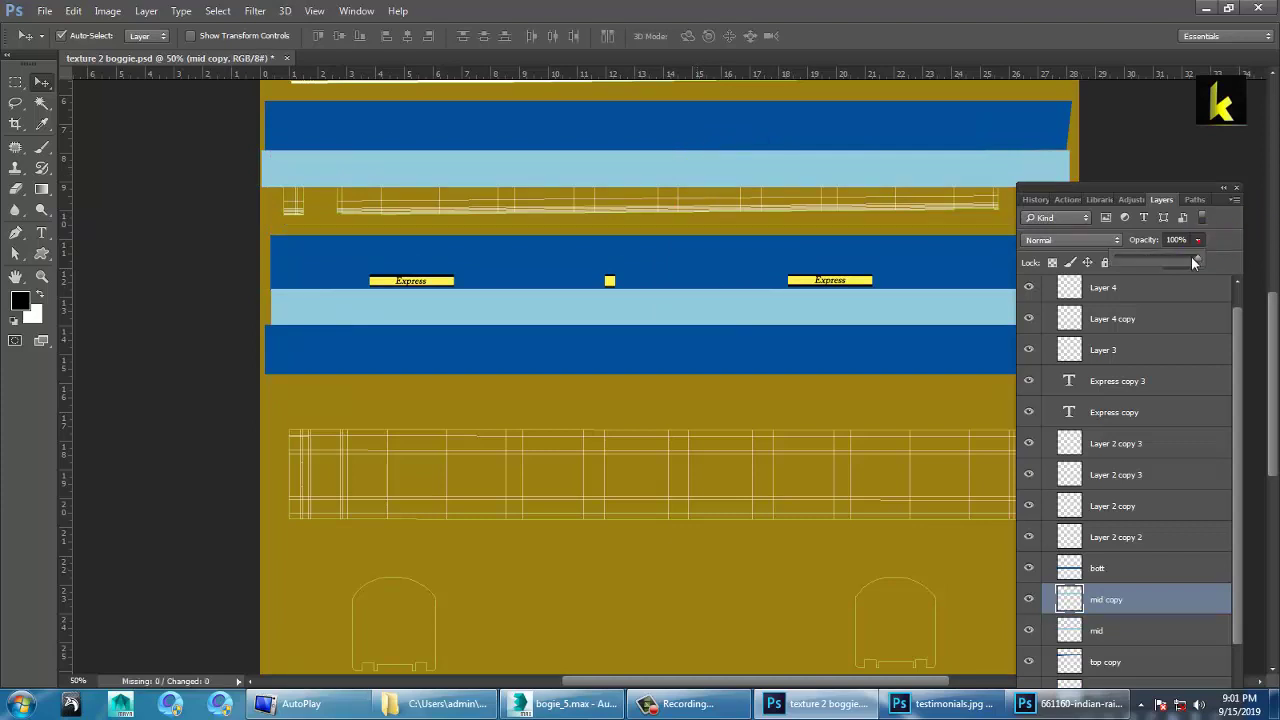
{"action": "left_click_drag", "start_coordinate": [1195, 263], "coordinate": [1147, 262]}
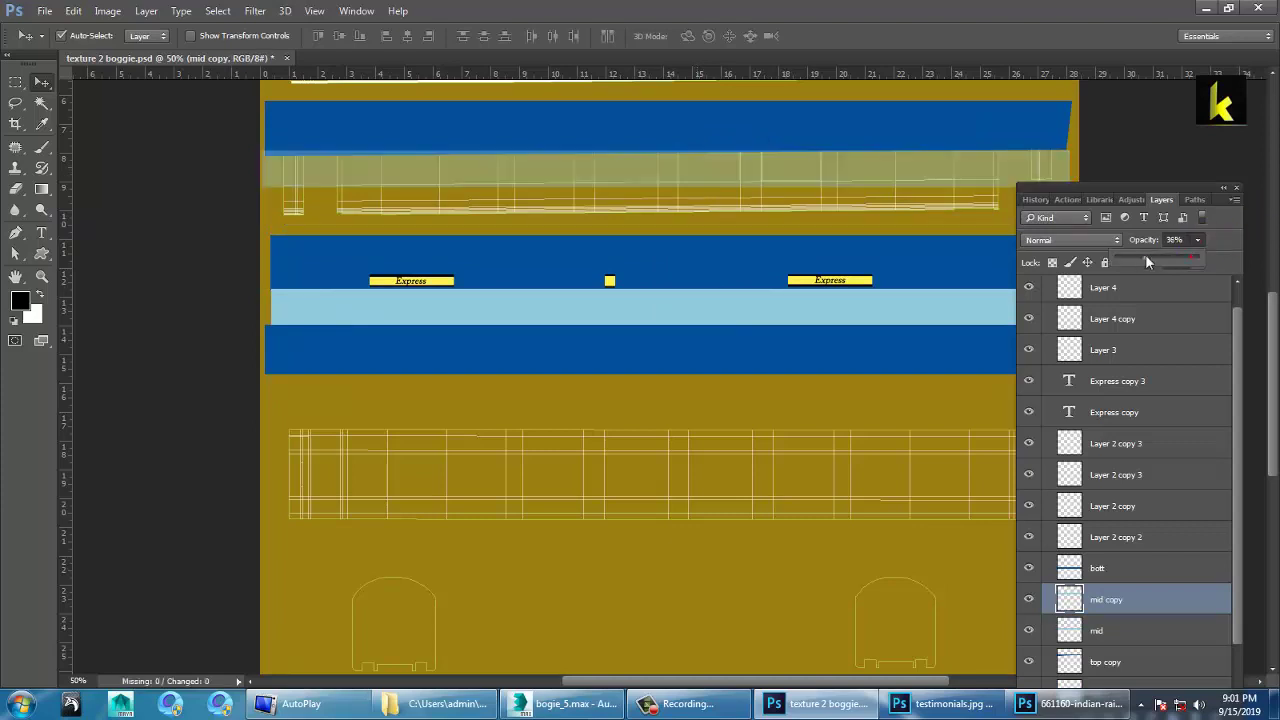
Distort the mid copy band's lower-right corner upward to match the wireframe slope and restore its opacity to 100%
{"action": "left_click", "coordinate": [495, 201]}
{"action": "key", "text": "ctrl+t"}
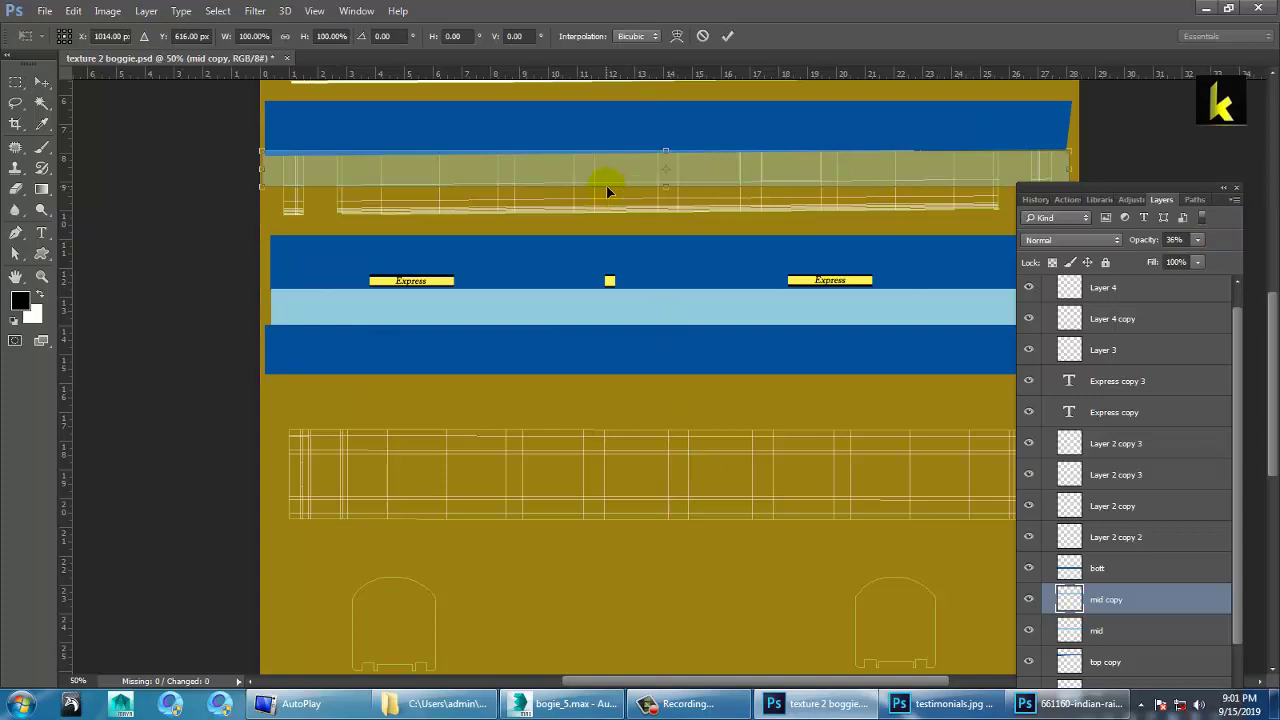
{"action": "right_click", "coordinate": [736, 173]}
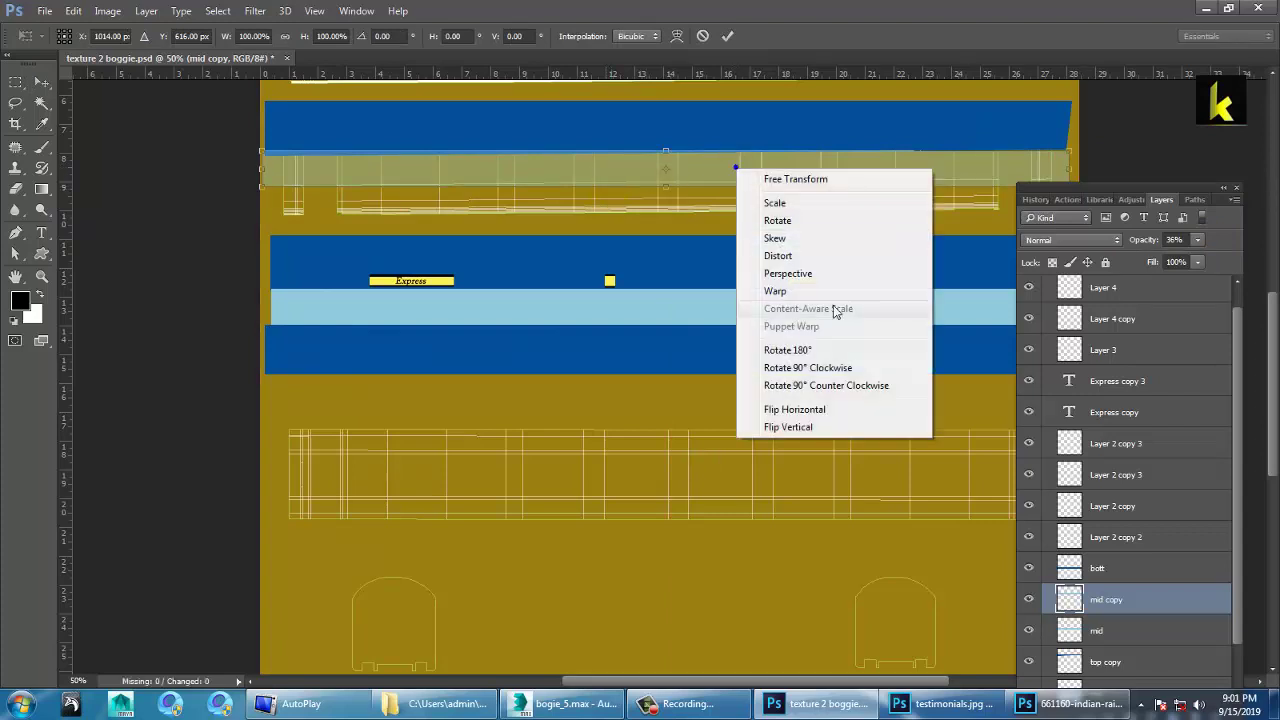
{"action": "left_click", "coordinate": [803, 252]}
{"action": "left_click_drag", "start_coordinate": [1103, 207], "coordinate": [1112, 267]}
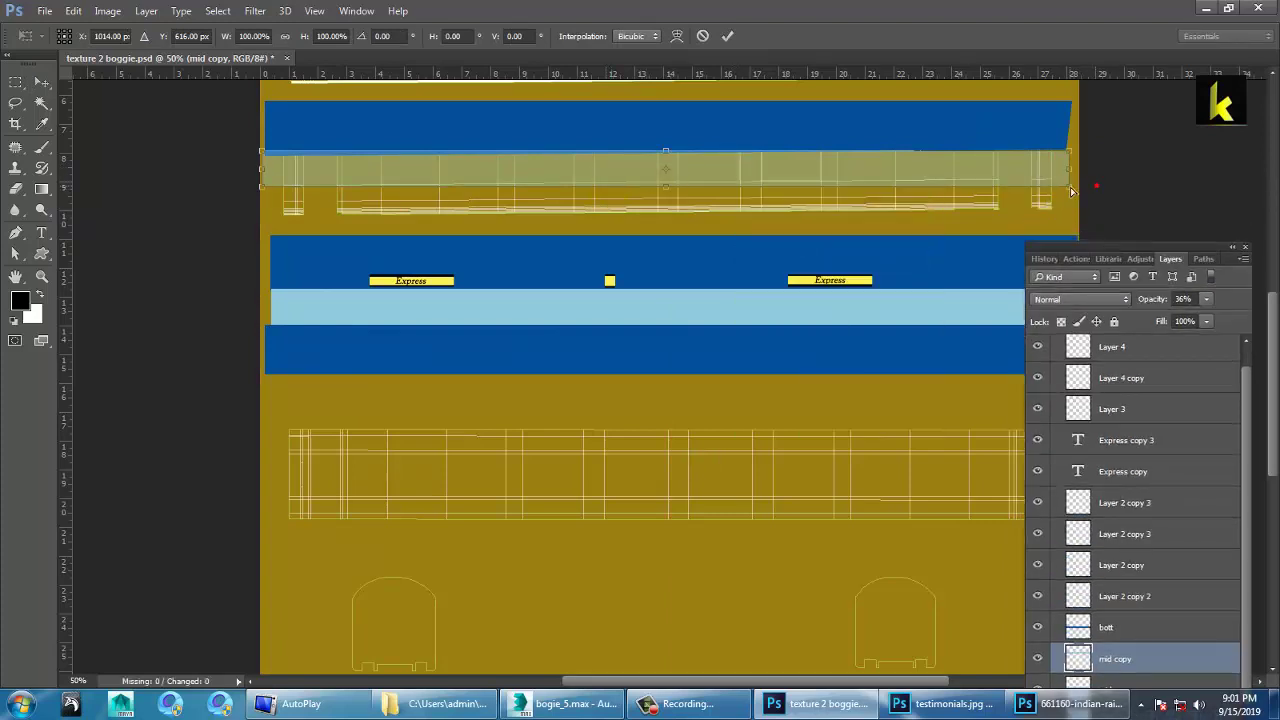
{"action": "left_click_drag", "start_coordinate": [1072, 190], "coordinate": [1074, 184]}
{"action": "key", "text": "Return"}
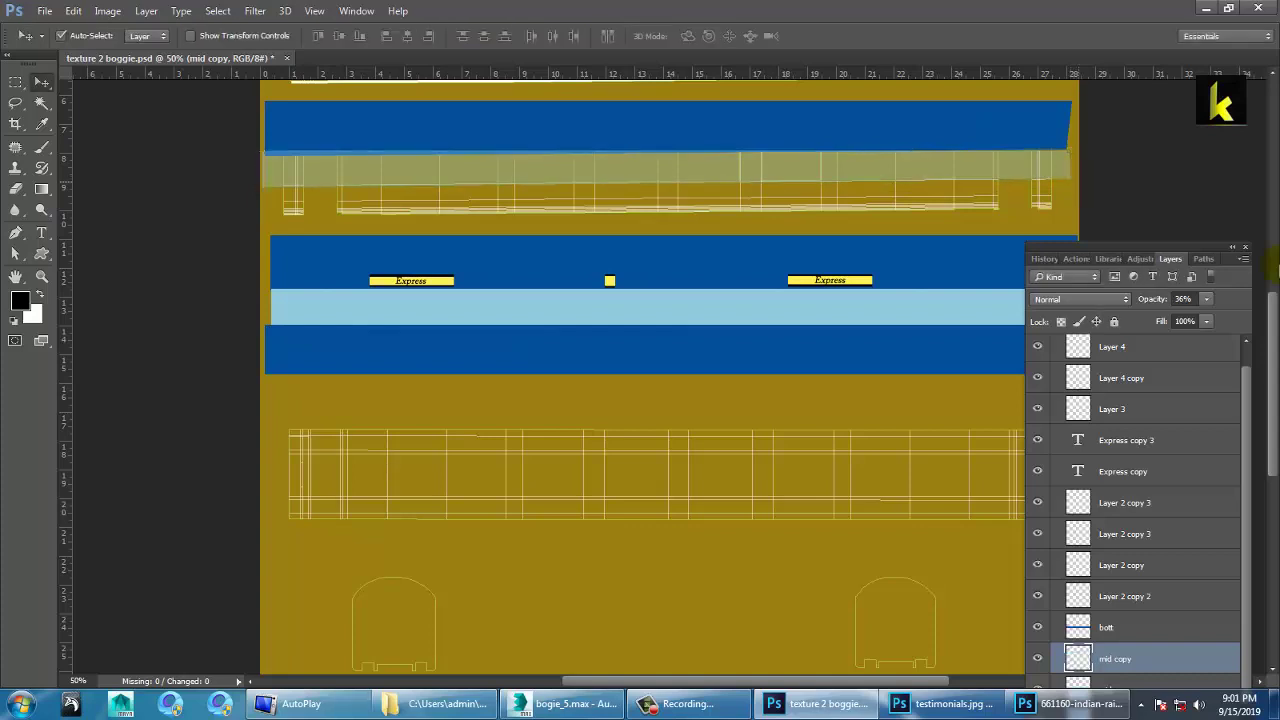
{"action": "left_click_drag", "start_coordinate": [1192, 319], "coordinate": [1246, 318]}
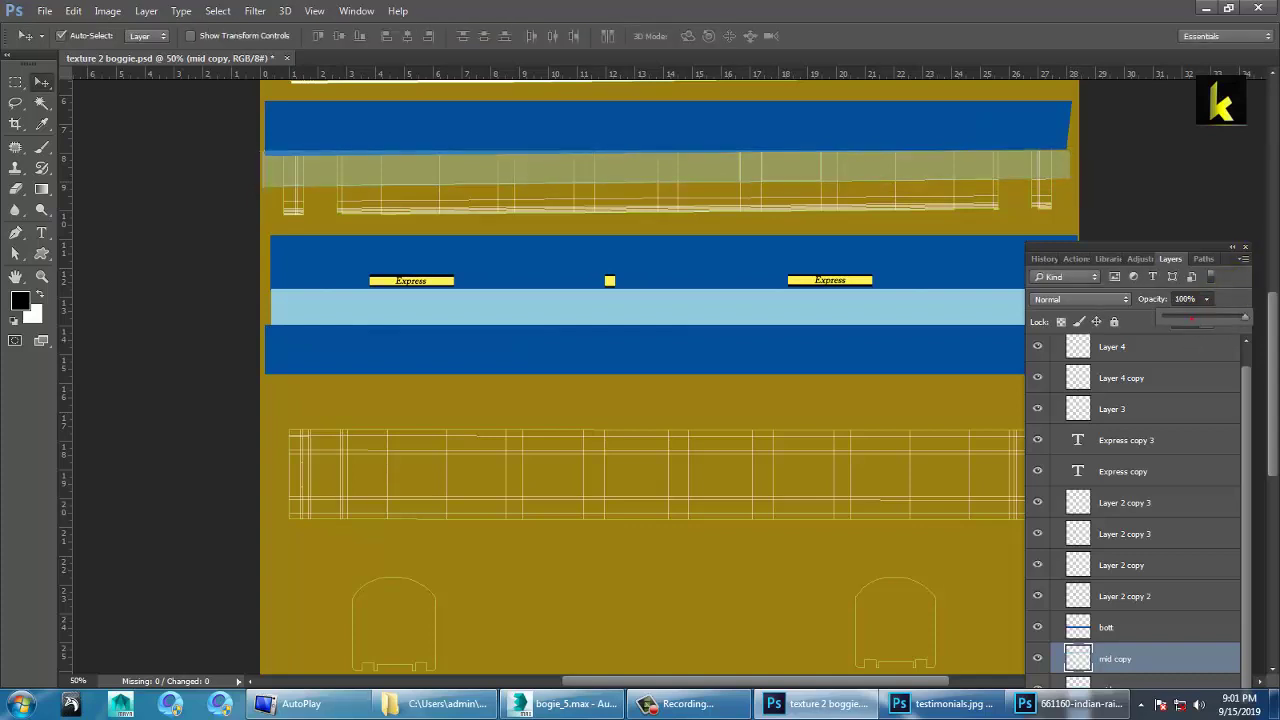
Duplicate the bott dark blue band directly beneath the mid copy band and lower the copy's opacity to 68%
{"action": "left_click", "coordinate": [644, 362]}
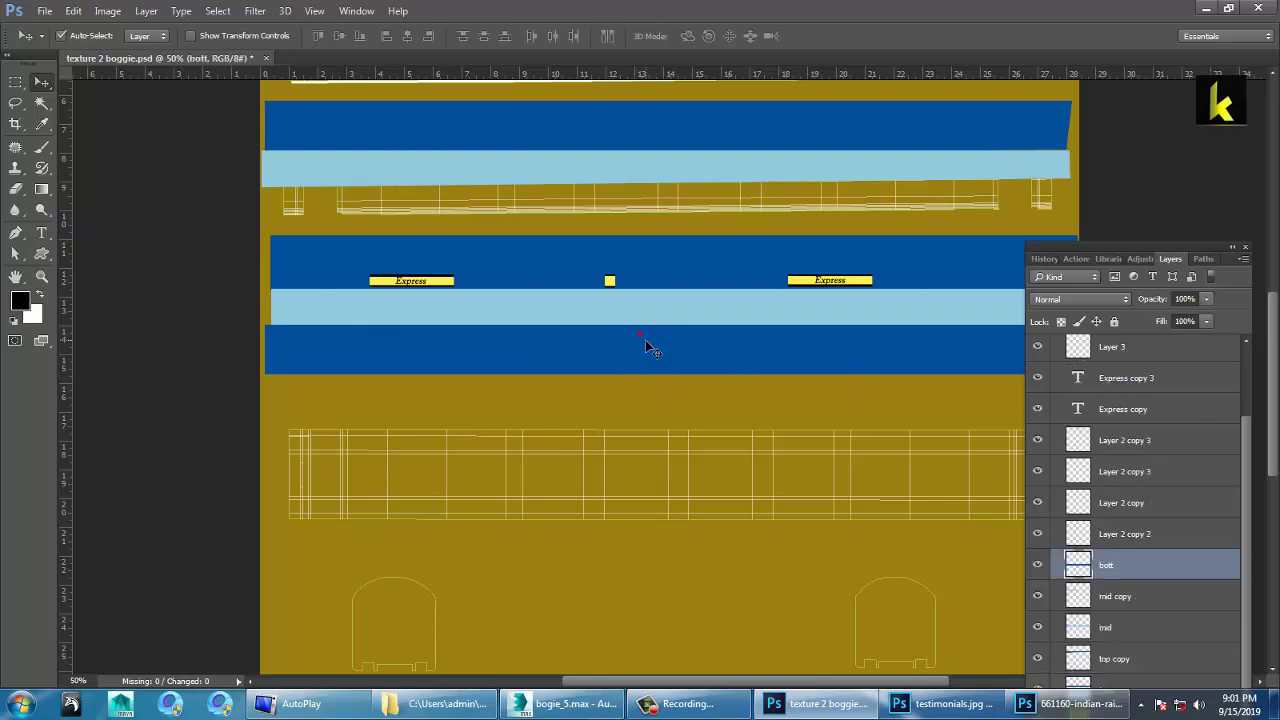
{"action": "left_click_drag", "start_coordinate": [664, 292], "coordinate": [668, 211]}
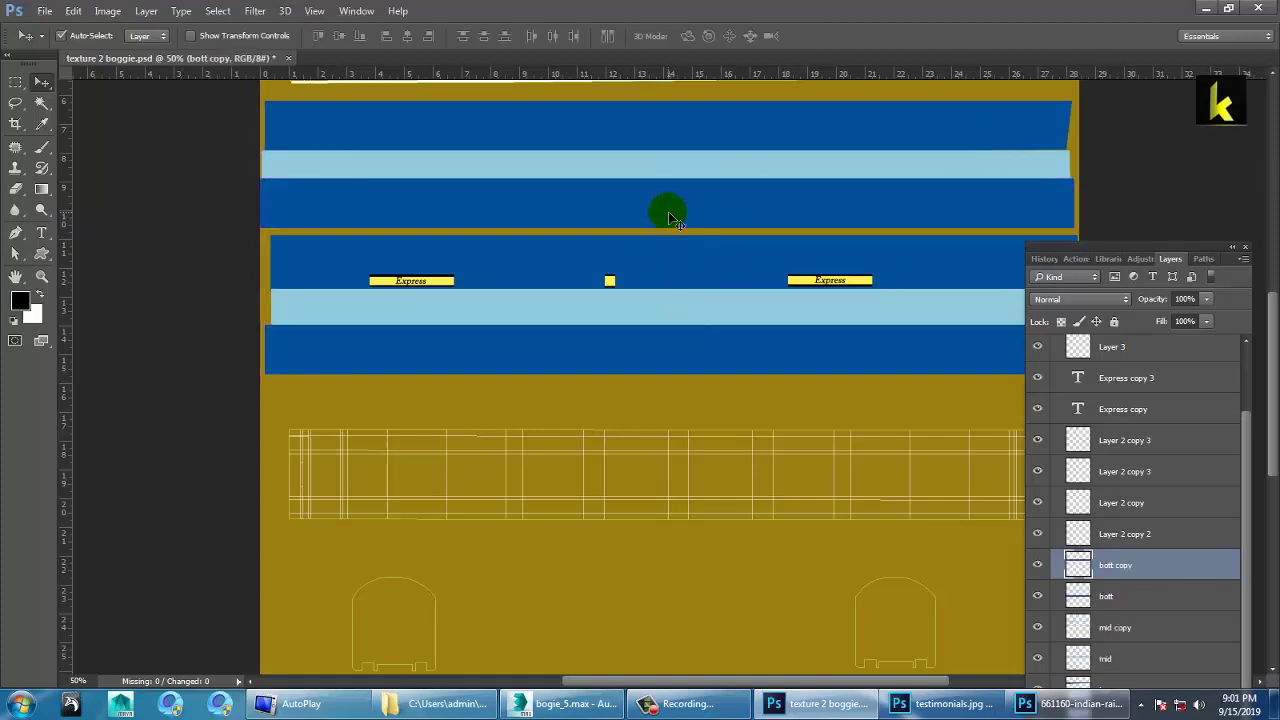
{"action": "left_click", "coordinate": [1206, 299]}
{"action": "left_click_drag", "start_coordinate": [1205, 318], "coordinate": [1182, 318]}
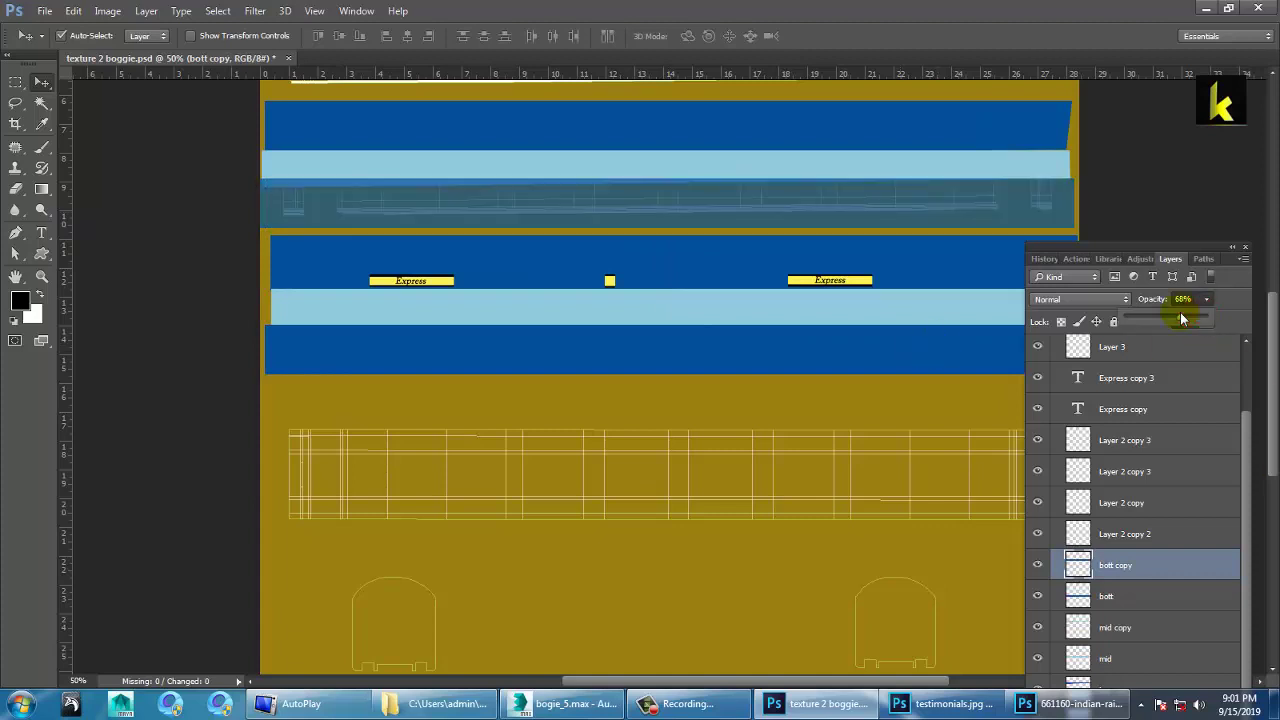
Distort the bott copy band's upper corners to meet the sloped light blue edge and restore its opacity to 100%
{"action": "key", "text": "ctrl+t"}
{"action": "right_click", "coordinate": [741, 203]}
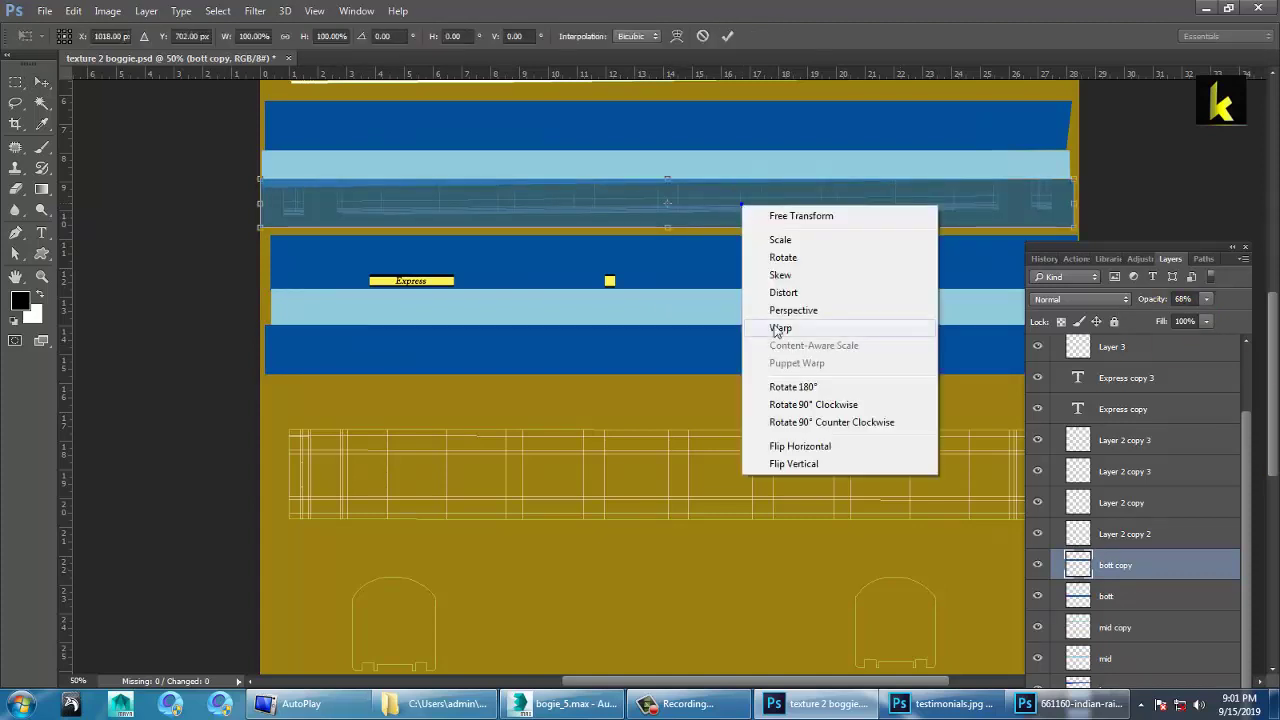
{"action": "left_click", "coordinate": [260, 201]}
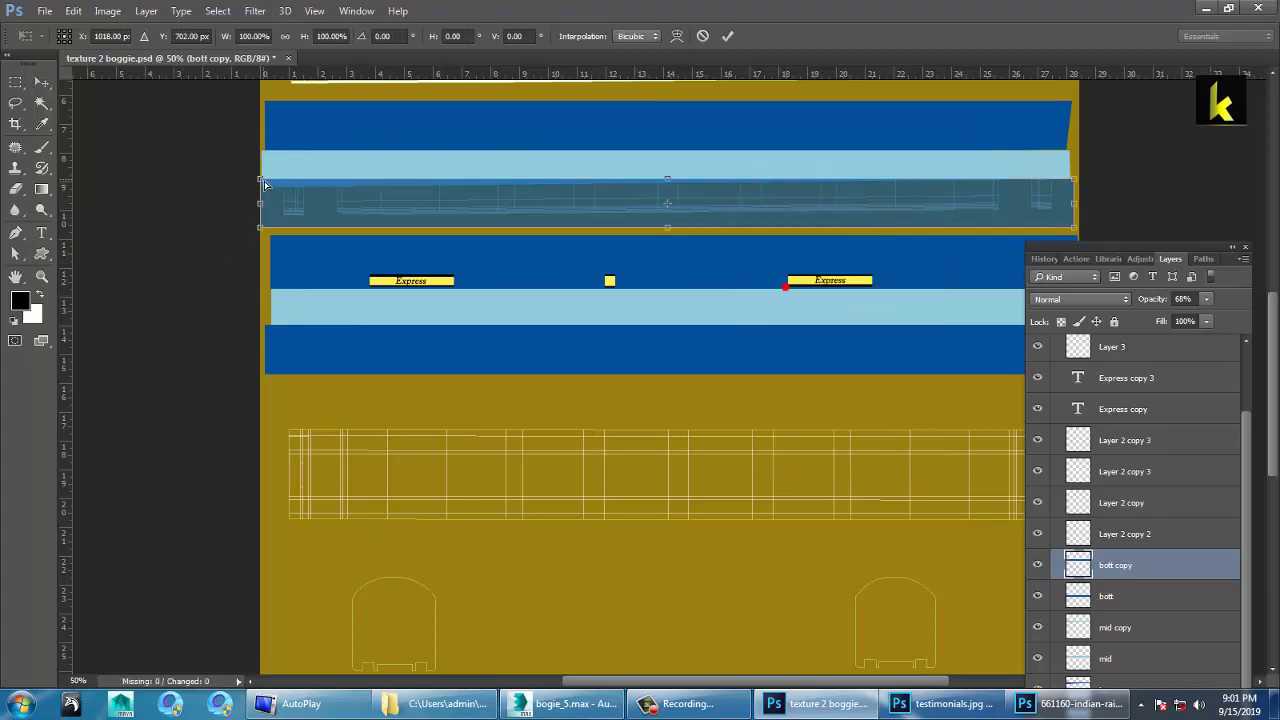
{"action": "left_click_drag", "start_coordinate": [265, 184], "coordinate": [266, 192]}
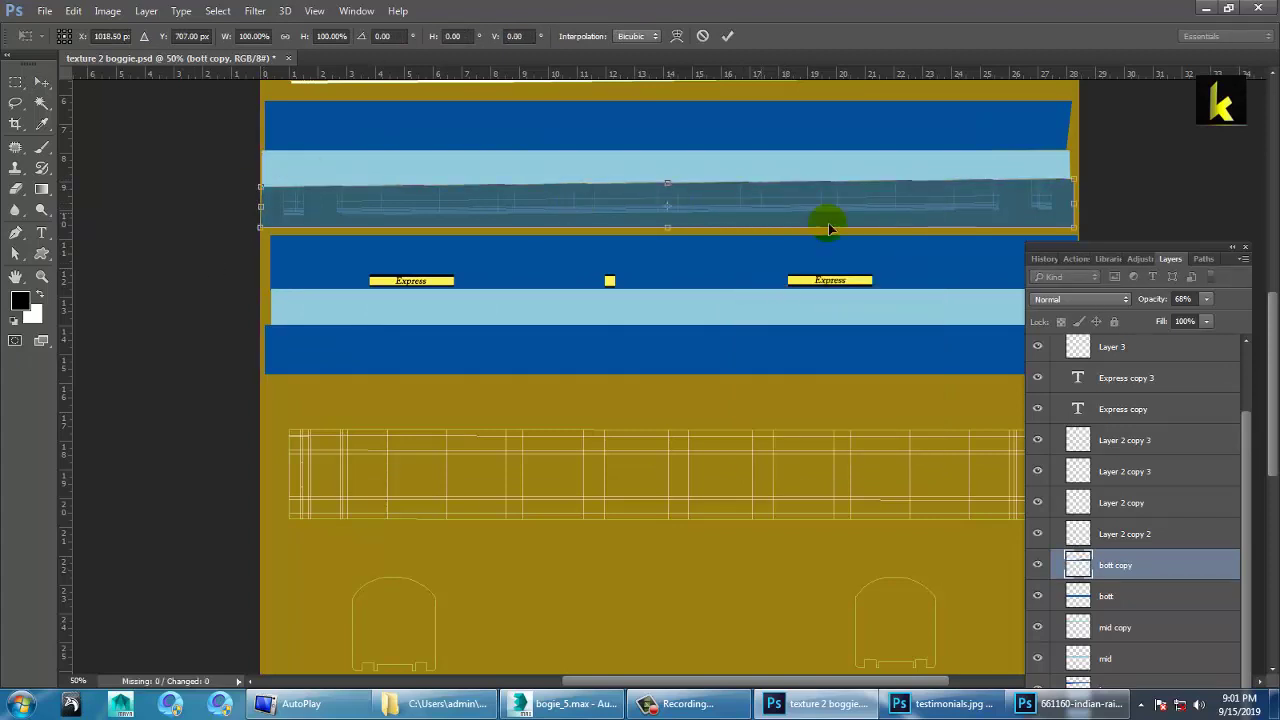
{"action": "left_click_drag", "start_coordinate": [1072, 197], "coordinate": [1071, 183]}
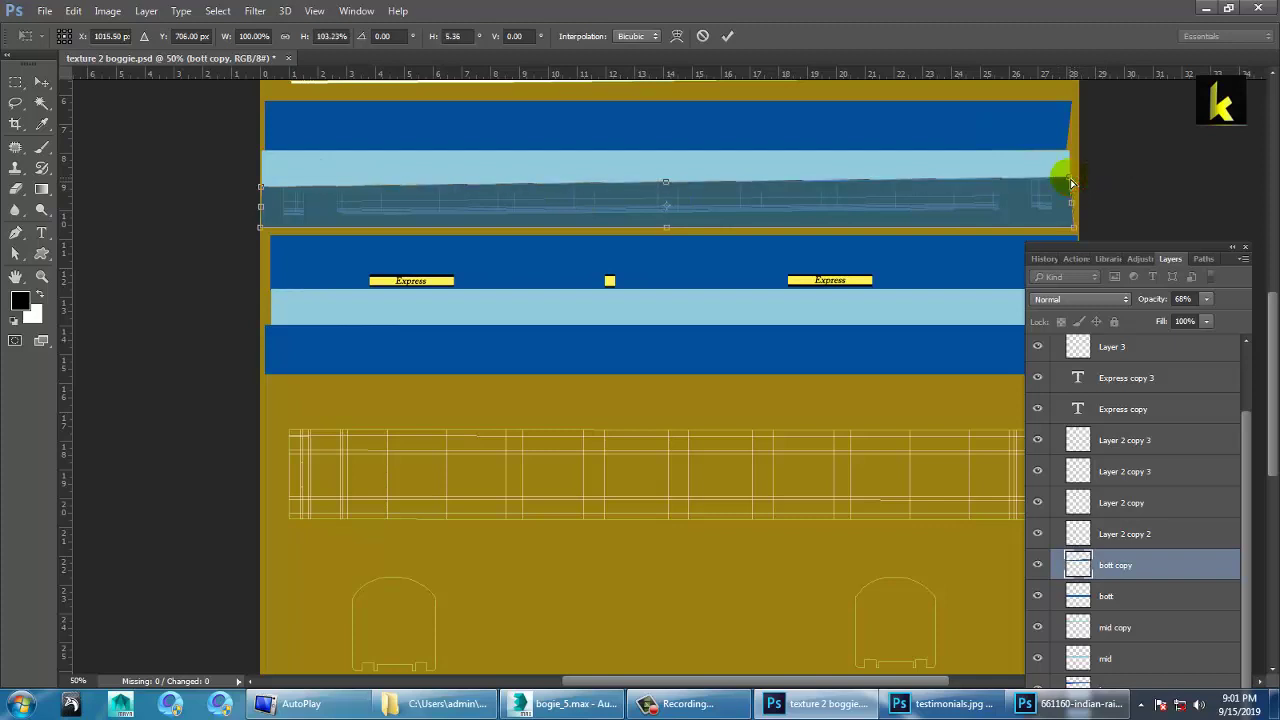
{"action": "key", "text": "Return"}
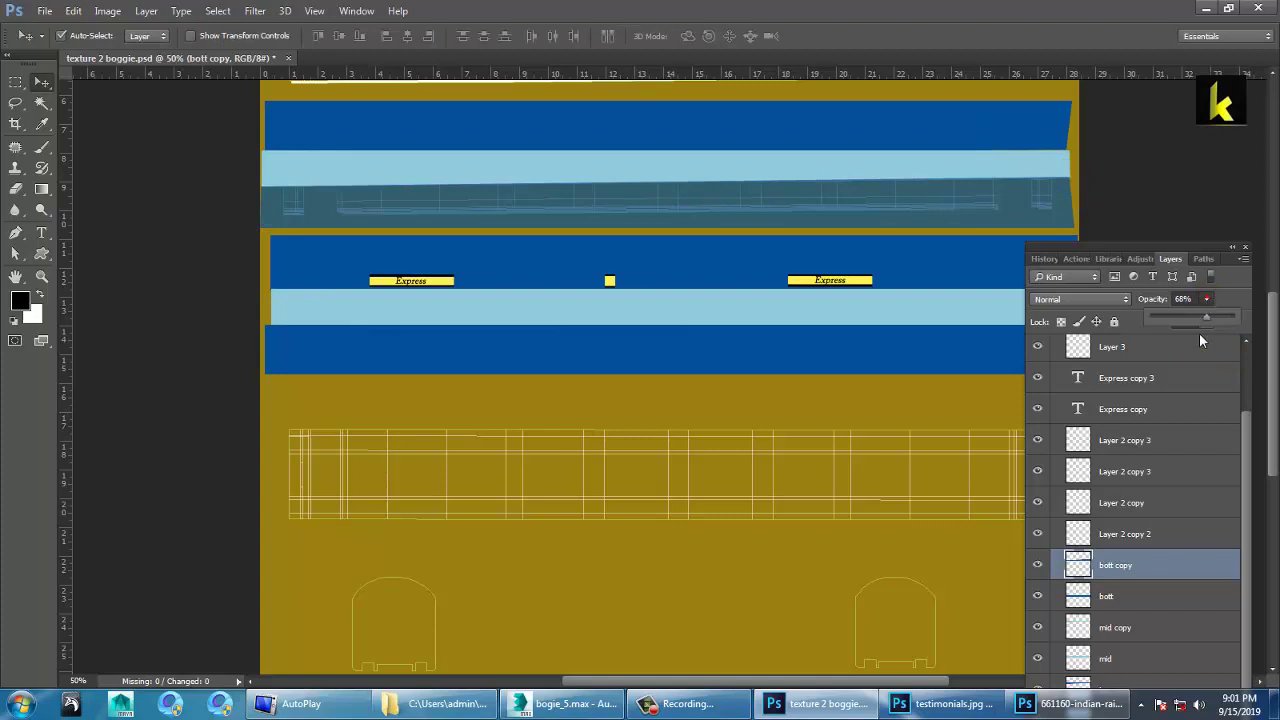
{"action": "left_click_drag", "start_coordinate": [1277, 317], "coordinate": [1277, 317]}
{"action": "left_click", "coordinate": [744, 317]}
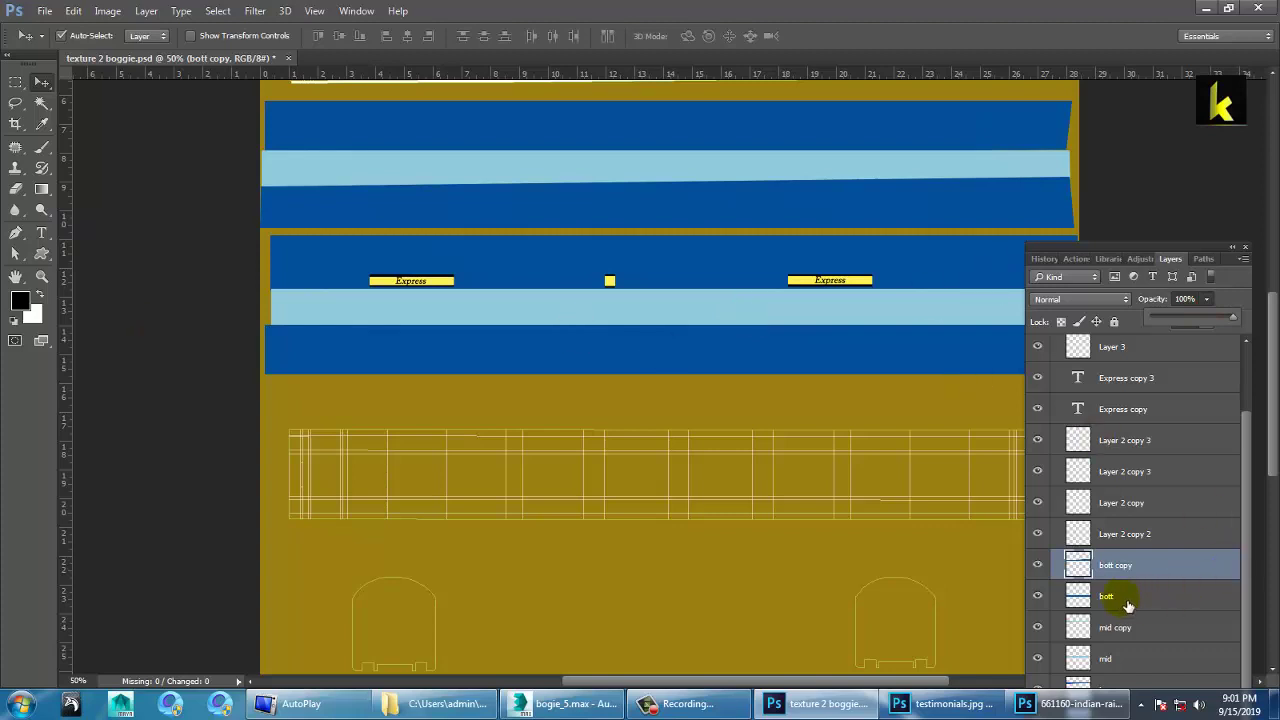
Lower the top copy band's opacity to 51% and duplicate the left Express plate with its backing onto the exposed wireframe there
{"action": "left_click", "coordinate": [545, 120]}
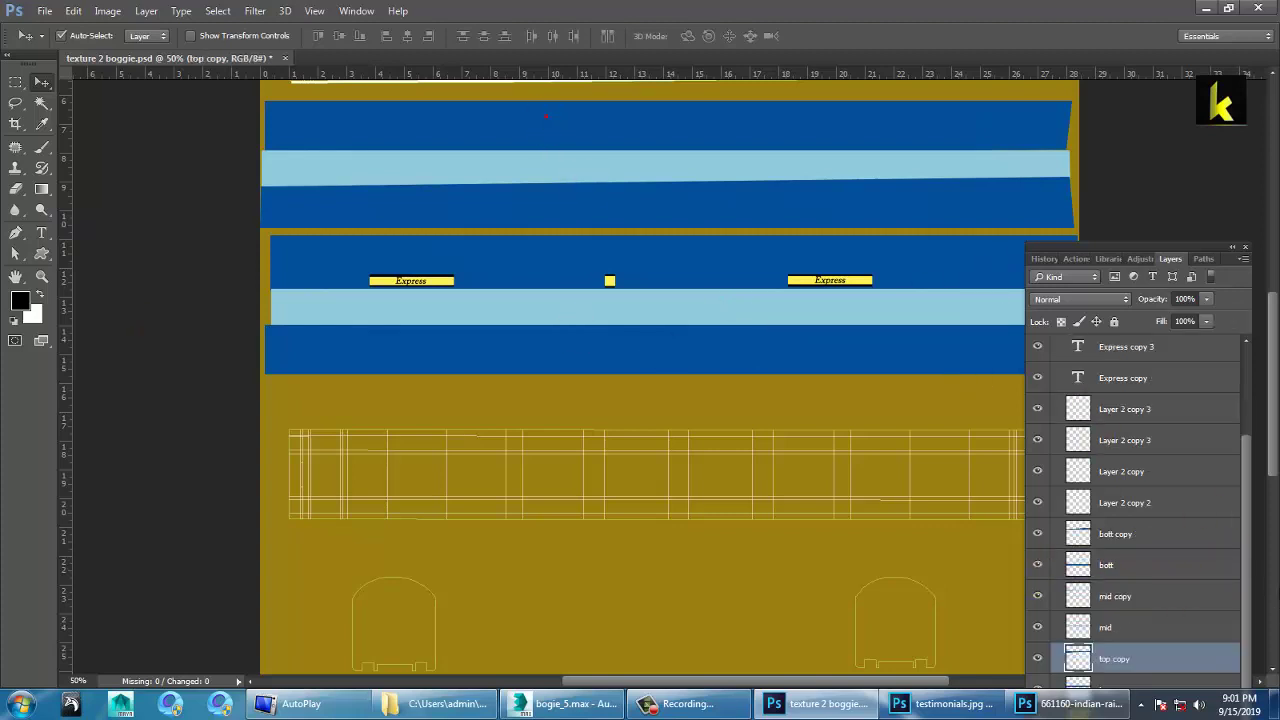
{"action": "left_click_drag", "start_coordinate": [1191, 321], "coordinate": [1168, 320]}
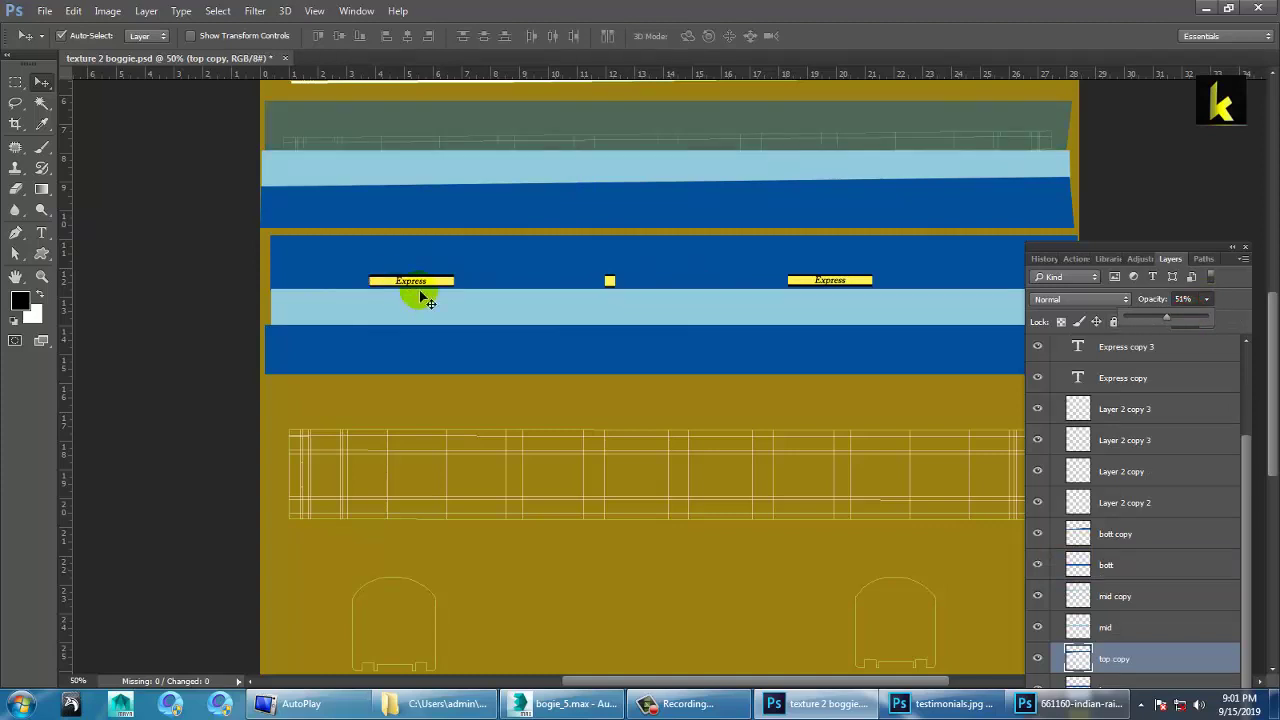
{"action": "key", "text": "ctrl+plus"}
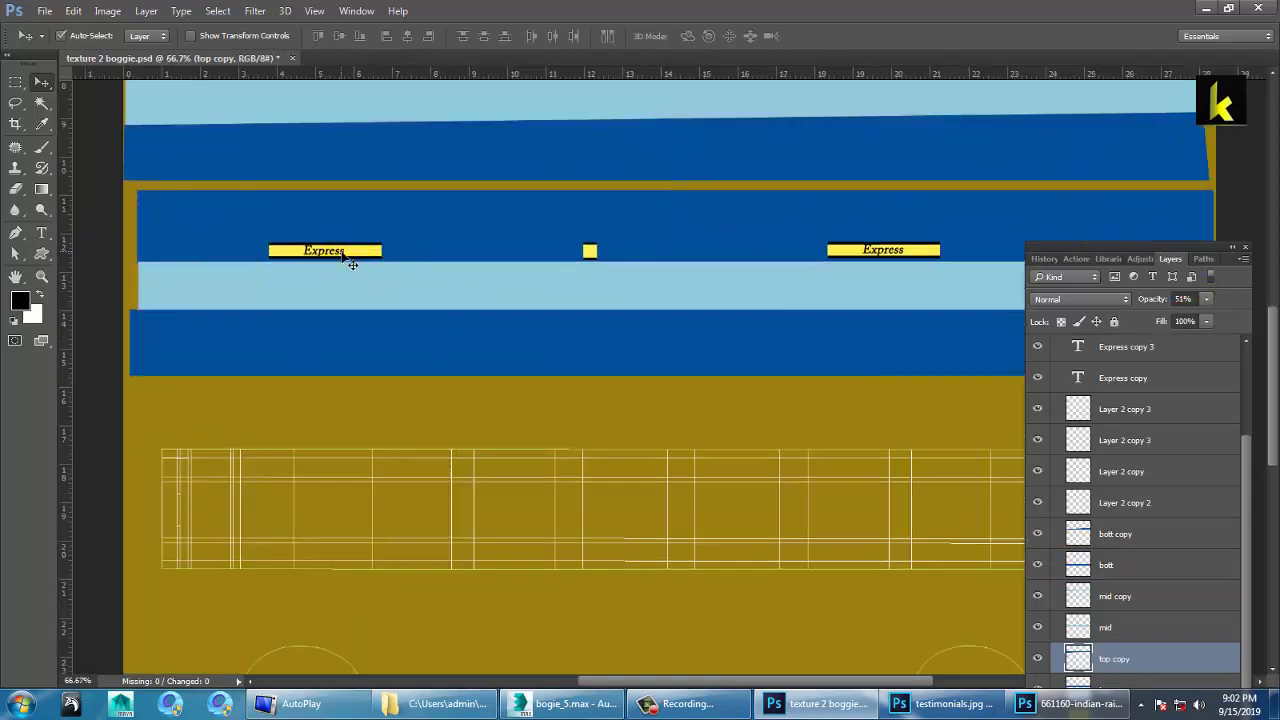
{"action": "left_click", "coordinate": [355, 253]}
{"action": "left_click", "coordinate": [363, 254], "text": "shift"}
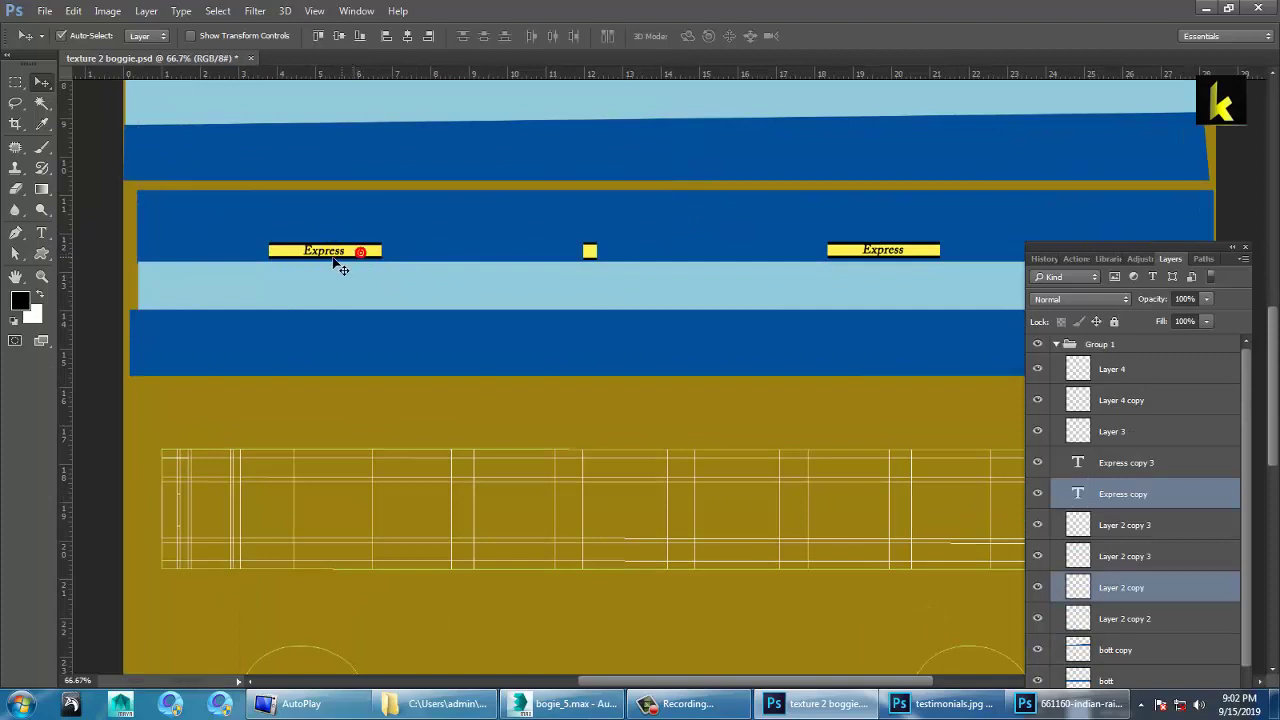
{"action": "left_click", "coordinate": [363, 264], "text": "shift"}
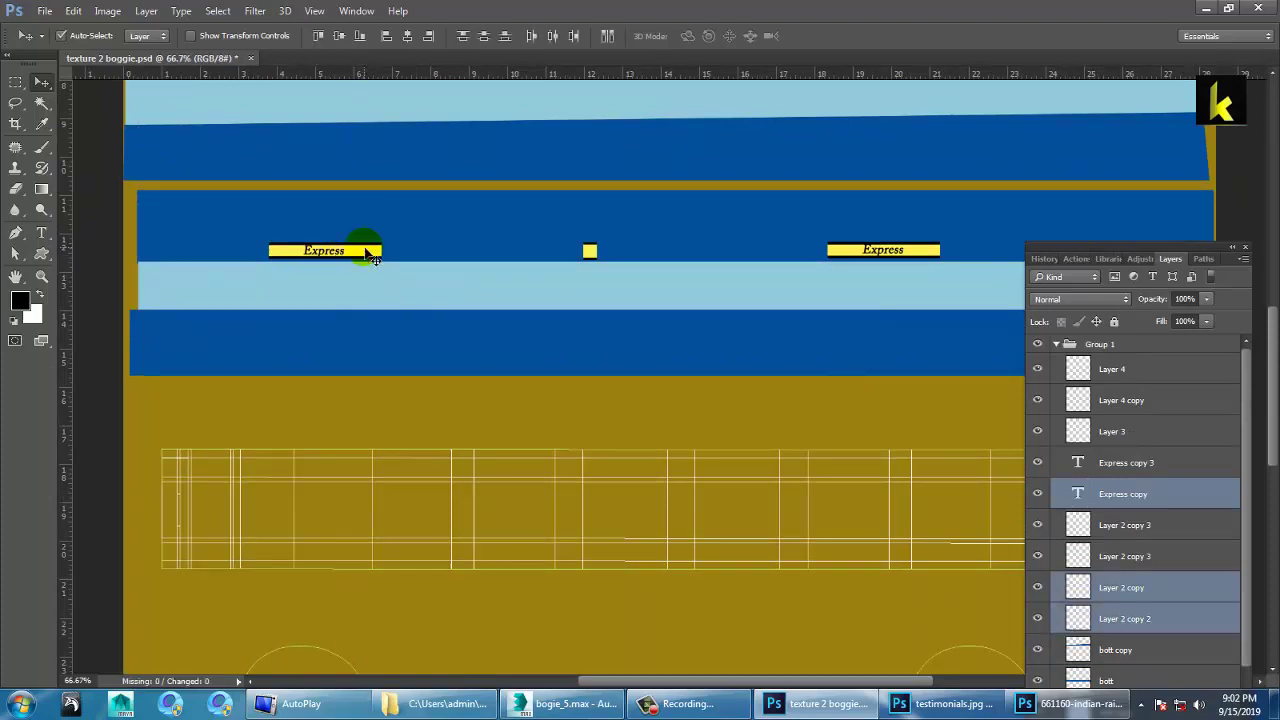
{"action": "left_click_drag", "start_coordinate": [368, 255], "coordinate": [372, 224]}
{"action": "key", "text": "ctrl+minus"}
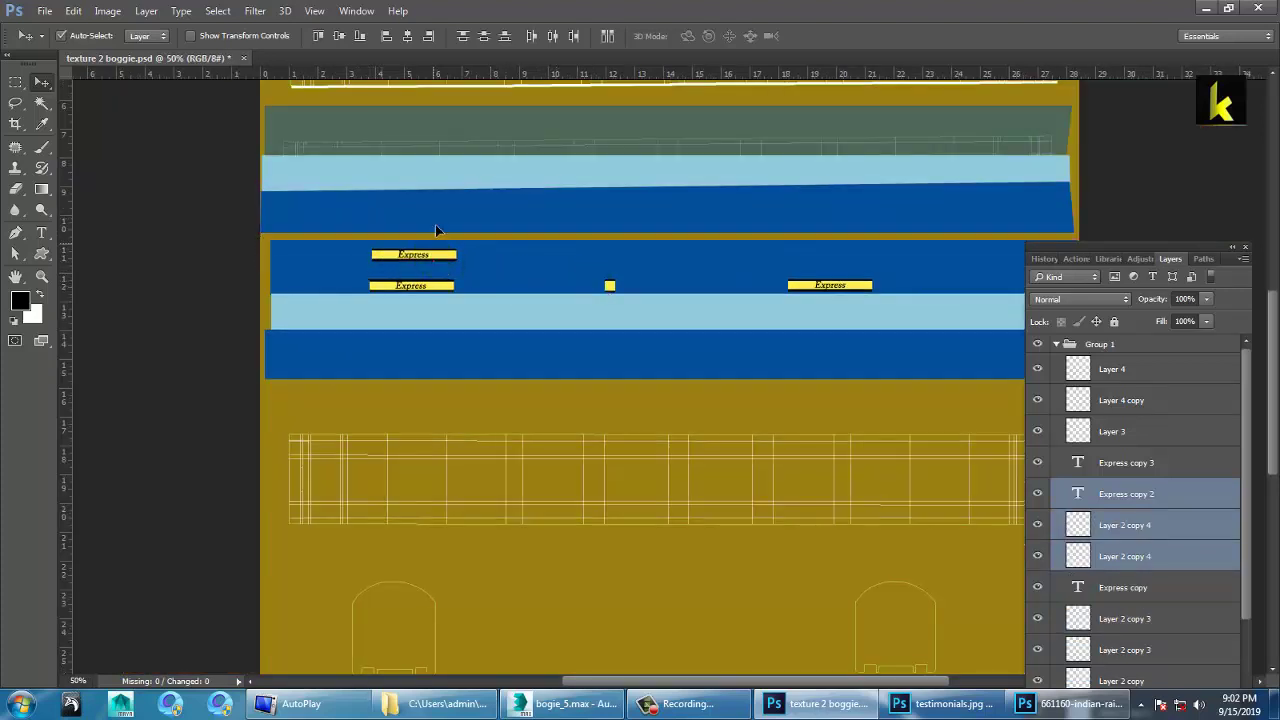
{"action": "left_click_drag", "start_coordinate": [435, 230], "coordinate": [435, 152]}
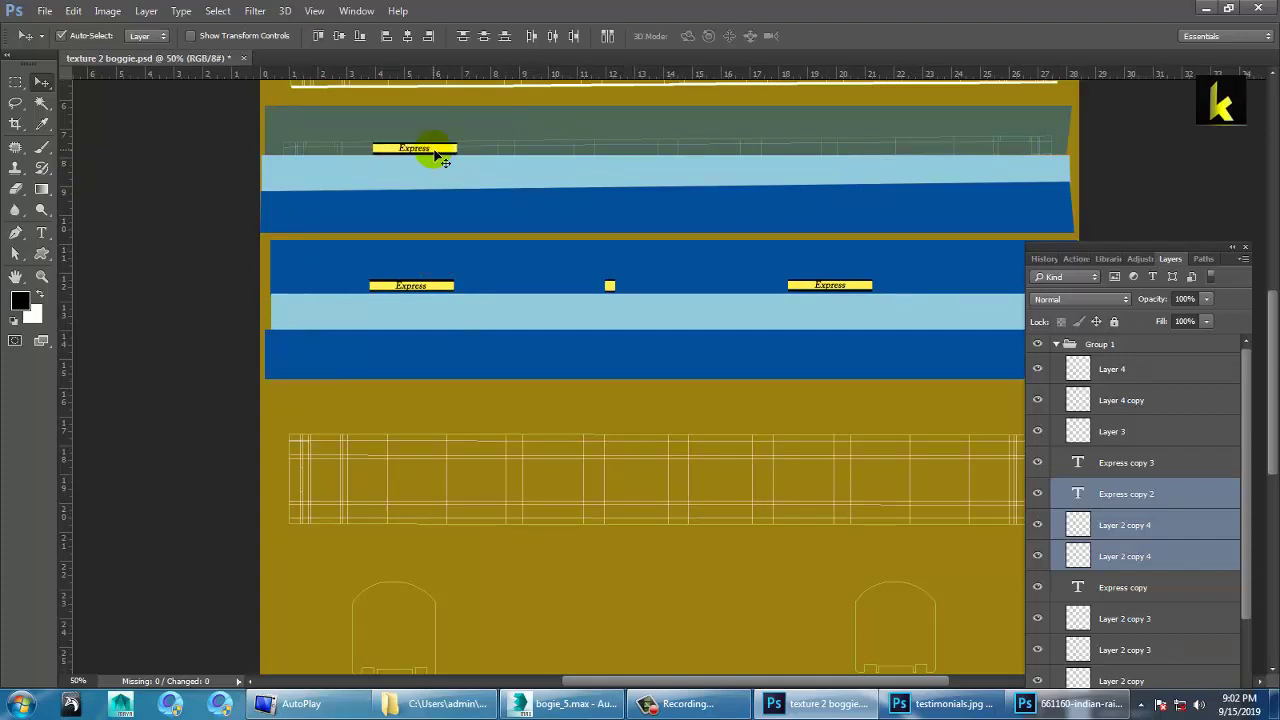
{"action": "key", "text": "ctrl+t"}
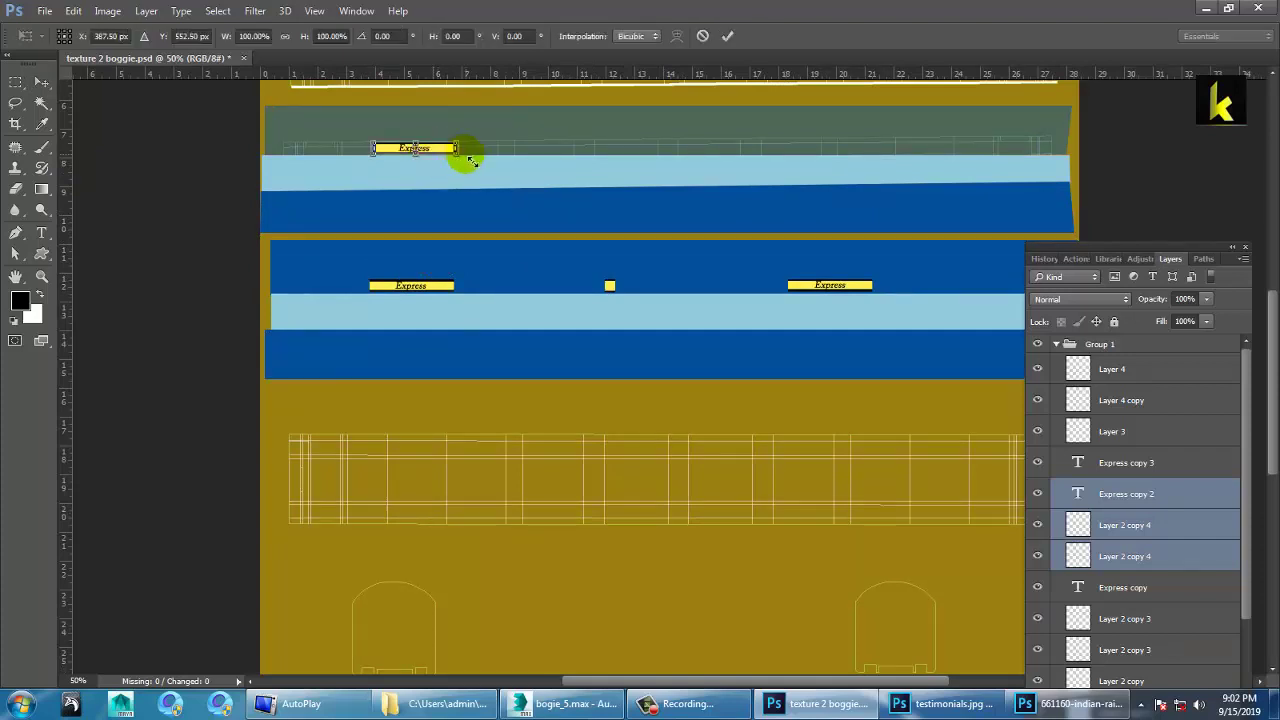
{"action": "left_click_drag", "start_coordinate": [458, 158], "coordinate": [435, 153]}
{"action": "key", "text": "ctrl+z"}
{"action": "key", "text": "Return"}
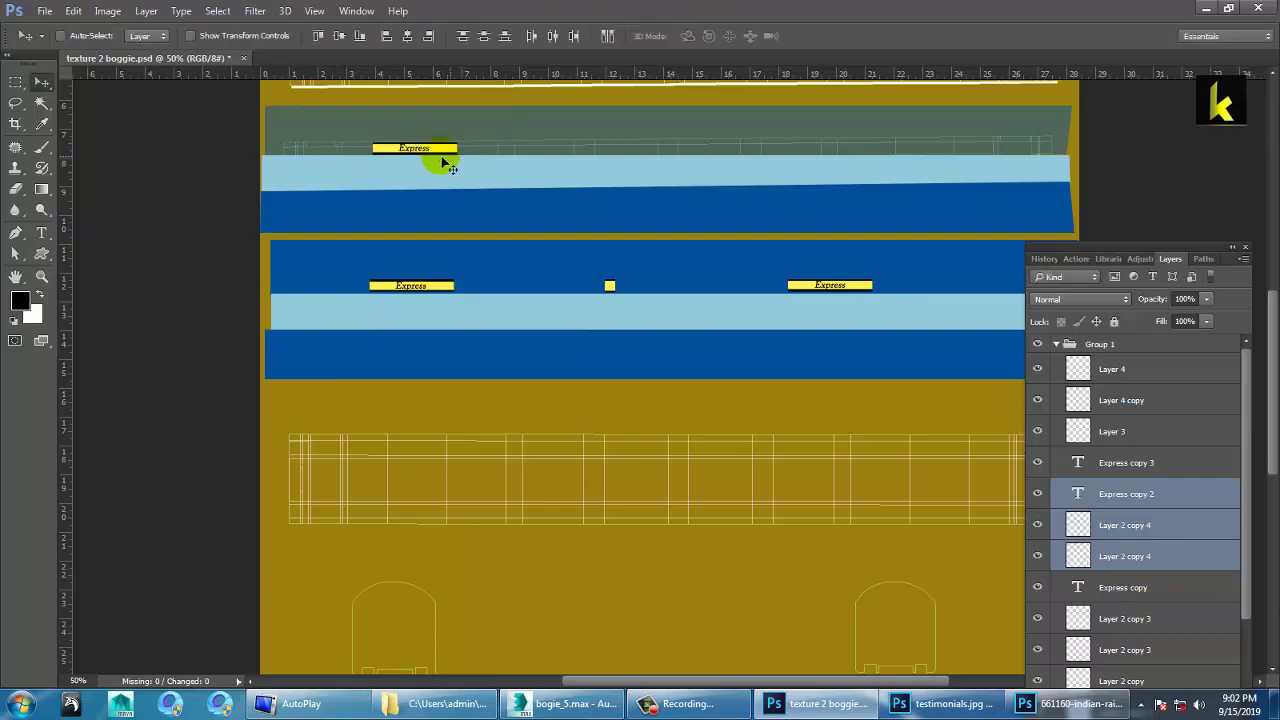
Place two Express plates along the right half of the top copy band and restore the band's opacity to 100%
{"action": "left_click_drag", "start_coordinate": [434, 150], "coordinate": [837, 154]}
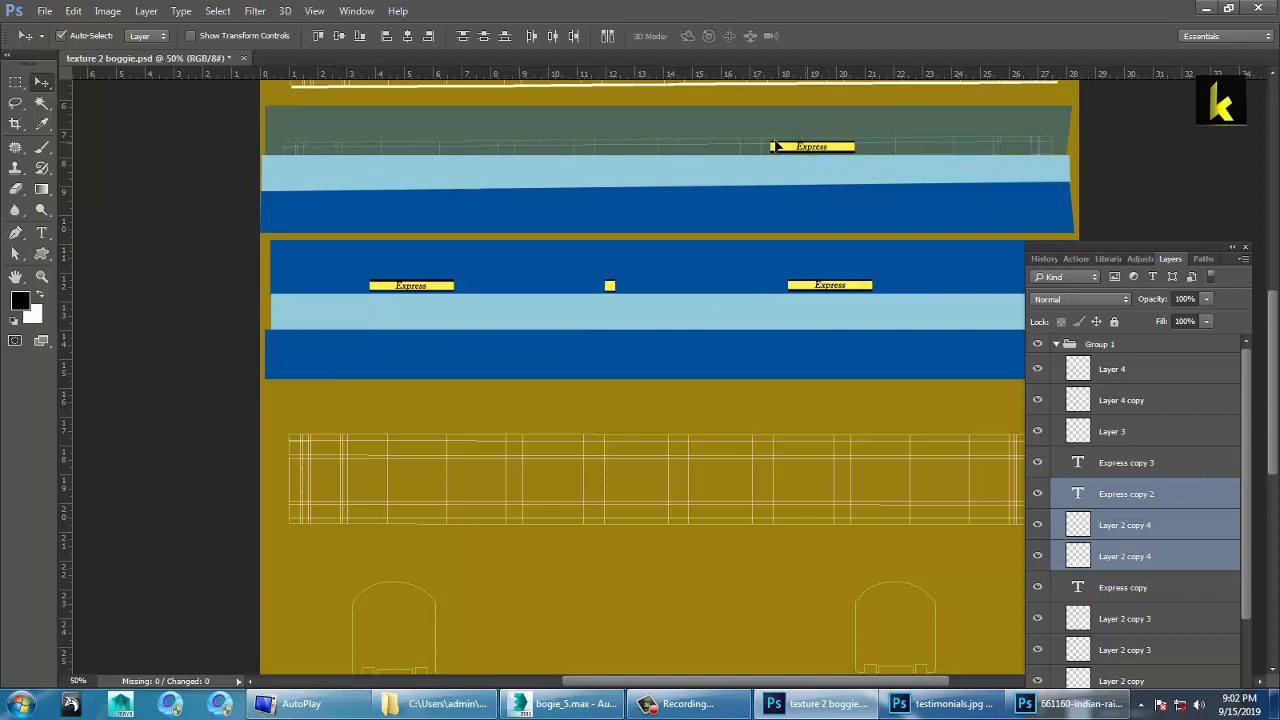
{"action": "left_click_drag", "start_coordinate": [777, 147], "coordinate": [993, 146]}
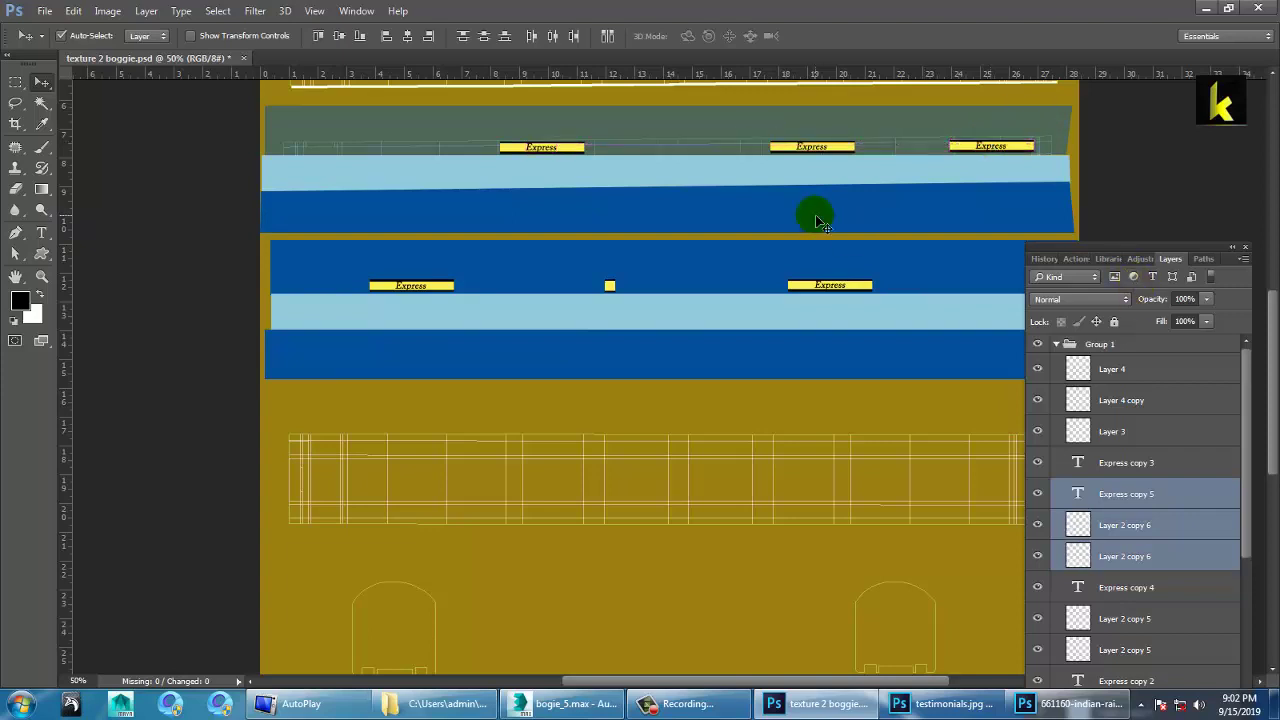
{"action": "left_click", "coordinate": [647, 357]}
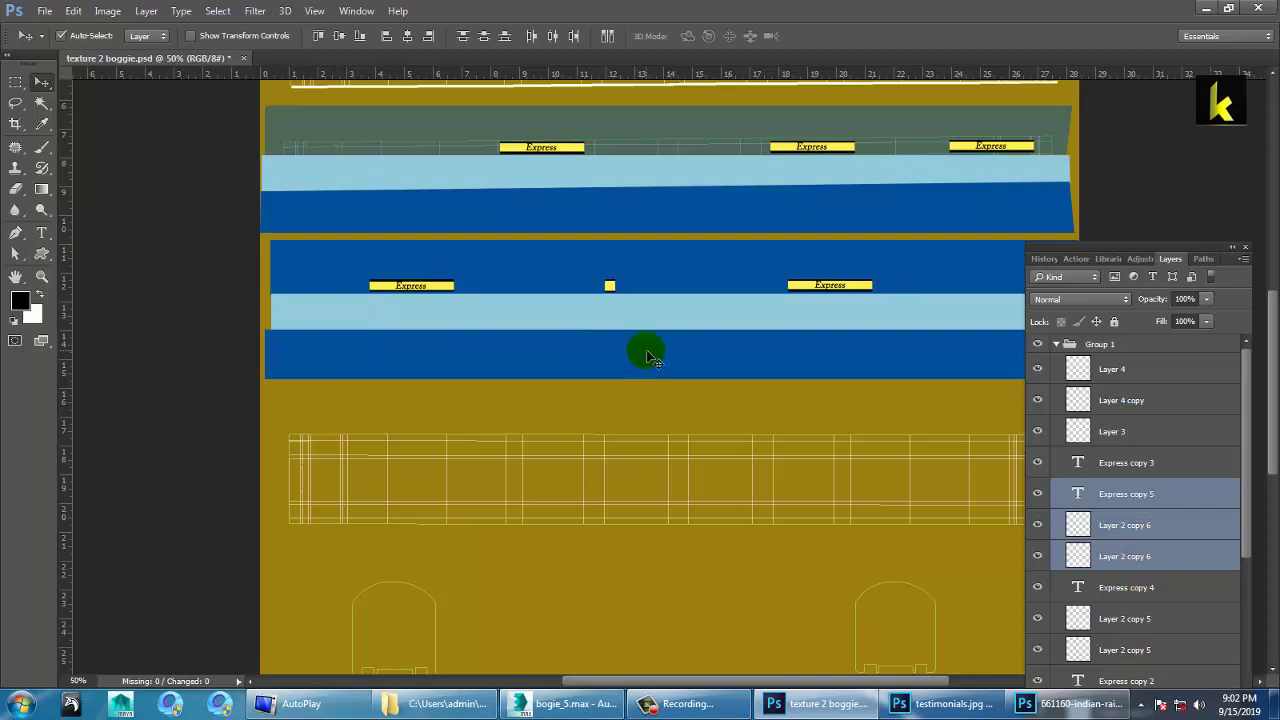
{"action": "key", "text": "ctrl+z"}
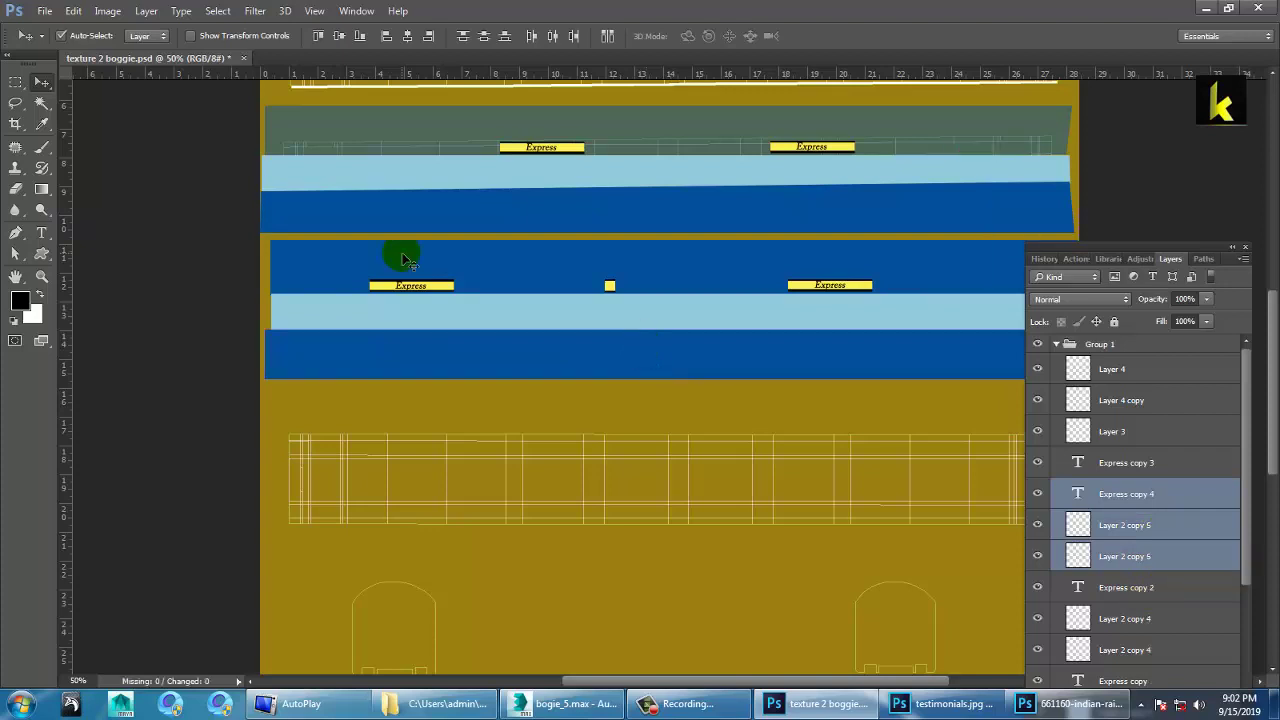
{"action": "left_click_drag", "start_coordinate": [545, 147], "coordinate": [993, 146]}
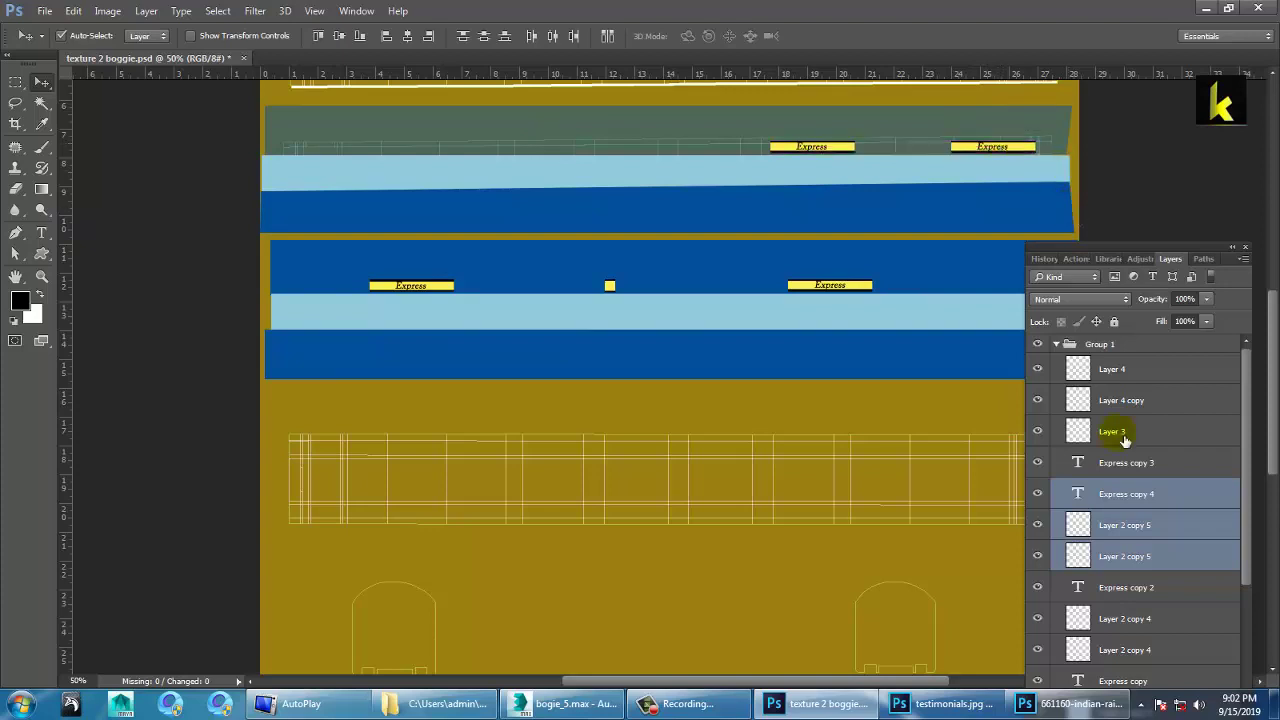
{"action": "left_click", "coordinate": [700, 129]}
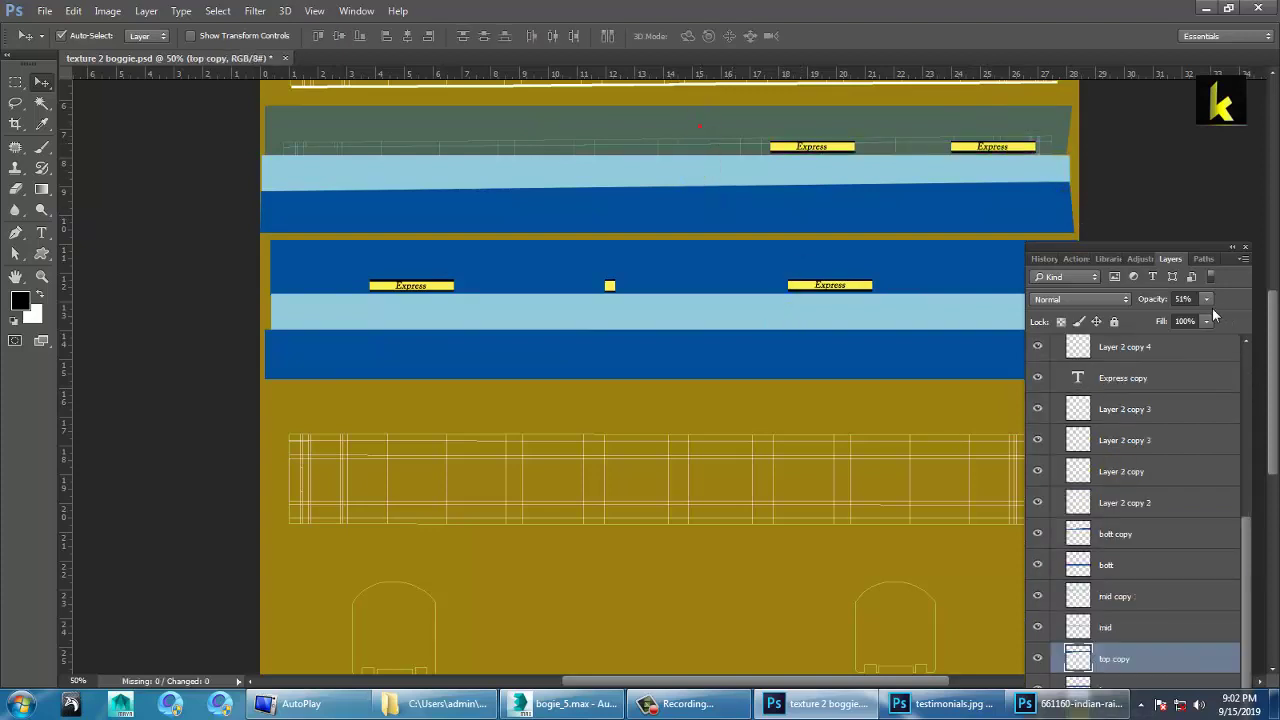
{"action": "left_click_drag", "start_coordinate": [1206, 315], "coordinate": [1245, 317]}
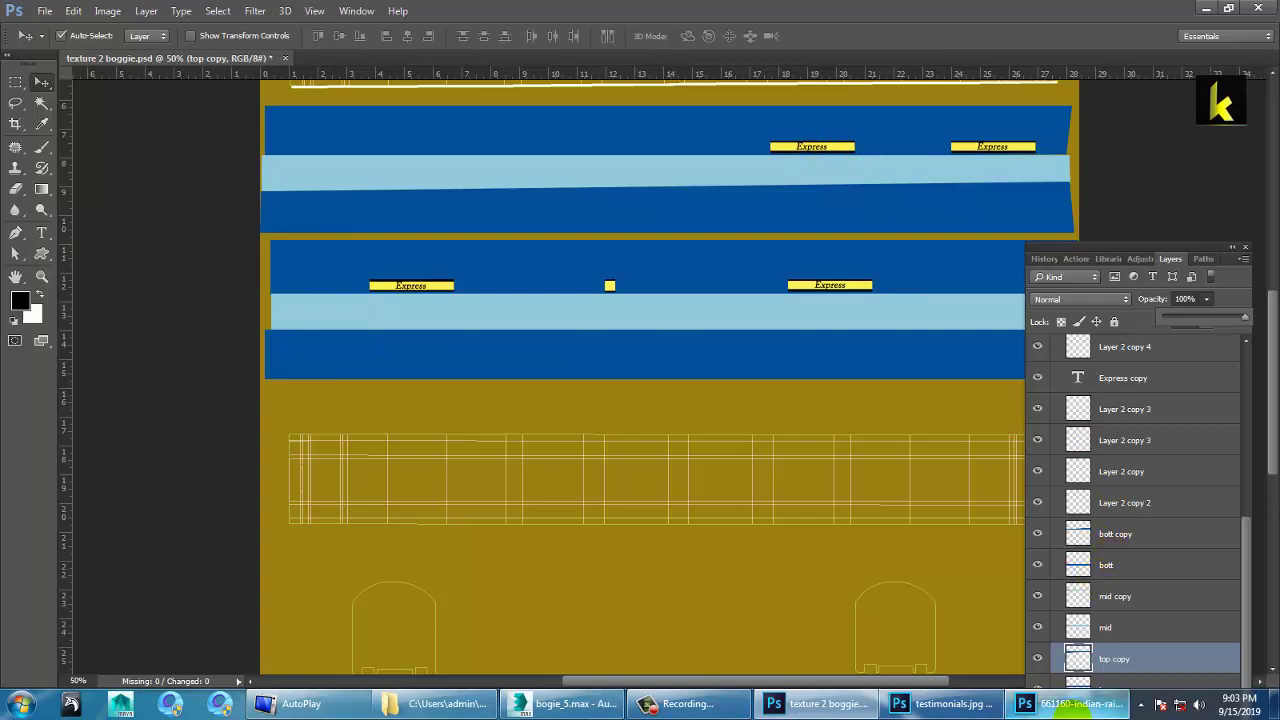
{"action": "left_click", "coordinate": [945, 704]}
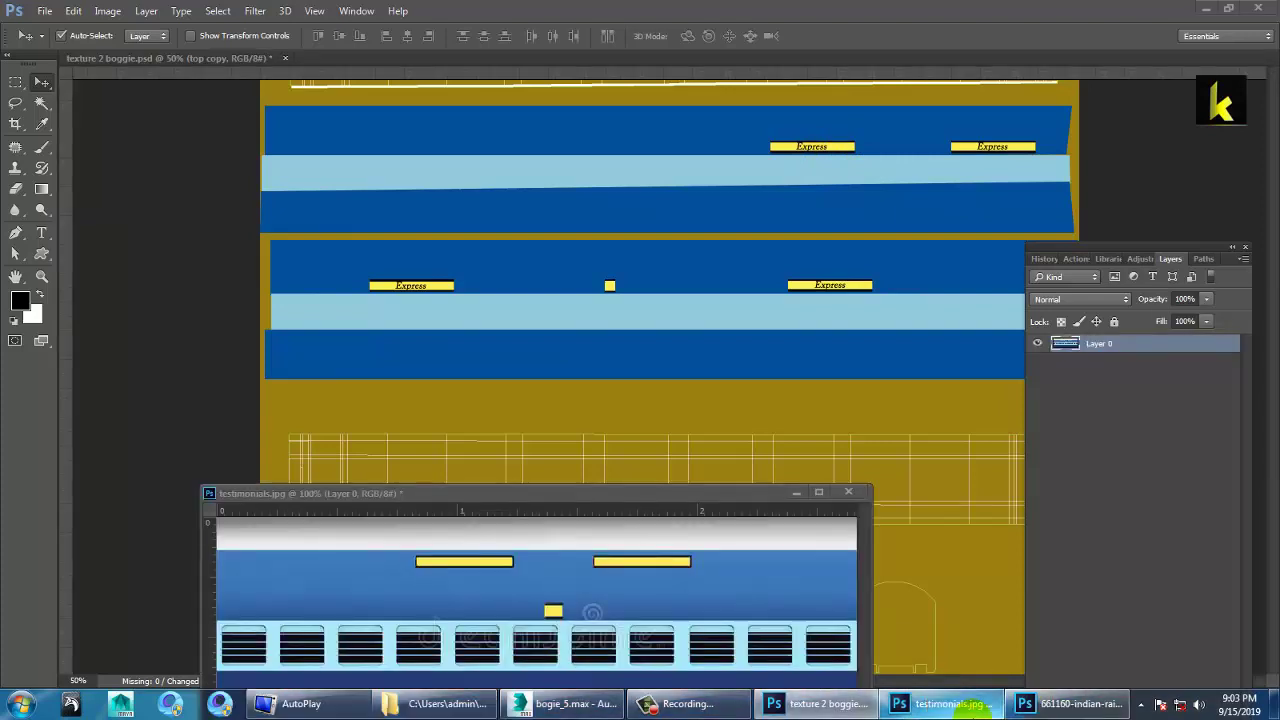
{"action": "left_click", "coordinate": [1034, 706]}
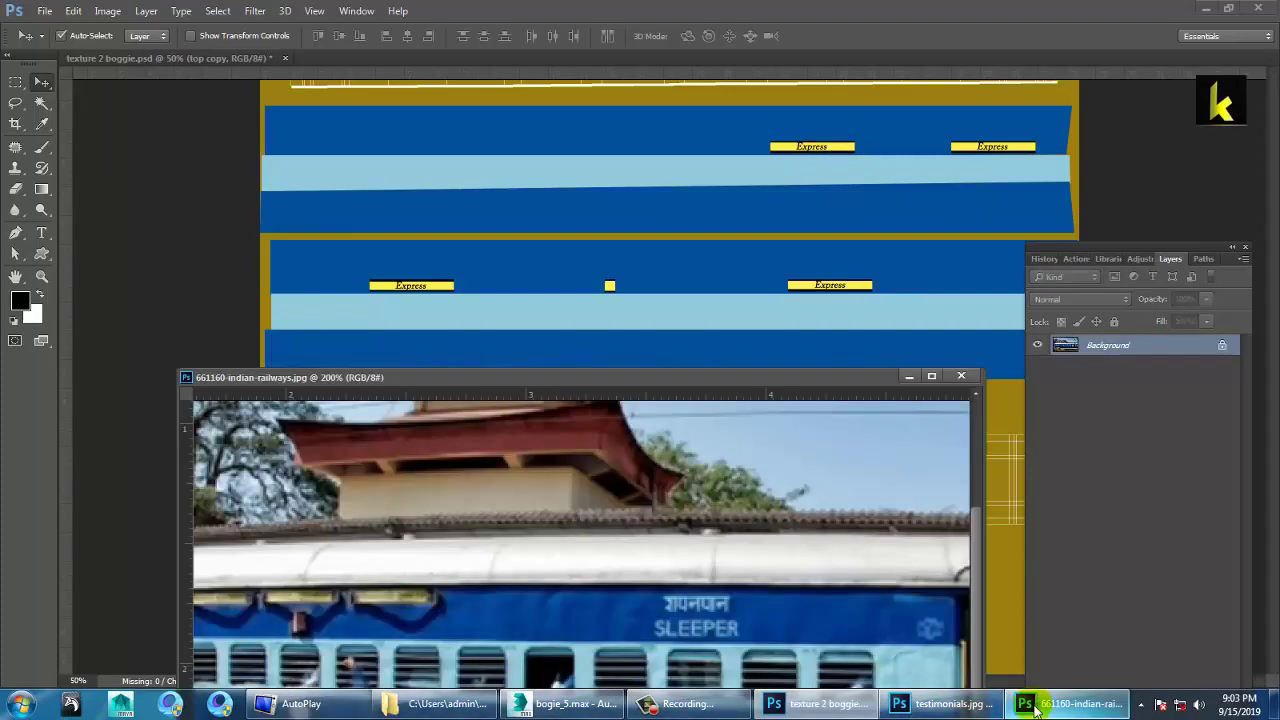
{"action": "left_click", "coordinate": [44, 15]}
{"action": "left_click", "coordinate": [80, 45]}
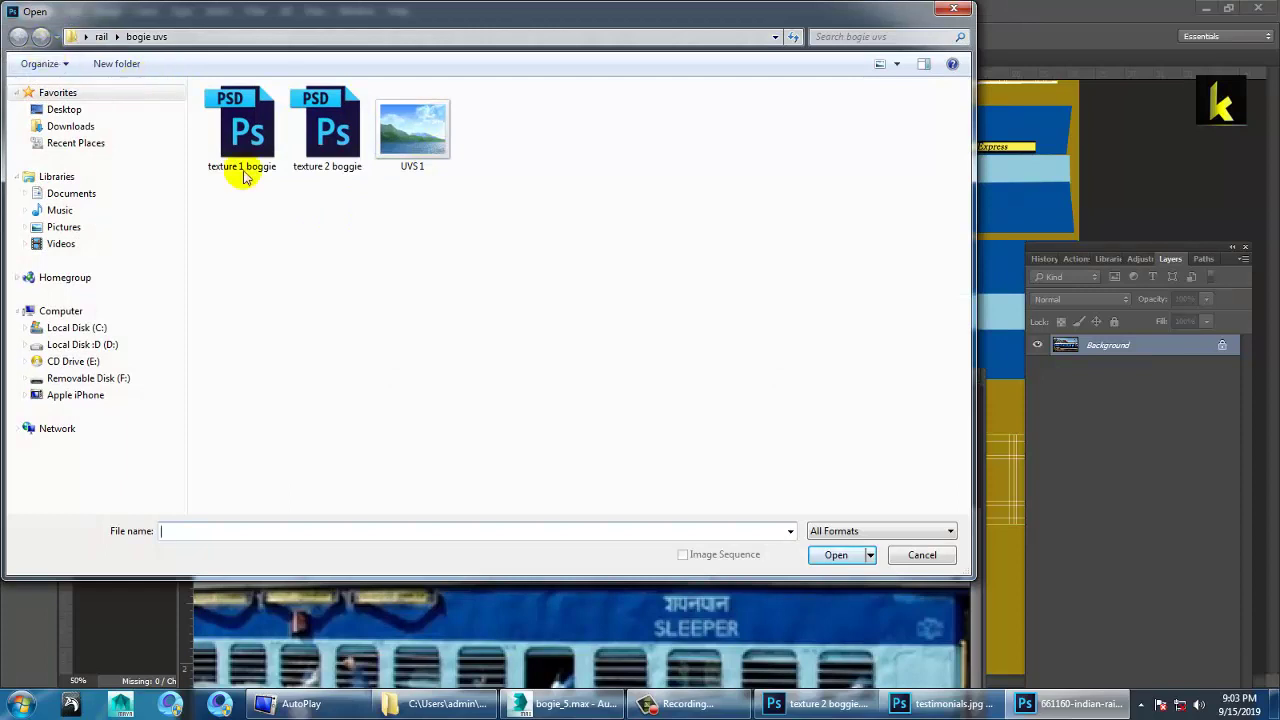
{"action": "left_click", "coordinate": [101, 36]}
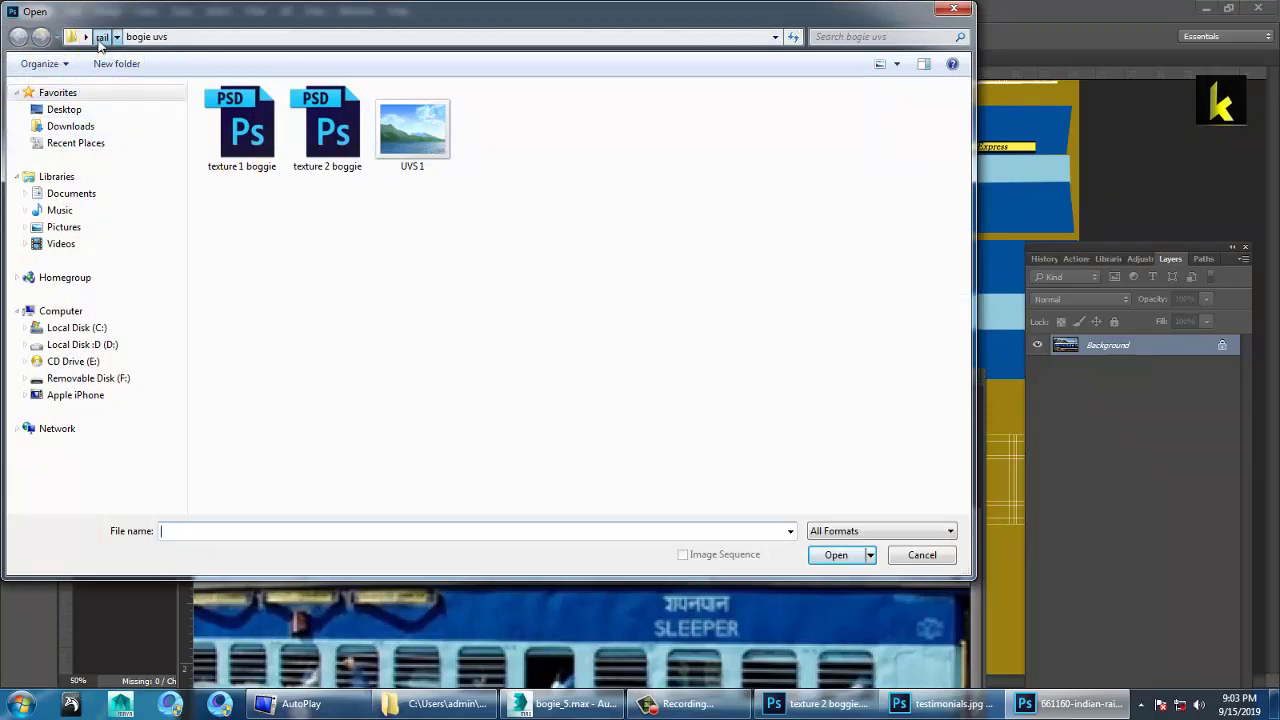
{"action": "left_click", "coordinate": [328, 130]}
{"action": "left_click", "coordinate": [412, 130]}
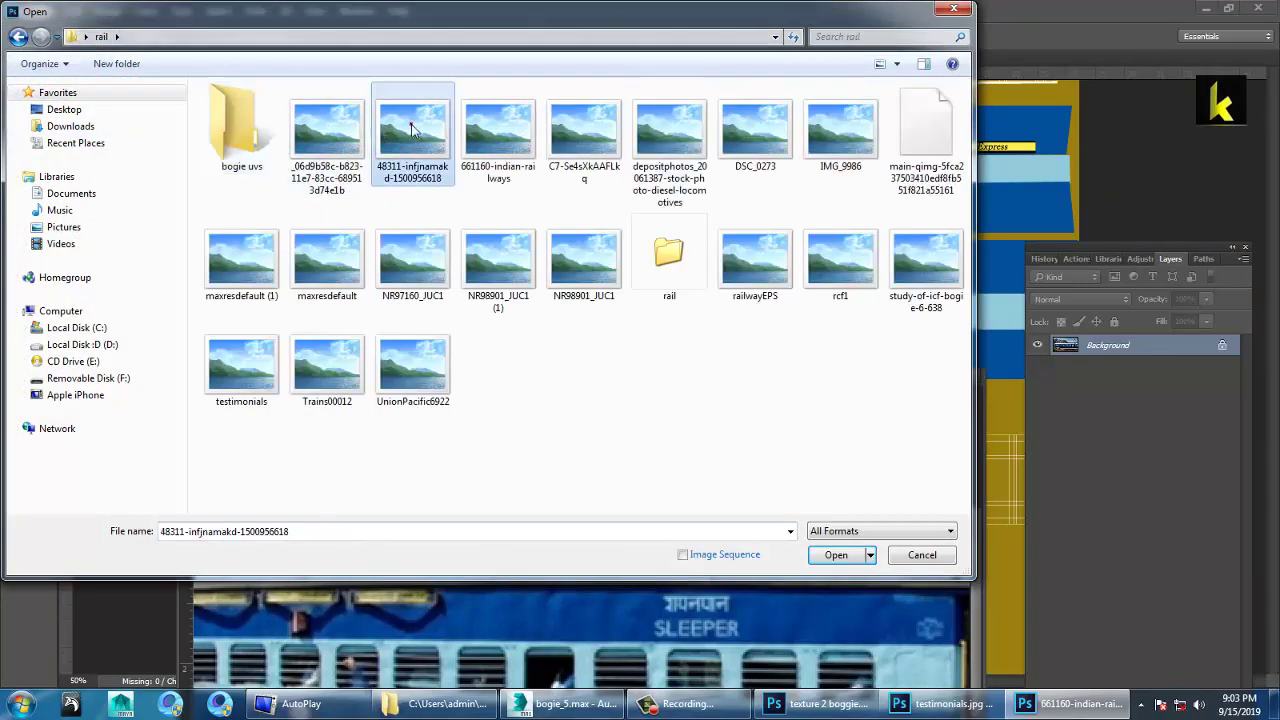
{"action": "right_click", "coordinate": [412, 130]}
{"action": "left_click", "coordinate": [458, 158]}
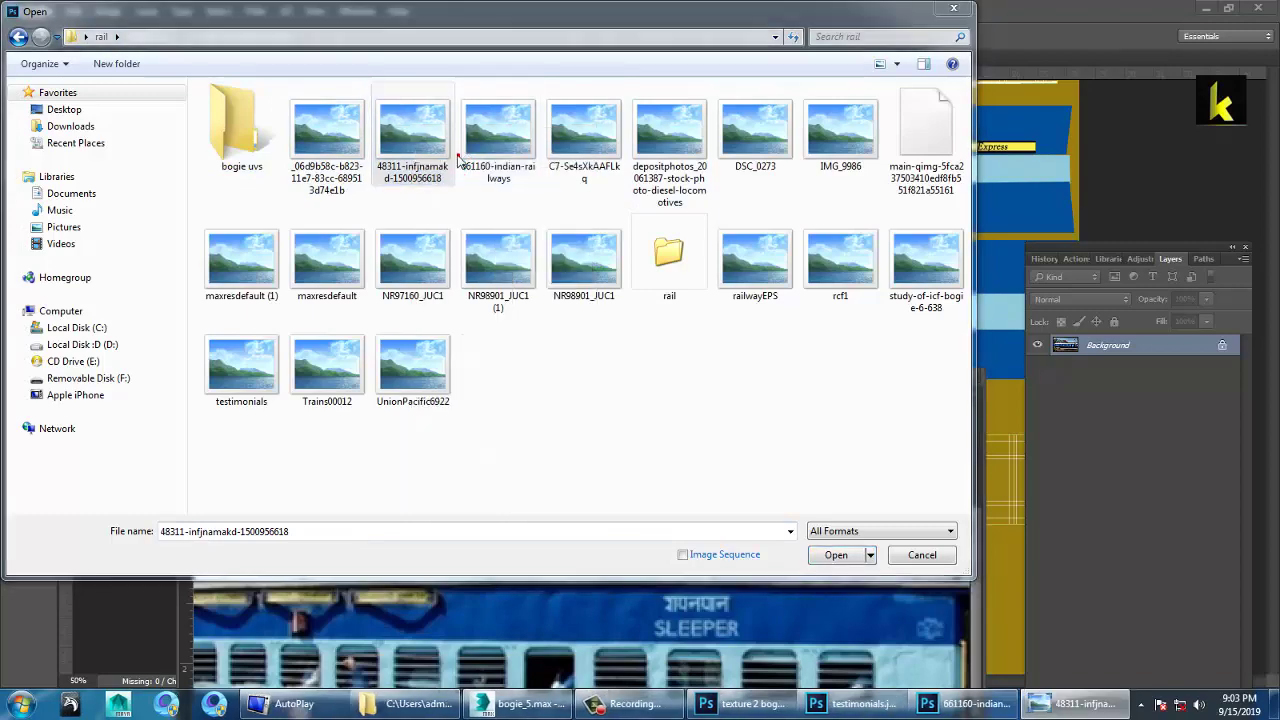
Look through the train photos in the rail folder up to railwayEPS, examining the coach's end wall and side colouring
{"action": "key", "text": "Right"}
{"action": "key", "text": "Right"}
{"action": "key", "text": "Right"}
{"action": "key", "text": "Right"}
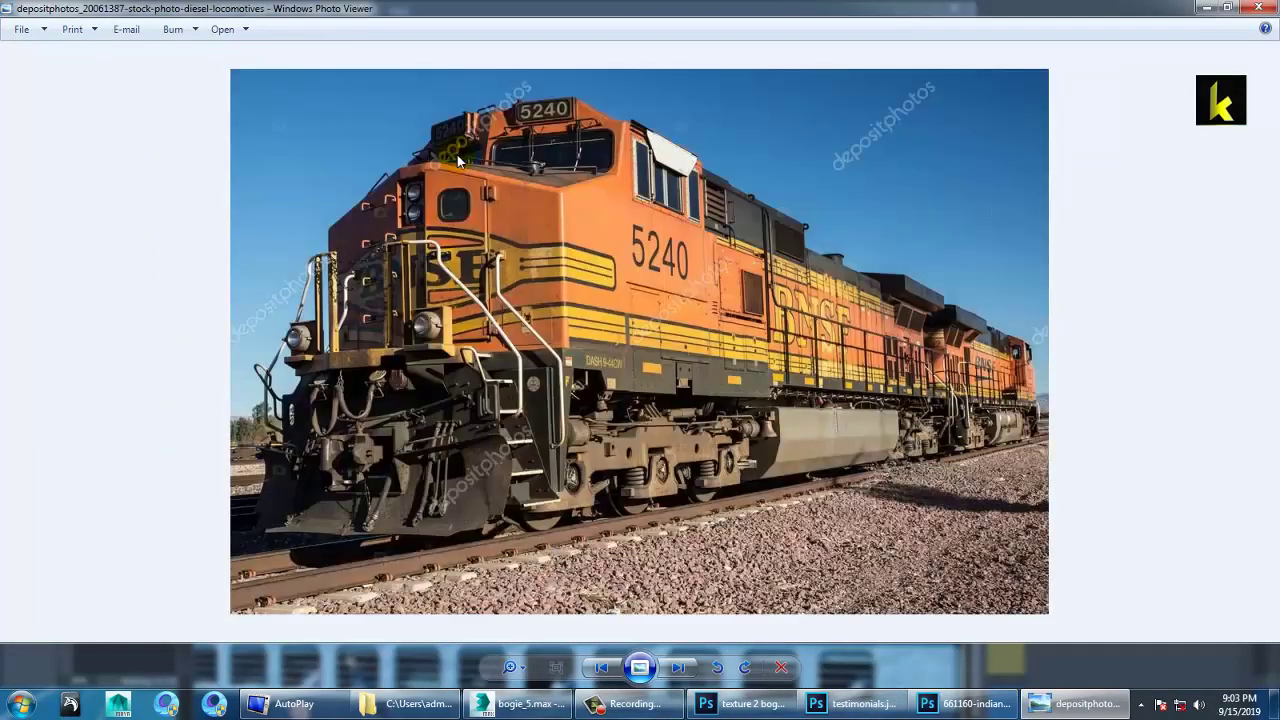
{"action": "key", "text": "Right"}
{"action": "key", "text": "Right"}
{"action": "key", "text": "Right"}
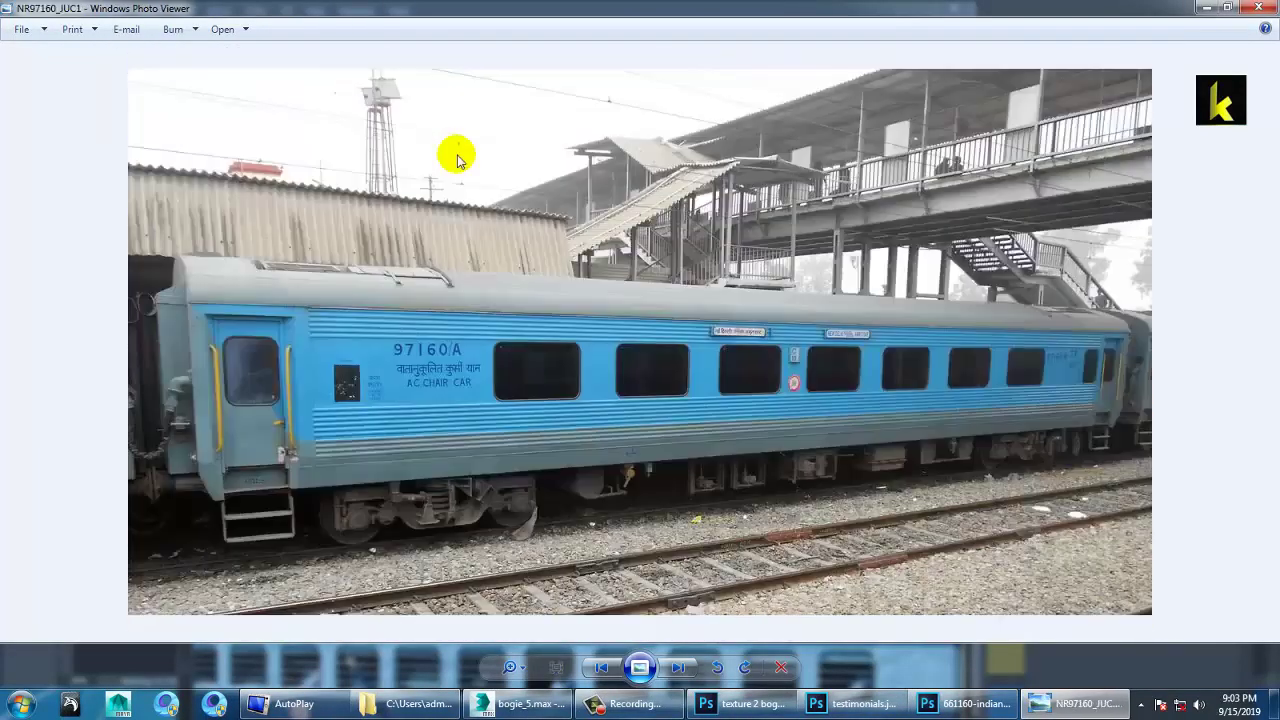
{"action": "key", "text": "Right"}
{"action": "key", "text": "Right"}
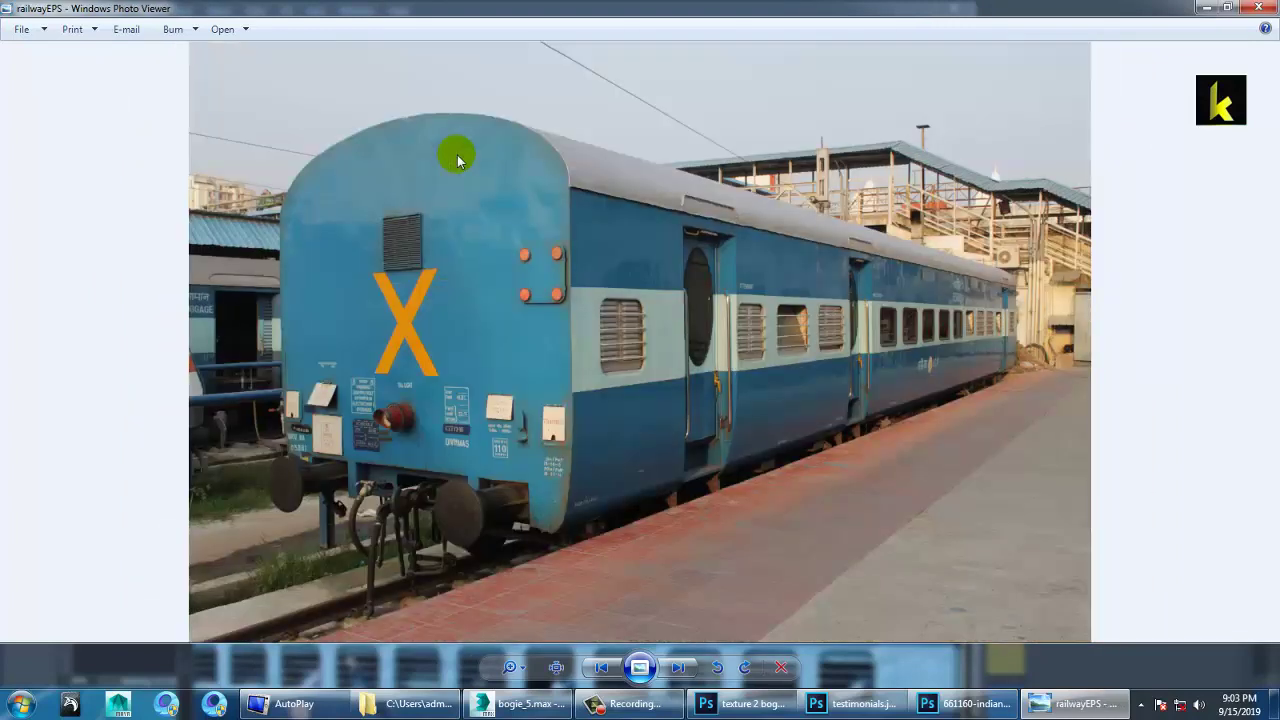
{"action": "key", "text": "Right"}
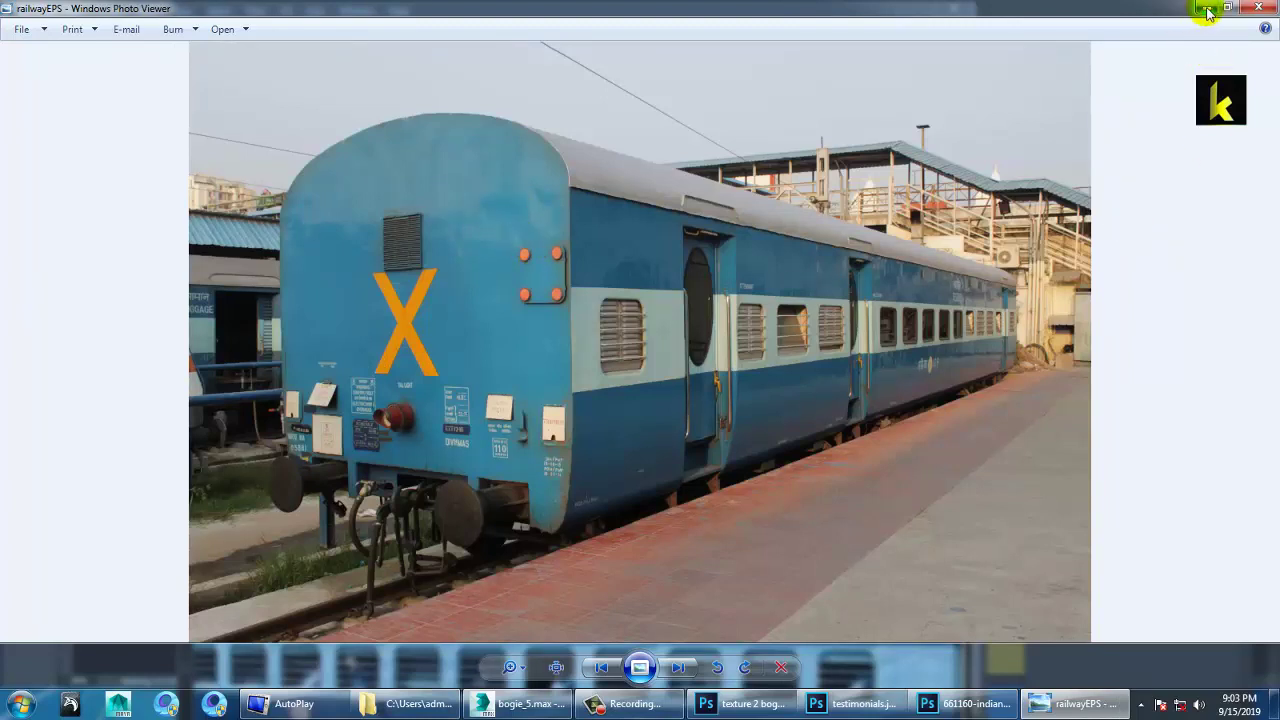
{"action": "left_click", "coordinate": [1262, 8]}
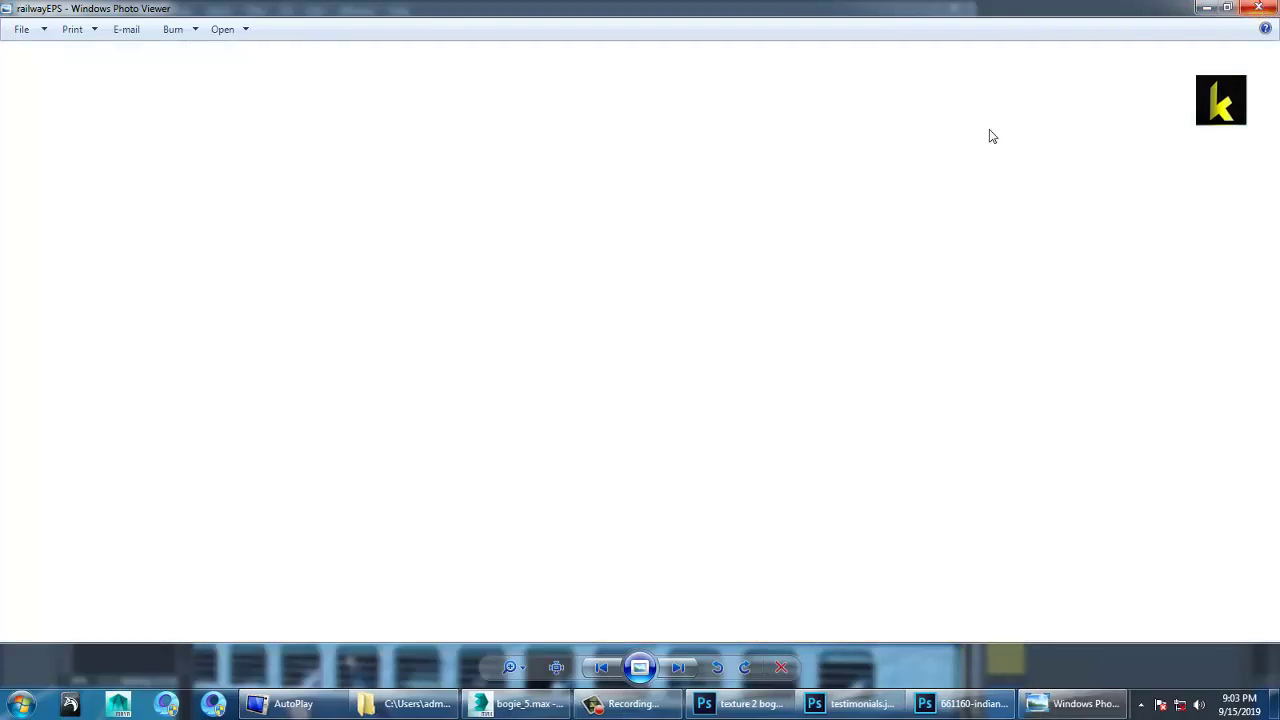
Open the railwayEPS photo from the rail folder as a reference
{"action": "left_click", "coordinate": [763, 150]}
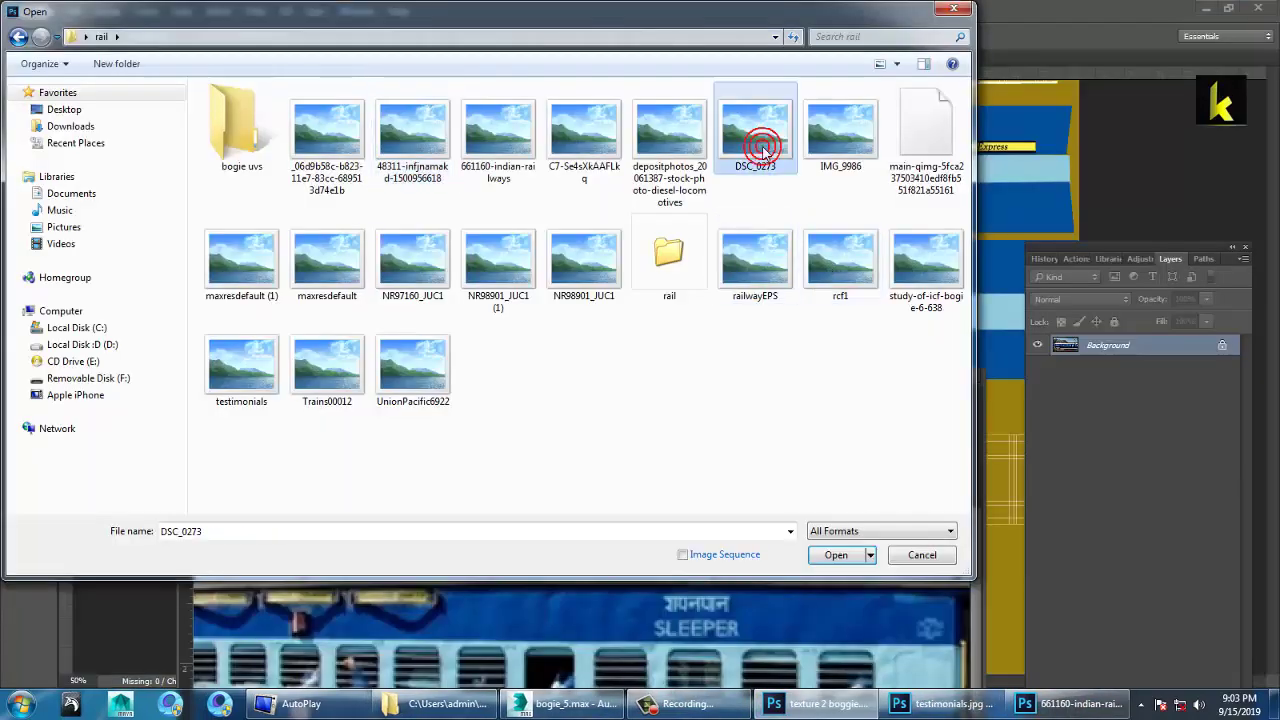
{"action": "left_click", "coordinate": [674, 255]}
{"action": "double_click", "coordinate": [758, 263]}
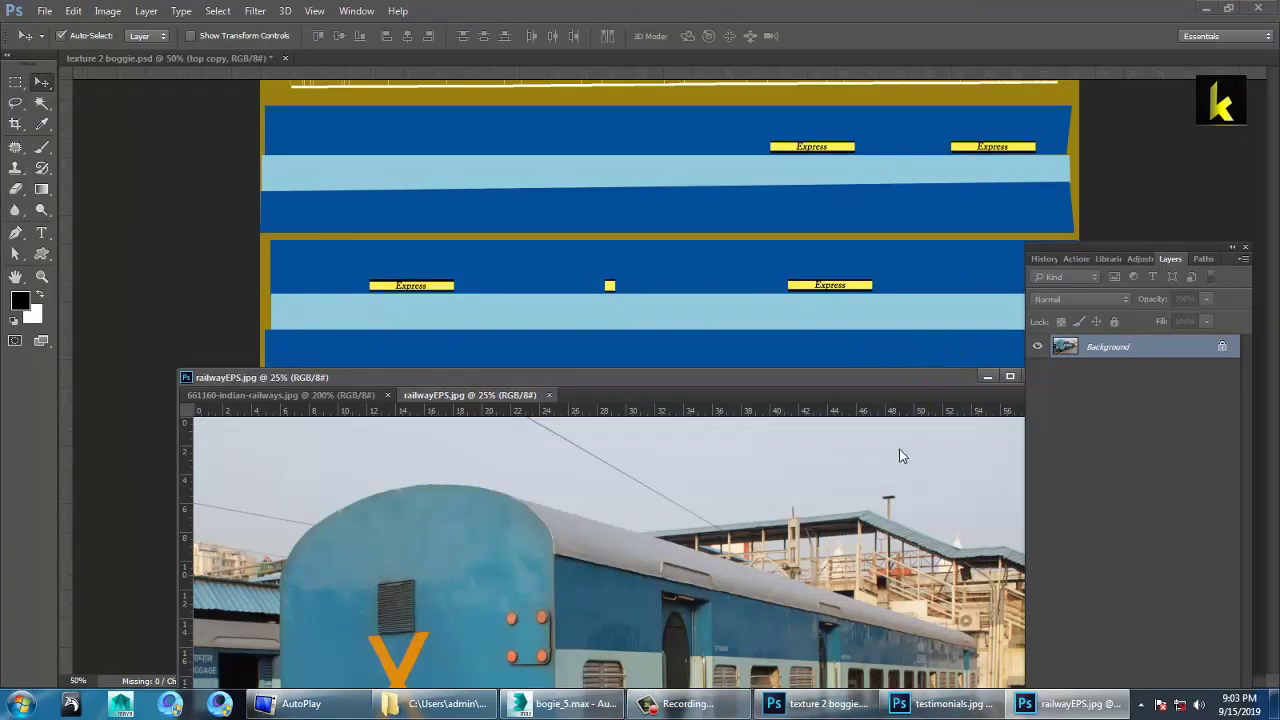
Move the railwayEPS window clear of the coach bands and minimise testimonials.jpg
{"action": "left_click_drag", "start_coordinate": [926, 379], "coordinate": [874, 574]}
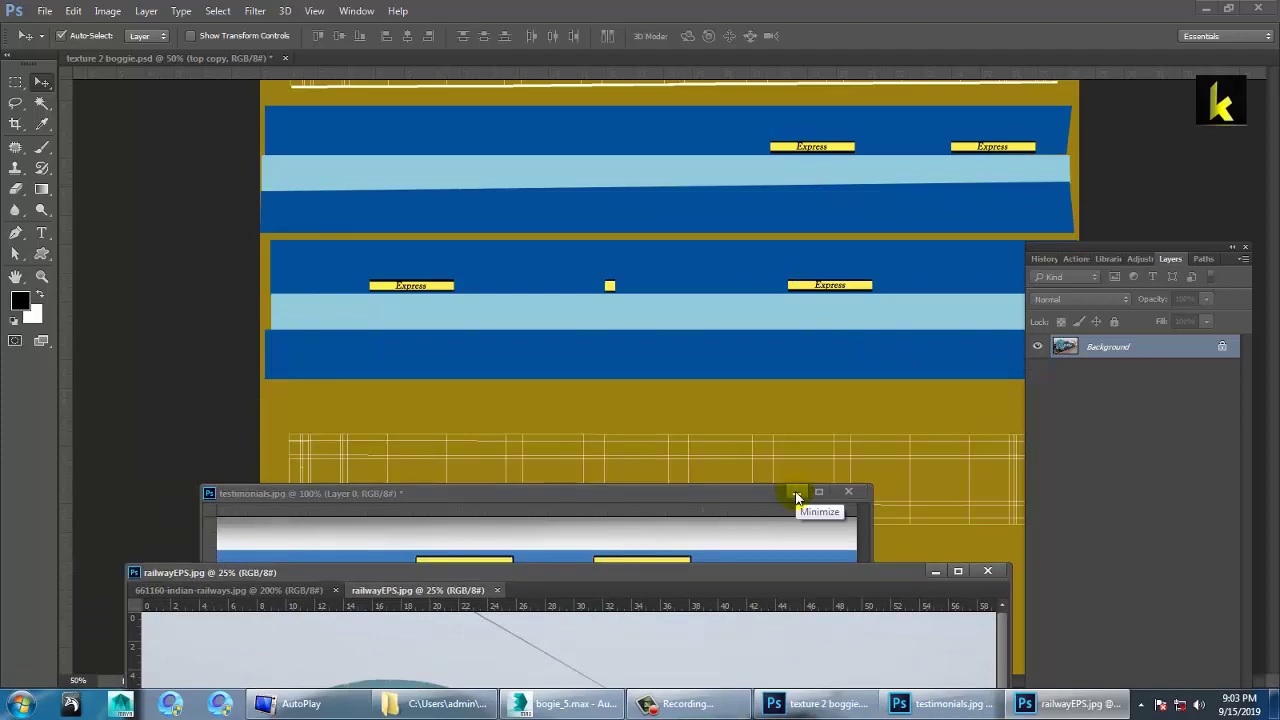
{"action": "left_click", "coordinate": [796, 492]}
{"action": "left_click_drag", "start_coordinate": [867, 591], "coordinate": [895, 631]}
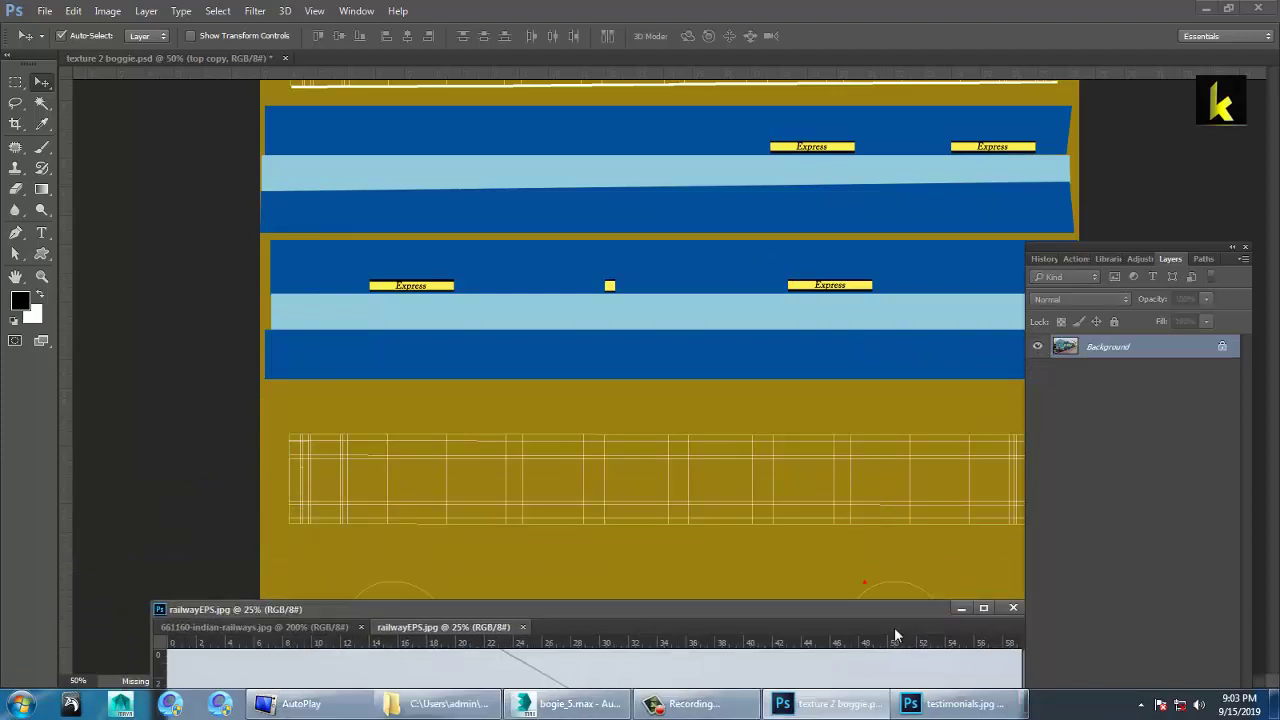
{"action": "left_click", "coordinate": [882, 578]}
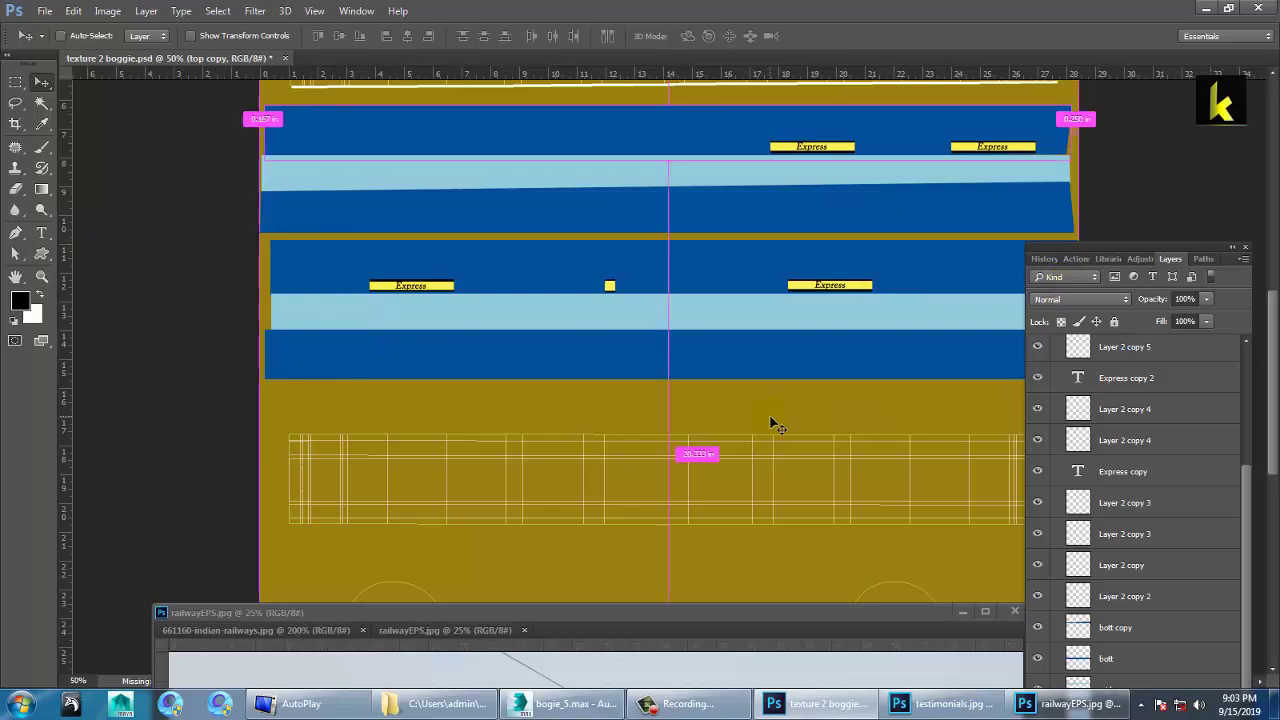
Try to save the coach texture file, texture 2 boggie.psd, under its existing name
{"action": "scroll", "coordinate": [770, 423], "scroll_direction": "down", "scroll_amount": 1}
{"action": "left_click", "coordinate": [732, 500]}
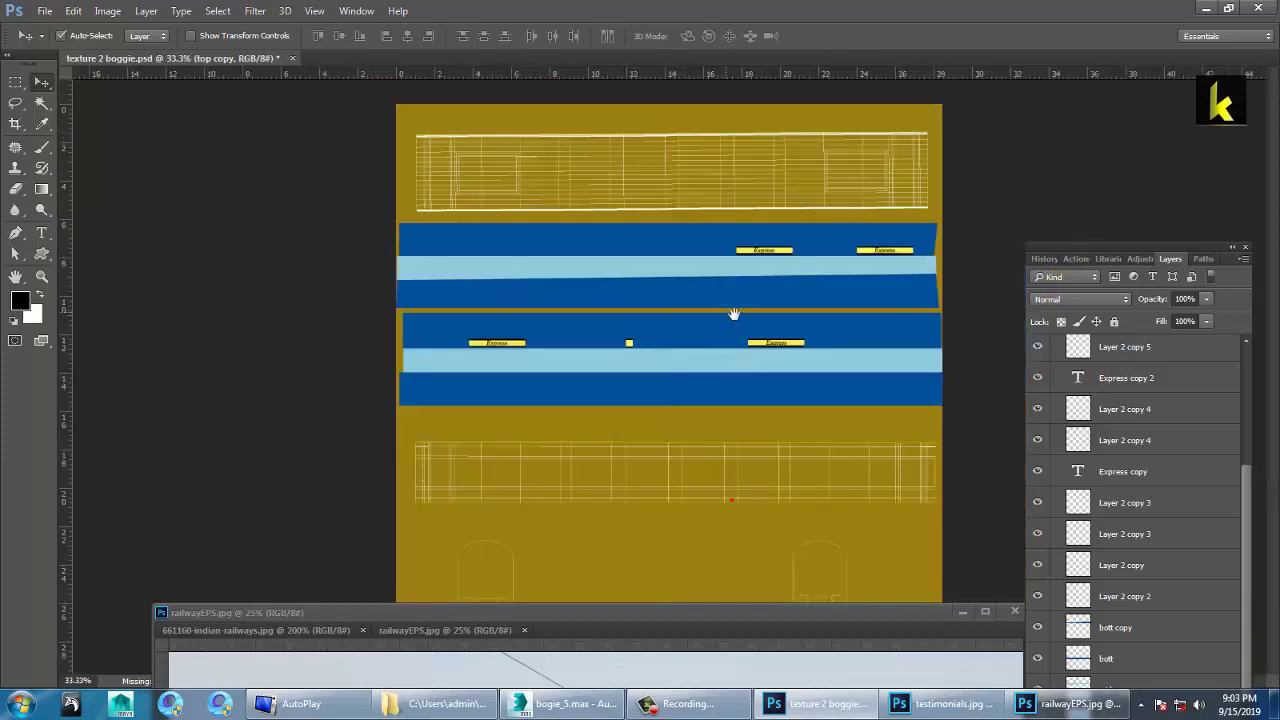
{"action": "left_click", "coordinate": [42, 12]}
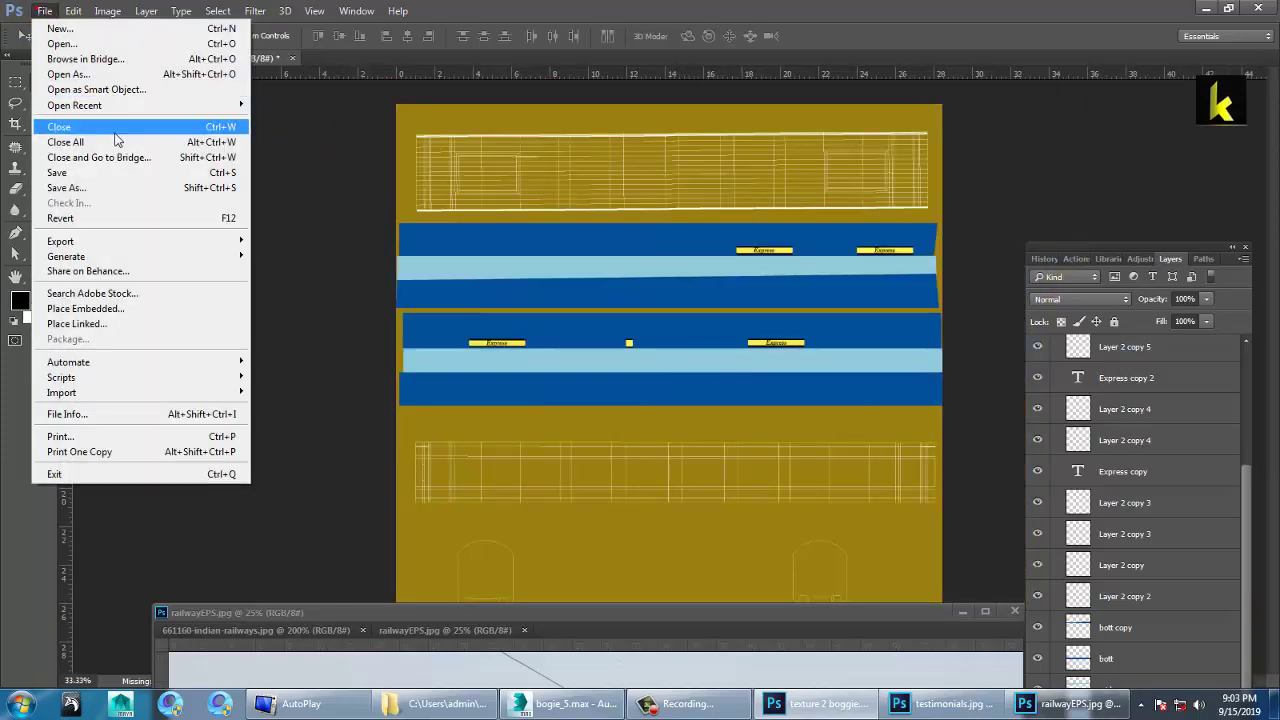
{"action": "left_click", "coordinate": [100, 170]}
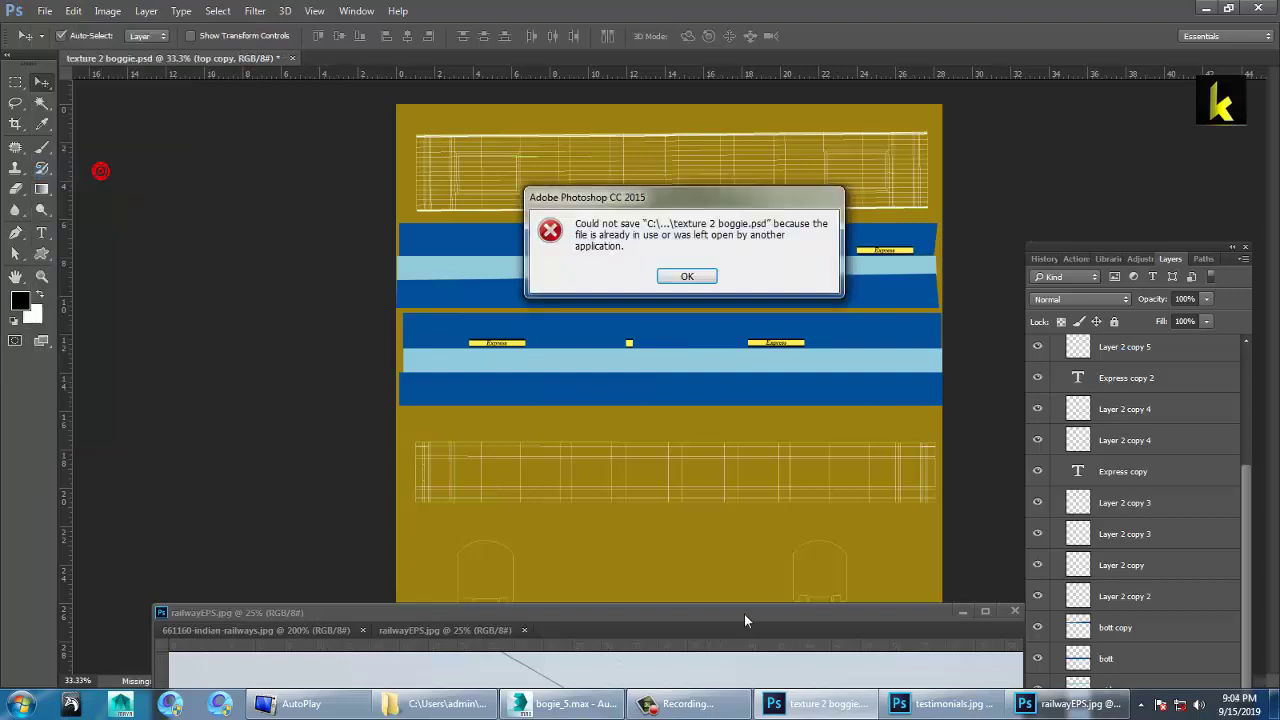
{"action": "left_click", "coordinate": [698, 276]}
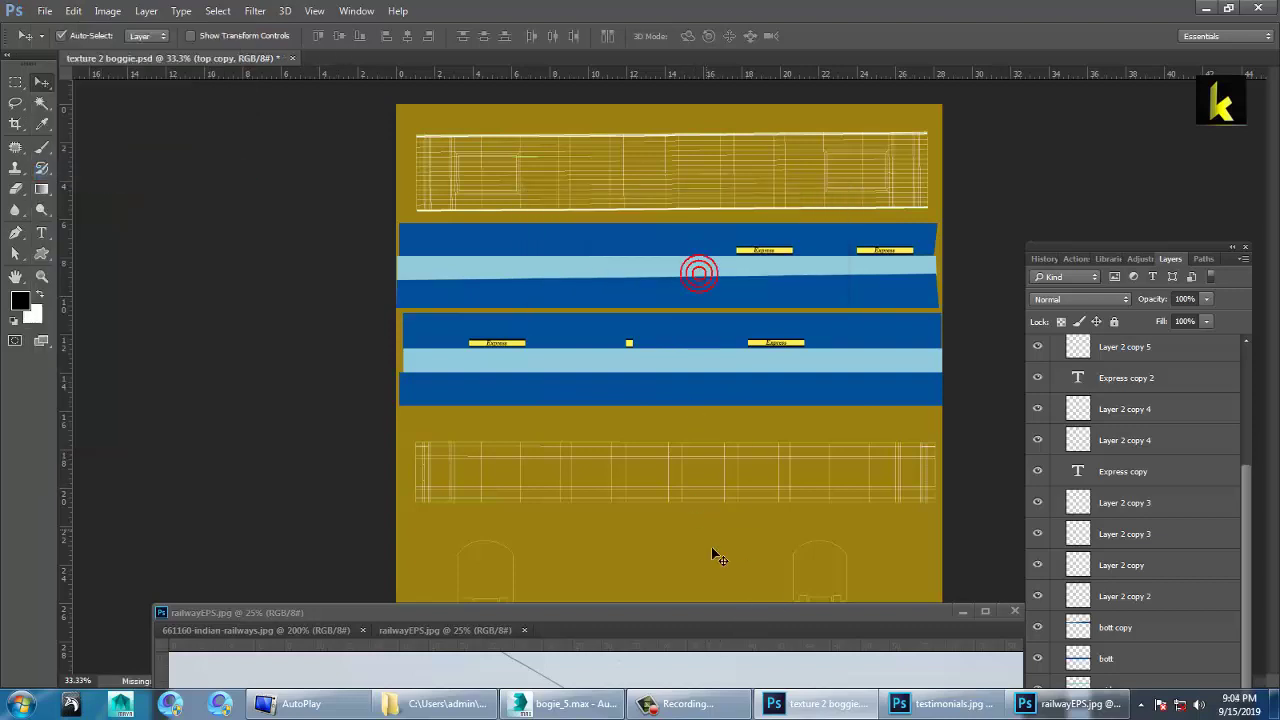
Dock the floating reference photos as tabs beside texture 2 boggie.psd and return to the texture document
{"action": "left_click_drag", "start_coordinate": [733, 616], "coordinate": [745, 679]}
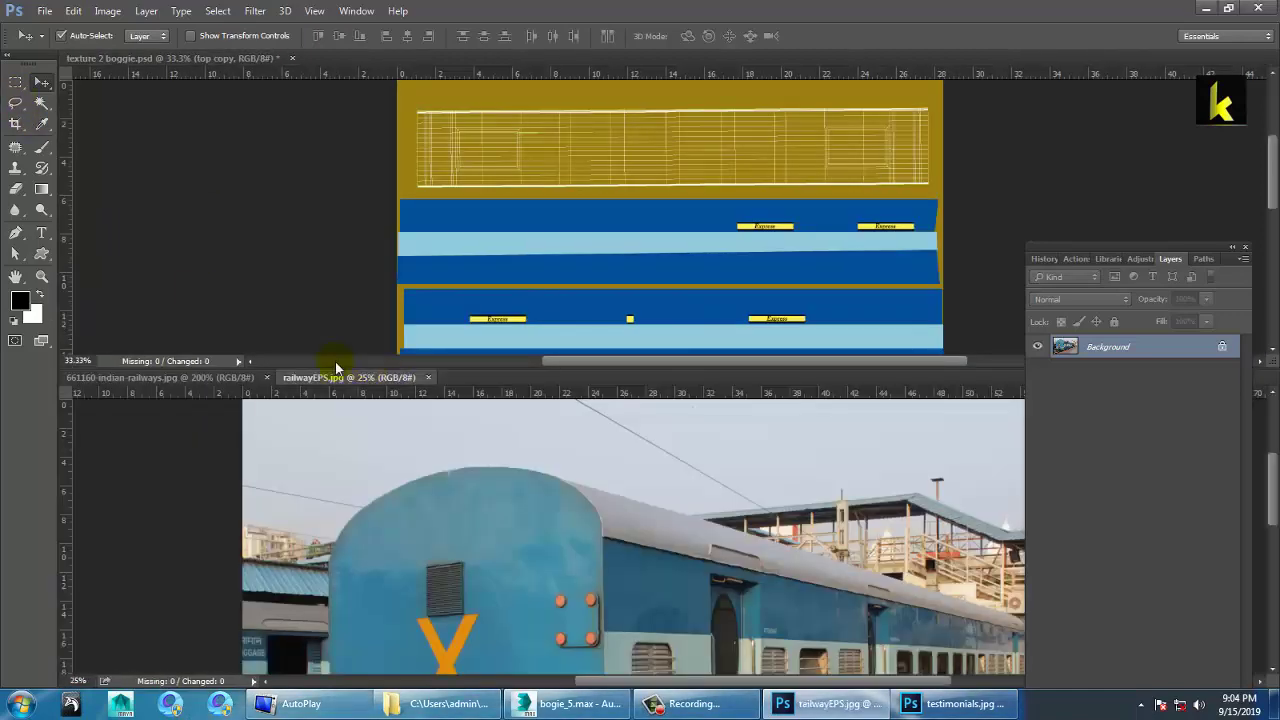
{"action": "left_click_drag", "start_coordinate": [335, 368], "coordinate": [788, 57]}
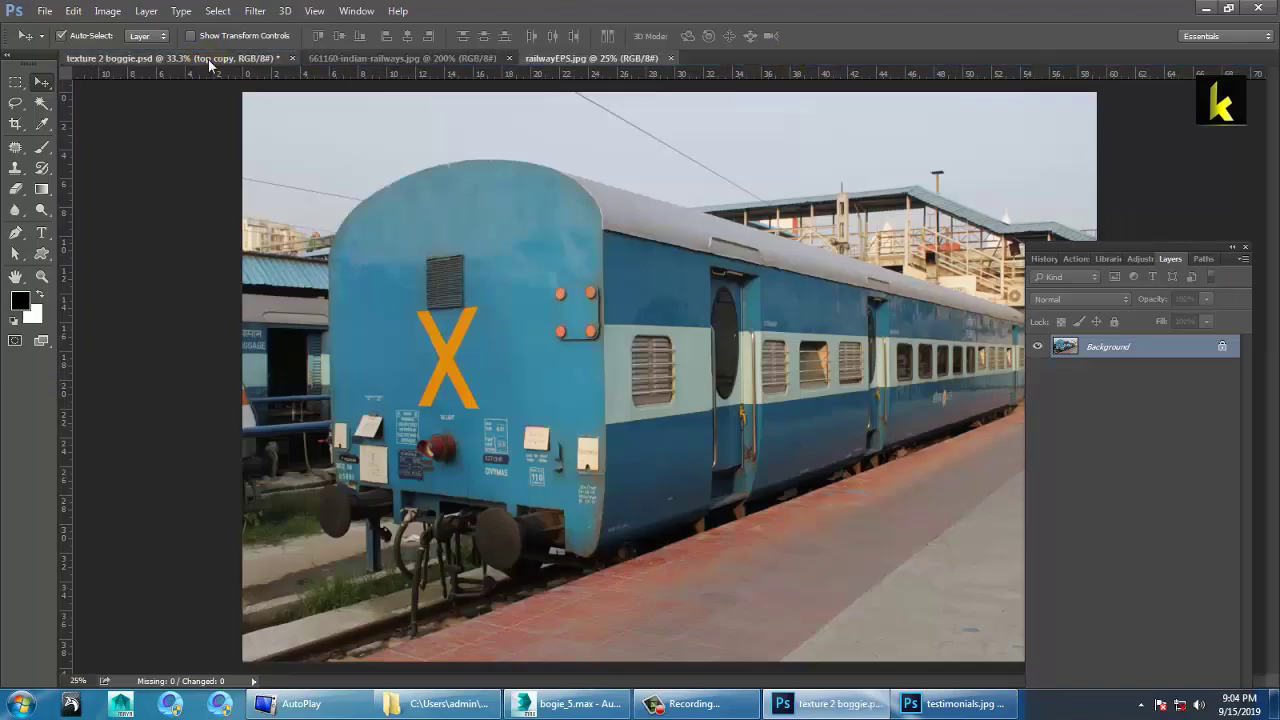
{"action": "left_click", "coordinate": [207, 62]}
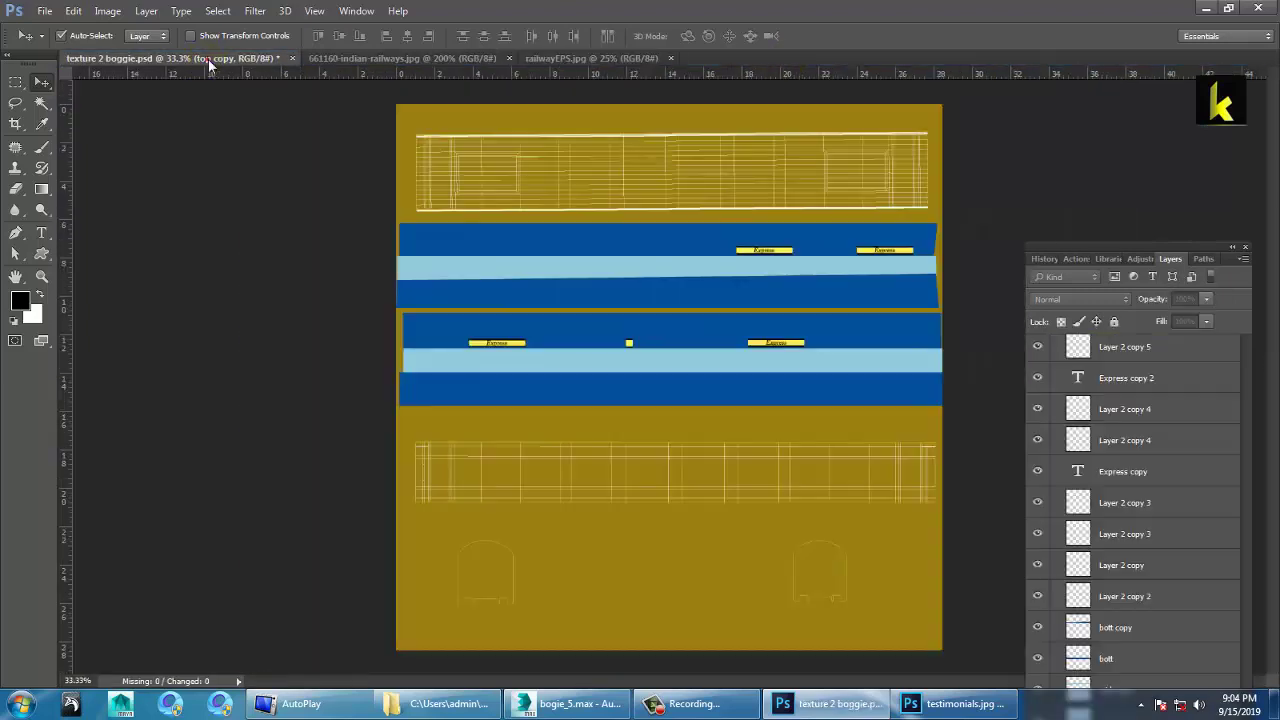
Add a new layer above Layer 4 and make a rectangular selection around the left end-wall outline
{"action": "left_click", "coordinate": [15, 81]}
{"action": "left_click_drag", "start_coordinate": [1244, 478], "coordinate": [1252, 314]}
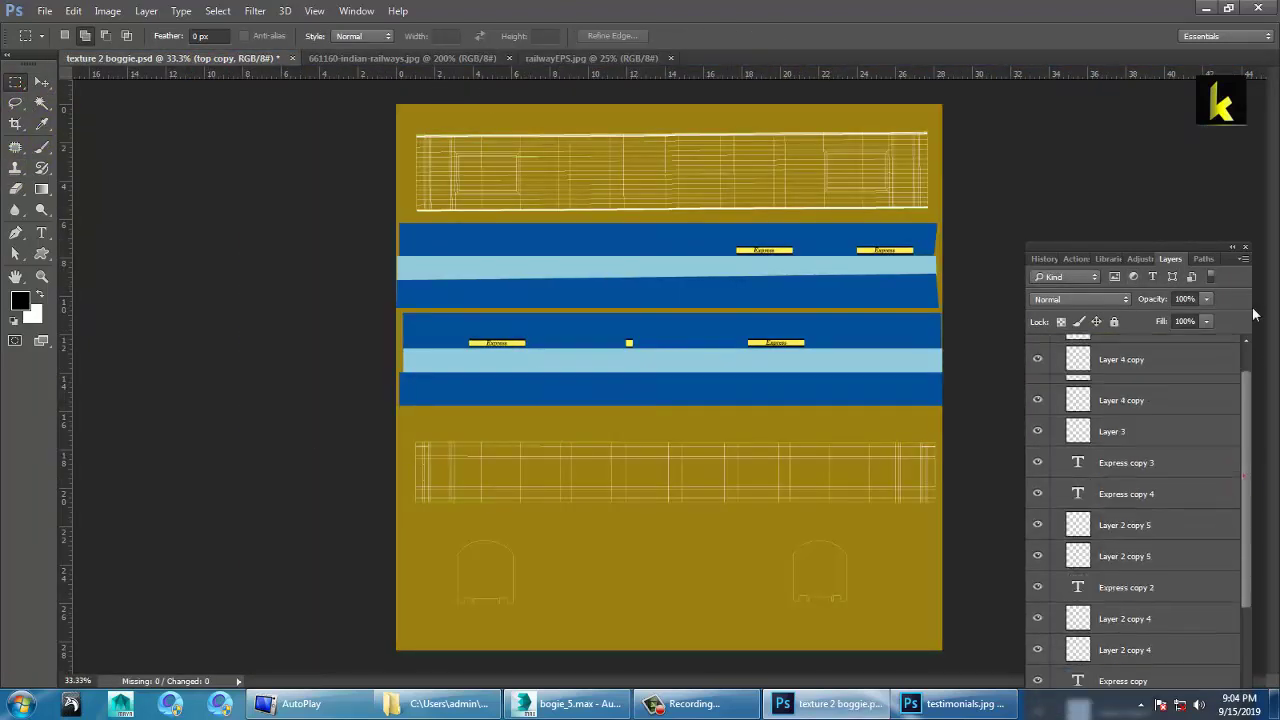
{"action": "left_click", "coordinate": [1125, 371]}
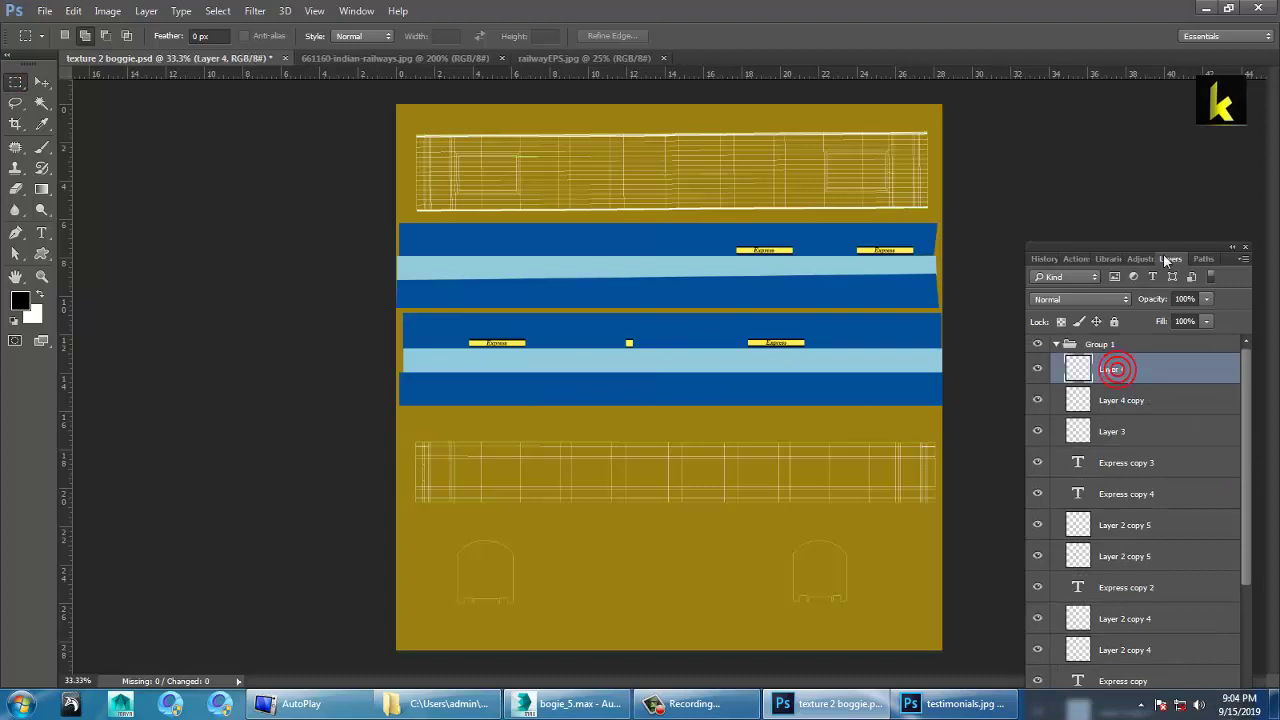
{"action": "left_click_drag", "start_coordinate": [1167, 257], "coordinate": [1166, 92]}
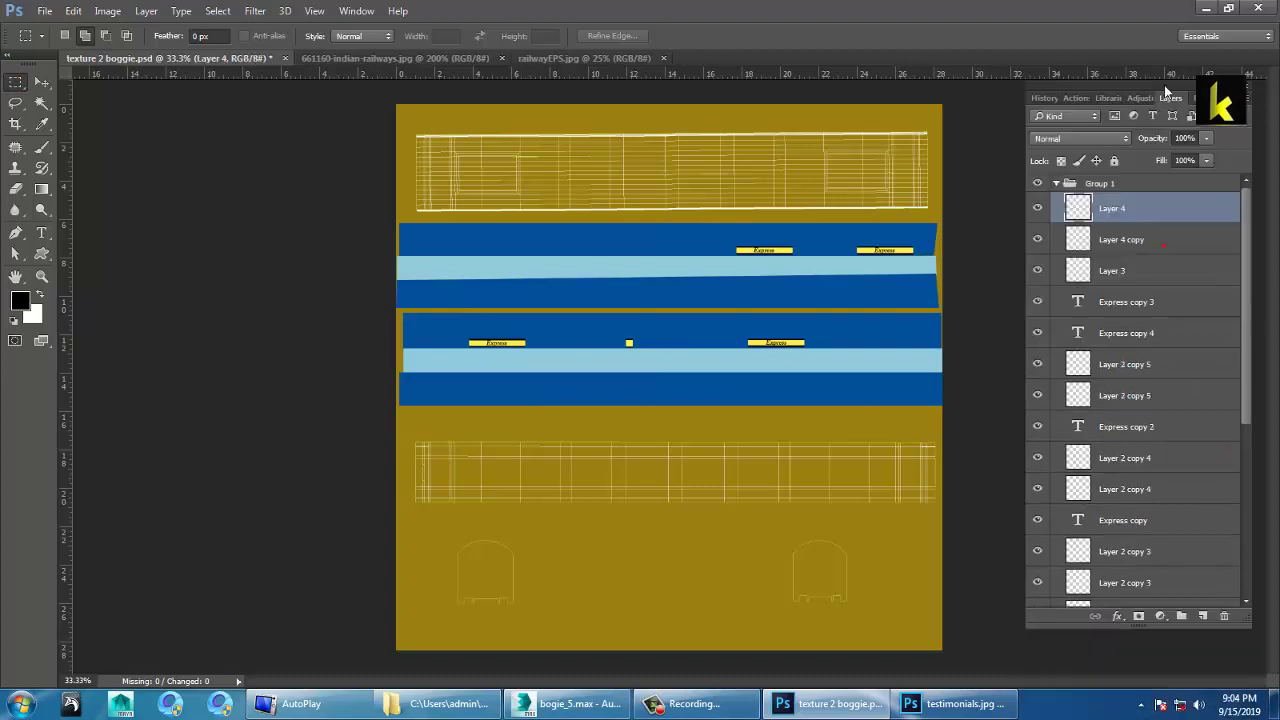
{"action": "left_click", "coordinate": [1203, 616]}
{"action": "left_click_drag", "start_coordinate": [450, 538], "coordinate": [522, 560]}
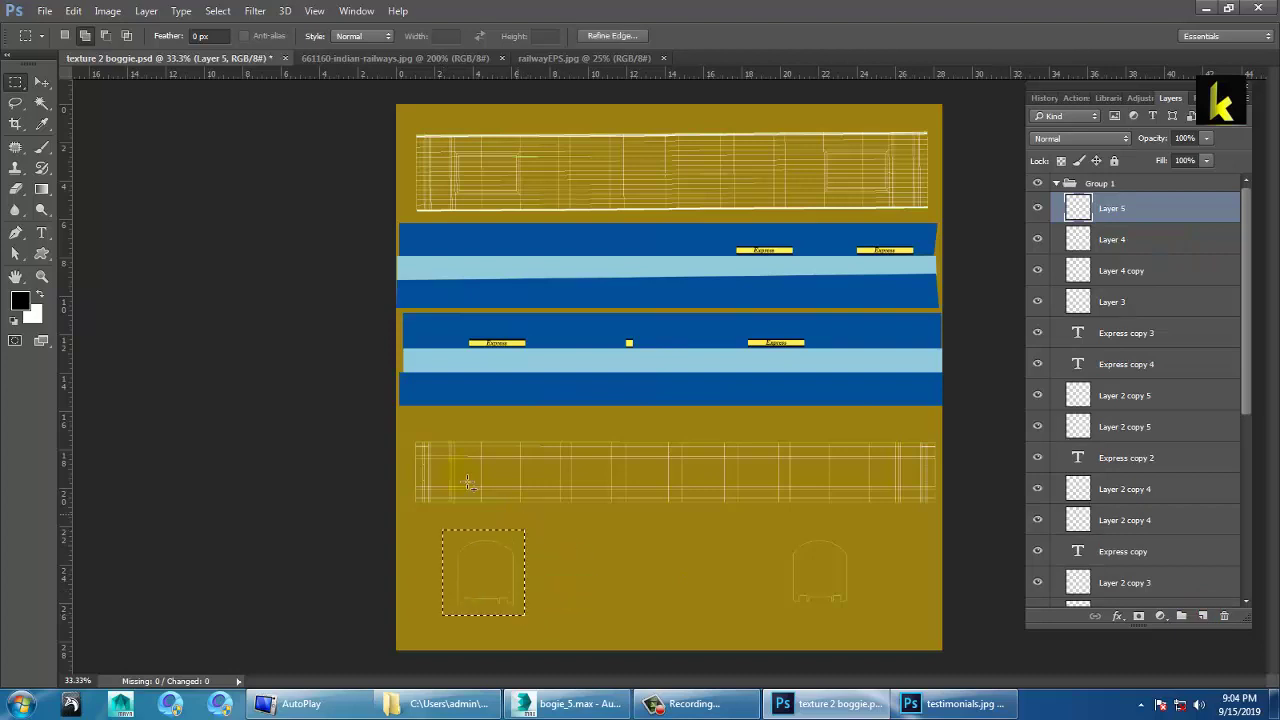
Sample the dark blue of the side band, lighten it to 1978d0 and fill the end-wall selection with it
{"action": "left_click", "coordinate": [41, 124]}
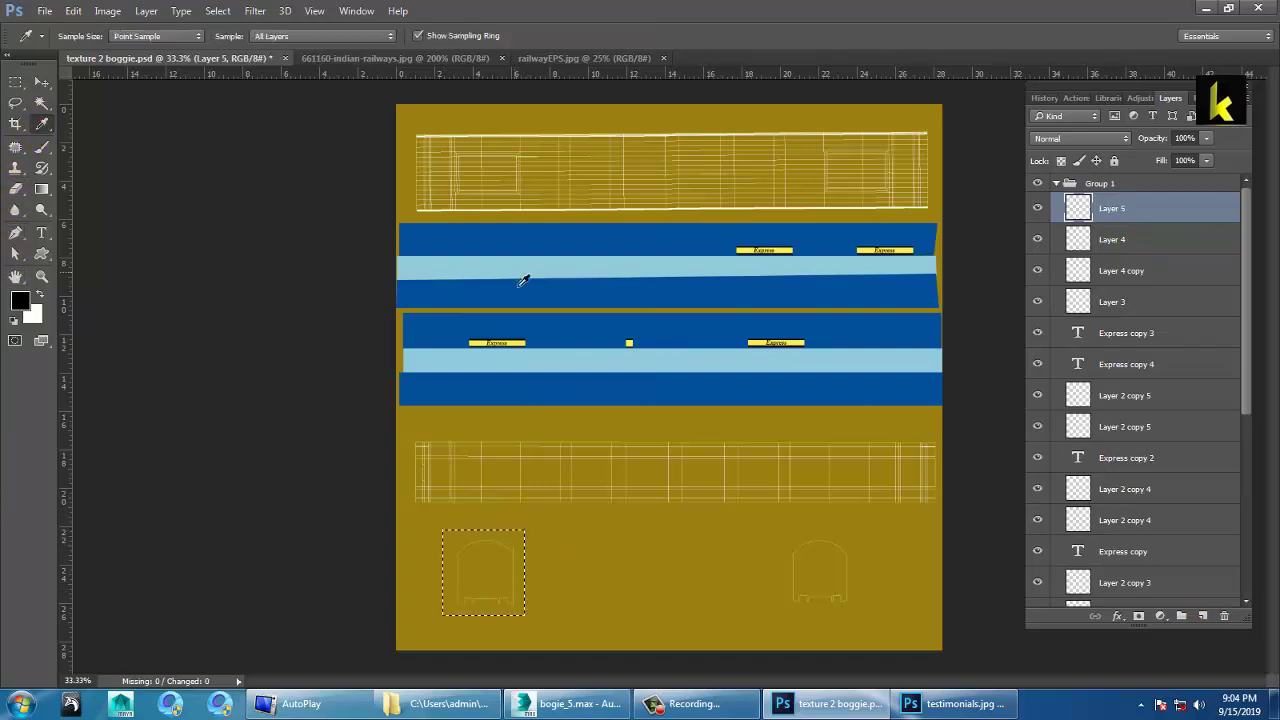
{"action": "left_click", "coordinate": [533, 235]}
{"action": "left_click", "coordinate": [21, 301]}
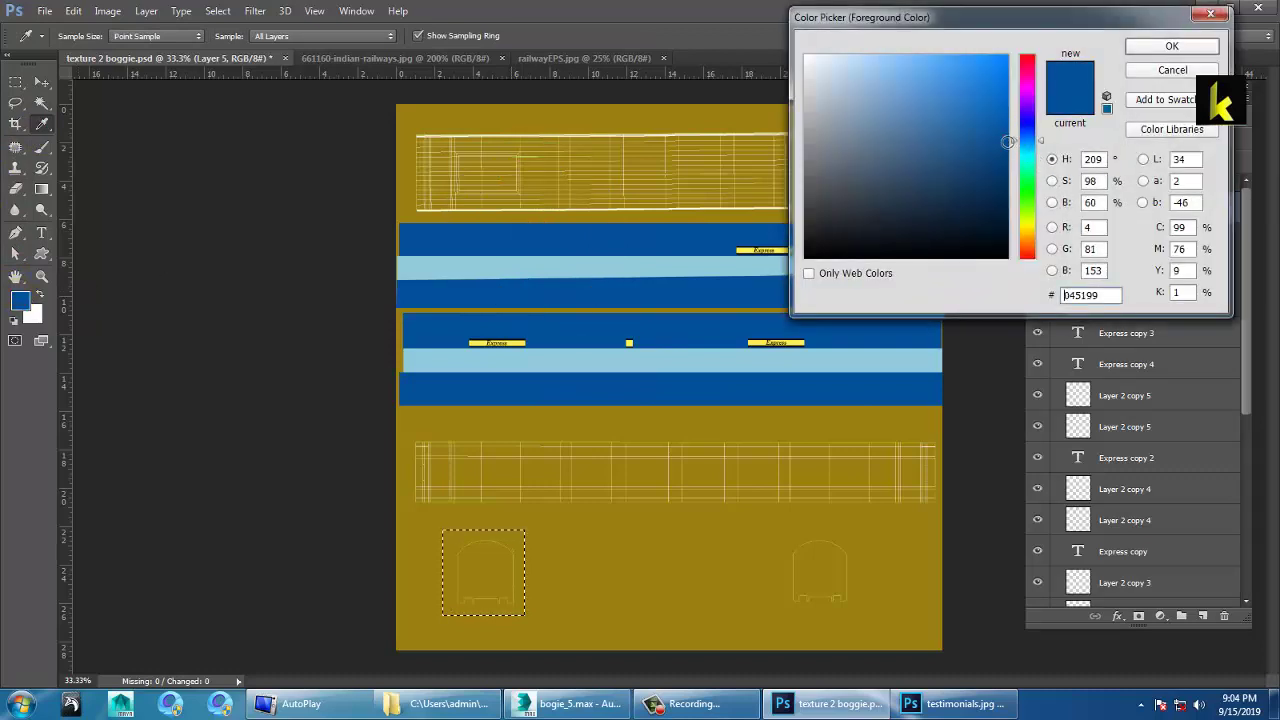
{"action": "left_click_drag", "start_coordinate": [1008, 141], "coordinate": [983, 92]}
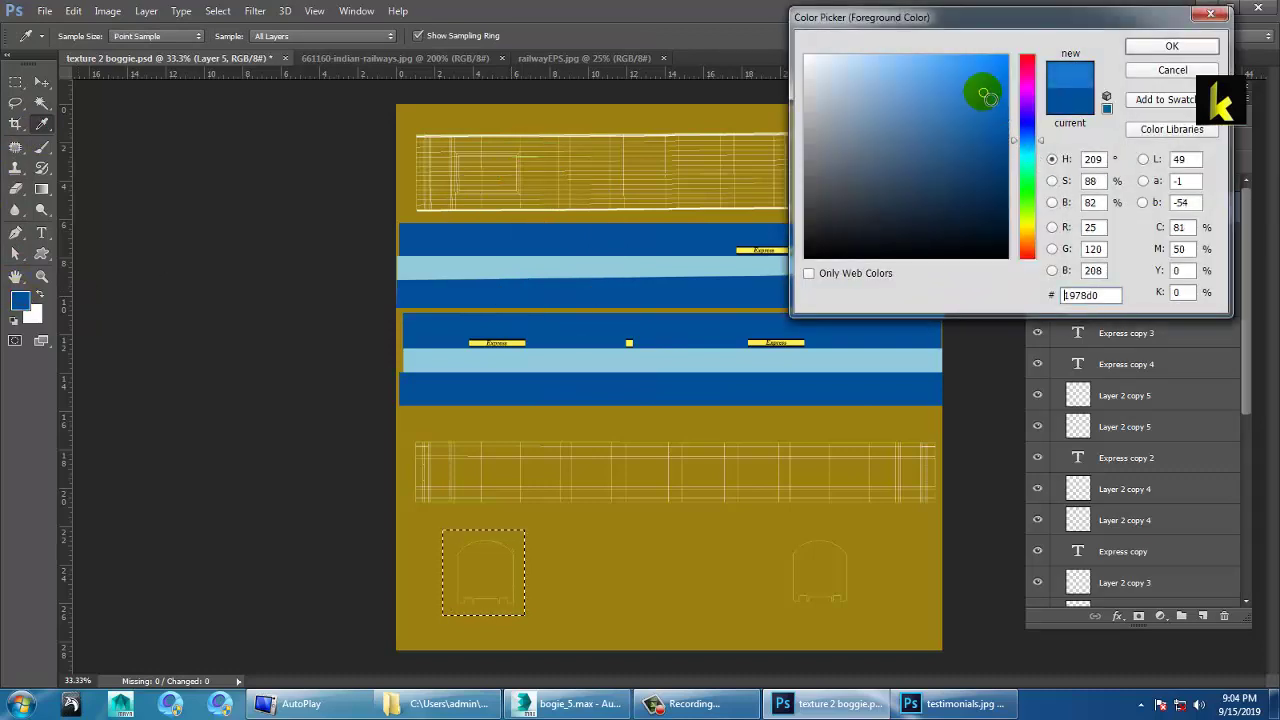
{"action": "left_click", "coordinate": [1146, 52]}
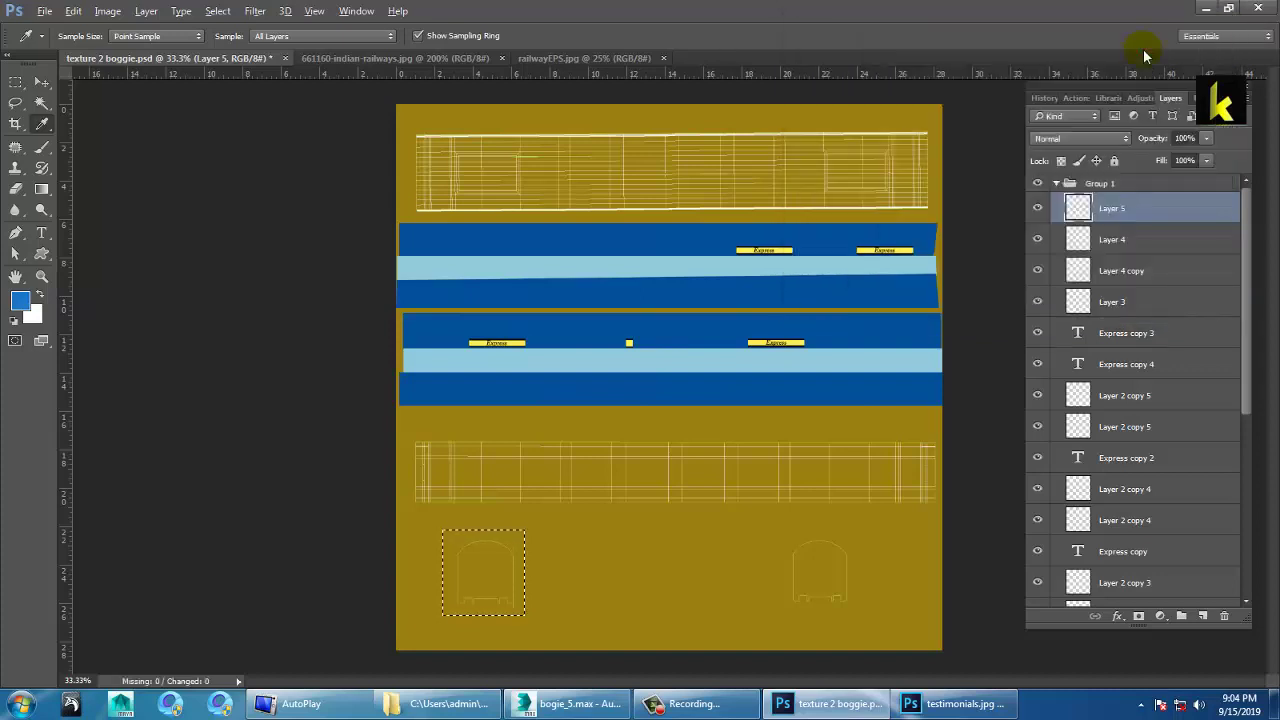
{"action": "key", "text": "alt+BackSpace"}
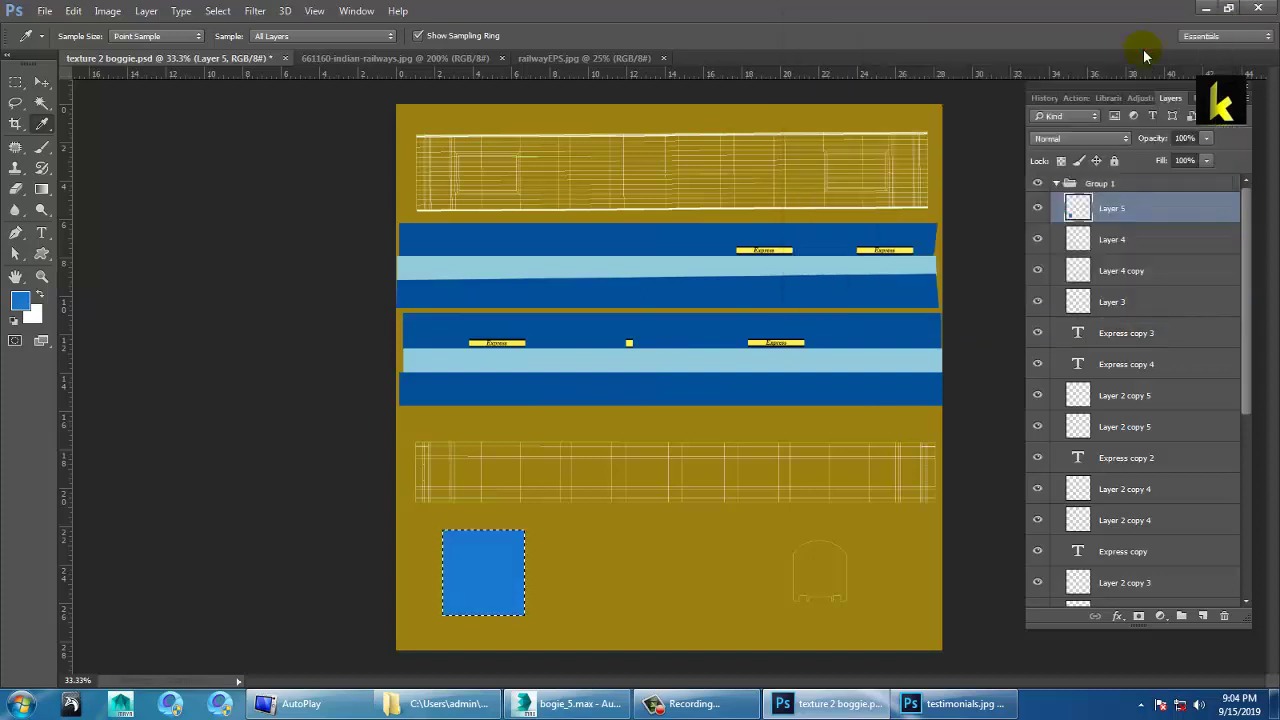
Deselect, copy the blue block over the right end-wall outline and lower the copy's opacity to 54%
{"action": "left_click", "coordinate": [42, 82]}
{"action": "key", "text": "ctrl+d"}
{"action": "left_click_drag", "start_coordinate": [500, 584], "coordinate": [830, 578]}
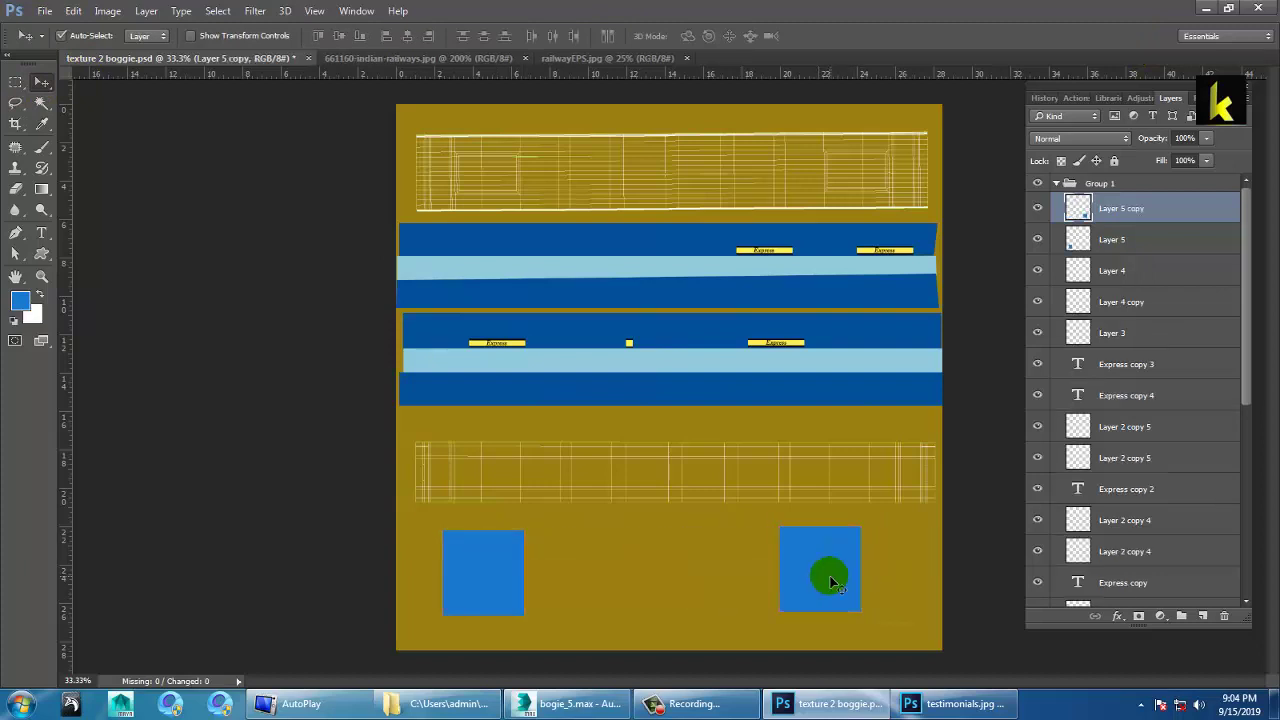
{"action": "key", "text": "ctrl+plus"}
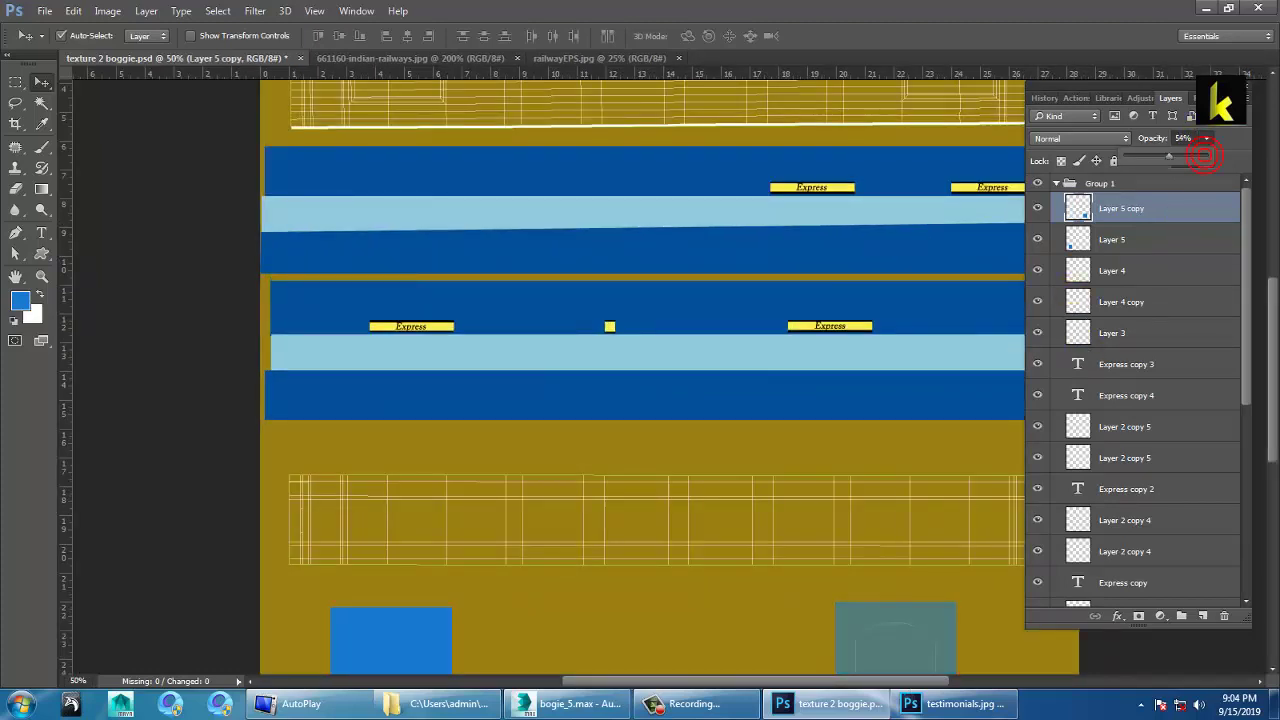
Check the markings on the coach's end wall in railwayEPS.jpg and return to the texture document
{"action": "left_click", "coordinate": [612, 65]}
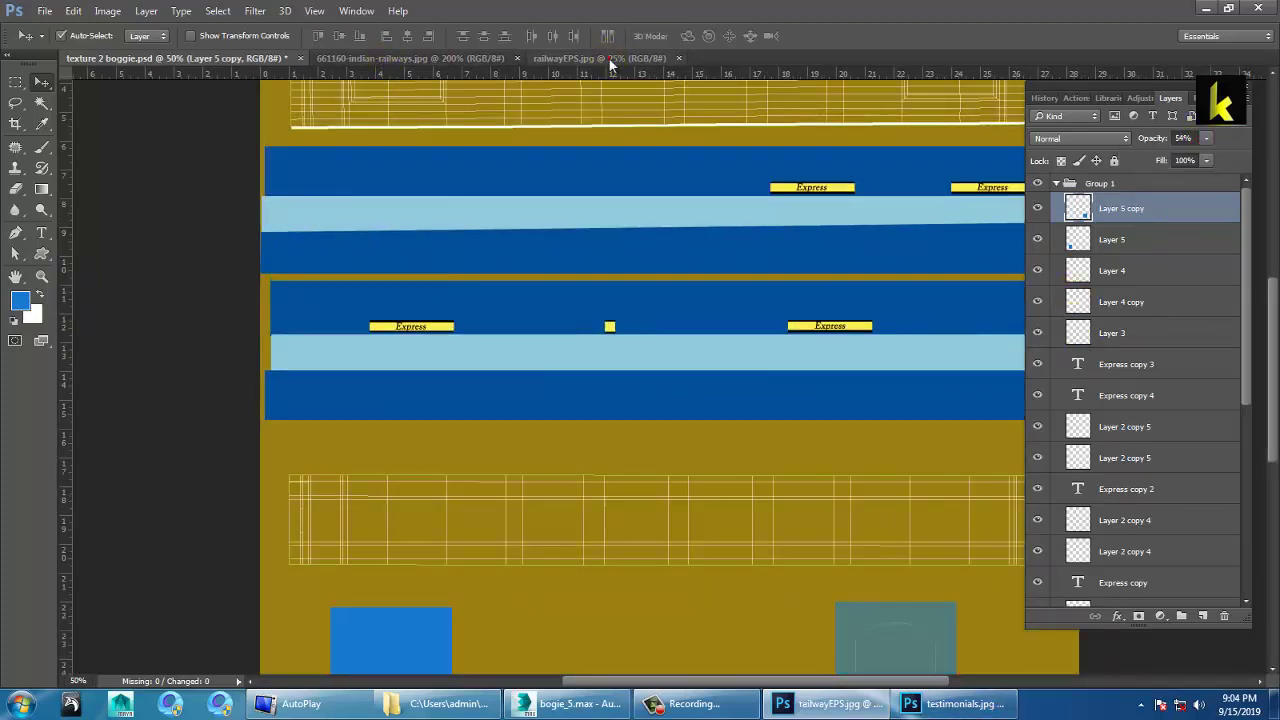
{"action": "left_click", "coordinate": [609, 60]}
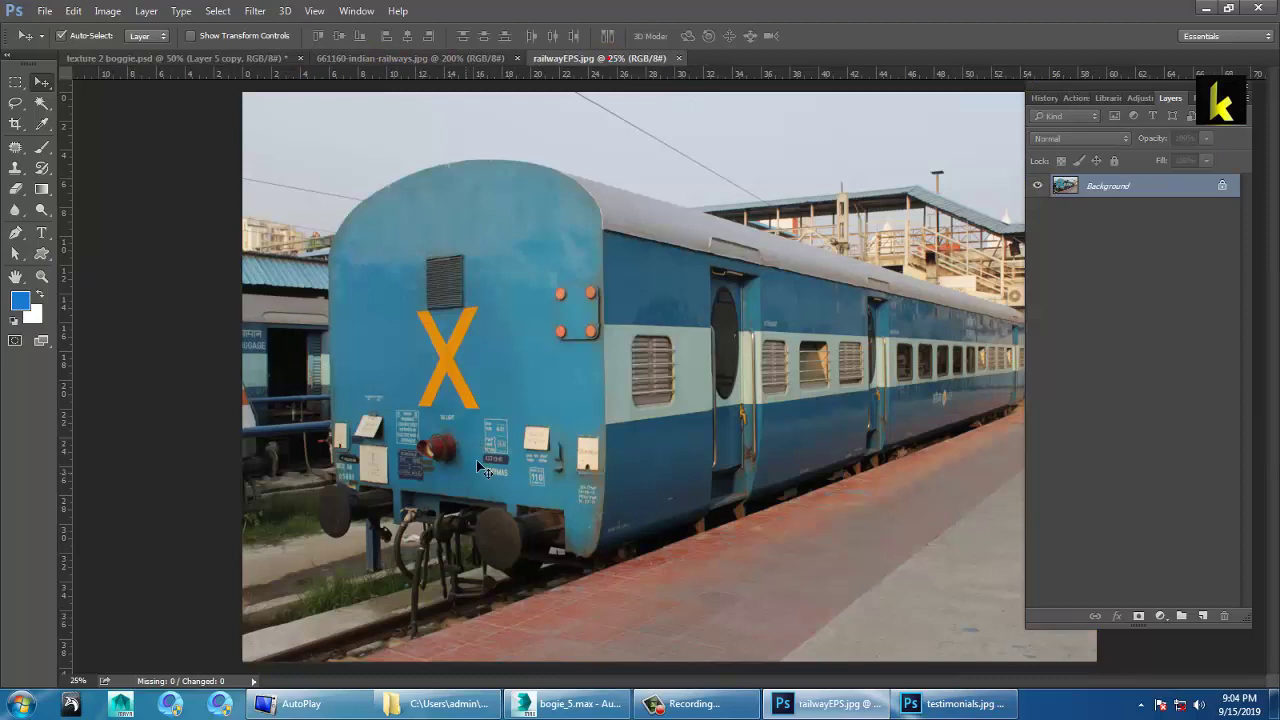
{"action": "left_click", "coordinate": [254, 60]}
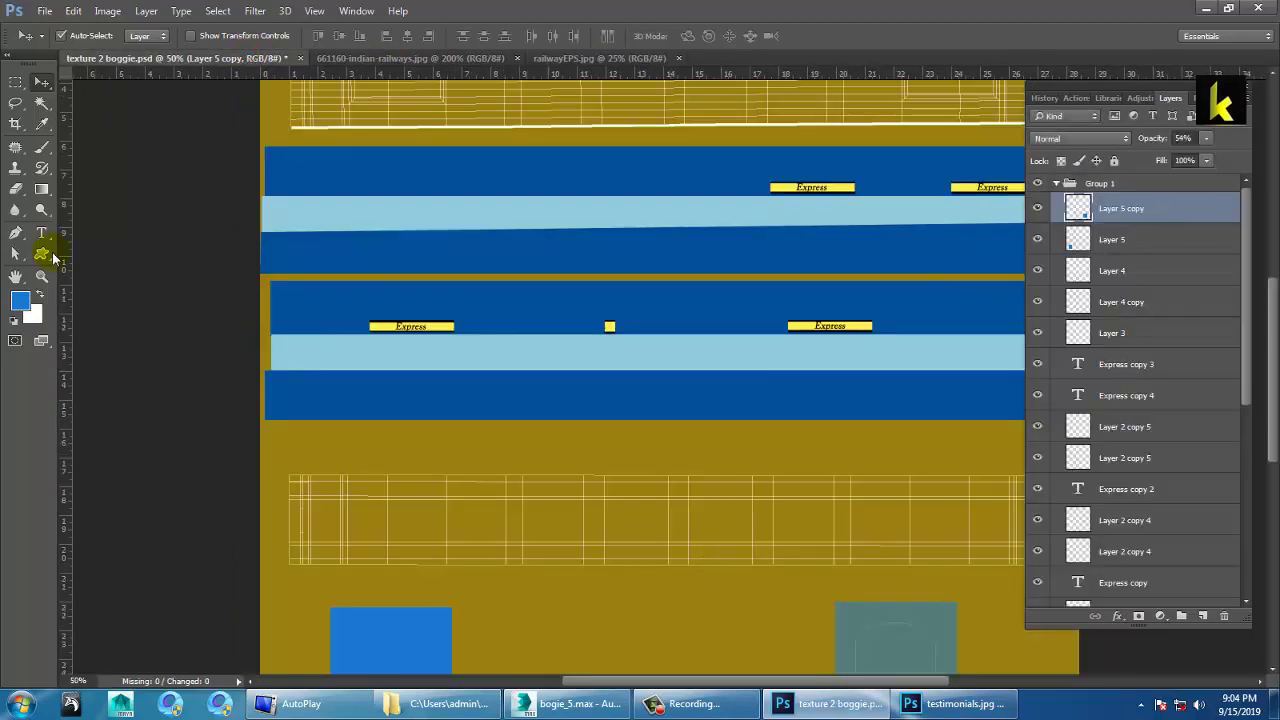
Add a text layer with the letter X between the two blue end-wall blocks
{"action": "left_click", "coordinate": [41, 233]}
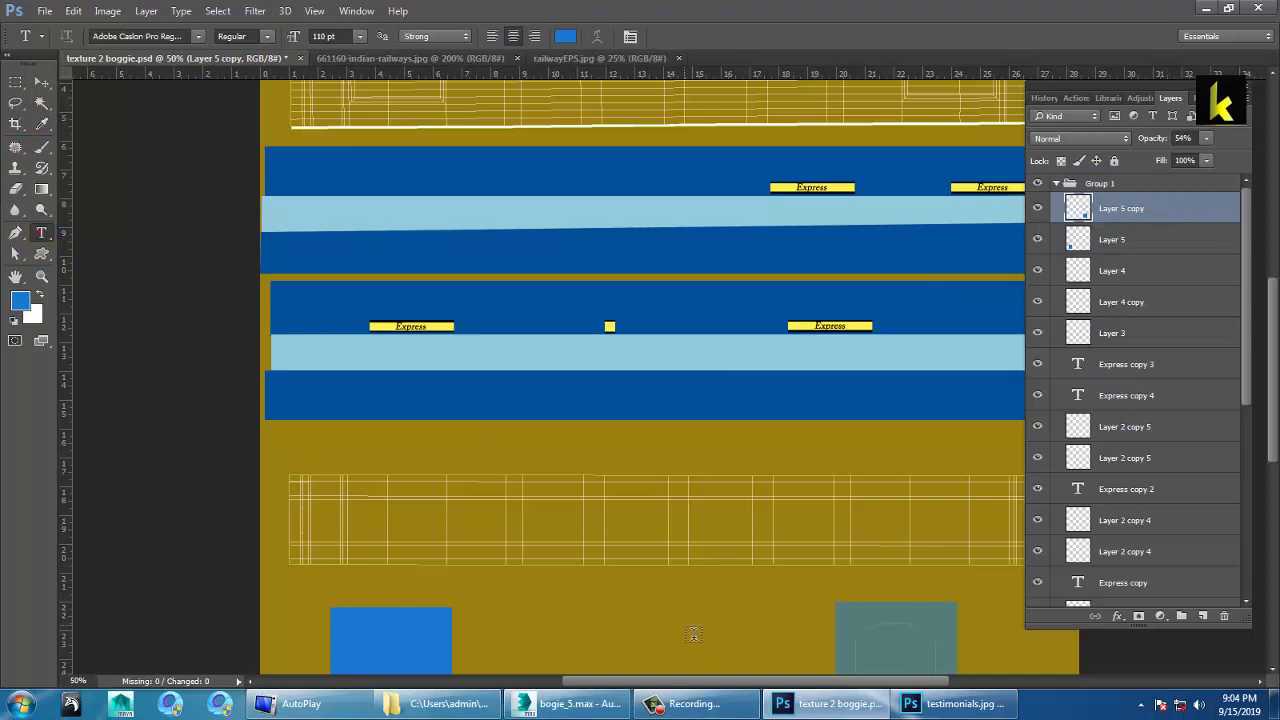
{"action": "left_click", "coordinate": [686, 628]}
{"action": "left_click", "coordinate": [985, 706]}
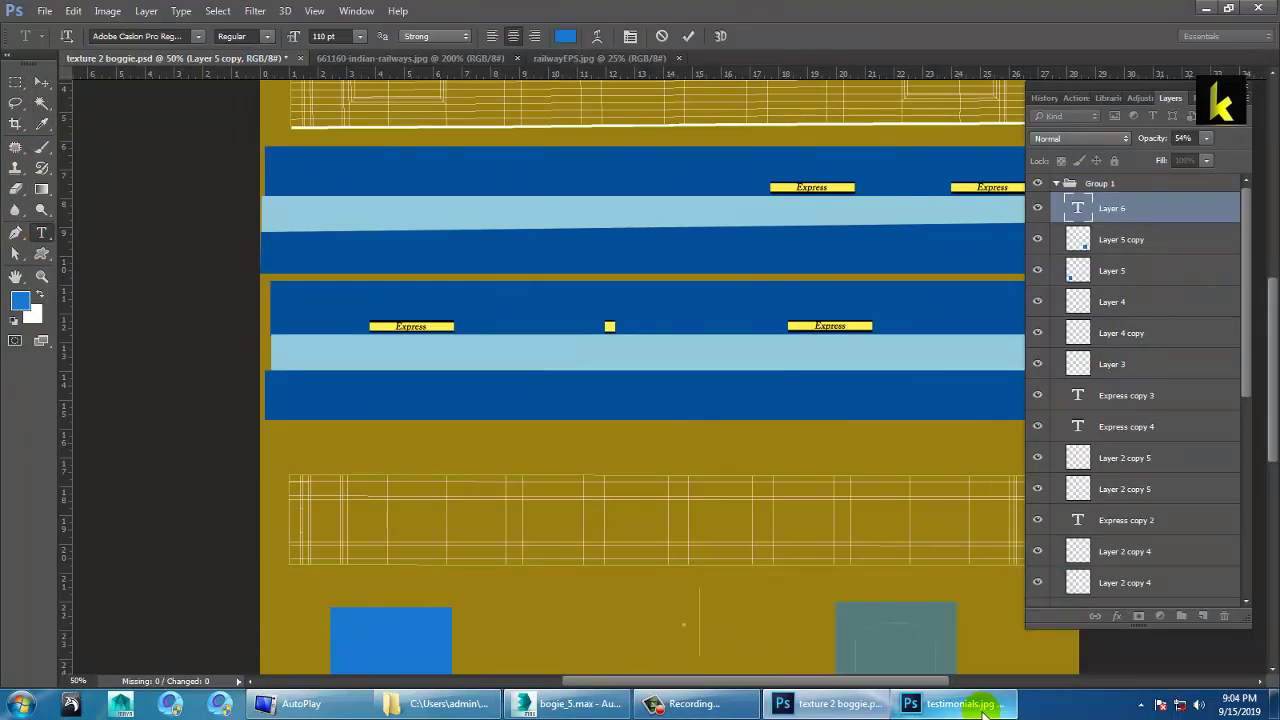
Try to change the X to Arial Regular and adjust its faux style without selecting the letter
{"action": "left_click", "coordinate": [187, 38]}
{"action": "type", "text": "arial"}
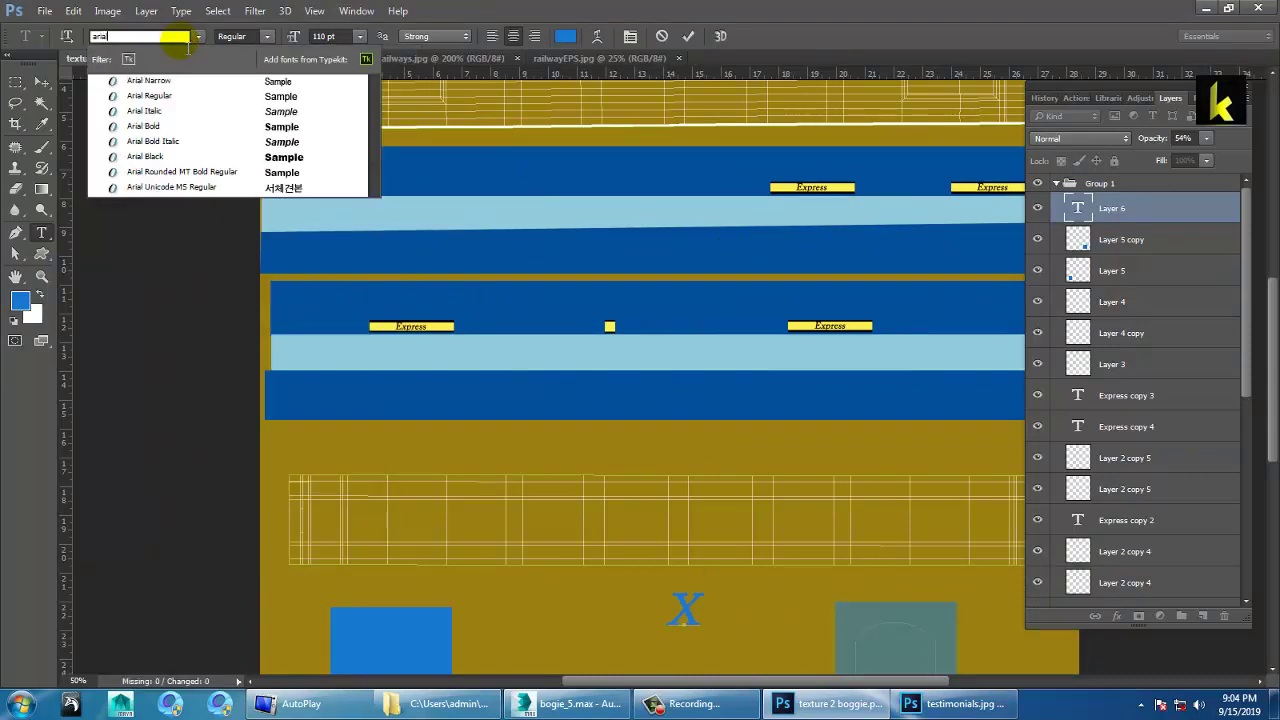
{"action": "left_click", "coordinate": [181, 98]}
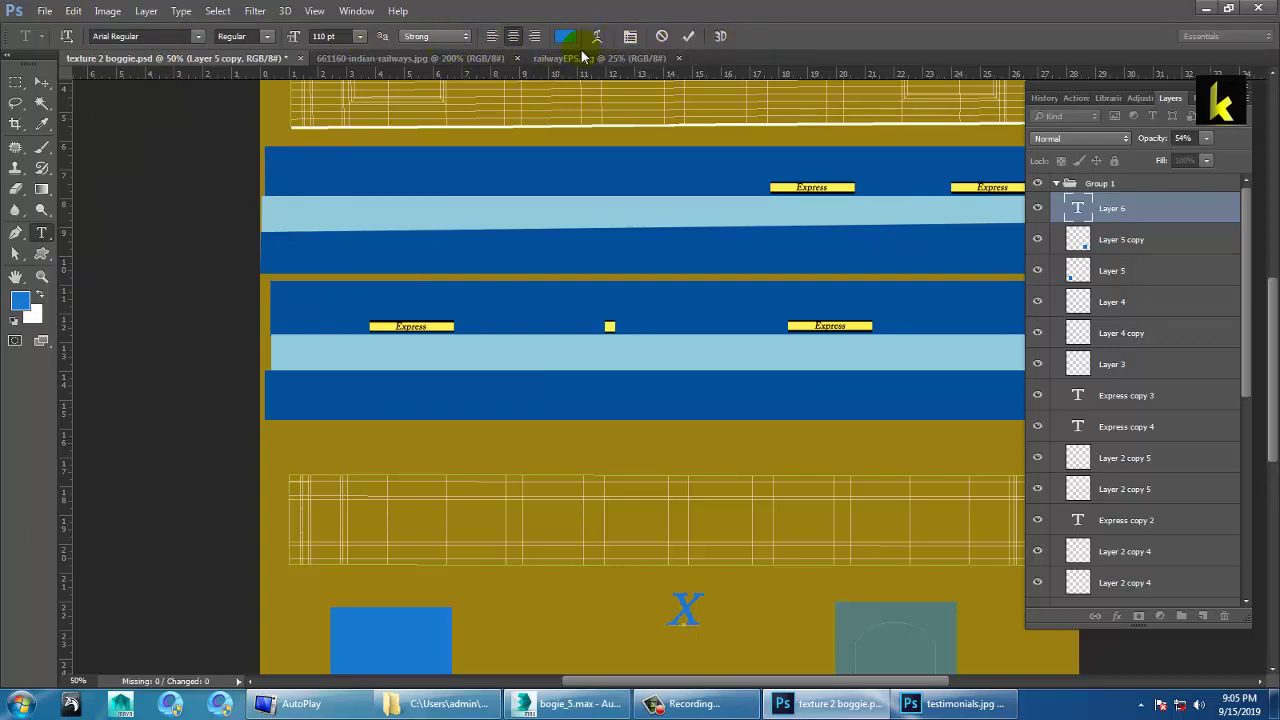
{"action": "left_click", "coordinate": [630, 36]}
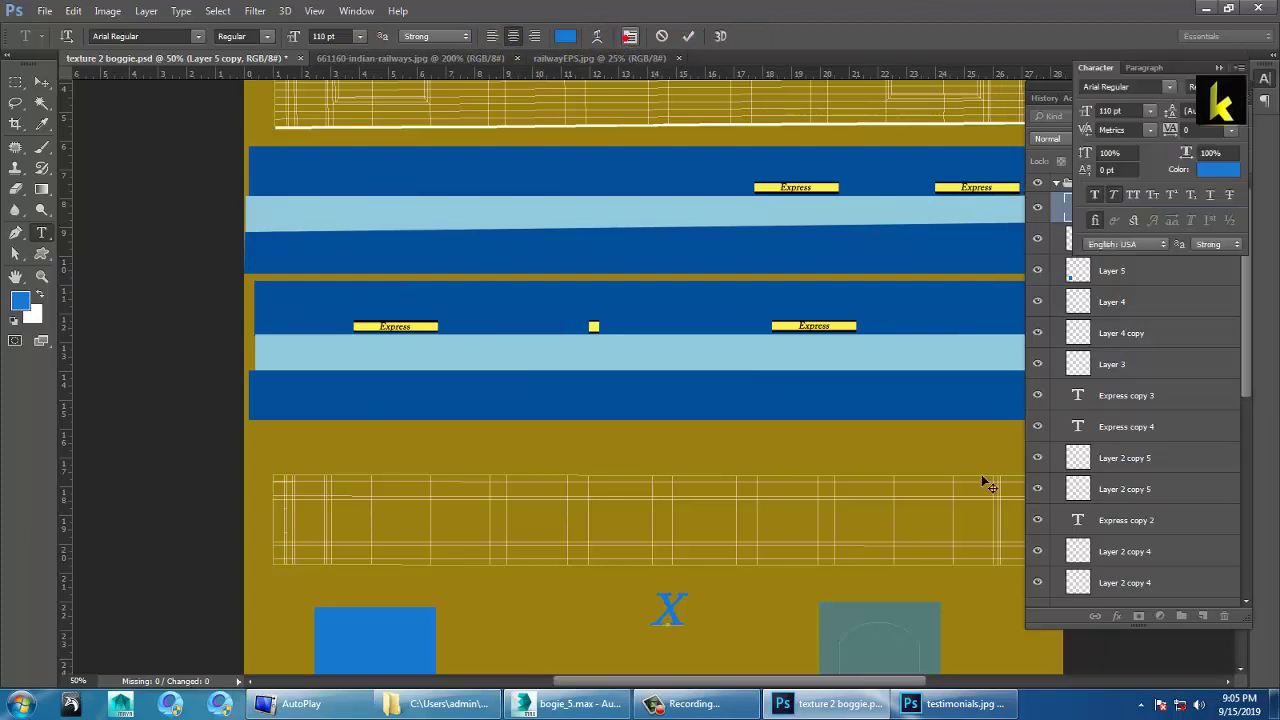
{"action": "left_click", "coordinate": [1117, 198]}
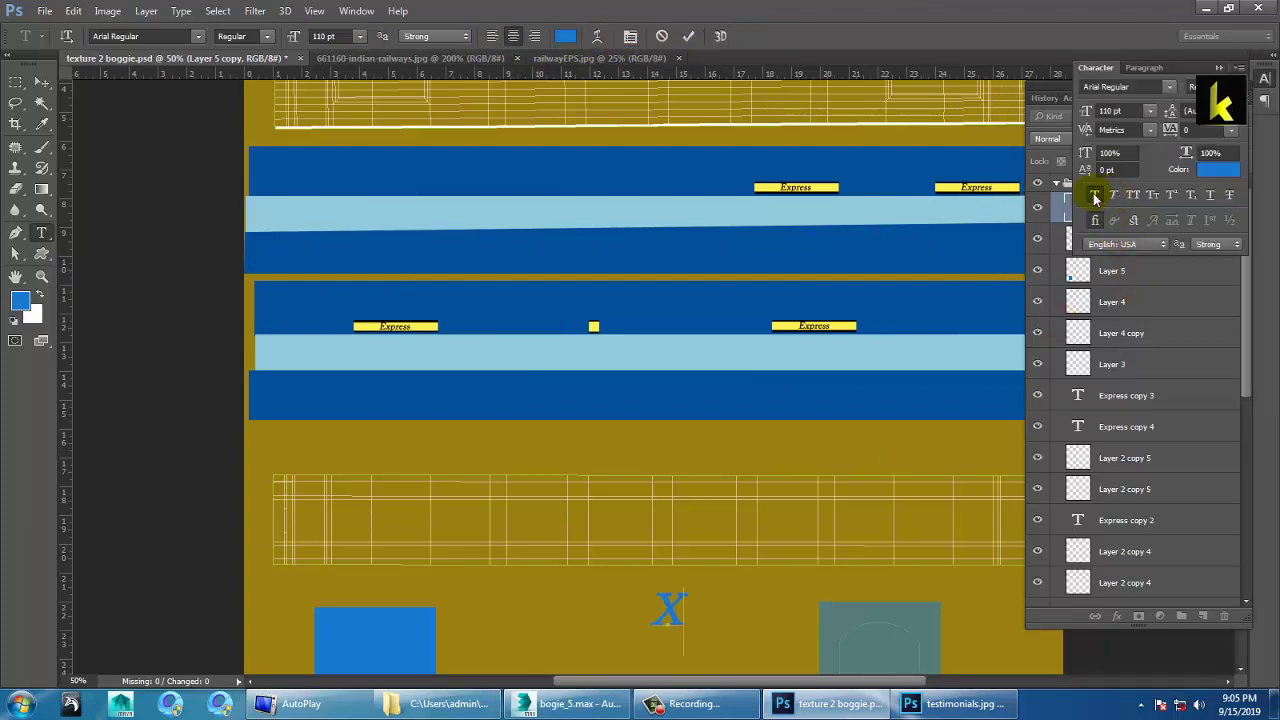
Select the letter X and set its font to Arial with the Bold style
{"action": "double_click", "coordinate": [679, 622]}
{"action": "left_click", "coordinate": [190, 36]}
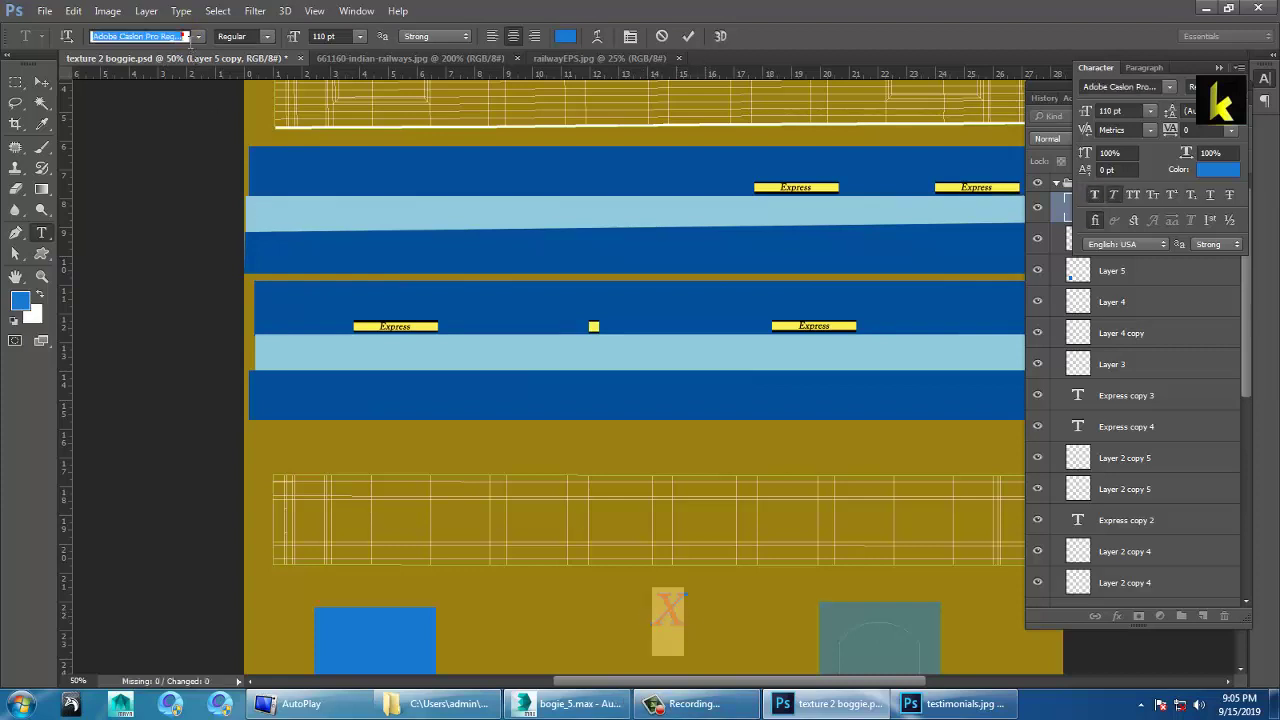
{"action": "type", "text": "ari"}
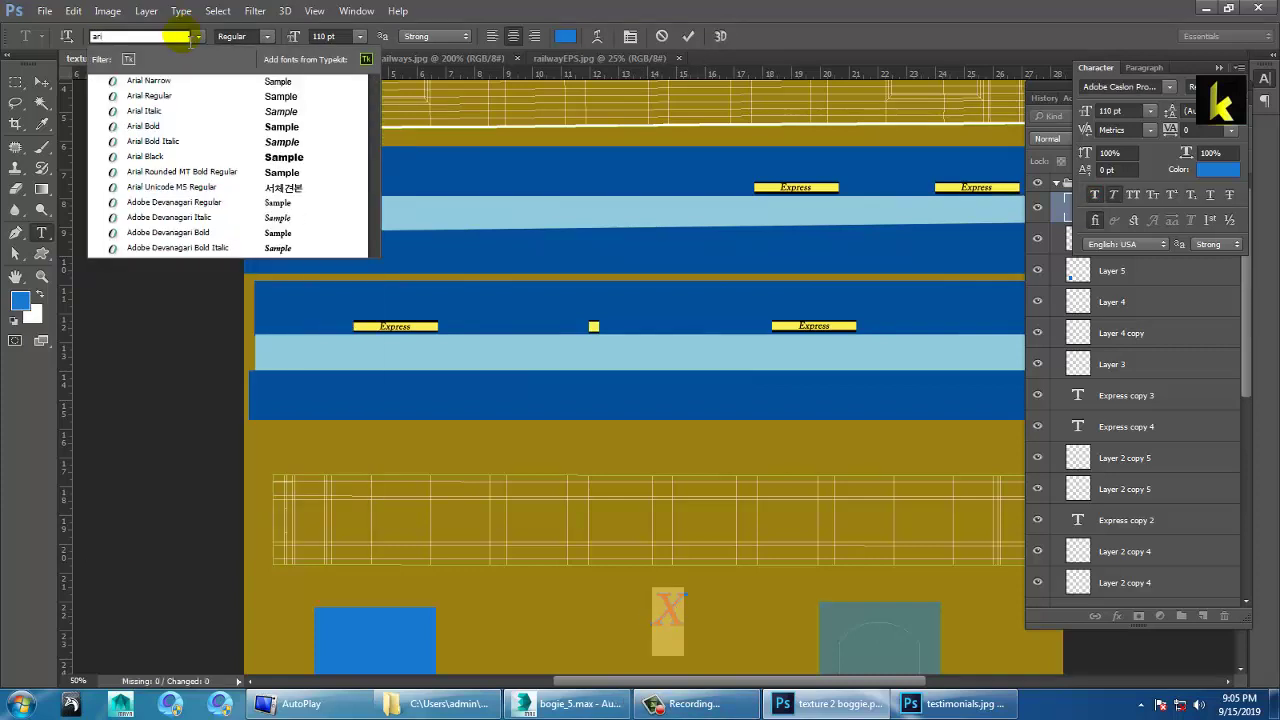
{"action": "left_click", "coordinate": [150, 97]}
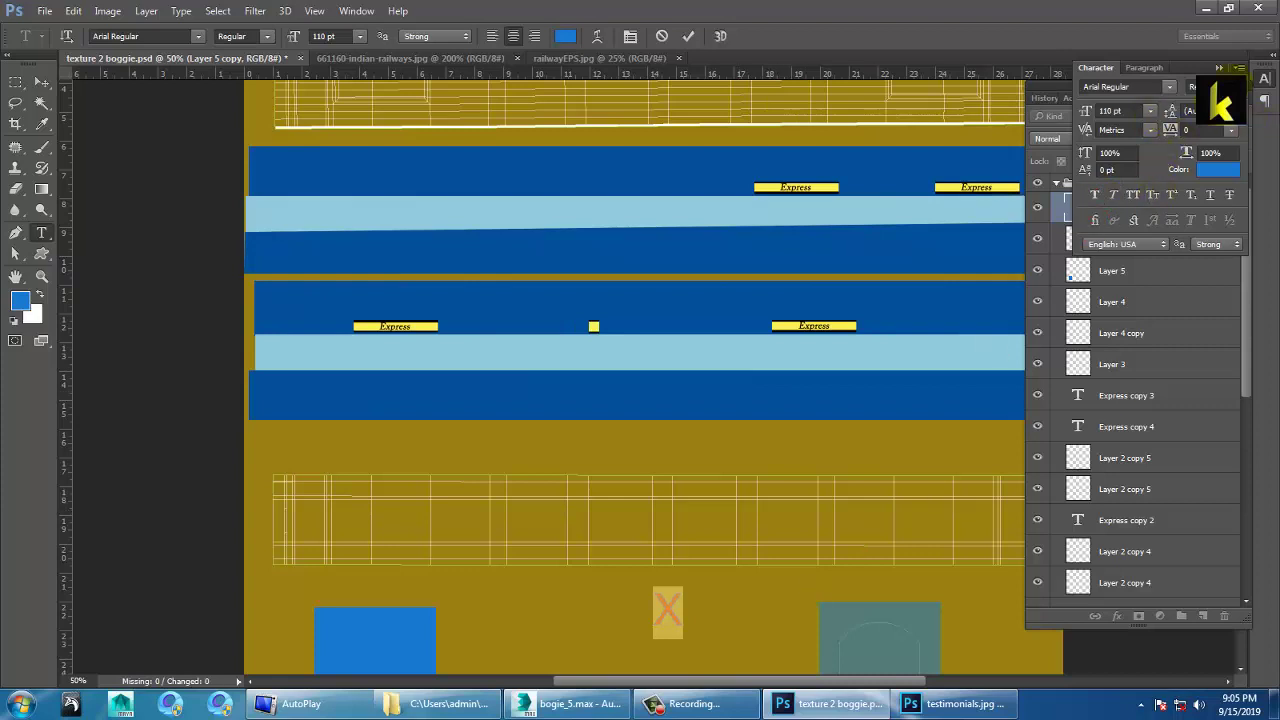
{"action": "left_click", "coordinate": [1205, 87]}
{"action": "left_click", "coordinate": [1226, 142]}
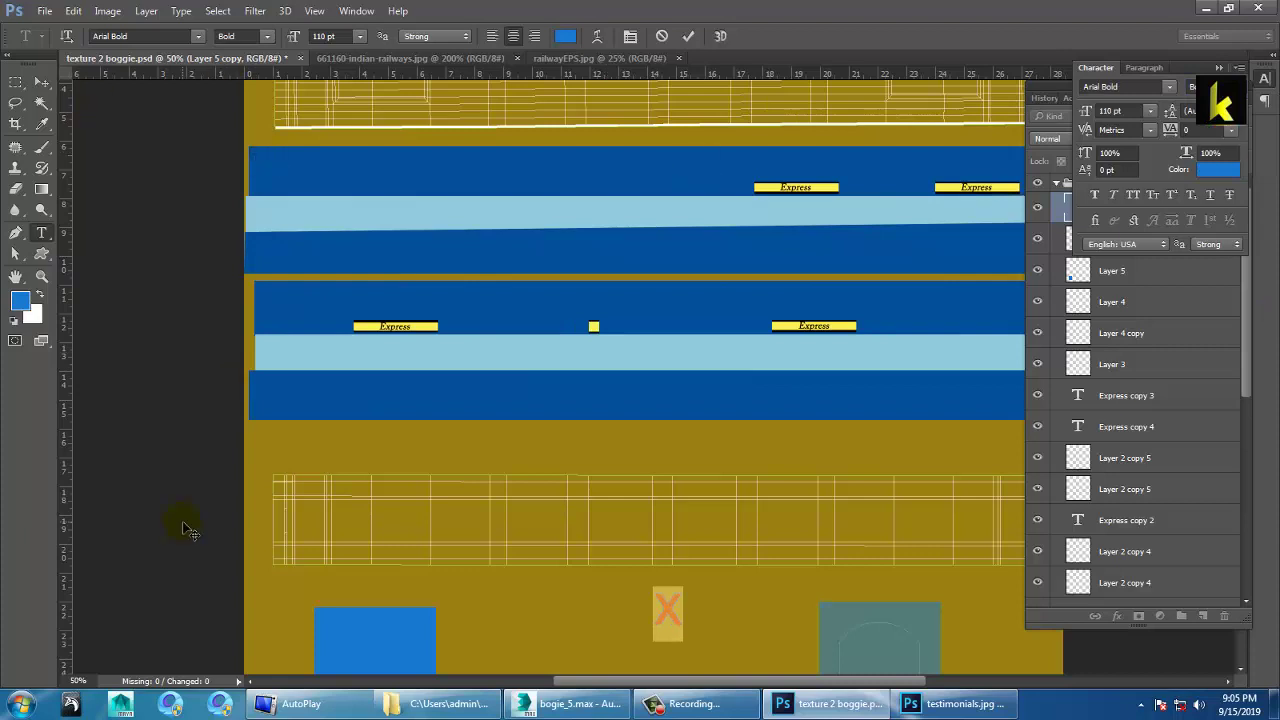
Sample the orange of the coach's X mark in railwayEPS.jpg as the foreground color and return to the texture document
{"action": "left_click", "coordinate": [42, 123]}
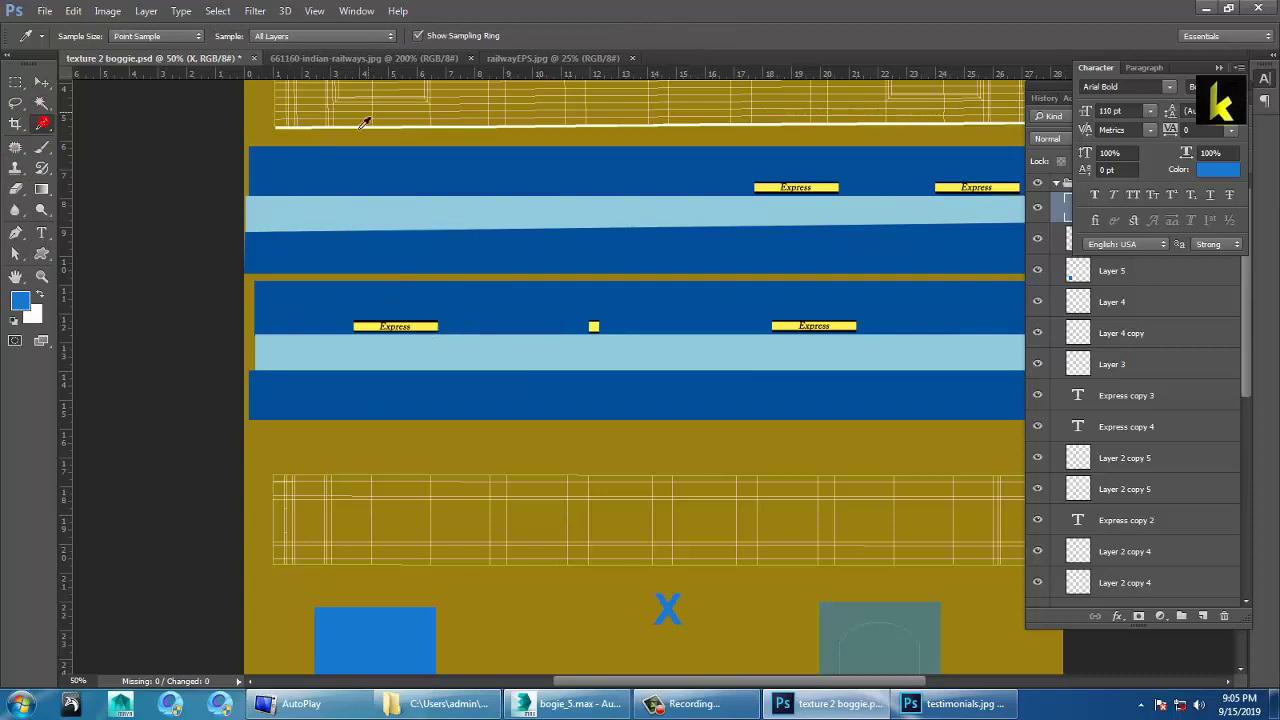
{"action": "left_click", "coordinate": [42, 81]}
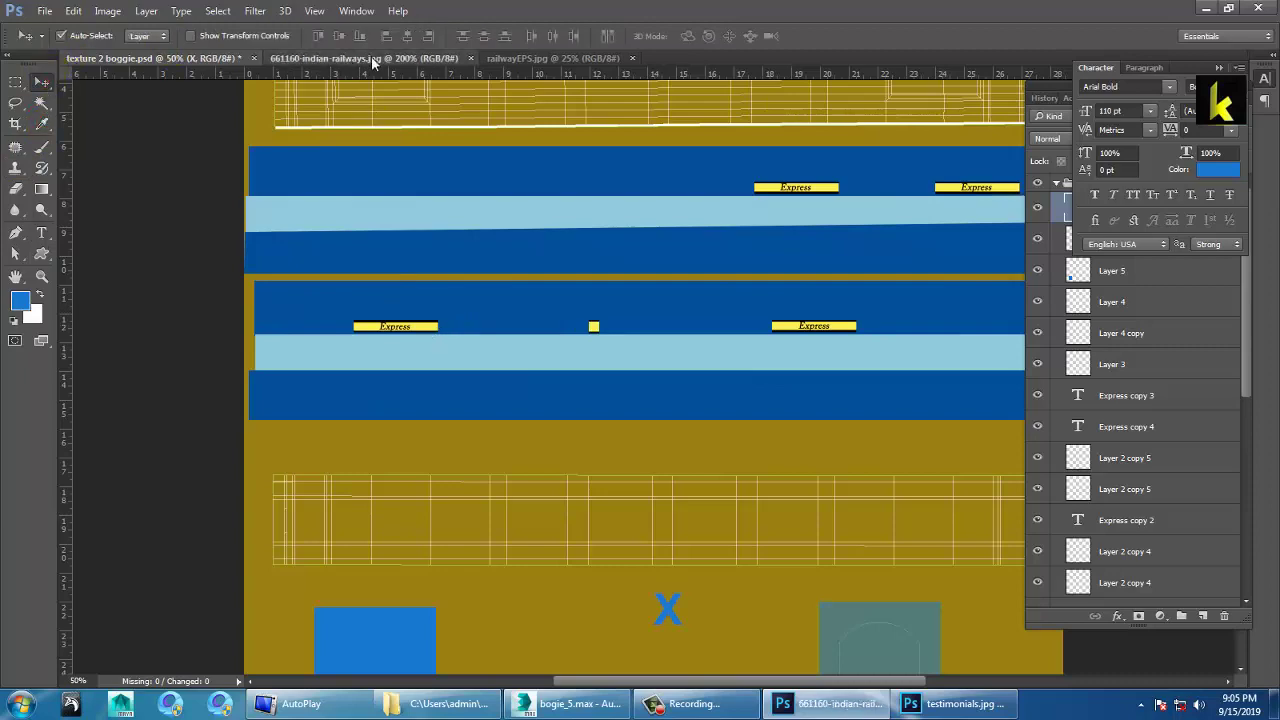
{"action": "left_click", "coordinate": [420, 58]}
{"action": "left_click", "coordinate": [503, 57]}
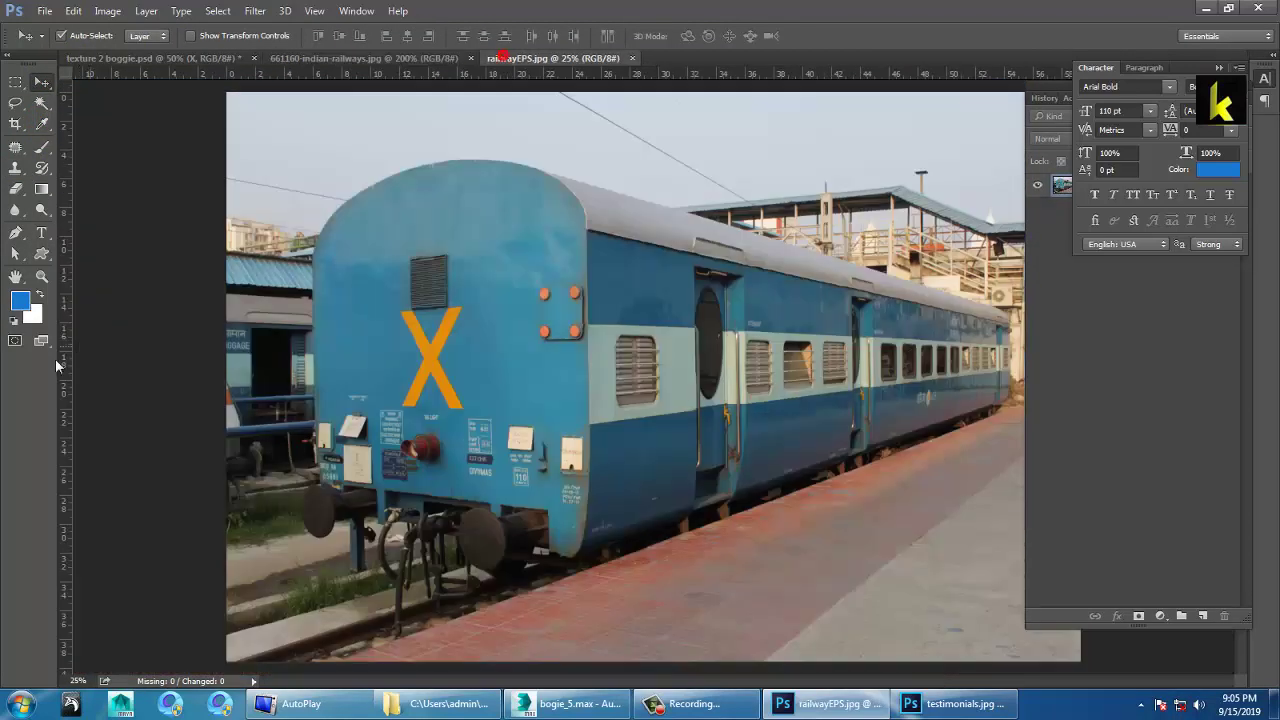
{"action": "left_click", "coordinate": [42, 123]}
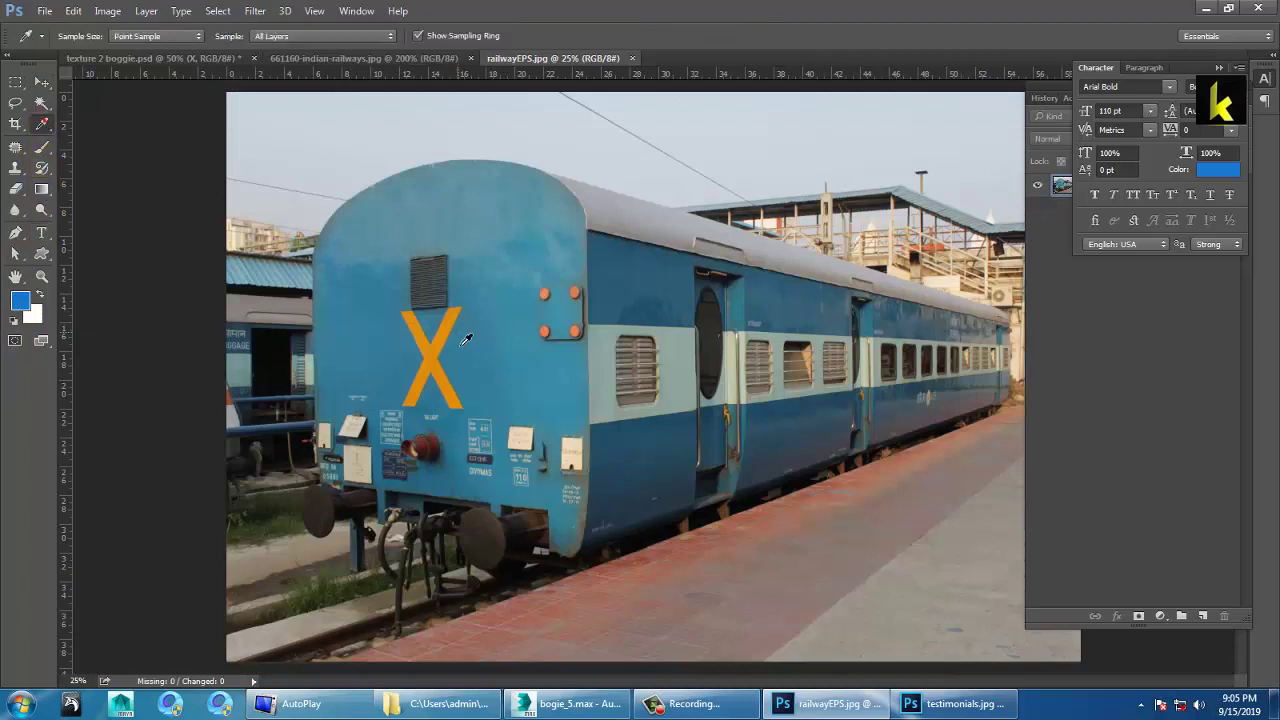
{"action": "left_click", "coordinate": [432, 362]}
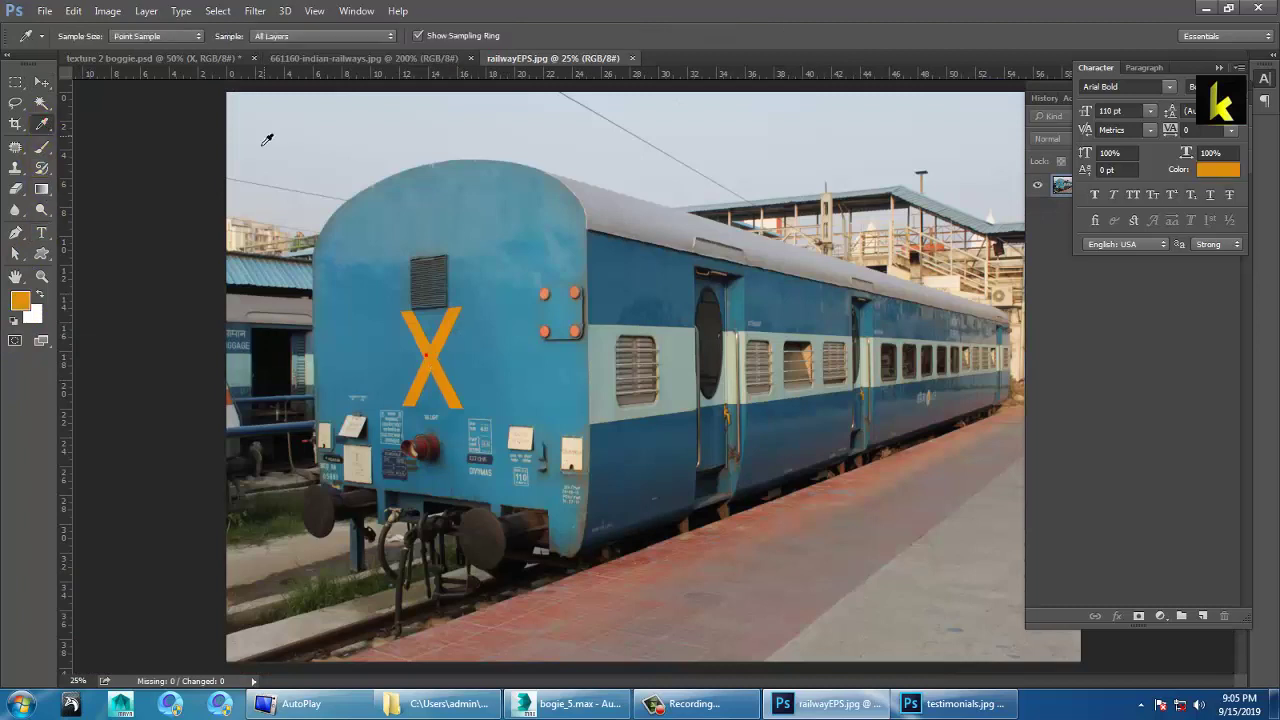
{"action": "left_click", "coordinate": [171, 57]}
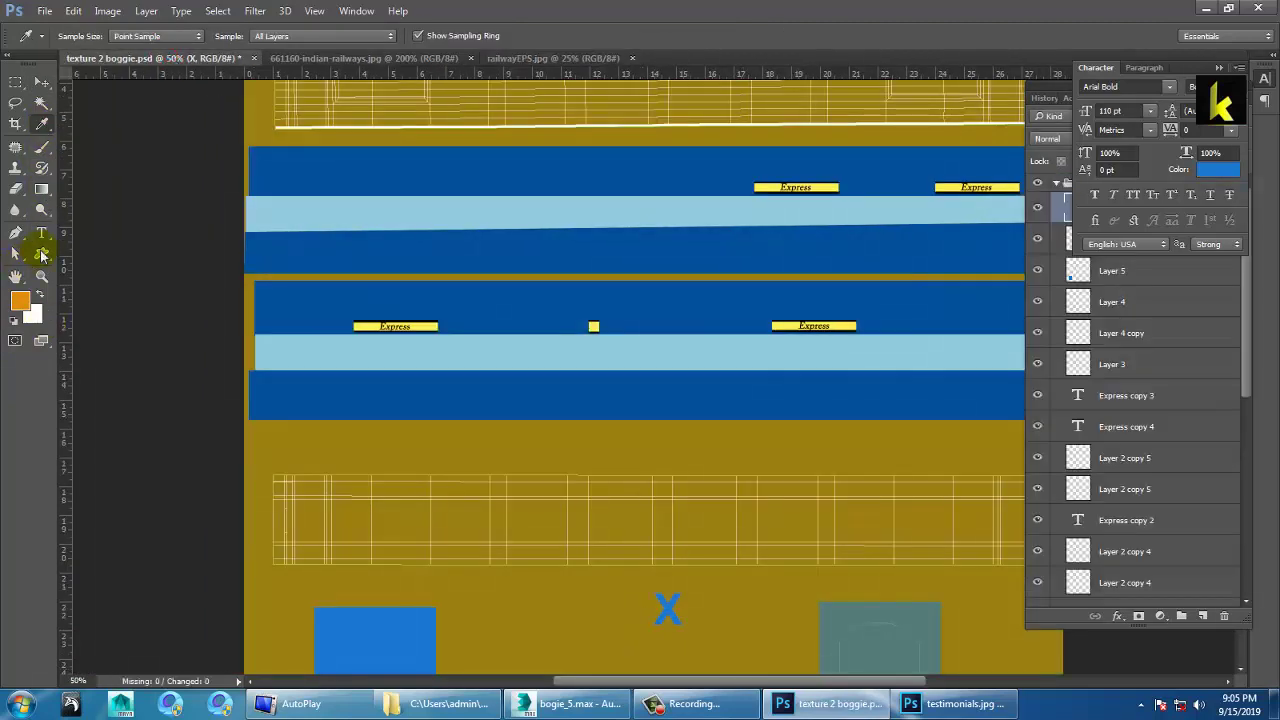
Select the letter X between the two end-wall blocks and recolor it with the foreground orange #df8d0d
{"action": "left_click", "coordinate": [41, 232]}
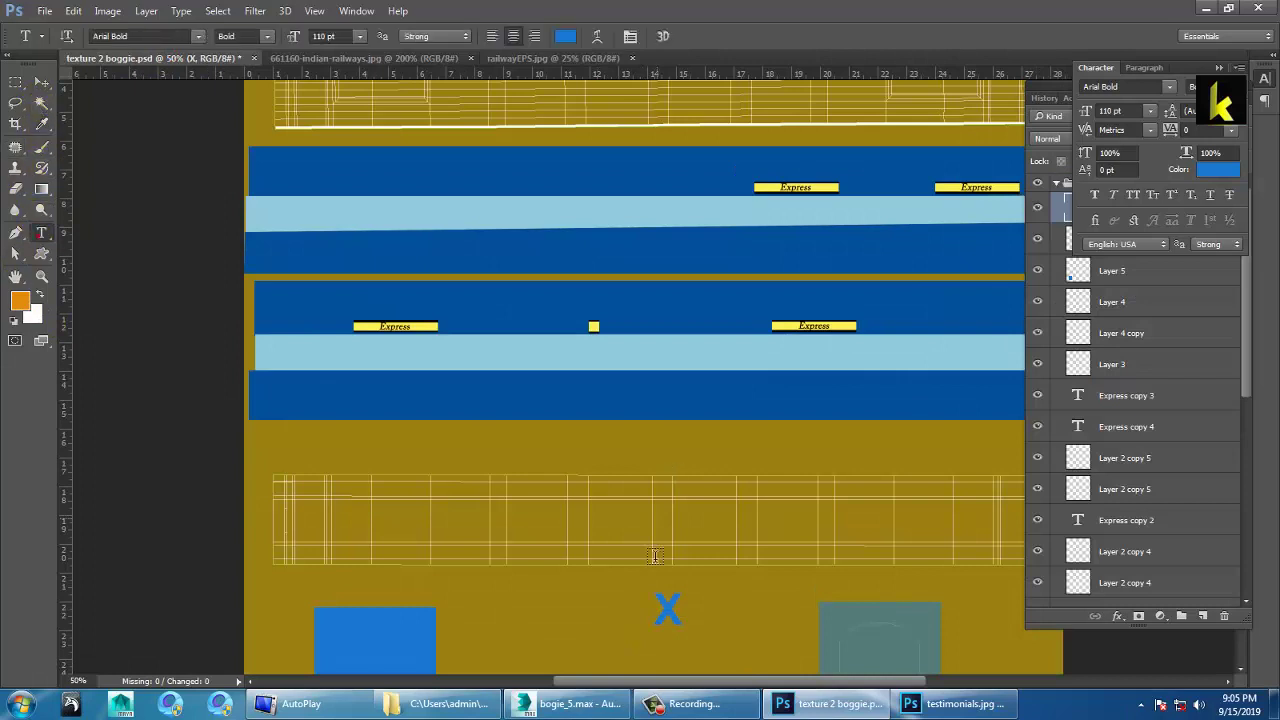
{"action": "double_click", "coordinate": [638, 613]}
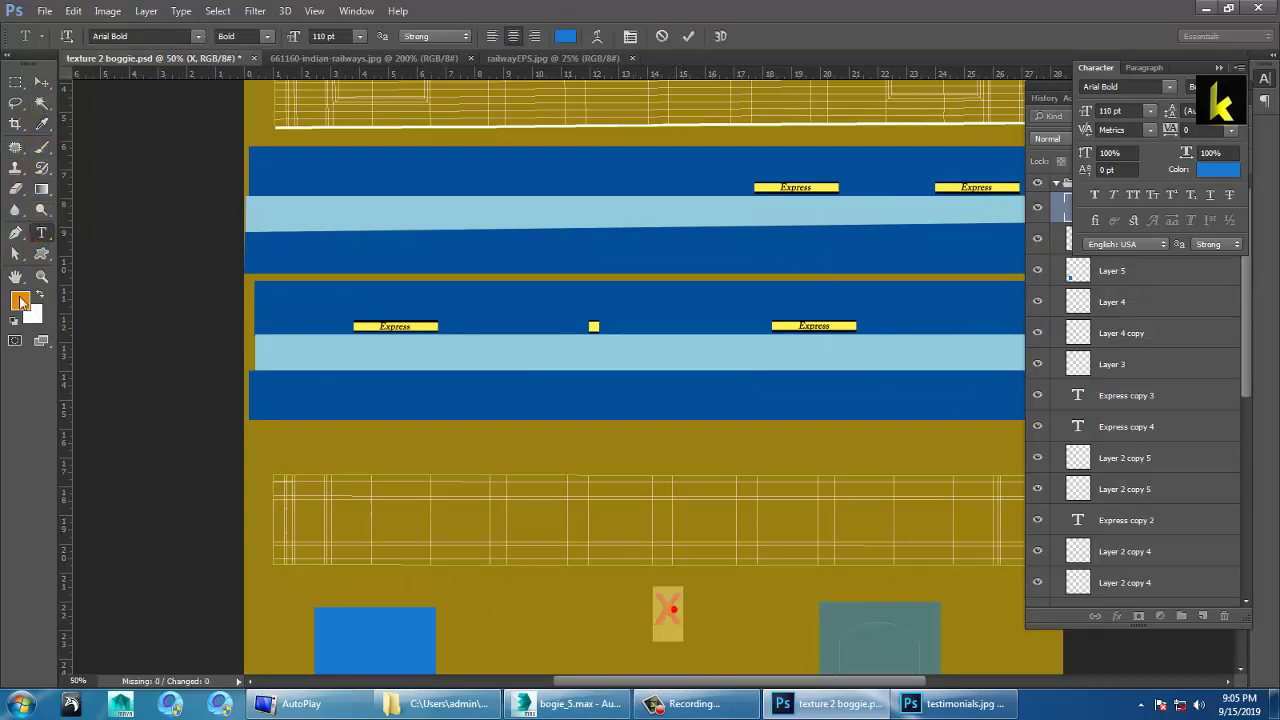
{"action": "left_click", "coordinate": [20, 301]}
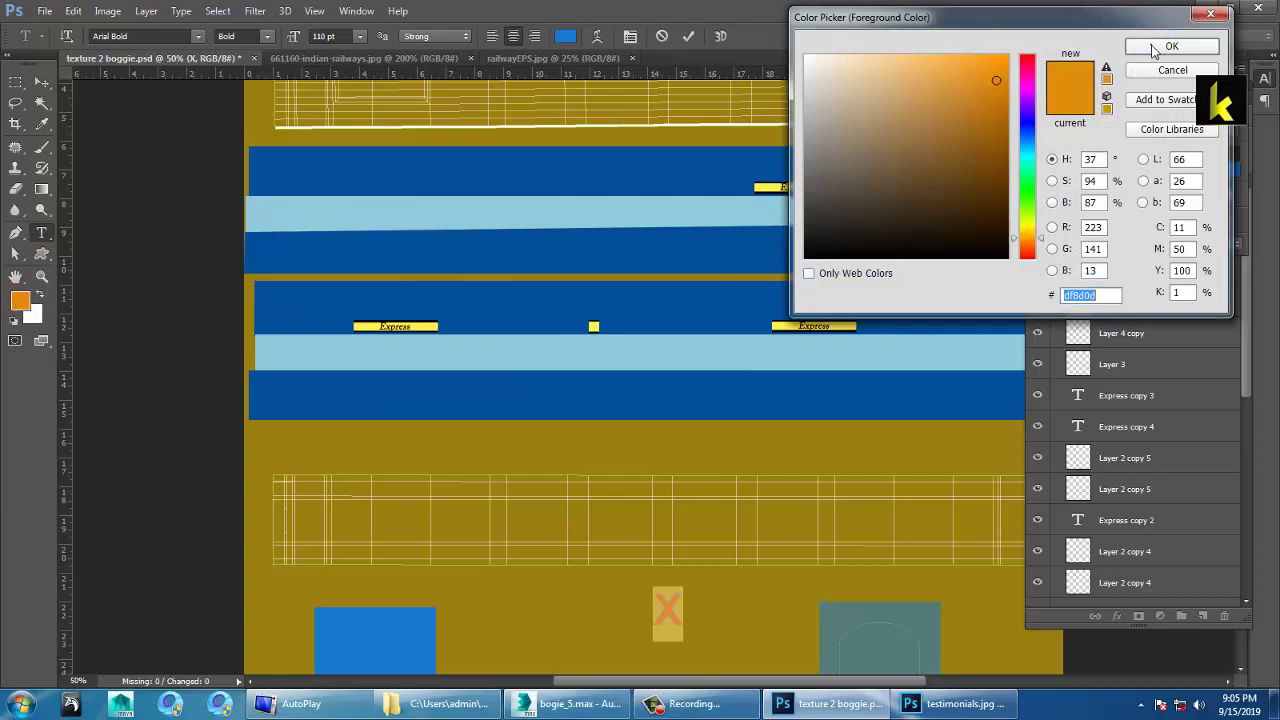
{"action": "left_click", "coordinate": [1168, 46]}
{"action": "left_click", "coordinate": [38, 82]}
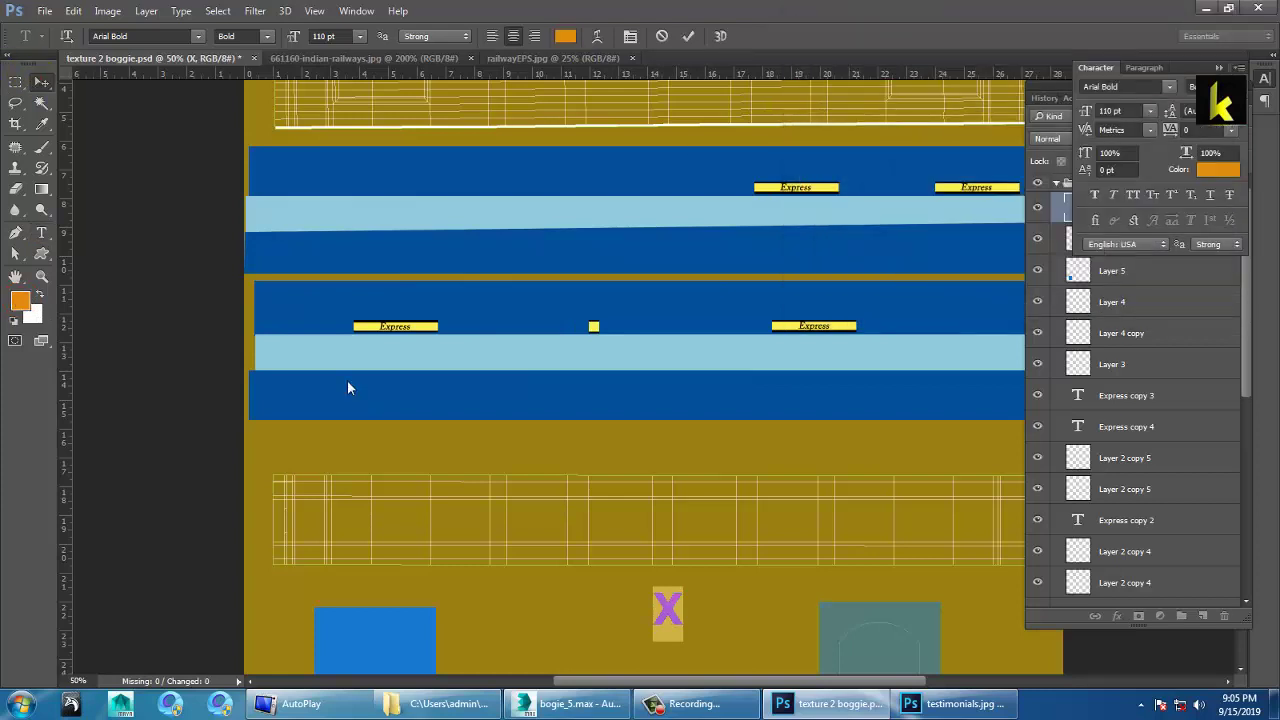
Move the orange X onto the middle of the semi-transparent end-wall block and compare its placement with railwayEPS.jpg
{"action": "left_click_drag", "start_coordinate": [678, 625], "coordinate": [892, 646]}
{"action": "left_click_drag", "start_coordinate": [897, 501], "coordinate": [846, 351]}
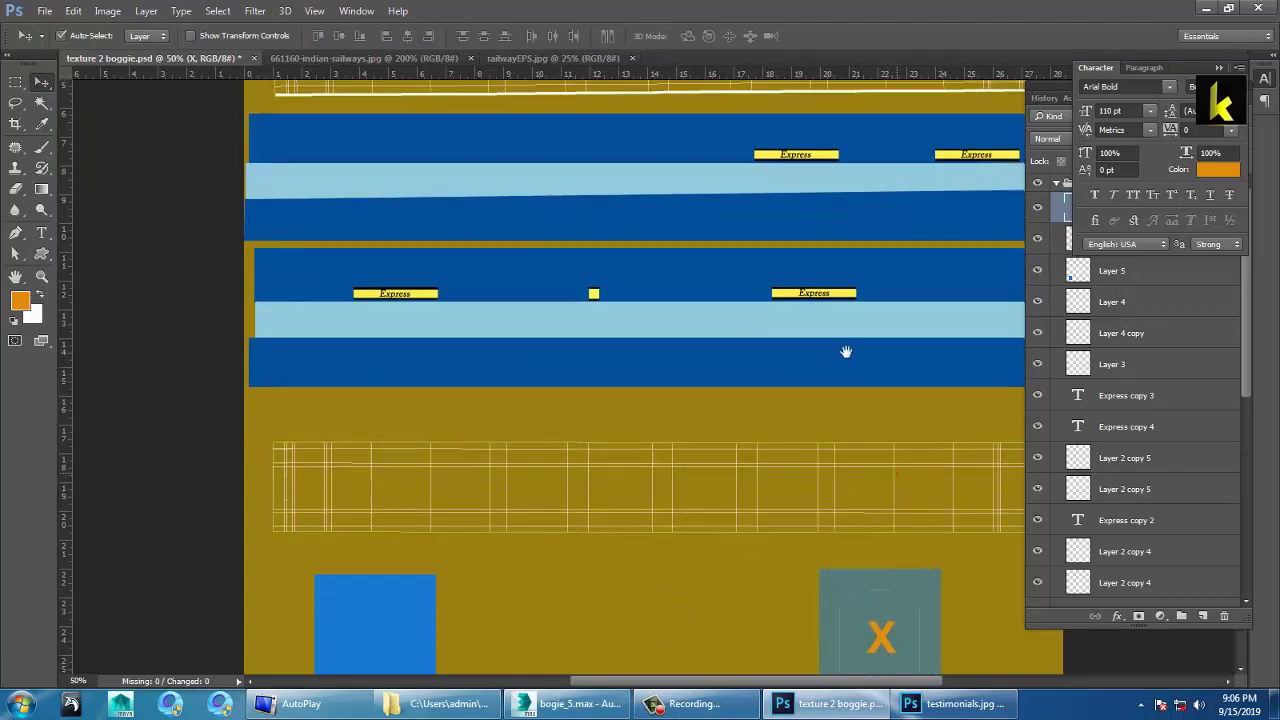
{"action": "left_click", "coordinate": [492, 60]}
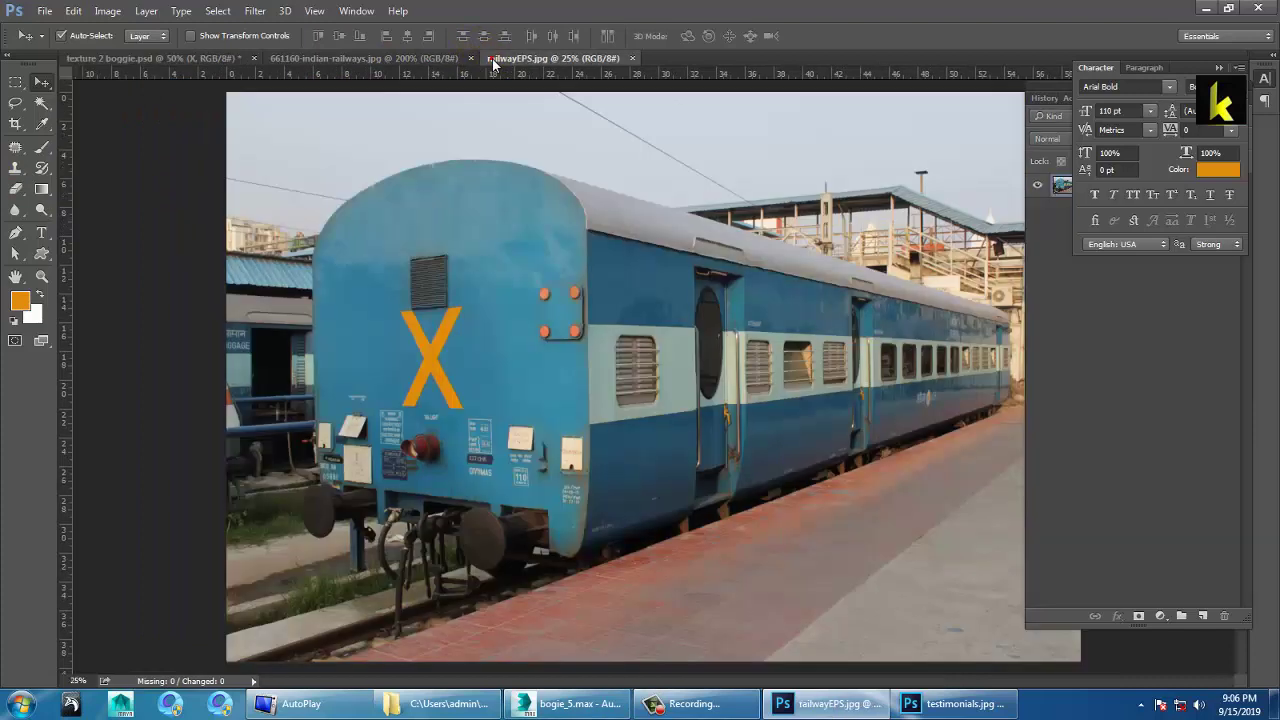
{"action": "left_click", "coordinate": [125, 58]}
{"action": "left_click", "coordinate": [1097, 549]}
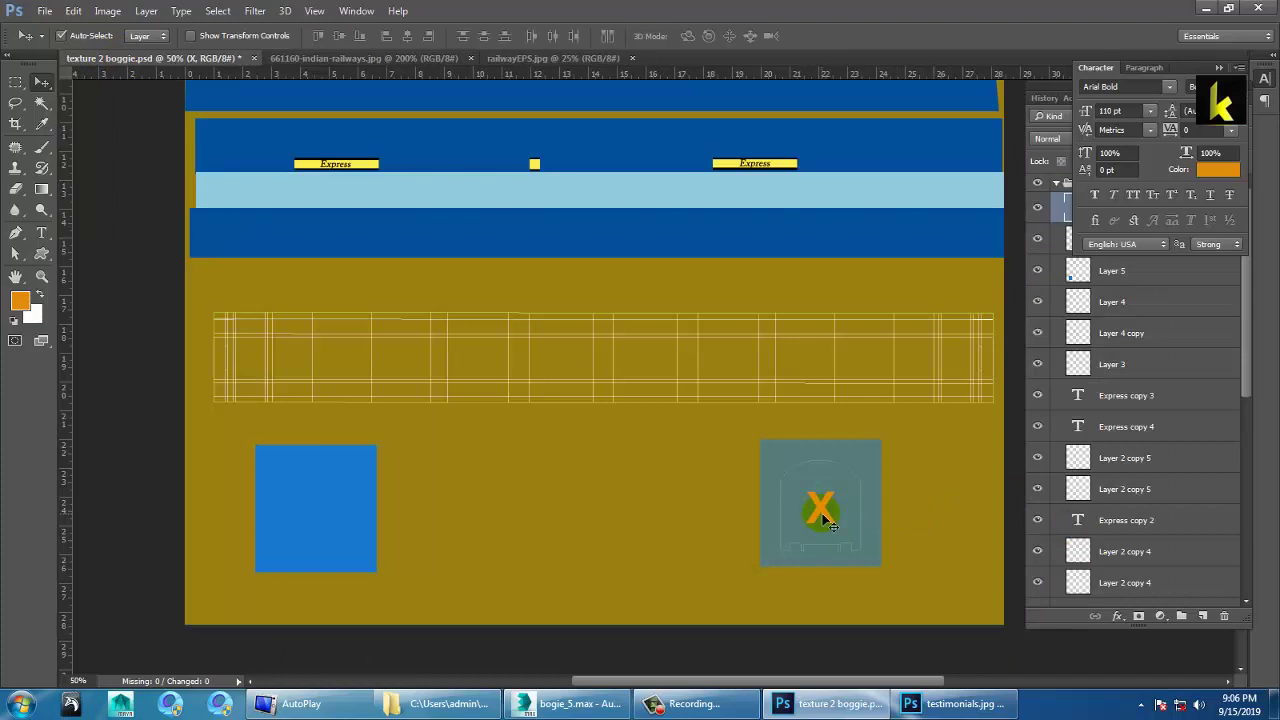
Move the Character settings off the layer list and set the X-marked end-wall block's opacity to 100%
{"action": "left_click", "coordinate": [868, 466]}
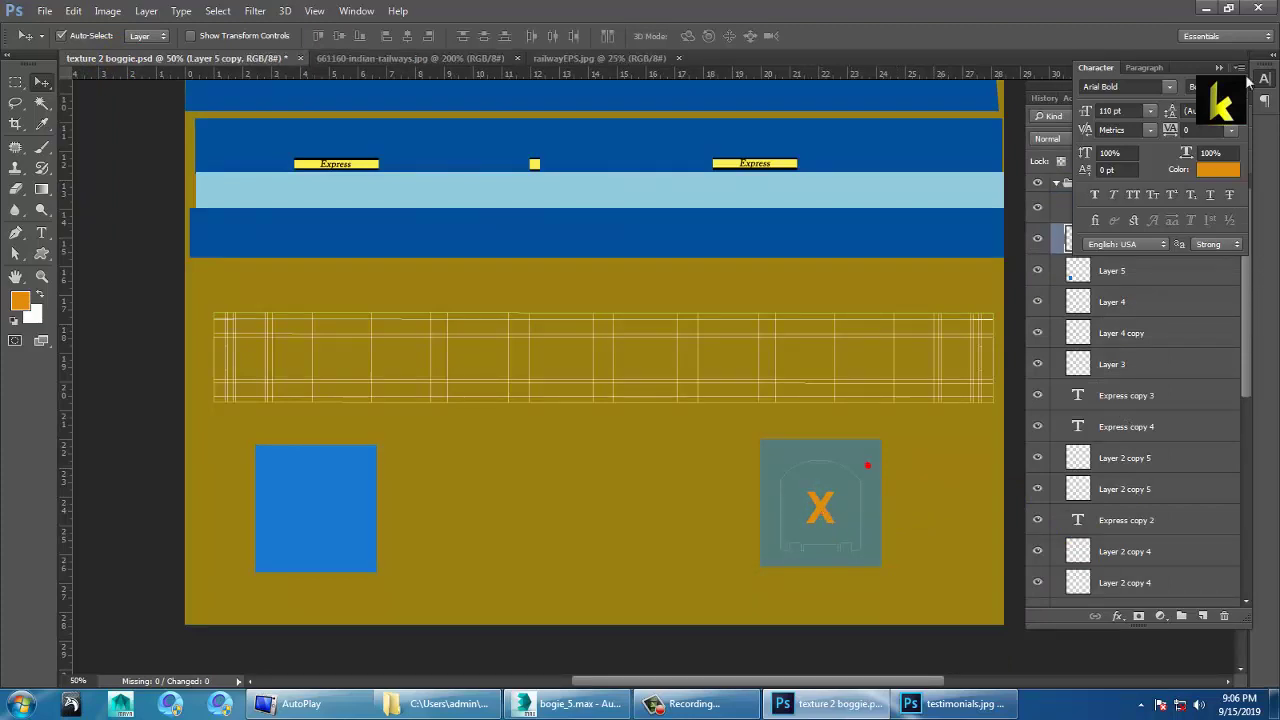
{"action": "left_click_drag", "start_coordinate": [1183, 75], "coordinate": [1116, 463]}
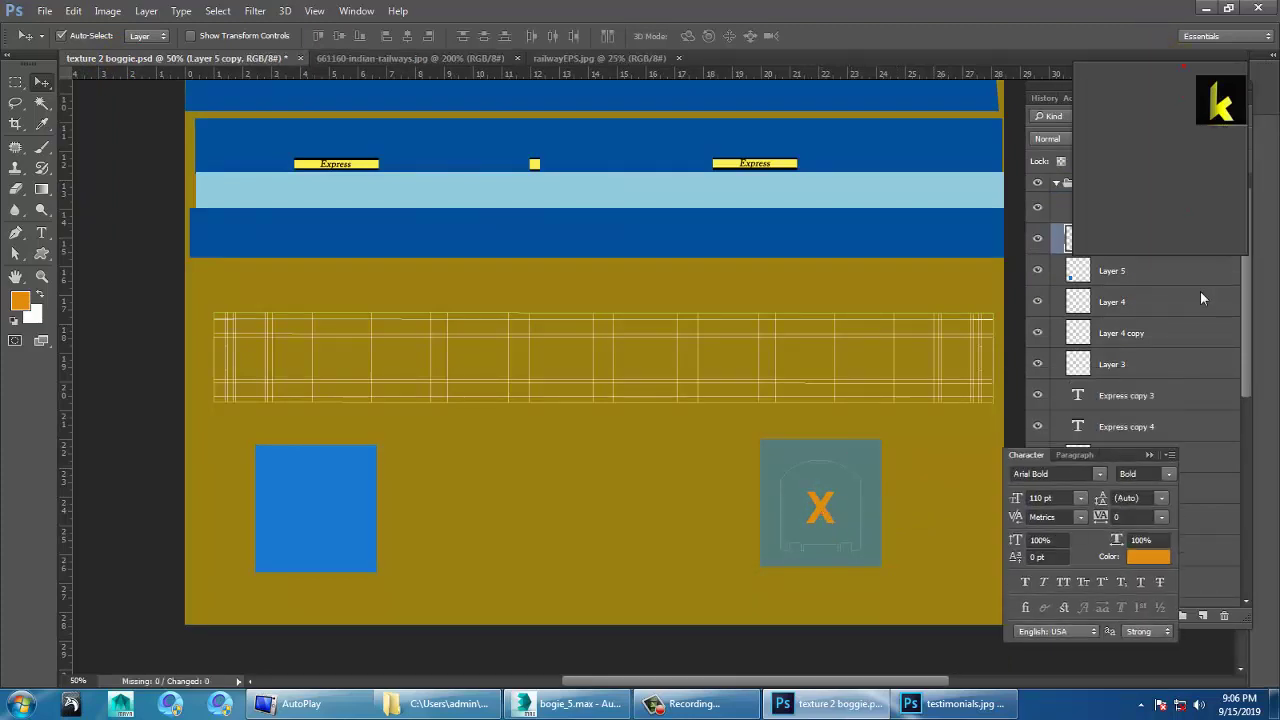
{"action": "left_click", "coordinate": [1206, 139]}
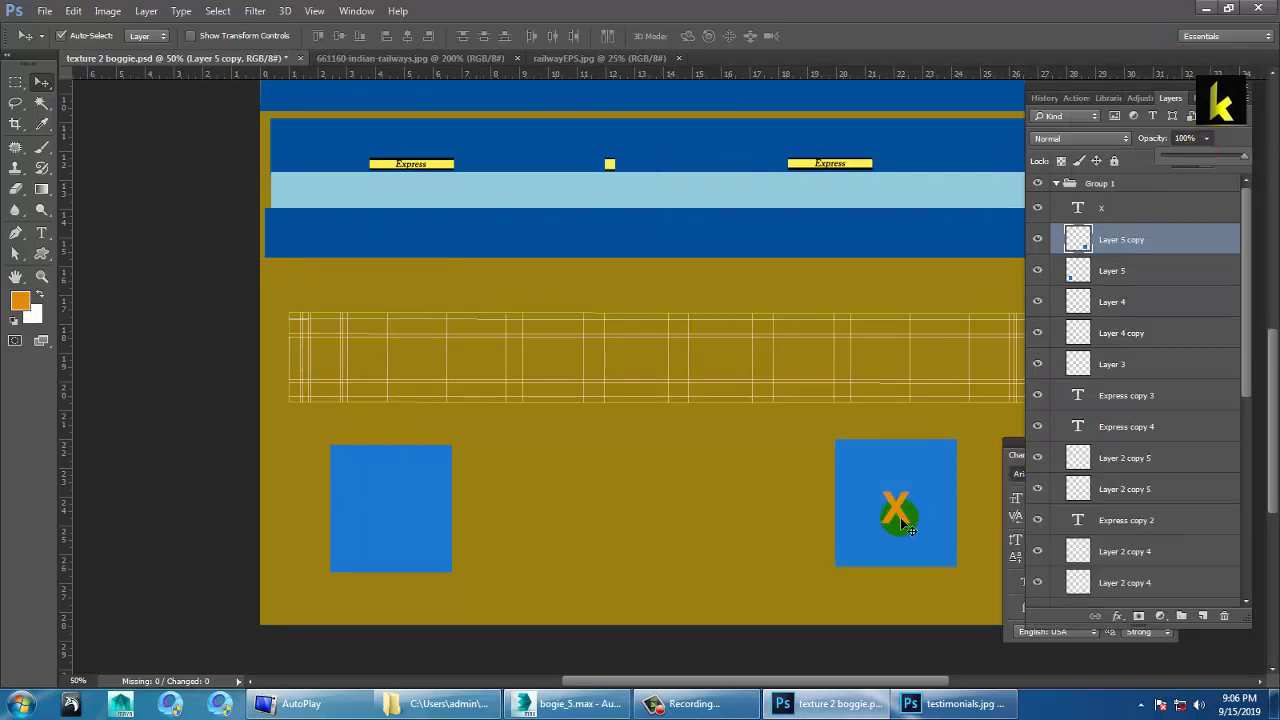
Lower the unmarked end-wall block, Layer 5, to 40% opacity and place a copy of the X on its center
{"action": "left_click", "coordinate": [900, 519]}
{"action": "left_click", "coordinate": [388, 500]}
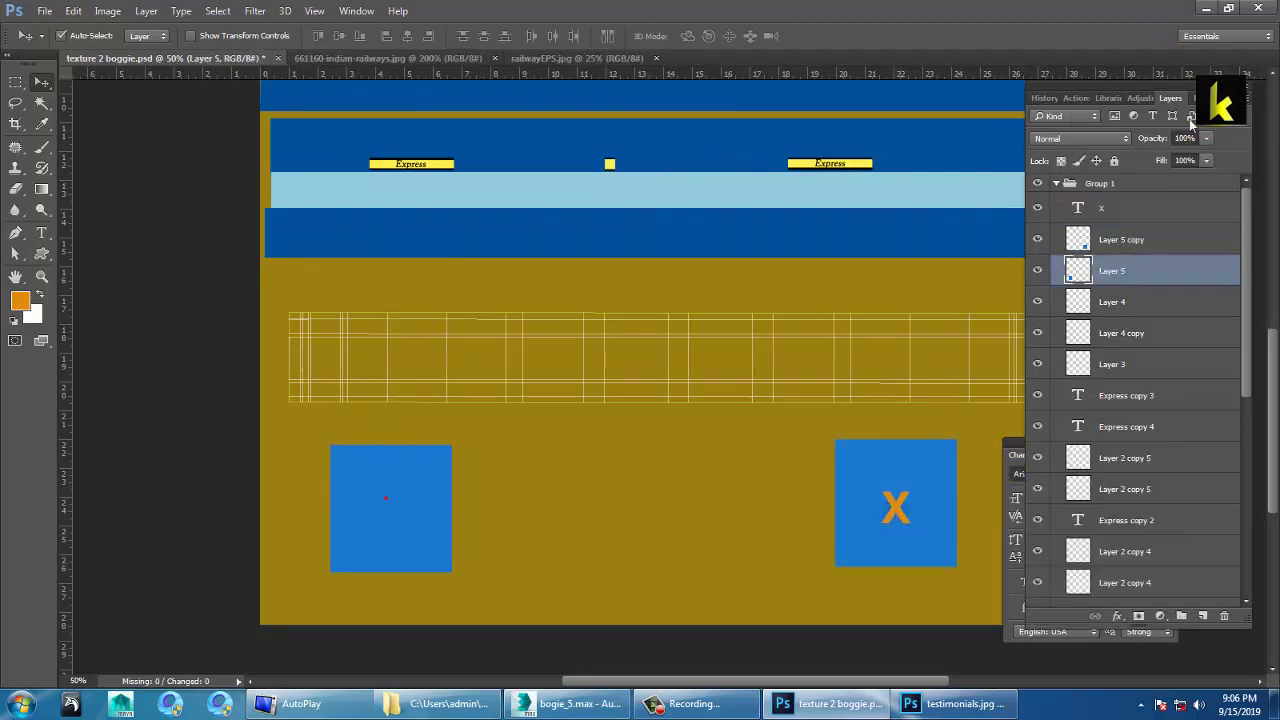
{"action": "left_click", "coordinate": [1207, 138]}
{"action": "left_click_drag", "start_coordinate": [1172, 160], "coordinate": [1158, 153]}
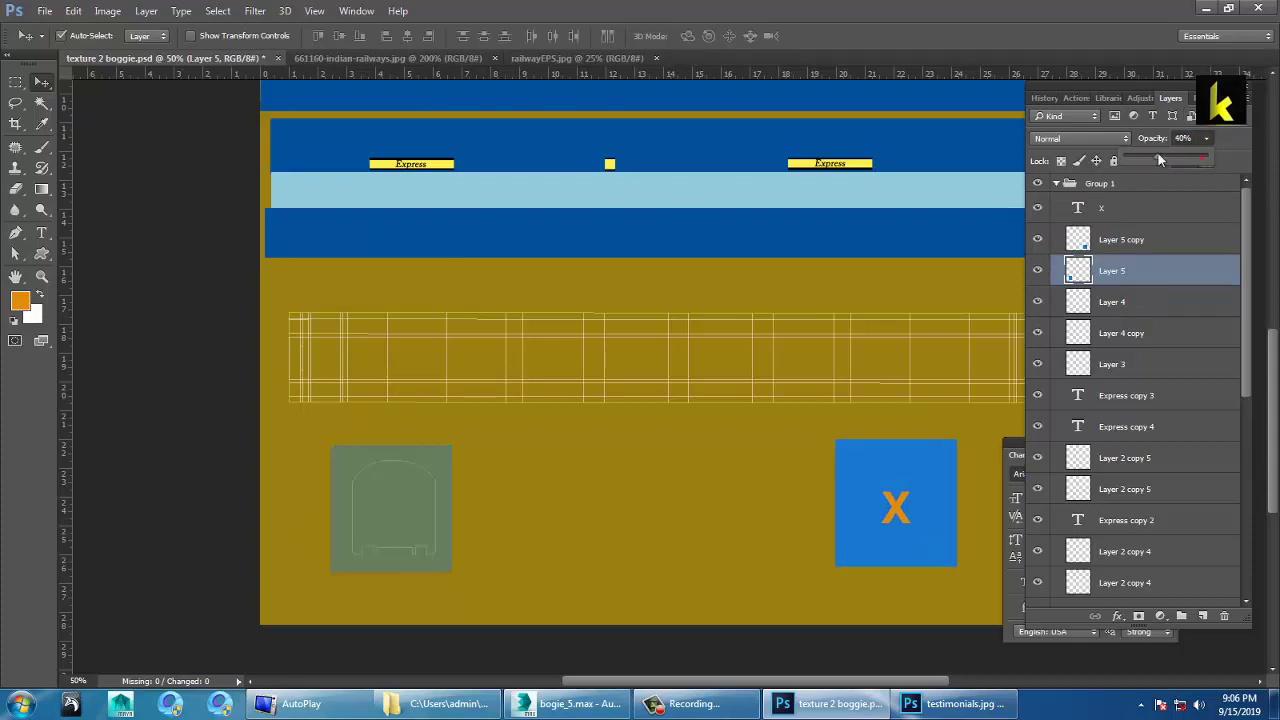
{"action": "left_click", "coordinate": [896, 510]}
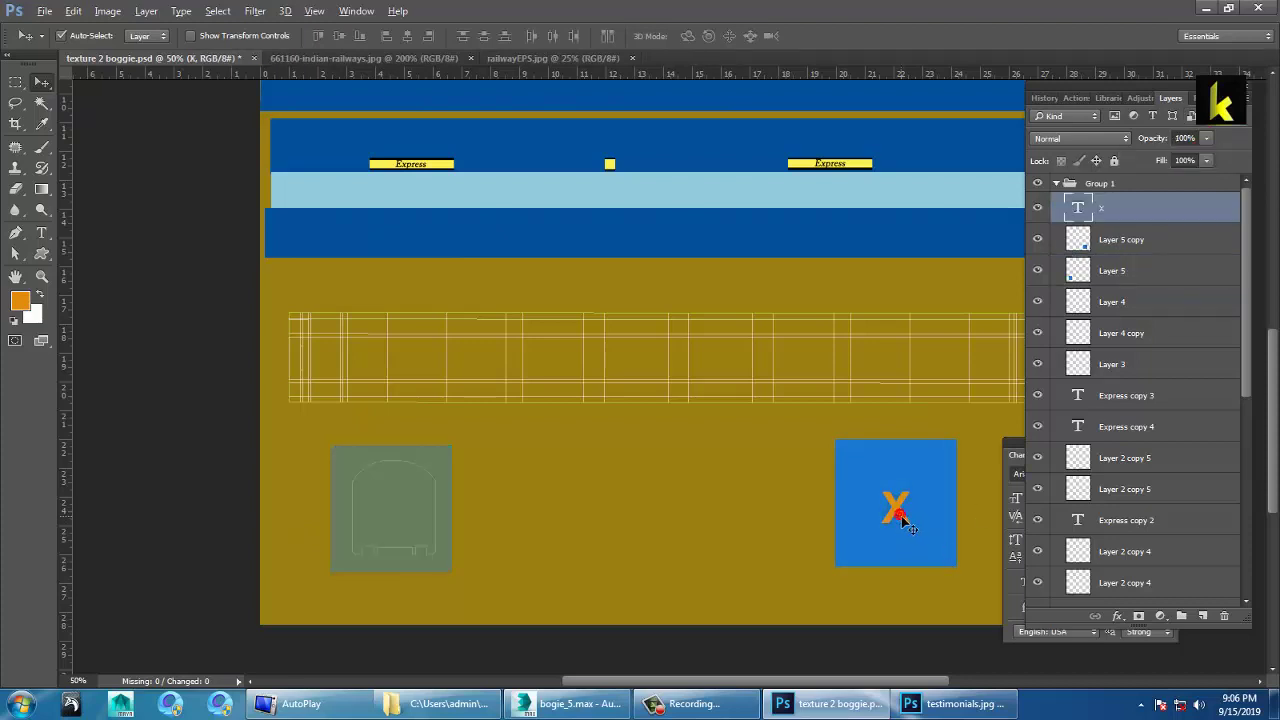
{"action": "left_click_drag", "start_coordinate": [903, 520], "coordinate": [400, 521]}
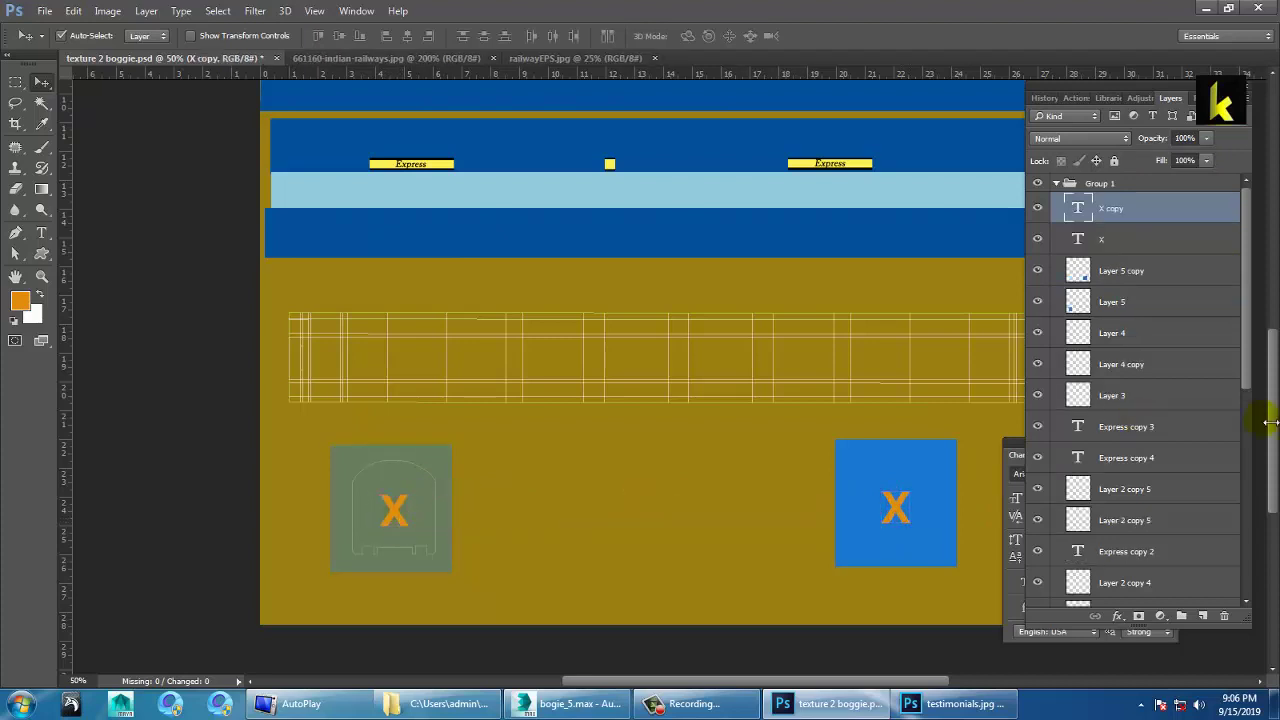
Set the opacity of the Layer 5 end-wall block to 100%
{"action": "left_click", "coordinate": [443, 457]}
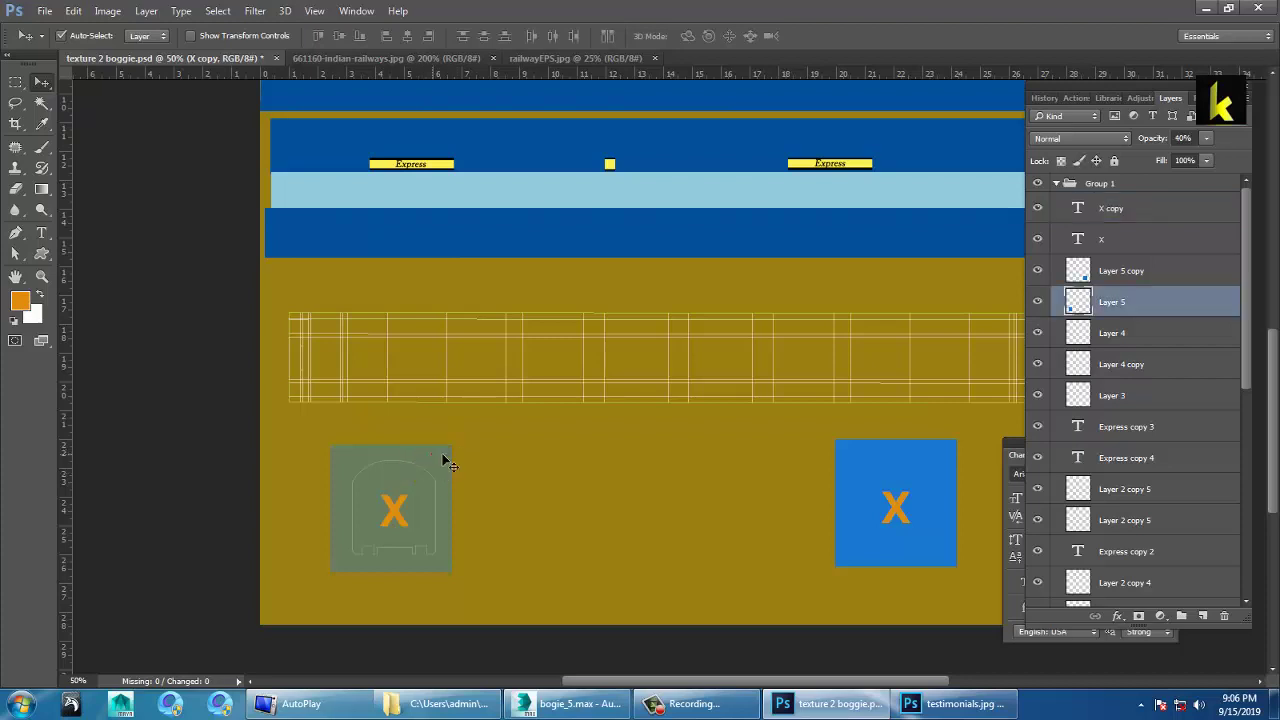
{"action": "key", "text": "4"}
{"action": "left_click", "coordinate": [1209, 137]}
{"action": "left_click_drag", "start_coordinate": [1198, 155], "coordinate": [1245, 155]}
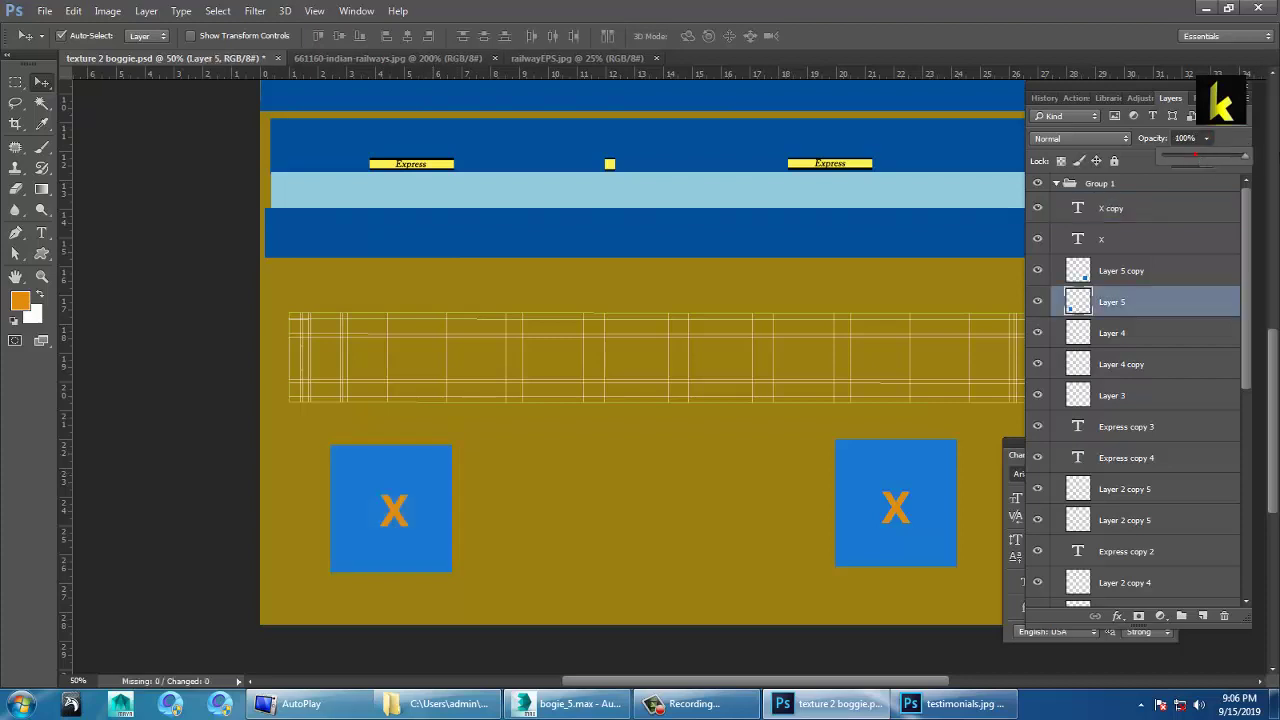
Hide the UV wireframe on Layer 0 beneath the ochre background layer
{"action": "left_click", "coordinate": [700, 460]}
{"action": "left_click", "coordinate": [700, 460]}
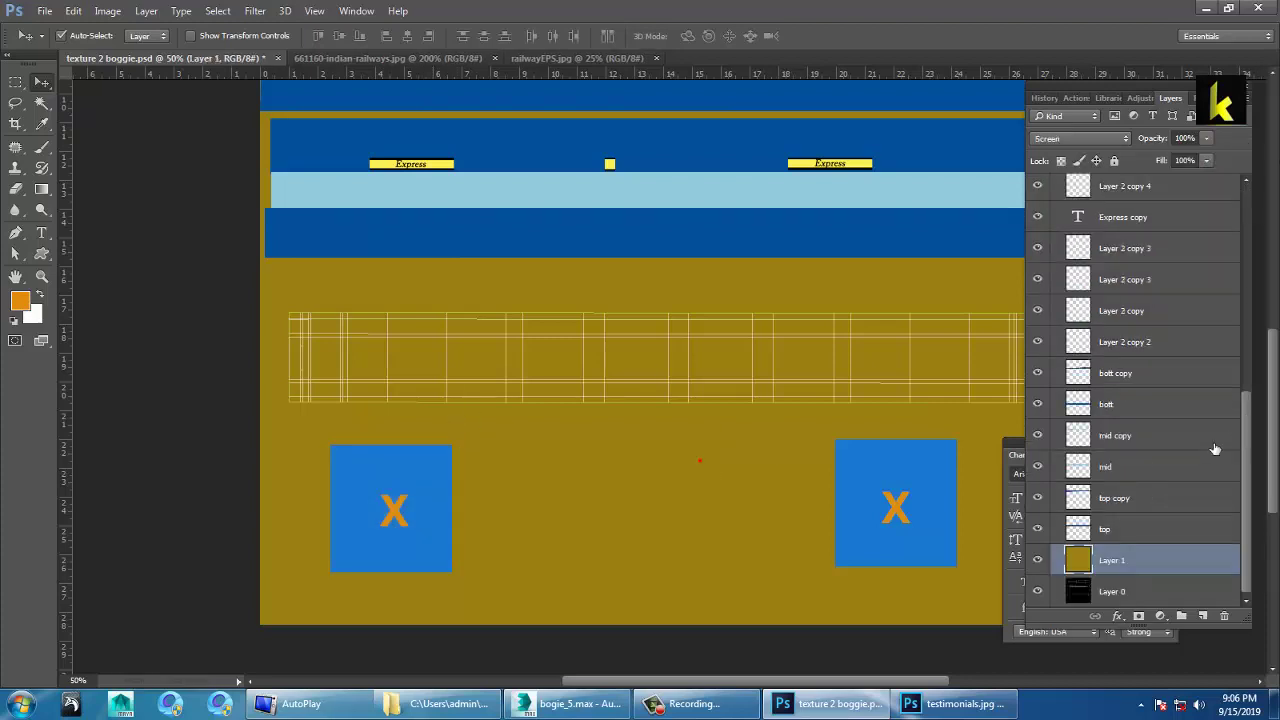
{"action": "left_click", "coordinate": [1040, 591]}
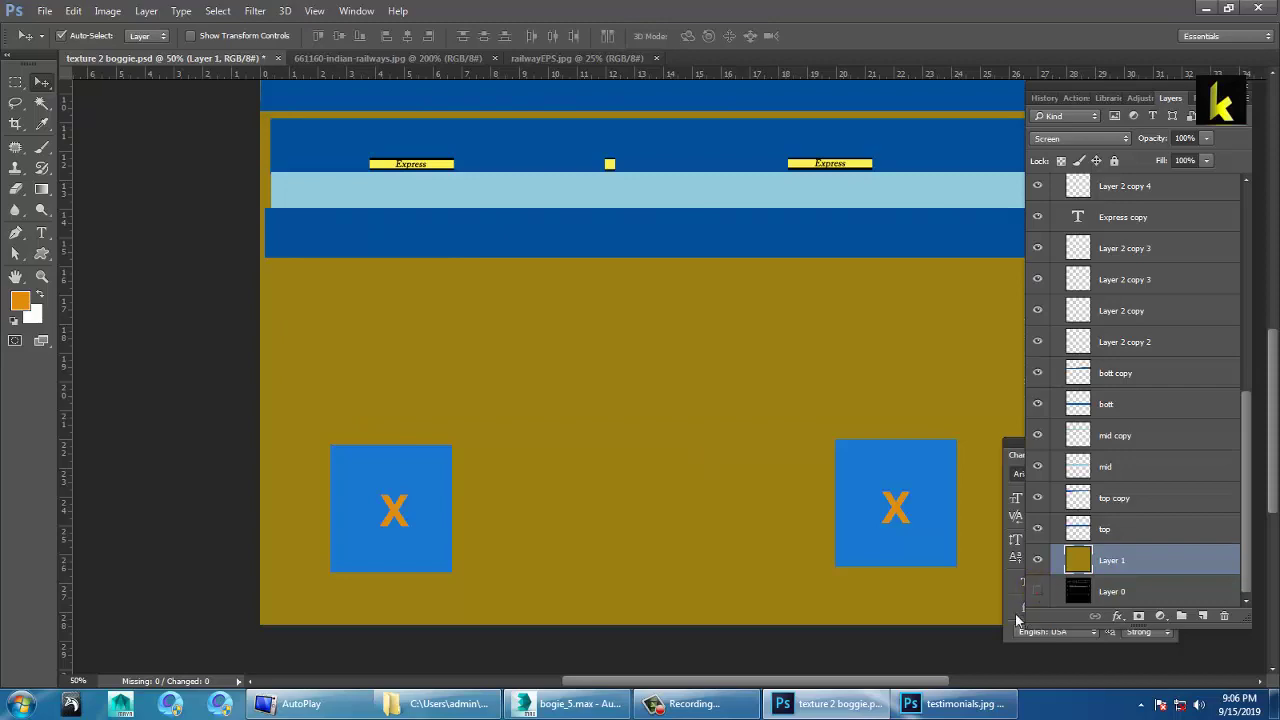
Save the document as a new Photoshop file named texture 3 boggie in the bogie uvs folder
{"action": "left_click", "coordinate": [44, 11]}
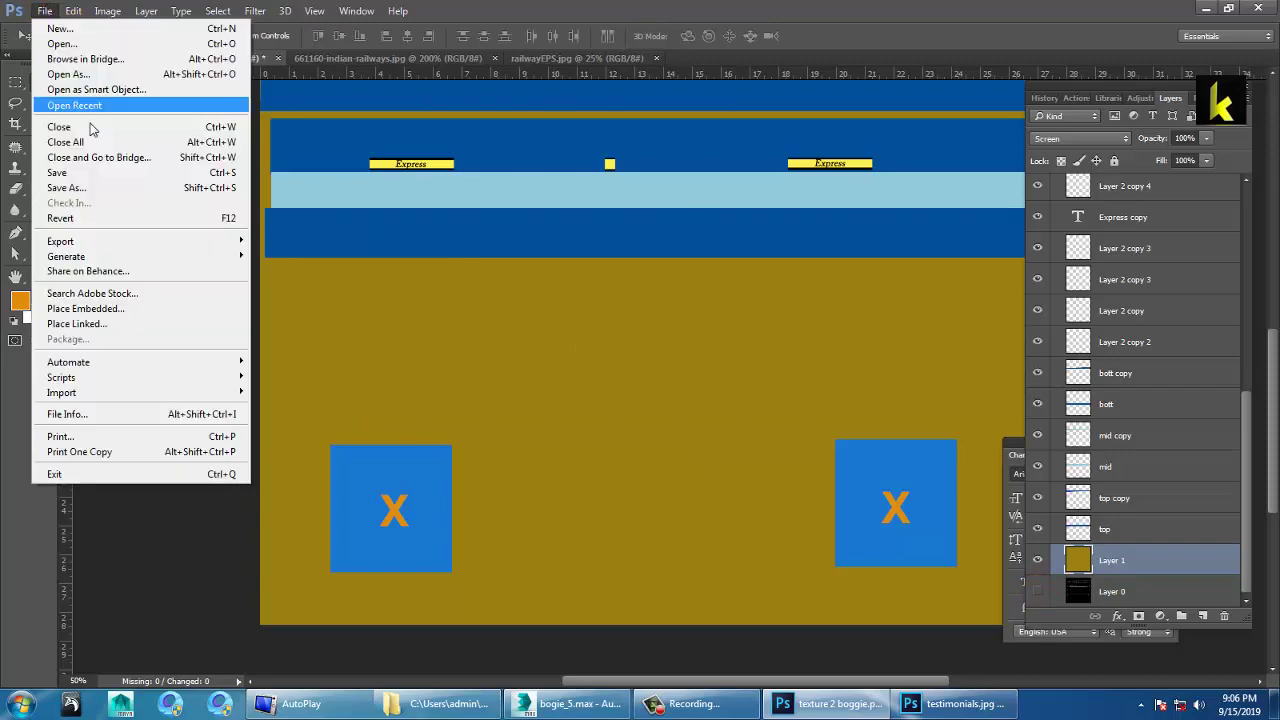
{"action": "left_click", "coordinate": [107, 190]}
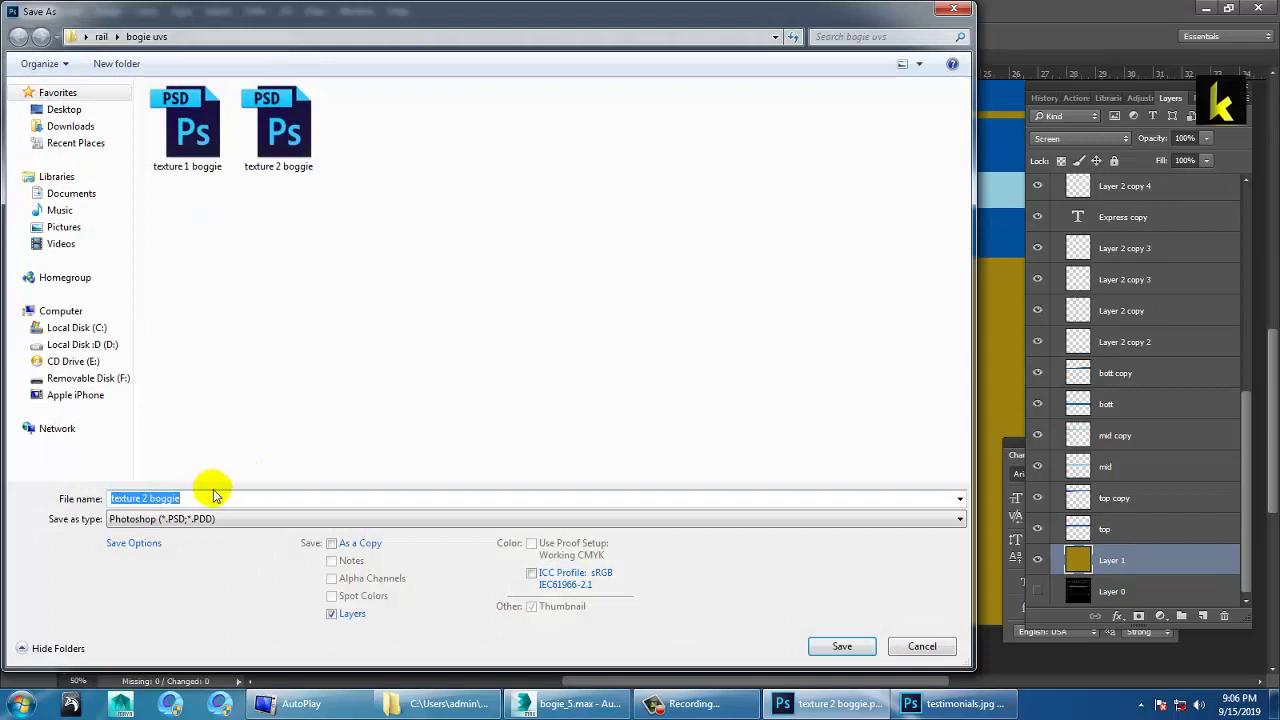
{"action": "left_click", "coordinate": [201, 499]}
{"action": "left_click_drag", "start_coordinate": [204, 500], "coordinate": [151, 508]}
{"action": "type", "text": "3"}
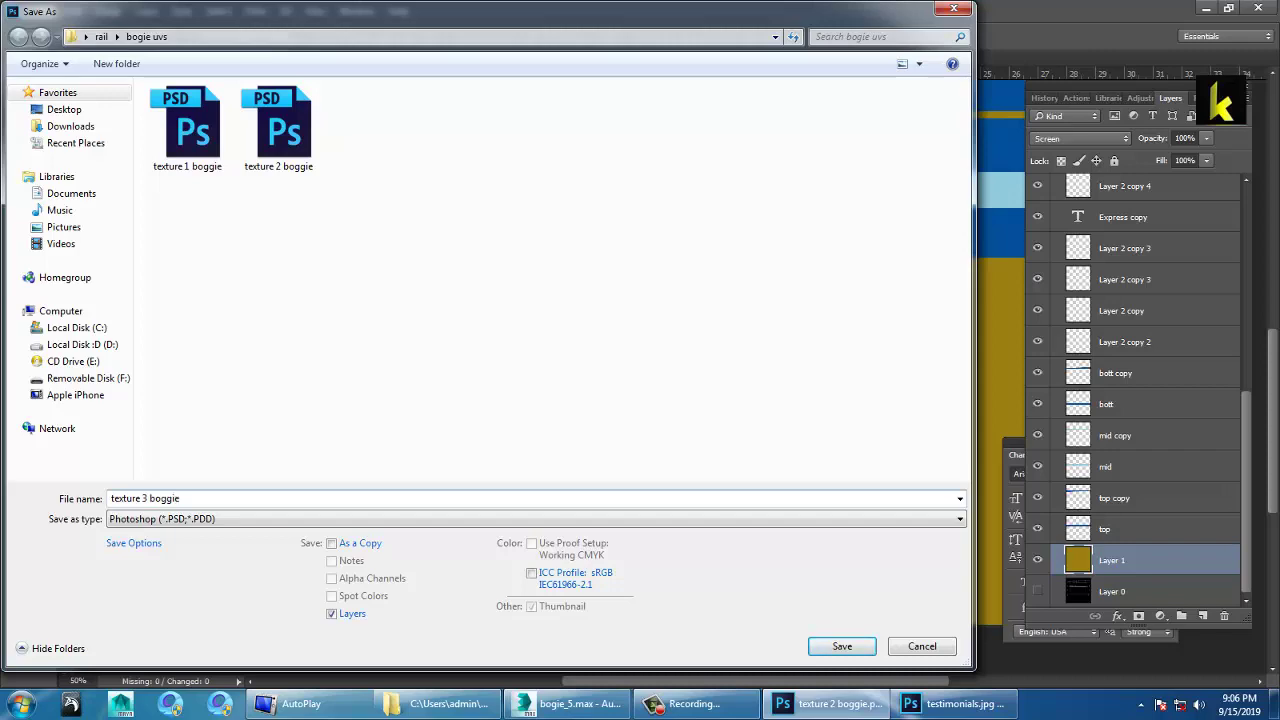
{"action": "left_click", "coordinate": [157, 503]}
{"action": "key", "text": "Return"}
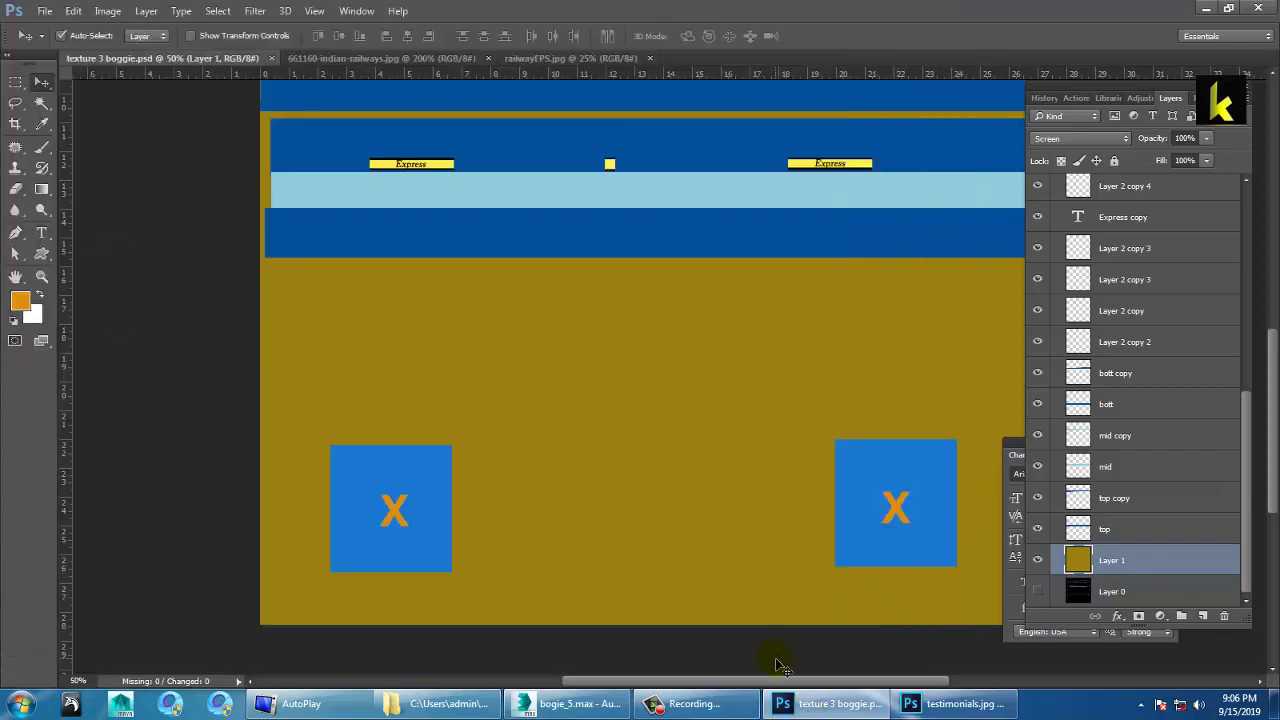
Switch to 3ds Max and replace the coach material's diffuse bitmap with texture 3 boggie.psd, using collapsed layers
{"action": "left_click", "coordinate": [585, 705]}
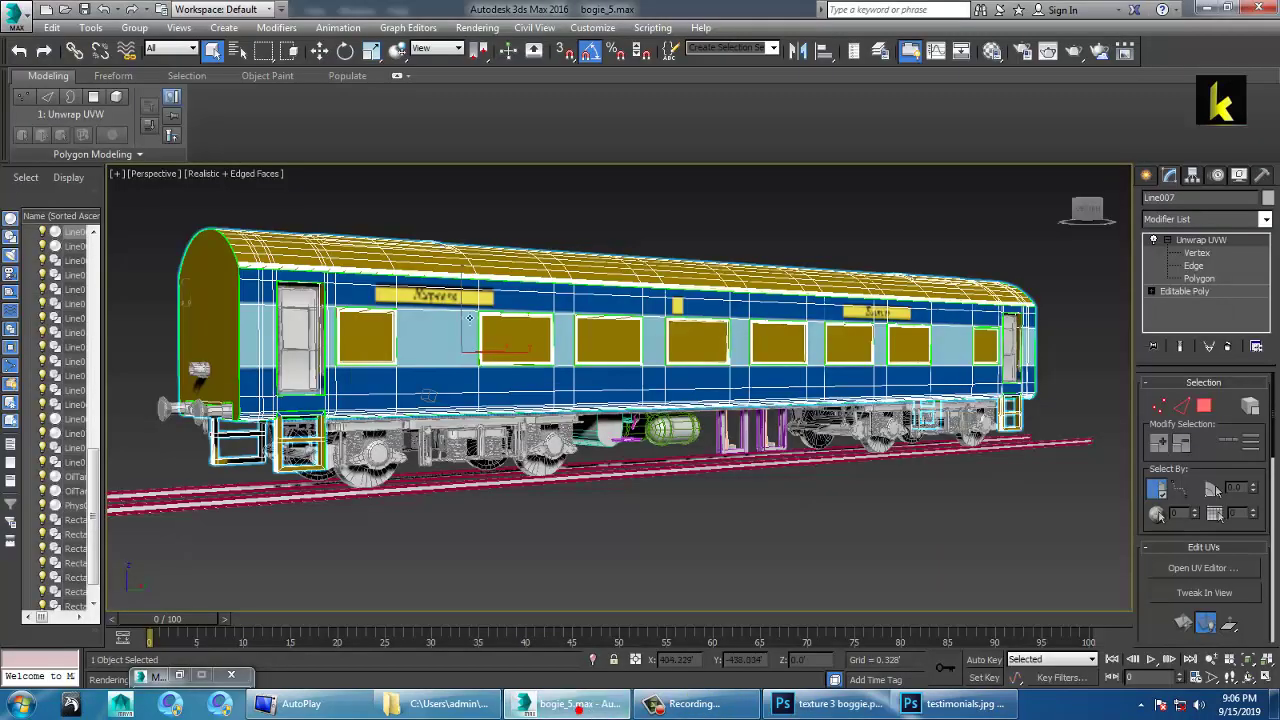
{"action": "left_click_drag", "start_coordinate": [469, 318], "coordinate": [497, 296]}
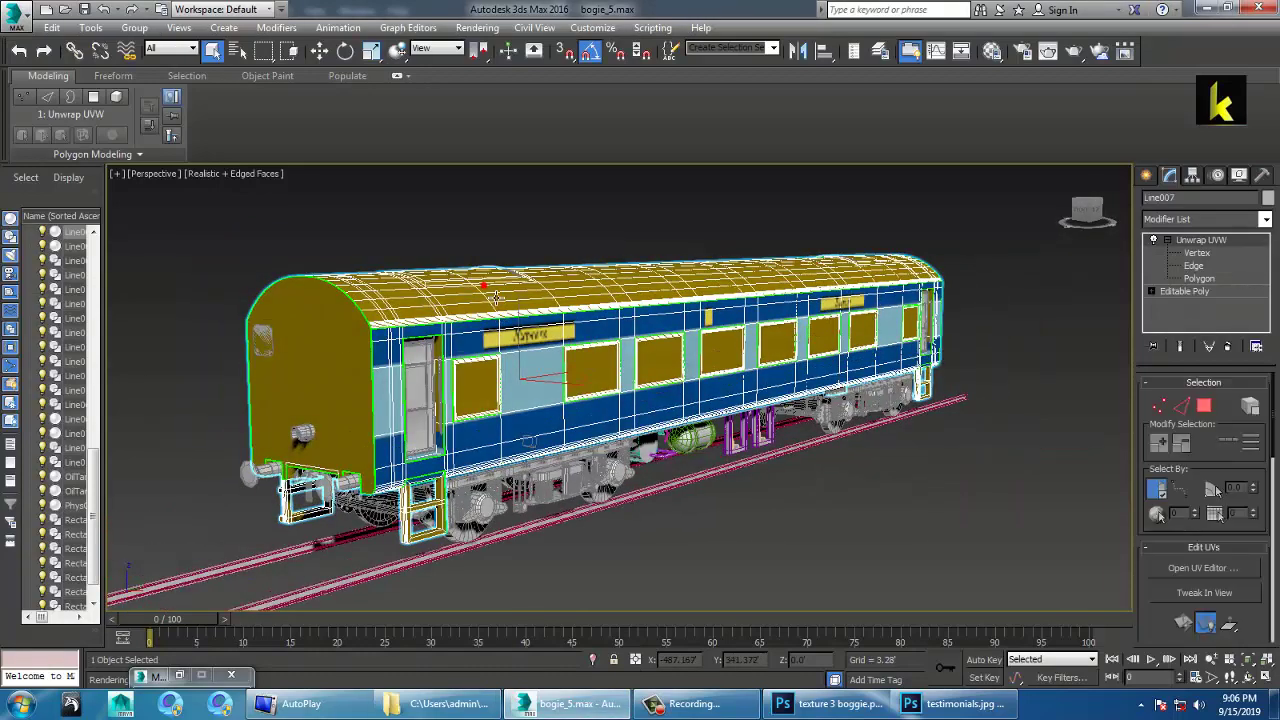
{"action": "key", "text": "m"}
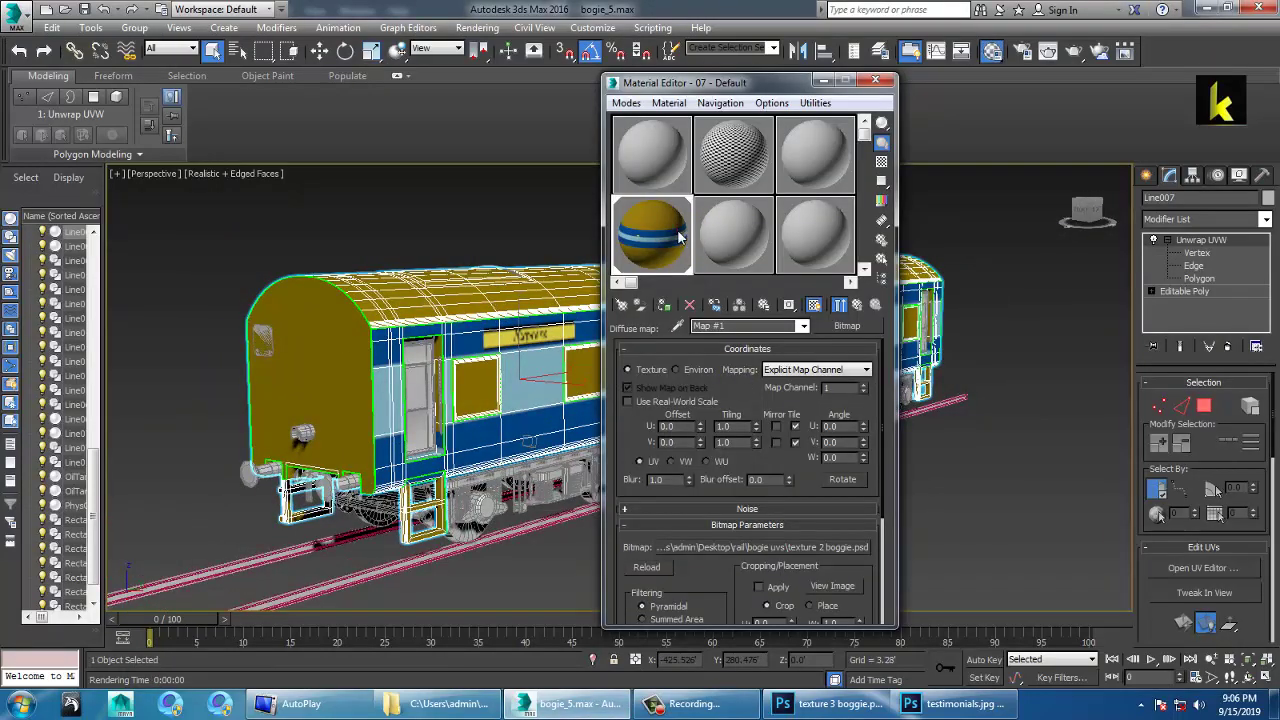
{"action": "left_click", "coordinate": [762, 547]}
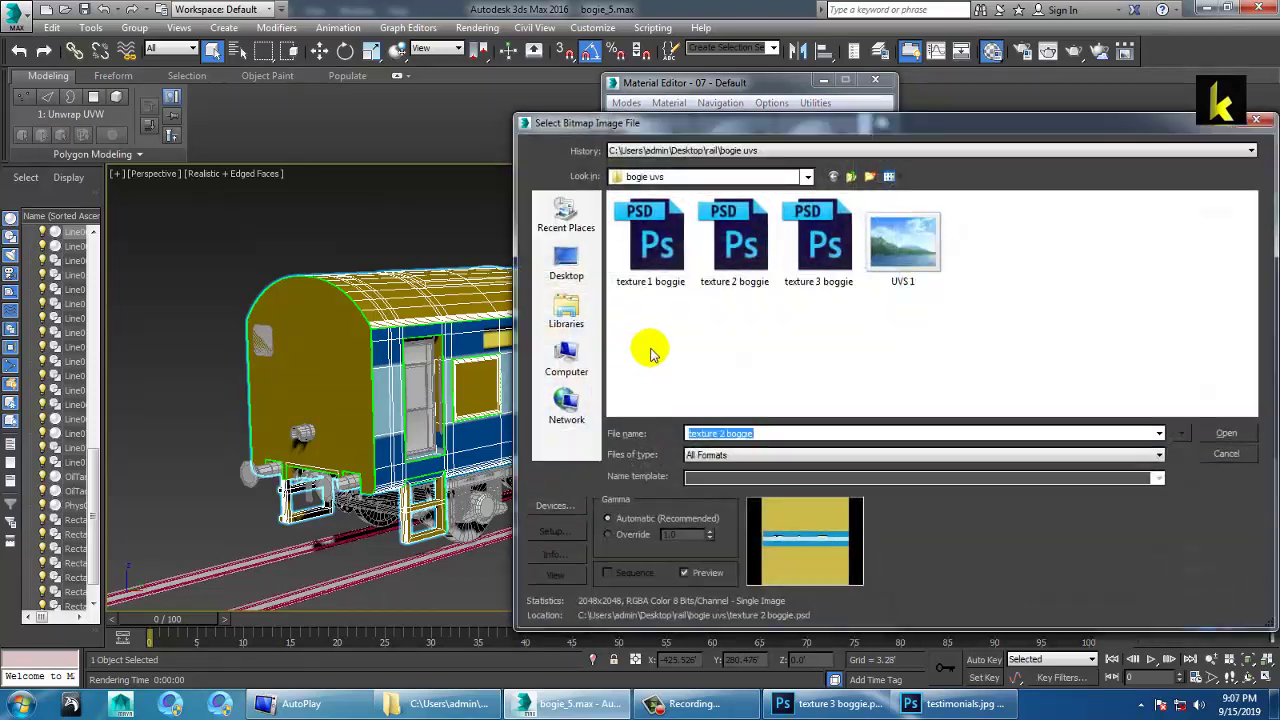
{"action": "left_click", "coordinate": [848, 268]}
{"action": "double_click", "coordinate": [848, 268]}
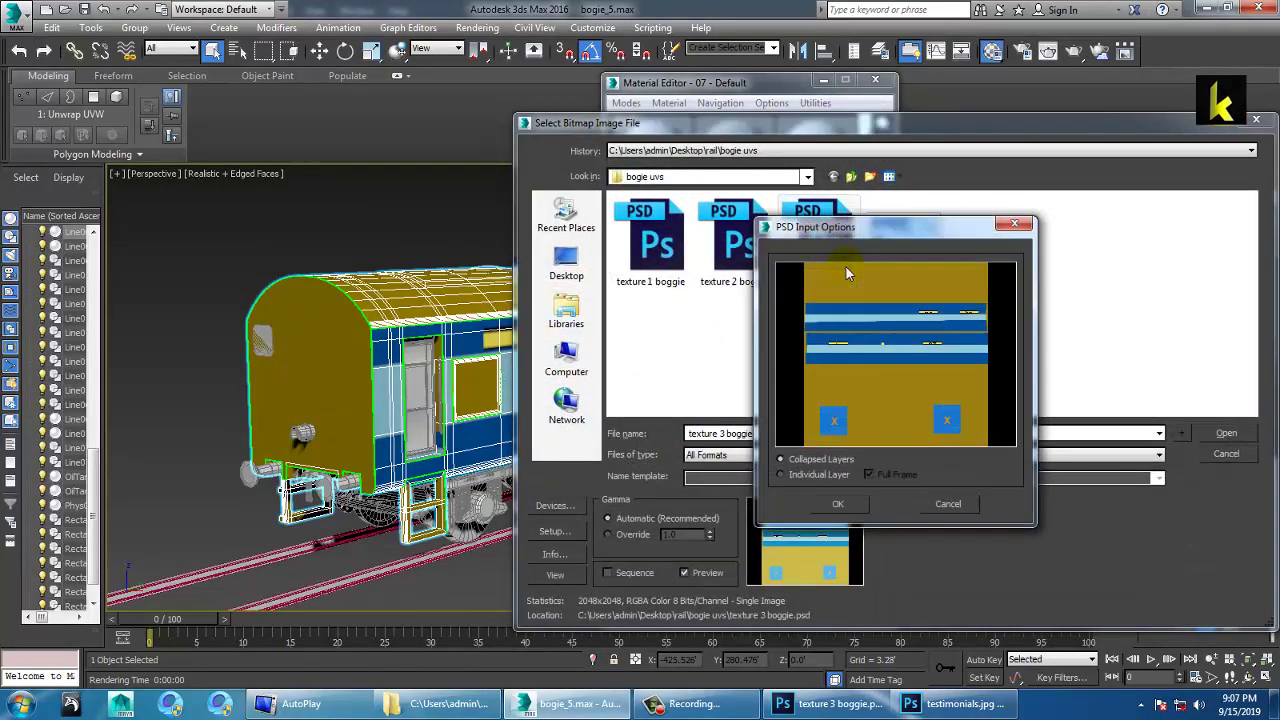
{"action": "left_click", "coordinate": [838, 504]}
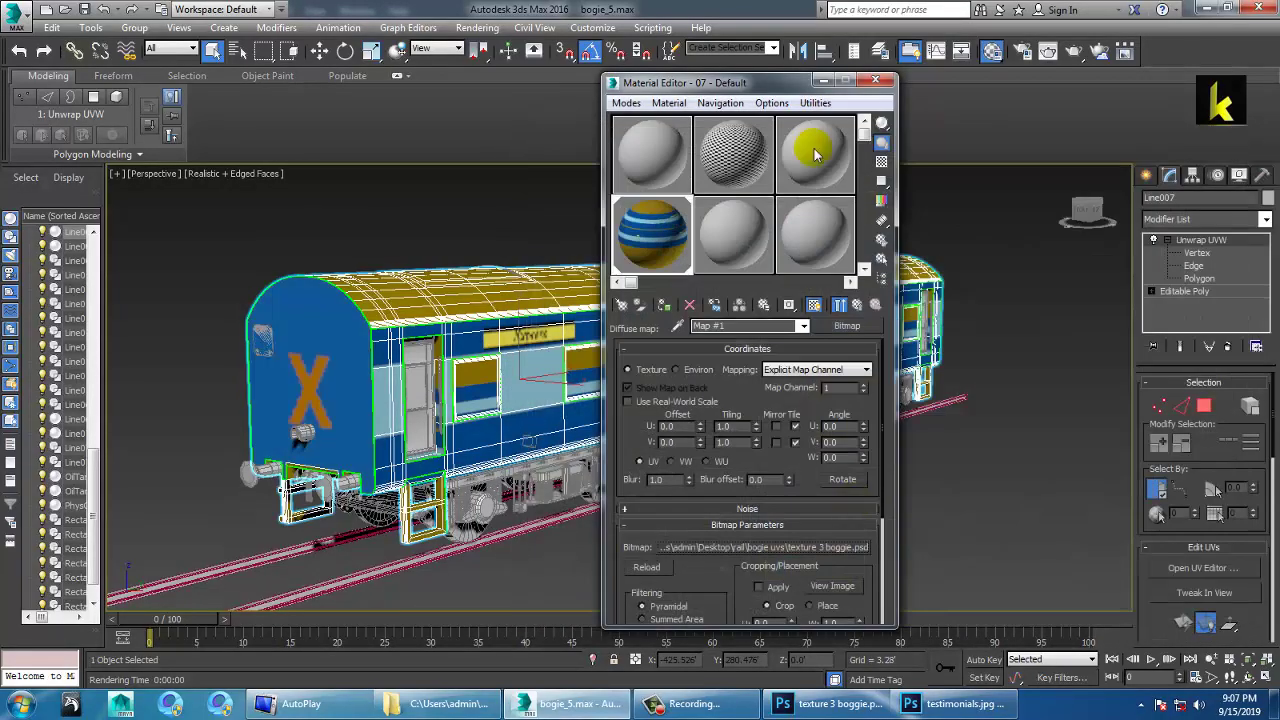
{"action": "left_click", "coordinate": [830, 82]}
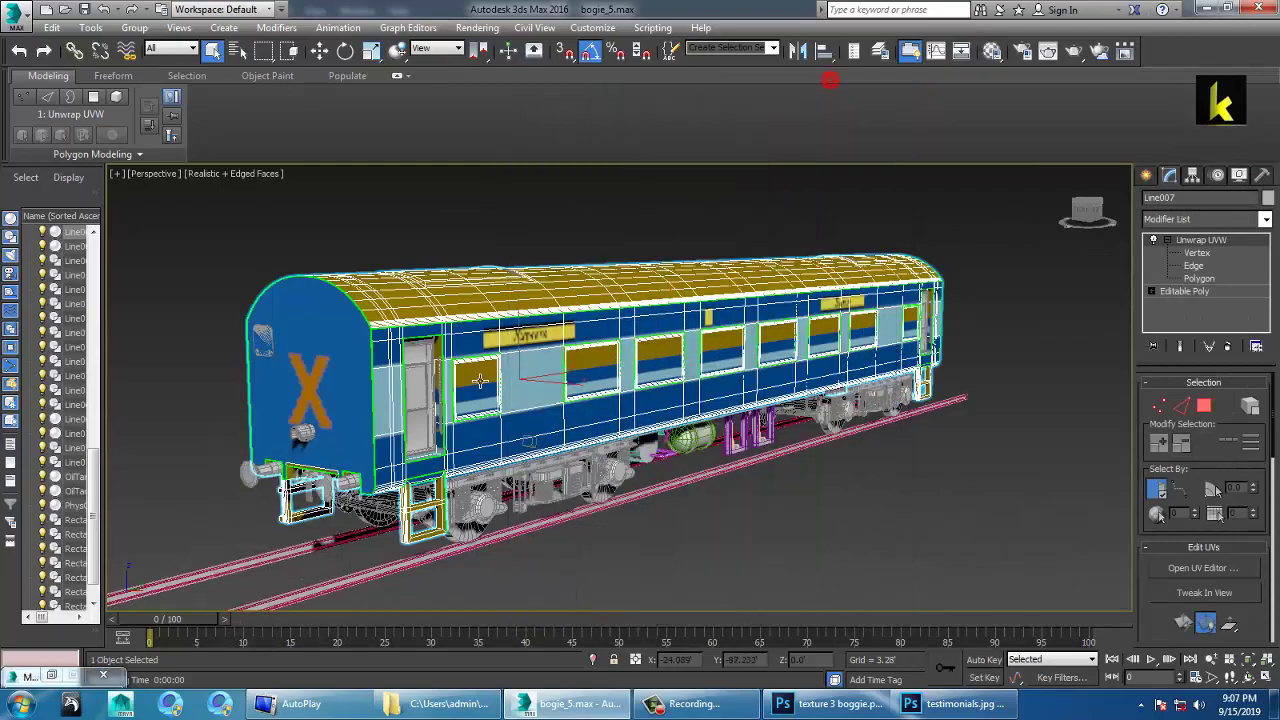
Render a close perspective view of the coach's windowed side to check the bands and Express plates, and close the finished render
{"action": "left_click_drag", "start_coordinate": [481, 381], "coordinate": [555, 395]}
{"action": "scroll", "coordinate": [555, 395], "scroll_direction": "up", "scroll_amount": 5}
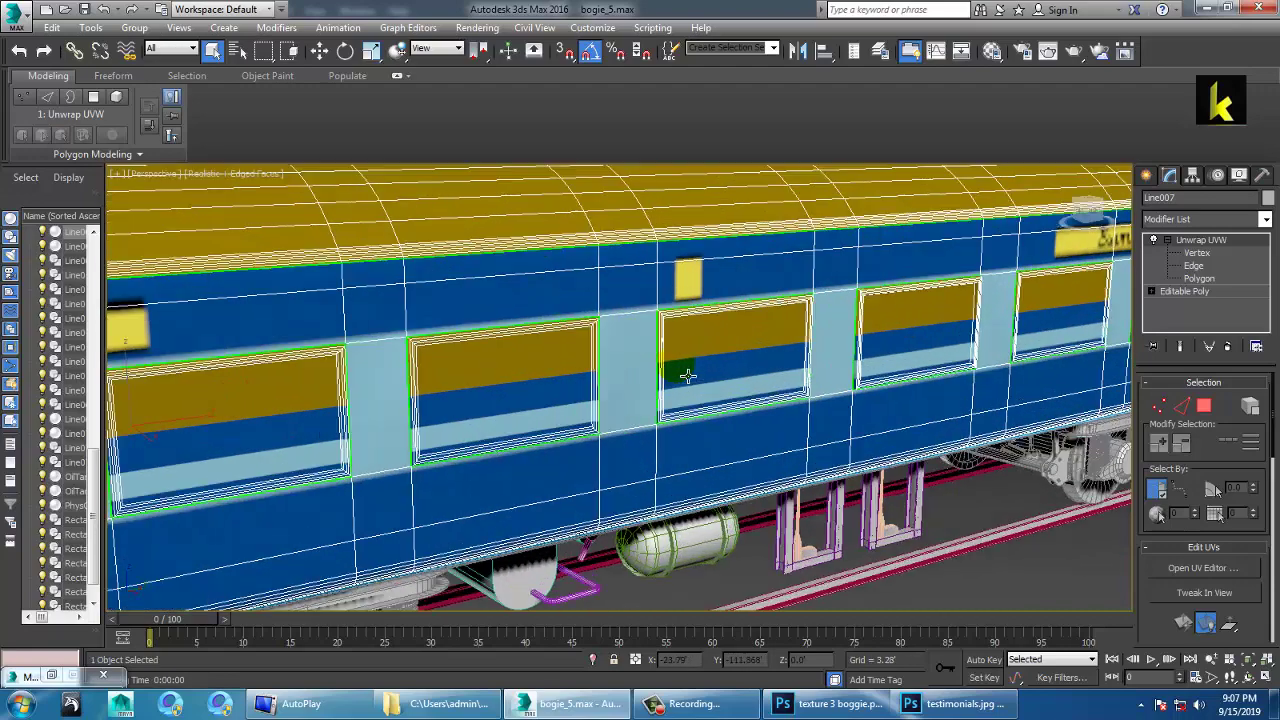
{"action": "left_click_drag", "start_coordinate": [687, 375], "coordinate": [667, 391]}
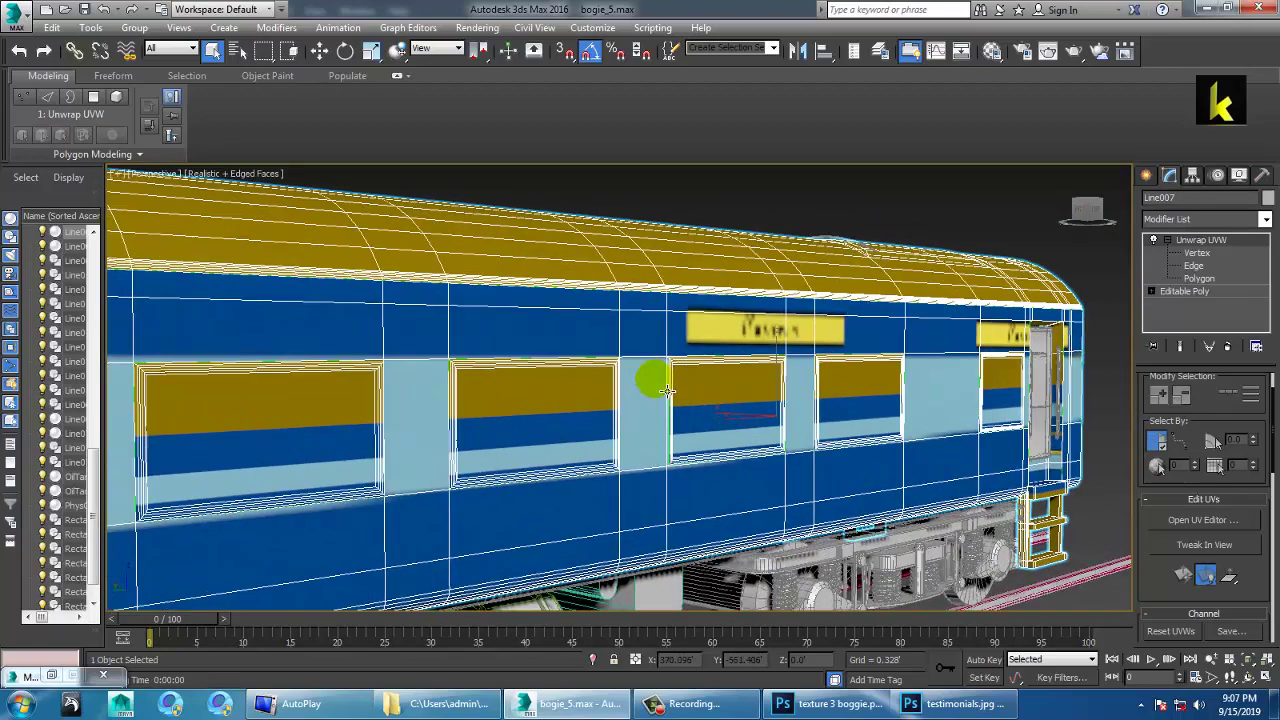
{"action": "key", "text": "shift+q"}
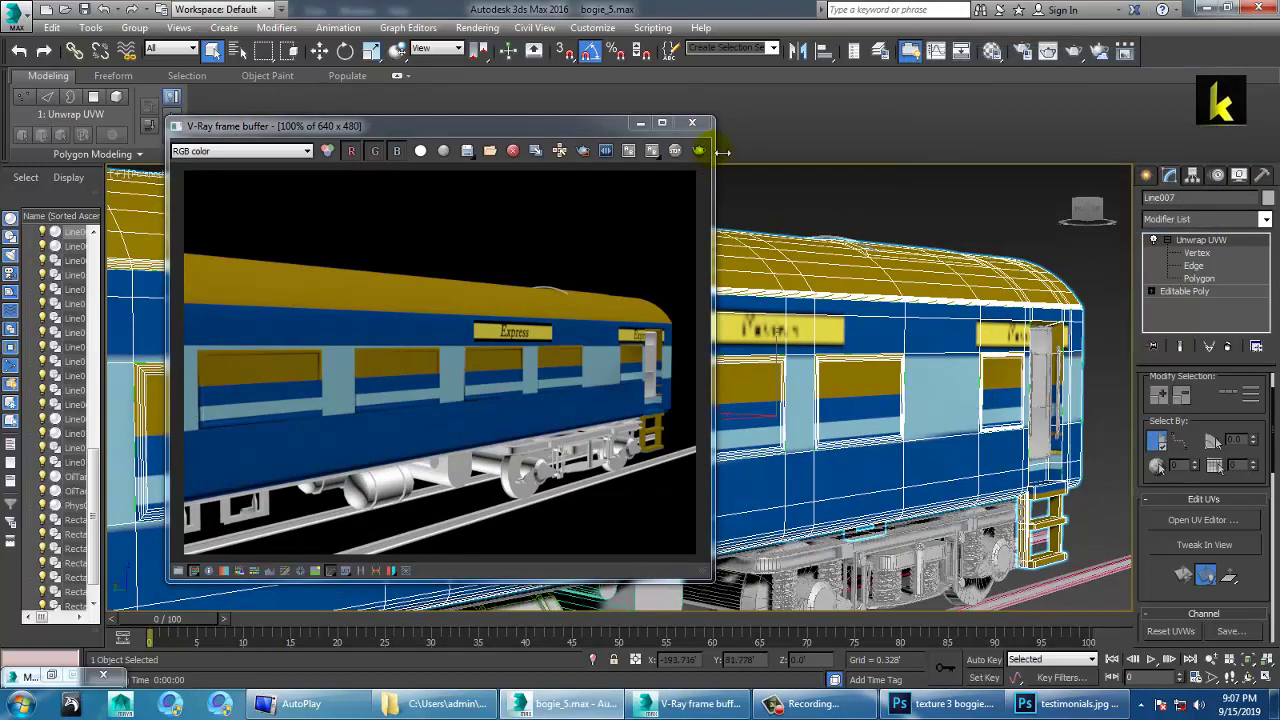
{"action": "left_click", "coordinate": [692, 123]}
Render the coach from an angle showing its X-marked end wall and the adjoining side, and close the render window
{"action": "scroll", "coordinate": [895, 457], "scroll_direction": "up", "scroll_amount": 5}
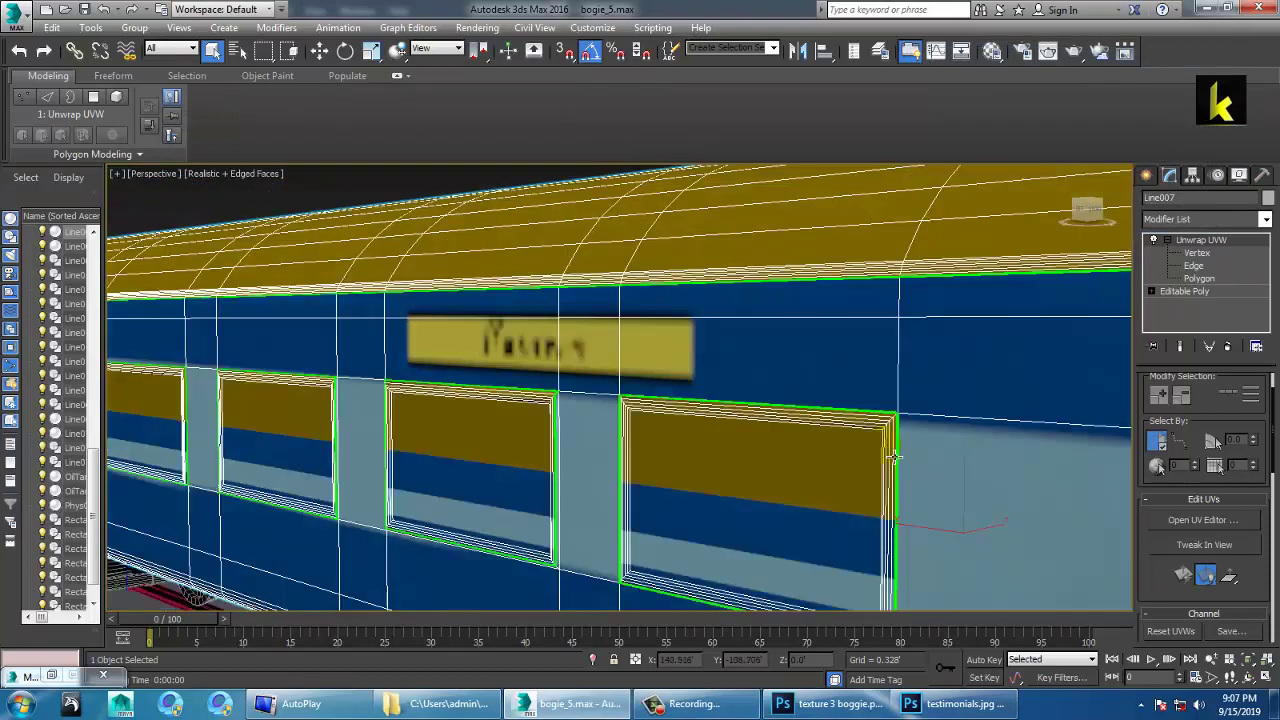
{"action": "scroll", "coordinate": [940, 459], "scroll_direction": "down", "scroll_amount": 1}
{"action": "left_click_drag", "start_coordinate": [983, 460], "coordinate": [417, 391]}
{"action": "scroll", "coordinate": [417, 391], "scroll_direction": "down", "scroll_amount": 3}
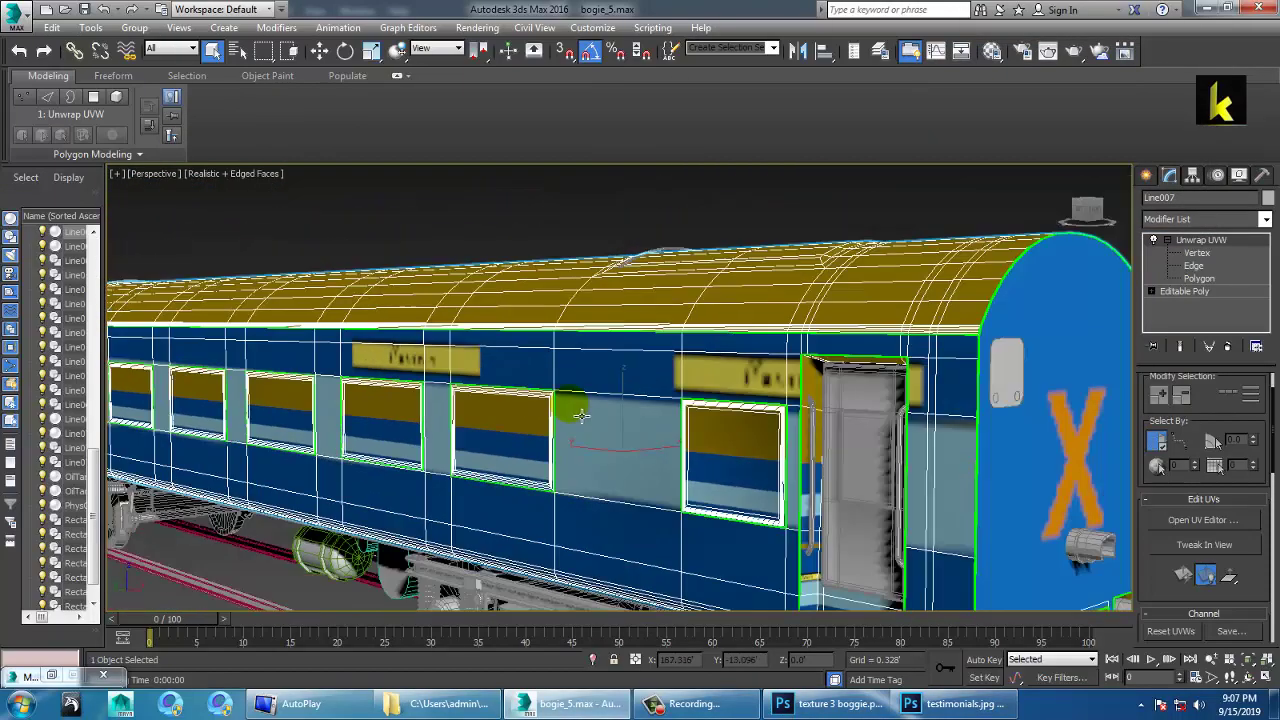
{"action": "scroll", "coordinate": [582, 415], "scroll_direction": "down", "scroll_amount": 1}
{"action": "left_click_drag", "start_coordinate": [843, 441], "coordinate": [740, 400]}
{"action": "key", "text": "shift+q"}
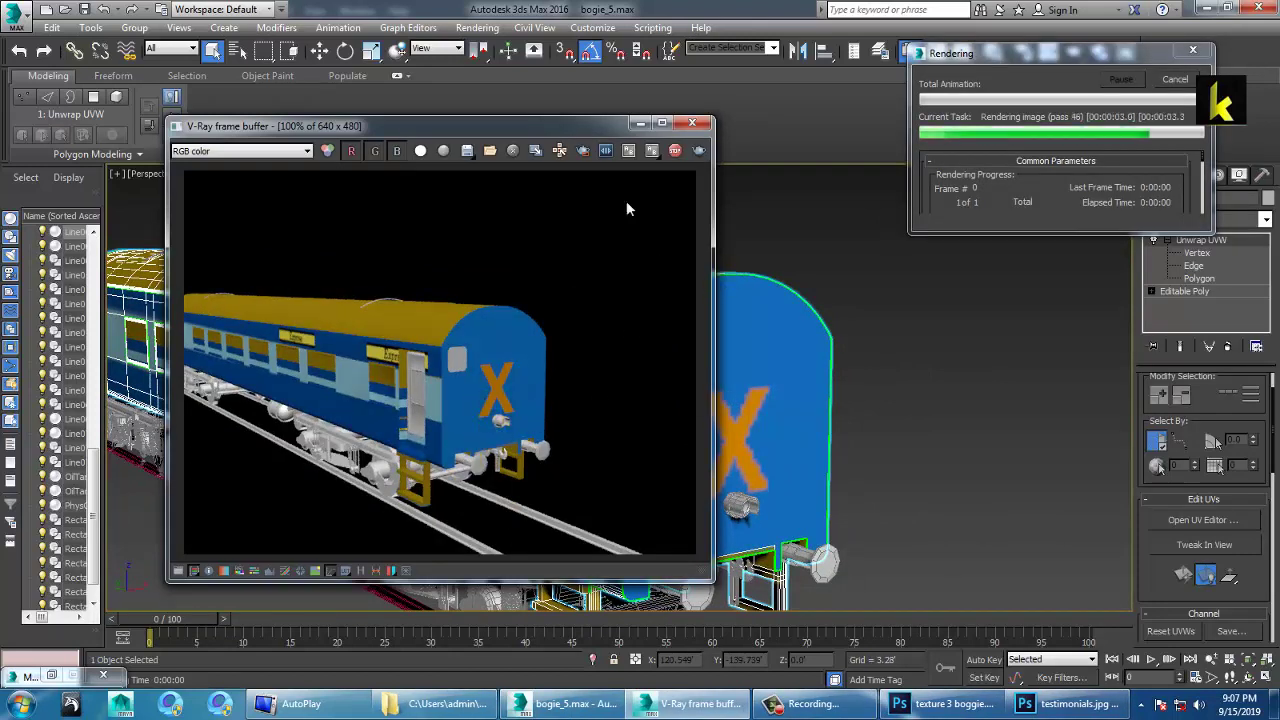
{"action": "left_click", "coordinate": [688, 126]}
Examine the textured coach from its other side and X-marked end, and clear the selection to view it without the highlighted edges
{"action": "left_click_drag", "start_coordinate": [420, 350], "coordinate": [1001, 319]}
{"action": "scroll", "coordinate": [731, 318], "scroll_direction": "down", "scroll_amount": 4}
{"action": "left_click_drag", "start_coordinate": [731, 318], "coordinate": [373, 410]}
{"action": "scroll", "coordinate": [373, 410], "scroll_direction": "up", "scroll_amount": 8}
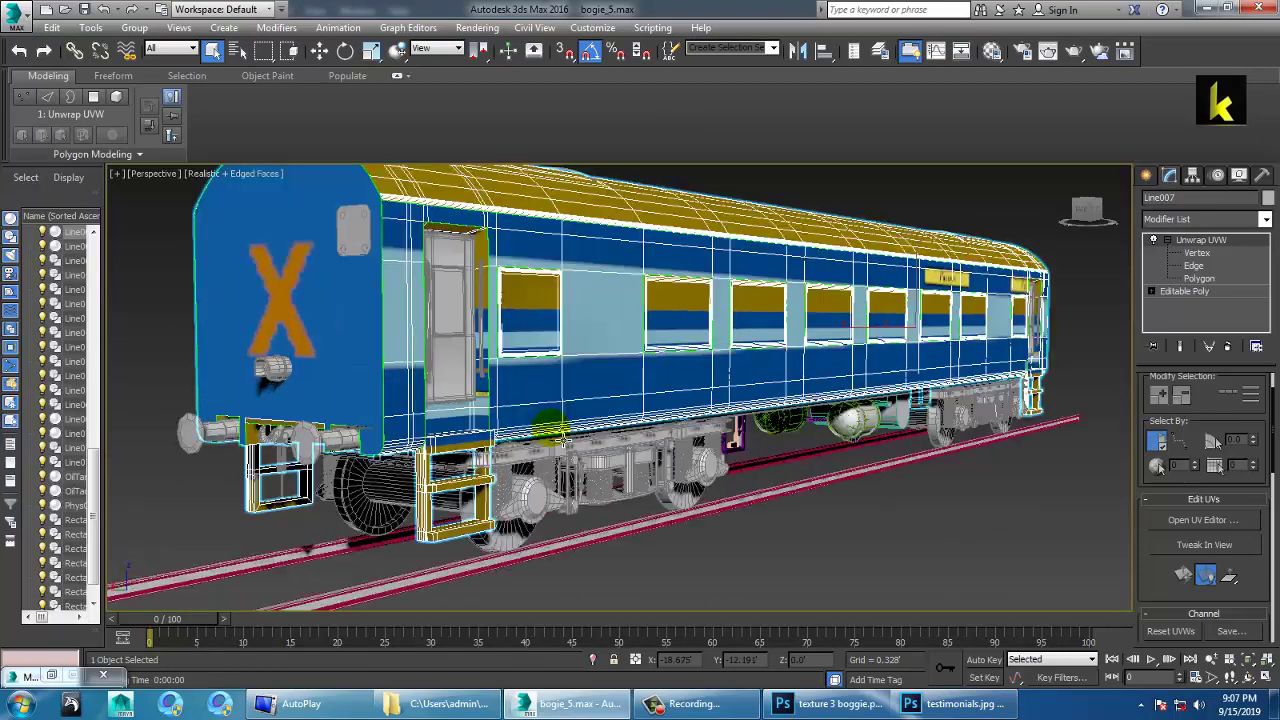
{"action": "left_click_drag", "start_coordinate": [513, 455], "coordinate": [497, 462]}
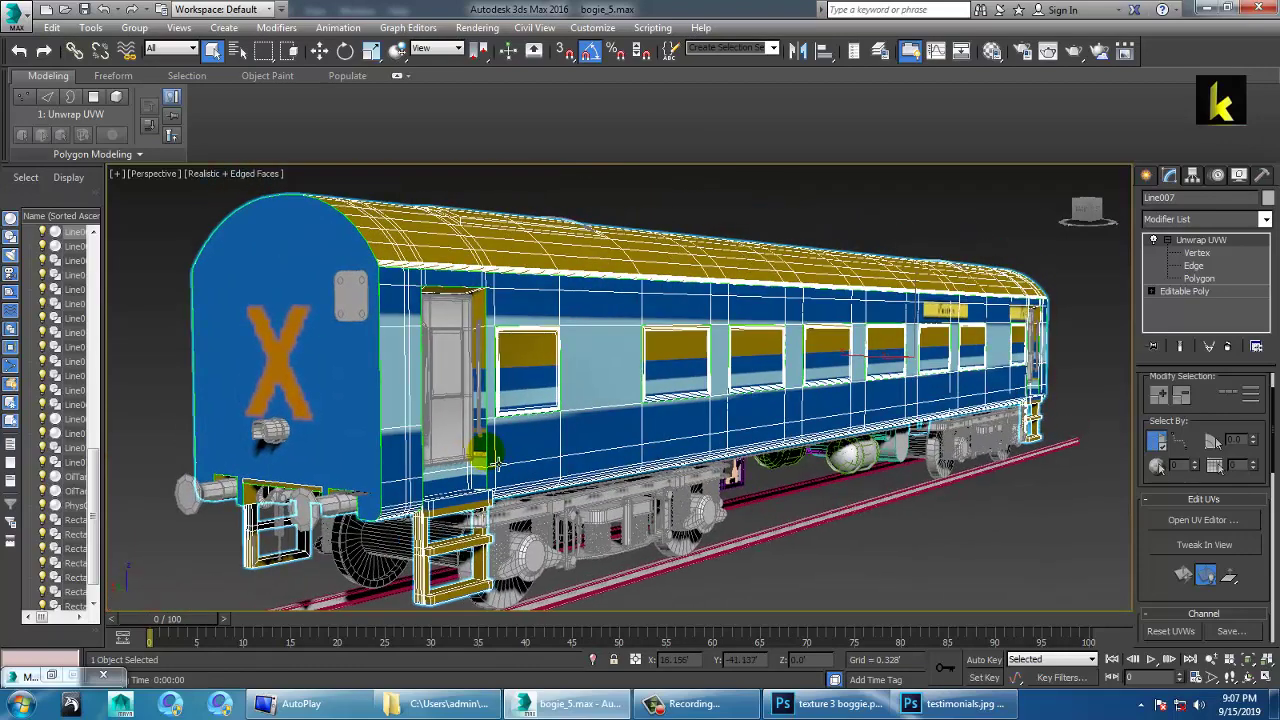
{"action": "left_click", "coordinate": [726, 225]}
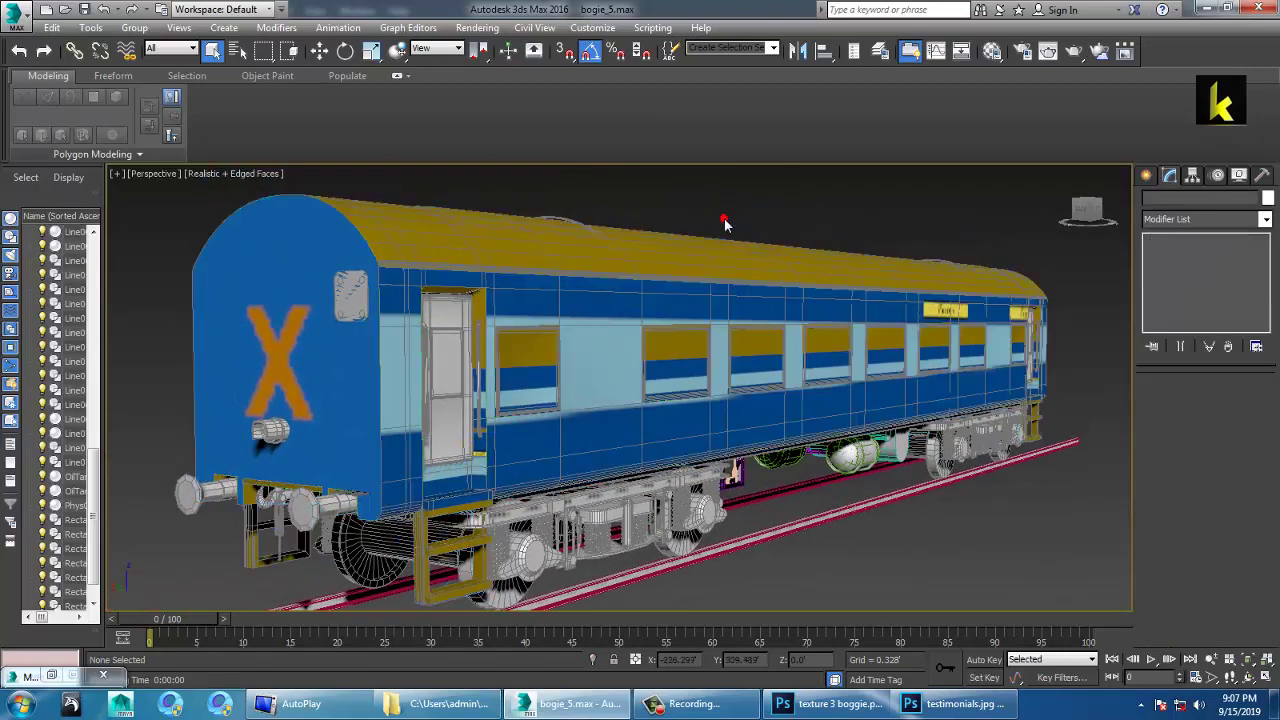
{"action": "left_click", "coordinate": [709, 254]}
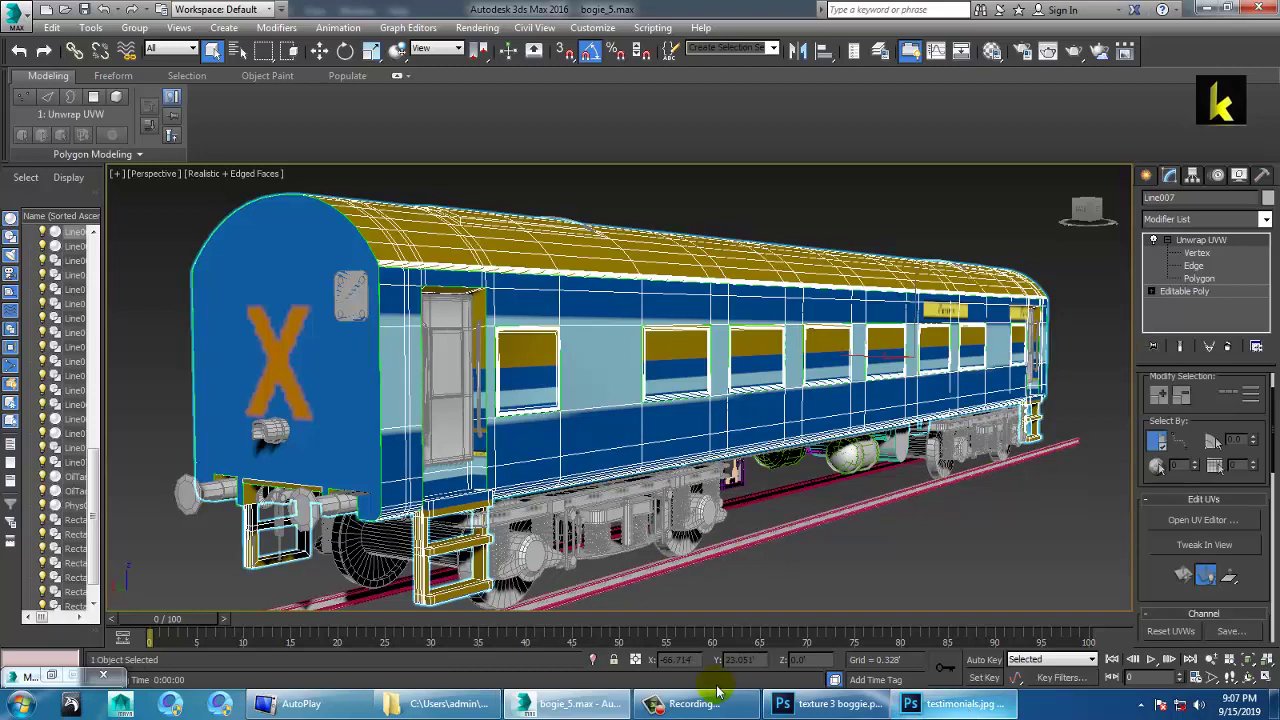
{"action": "mouse_move", "coordinate": [802, 704]}
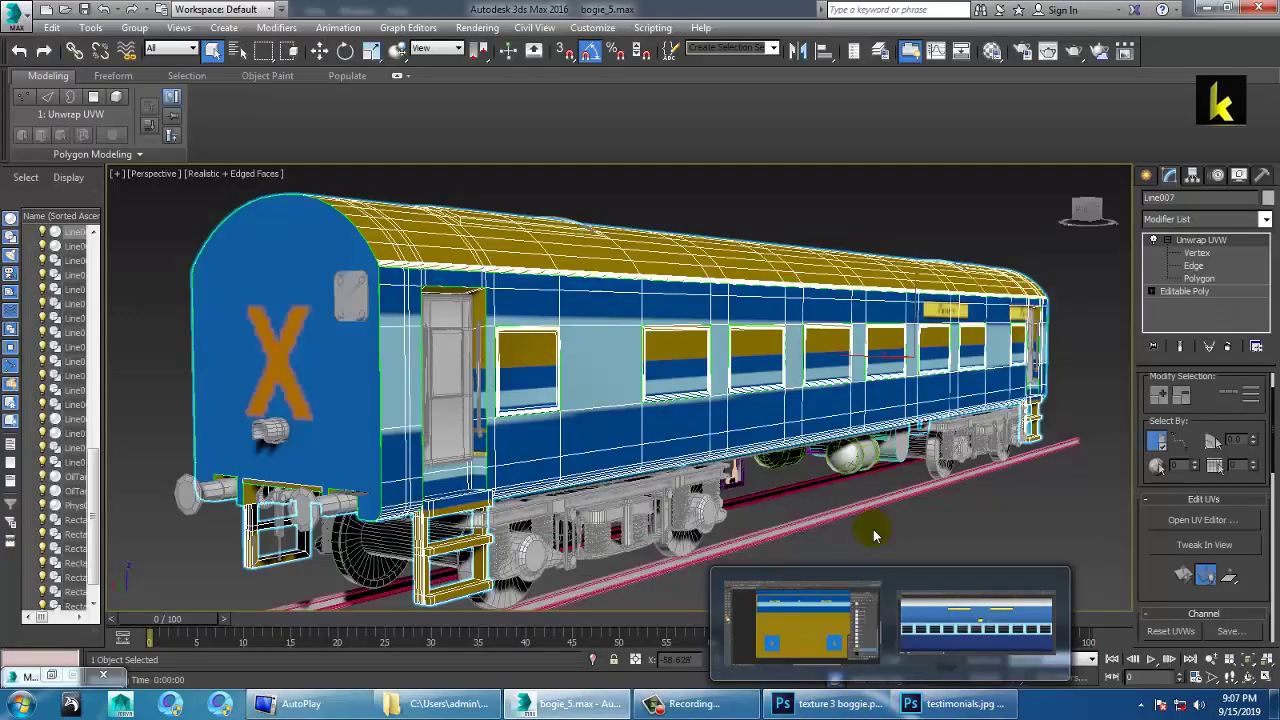
{"action": "left_click", "coordinate": [1057, 507]}
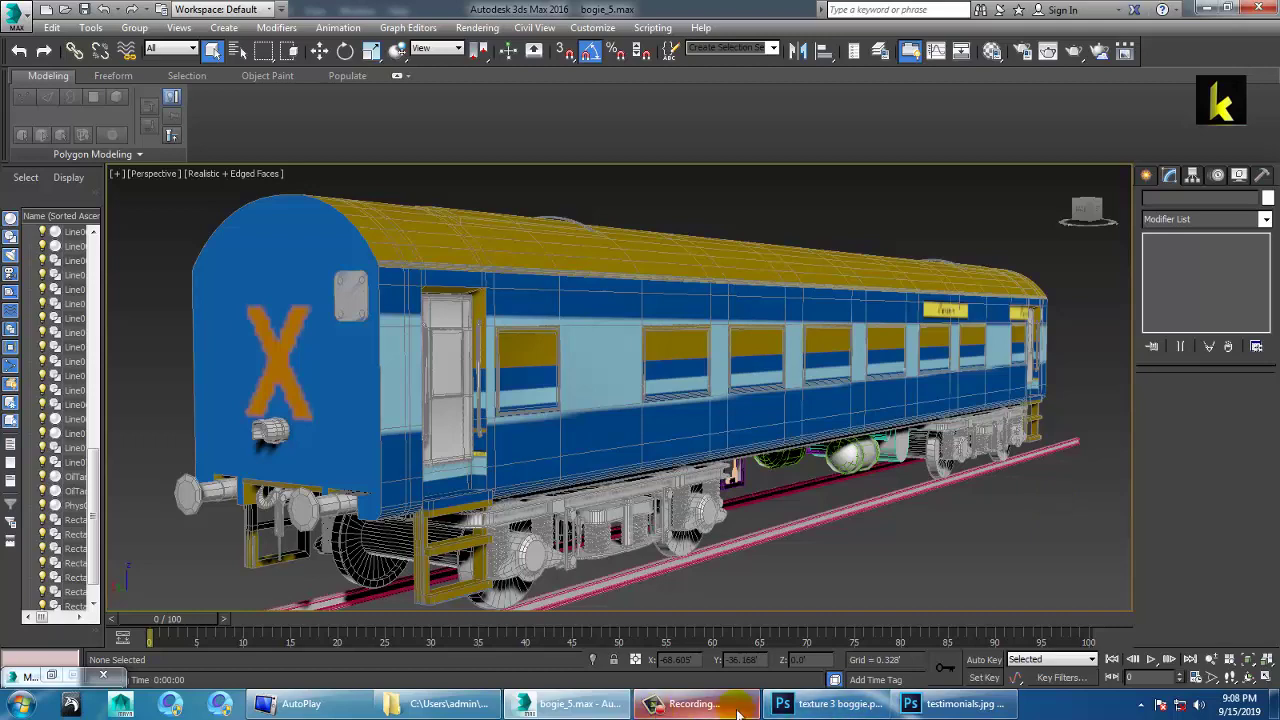
{"action": "left_click", "coordinate": [690, 704]}
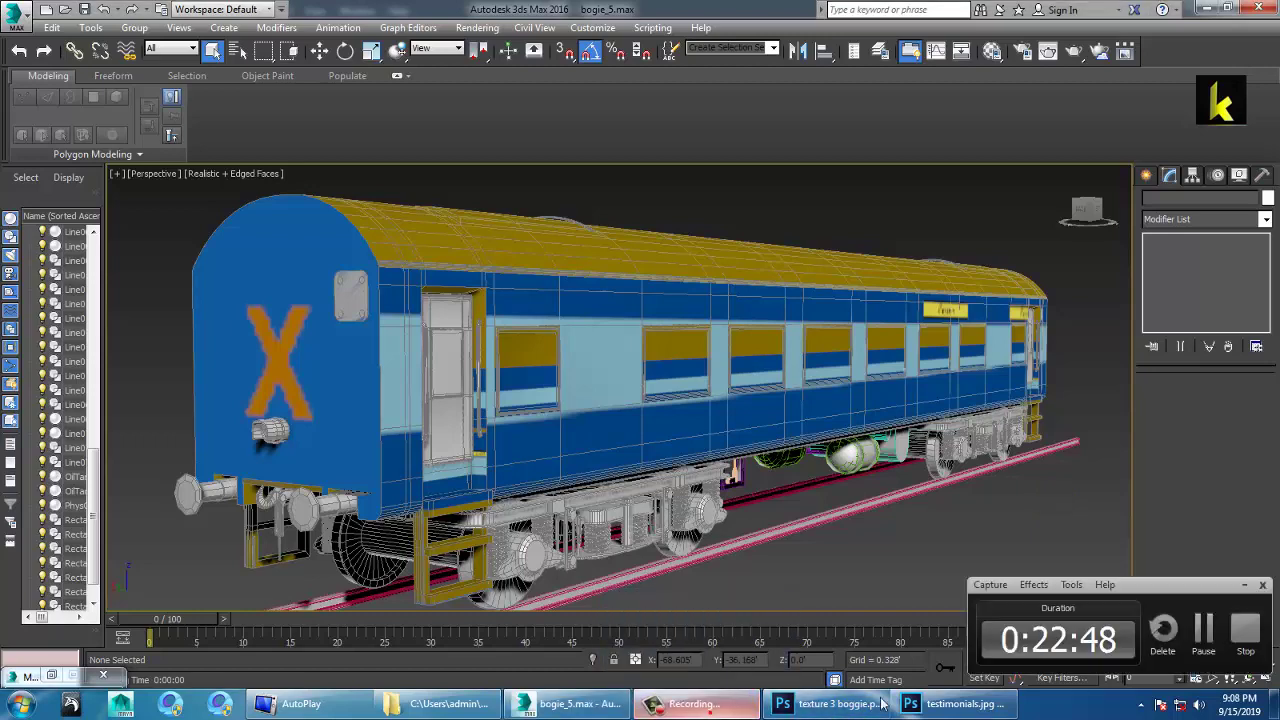
{"action": "left_click", "coordinate": [1245, 628]}
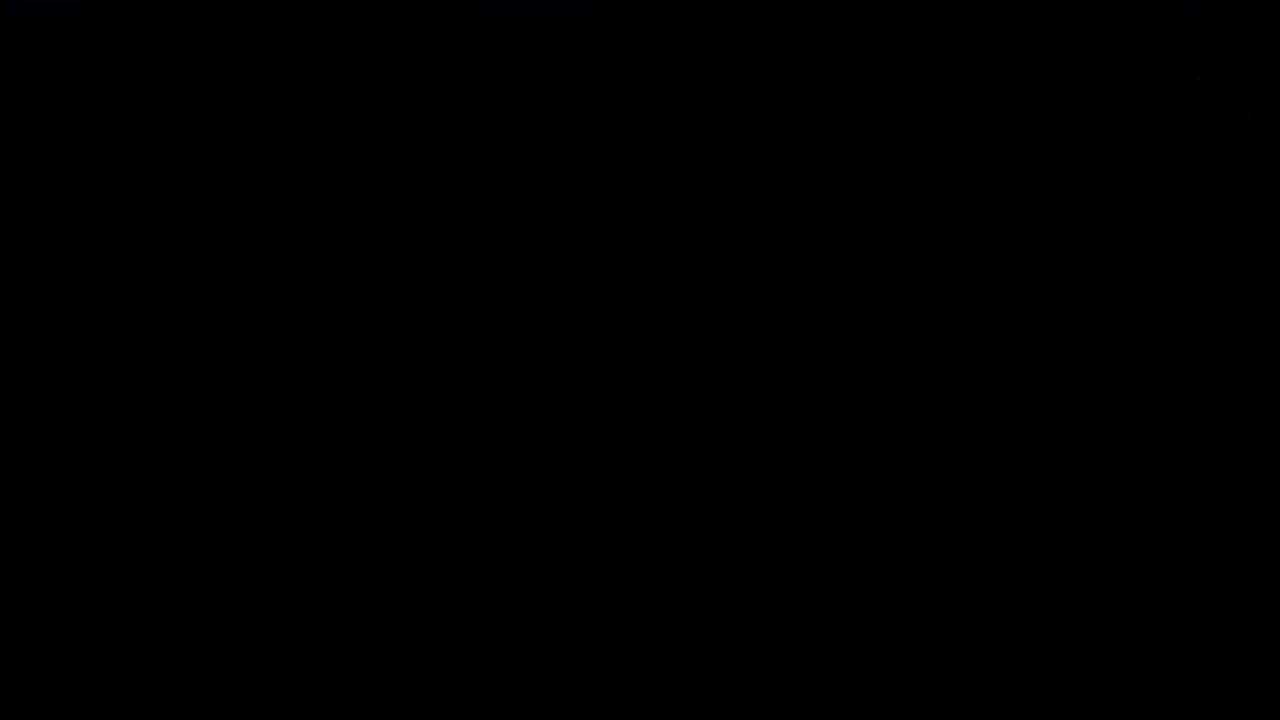